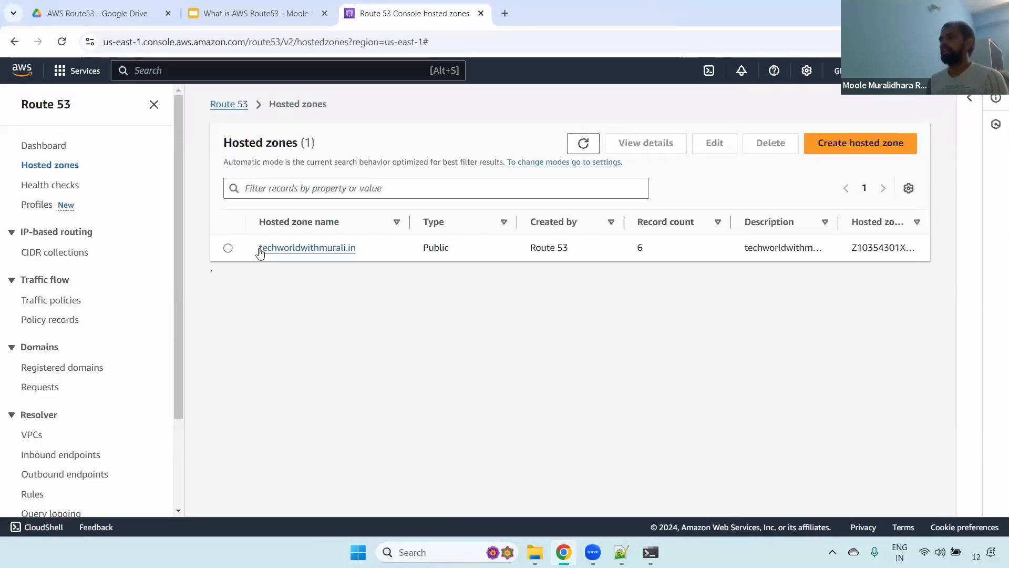
Examine the type and creator of the techworldwithmurali.in zone in the hosted zones list
{"action": "left_click_drag", "start_coordinate": [252, 251], "coordinate": [476, 253]}
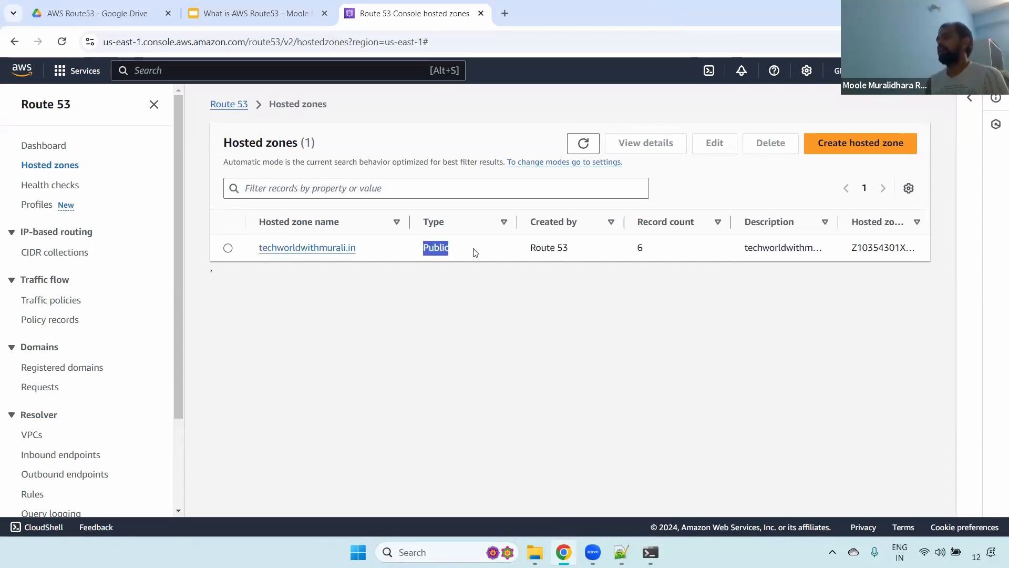
{"action": "left_click_drag", "start_coordinate": [528, 252], "coordinate": [656, 247]}
{"action": "left_click", "coordinate": [721, 260]}
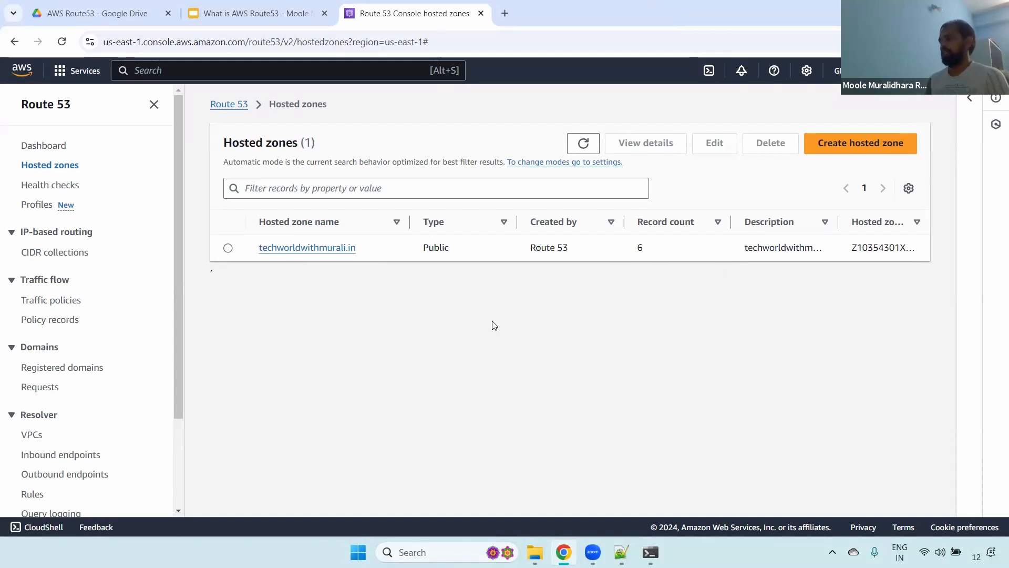
Start creating a hosted zone with the domain name techworldwithmurali.com and review the Public hosted zone type
{"action": "left_click", "coordinate": [867, 145]}
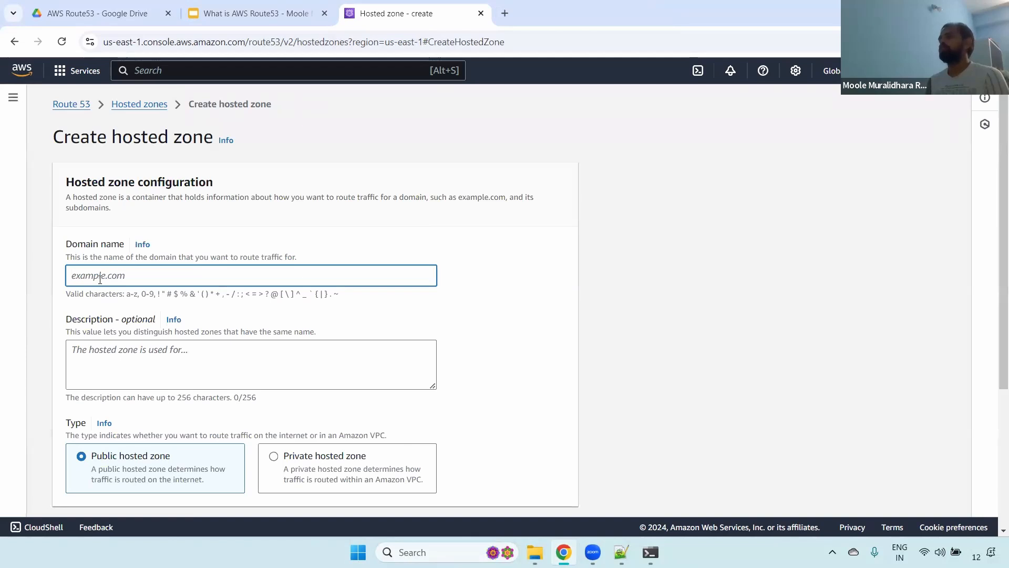
{"action": "type", "text": "techworld"}
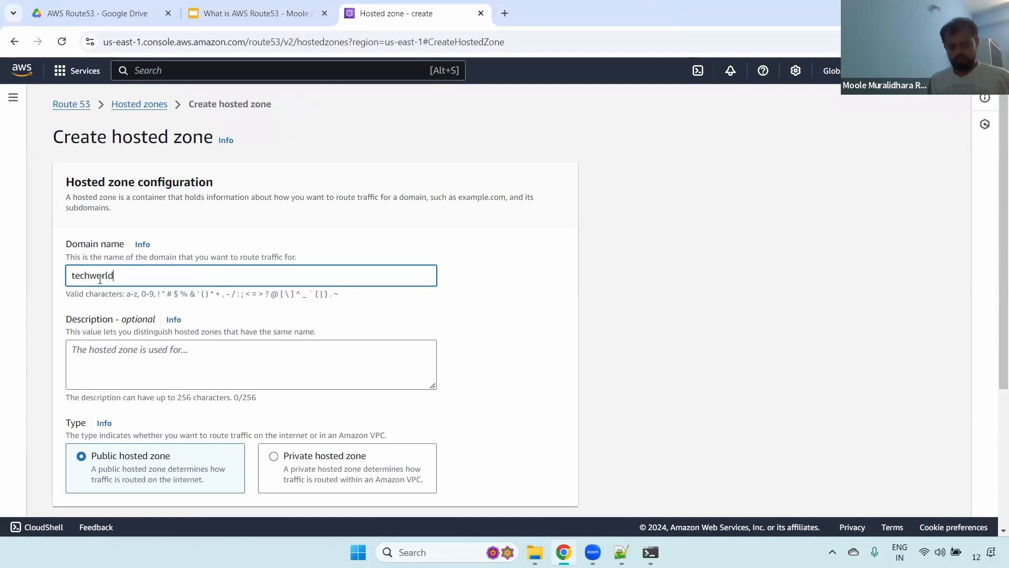
{"action": "key", "text": "BackSpace"}
{"action": "key", "text": "BackSpace"}
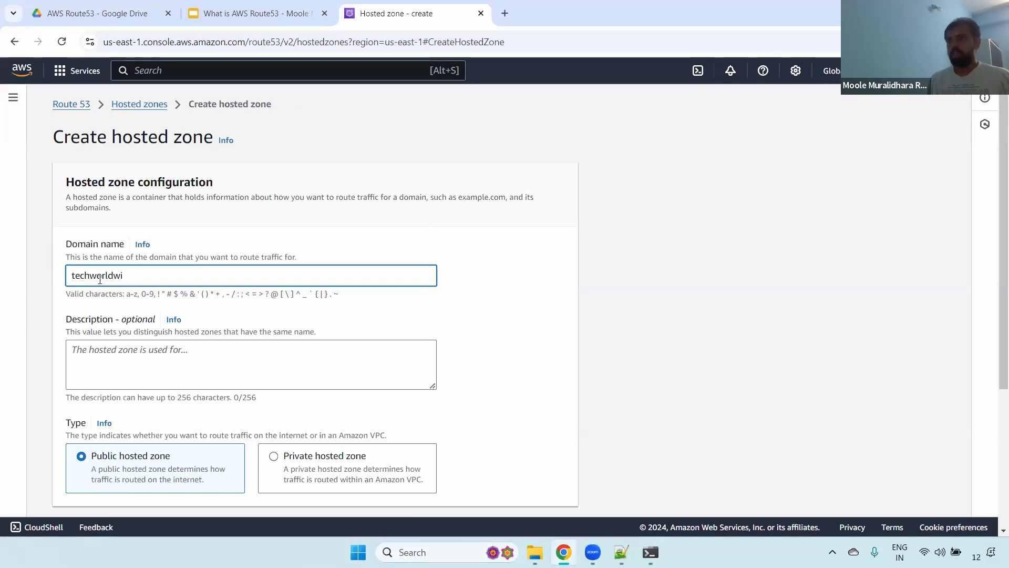
{"action": "type", "text": "thmurali.com"}
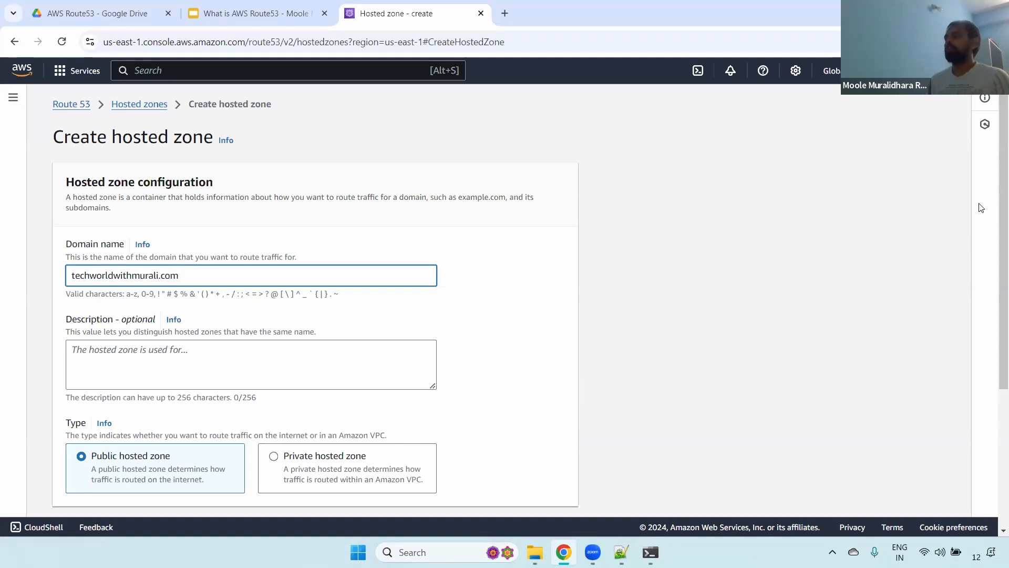
{"action": "scroll", "coordinate": [981, 207], "scroll_direction": "down", "scroll_amount": 4}
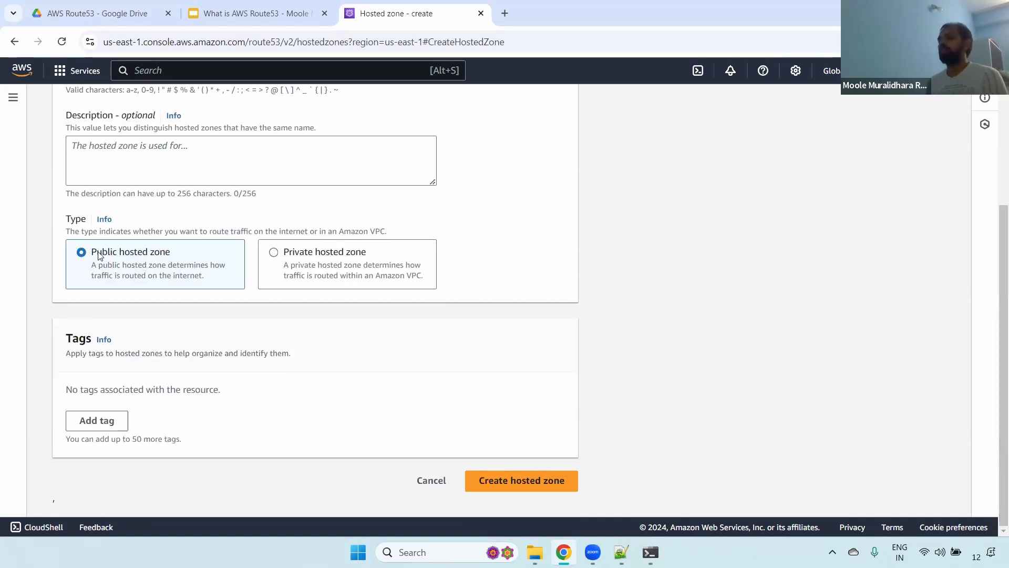
{"action": "left_click_drag", "start_coordinate": [220, 280], "coordinate": [83, 254]}
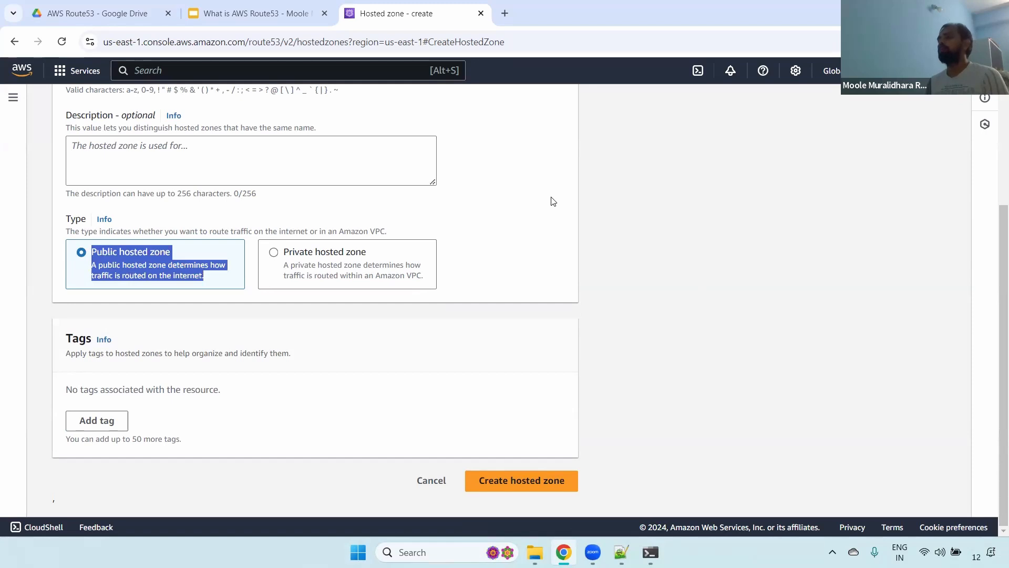
{"action": "left_click_drag", "start_coordinate": [1000, 226], "coordinate": [995, 338]}
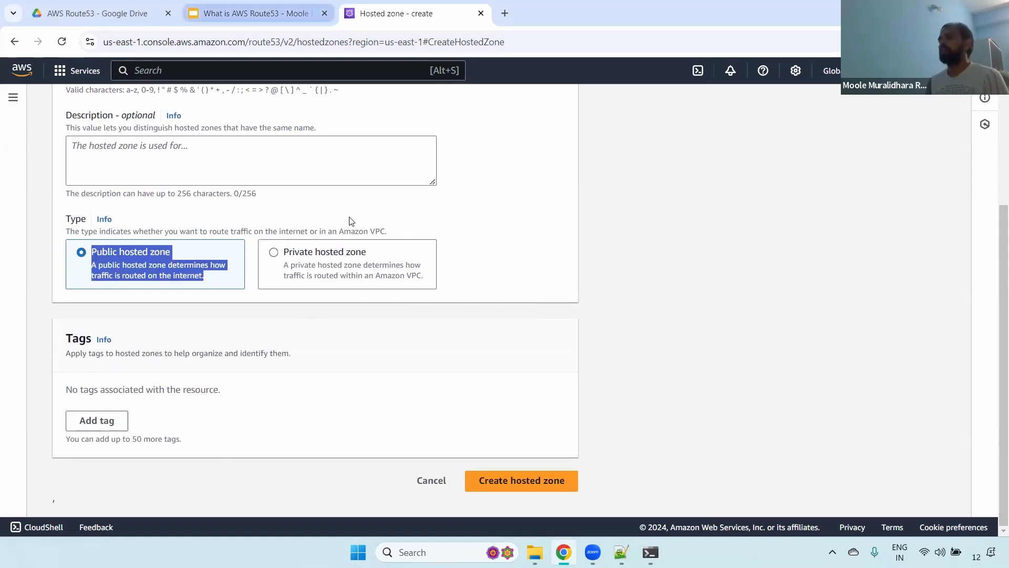
Open techworldwithmurali.com in a new browser tab and examine its domain name in the address
{"action": "left_click", "coordinate": [505, 14]}
{"action": "type", "text": "tec"}
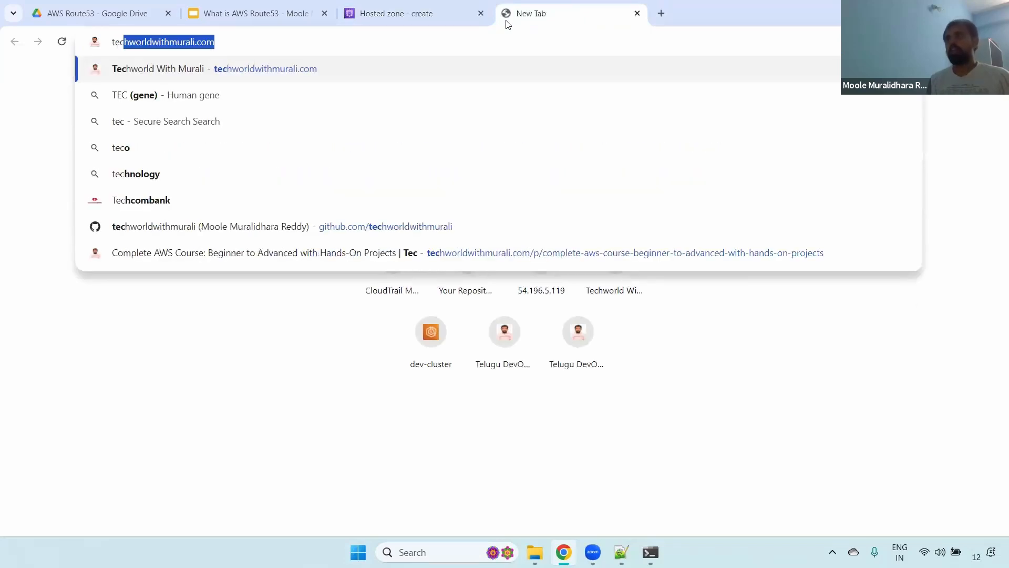
{"action": "key", "text": "Return"}
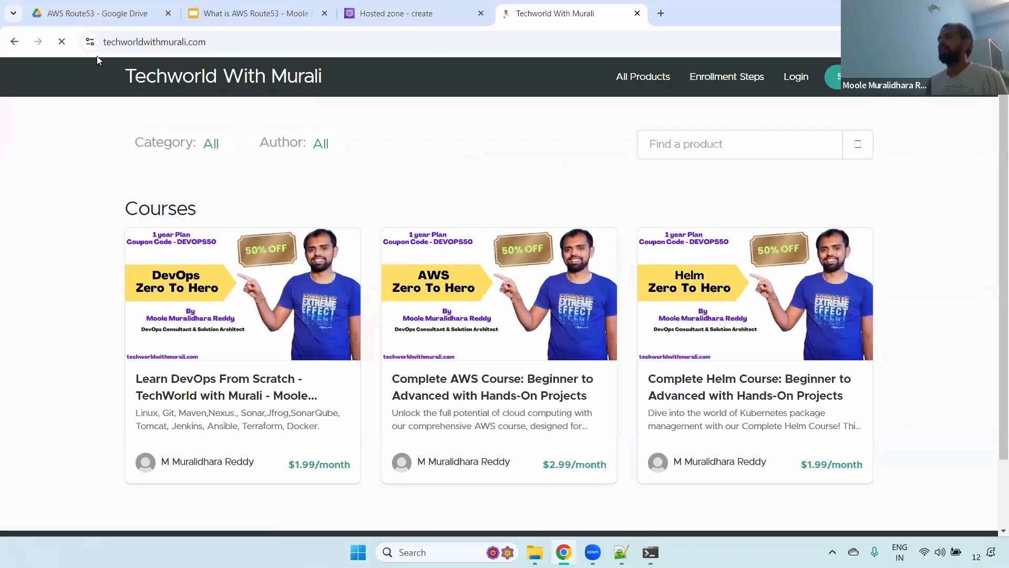
{"action": "left_click_drag", "start_coordinate": [285, 40], "coordinate": [5, 28]}
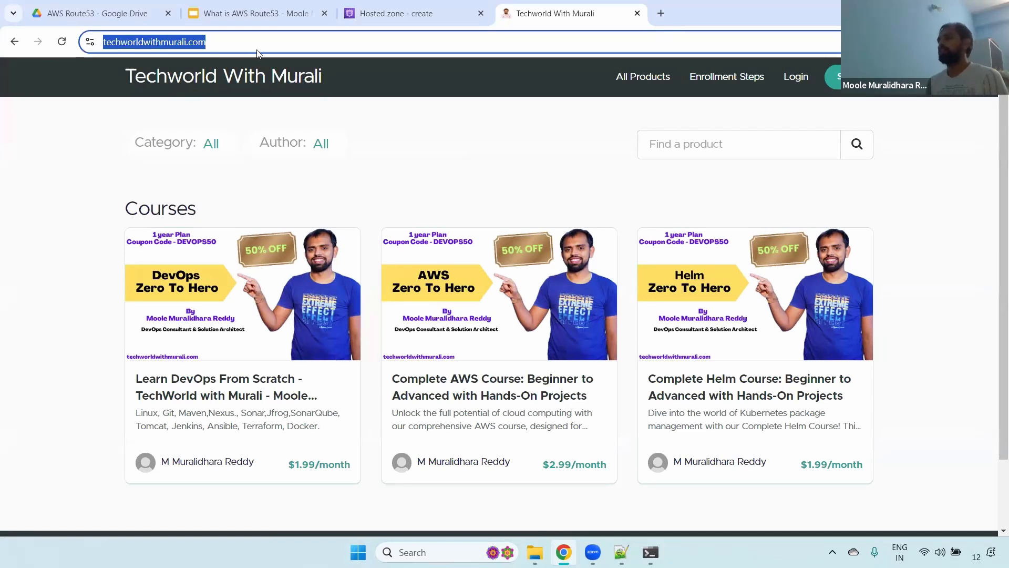
{"action": "double_click", "coordinate": [202, 42]}
{"action": "left_click_drag", "start_coordinate": [236, 42], "coordinate": [133, 38]}
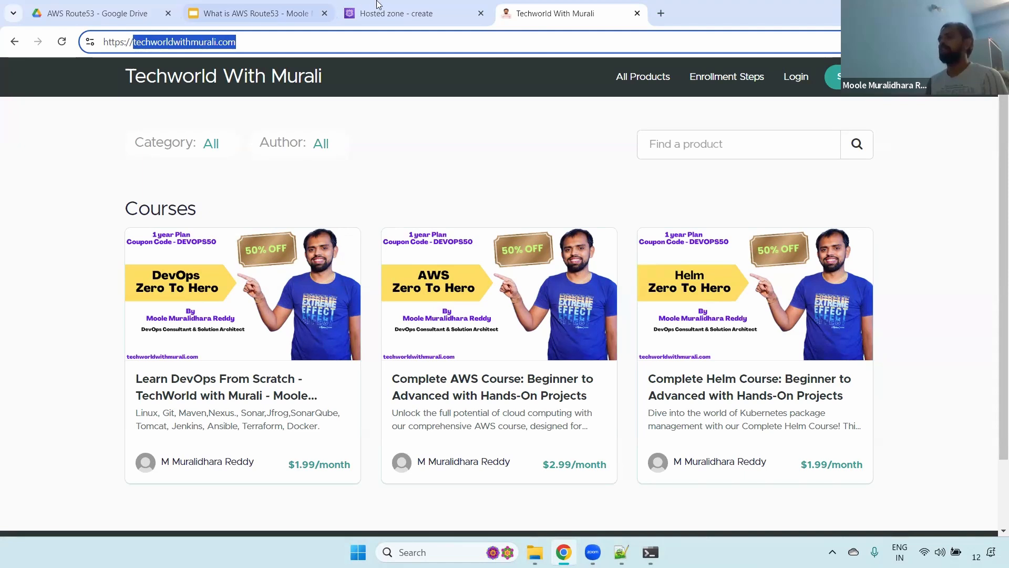
{"action": "left_click", "coordinate": [394, 13]}
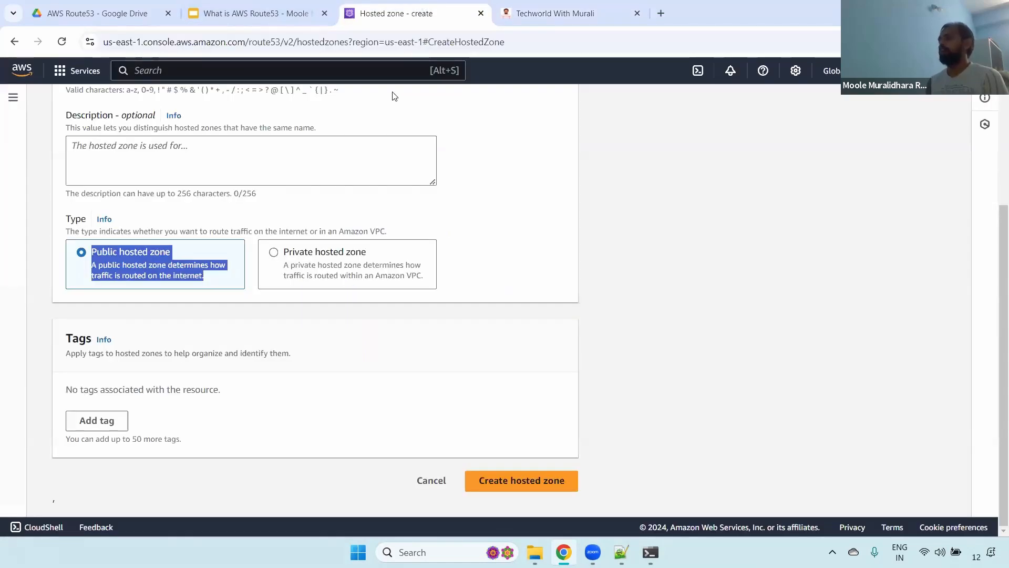
{"action": "left_click", "coordinate": [552, 14]}
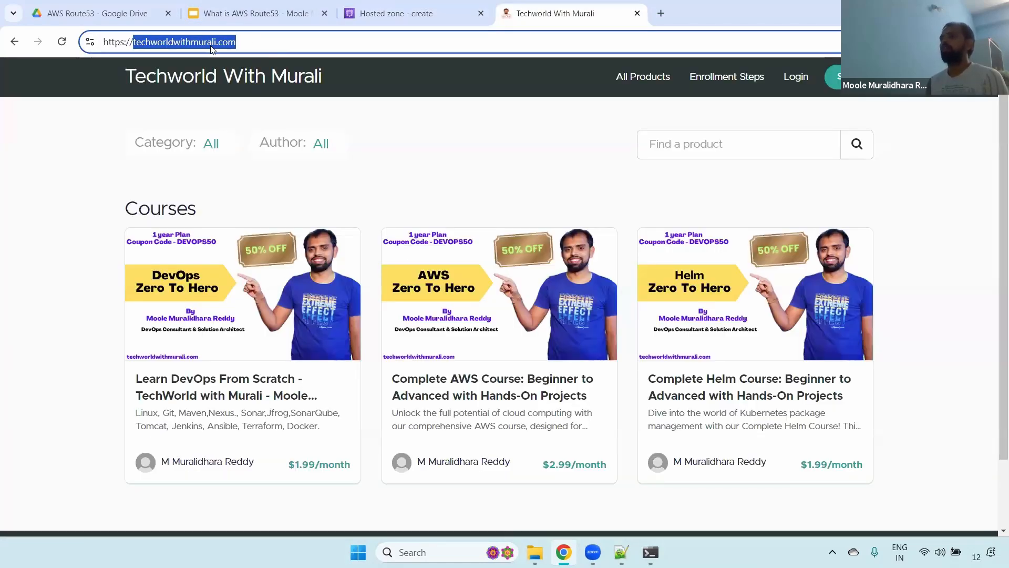
{"action": "double_click", "coordinate": [212, 45]}
Cancel the hosted zone creation and examine the NS record's name servers in the techworldwithmurali.in zone
{"action": "left_click", "coordinate": [420, 4]}
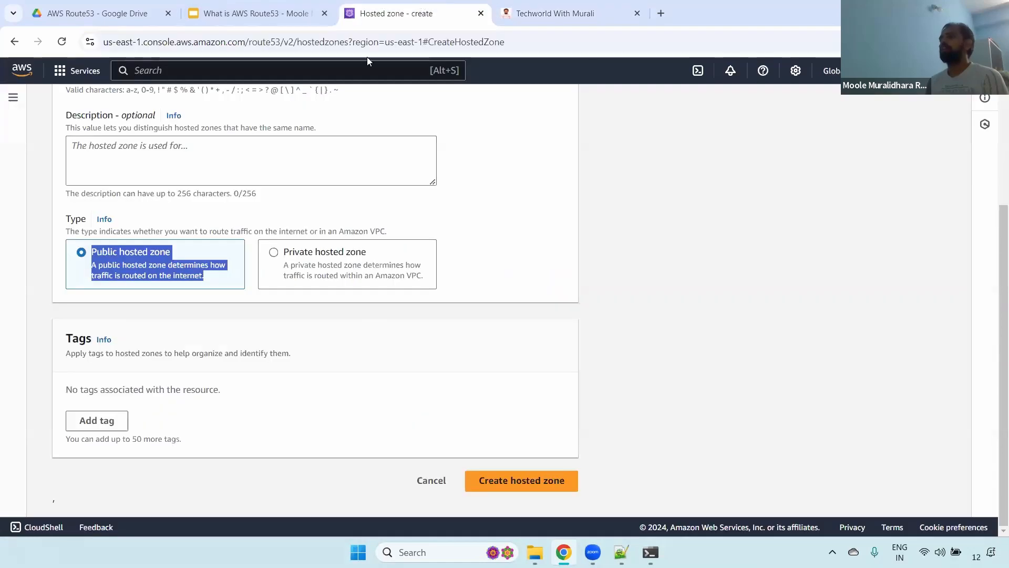
{"action": "left_click", "coordinate": [430, 479]}
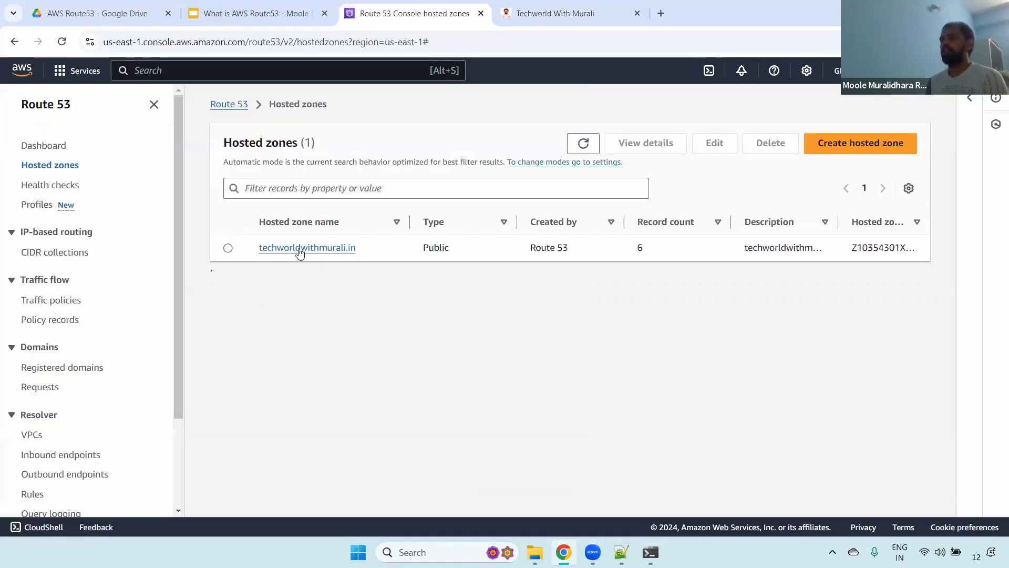
{"action": "left_click", "coordinate": [299, 249]}
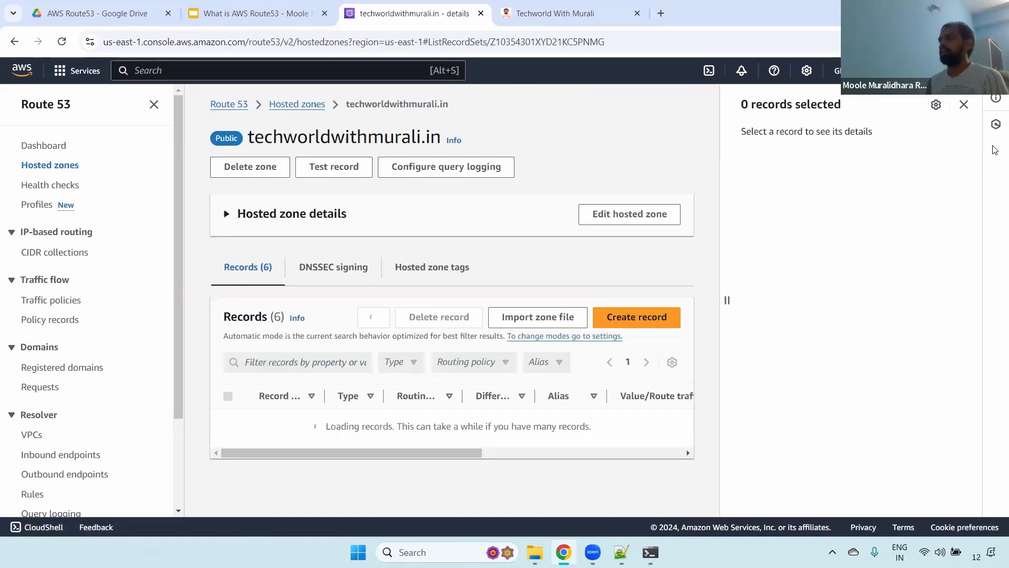
{"action": "scroll", "coordinate": [995, 283], "scroll_direction": "down", "scroll_amount": 2}
{"action": "scroll", "coordinate": [995, 282], "scroll_direction": "down", "scroll_amount": 1}
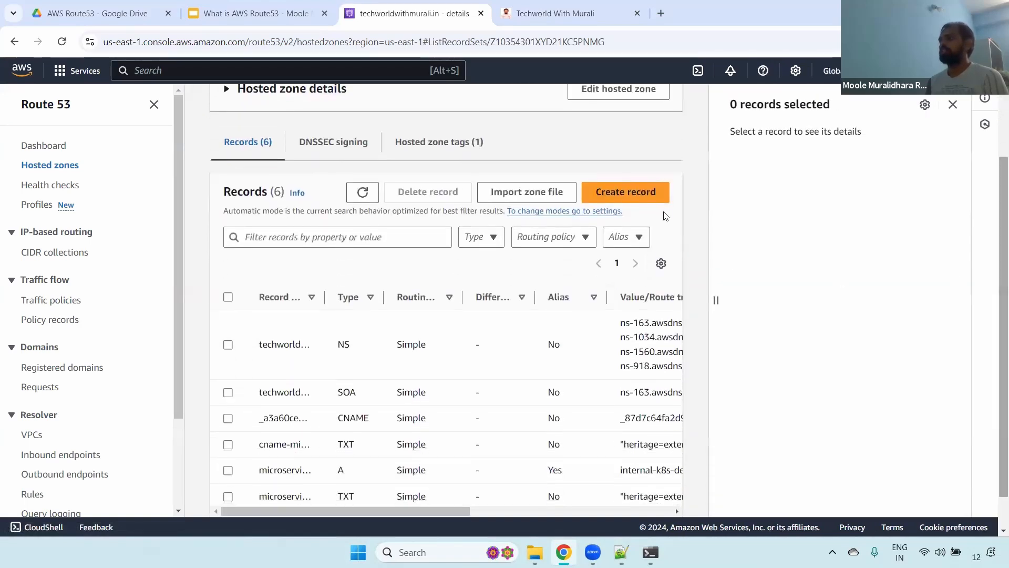
{"action": "left_click", "coordinate": [951, 106]}
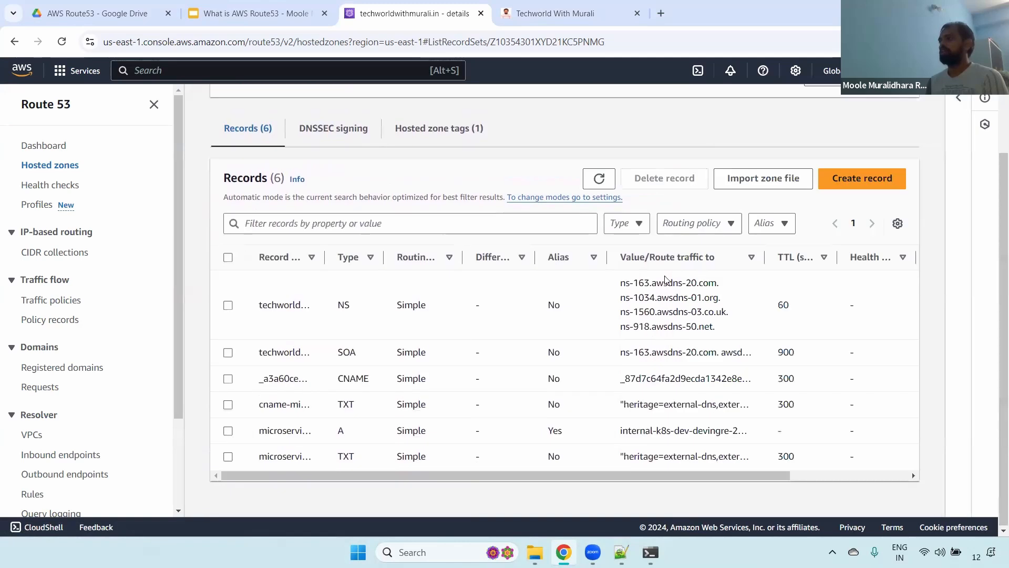
{"action": "left_click_drag", "start_coordinate": [621, 278], "coordinate": [715, 337]}
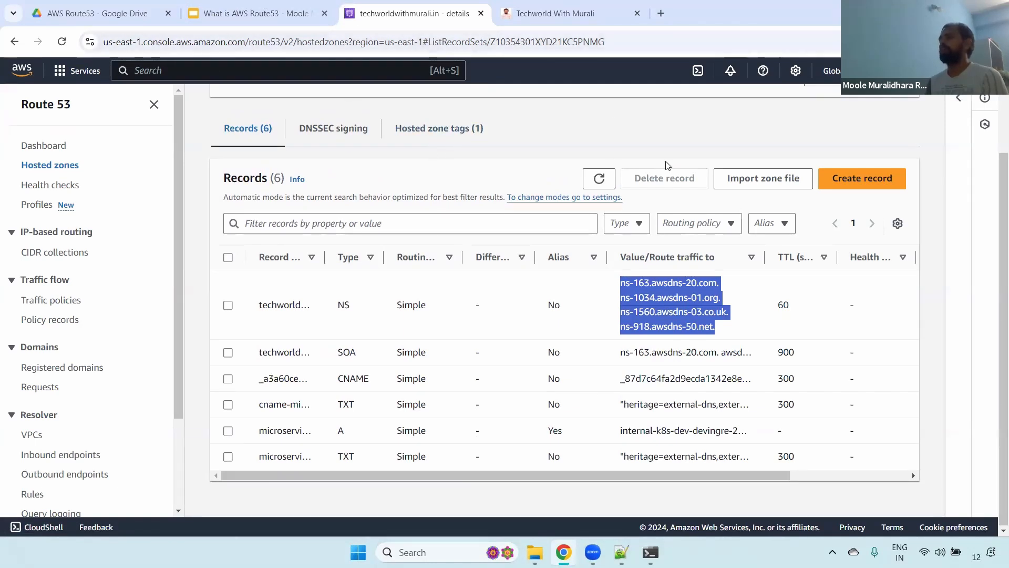
{"action": "double_click", "coordinate": [665, 310]}
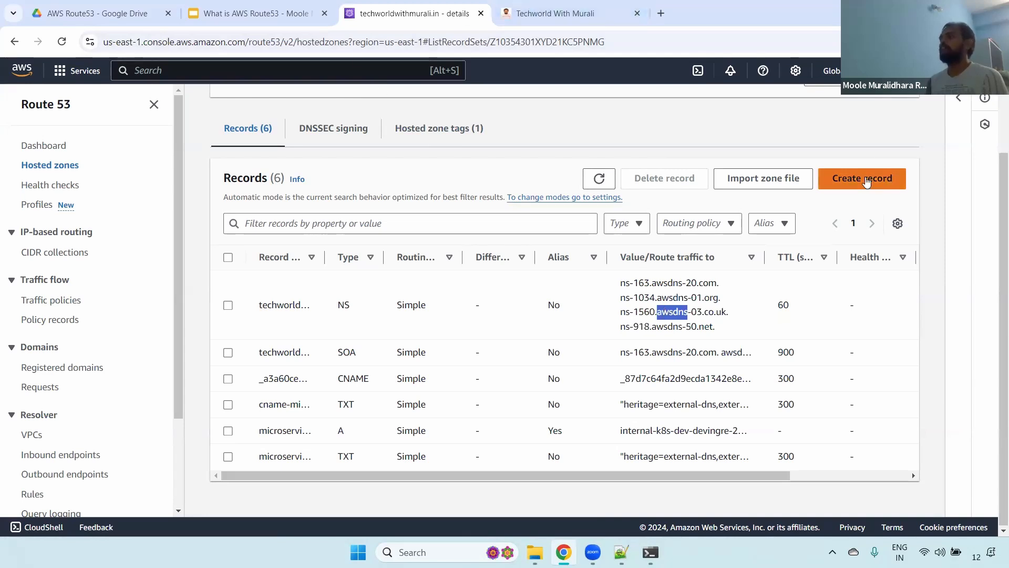
Start creating another hosted zone from the hosted zones list and set its type to Private hosted zone
{"action": "scroll", "coordinate": [995, 166], "scroll_direction": "up", "scroll_amount": 3}
{"action": "left_click", "coordinate": [288, 104]}
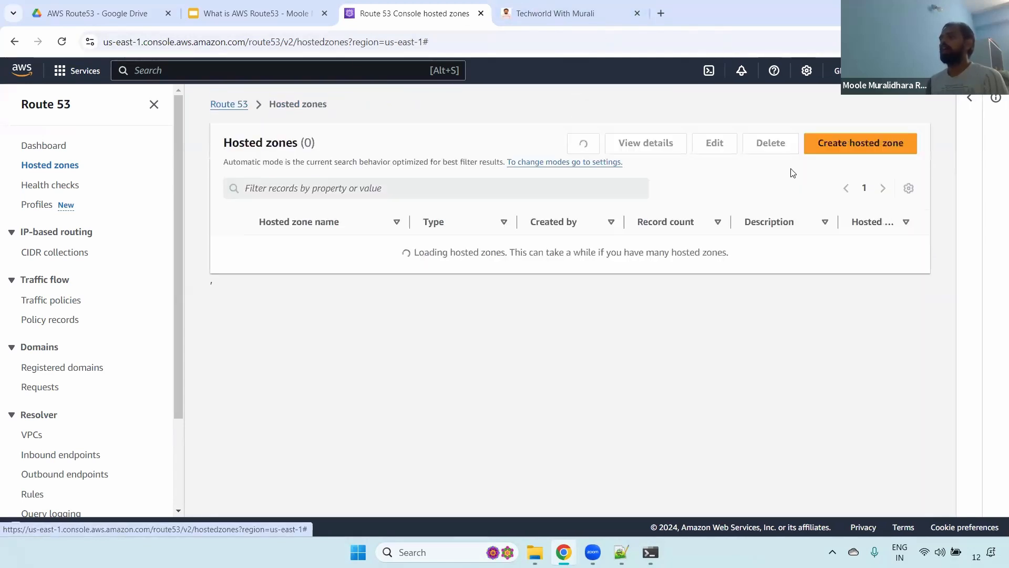
{"action": "left_click", "coordinate": [865, 144]}
{"action": "scroll", "coordinate": [337, 263], "scroll_direction": "down", "scroll_amount": 4}
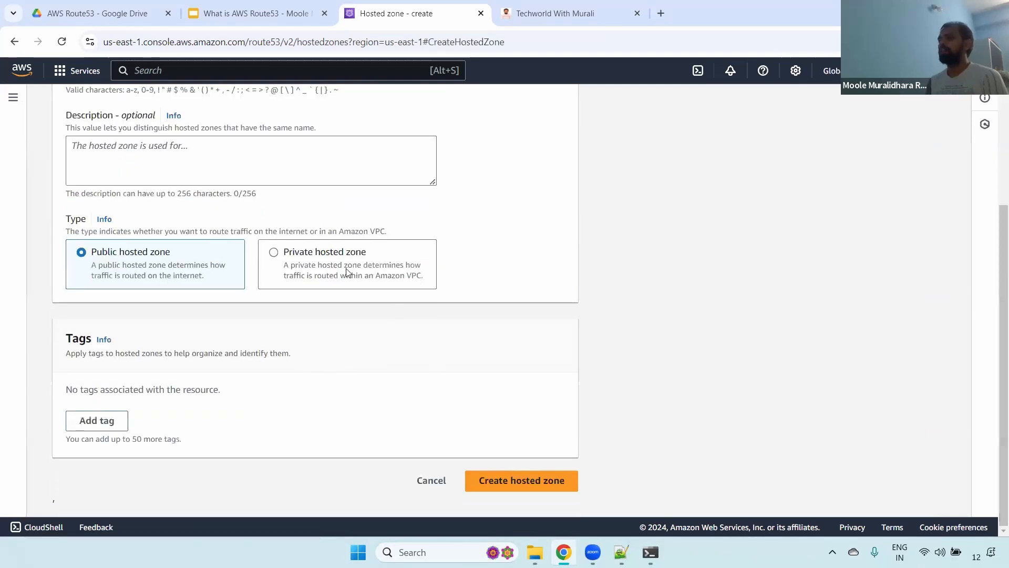
{"action": "left_click", "coordinate": [314, 271]}
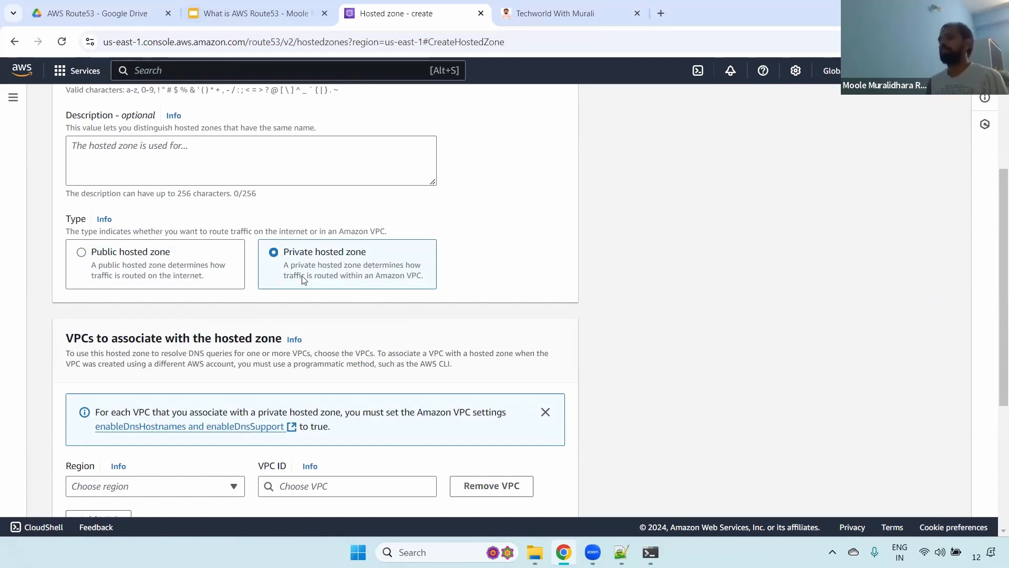
Read the description of the Private hosted zone type, and return to the hosted zones list without creating a zone
{"action": "left_click_drag", "start_coordinate": [279, 247], "coordinate": [427, 280]}
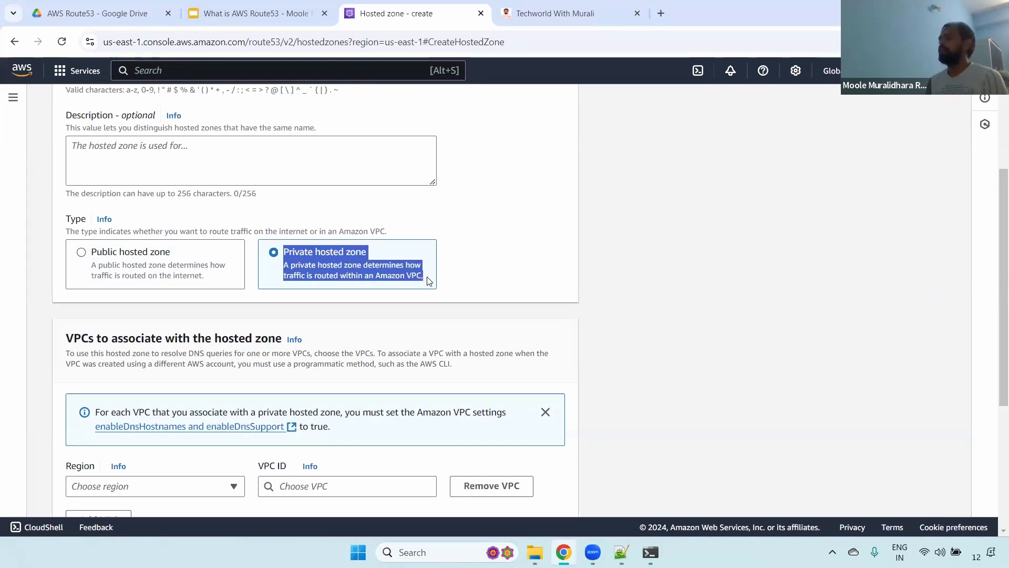
{"action": "double_click", "coordinate": [305, 252]}
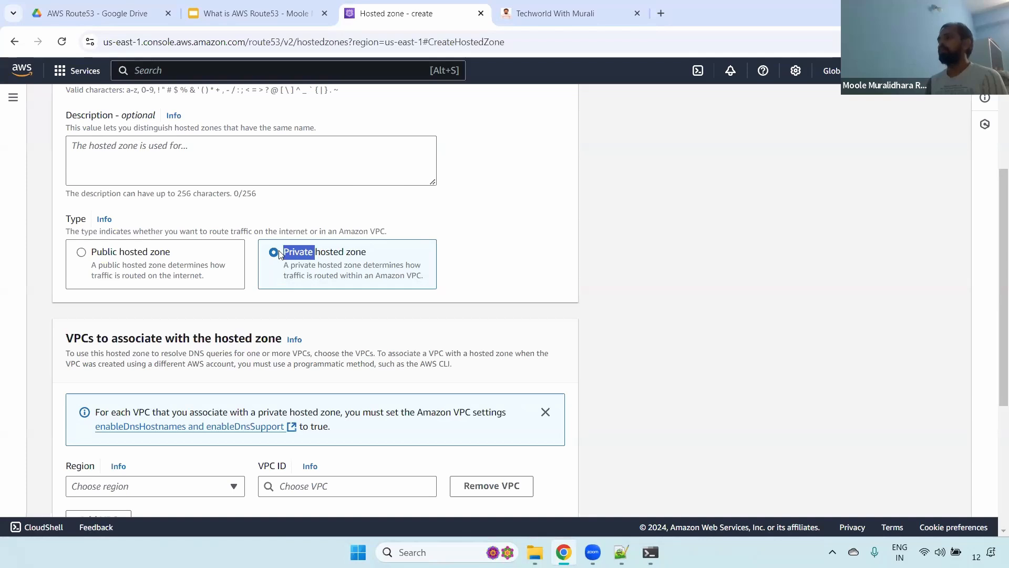
{"action": "left_click_drag", "start_coordinate": [434, 284], "coordinate": [277, 257]}
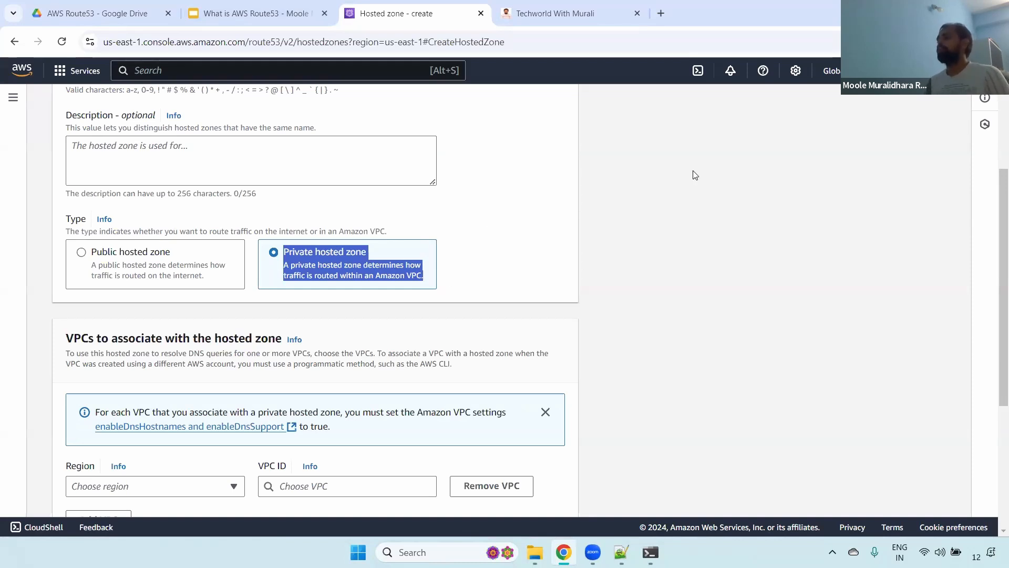
{"action": "triple_click", "coordinate": [361, 258]}
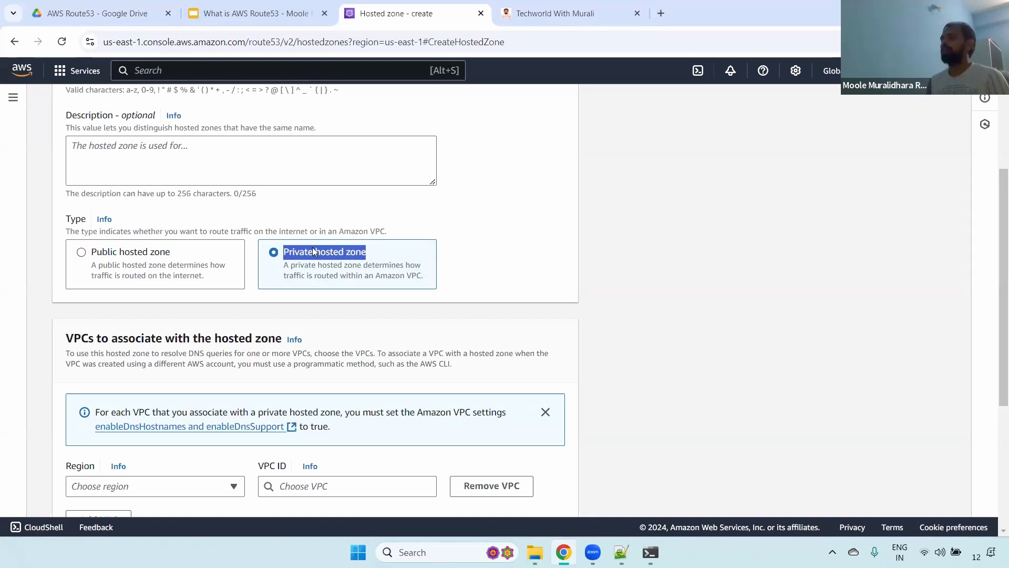
{"action": "left_click_drag", "start_coordinate": [423, 277], "coordinate": [285, 246]}
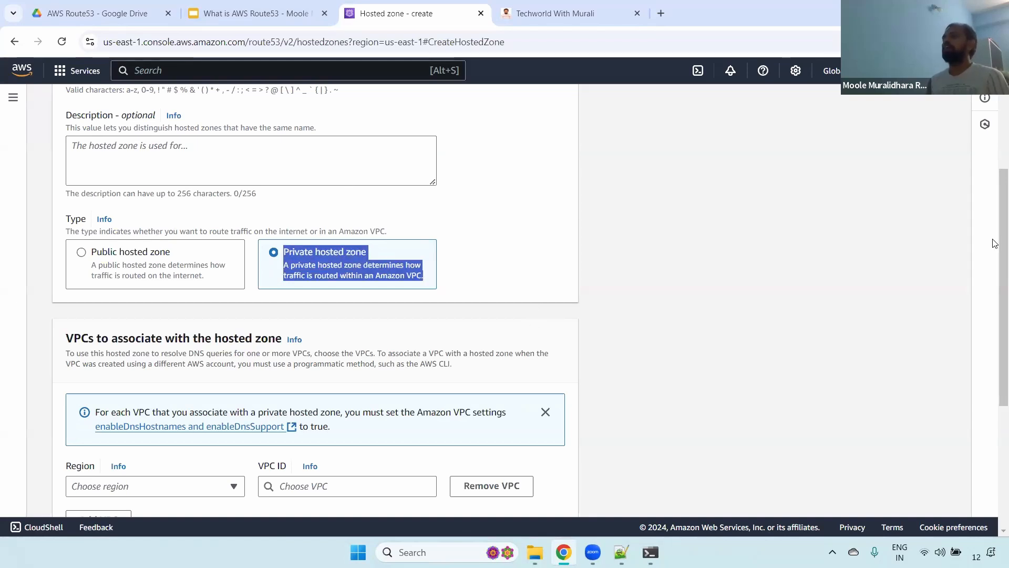
{"action": "left_click_drag", "start_coordinate": [1003, 263], "coordinate": [982, 126]}
{"action": "left_click", "coordinate": [147, 106]}
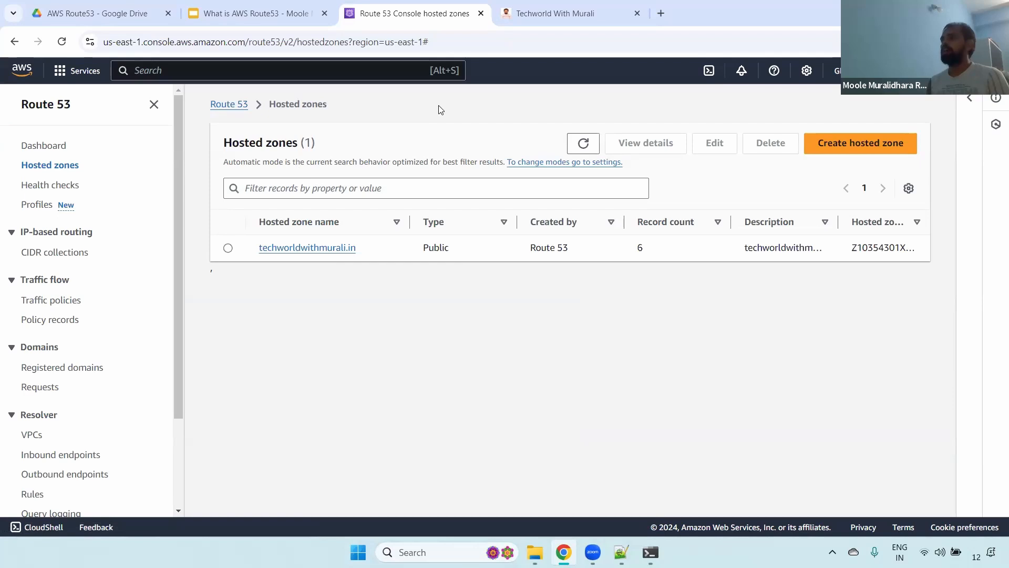
Open the web page at 54.196.5.119 in a new browser tab and examine its IP address
{"action": "left_click", "coordinate": [661, 13]}
{"action": "type", "text": "5"}
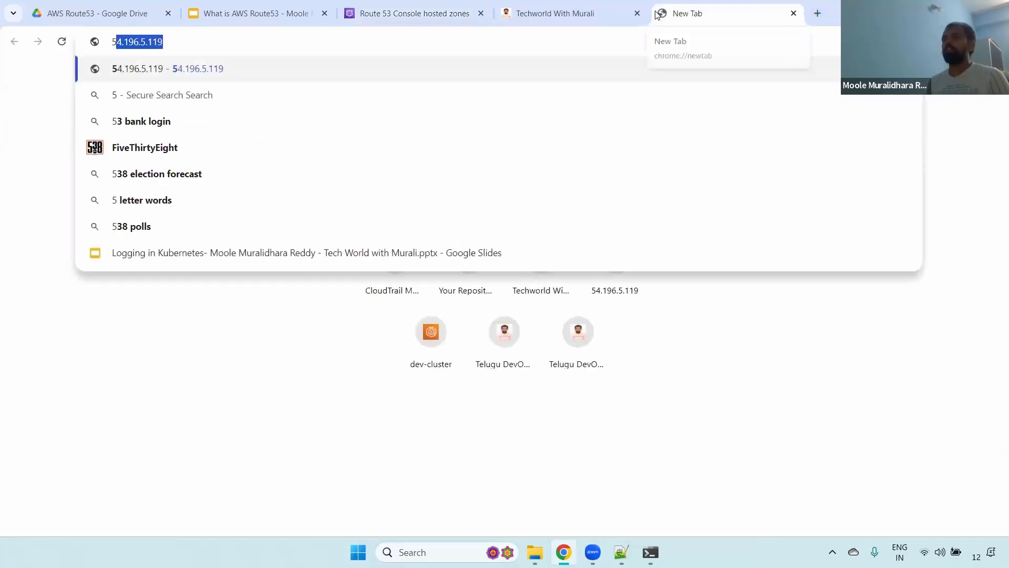
{"action": "key", "text": "Return"}
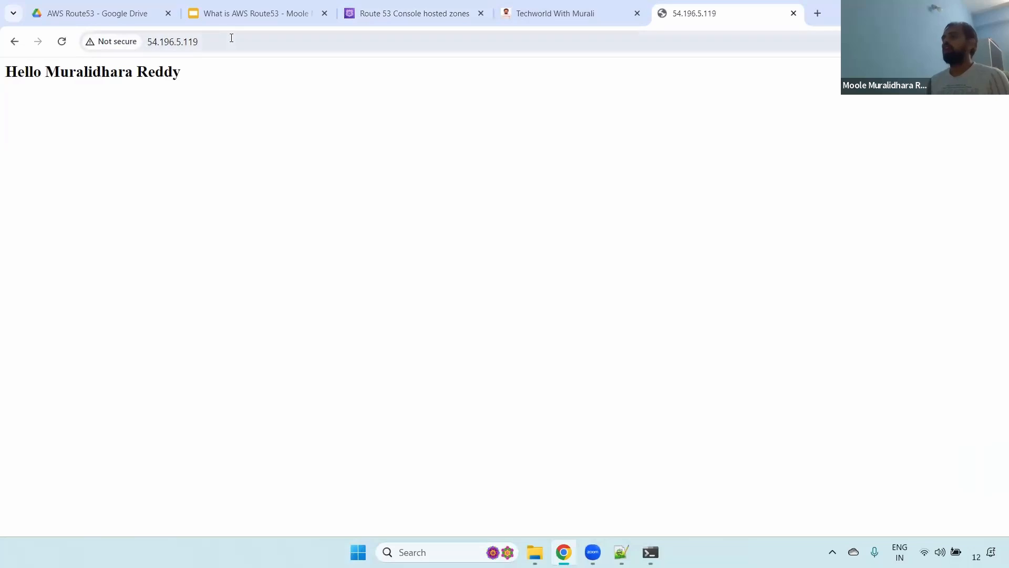
{"action": "left_click", "coordinate": [153, 41]}
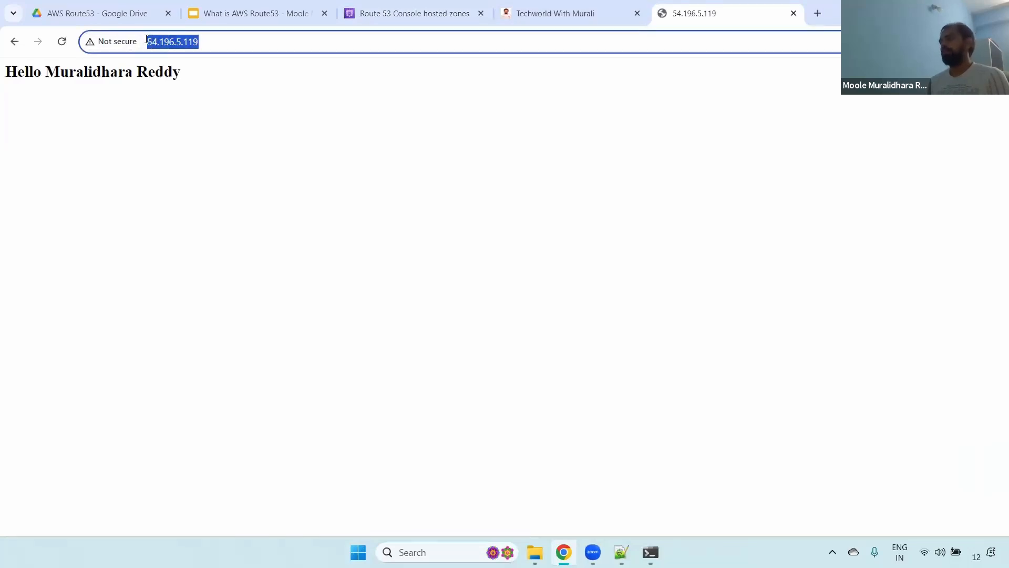
{"action": "left_click", "coordinate": [206, 39]}
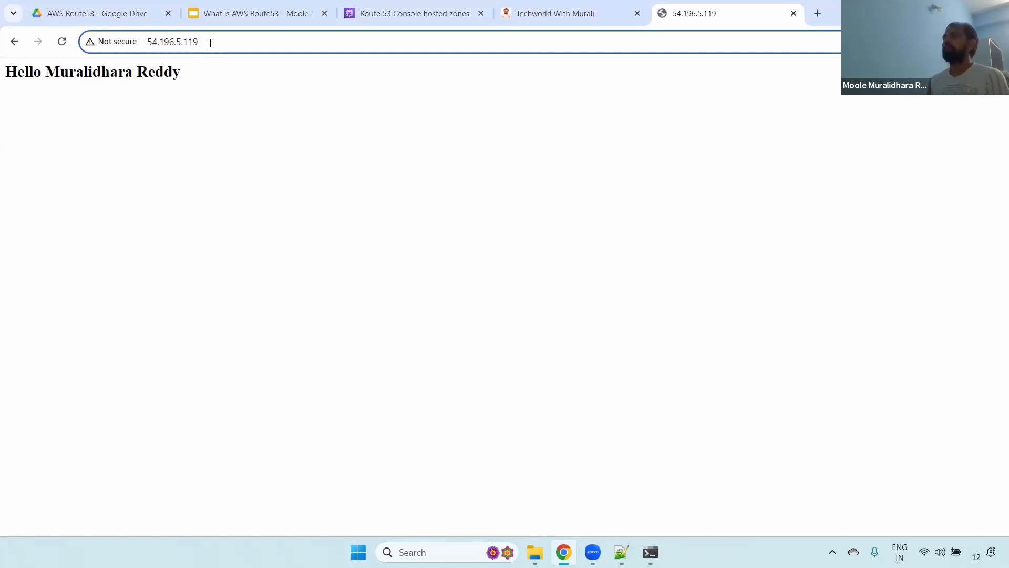
Open the techworldwithmurali.in hosted zone, widen the Record name column, and examine the microservice-one-dev A record
{"action": "left_click", "coordinate": [424, 8]}
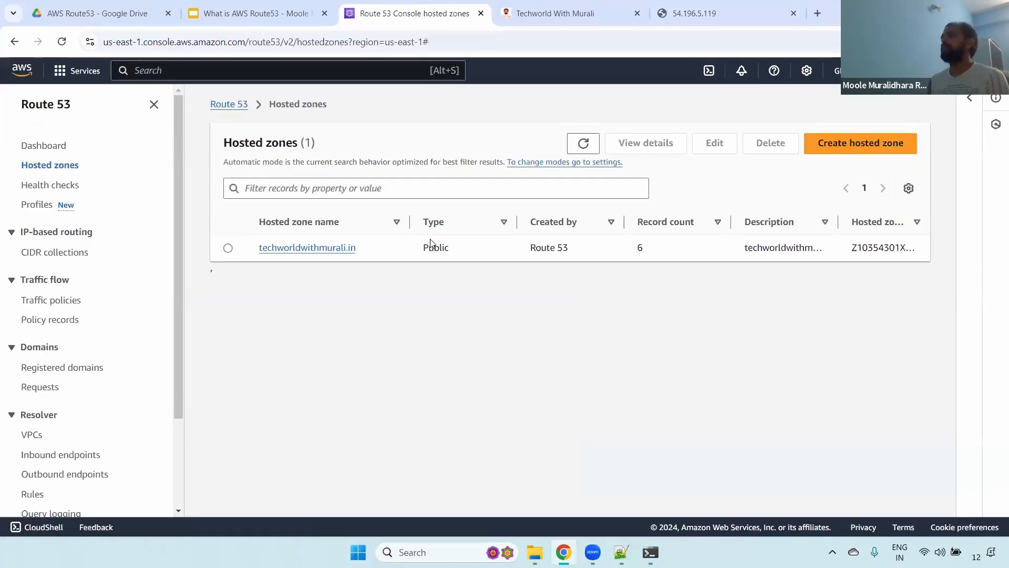
{"action": "left_click", "coordinate": [307, 248]}
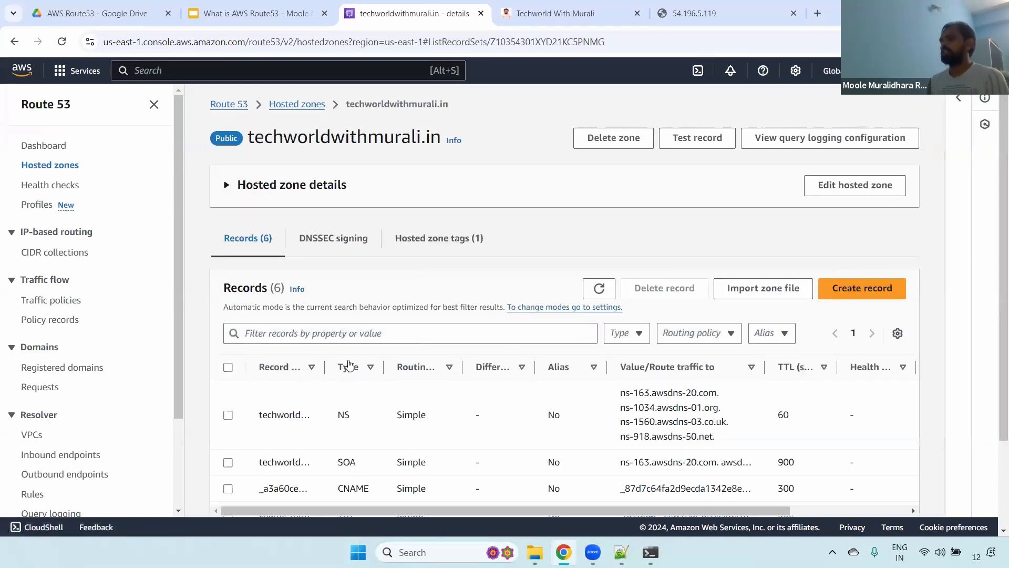
{"action": "scroll", "coordinate": [350, 364], "scroll_direction": "down", "scroll_amount": 2}
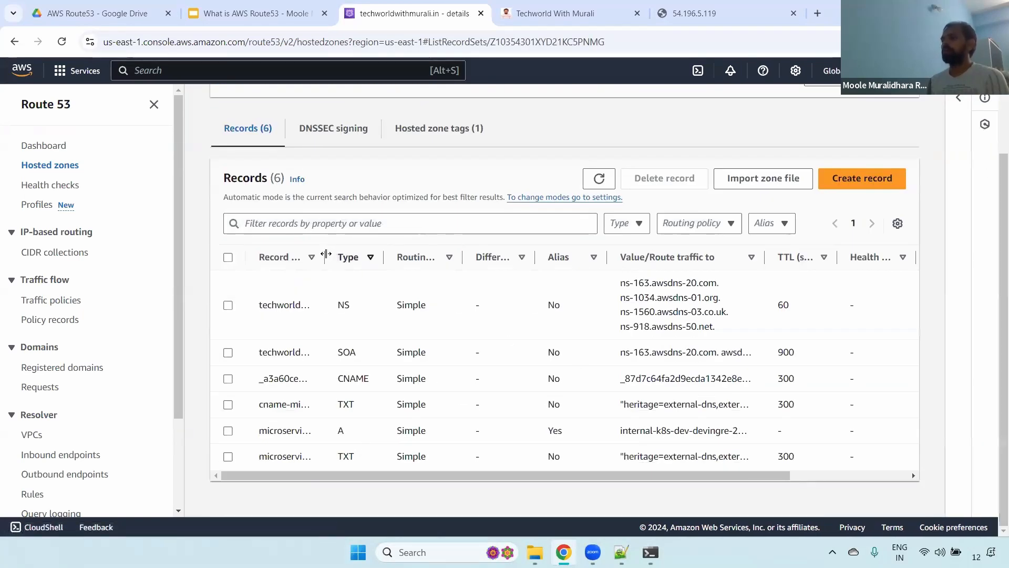
{"action": "left_click_drag", "start_coordinate": [326, 254], "coordinate": [585, 258]}
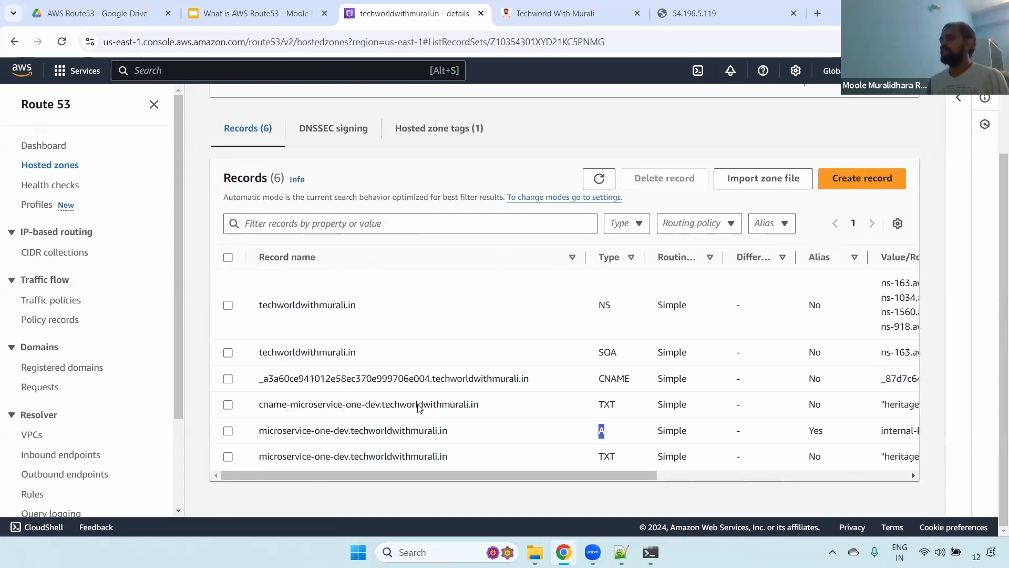
{"action": "left_click_drag", "start_coordinate": [260, 431], "coordinate": [480, 442]}
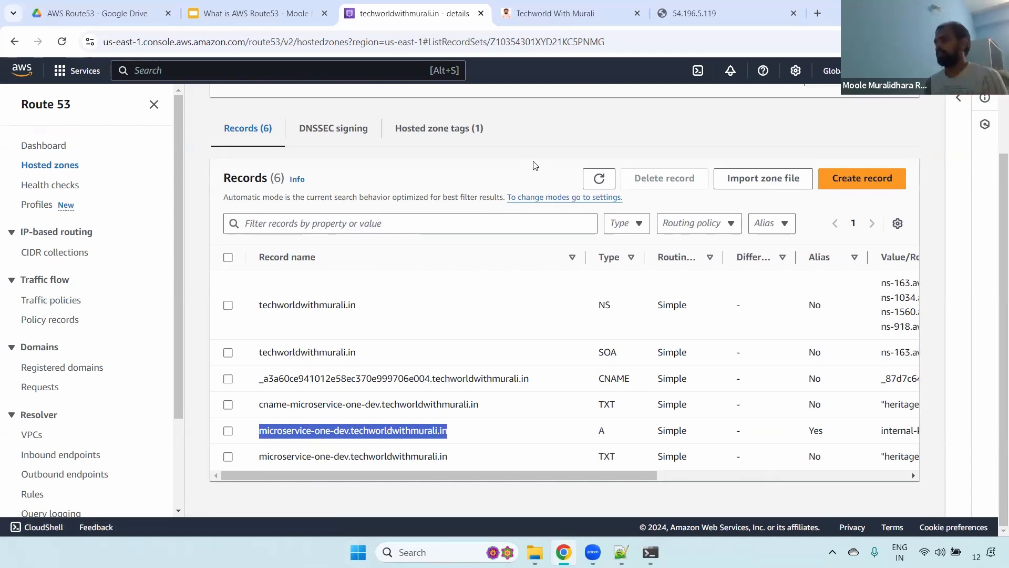
{"action": "left_click", "coordinate": [566, 122]}
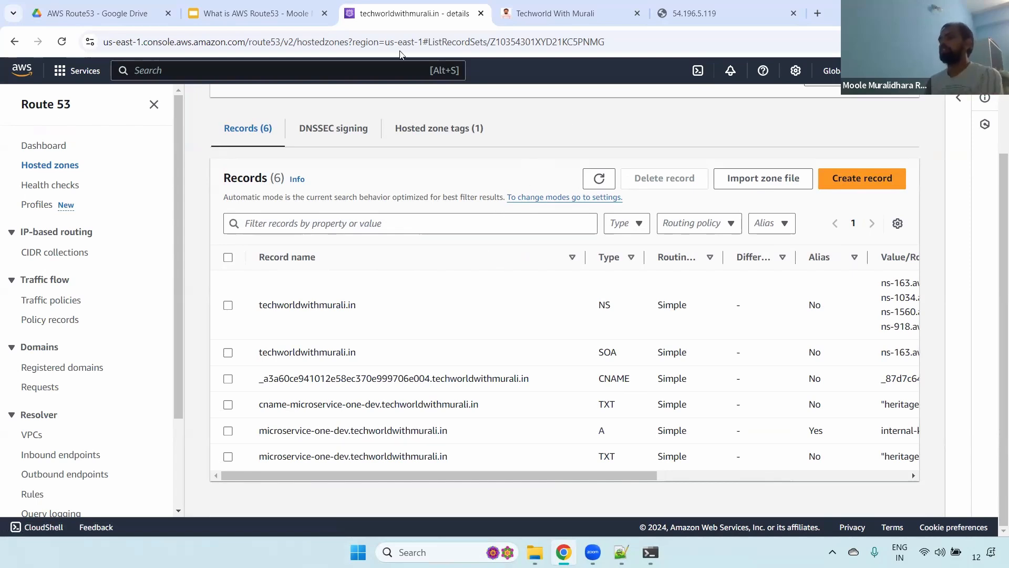
Review the record types offered for a new record in the zone, and return to the Route53 slides without creating one
{"action": "key", "text": "ctrl+shift+Tab"}
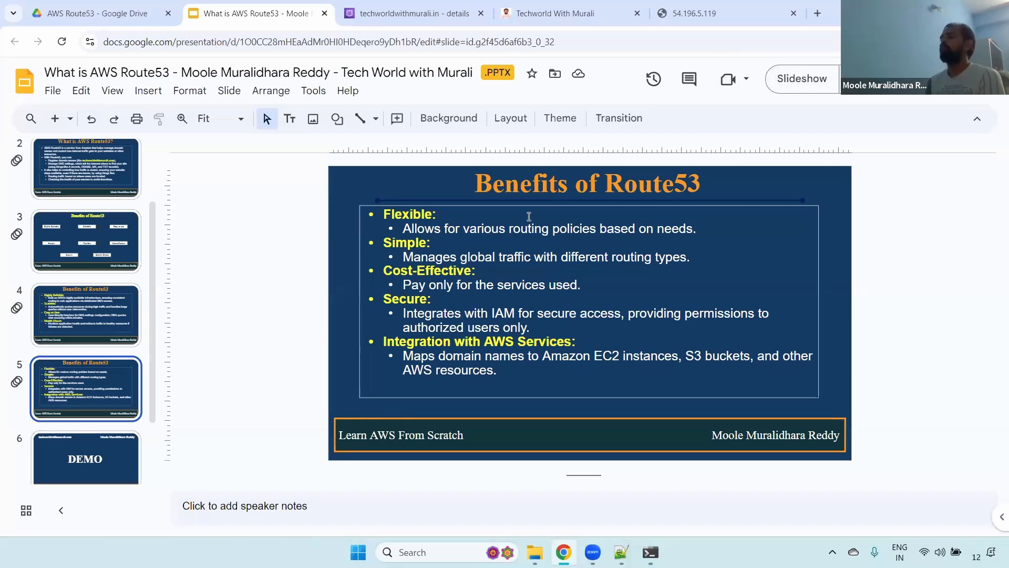
{"action": "left_click", "coordinate": [415, 14]}
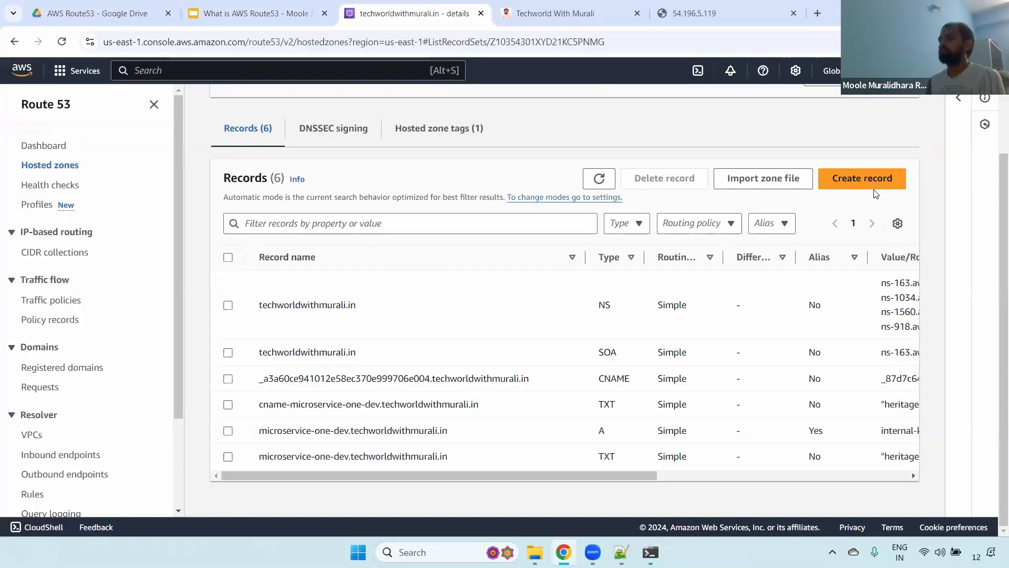
{"action": "left_click", "coordinate": [830, 188]}
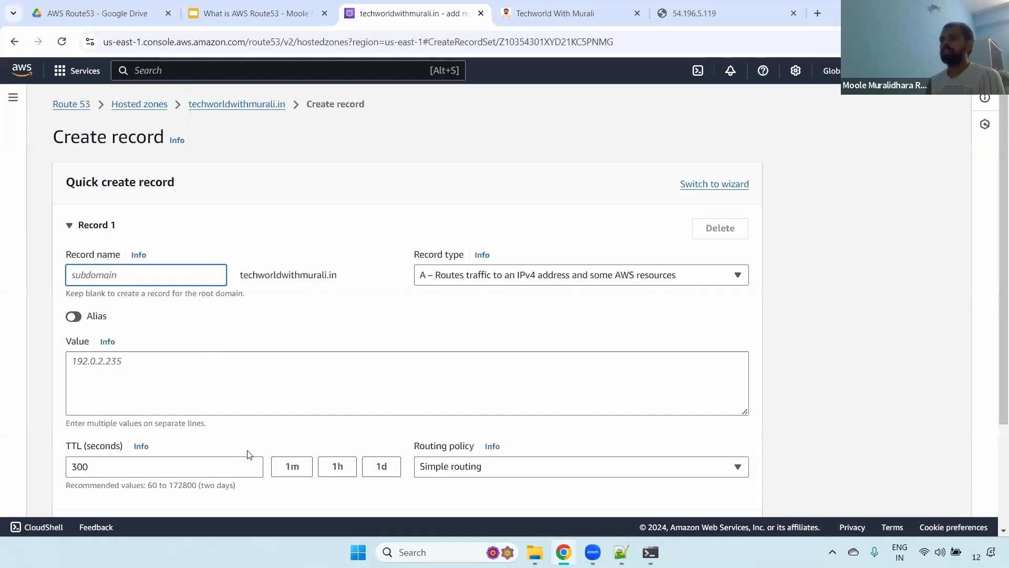
{"action": "left_click", "coordinate": [491, 276]}
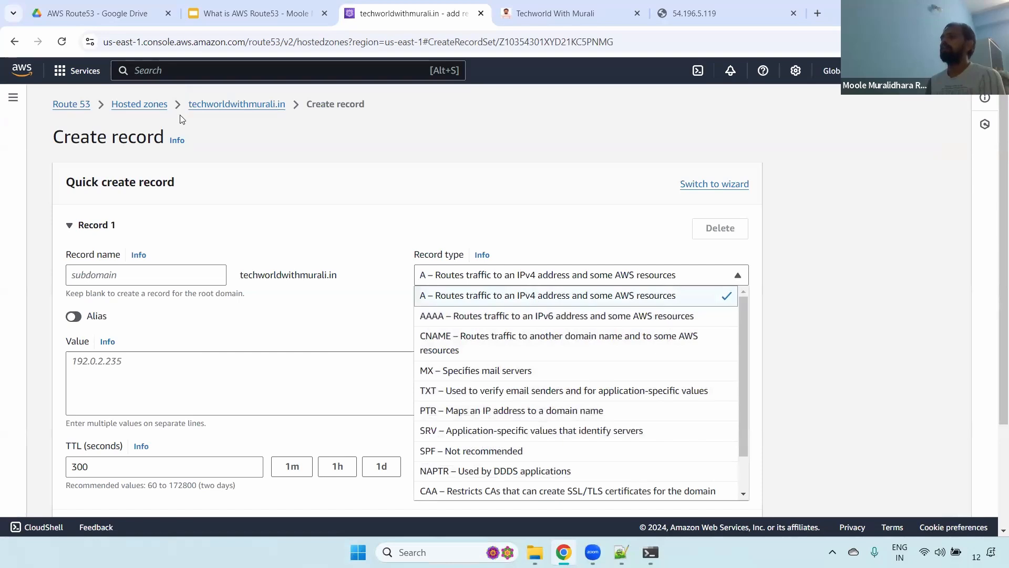
{"action": "left_click", "coordinate": [139, 104]}
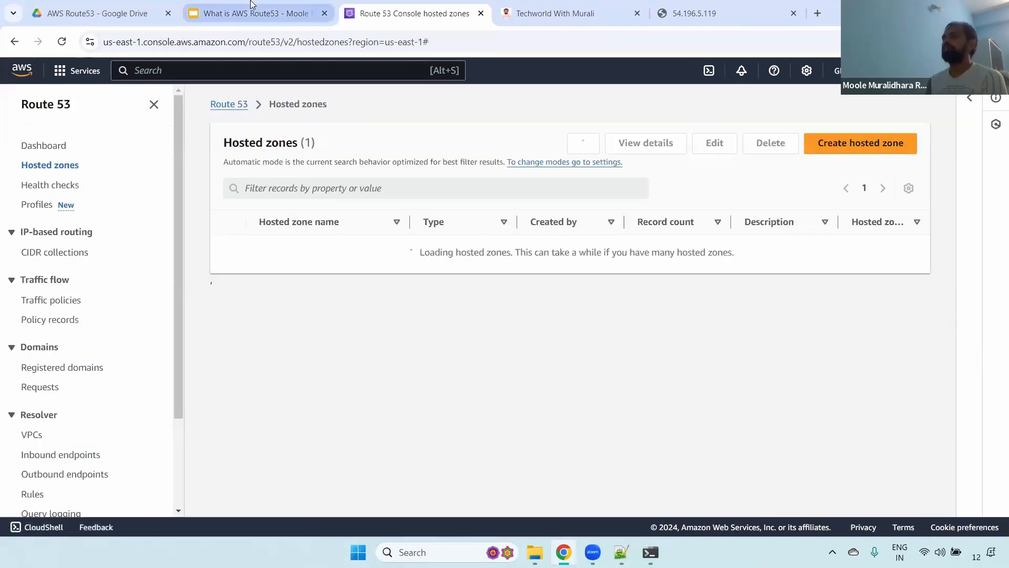
{"action": "left_click", "coordinate": [253, 14]}
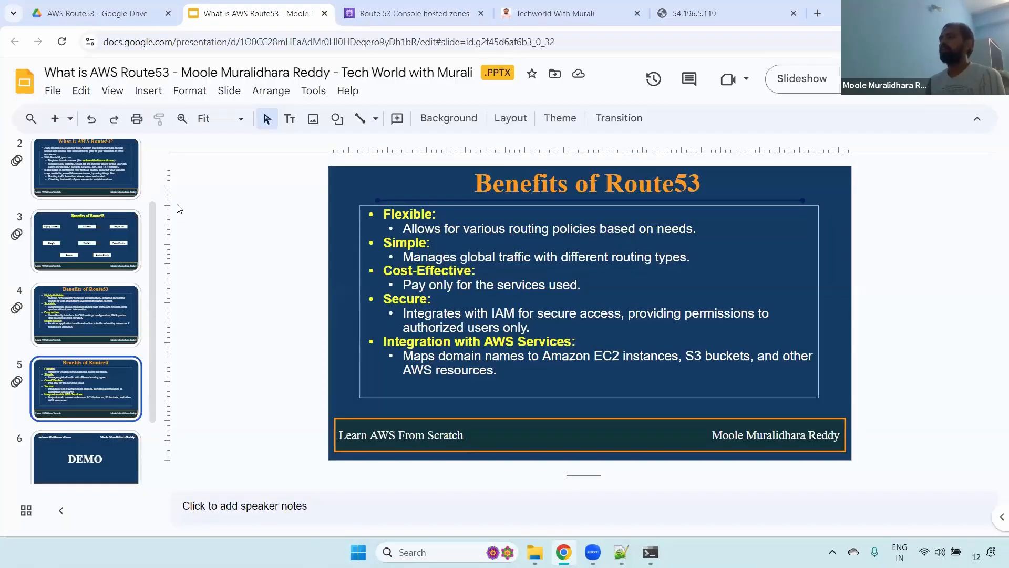
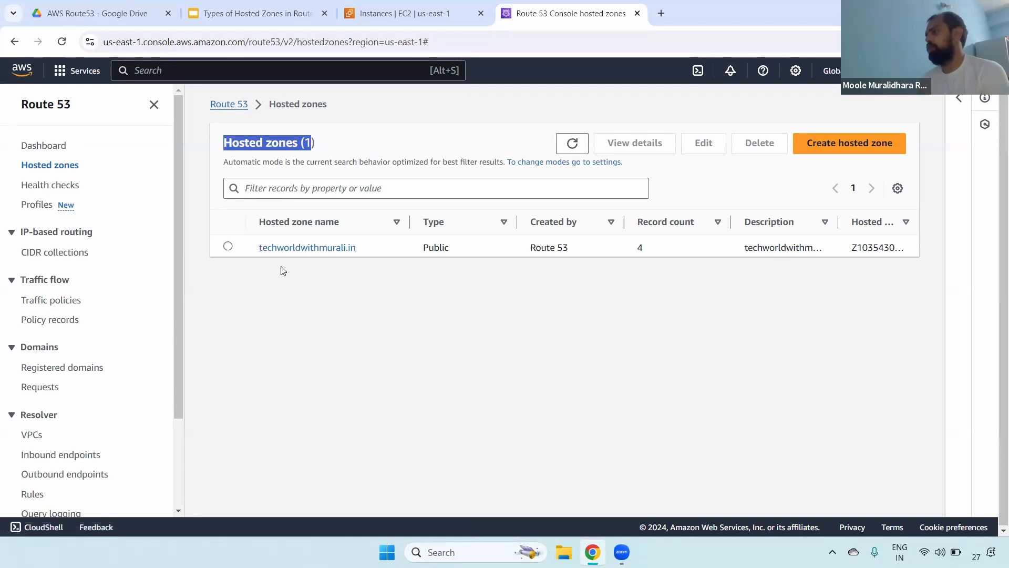
Examine the hosted zone's type, creator and record count, and open its records with the Record name column widened
{"action": "double_click", "coordinate": [458, 249]}
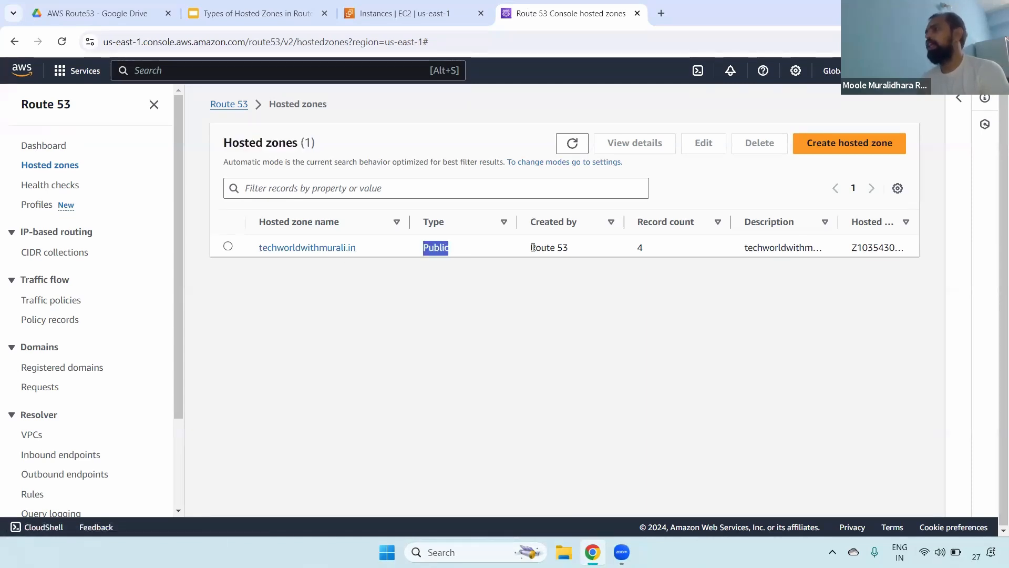
{"action": "left_click_drag", "start_coordinate": [532, 247], "coordinate": [692, 251]}
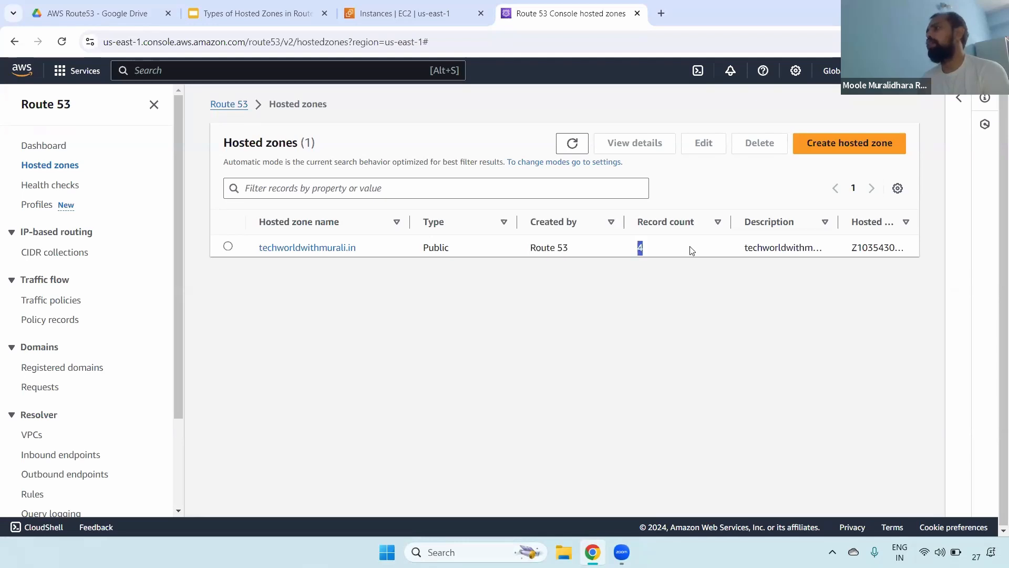
{"action": "left_click", "coordinate": [282, 251]}
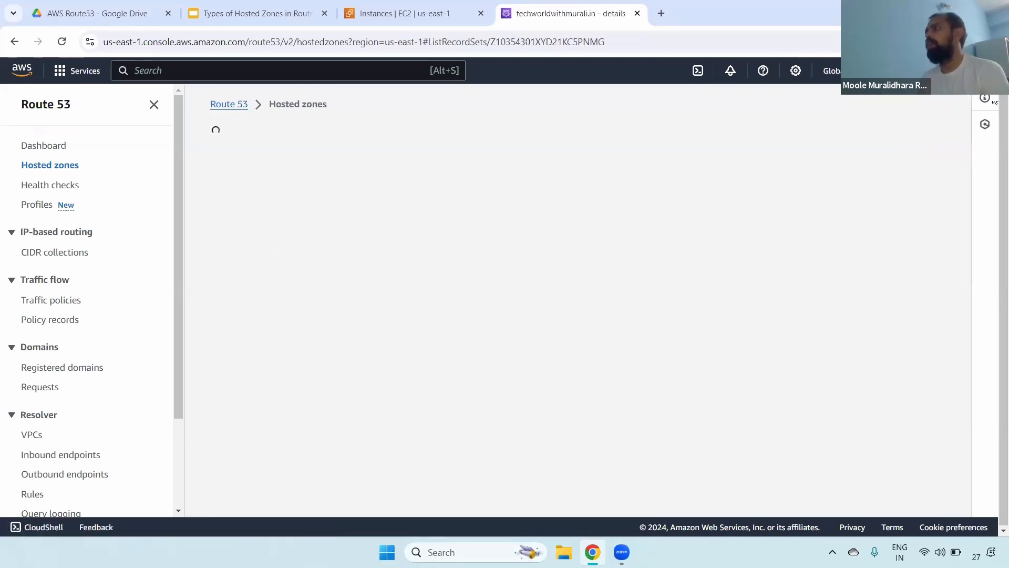
{"action": "scroll", "coordinate": [610, 303], "scroll_direction": "down", "scroll_amount": 1}
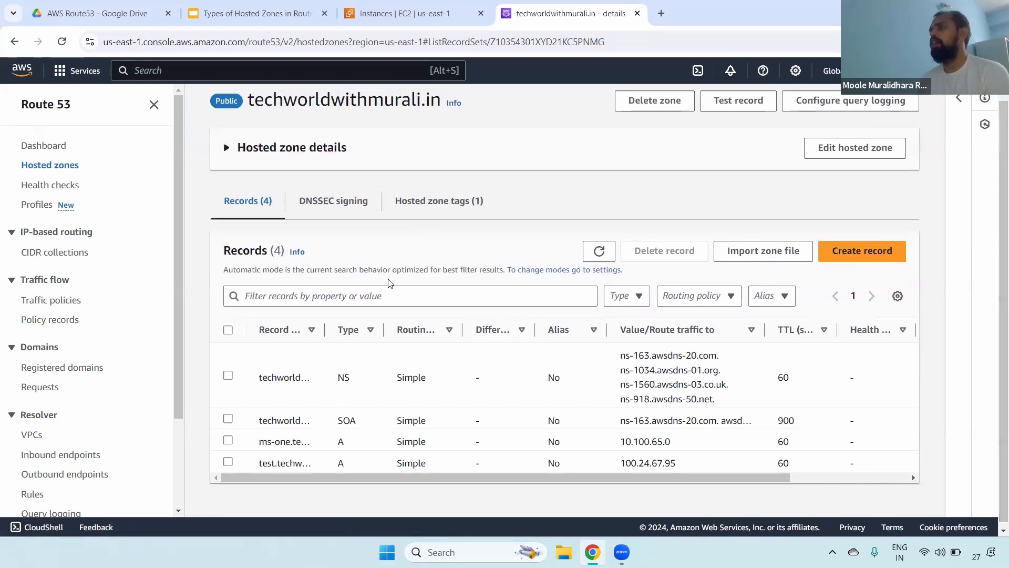
{"action": "left_click_drag", "start_coordinate": [328, 330], "coordinate": [450, 329]}
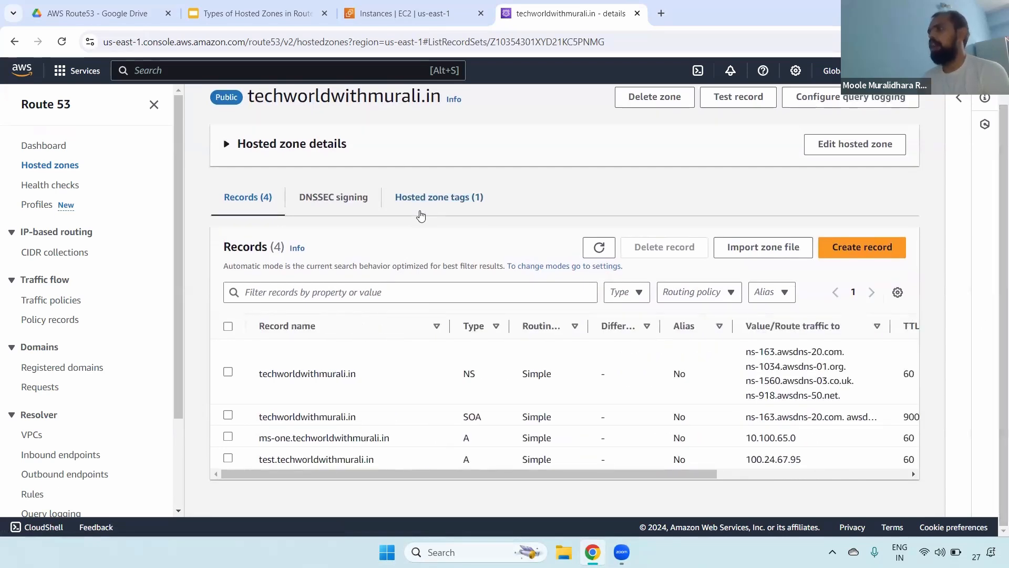
Expand the hosted zone details of techworldwithmurali.in and examine the assigned name servers
{"action": "left_click", "coordinate": [224, 144]}
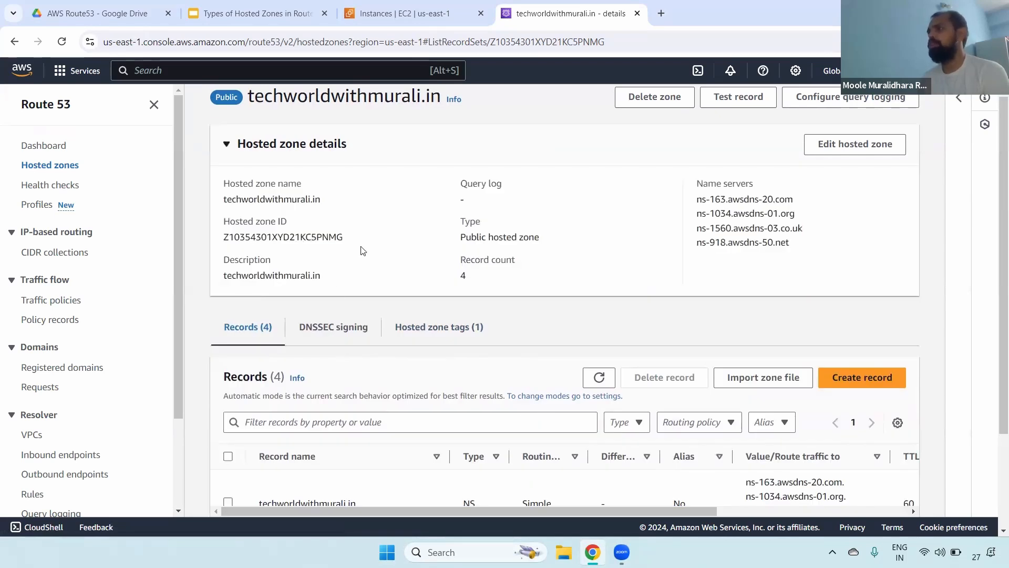
{"action": "left_click_drag", "start_coordinate": [694, 195], "coordinate": [794, 250]}
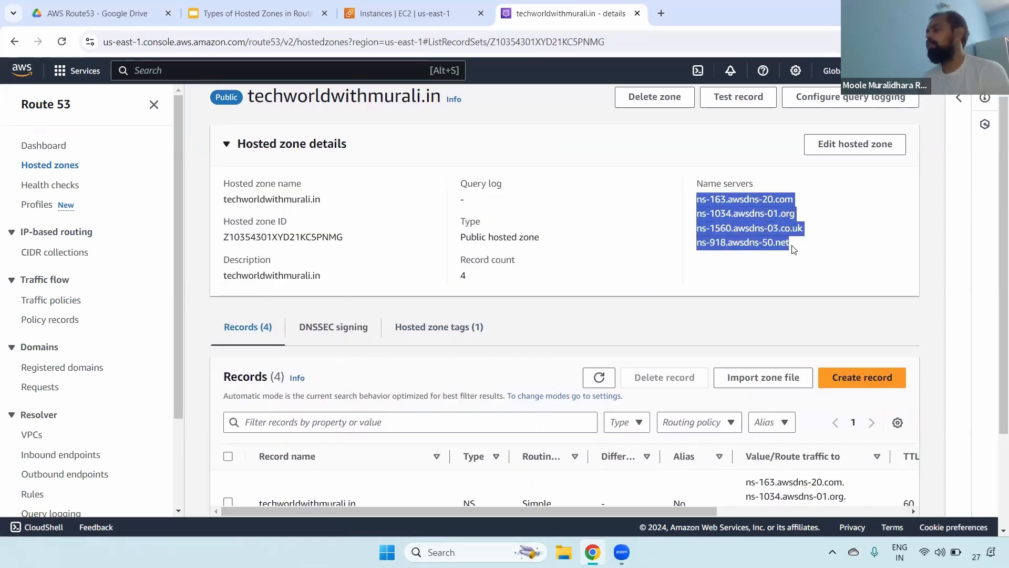
{"action": "triple_click", "coordinate": [747, 217]}
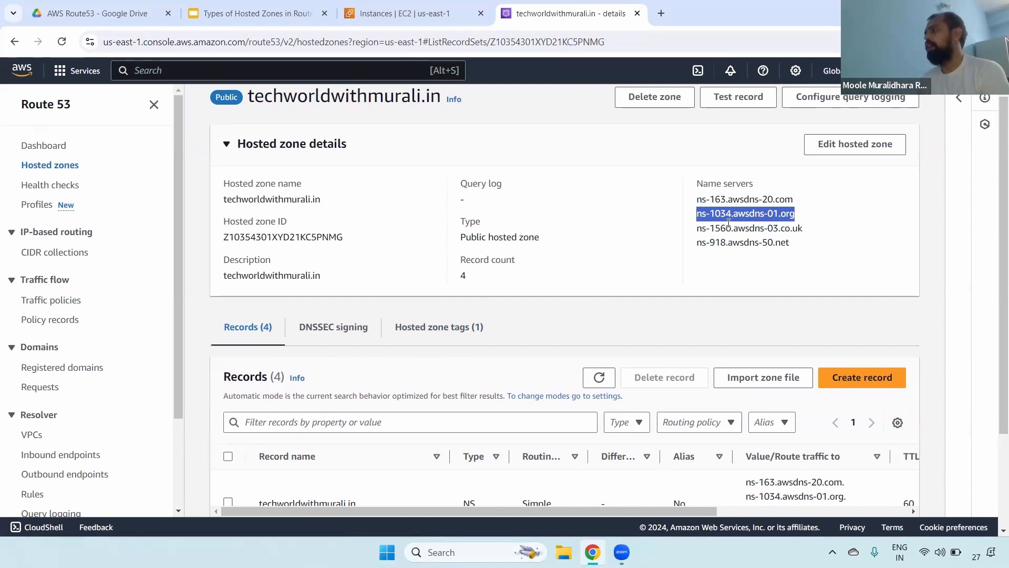
{"action": "left_click", "coordinate": [713, 212]}
{"action": "left_click_drag", "start_coordinate": [695, 201], "coordinate": [815, 251]}
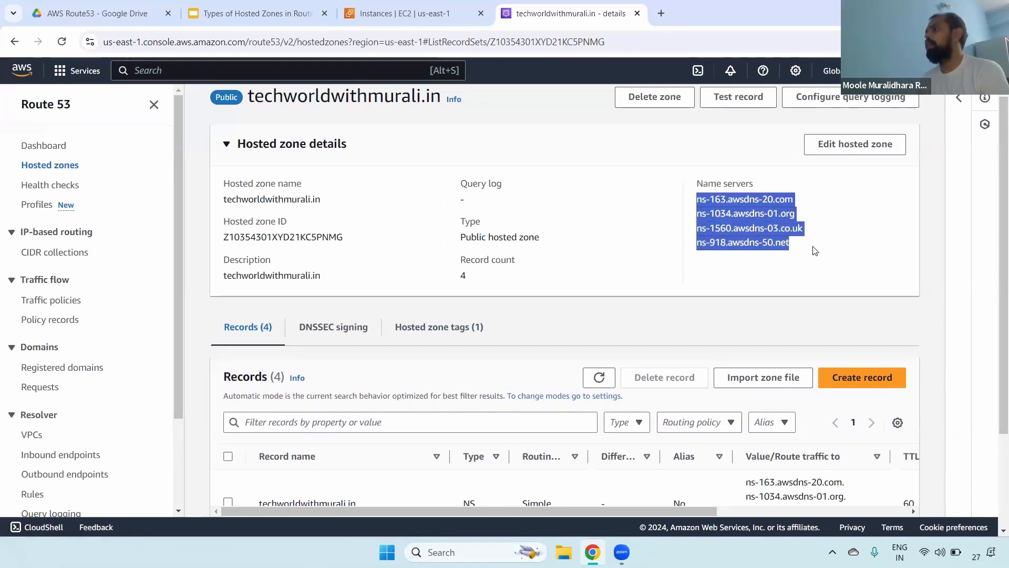
{"action": "left_click", "coordinate": [673, 220]}
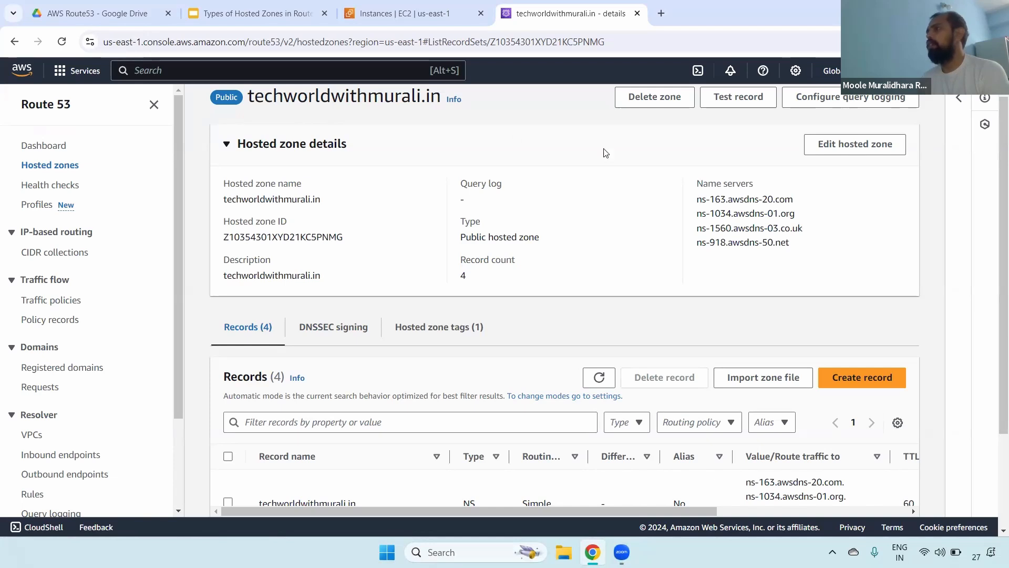
{"action": "left_click_drag", "start_coordinate": [695, 200], "coordinate": [796, 249]}
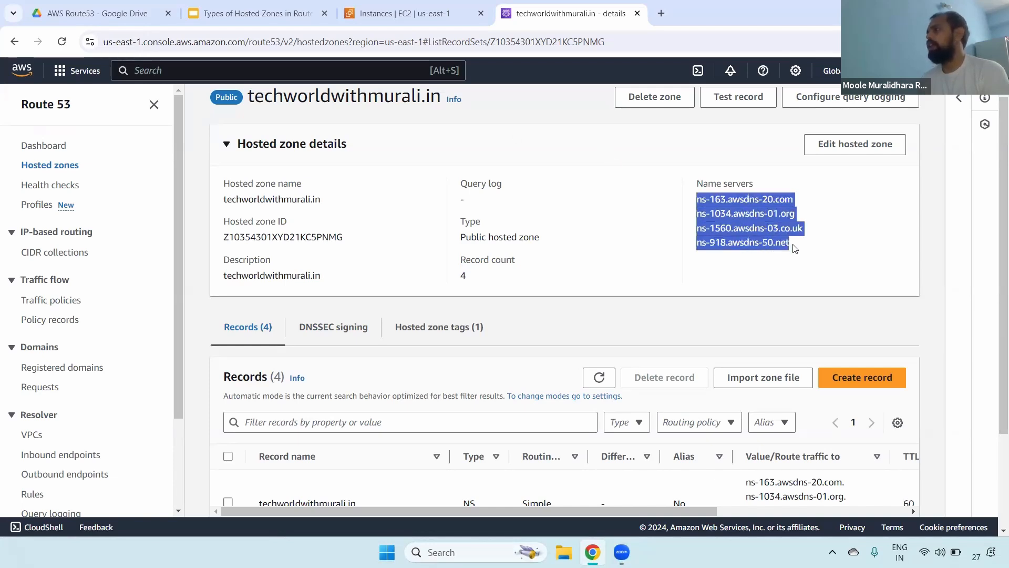
Compare the zone's domain name with the name servers listed in its hosted zone details
{"action": "left_click_drag", "start_coordinate": [246, 99], "coordinate": [445, 100]}
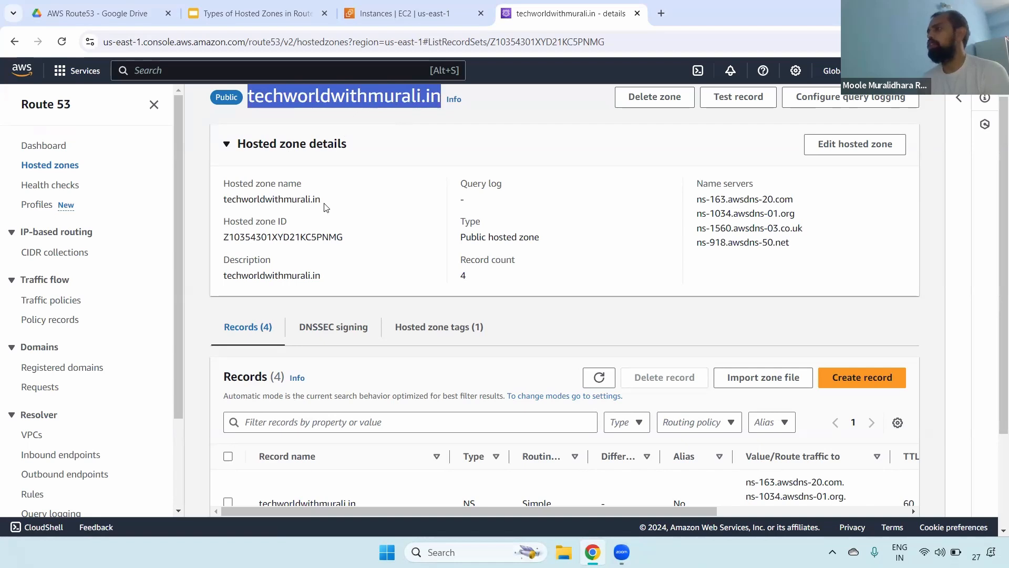
{"action": "left_click_drag", "start_coordinate": [695, 200], "coordinate": [803, 244]}
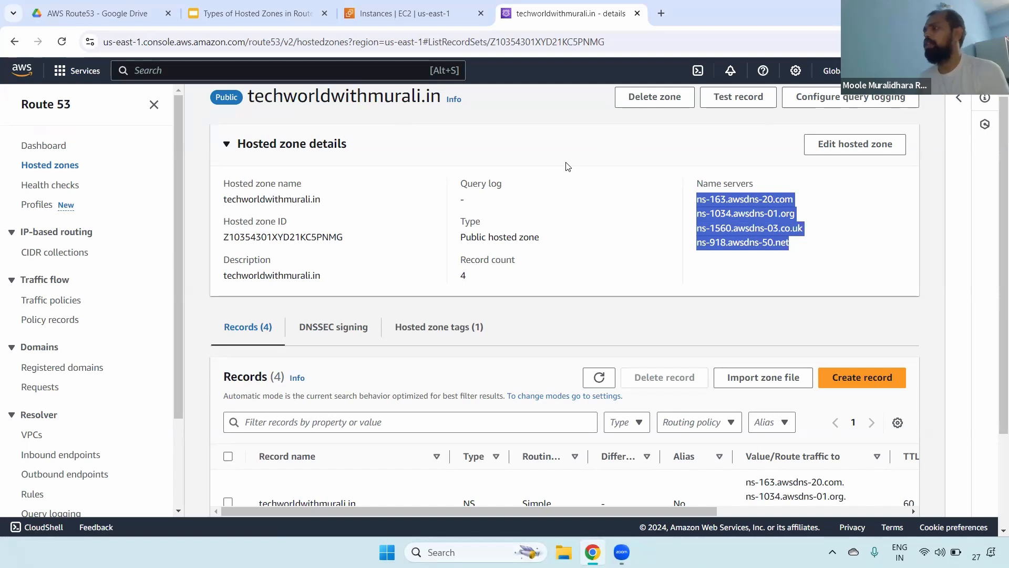
{"action": "left_click_drag", "start_coordinate": [244, 90], "coordinate": [445, 103]}
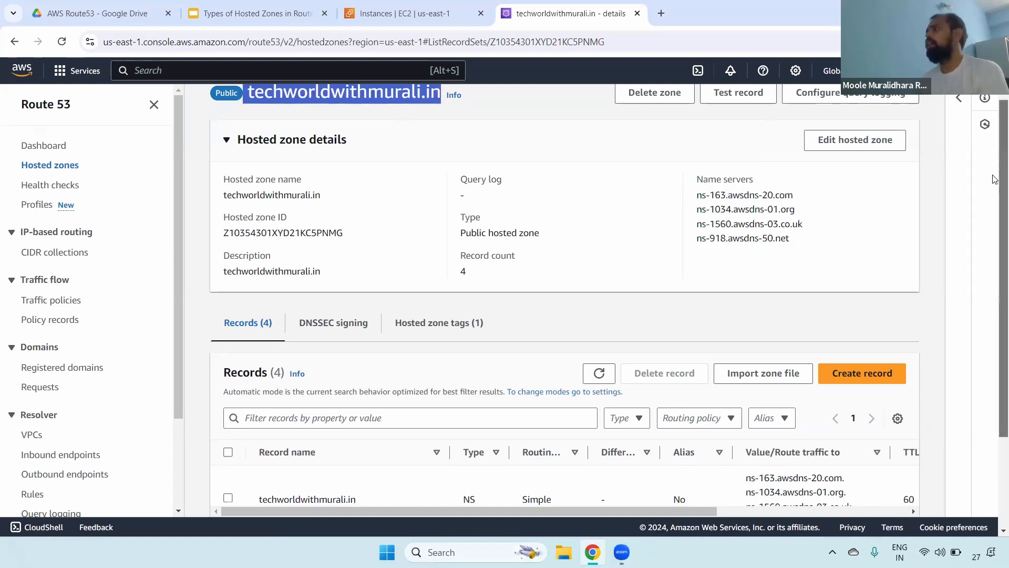
{"action": "scroll", "coordinate": [996, 152], "scroll_direction": "down", "scroll_amount": 1}
{"action": "scroll", "coordinate": [994, 129], "scroll_direction": "up", "scroll_amount": 2}
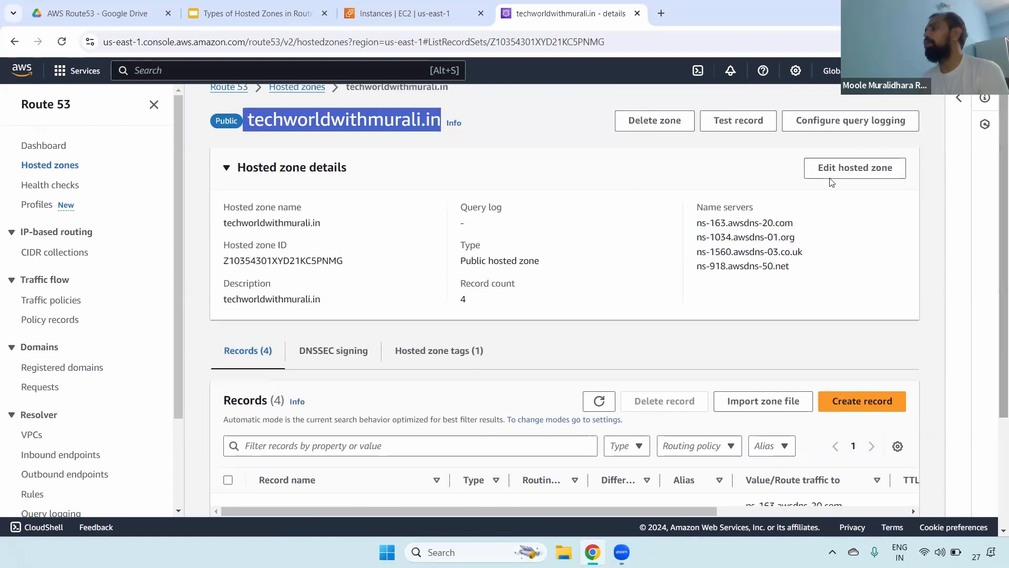
{"action": "left_click_drag", "start_coordinate": [697, 207], "coordinate": [795, 275]}
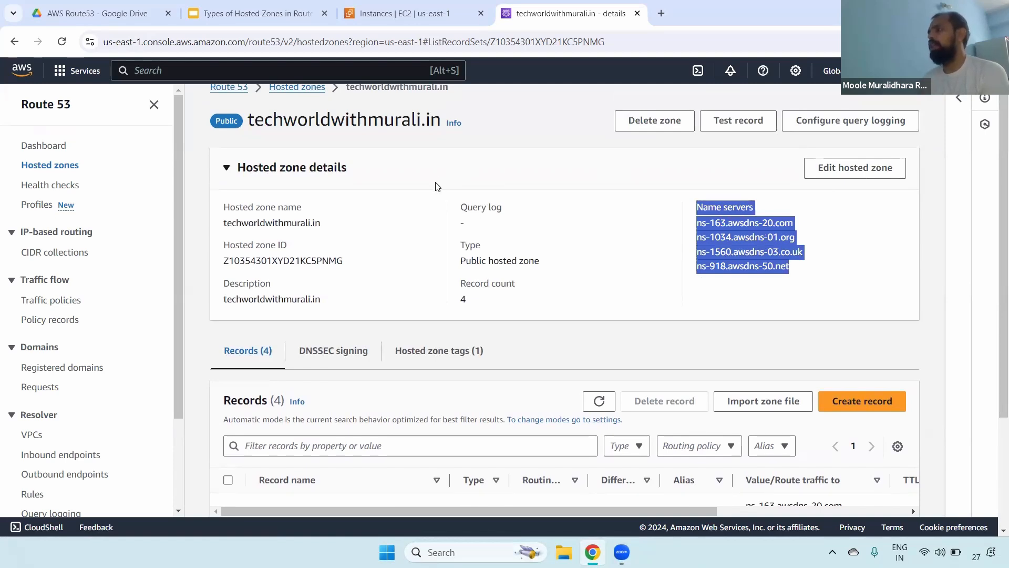
Examine the test.techworldwithmurali.in A record and the IP address it routes traffic to
{"action": "scroll", "coordinate": [995, 166], "scroll_direction": "down", "scroll_amount": 3}
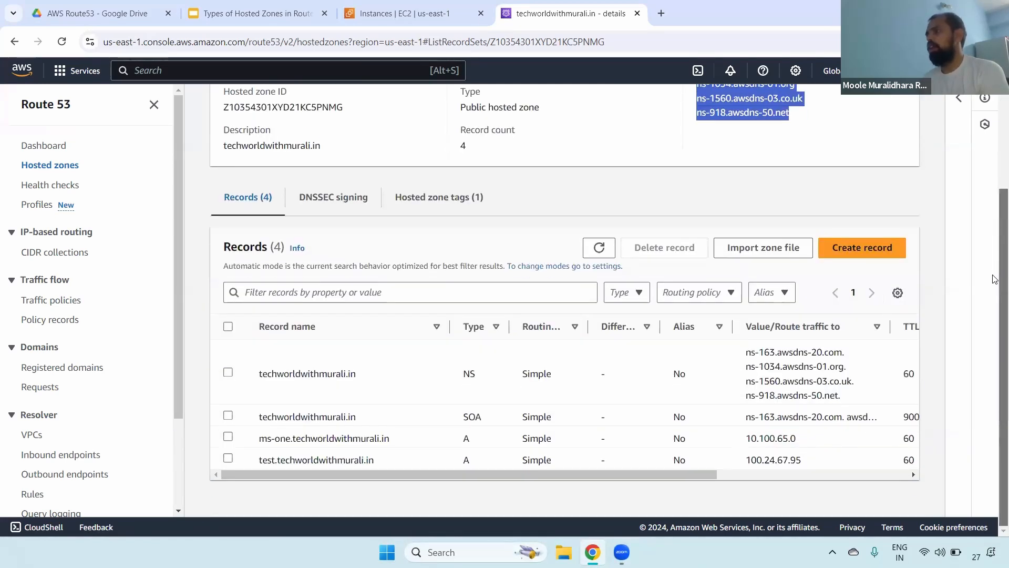
{"action": "scroll", "coordinate": [977, 160], "scroll_direction": "up", "scroll_amount": 4}
{"action": "scroll", "coordinate": [970, 158], "scroll_direction": "down", "scroll_amount": 3}
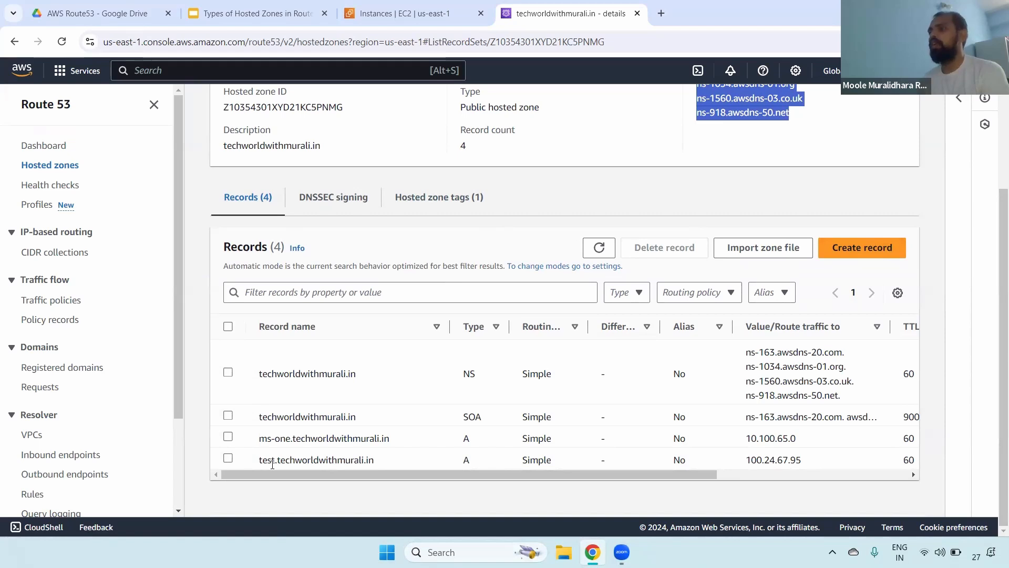
{"action": "double_click", "coordinate": [353, 459]}
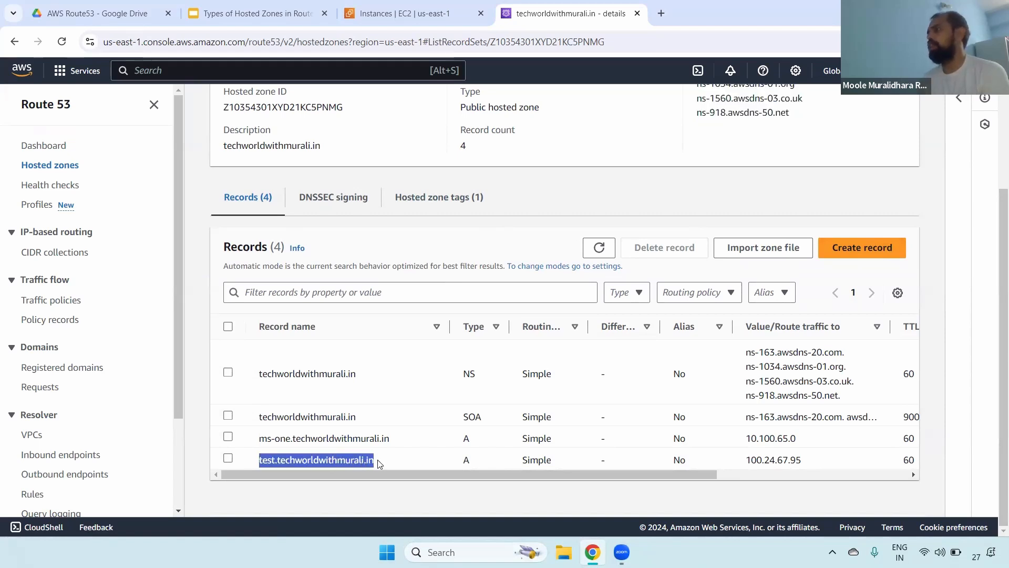
{"action": "left_click_drag", "start_coordinate": [745, 460], "coordinate": [813, 467]}
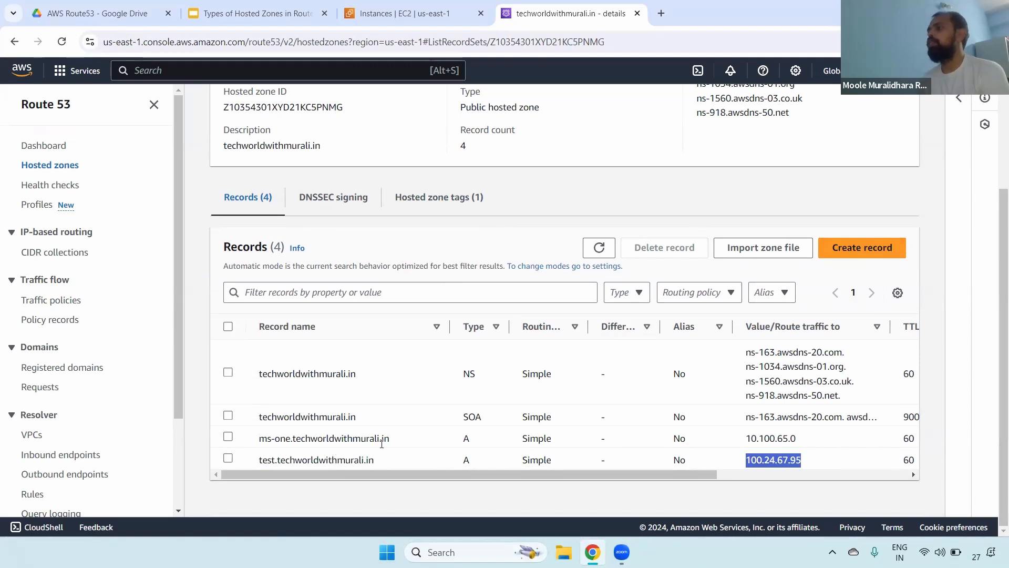
Copy the record name test.techworldwithmurali.in from its record details and start nslookup in a maximized window
{"action": "left_click", "coordinate": [228, 458]}
{"action": "left_click", "coordinate": [738, 182]}
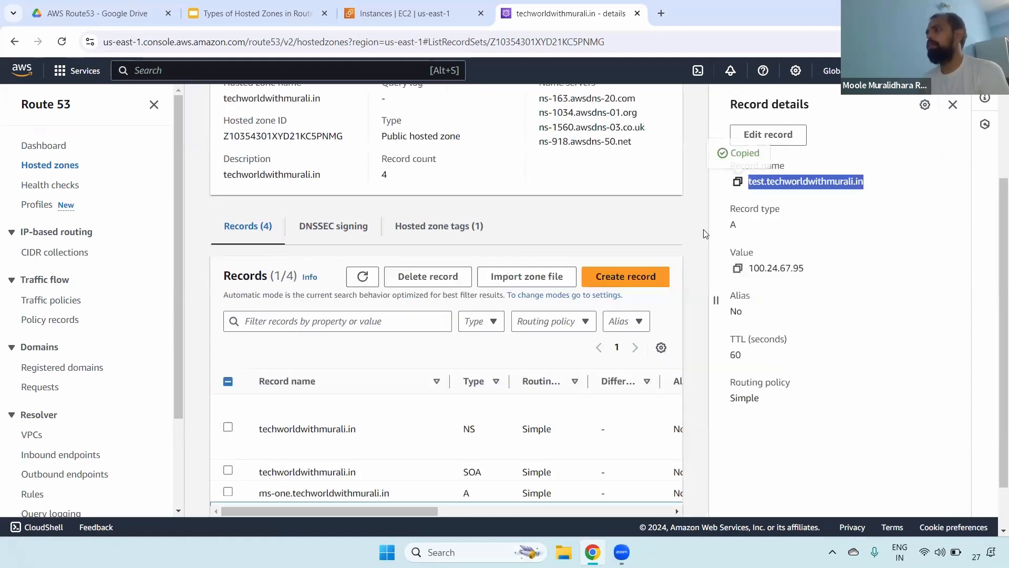
{"action": "left_click", "coordinate": [465, 552]}
{"action": "type", "text": "nslookup"}
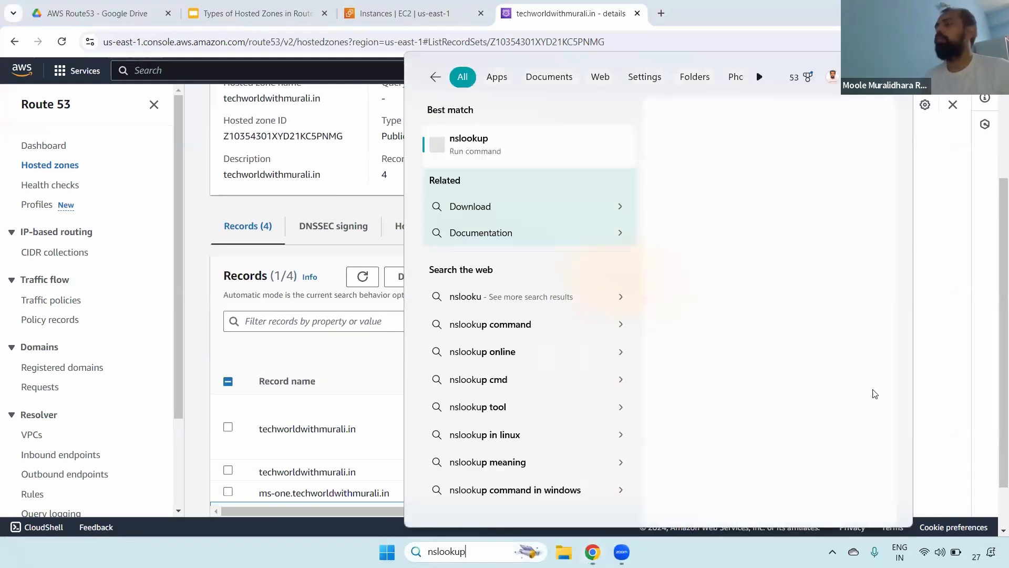
{"action": "left_click", "coordinate": [468, 142]}
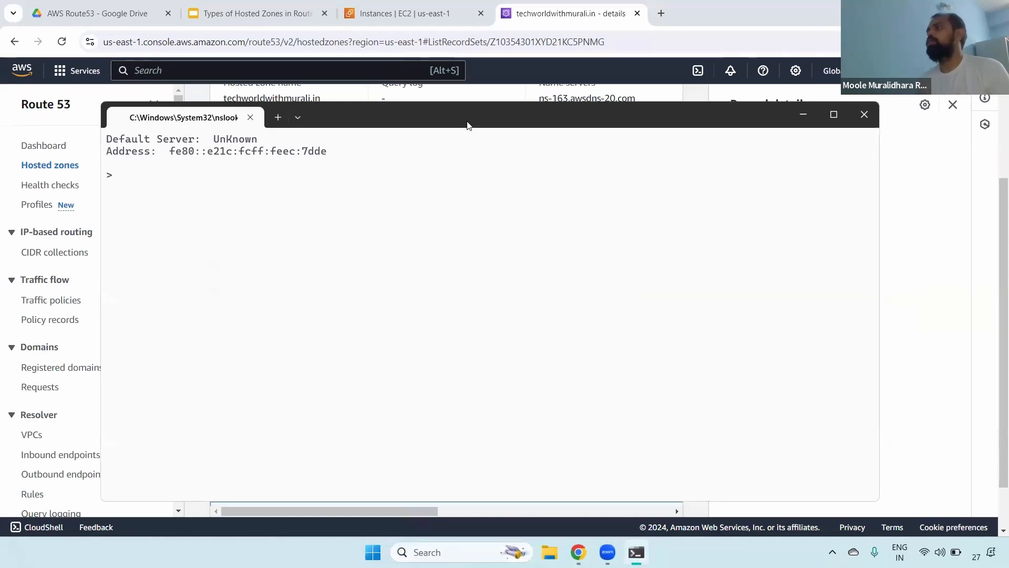
{"action": "double_click", "coordinate": [468, 123]}
Look up test.techworldwithmurali.in in nslookup and examine the address it resolves to
{"action": "key", "text": "ctrl+v"}
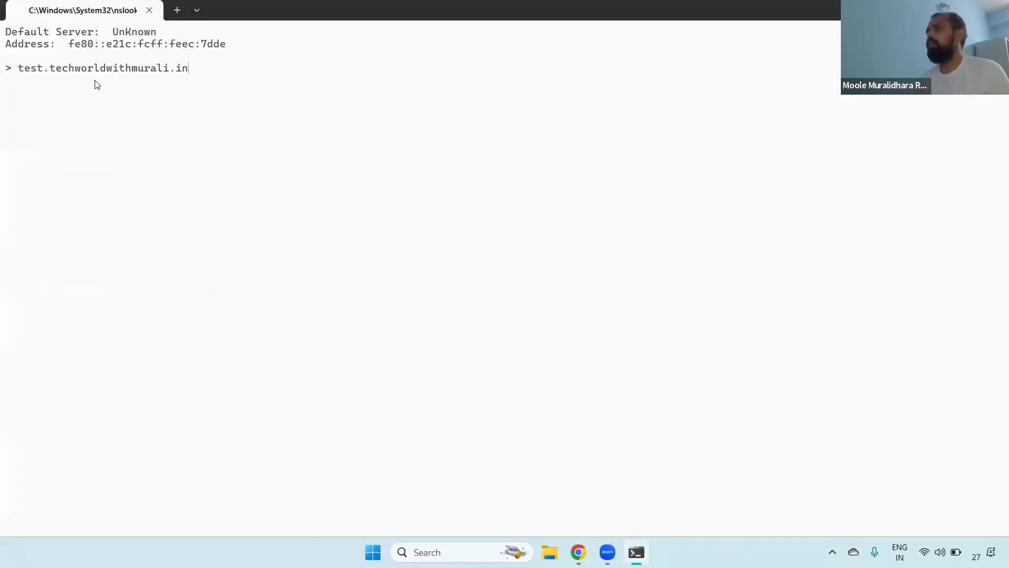
{"action": "key", "text": "Return"}
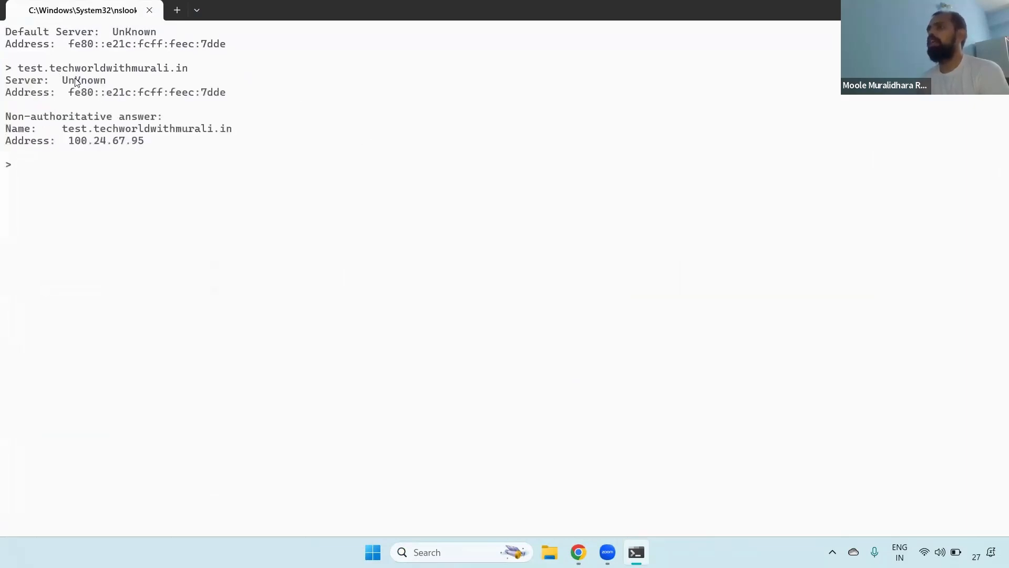
{"action": "left_click_drag", "start_coordinate": [24, 68], "coordinate": [189, 70]}
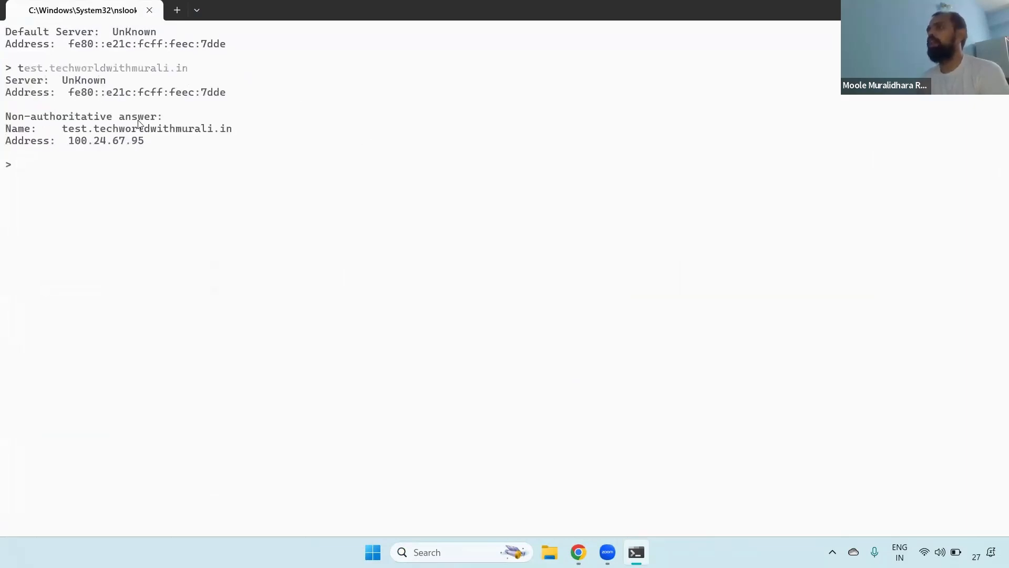
{"action": "left_click_drag", "start_coordinate": [29, 122], "coordinate": [158, 142]}
{"action": "left_click", "coordinate": [65, 146]}
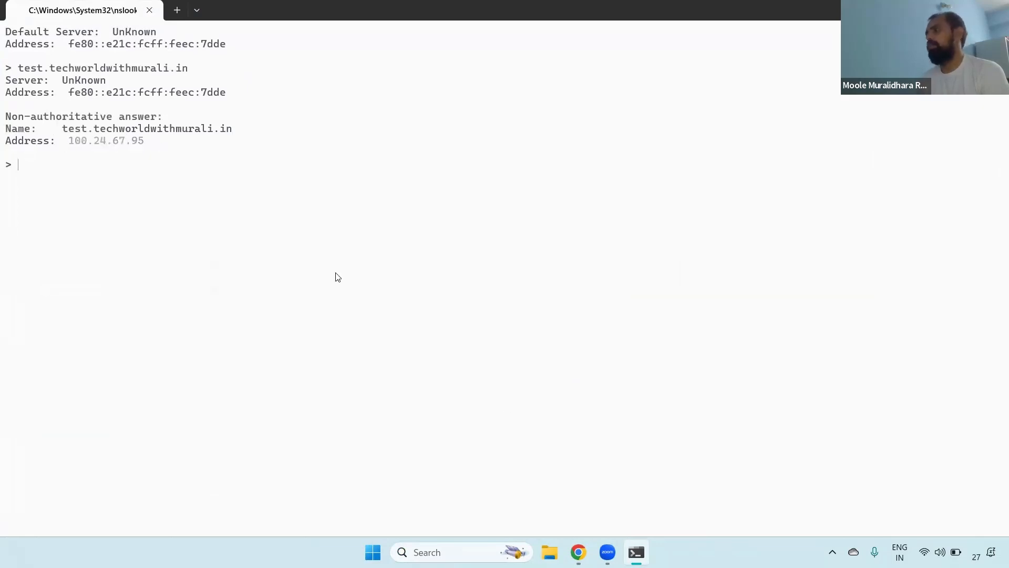
Switch back to the Route 53 console in Chrome and examine the name and value of only the ms-one.techworldwithmurali.in record
{"action": "left_click", "coordinate": [578, 552]}
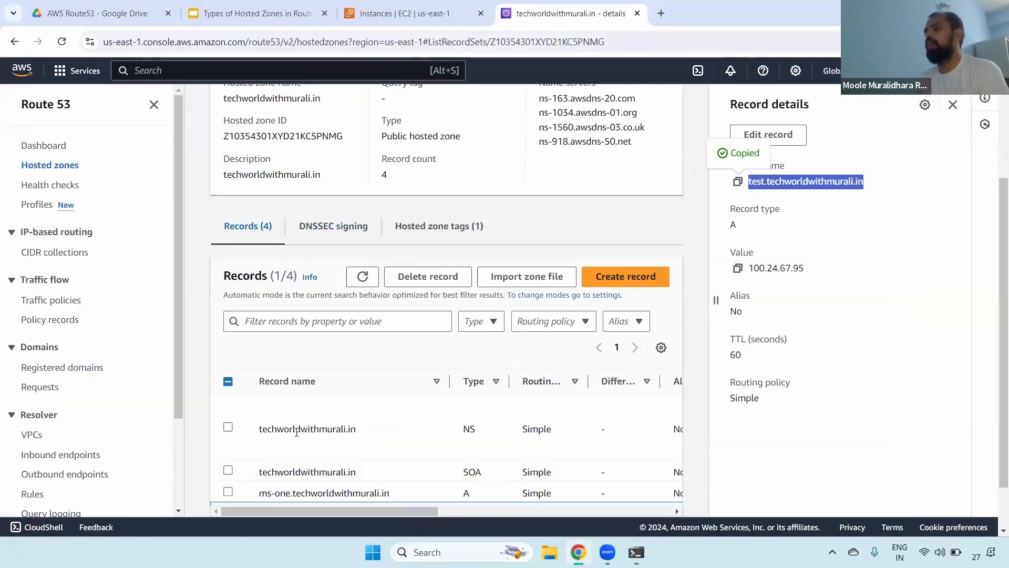
{"action": "left_click", "coordinate": [228, 493]}
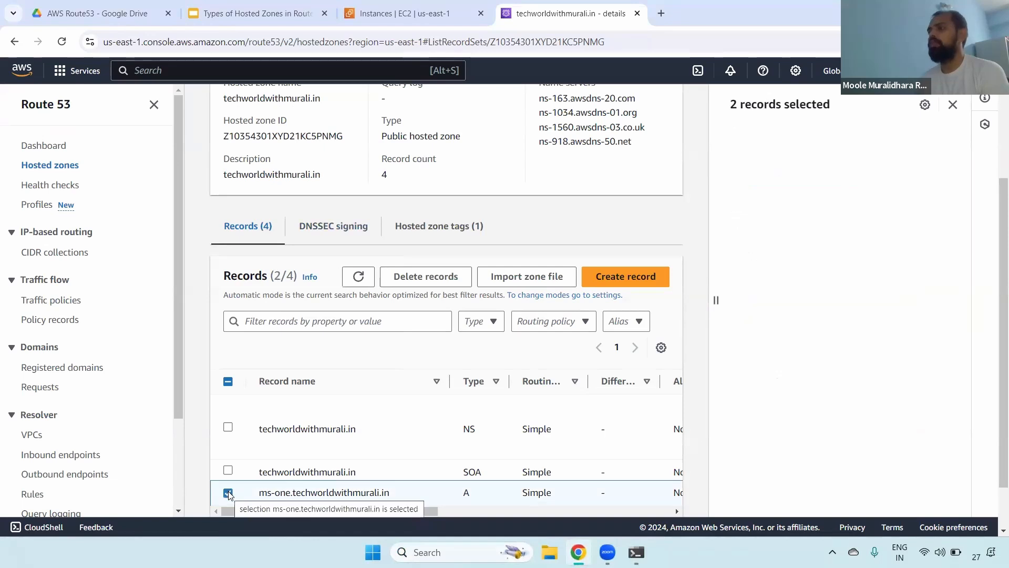
{"action": "scroll", "coordinate": [210, 463], "scroll_direction": "down", "scroll_amount": 1}
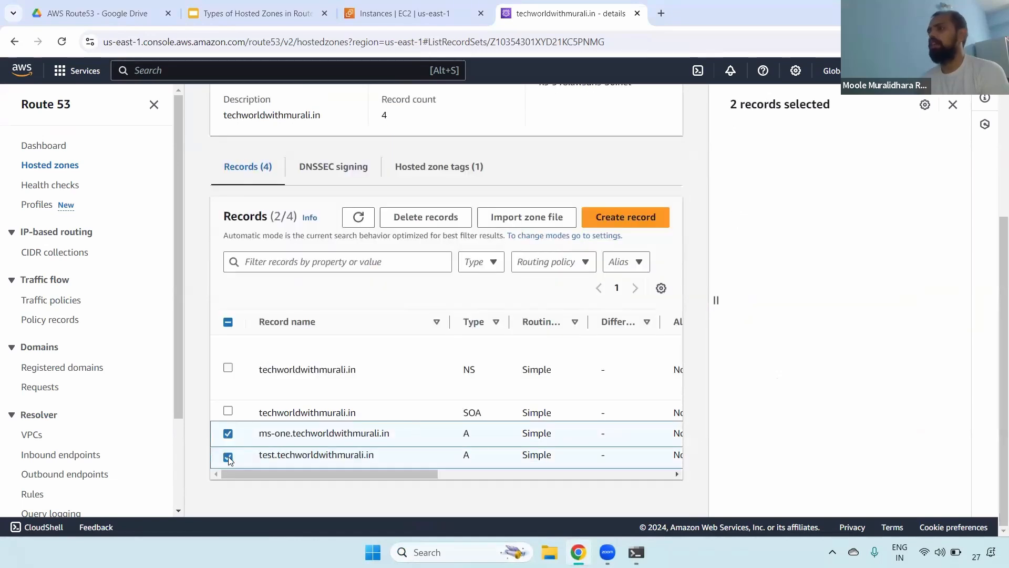
{"action": "left_click", "coordinate": [281, 436]}
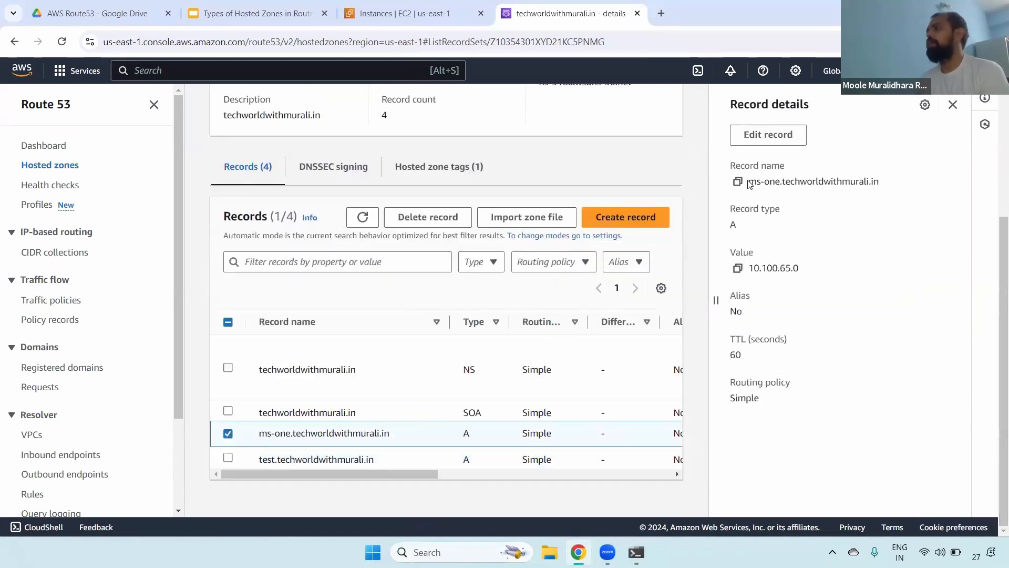
{"action": "left_click_drag", "start_coordinate": [748, 181], "coordinate": [783, 183]}
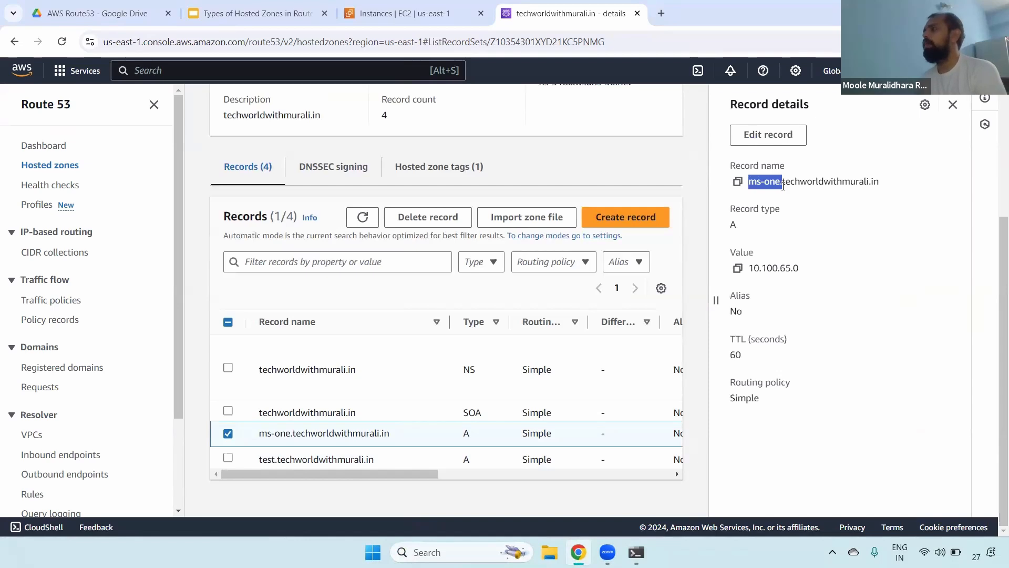
{"action": "left_click_drag", "start_coordinate": [783, 185], "coordinate": [896, 187]}
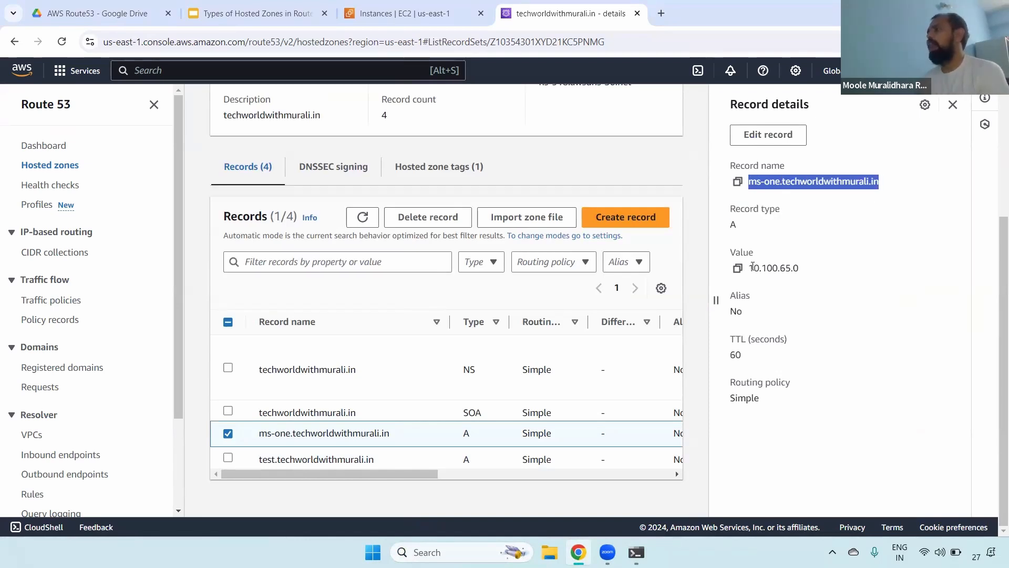
{"action": "triple_click", "coordinate": [827, 271]}
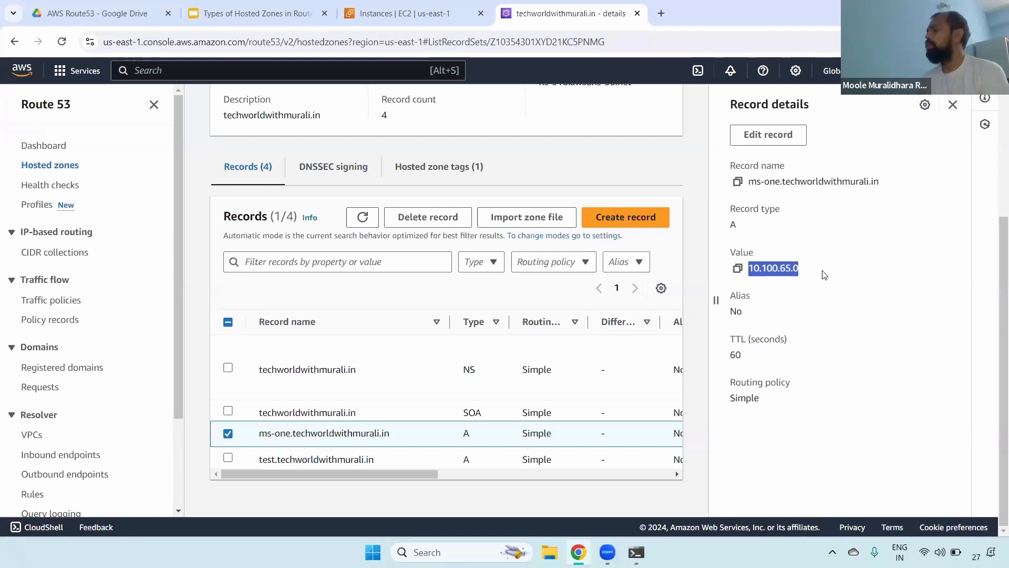
Copy the record name ms-one.techworldwithmurali.in and look it up in the open nslookup session
{"action": "left_click", "coordinate": [738, 182]}
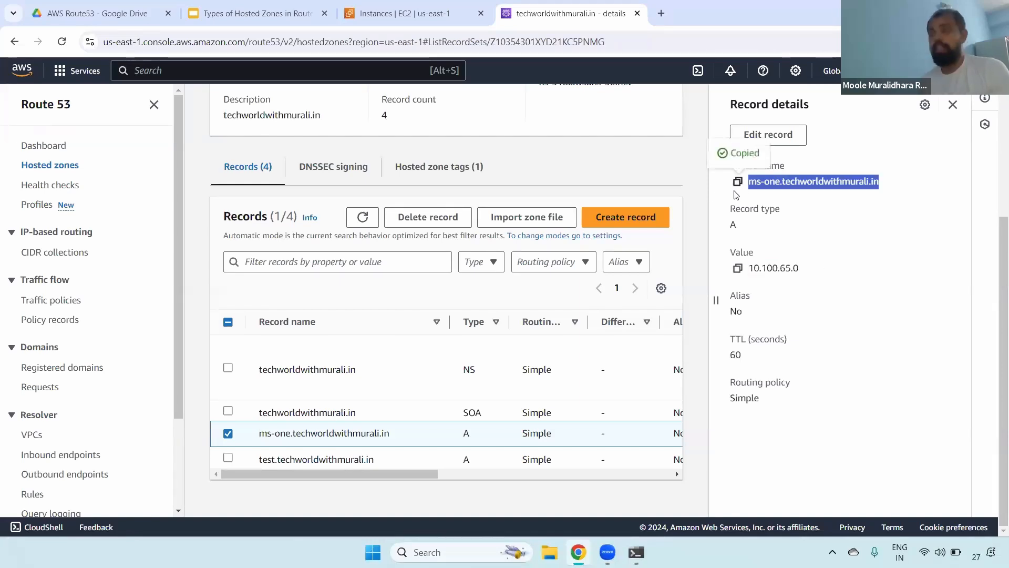
{"action": "key", "text": "alt+Tab"}
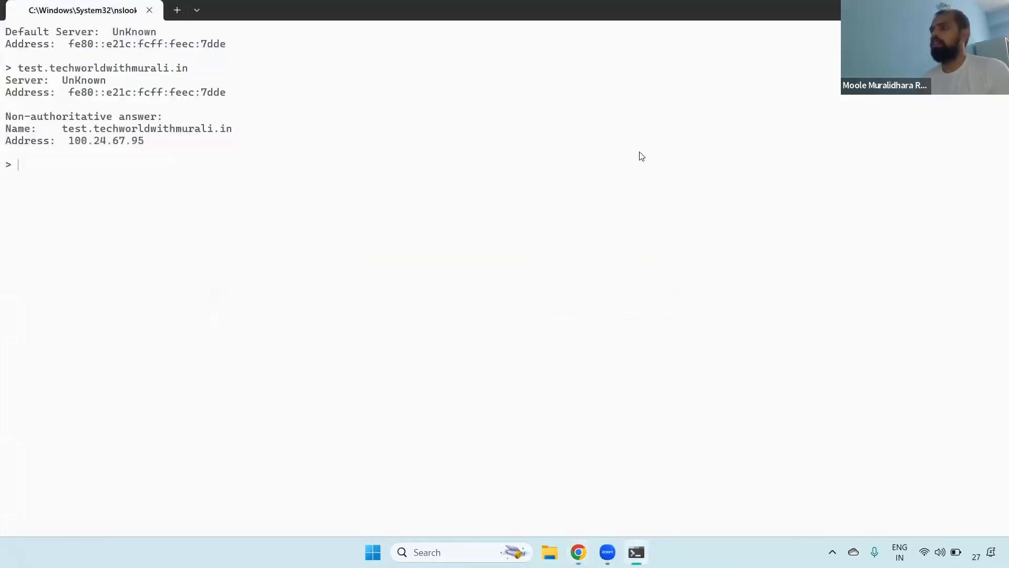
{"action": "key", "text": "alt+Tab"}
{"action": "key", "text": "alt+Tab"}
{"action": "key", "text": "ctrl+v"}
{"action": "key", "text": "Return"}
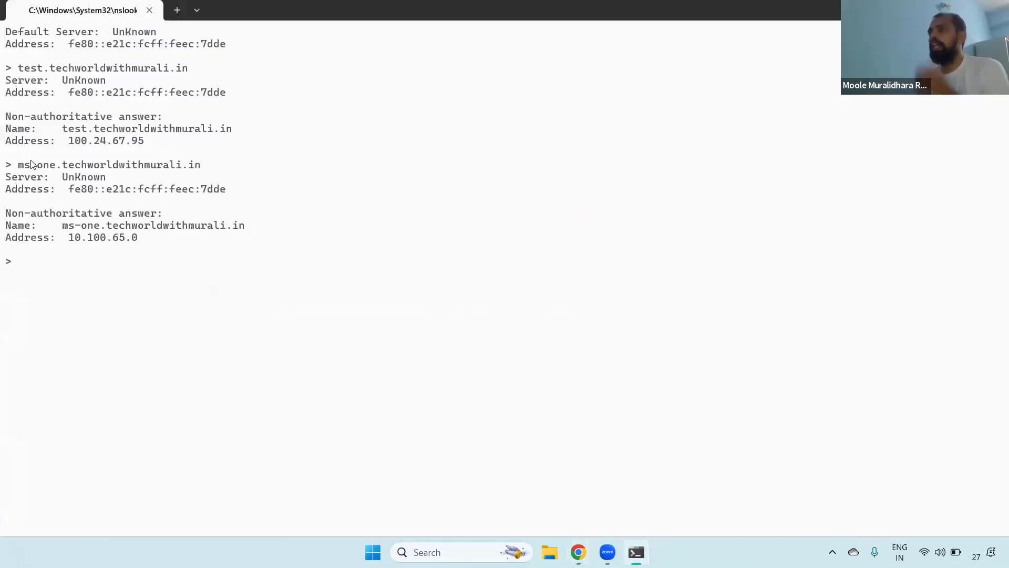
Compare the queried ms-one name with its returned address, and return to the hosted zone details in Chrome
{"action": "left_click_drag", "start_coordinate": [70, 241], "coordinate": [159, 241]}
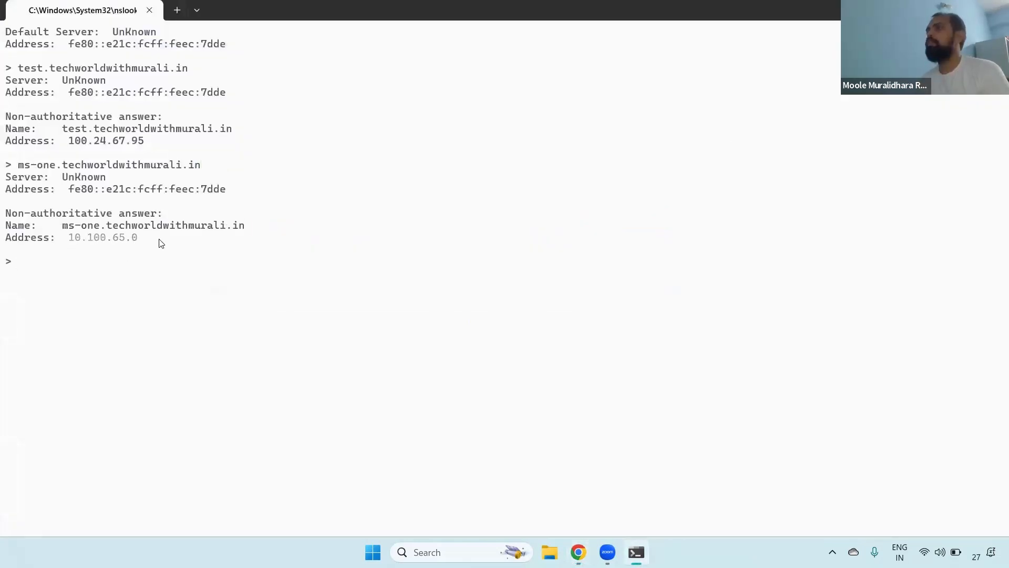
{"action": "left_click_drag", "start_coordinate": [19, 166], "coordinate": [219, 173]}
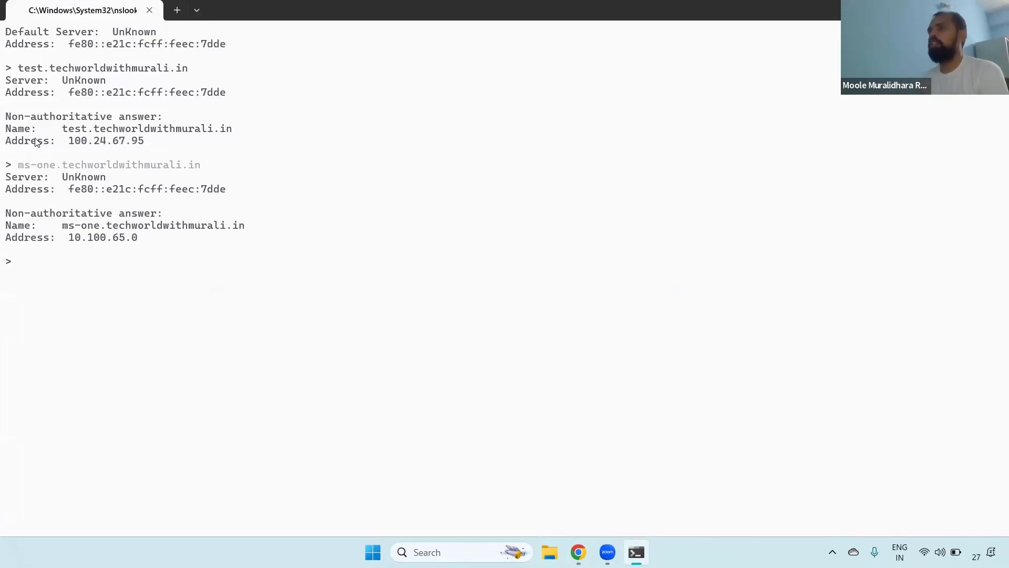
{"action": "left_click_drag", "start_coordinate": [20, 166], "coordinate": [180, 168]}
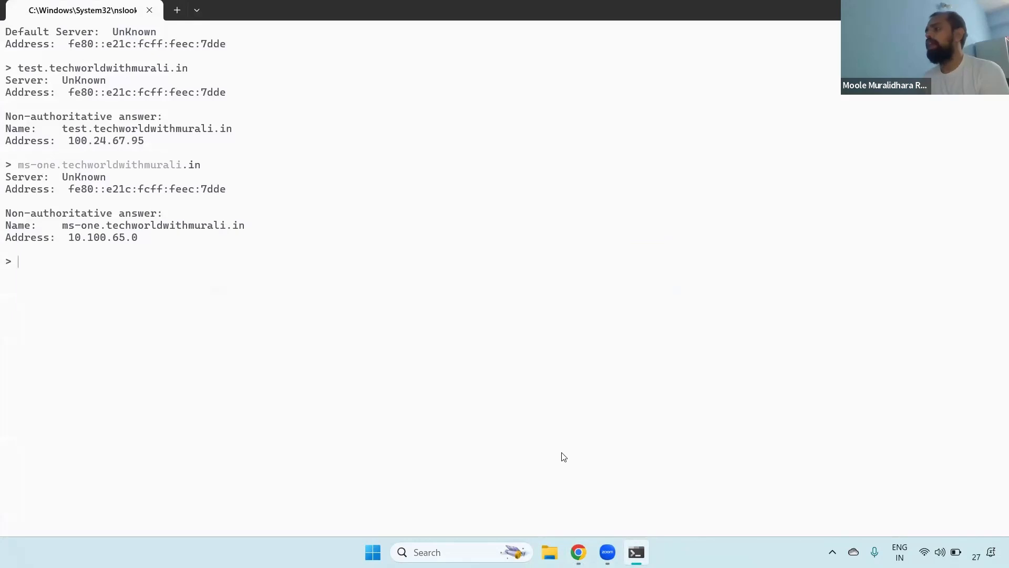
{"action": "key", "text": "alt+Tab"}
{"action": "scroll", "coordinate": [326, 204], "scroll_direction": "up", "scroll_amount": 5}
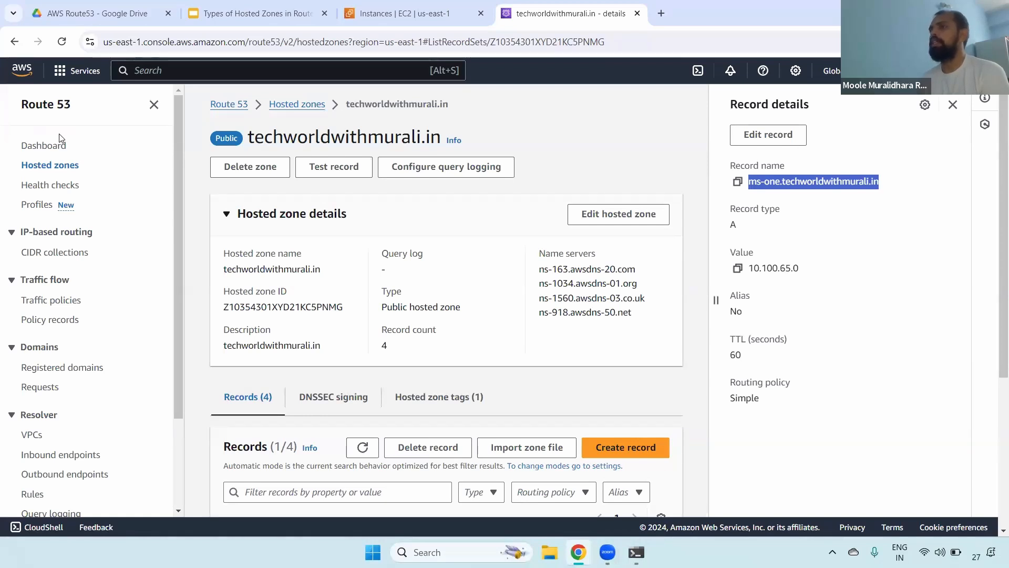
Switch to the nslookup window and examine the name and address in the answer for test.techworldwithmurali.in
{"action": "key", "text": "alt+Tab"}
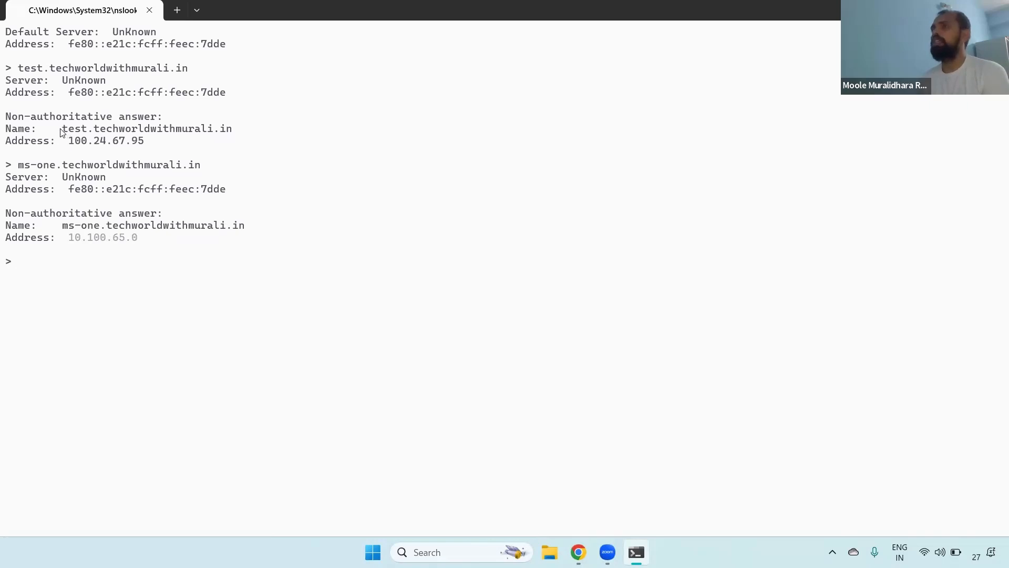
{"action": "left_click_drag", "start_coordinate": [171, 133], "coordinate": [238, 133]}
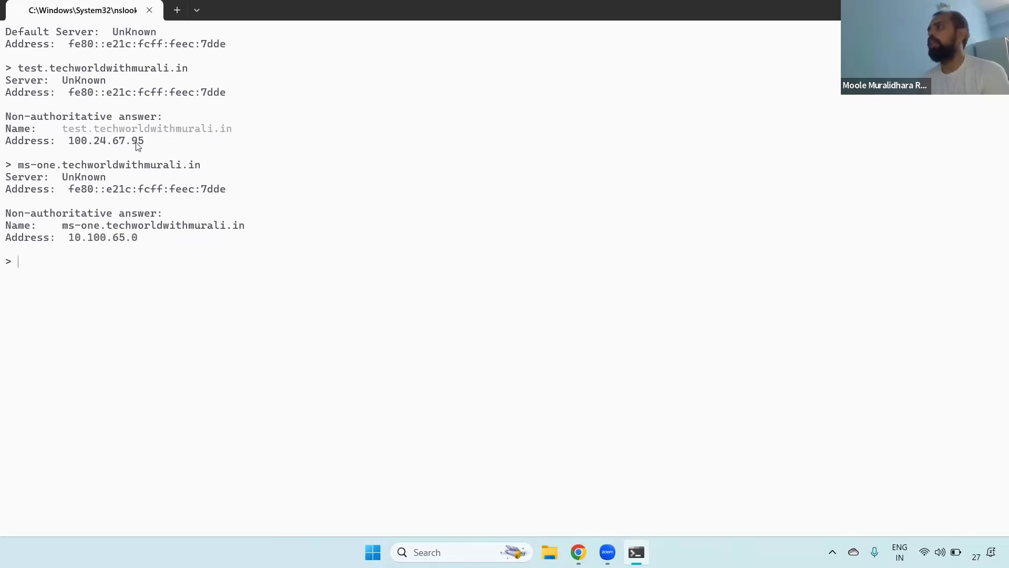
{"action": "left_click_drag", "start_coordinate": [70, 143], "coordinate": [157, 143]}
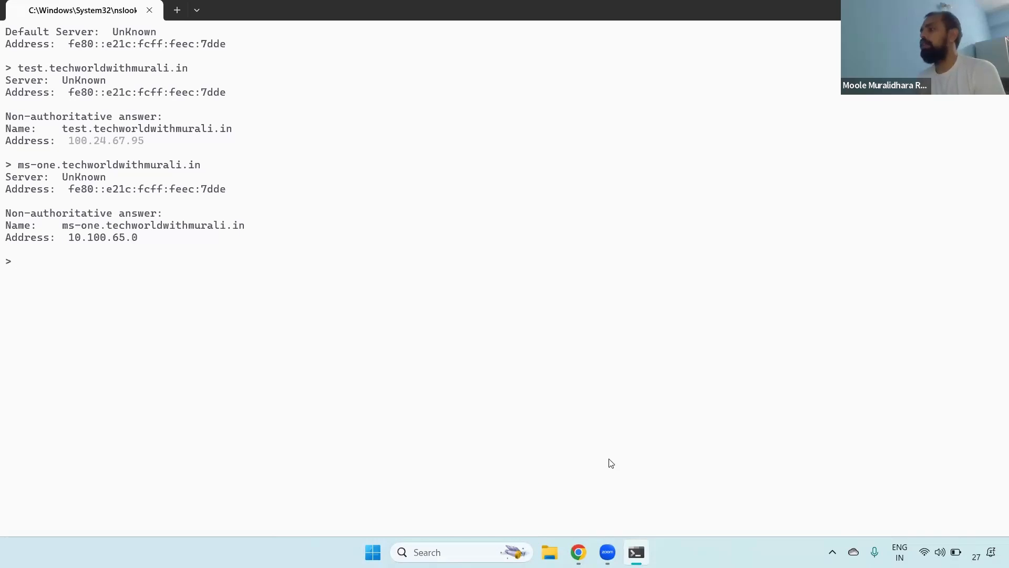
Switch to the Route 53 console and compare the hosted zone's domain name with the ms-one record's value
{"action": "key", "text": "alt+Tab"}
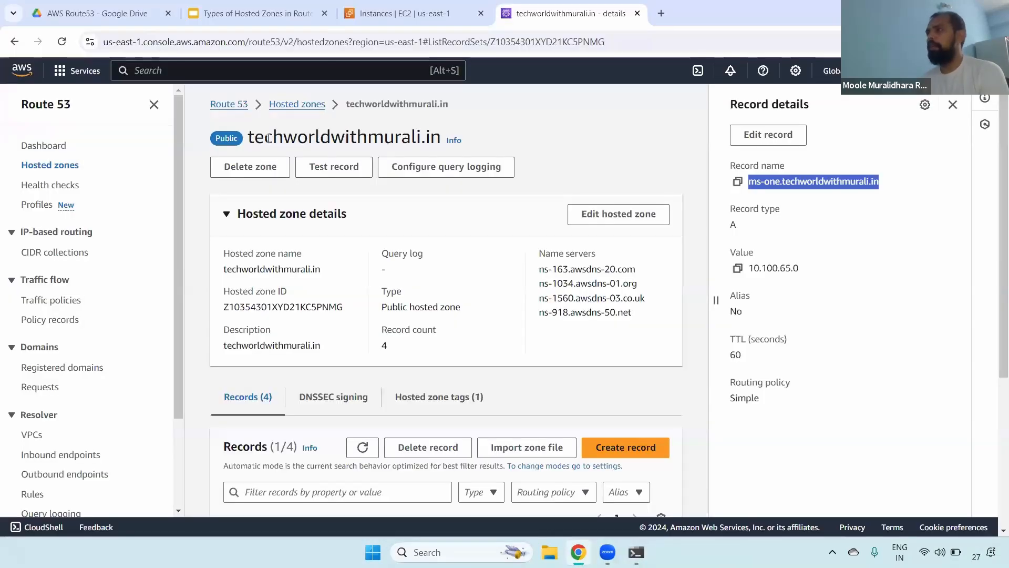
{"action": "left_click_drag", "start_coordinate": [248, 137], "coordinate": [451, 138]}
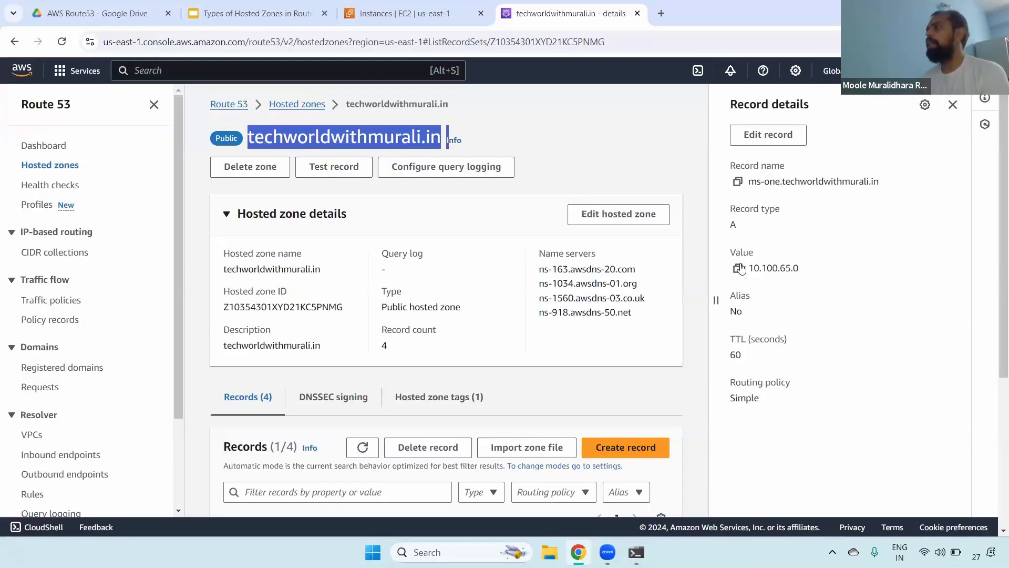
{"action": "left_click_drag", "start_coordinate": [738, 251], "coordinate": [803, 281]}
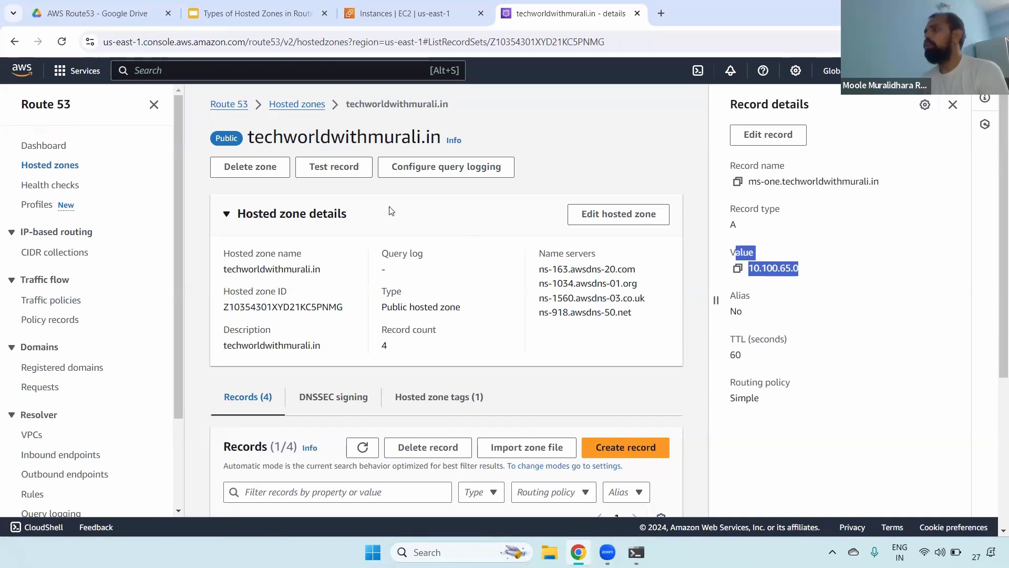
{"action": "left_click", "coordinate": [258, 135]}
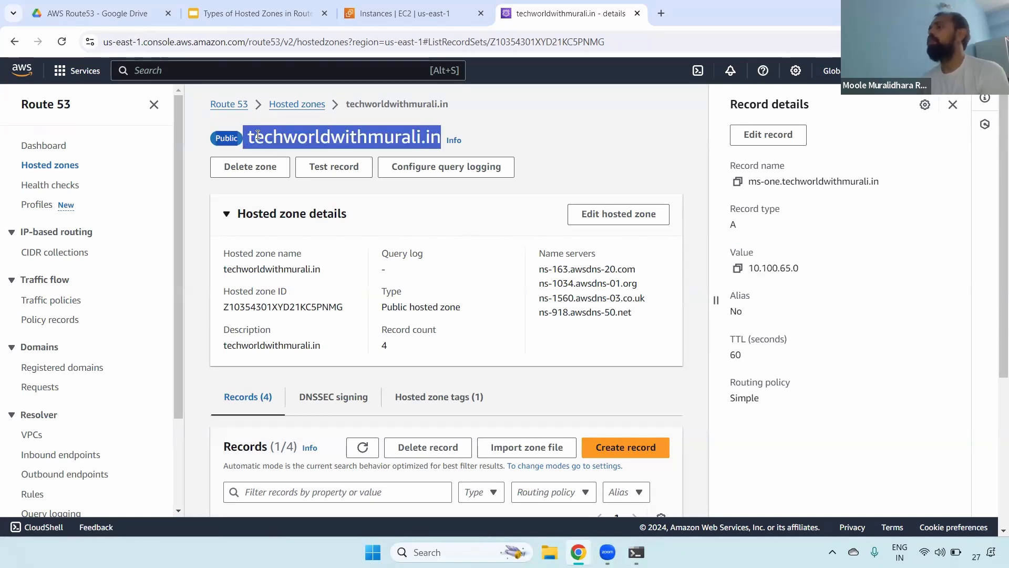
Examine the name and address nslookup returned for ms-one.techworldwithmurali.in, and switch back to the Route 53 console
{"action": "left_click", "coordinate": [636, 553]}
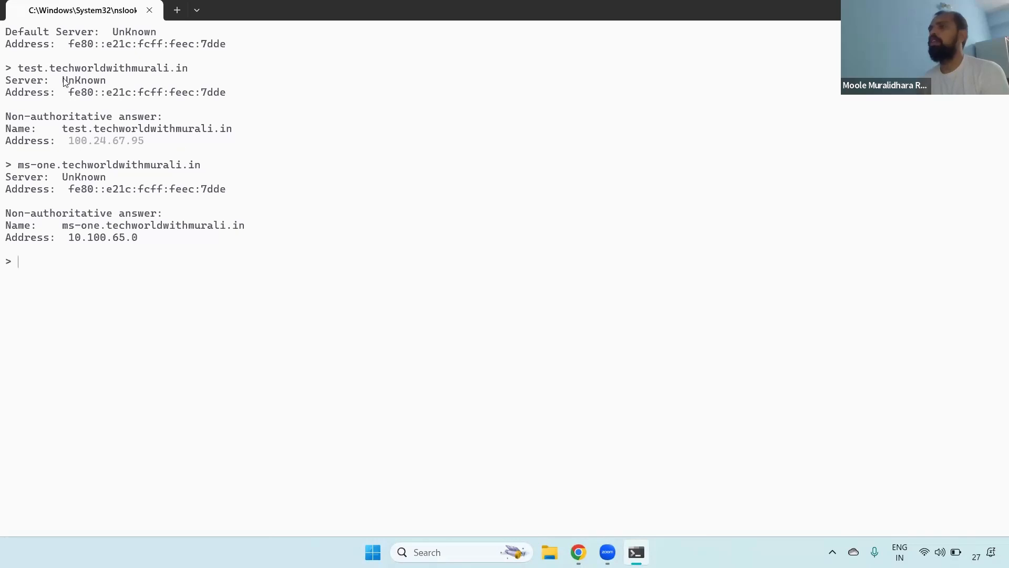
{"action": "left_click_drag", "start_coordinate": [62, 224], "coordinate": [247, 226]}
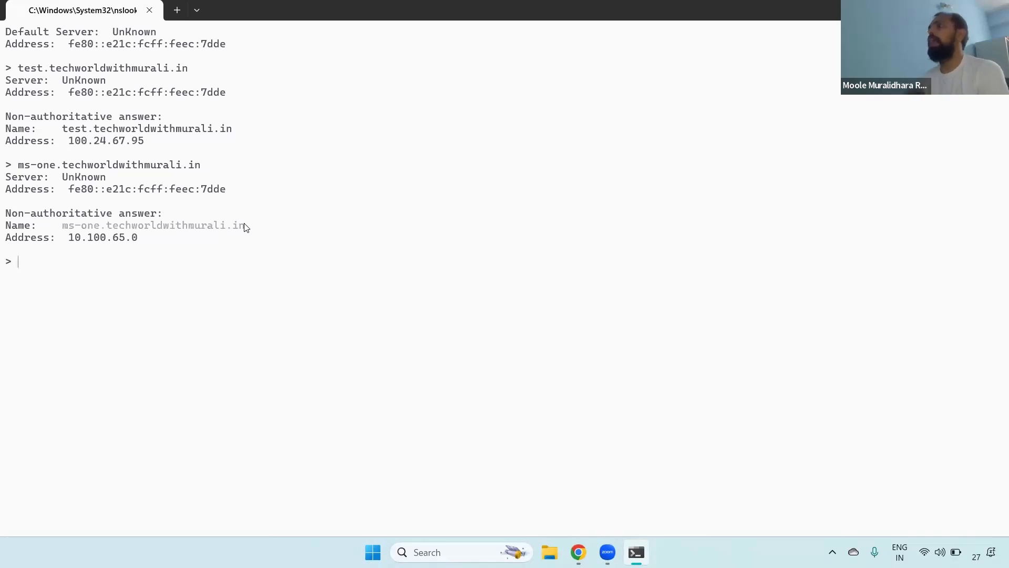
{"action": "left_click_drag", "start_coordinate": [67, 241], "coordinate": [143, 244]}
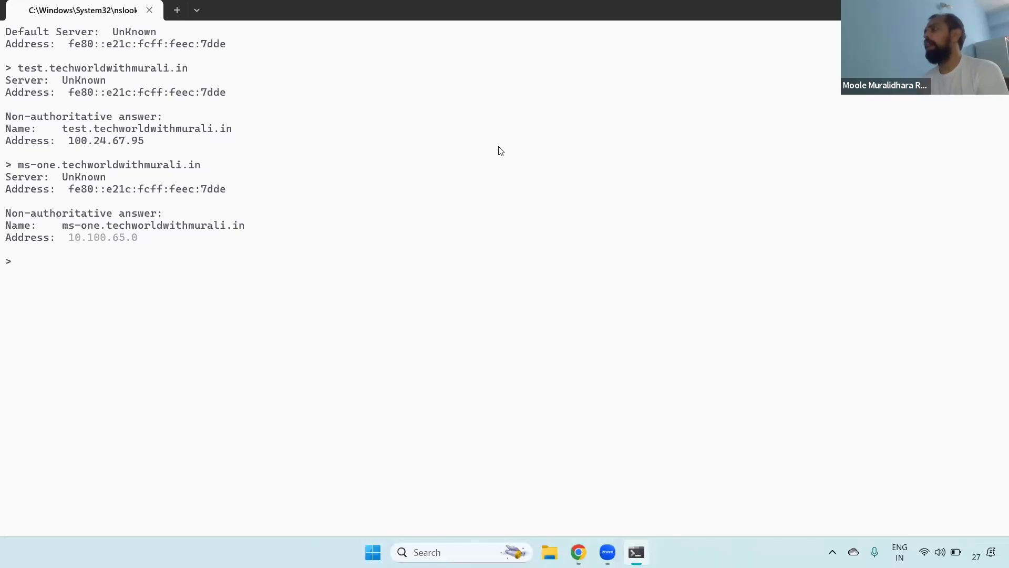
{"action": "left_click_drag", "start_coordinate": [63, 227], "coordinate": [240, 226]}
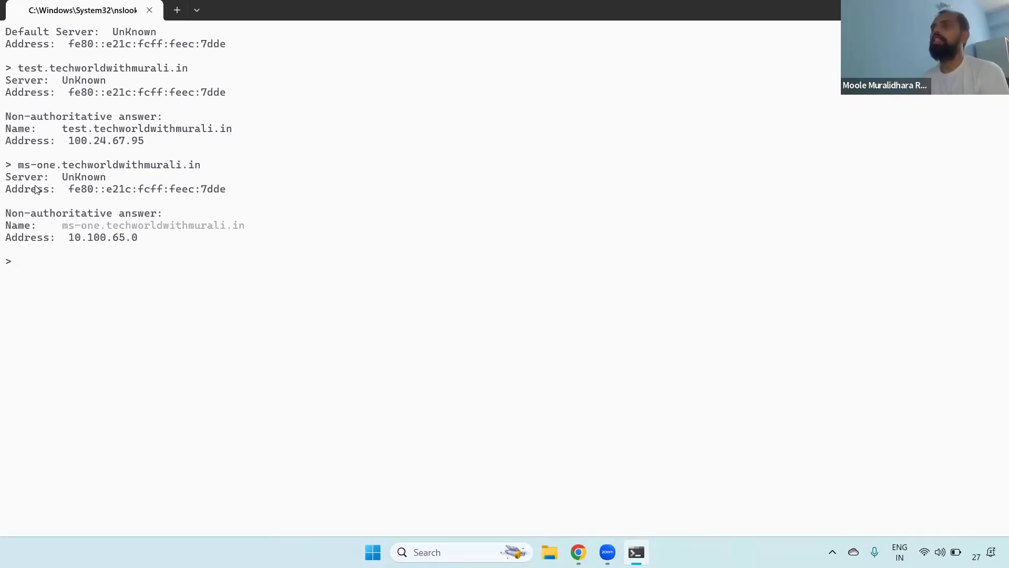
{"action": "left_click_drag", "start_coordinate": [61, 226], "coordinate": [256, 228]}
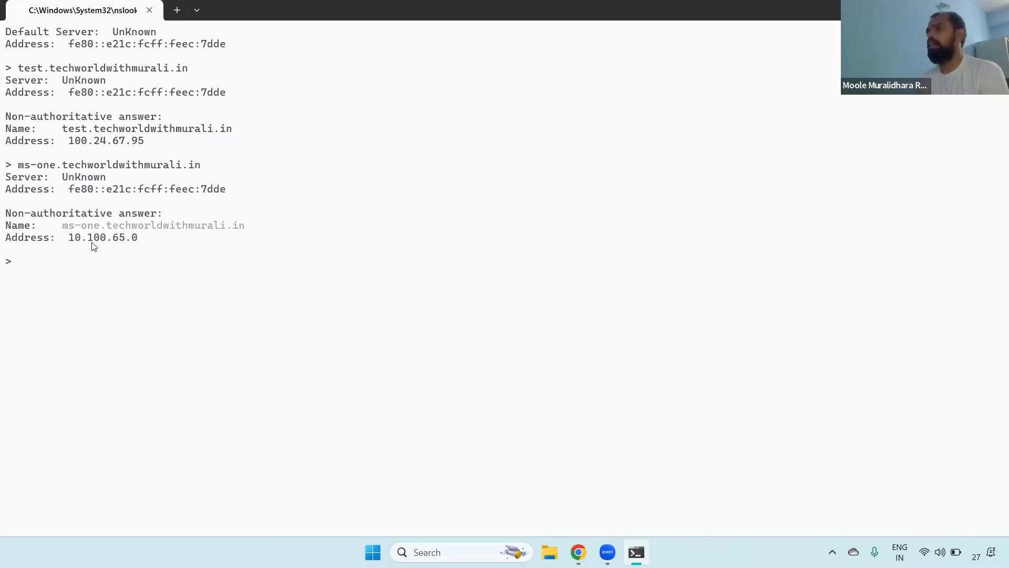
{"action": "left_click_drag", "start_coordinate": [68, 238], "coordinate": [150, 241]}
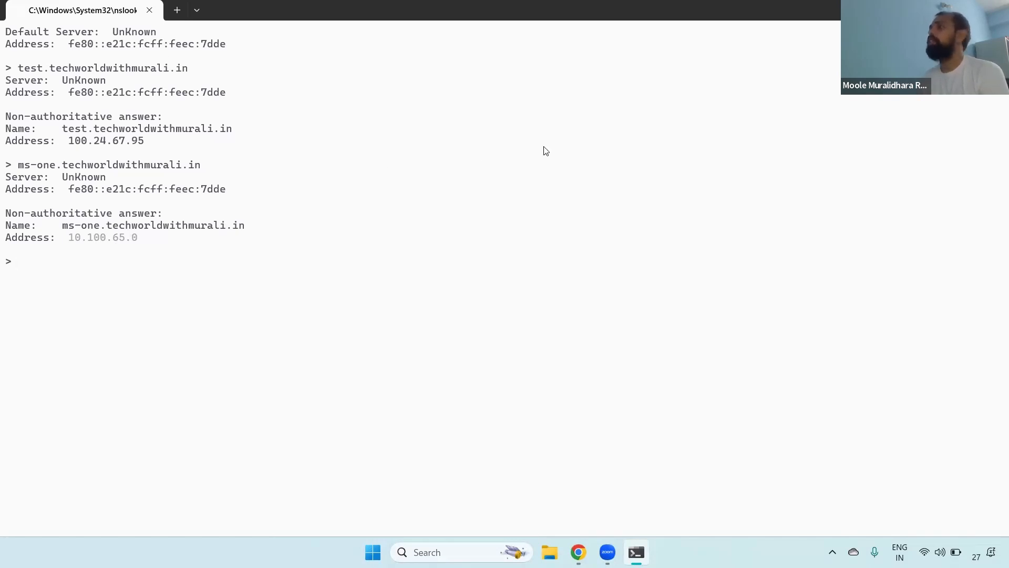
{"action": "key", "text": "alt+Tab"}
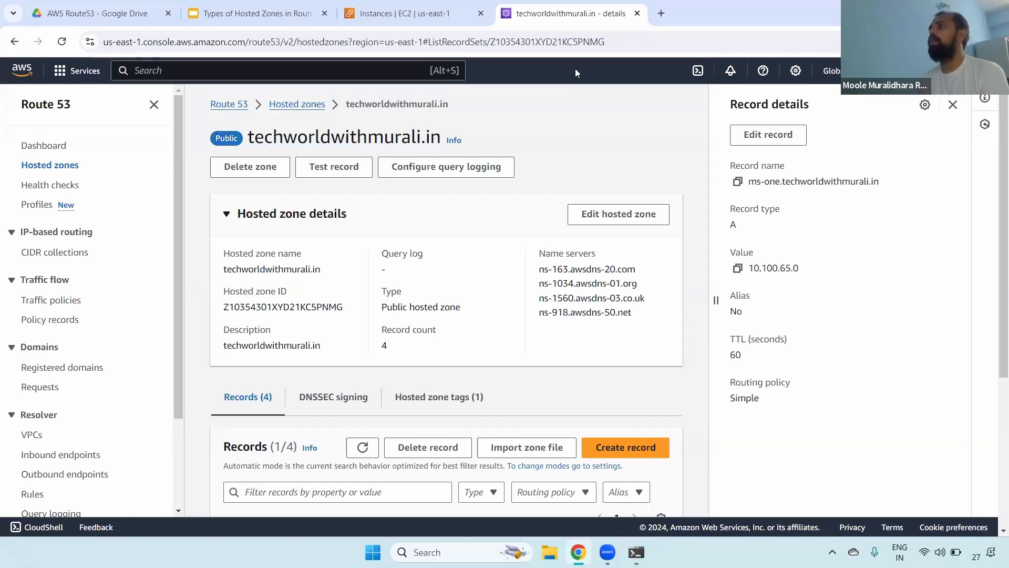
Examine the complete domain name in the hosted zone's heading
{"action": "double_click", "coordinate": [320, 130]}
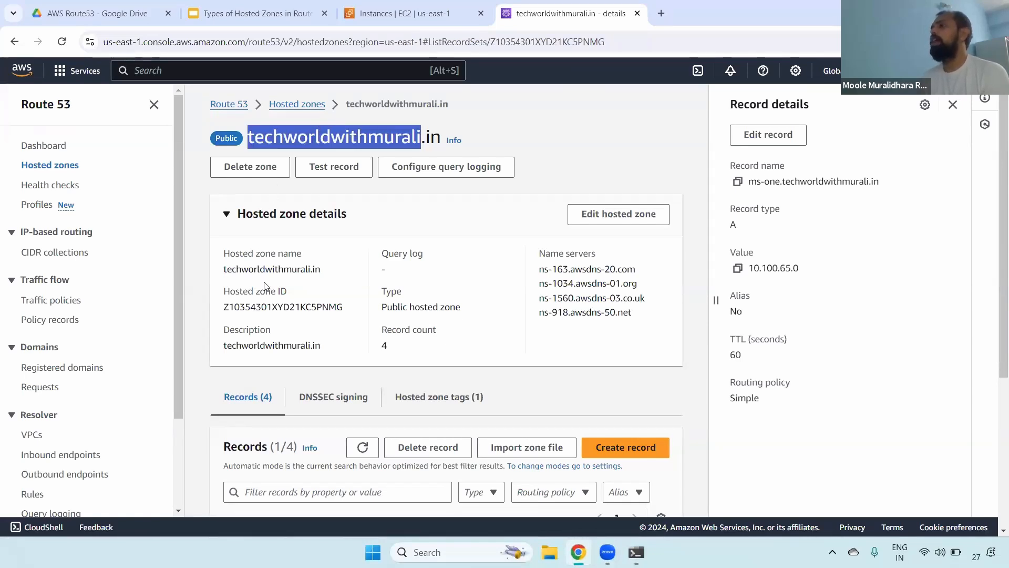
{"action": "left_click", "coordinate": [199, 167]}
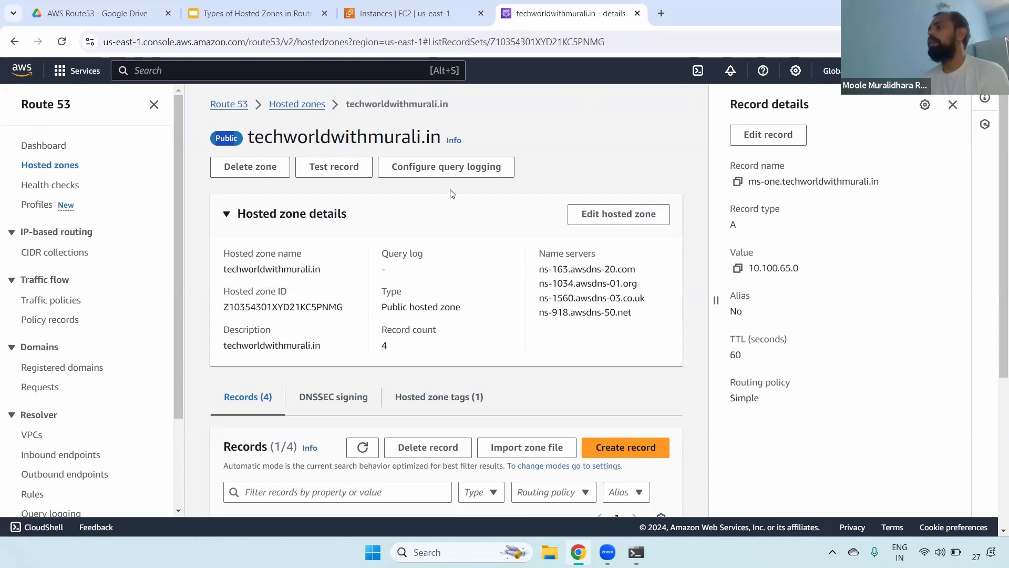
{"action": "left_click_drag", "start_coordinate": [246, 137], "coordinate": [442, 138]}
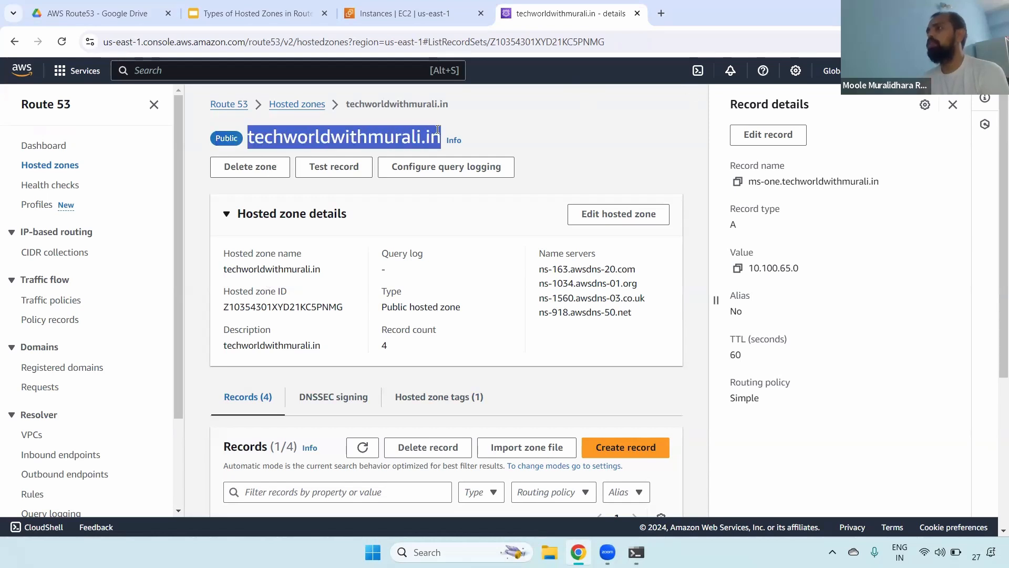
Switch to the nslookup window, examine the ms-one name in the answer, and return to the Route 53 console
{"action": "left_click", "coordinate": [637, 552]}
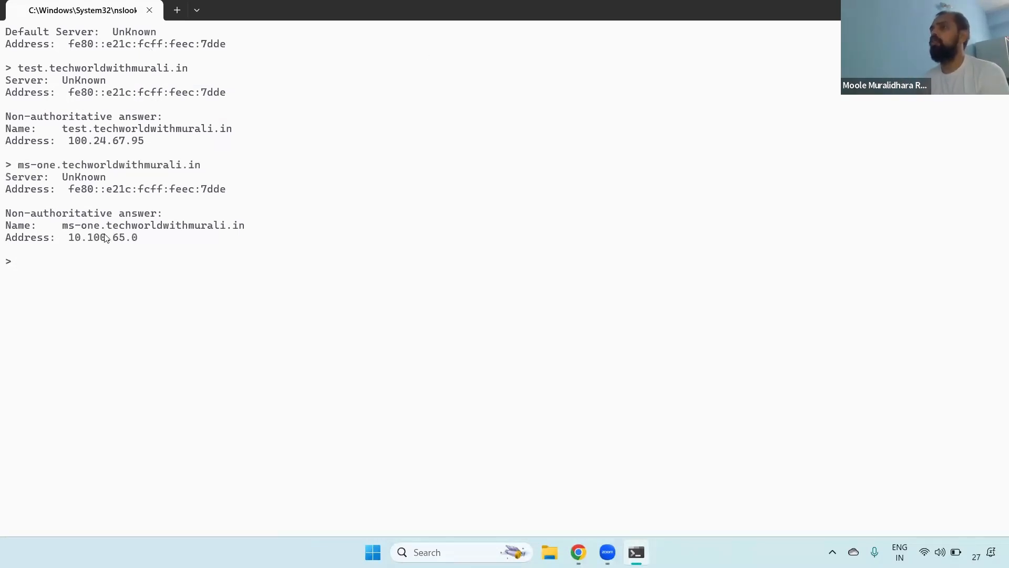
{"action": "left_click_drag", "start_coordinate": [233, 231], "coordinate": [254, 232]}
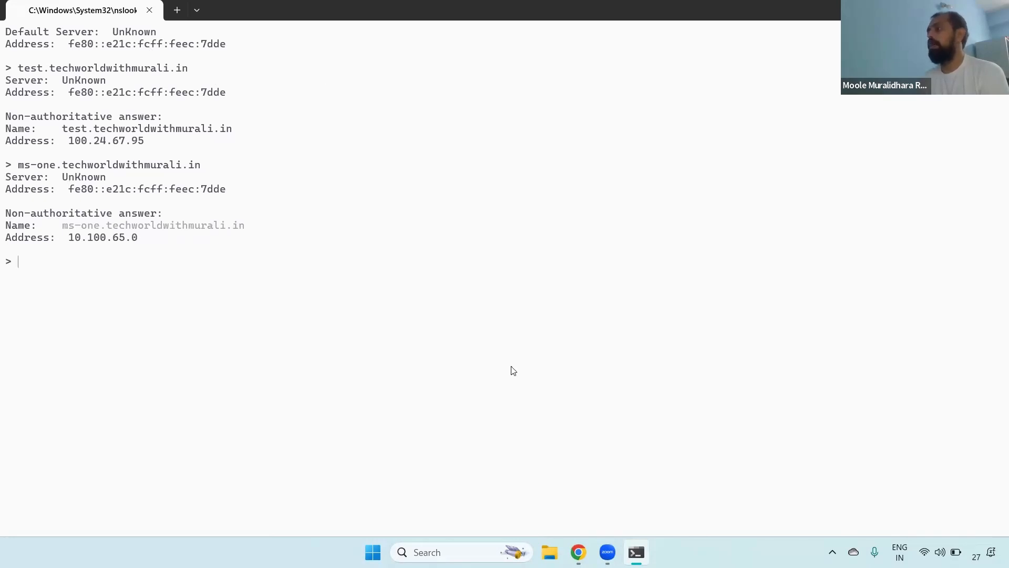
{"action": "key", "text": "alt+Tab"}
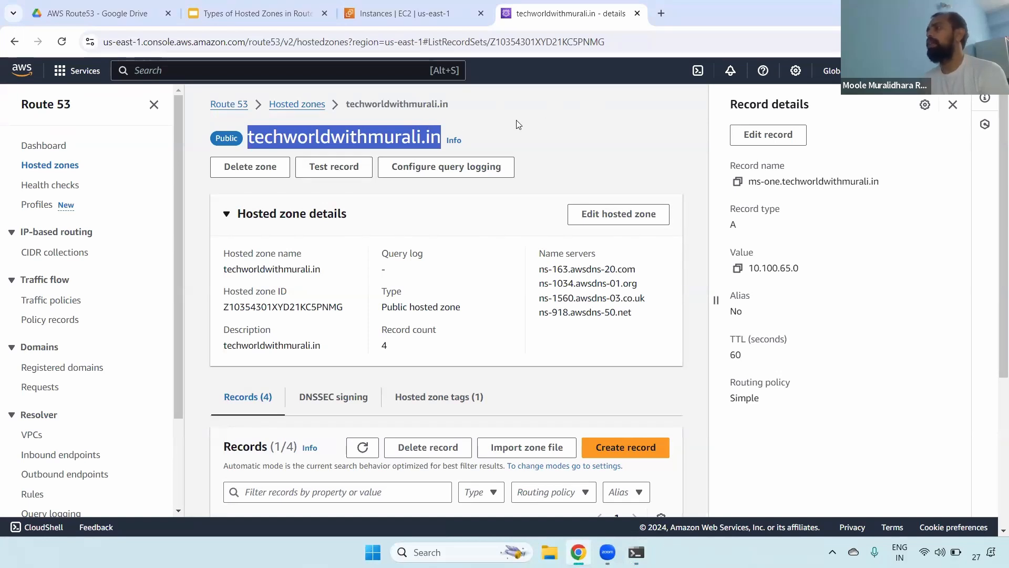
Compare the domain name in the hosted zone's heading with the one in the breadcrumb trail
{"action": "double_click", "coordinate": [332, 131]}
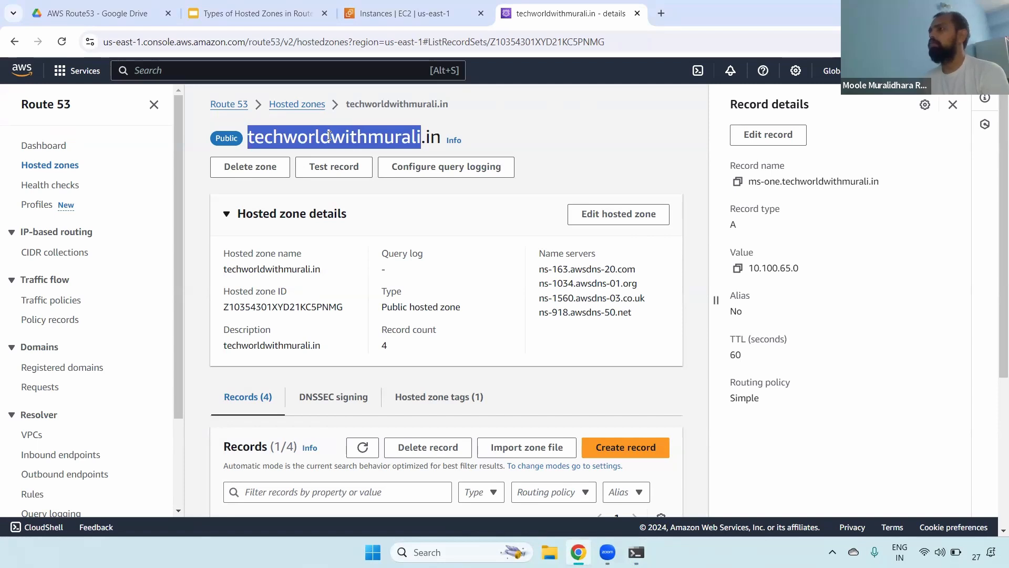
{"action": "triple_click", "coordinate": [326, 134]}
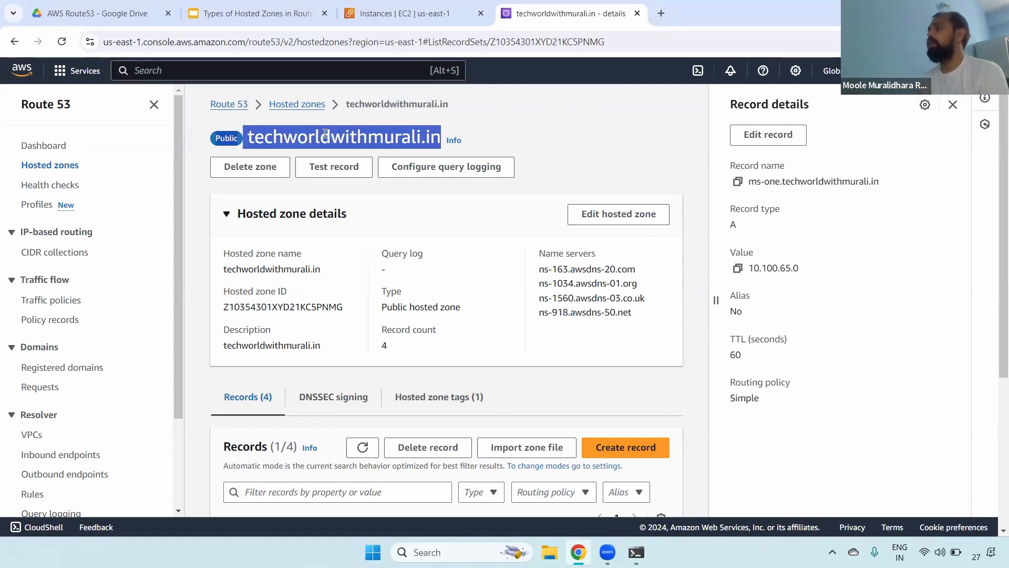
{"action": "left_click", "coordinate": [243, 138]}
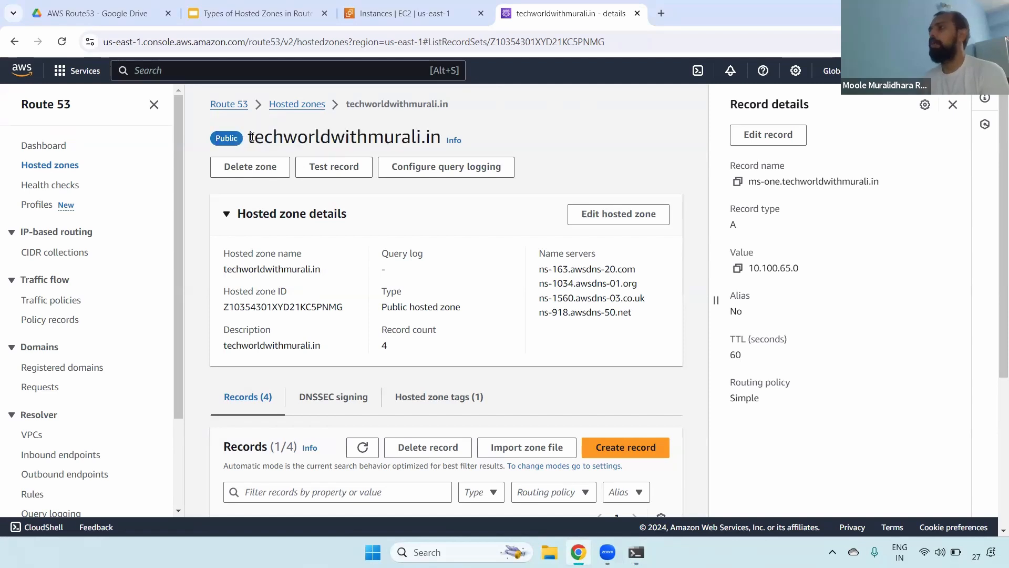
{"action": "left_click_drag", "start_coordinate": [247, 137], "coordinate": [441, 136]}
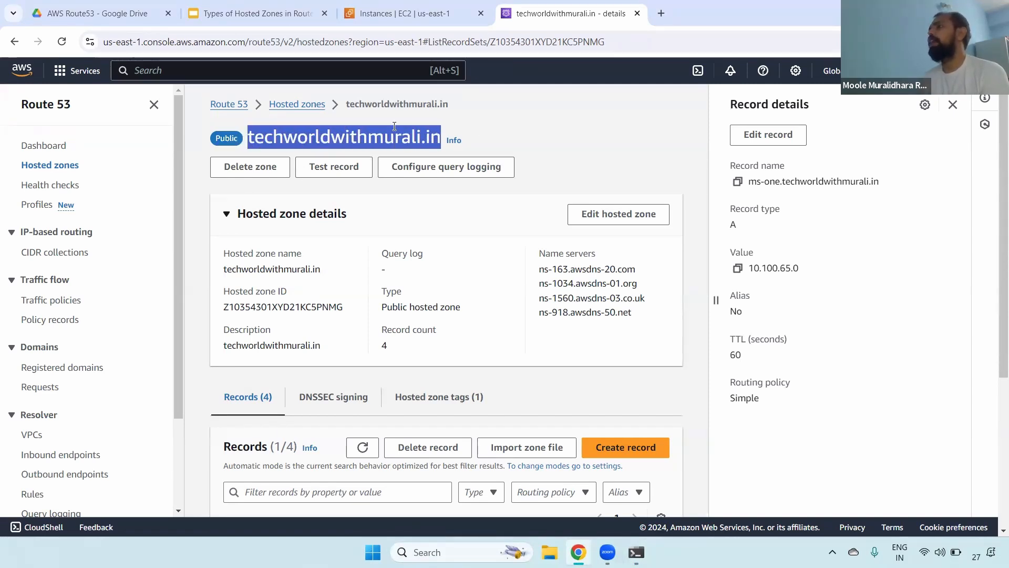
{"action": "left_click", "coordinate": [243, 137]}
{"action": "left_click_drag", "start_coordinate": [247, 137], "coordinate": [445, 138]}
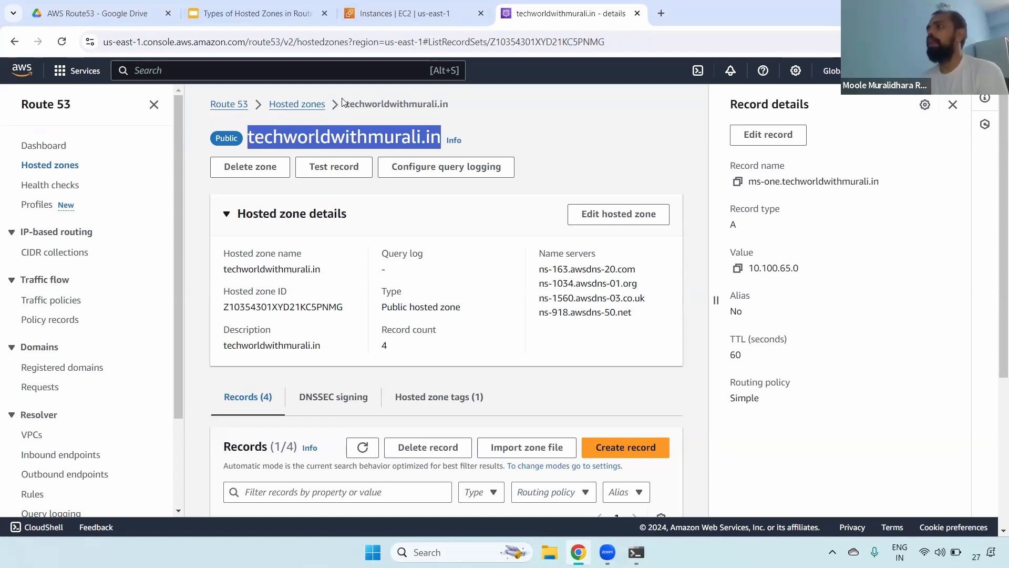
{"action": "left_click_drag", "start_coordinate": [342, 104], "coordinate": [455, 108]}
View the blank hosted zone creation form, and return to the hosted zones list to examine the existing zone's name
{"action": "left_click", "coordinate": [297, 107]}
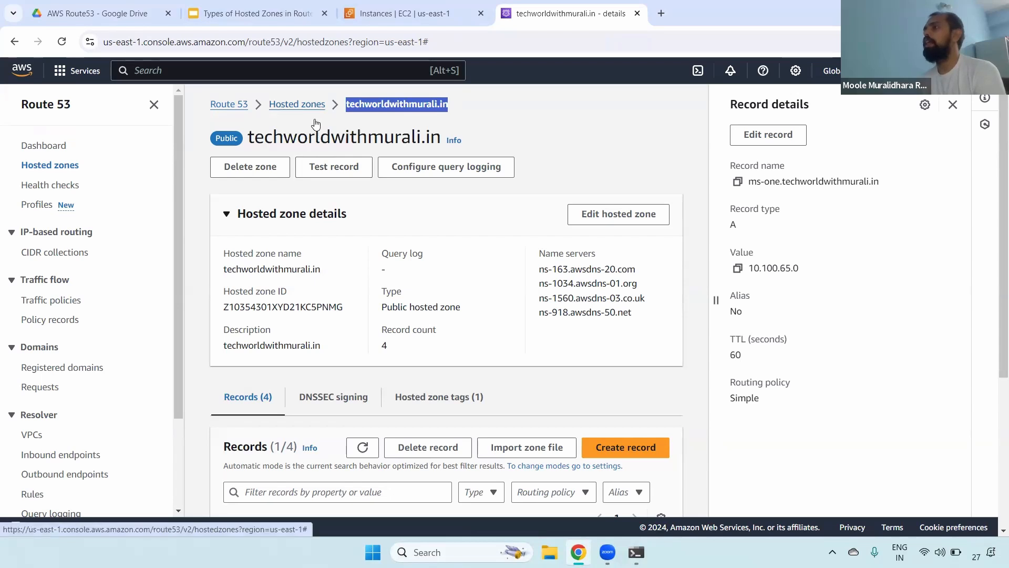
{"action": "left_click", "coordinate": [829, 139]}
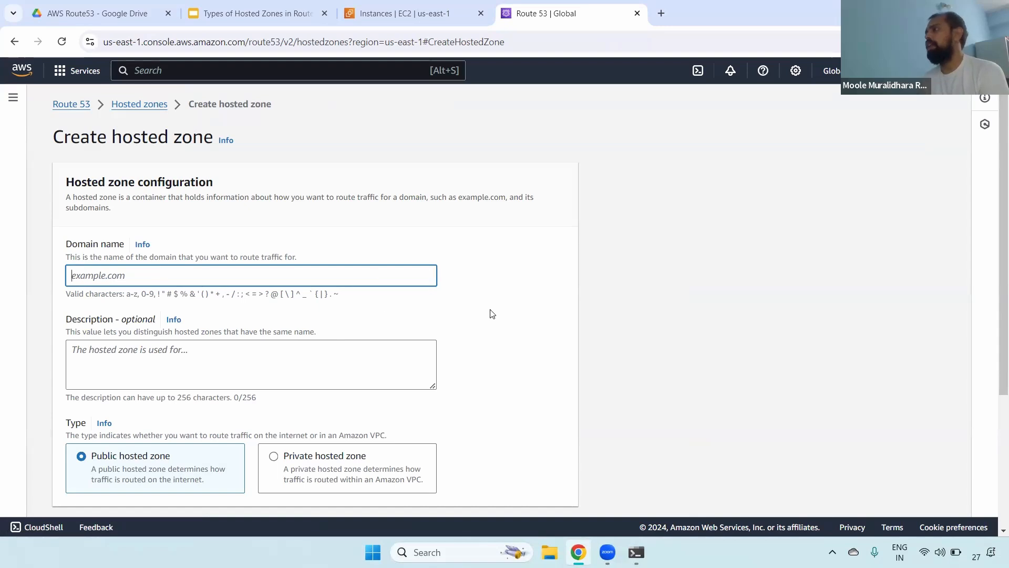
{"action": "left_click", "coordinate": [135, 111]}
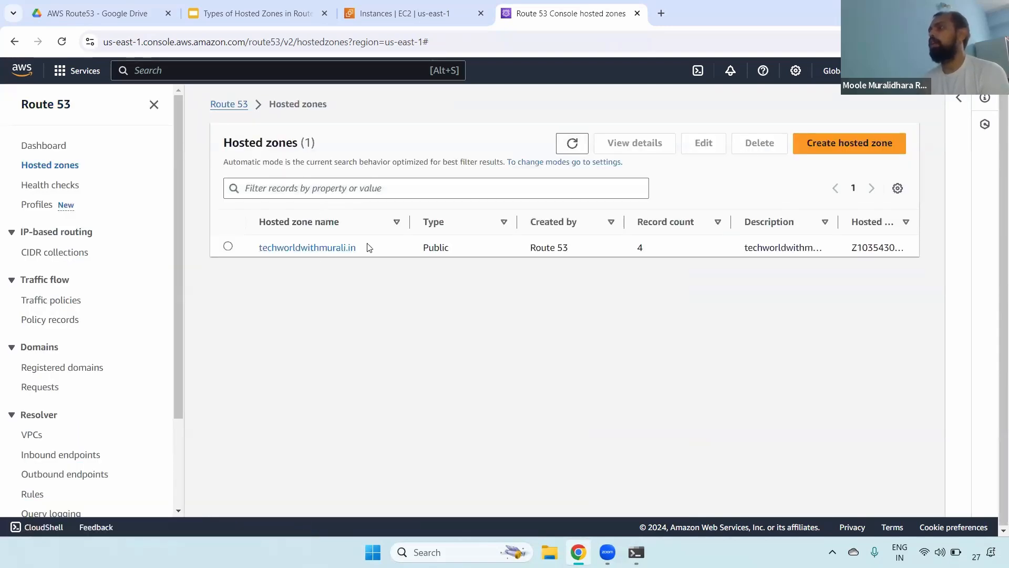
{"action": "left_click_drag", "start_coordinate": [370, 248], "coordinate": [254, 249]}
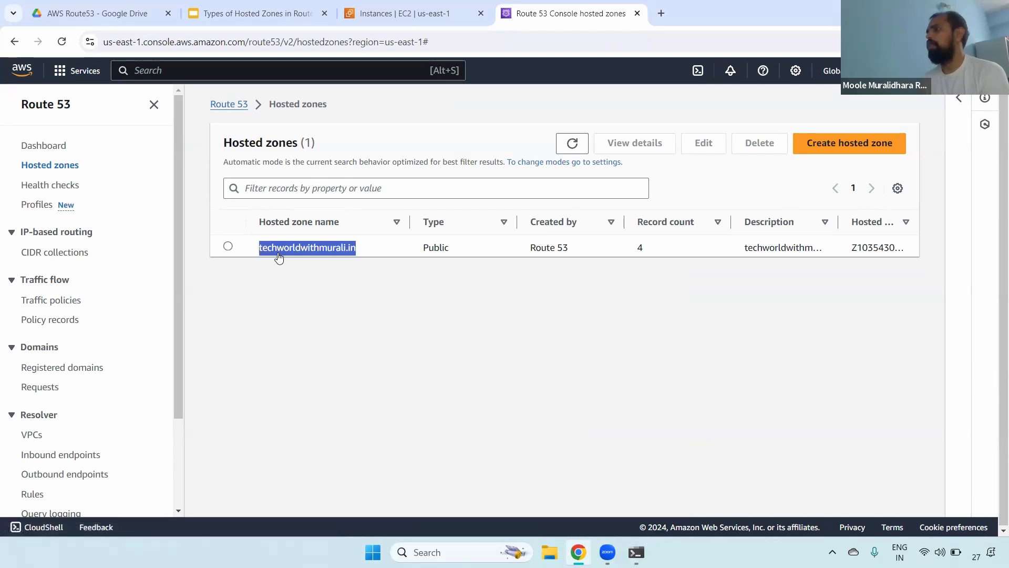
{"action": "left_click", "coordinate": [477, 108]}
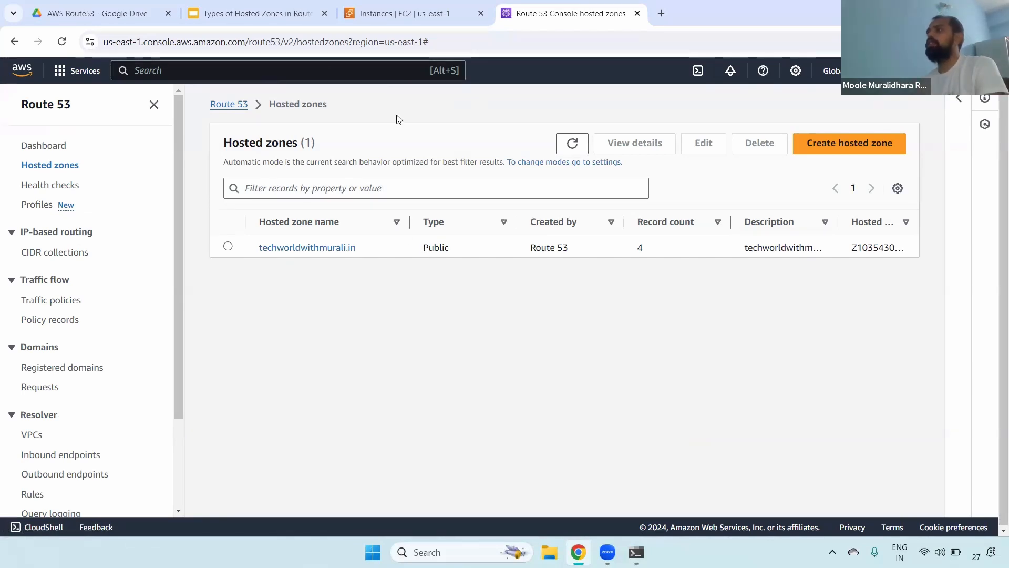
Switch to the Google Slides presentation and review the Types of Hosted Zones slide
{"action": "left_click", "coordinate": [233, 6]}
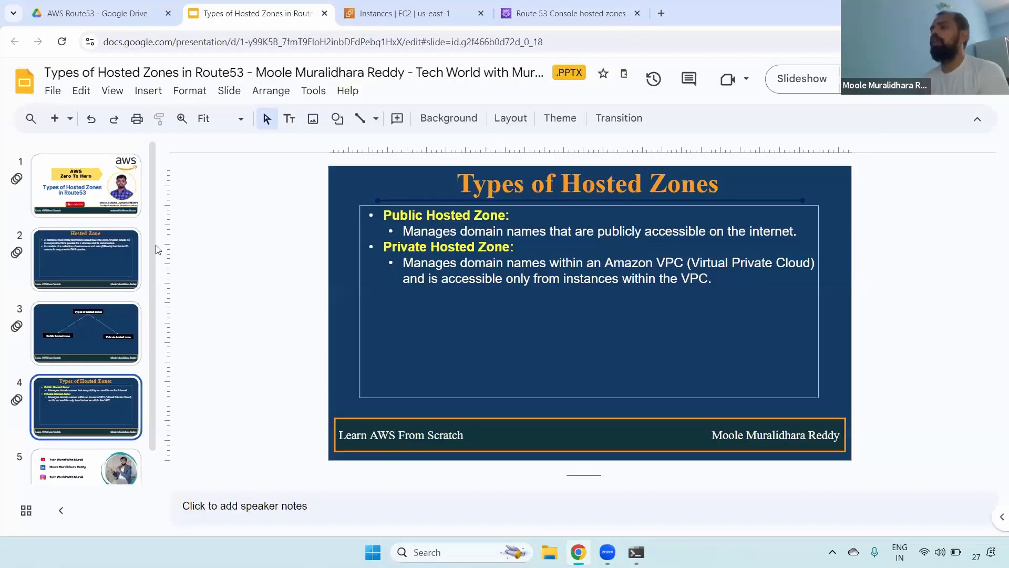
{"action": "scroll", "coordinate": [149, 273], "scroll_direction": "down", "scroll_amount": 1}
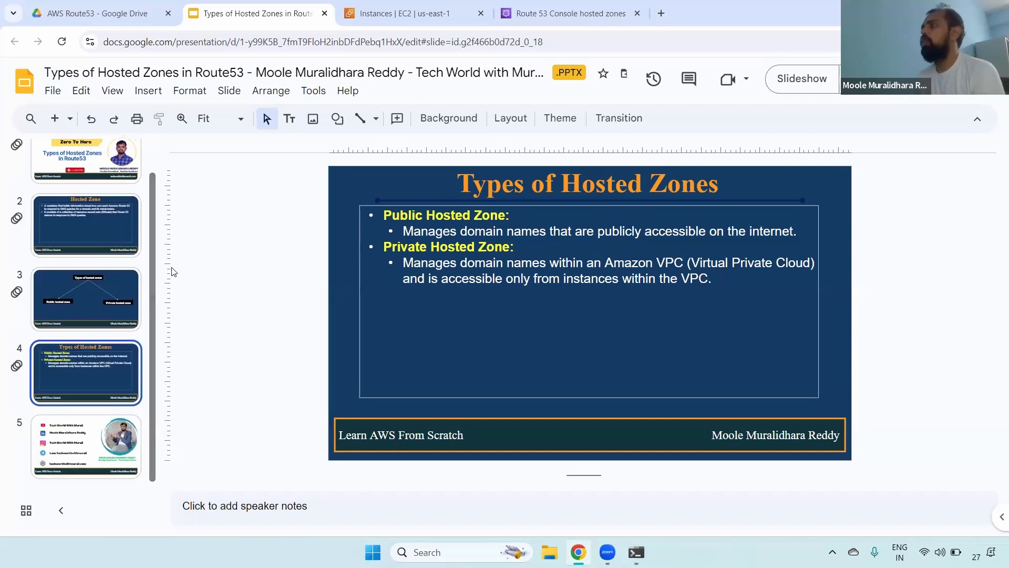
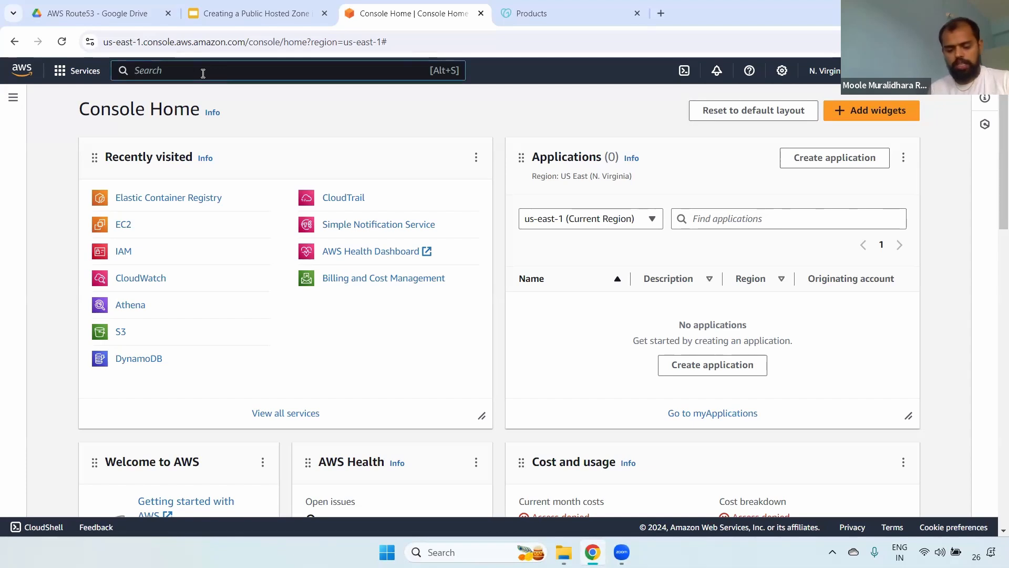
Search the AWS console for route53, open the service's hosted zones, and start creating a hosted zone
{"action": "type", "text": "route53"}
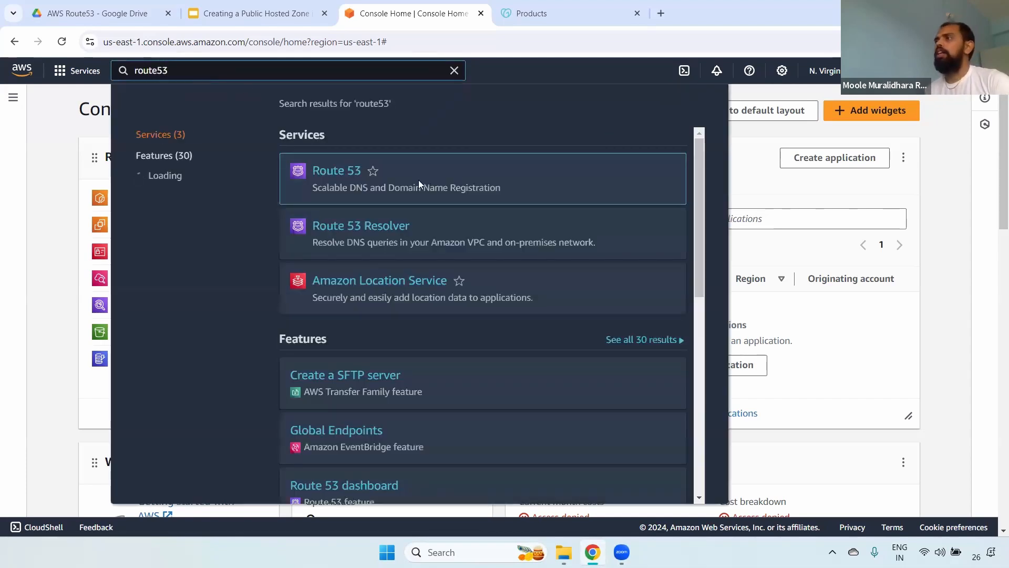
{"action": "left_click", "coordinate": [314, 170]}
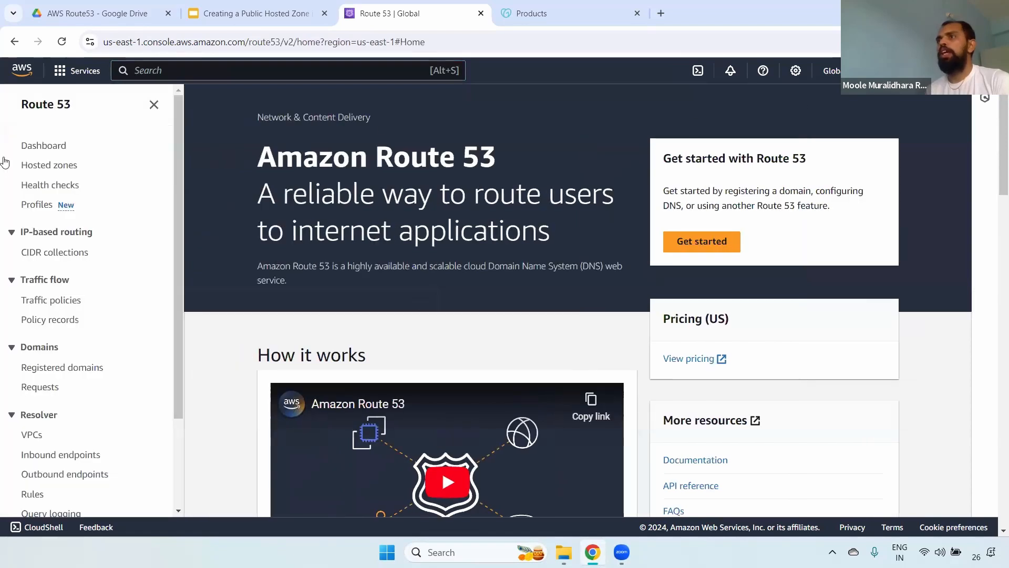
{"action": "left_click", "coordinate": [56, 166]}
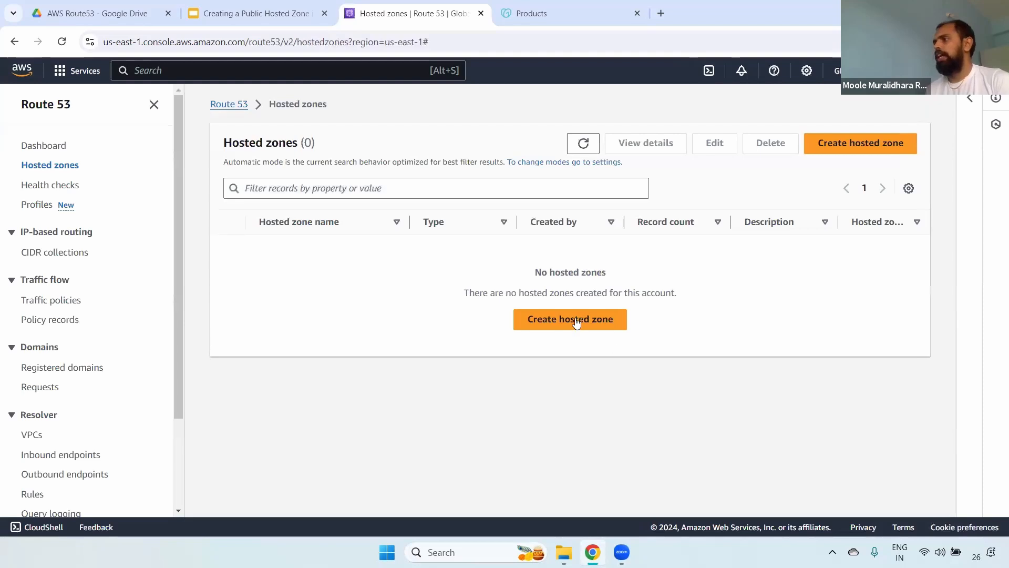
{"action": "left_click", "coordinate": [576, 320]}
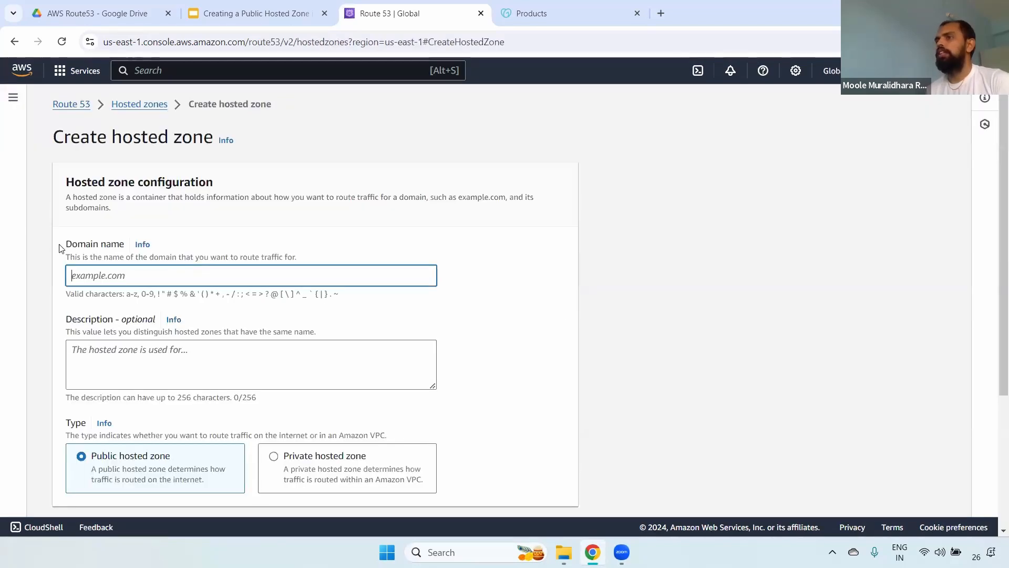
{"action": "left_click_drag", "start_coordinate": [60, 248], "coordinate": [115, 247]}
{"action": "left_click", "coordinate": [108, 278]}
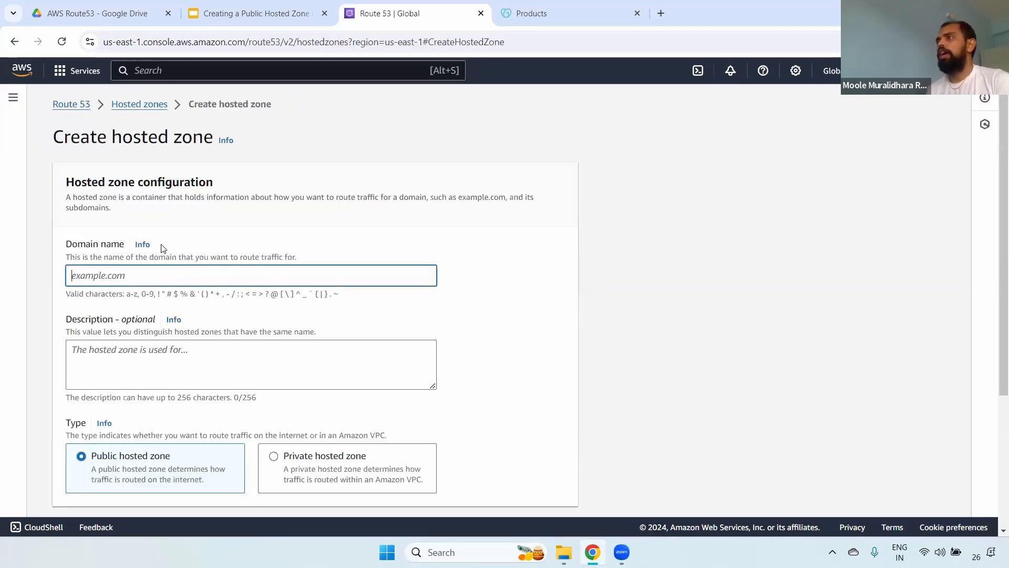
Locate techworldwithmurali.in in GoDaddy's domain list and compare it with the Domain name field of the hosted zone form
{"action": "left_click", "coordinate": [588, 6]}
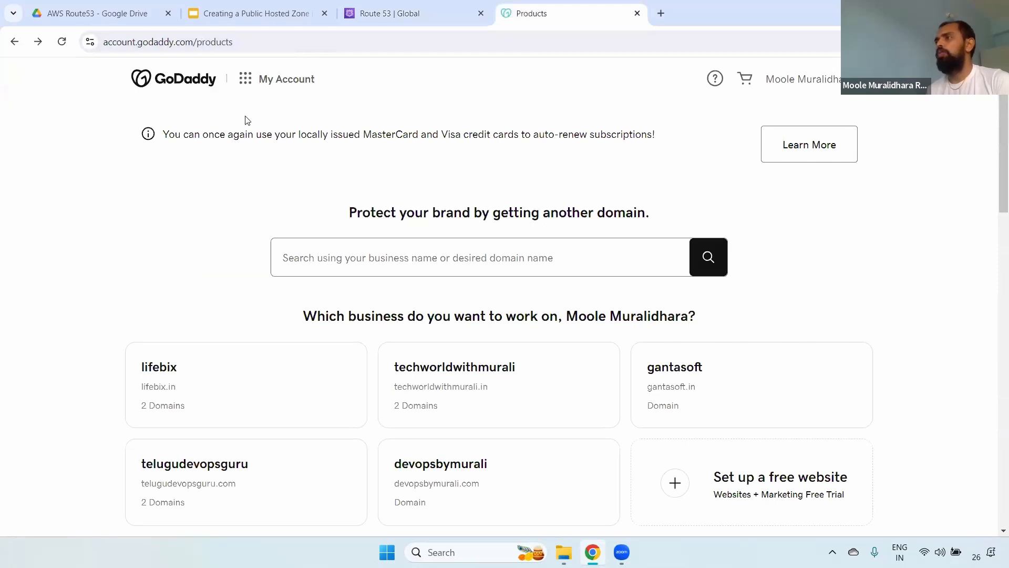
{"action": "left_click_drag", "start_coordinate": [994, 179], "coordinate": [993, 284]}
{"action": "left_click_drag", "start_coordinate": [202, 252], "coordinate": [324, 257]}
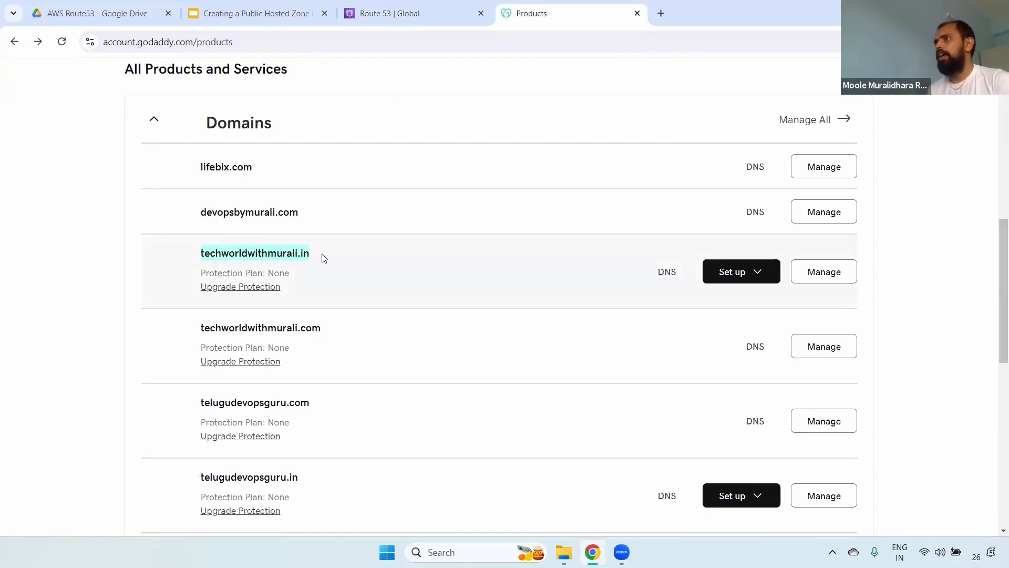
{"action": "left_click", "coordinate": [436, 12]}
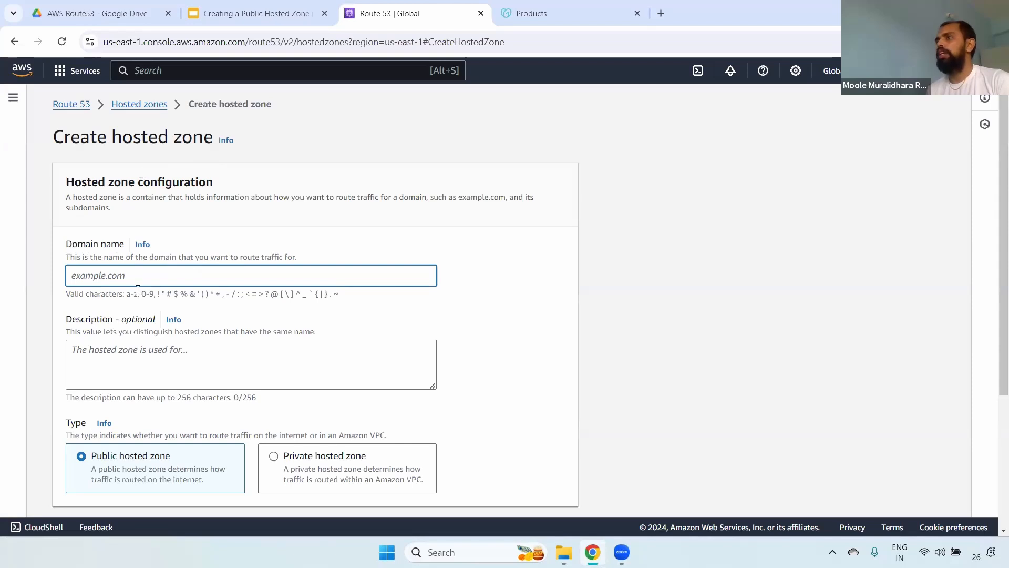
{"action": "left_click", "coordinate": [589, 10]}
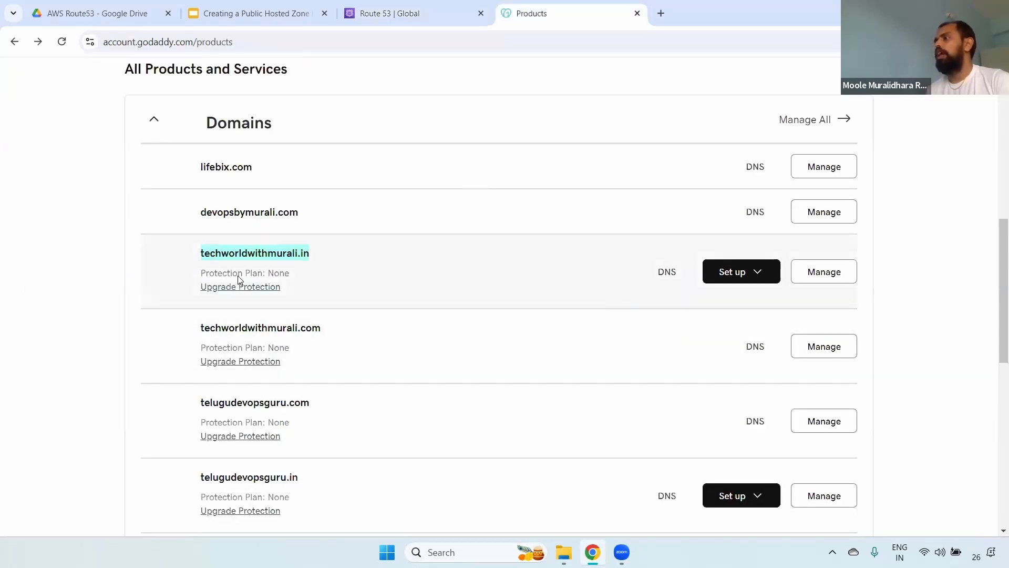
{"action": "double_click", "coordinate": [213, 255]}
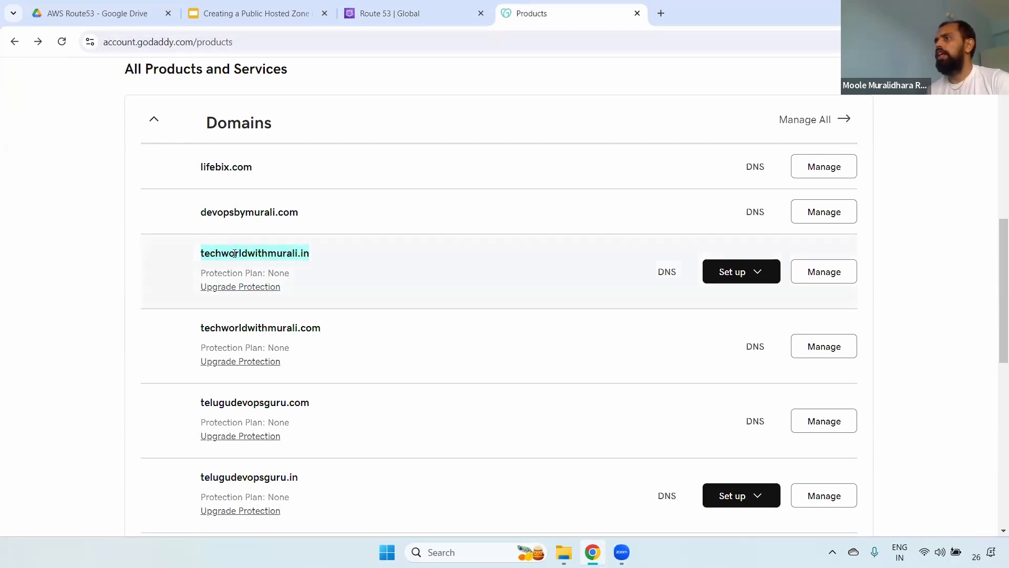
{"action": "double_click", "coordinate": [235, 253]}
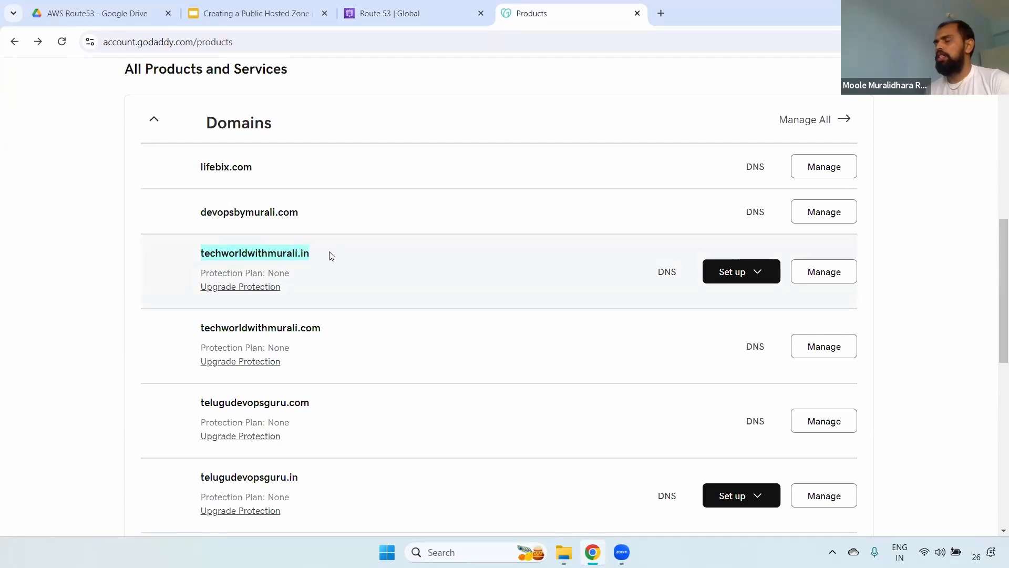
Return to the Route 53 hosted zone form and enter techworldwithmurali.in as the domain name
{"action": "left_click", "coordinate": [383, 12]}
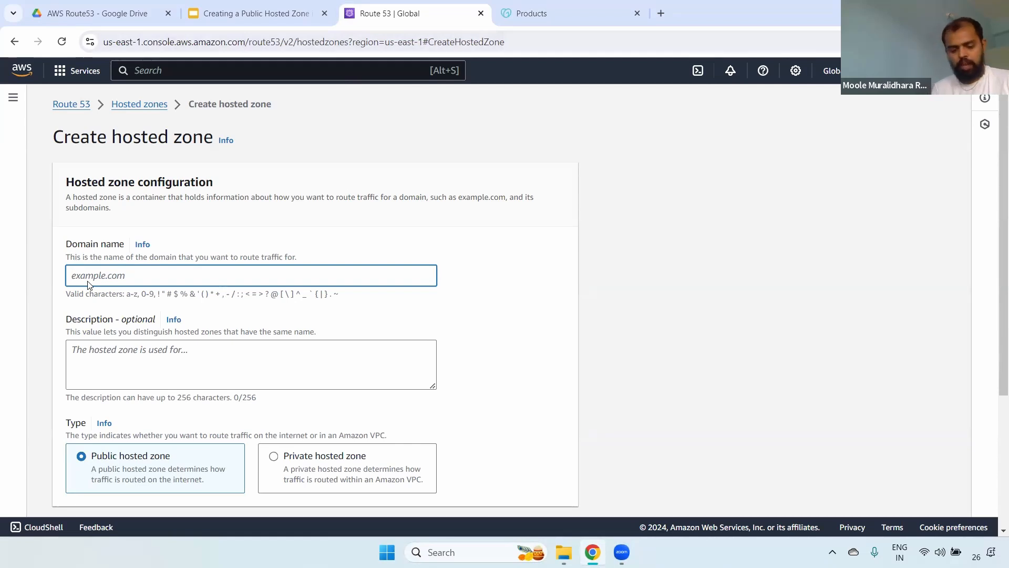
{"action": "type", "text": "techw"}
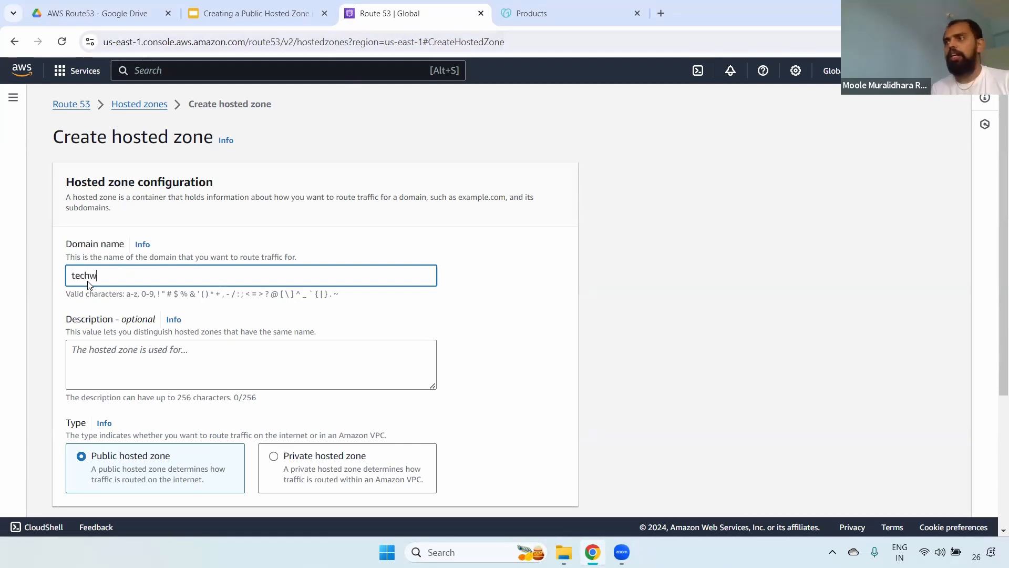
{"action": "type", "text": "orldwithmurali.in"}
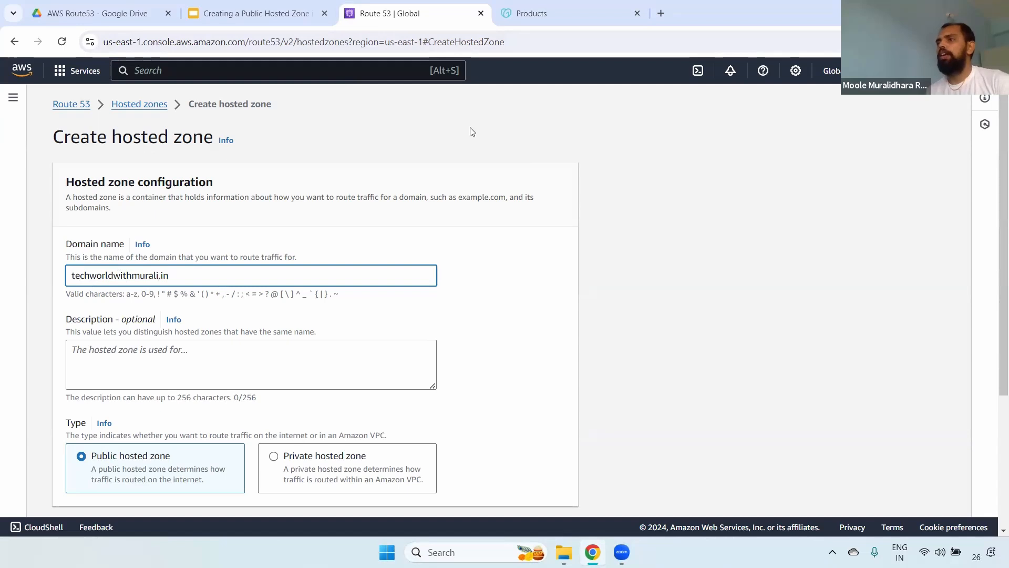
{"action": "double_click", "coordinate": [147, 276]}
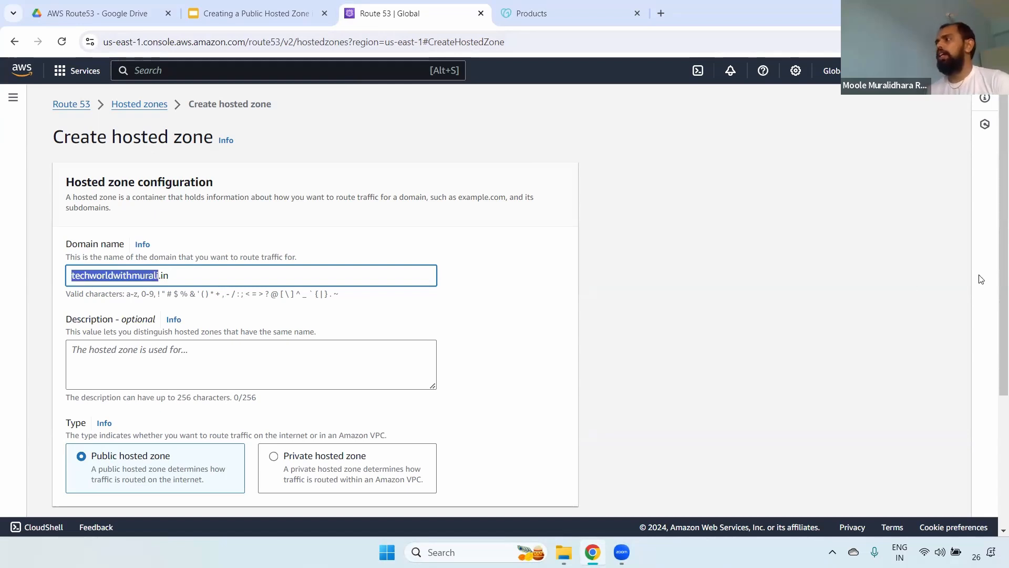
{"action": "scroll", "coordinate": [996, 257], "scroll_direction": "down", "scroll_amount": 1}
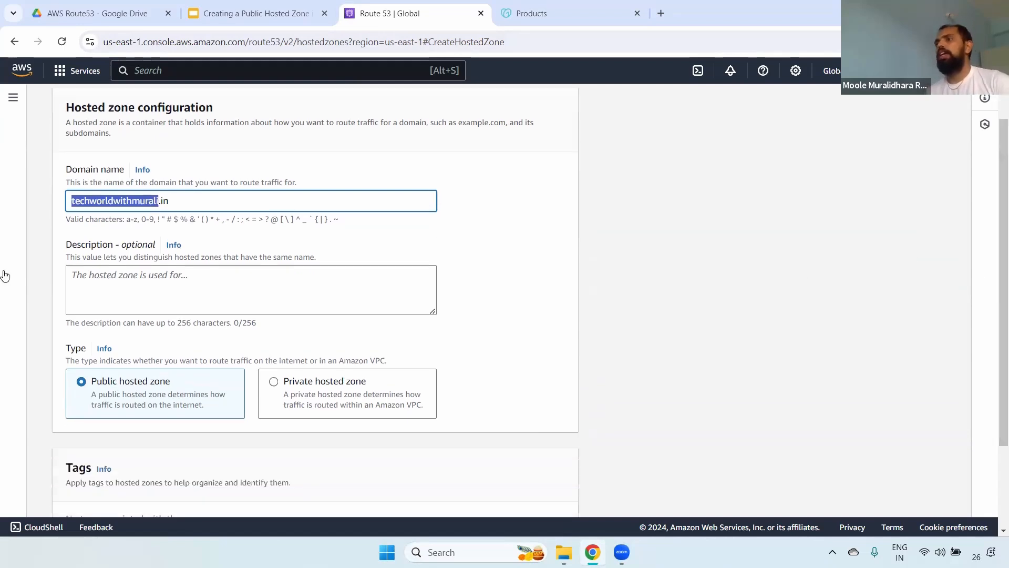
Copy the domain name techworldwithmurali.in into the hosted zone's description
{"action": "triple_click", "coordinate": [164, 199]}
{"action": "key", "text": "ctrl+c"}
{"action": "left_click", "coordinate": [132, 285]}
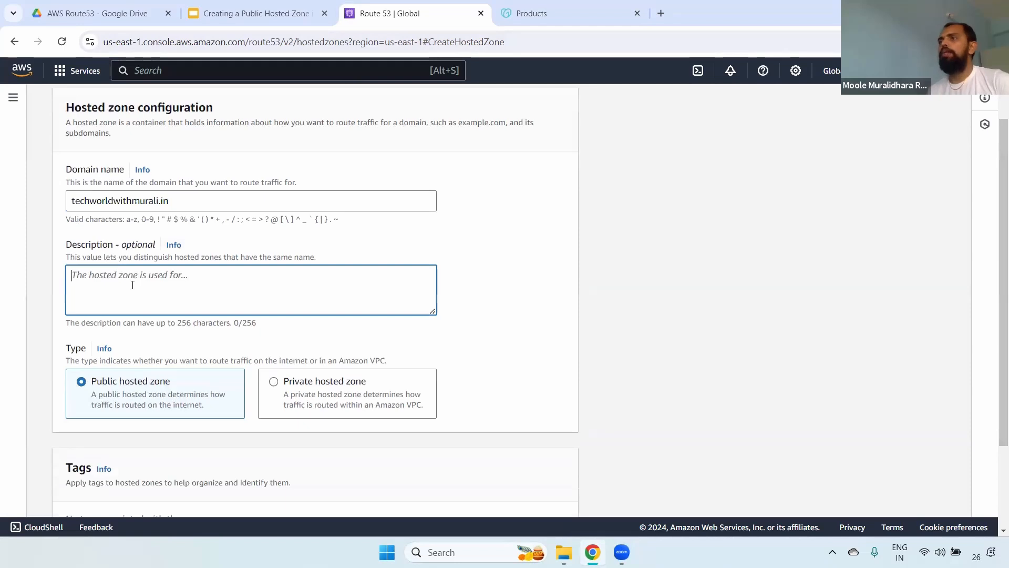
{"action": "key", "text": "ctrl+v"}
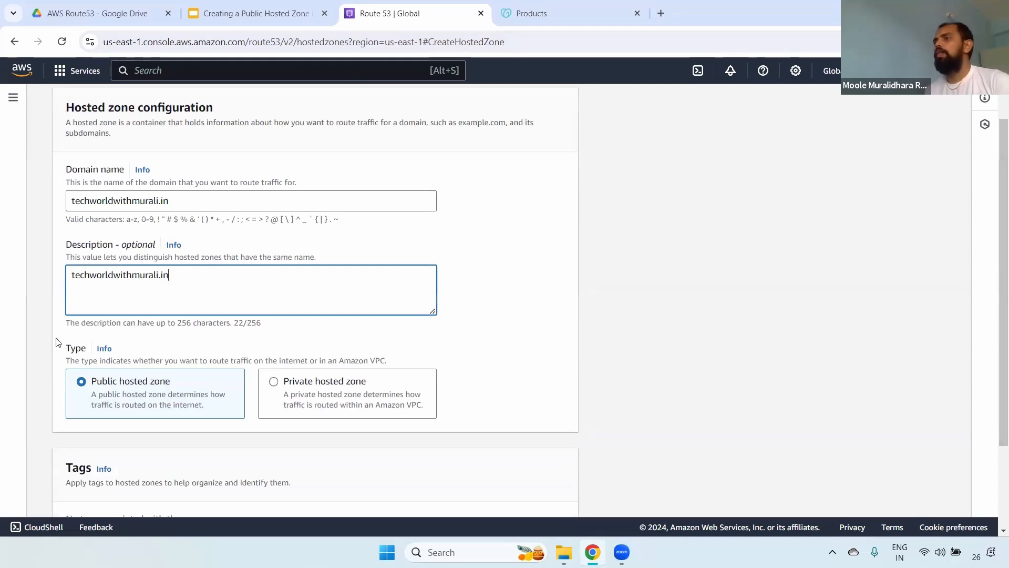
Compare the public and private hosted zone types, including the private zone's VPC region choices, and leave Public hosted zone selected
{"action": "left_click_drag", "start_coordinate": [55, 342], "coordinate": [94, 353]}
{"action": "scroll", "coordinate": [995, 314], "scroll_direction": "down", "scroll_amount": 2}
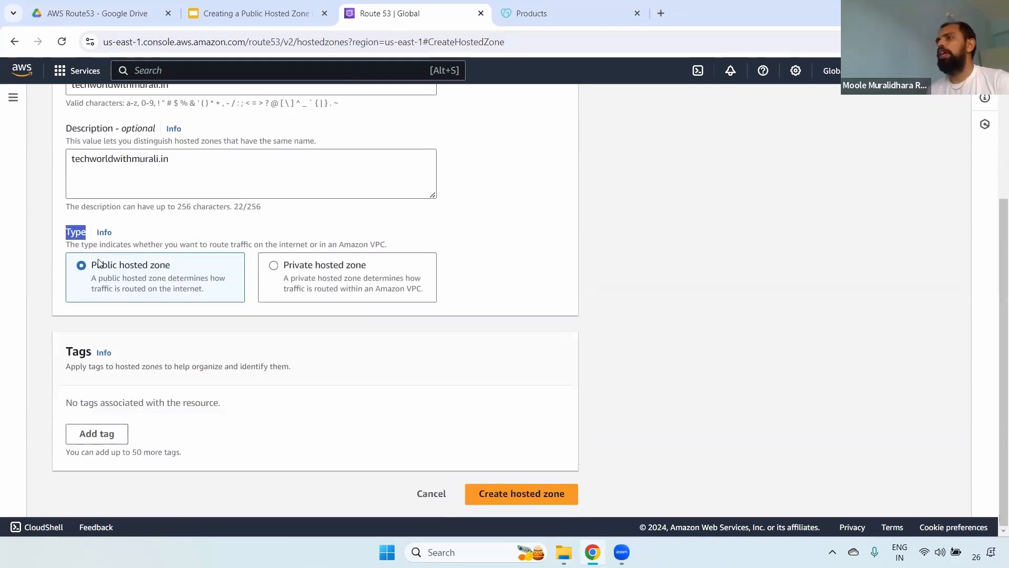
{"action": "left_click_drag", "start_coordinate": [97, 268], "coordinate": [192, 270]}
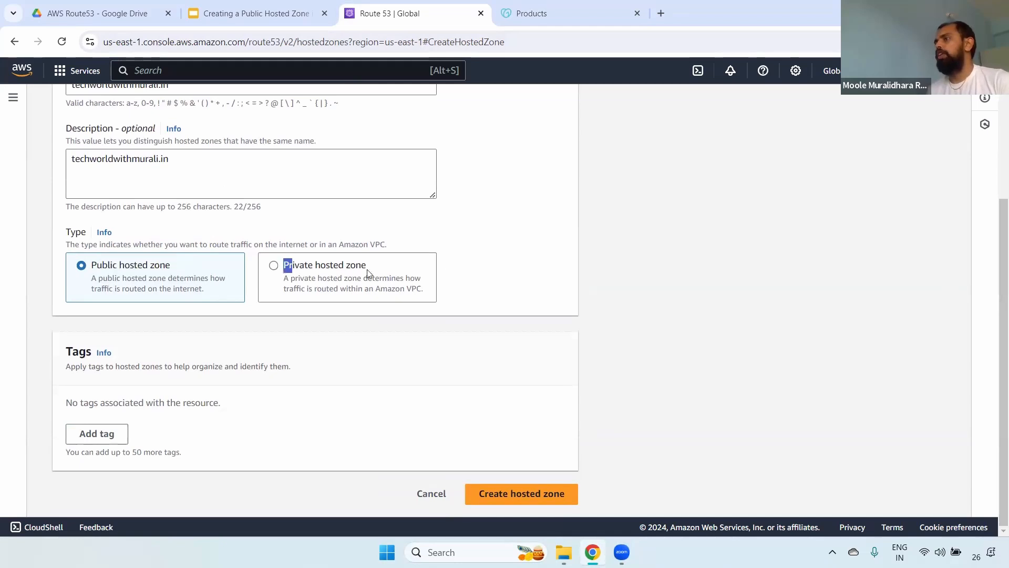
{"action": "left_click_drag", "start_coordinate": [279, 266], "coordinate": [419, 279]}
{"action": "left_click_drag", "start_coordinate": [108, 265], "coordinate": [109, 277]}
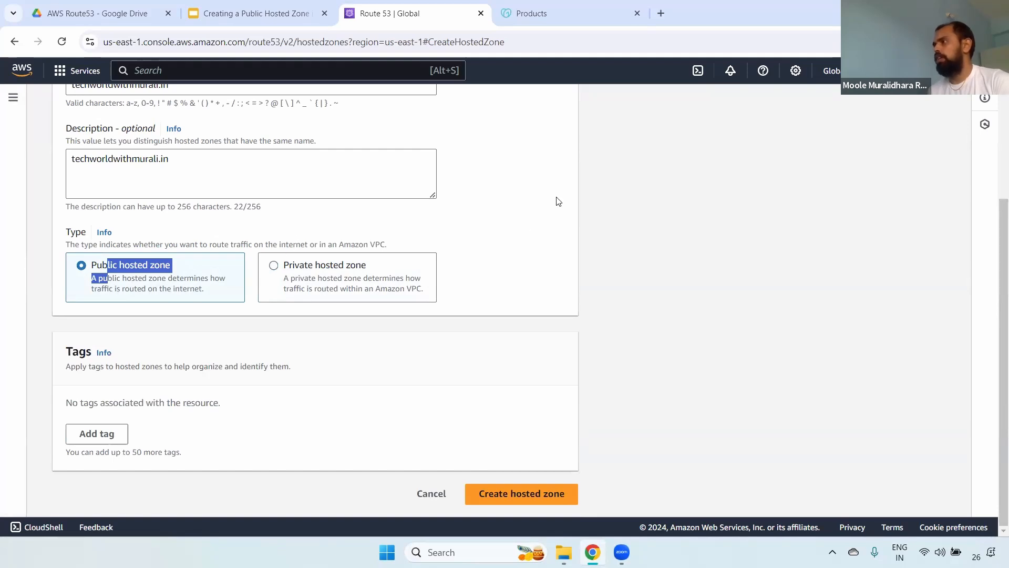
{"action": "left_click", "coordinate": [298, 272]}
{"action": "scroll", "coordinate": [994, 286], "scroll_direction": "down", "scroll_amount": 3}
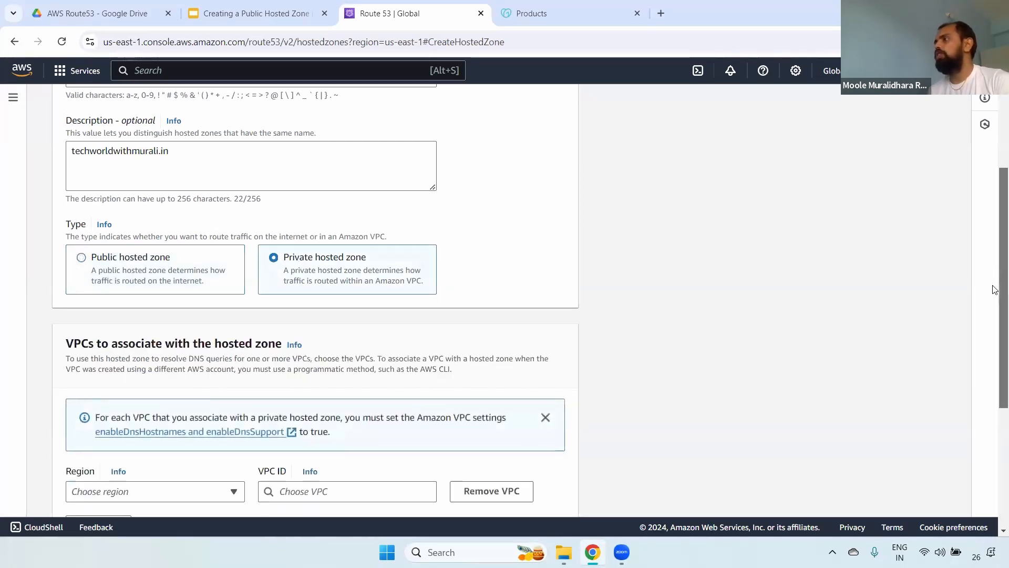
{"action": "left_click", "coordinate": [155, 342]}
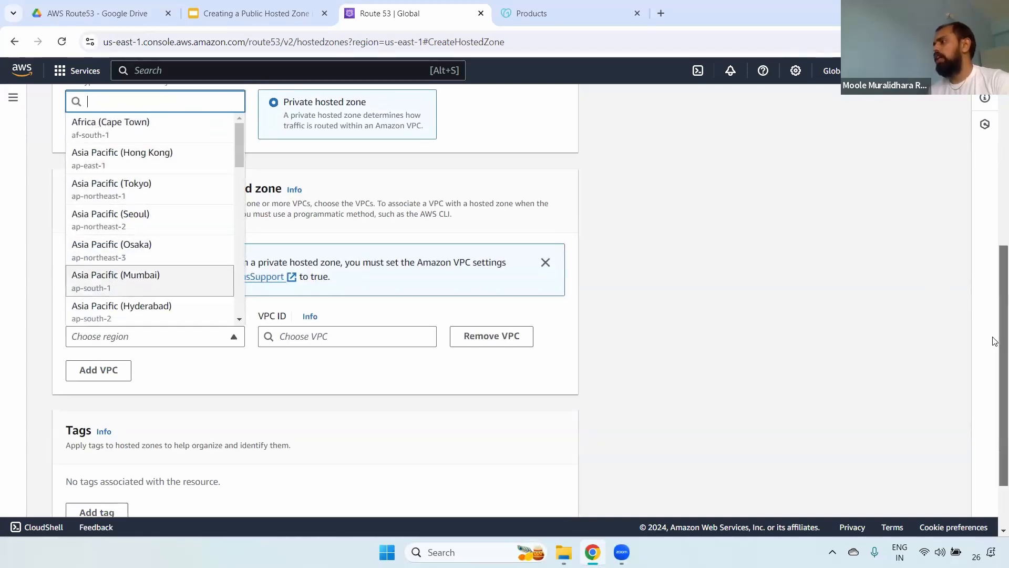
{"action": "left_click_drag", "start_coordinate": [993, 342], "coordinate": [741, 257]}
{"action": "left_click", "coordinate": [223, 236]}
{"action": "left_click", "coordinate": [110, 270]}
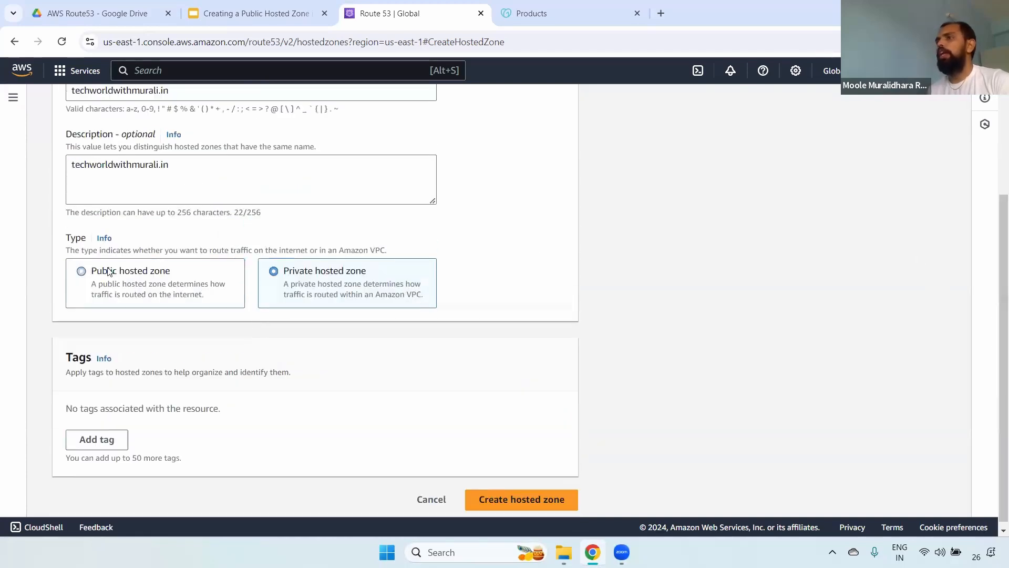
Open techworldwithmurali.com in a new browser tab and examine the site and its address
{"action": "left_click", "coordinate": [661, 13]}
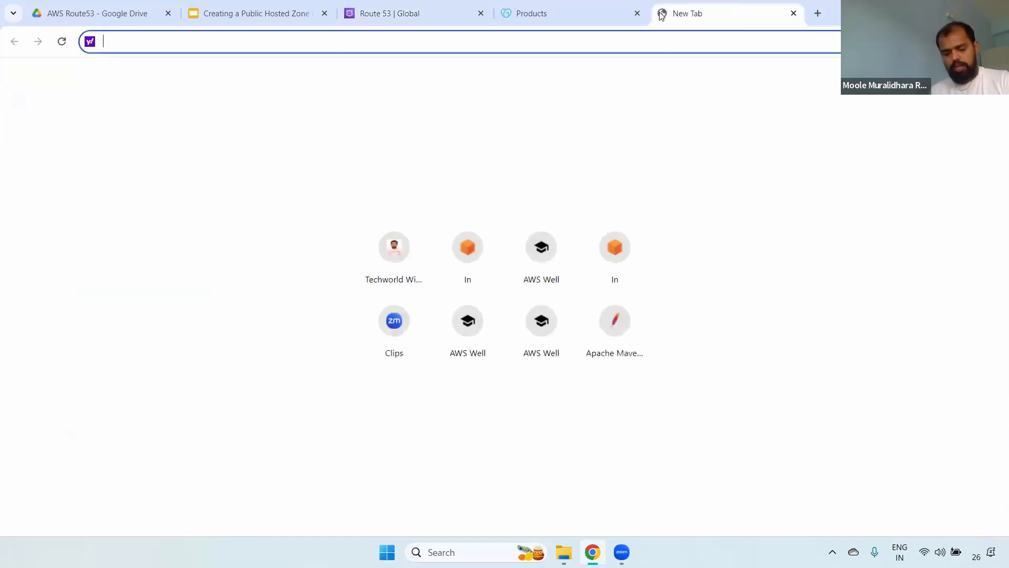
{"action": "type", "text": "te"}
{"action": "key", "text": "Return"}
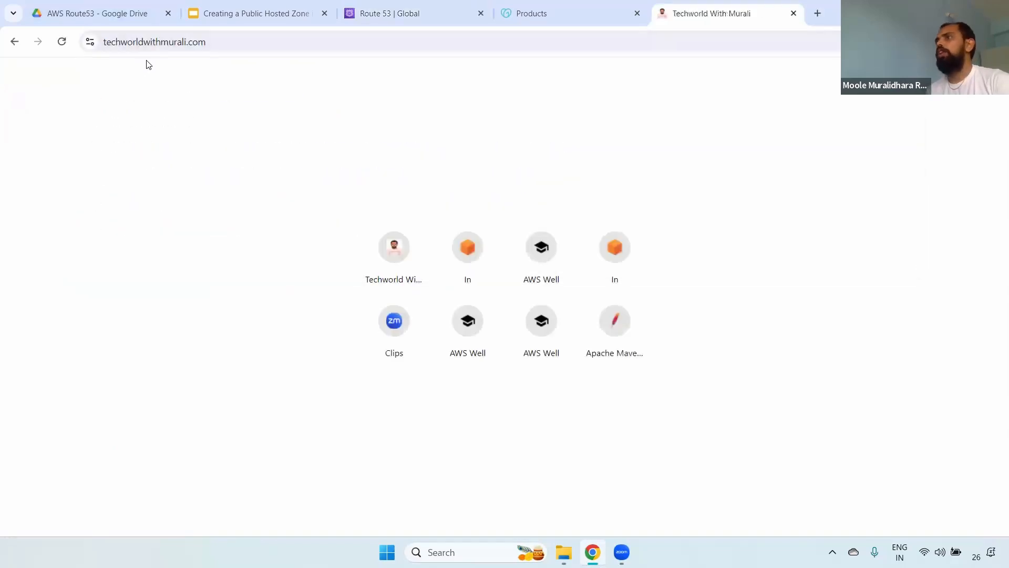
{"action": "left_click", "coordinate": [156, 42]}
{"action": "left_click_drag", "start_coordinate": [157, 42], "coordinate": [103, 42]}
{"action": "triple_click", "coordinate": [183, 42]}
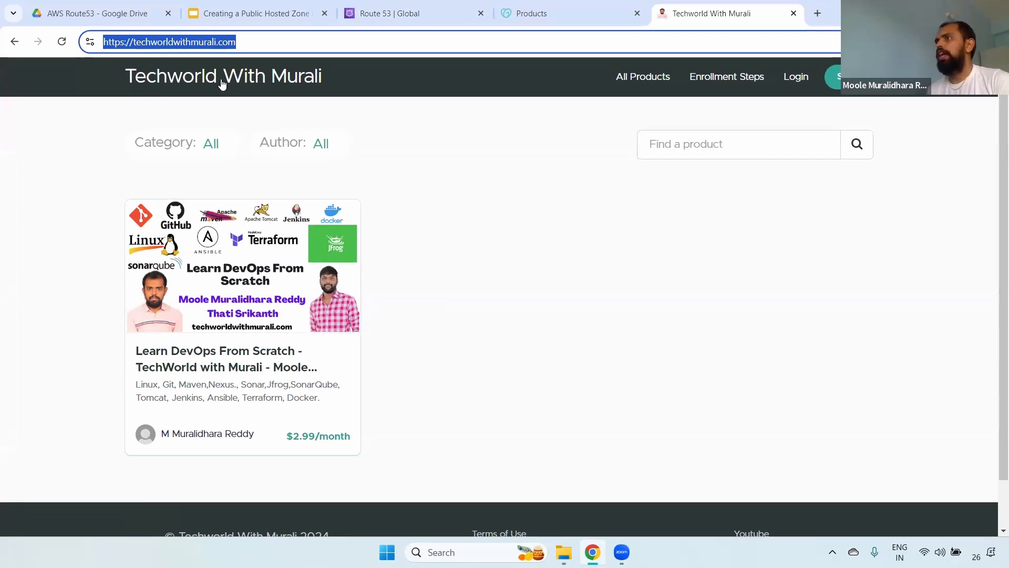
Return to the hosted zone form, add the tag Name with value techworldwithmurali.in, and create the hosted zone
{"action": "left_click", "coordinate": [382, 5]}
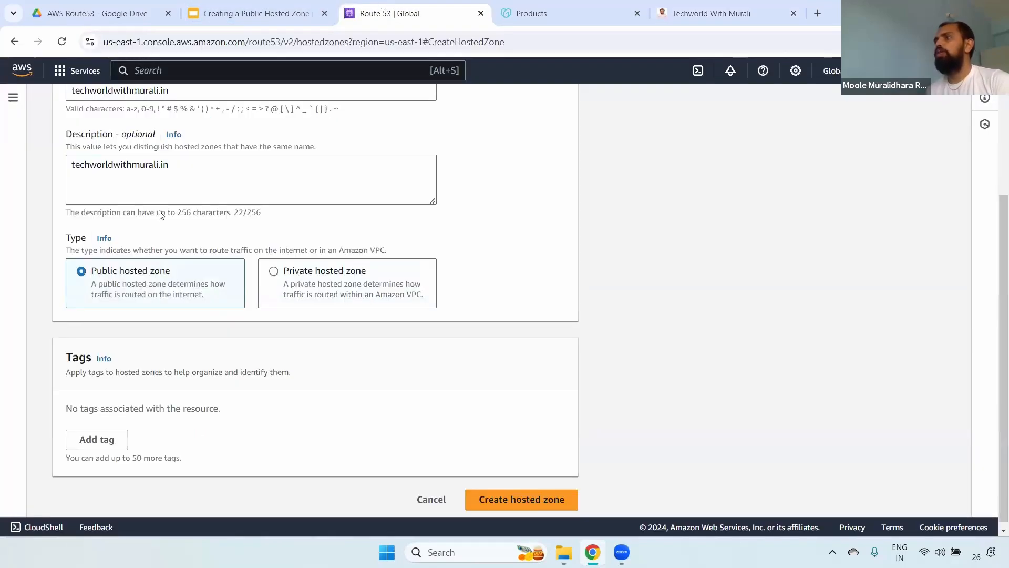
{"action": "left_click", "coordinate": [100, 439]}
{"action": "type", "text": "Name"}
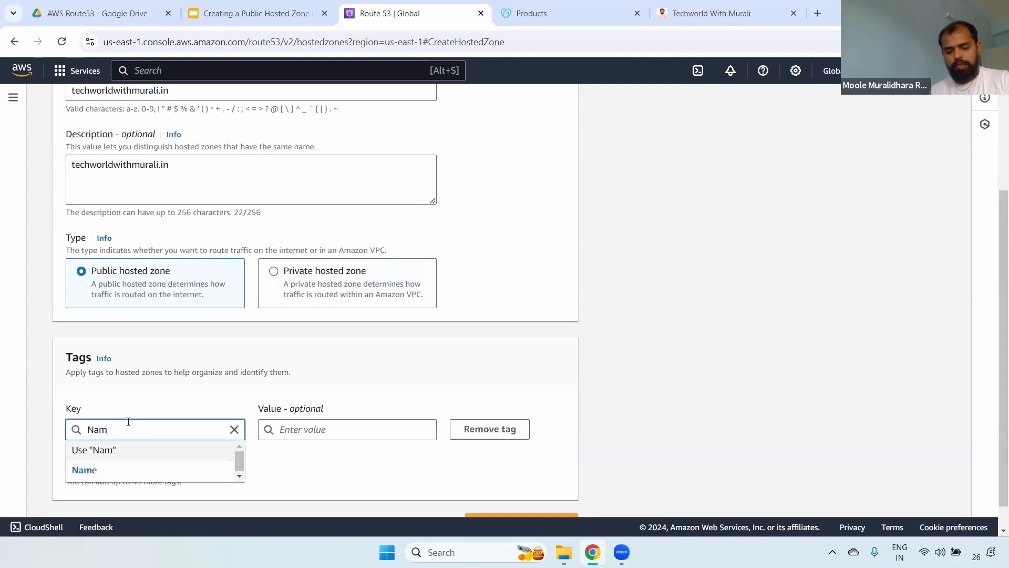
{"action": "left_click", "coordinate": [117, 470]}
{"action": "left_click", "coordinate": [342, 427]}
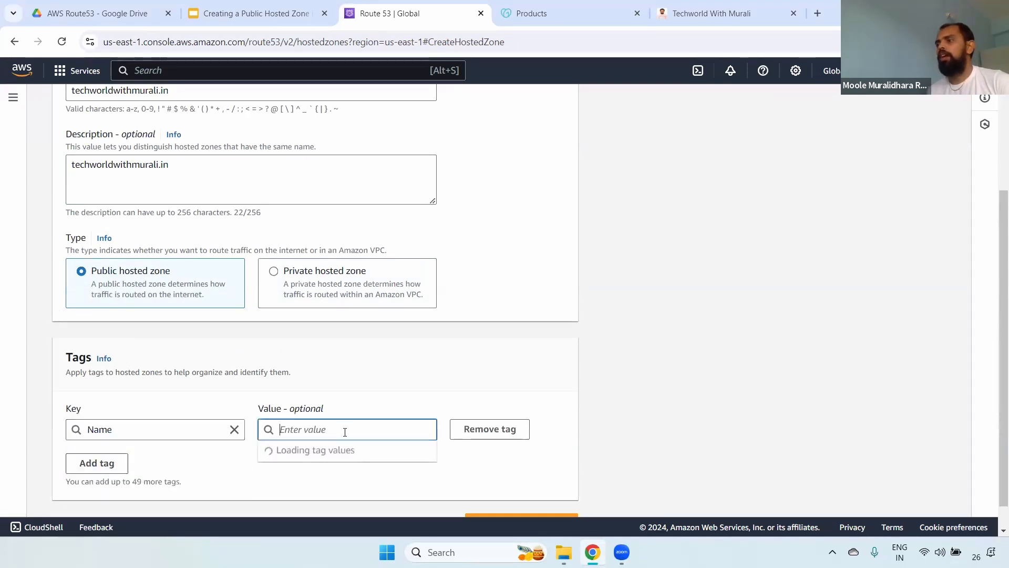
{"action": "key", "text": "ctrl+v"}
{"action": "left_click", "coordinate": [335, 448]}
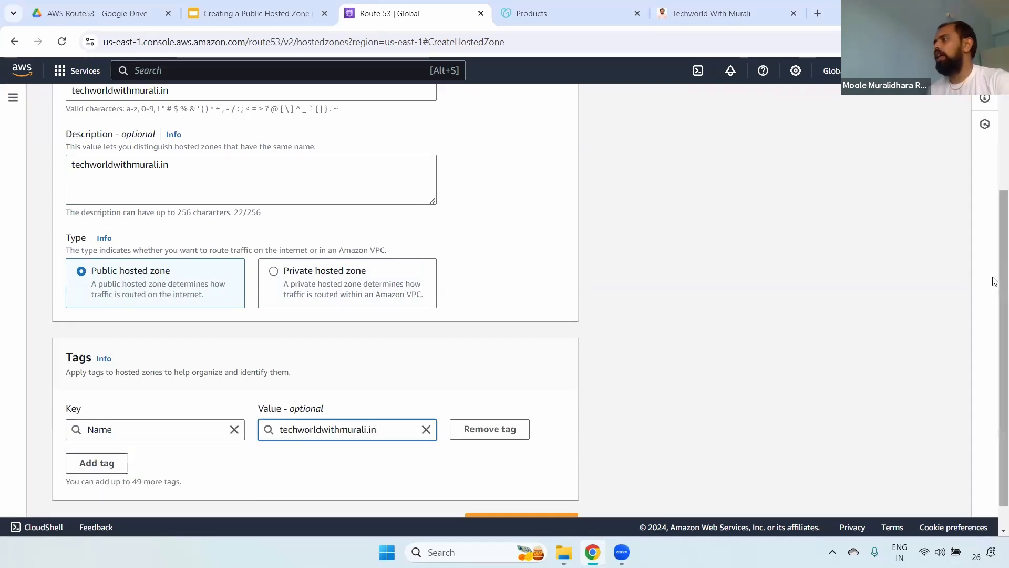
{"action": "scroll", "coordinate": [893, 387], "scroll_direction": "down", "scroll_amount": 1}
{"action": "left_click", "coordinate": [497, 503]}
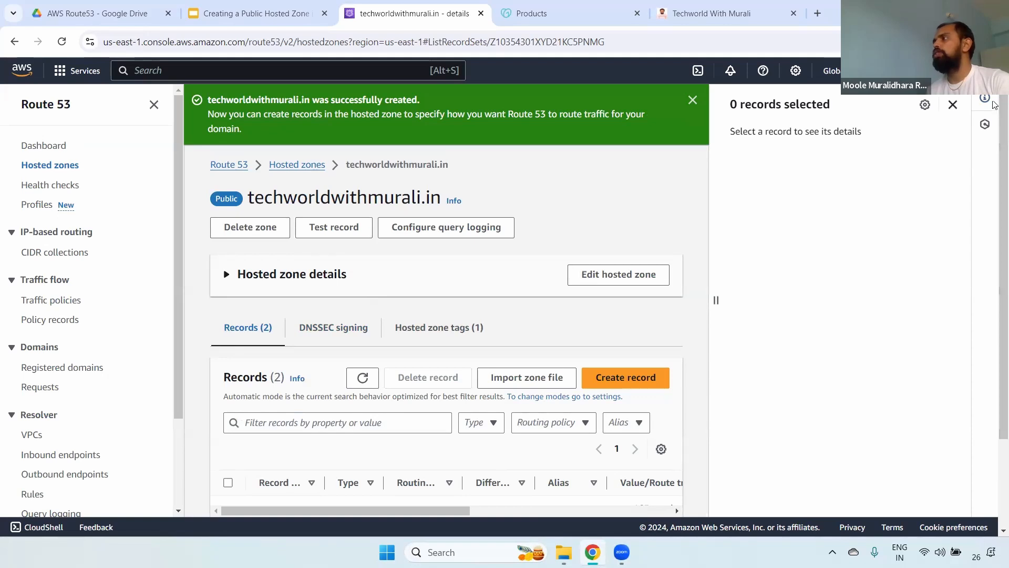
Expand the new hosted zone's details and examine its zone name, query log and name servers, dismissing the creation notice
{"action": "left_click", "coordinate": [952, 105]}
{"action": "scroll", "coordinate": [266, 175], "scroll_direction": "down", "scroll_amount": 1}
{"action": "left_click", "coordinate": [228, 198]}
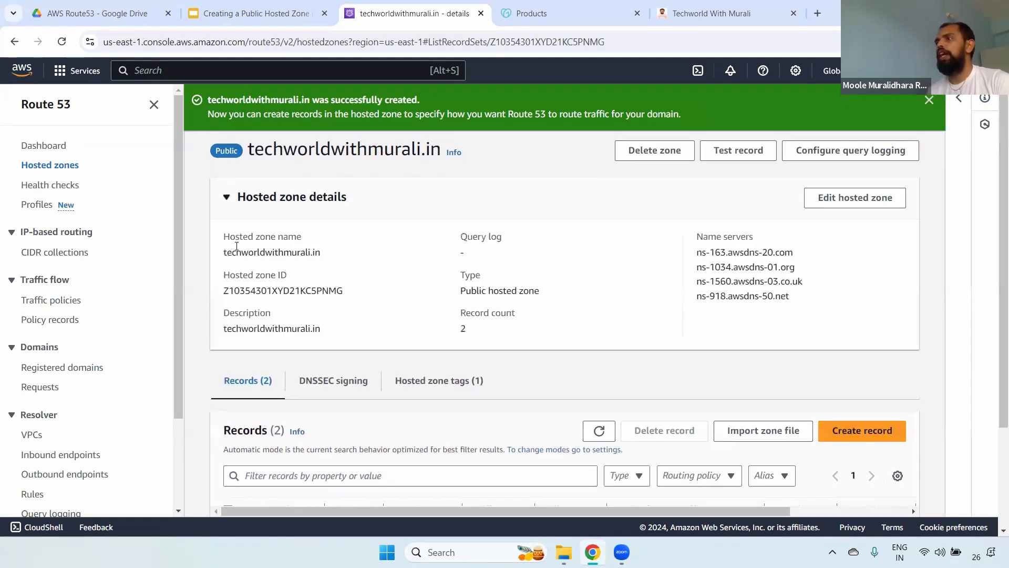
{"action": "left_click_drag", "start_coordinate": [231, 236], "coordinate": [346, 254]}
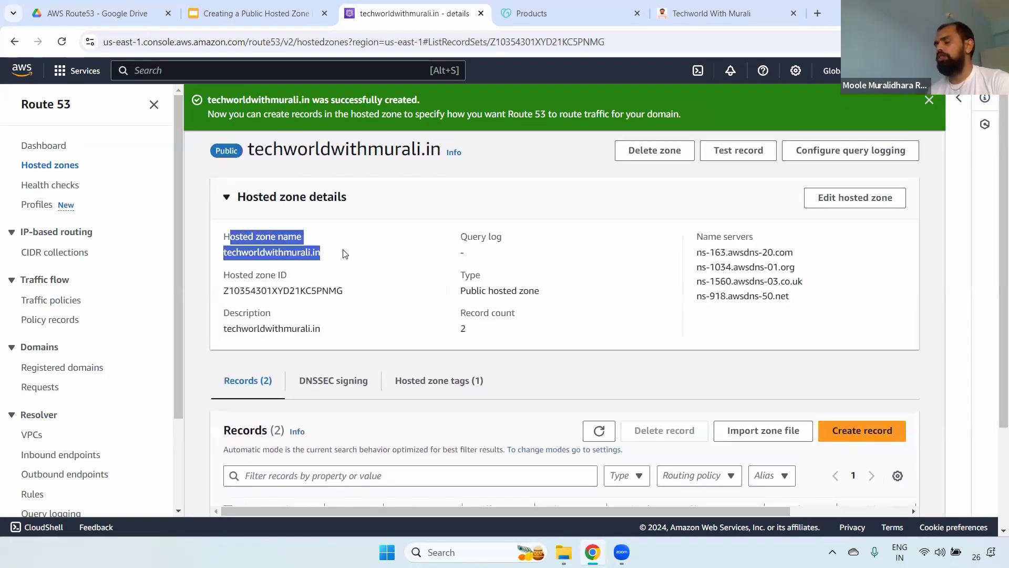
{"action": "left_click_drag", "start_coordinate": [468, 235], "coordinate": [503, 252]}
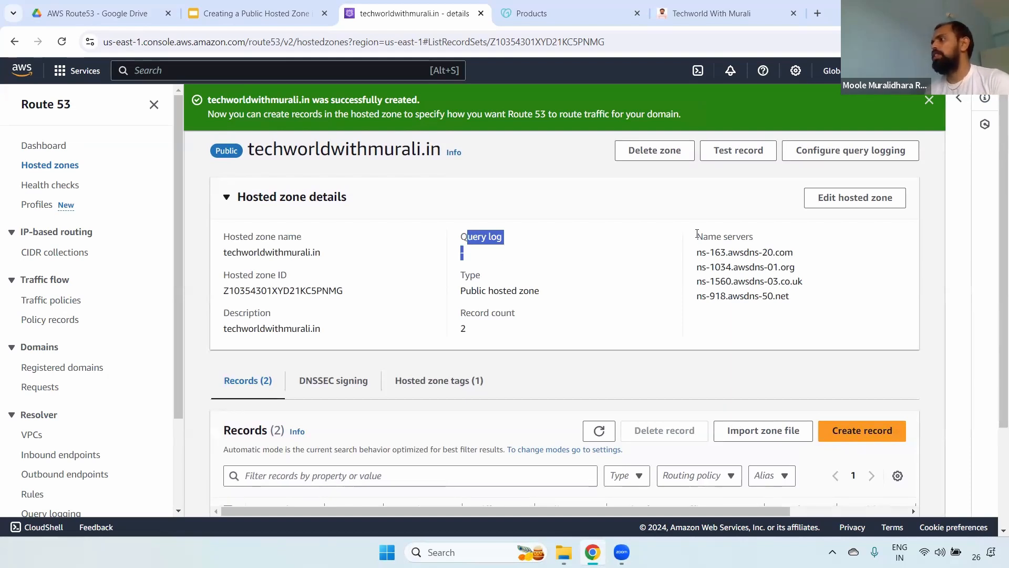
{"action": "left_click_drag", "start_coordinate": [696, 236], "coordinate": [783, 314]}
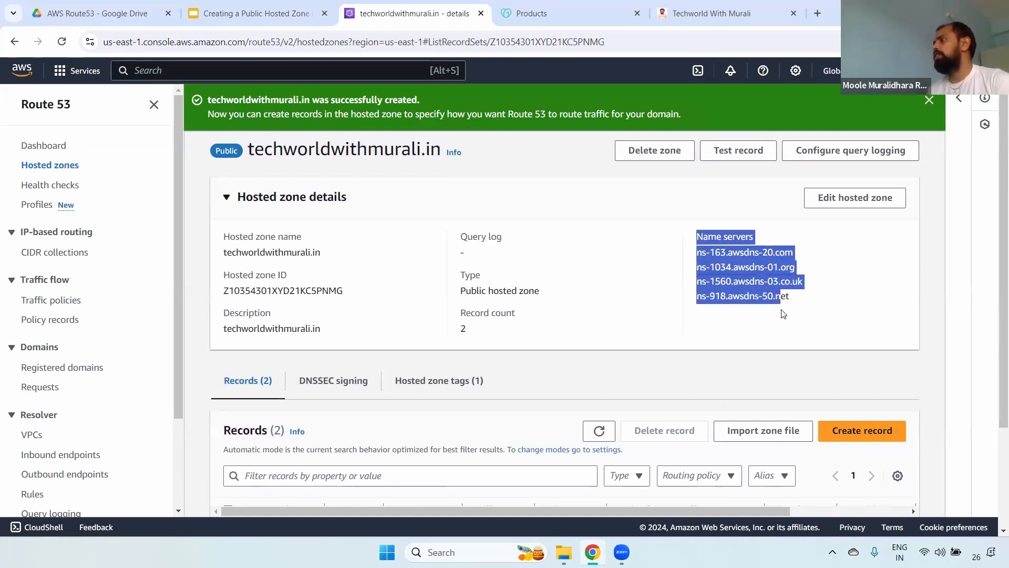
{"action": "double_click", "coordinate": [721, 266]}
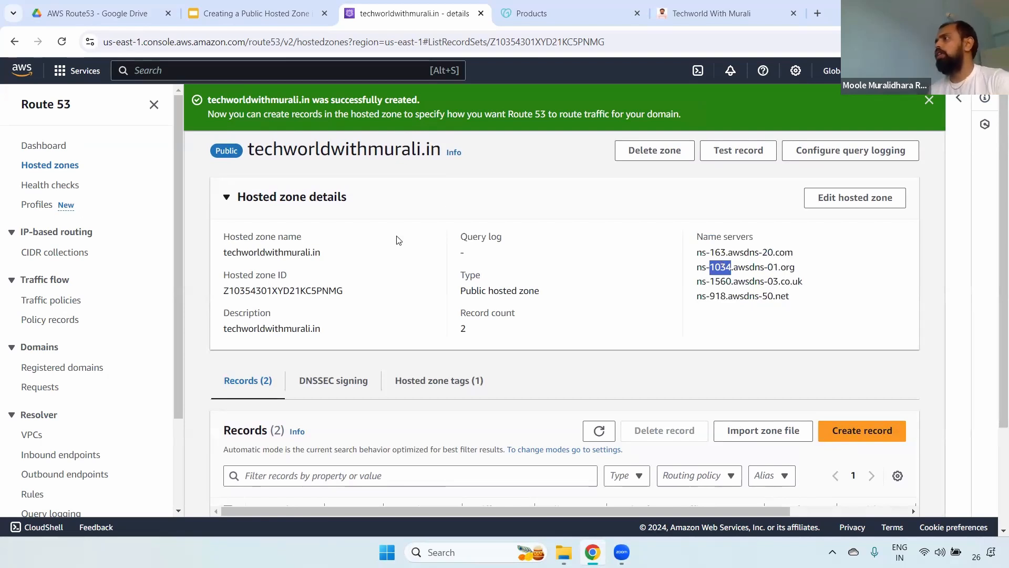
{"action": "left_click", "coordinate": [928, 100]}
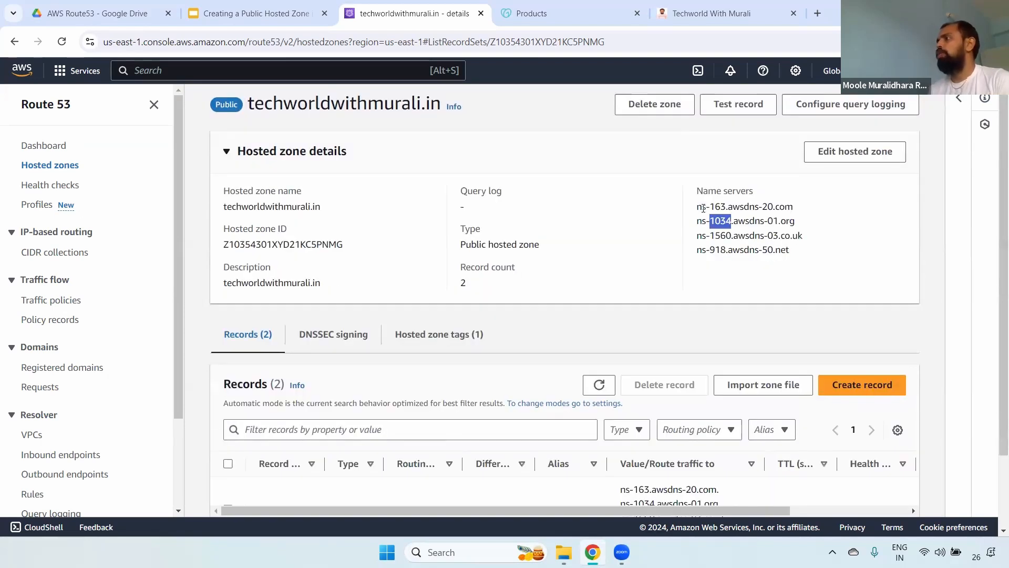
{"action": "left_click_drag", "start_coordinate": [701, 209], "coordinate": [824, 251]}
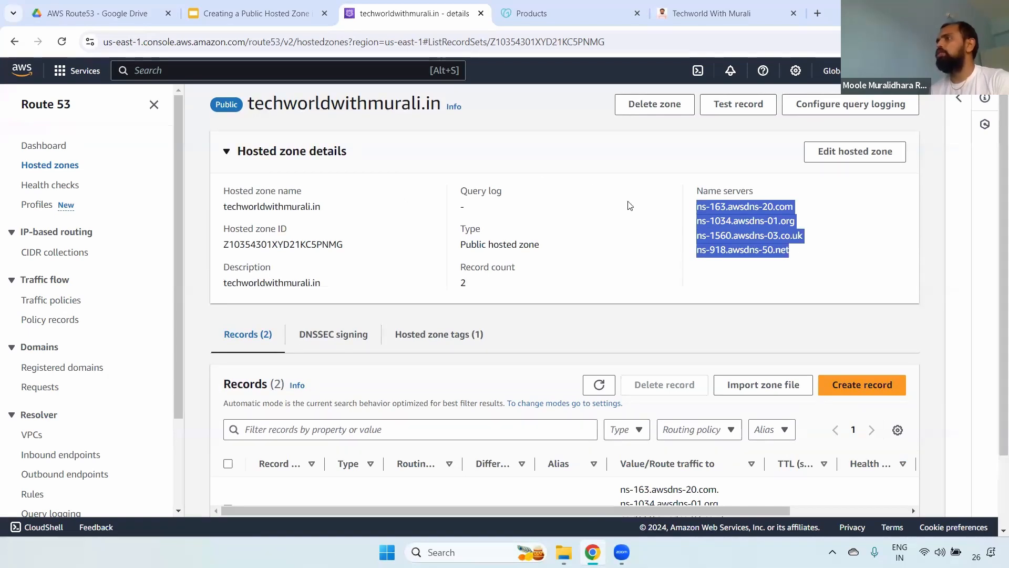
Review the hosted zone's title, zone ID, type, description and record count
{"action": "double_click", "coordinate": [288, 107]}
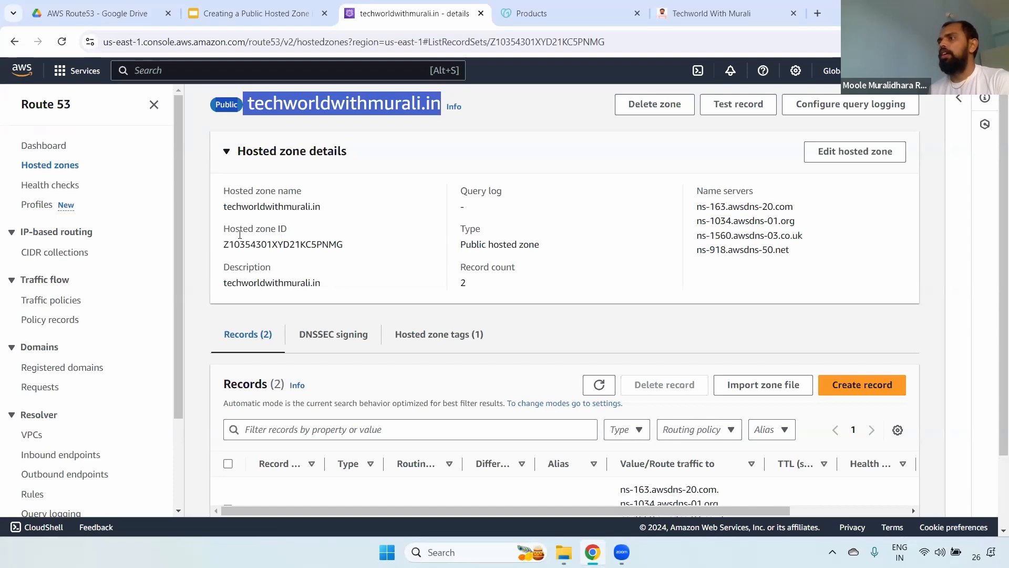
{"action": "left_click_drag", "start_coordinate": [223, 229], "coordinate": [350, 245]}
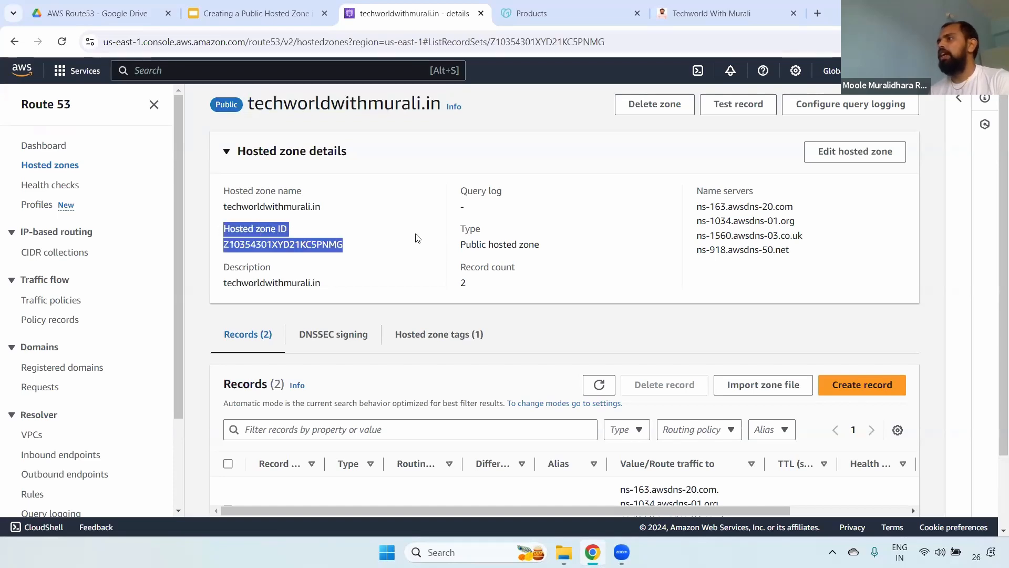
{"action": "left_click_drag", "start_coordinate": [467, 228], "coordinate": [563, 252]}
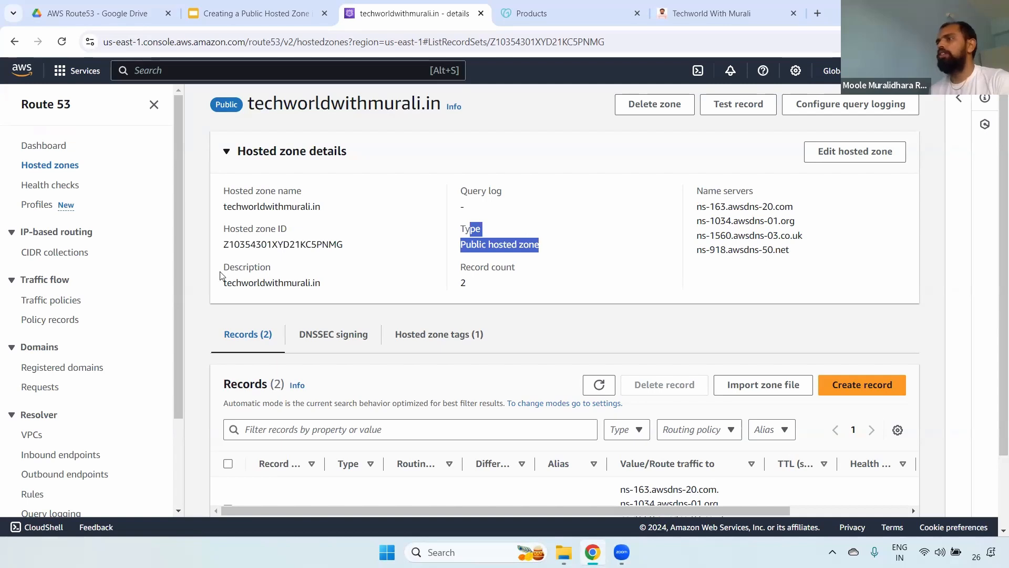
{"action": "left_click_drag", "start_coordinate": [220, 271], "coordinate": [336, 286]}
{"action": "left_click_drag", "start_coordinate": [462, 269], "coordinate": [473, 292]}
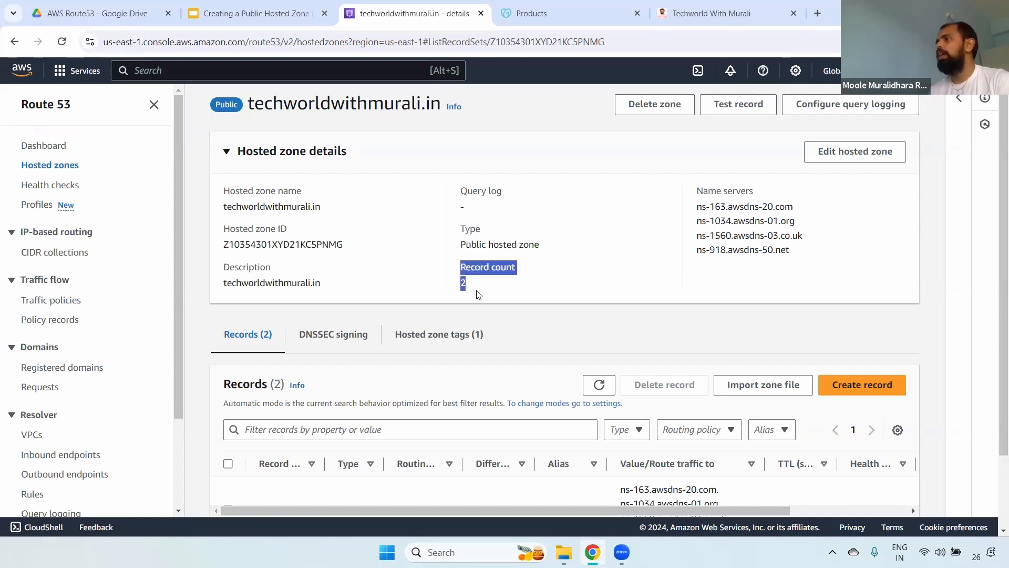
Widen the Record name column in the zone's records and examine the NS and SOA records
{"action": "scroll", "coordinate": [473, 292], "scroll_direction": "down", "scroll_amount": 2}
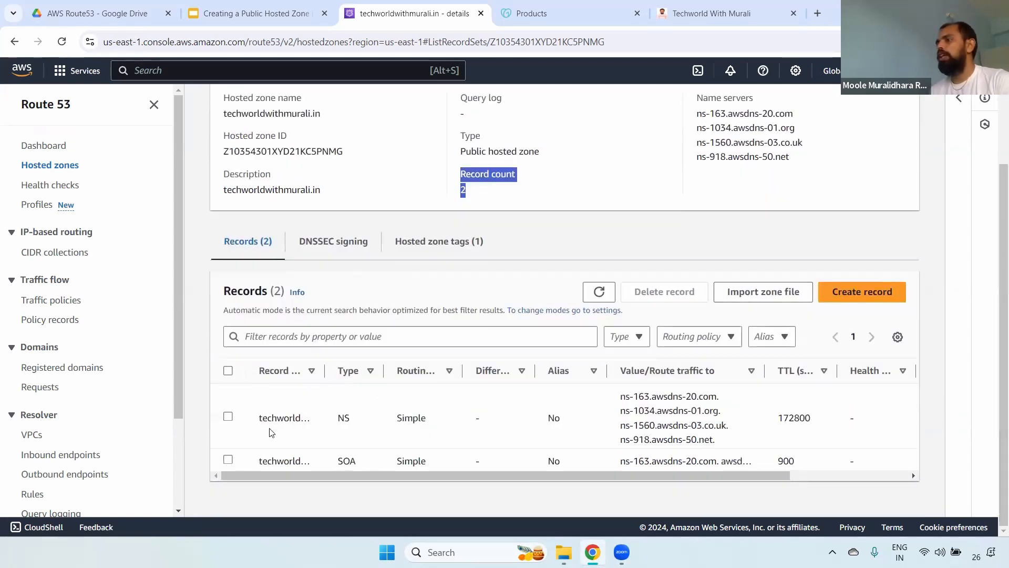
{"action": "left_click_drag", "start_coordinate": [324, 370], "coordinate": [384, 370]}
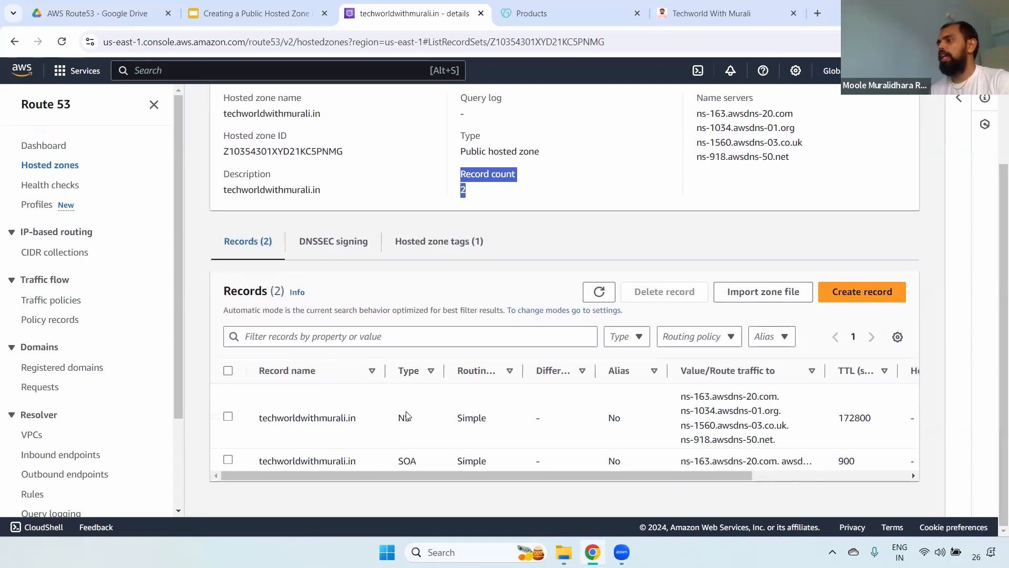
{"action": "double_click", "coordinate": [403, 418]}
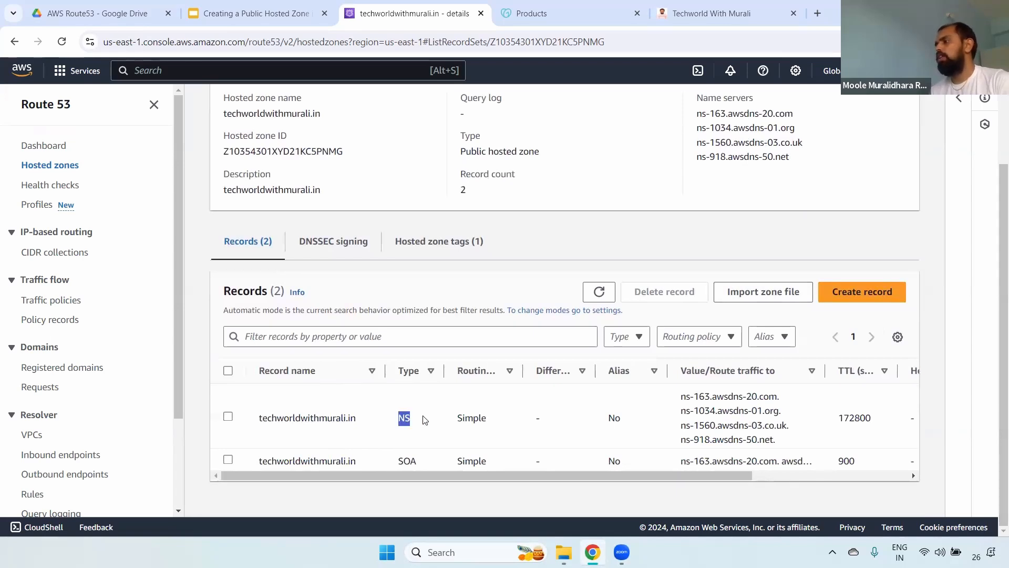
{"action": "left_click_drag", "start_coordinate": [674, 400], "coordinate": [758, 448]}
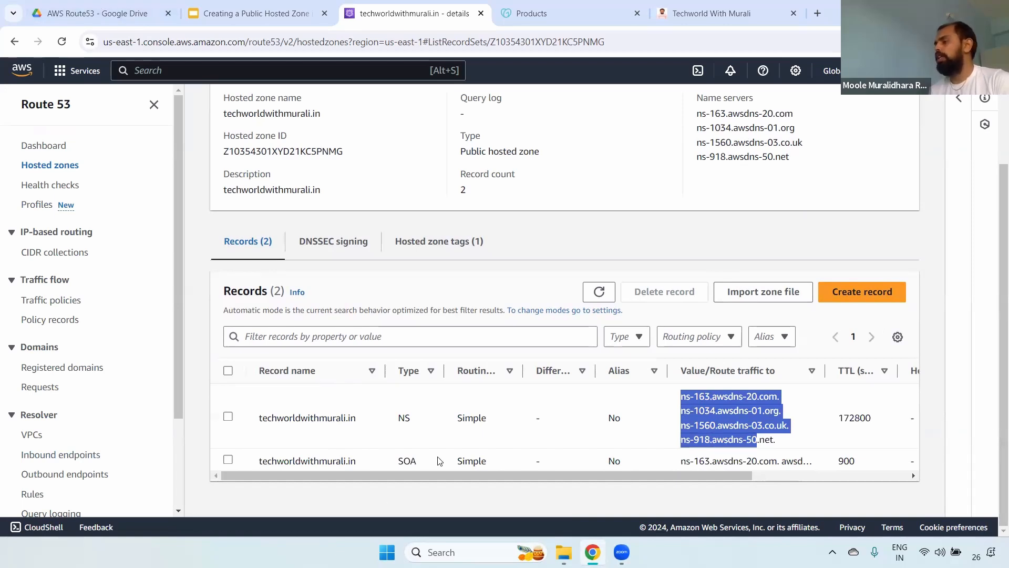
{"action": "double_click", "coordinate": [407, 461]}
{"action": "left_click_drag", "start_coordinate": [474, 474], "coordinate": [400, 475]}
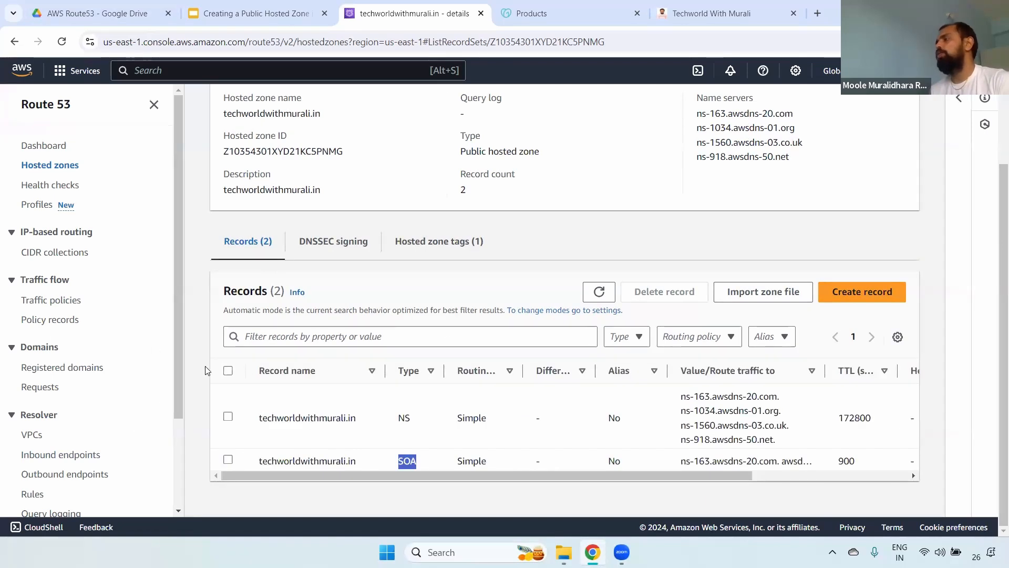
Edit the techworldwithmurali.in NS record to a TTL of 1 minute (60 seconds), save it, and close the notice and record details
{"action": "left_click", "coordinate": [293, 437]}
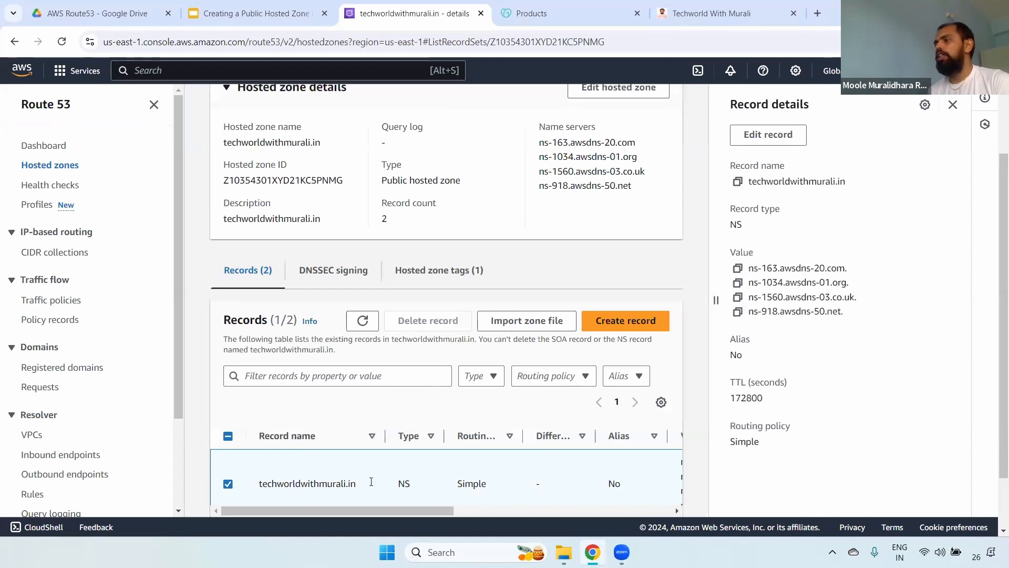
{"action": "left_click", "coordinate": [768, 135]}
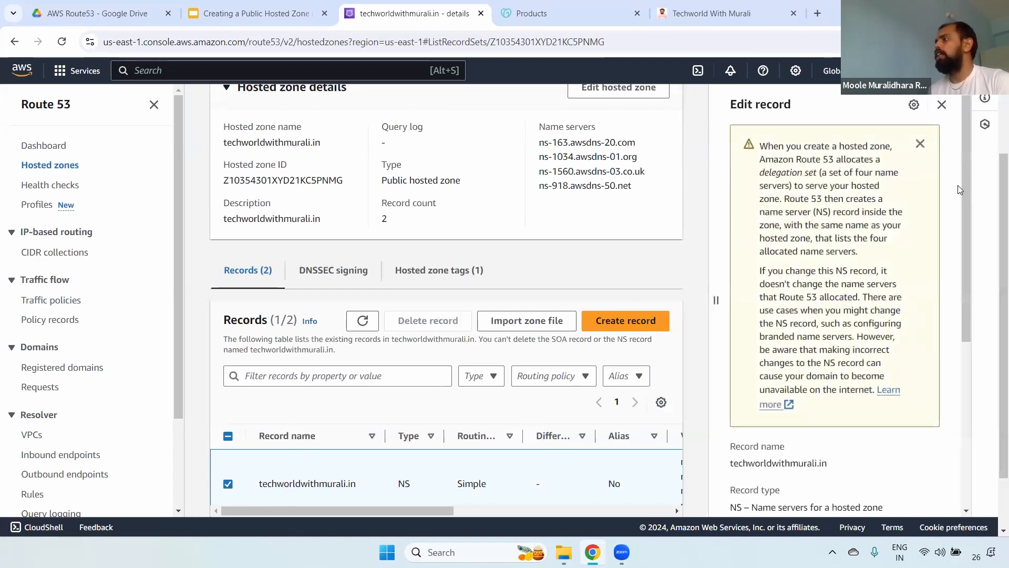
{"action": "left_click_drag", "start_coordinate": [970, 182], "coordinate": [995, 382]}
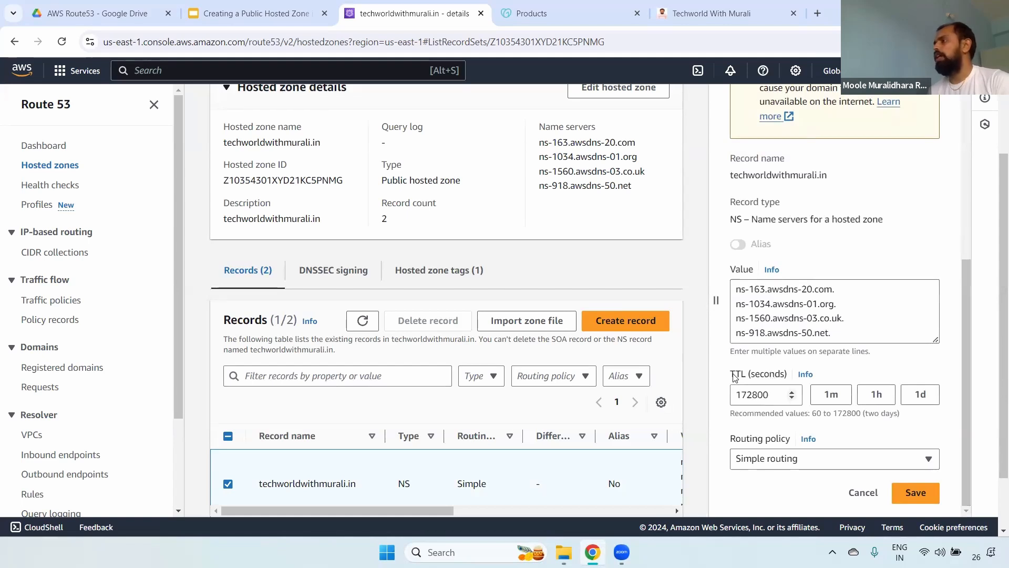
{"action": "left_click", "coordinate": [832, 394]}
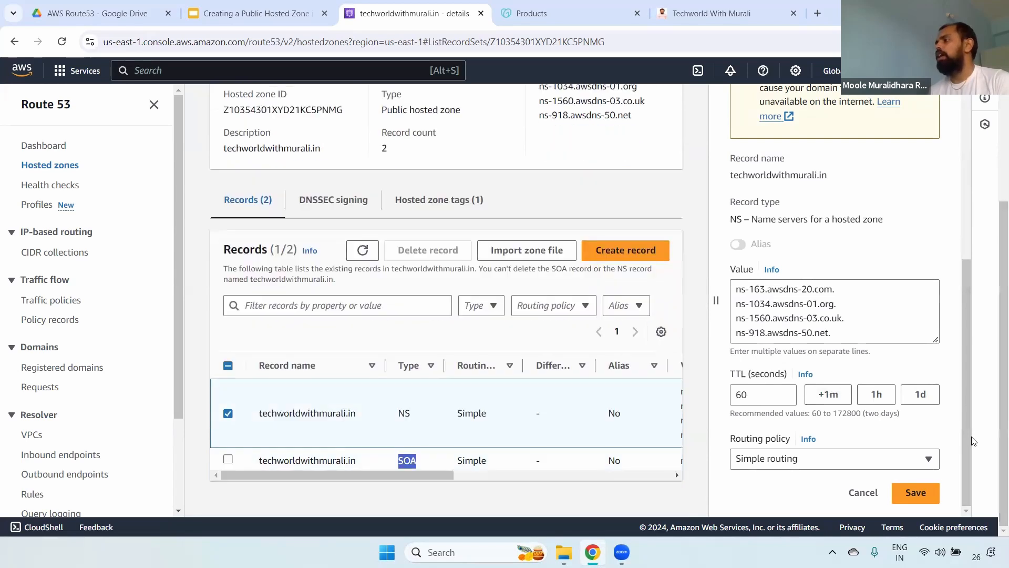
{"action": "left_click", "coordinate": [915, 493]}
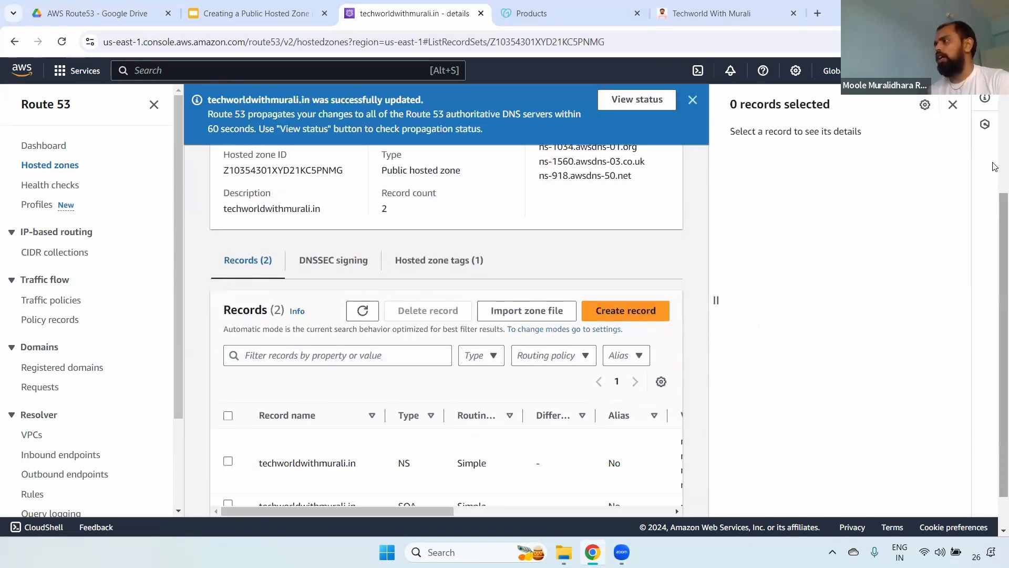
{"action": "scroll", "coordinate": [995, 166], "scroll_direction": "up", "scroll_amount": 4}
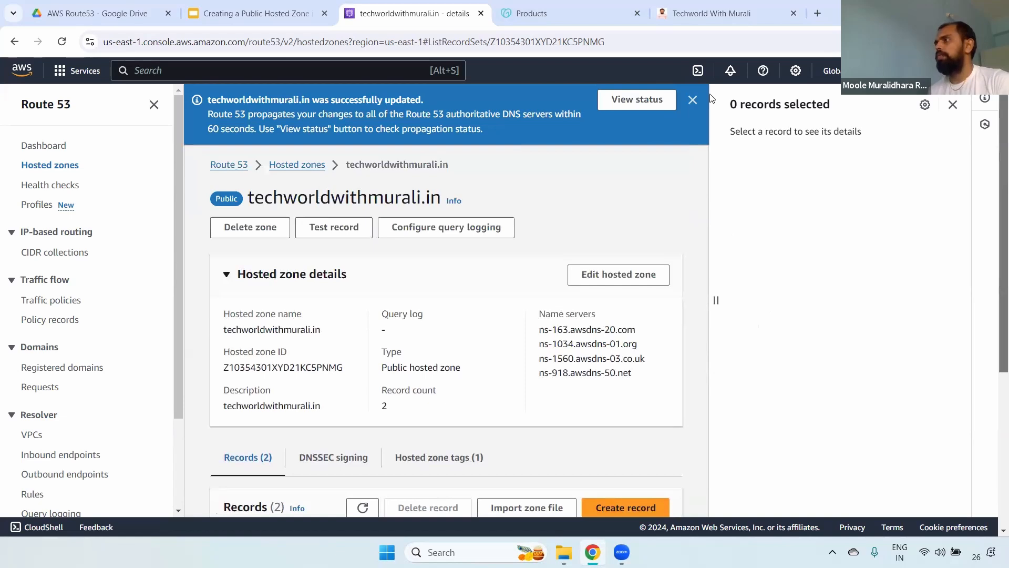
{"action": "left_click", "coordinate": [693, 100]}
{"action": "left_click", "coordinate": [953, 104]}
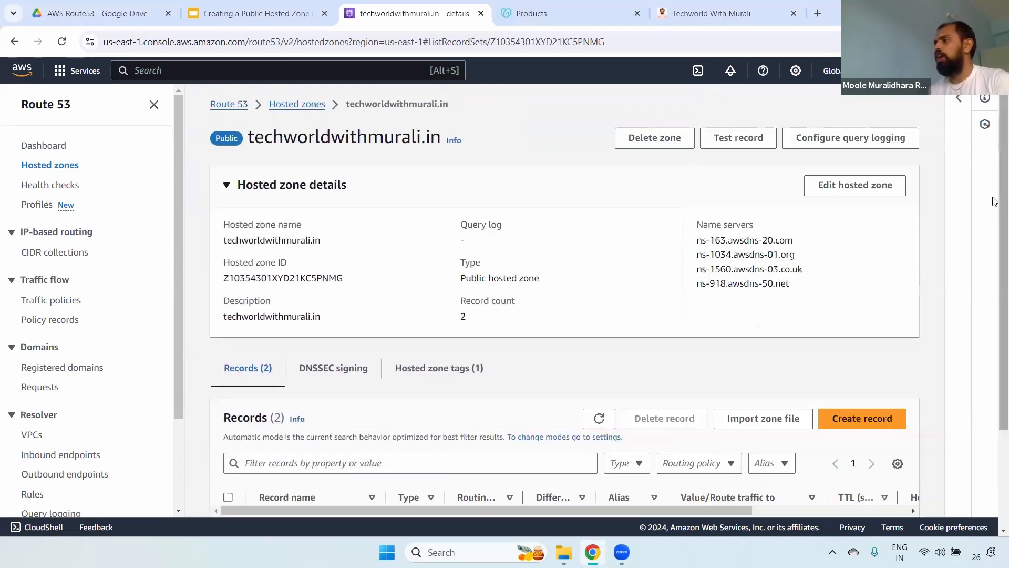
Review the NS record's name, type, TTL and name server values in the hosted zone's records
{"action": "scroll", "coordinate": [995, 195], "scroll_direction": "down", "scroll_amount": 2}
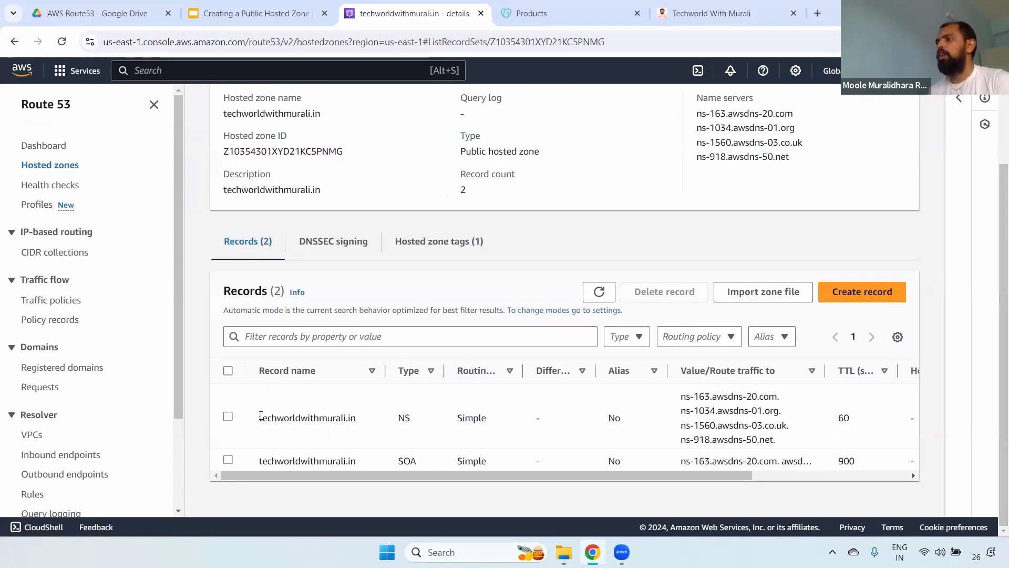
{"action": "left_click_drag", "start_coordinate": [259, 417], "coordinate": [373, 419]}
{"action": "left_click", "coordinate": [408, 418]}
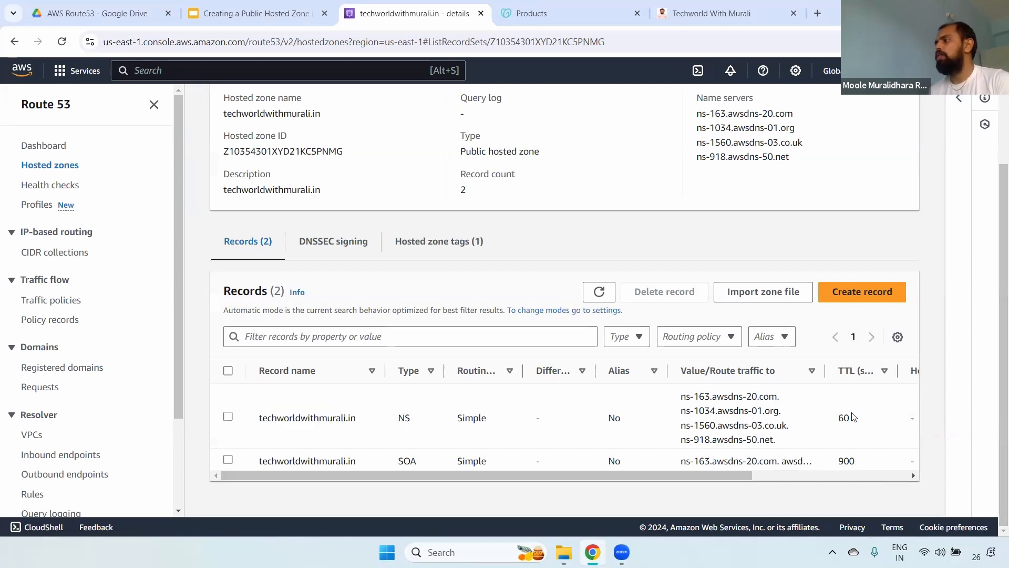
{"action": "left_click_drag", "start_coordinate": [933, 364], "coordinate": [933, 364]}
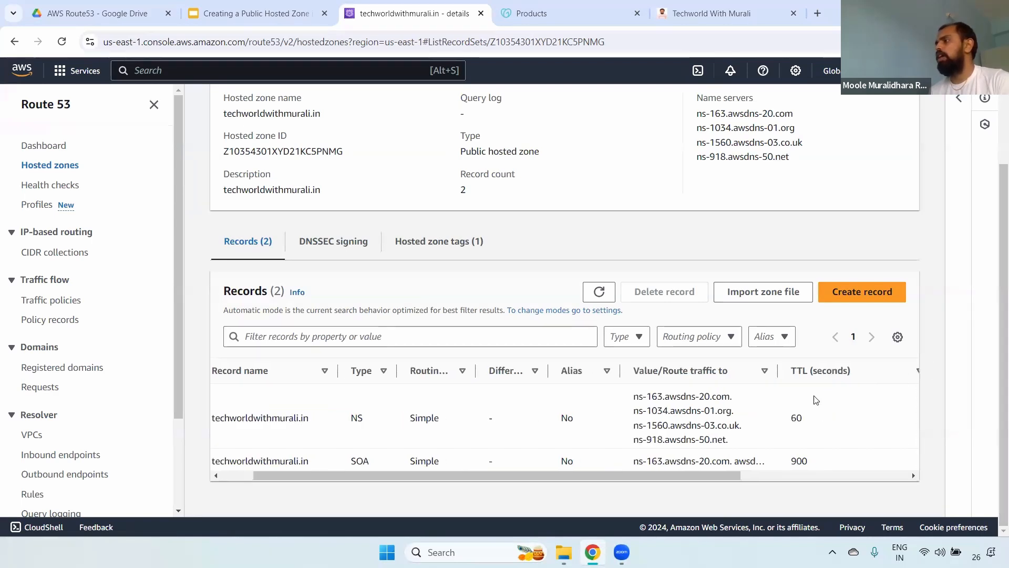
{"action": "left_click_drag", "start_coordinate": [792, 417], "coordinate": [813, 421]}
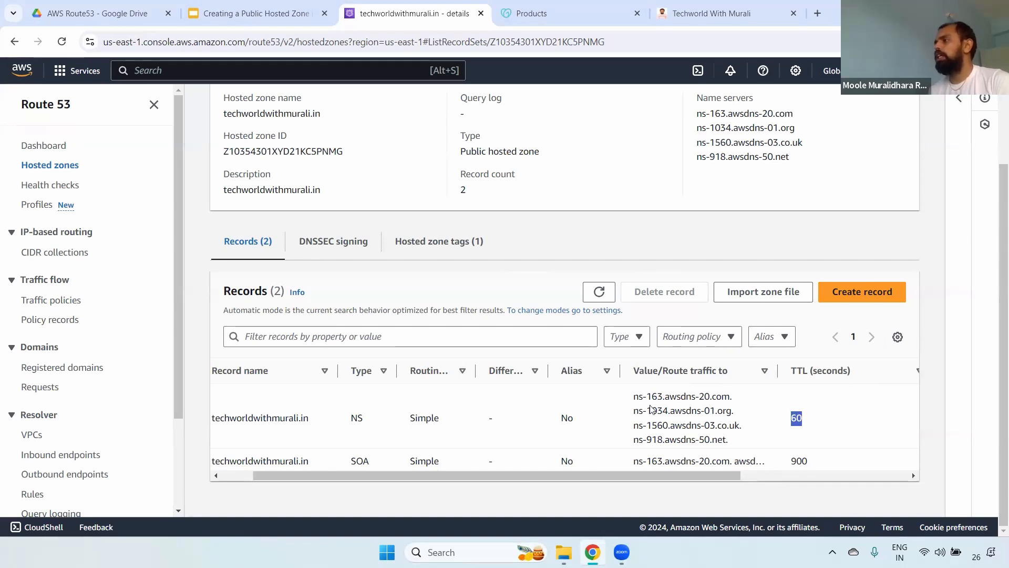
{"action": "left_click_drag", "start_coordinate": [659, 403], "coordinate": [750, 444]}
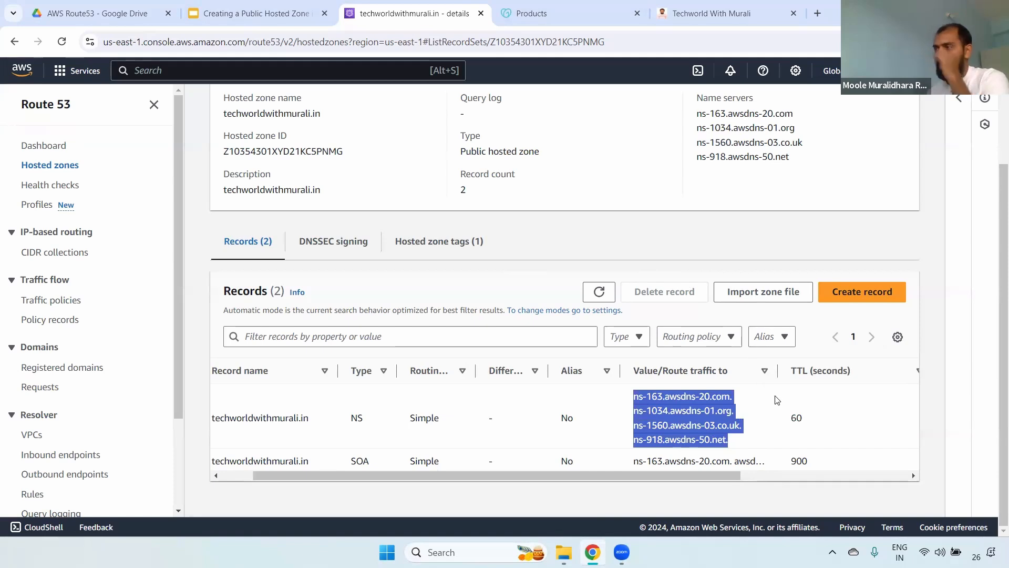
{"action": "left_click", "coordinate": [689, 252]}
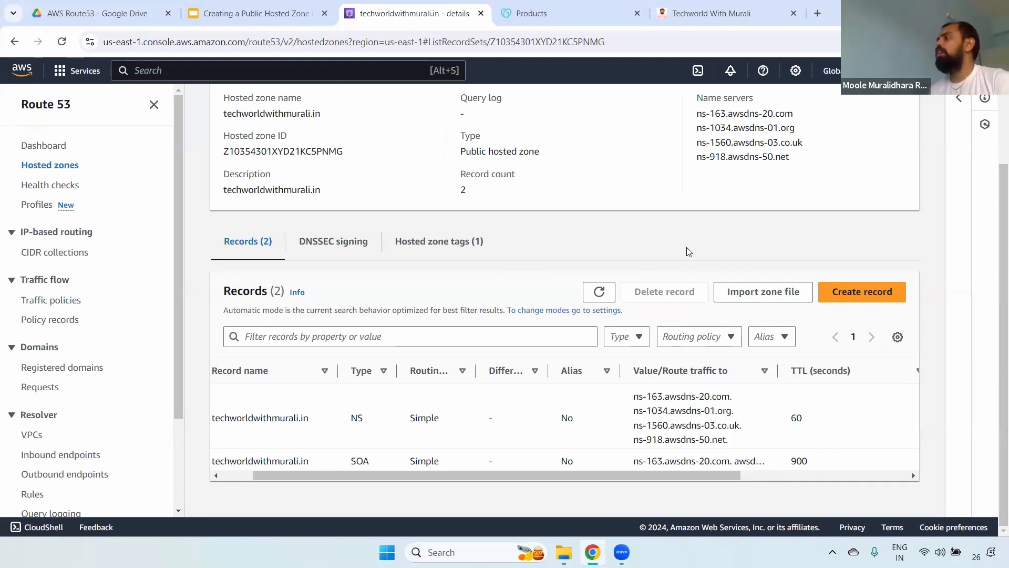
{"action": "left_click_drag", "start_coordinate": [1000, 263], "coordinate": [995, 371]}
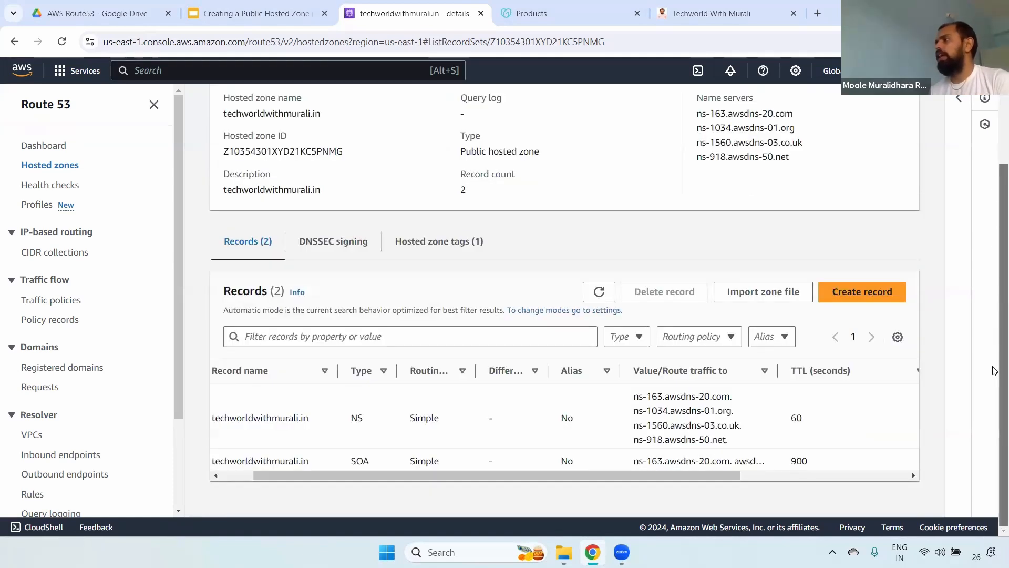
{"action": "left_click_drag", "start_coordinate": [469, 477], "coordinate": [436, 476]}
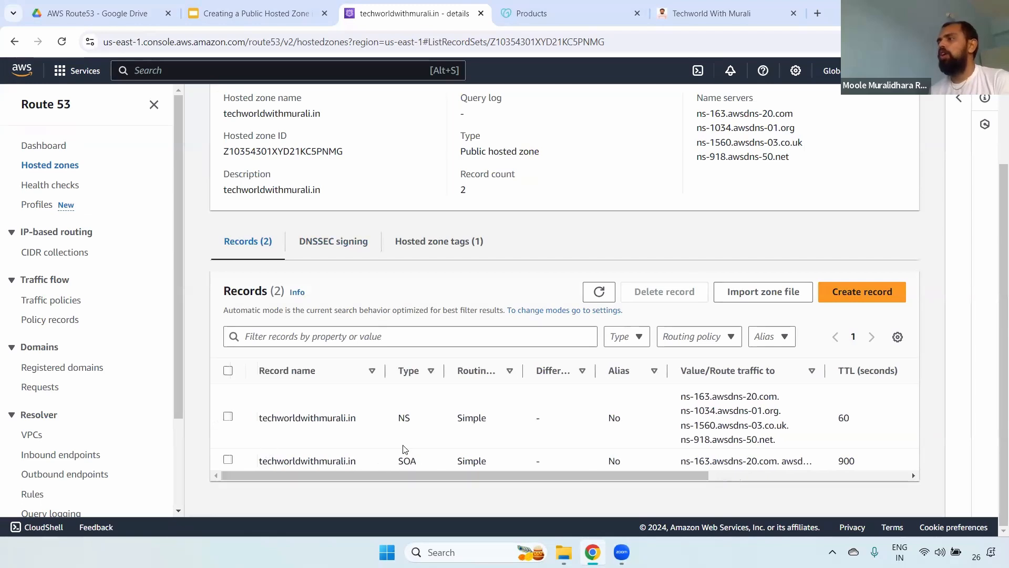
Copy the NS record's values, switch to GoDaddy, and open the nameserver settings in DNS management for techworldwithmurali.in
{"action": "left_click_drag", "start_coordinate": [682, 398], "coordinate": [773, 439]}
{"action": "key", "text": "ctrl+c"}
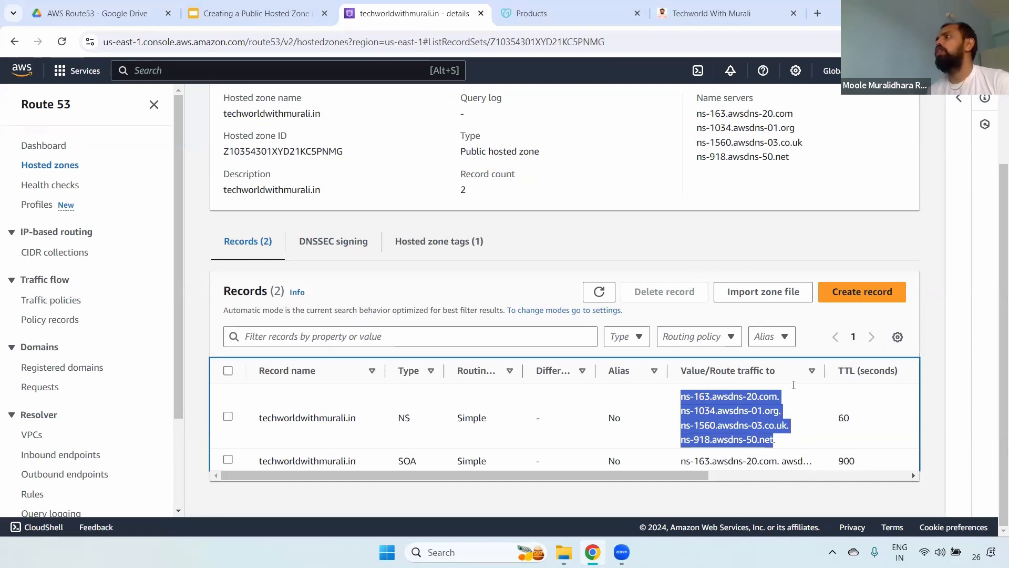
{"action": "key", "text": "ctrl+Tab"}
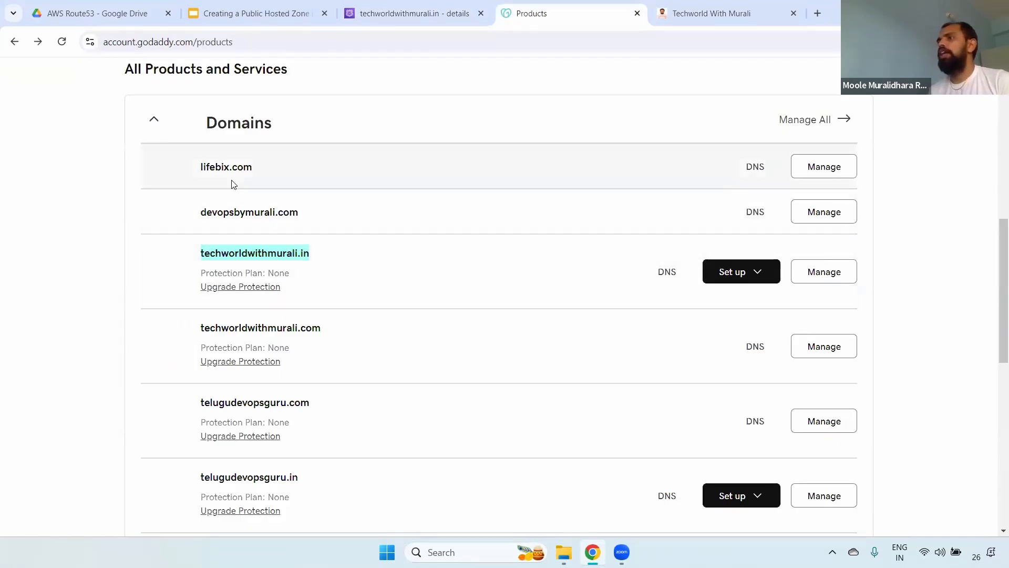
{"action": "double_click", "coordinate": [221, 258]}
{"action": "left_click", "coordinate": [667, 273]}
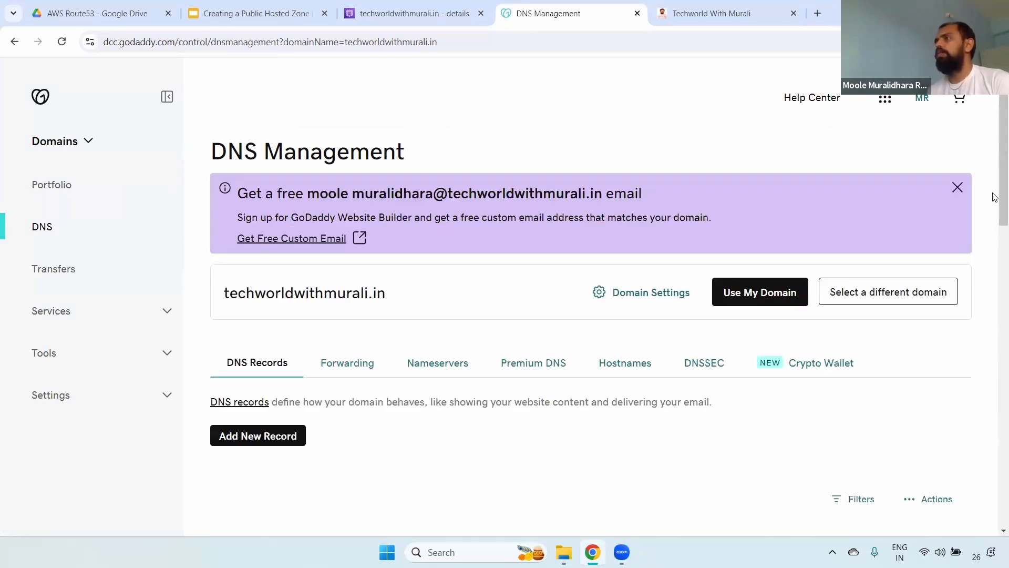
{"action": "scroll", "coordinate": [967, 200], "scroll_direction": "down", "scroll_amount": 3}
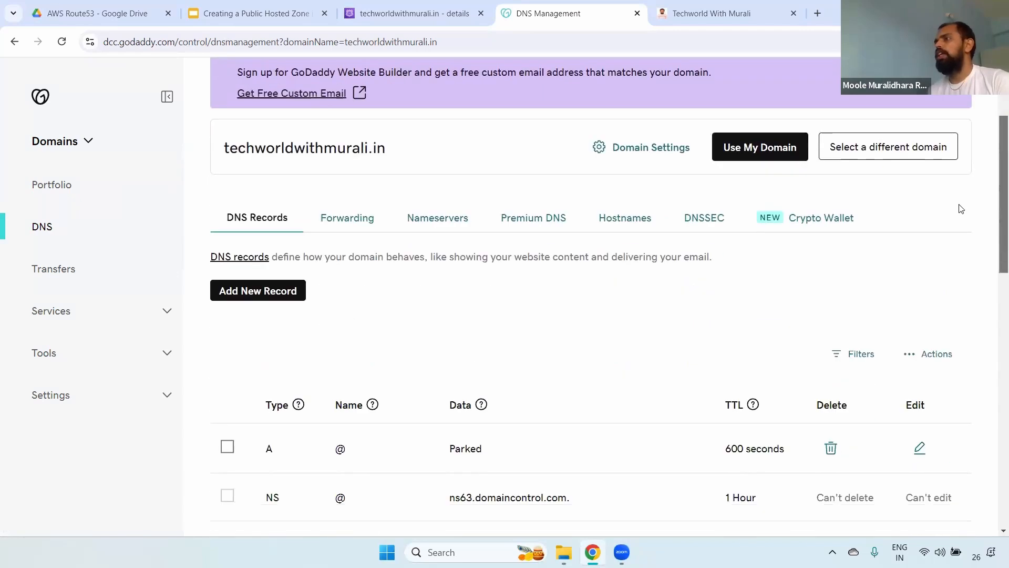
{"action": "left_click", "coordinate": [438, 187]}
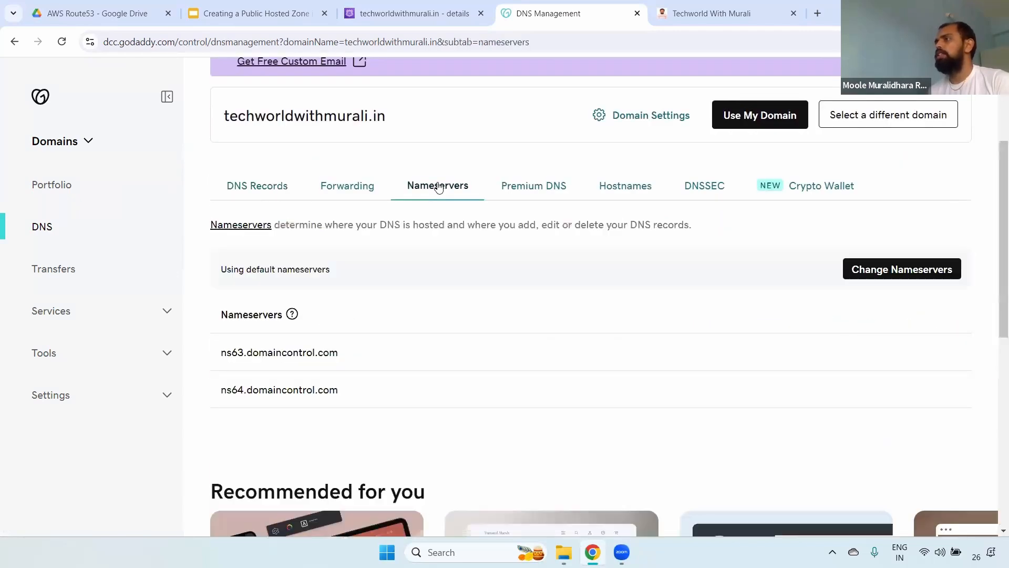
Compare GoDaddy's default nameservers for techworldwithmurali.in with the name servers listed in the Route 53 hosted zone
{"action": "left_click_drag", "start_coordinate": [215, 314], "coordinate": [382, 398]}
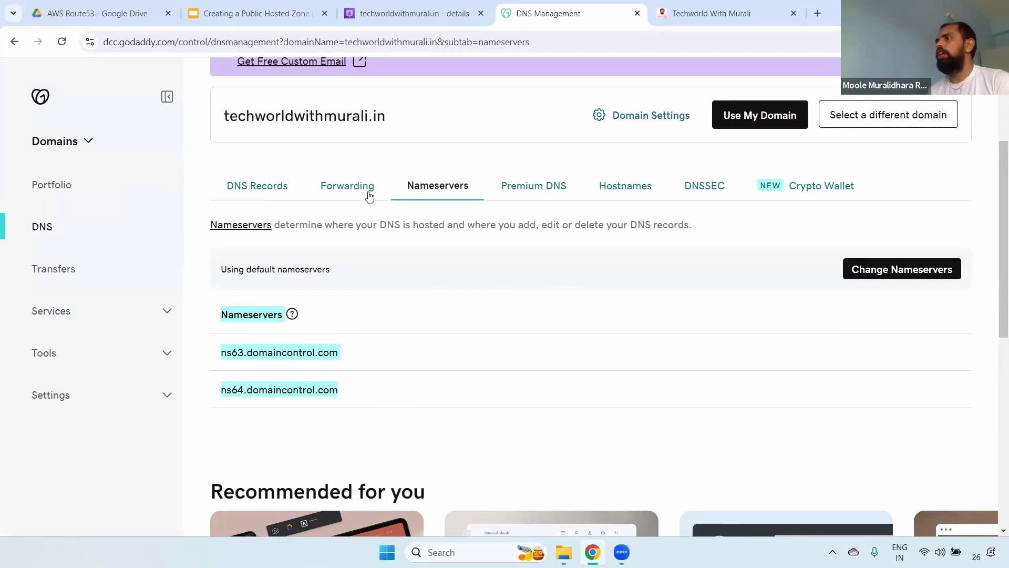
{"action": "left_click_drag", "start_coordinate": [223, 121], "coordinate": [416, 128]}
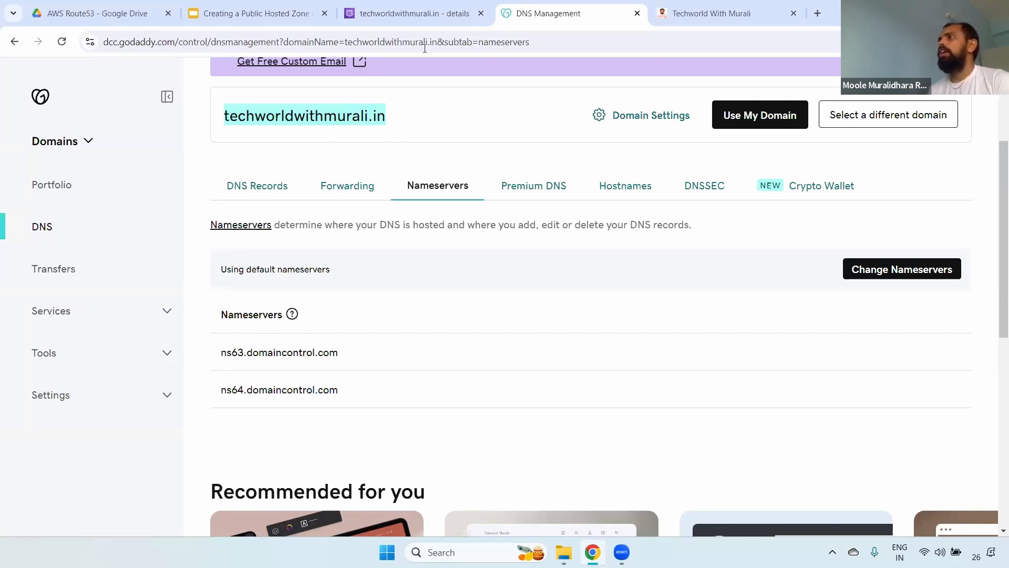
{"action": "left_click", "coordinate": [415, 14]}
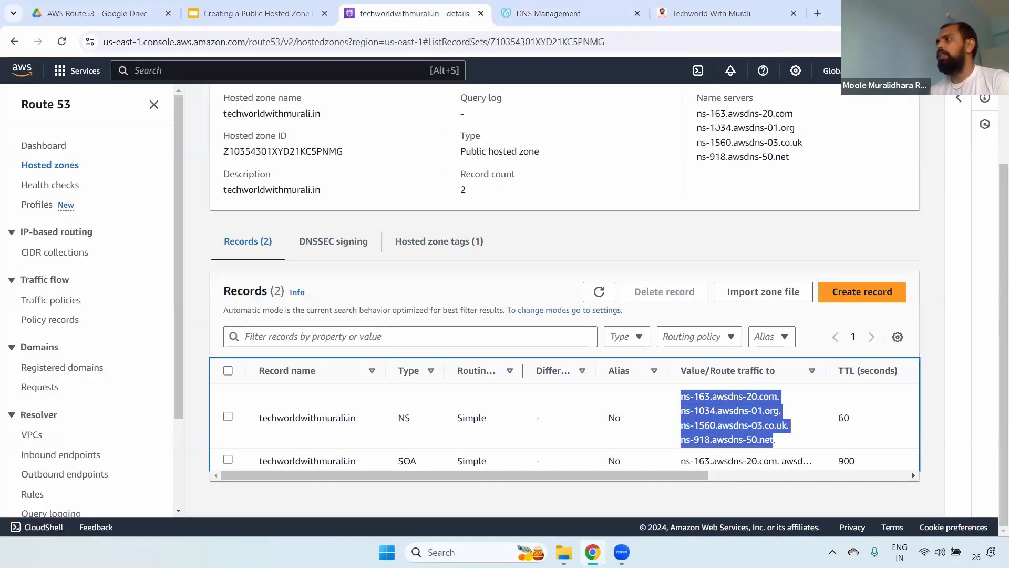
{"action": "left_click_drag", "start_coordinate": [712, 105], "coordinate": [804, 164]}
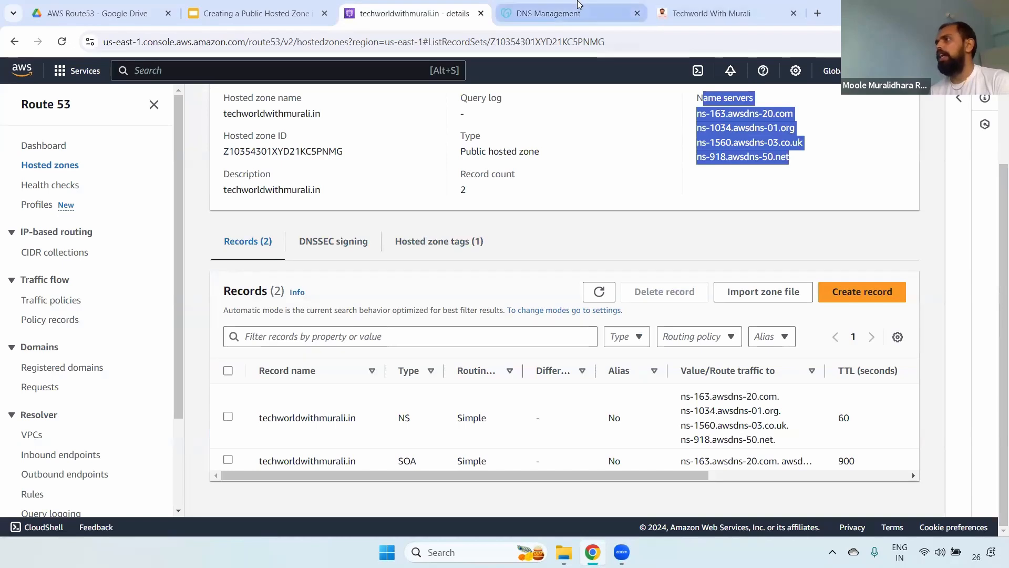
Return to GoDaddy, start changing the nameservers of techworldwithmurali.in, and choose to use own nameservers
{"action": "left_click", "coordinate": [548, 13]}
{"action": "left_click", "coordinate": [908, 268]}
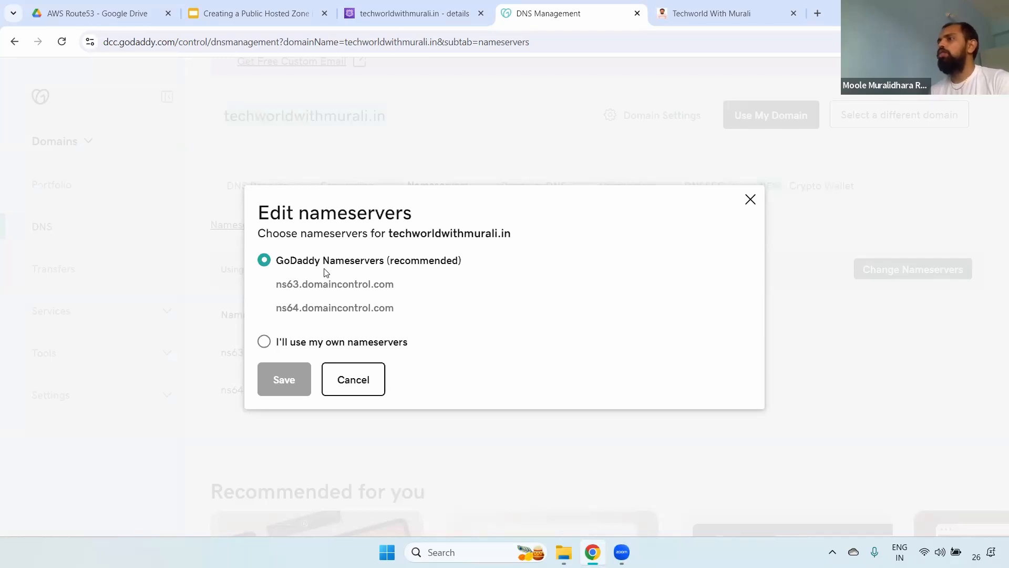
{"action": "left_click", "coordinate": [264, 341]}
Copy the first name server from the Route 53 hosted zone and enter ns-163.awsdns-20.com as nameserver 1 in GoDaddy
{"action": "left_click", "coordinate": [410, 13]}
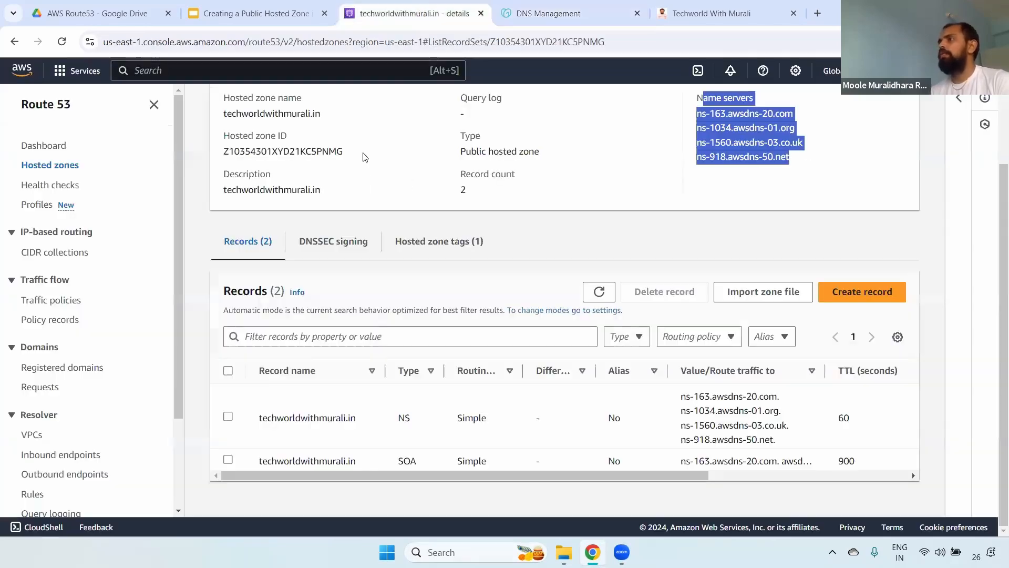
{"action": "left_click", "coordinate": [712, 113]}
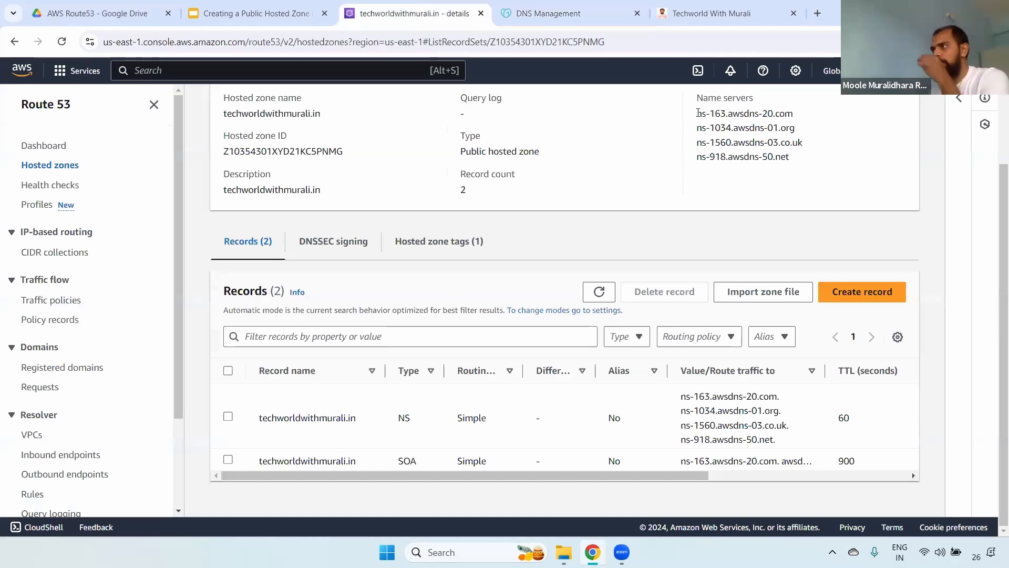
{"action": "left_click_drag", "start_coordinate": [698, 114], "coordinate": [793, 114]}
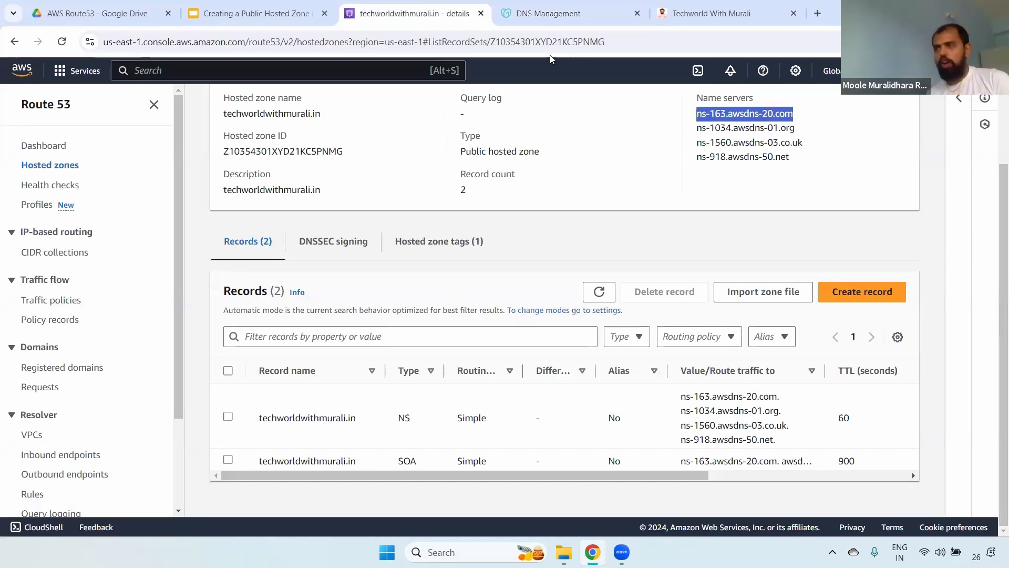
{"action": "key", "text": "ctrl+c"}
{"action": "left_click", "coordinate": [549, 13]}
{"action": "left_click", "coordinate": [344, 284]}
{"action": "key", "text": "ctrl+v"}
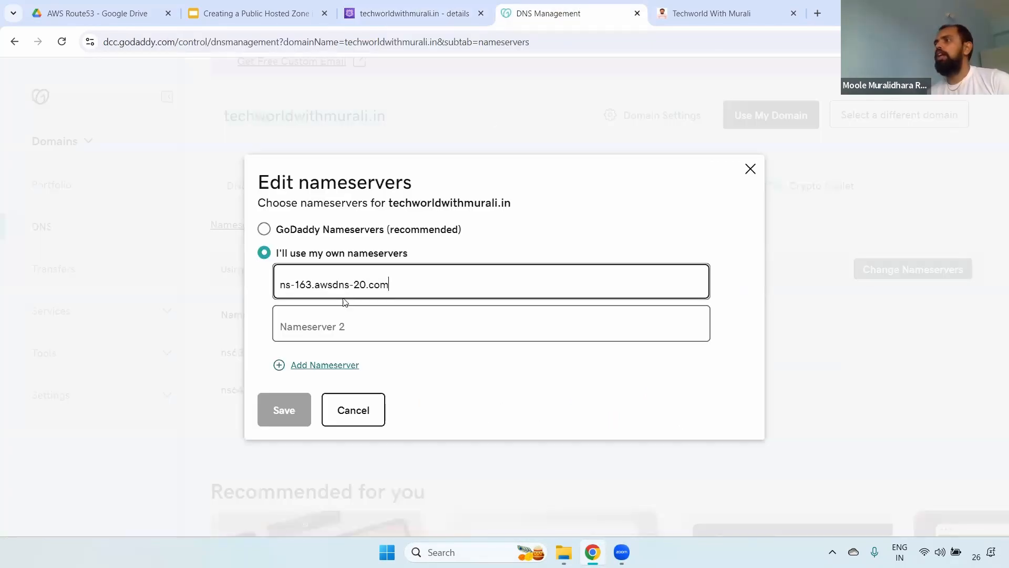
Copy the second Route 53 name server and enter ns-1034.awsdns-01.org as nameserver 2 in GoDaddy
{"action": "left_click", "coordinate": [422, 6]}
{"action": "left_click_drag", "start_coordinate": [697, 127], "coordinate": [800, 132]}
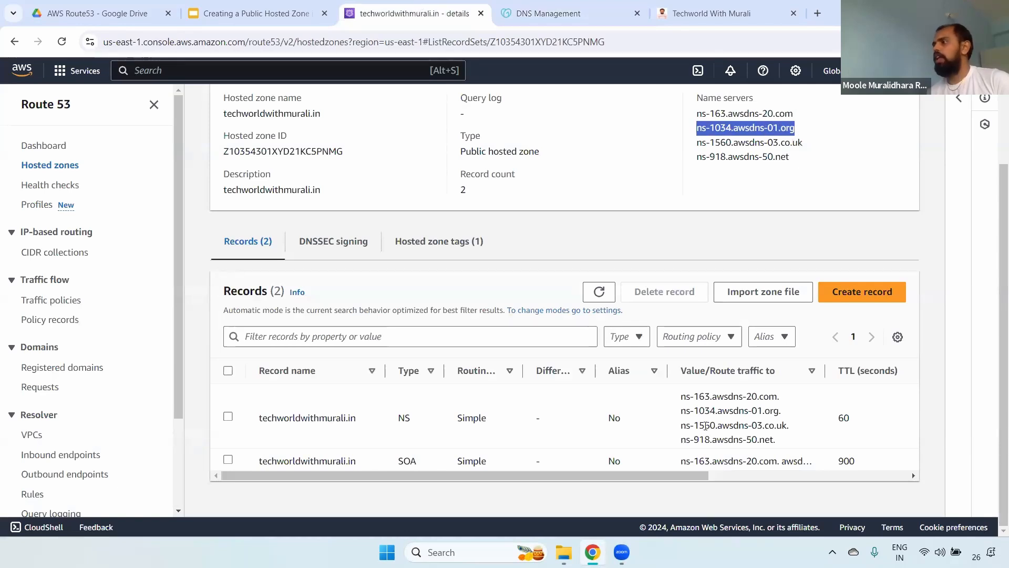
{"action": "left_click", "coordinate": [548, 14]}
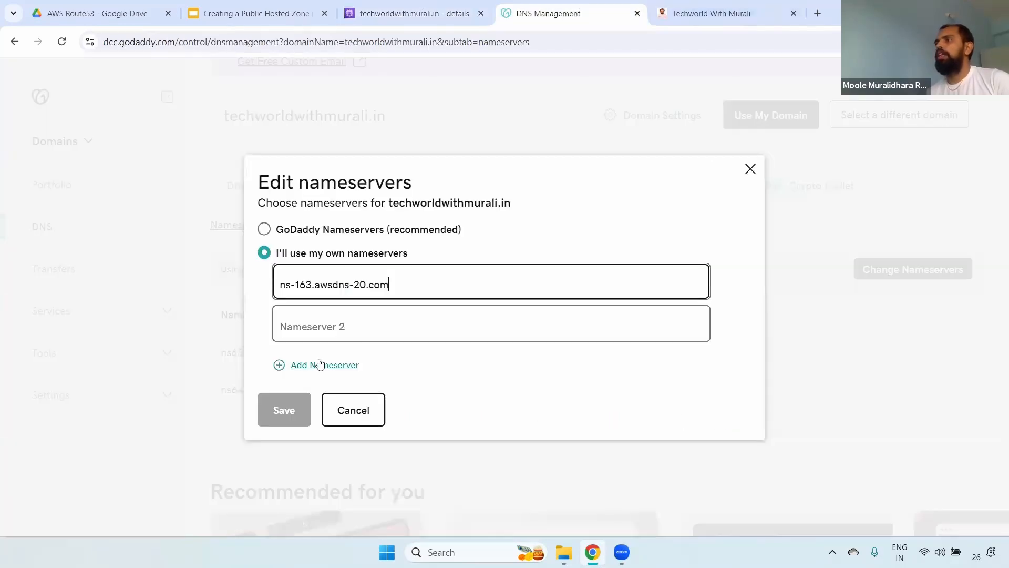
{"action": "left_click", "coordinate": [336, 327]}
{"action": "key", "text": "ctrl+v"}
Add a third nameserver entry in GoDaddy and fill it with ns-1560.awsdns-03.co.uk copied from the Route 53 hosted zone
{"action": "left_click", "coordinate": [318, 364]}
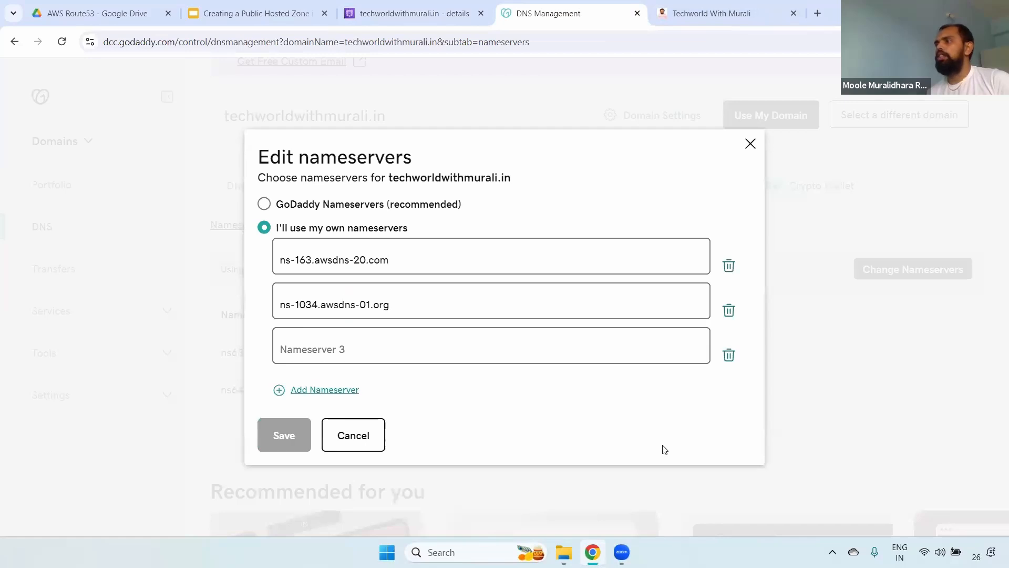
{"action": "left_click", "coordinate": [455, 6]}
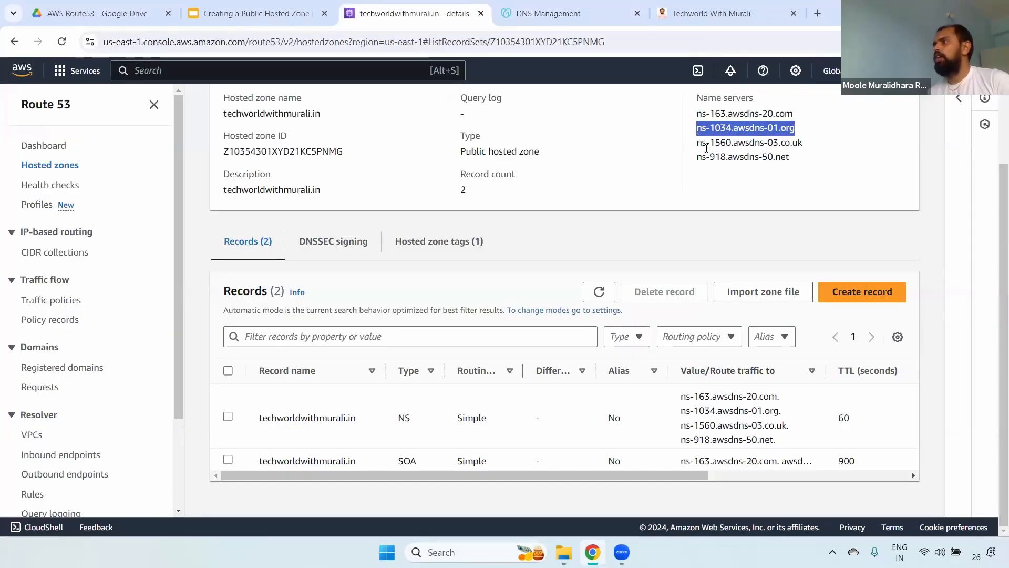
{"action": "left_click_drag", "start_coordinate": [698, 142], "coordinate": [806, 149]}
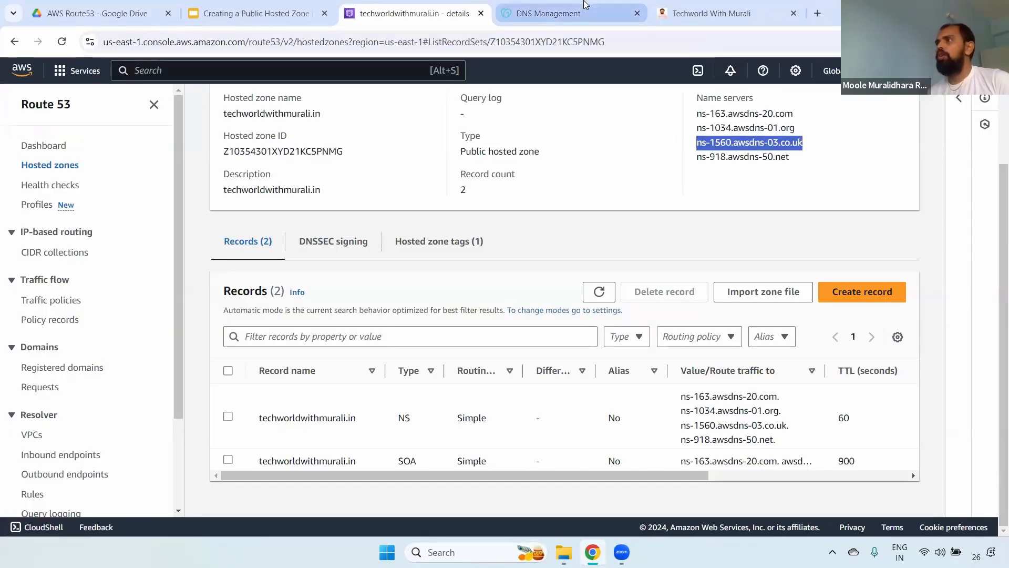
{"action": "left_click", "coordinate": [548, 13]}
{"action": "left_click", "coordinate": [335, 350]}
{"action": "key", "text": "ctrl+v"}
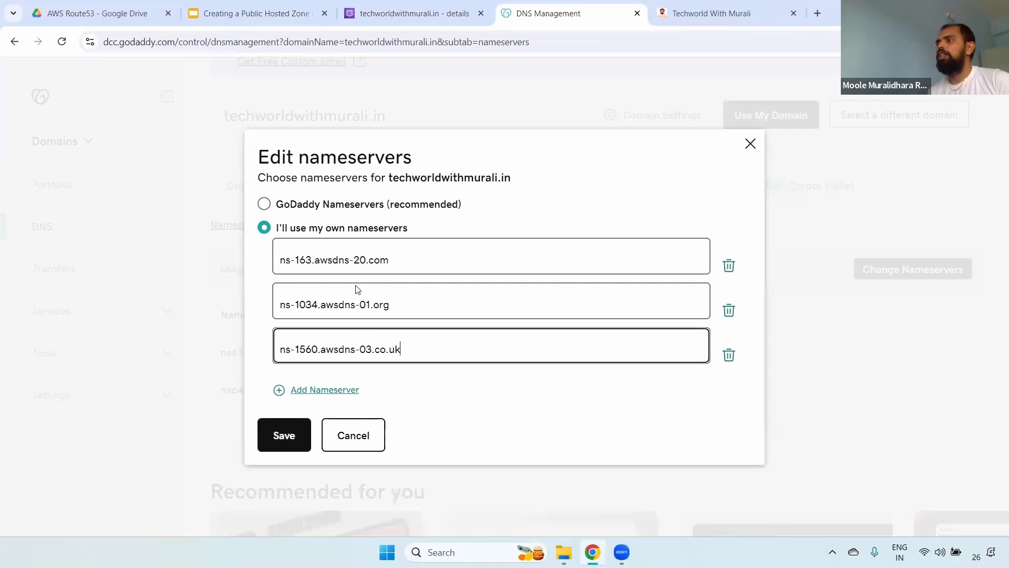
Add ns-918.awsdns-50.net from the Route 53 hosted zone as the fourth nameserver in GoDaddy, then save and consent to the nameserver update
{"action": "key", "text": "ctrl+shift+Tab"}
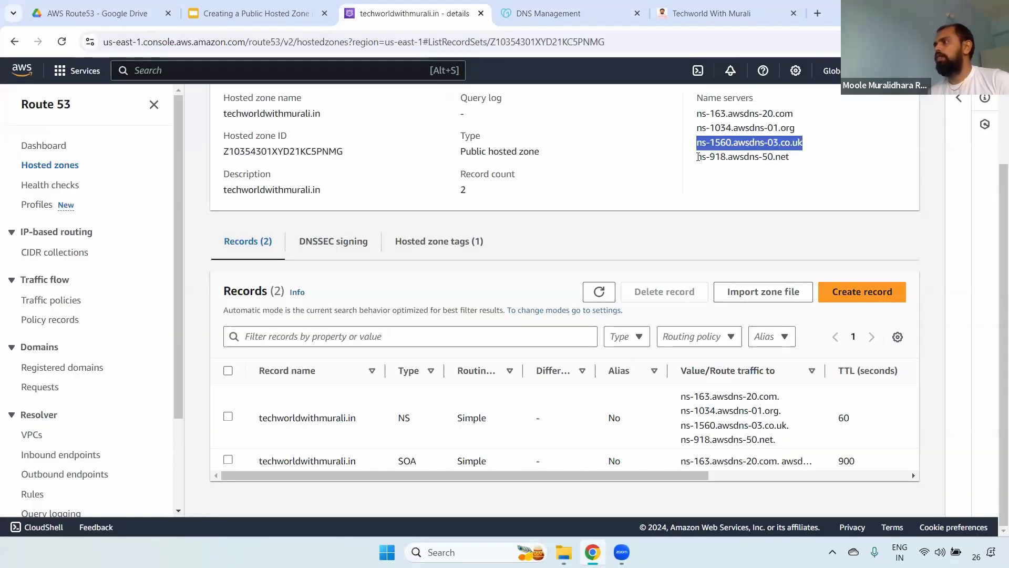
{"action": "left_click_drag", "start_coordinate": [697, 156], "coordinate": [790, 157]}
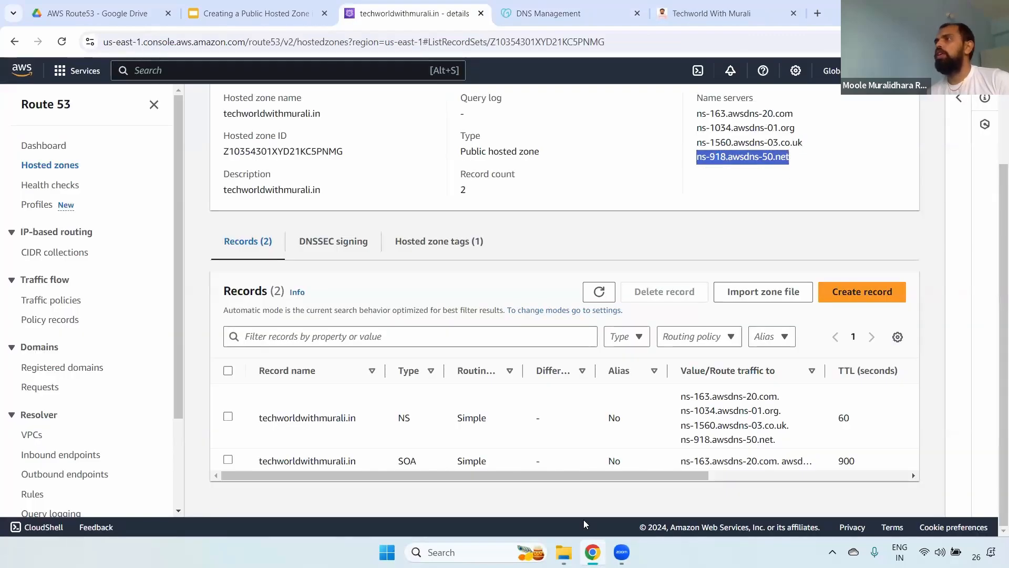
{"action": "key", "text": "ctrl+Tab"}
{"action": "left_click", "coordinate": [322, 388]}
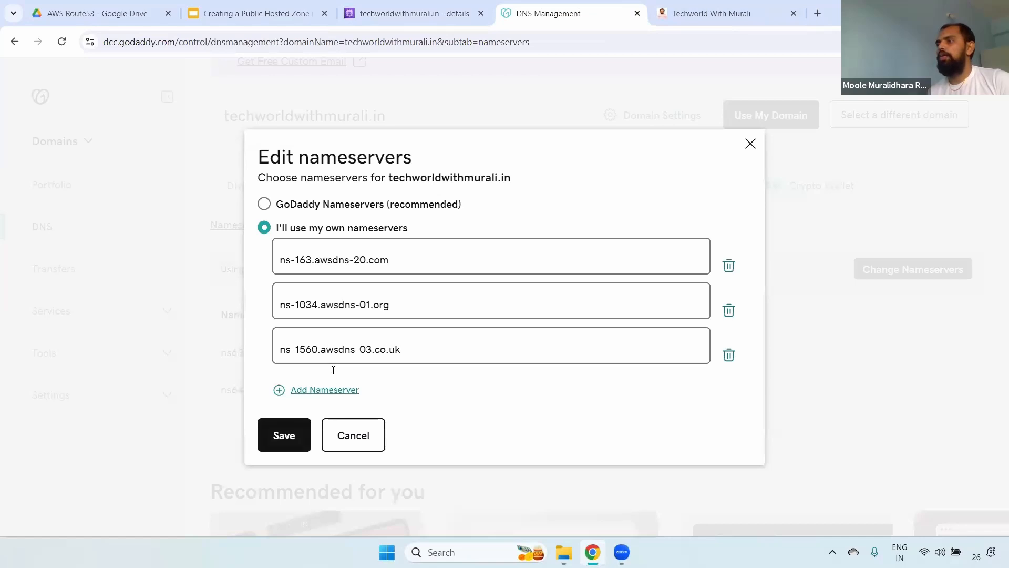
{"action": "key", "text": "ctrl+v"}
{"action": "left_click", "coordinate": [283, 458]}
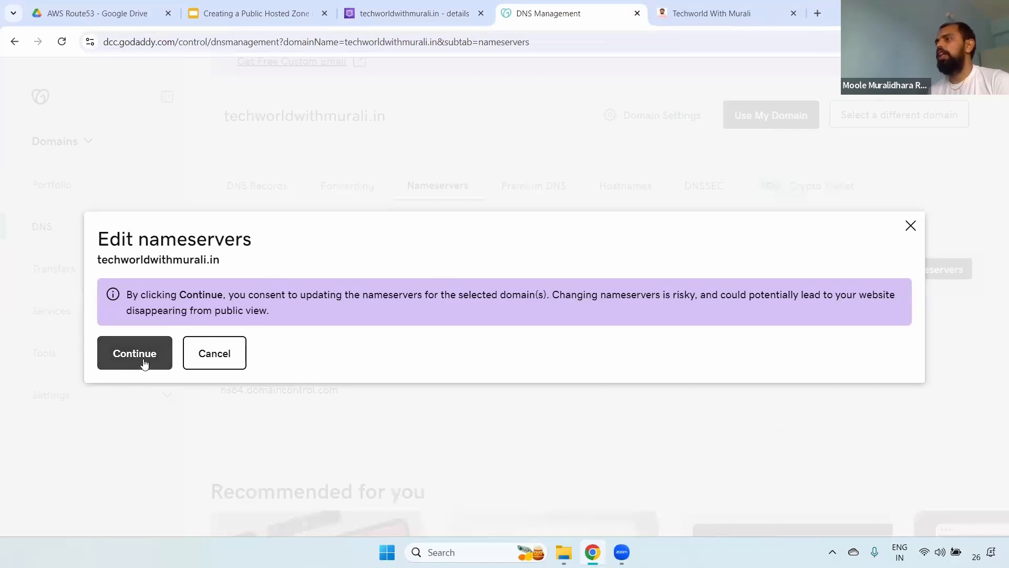
{"action": "left_click", "coordinate": [146, 355]}
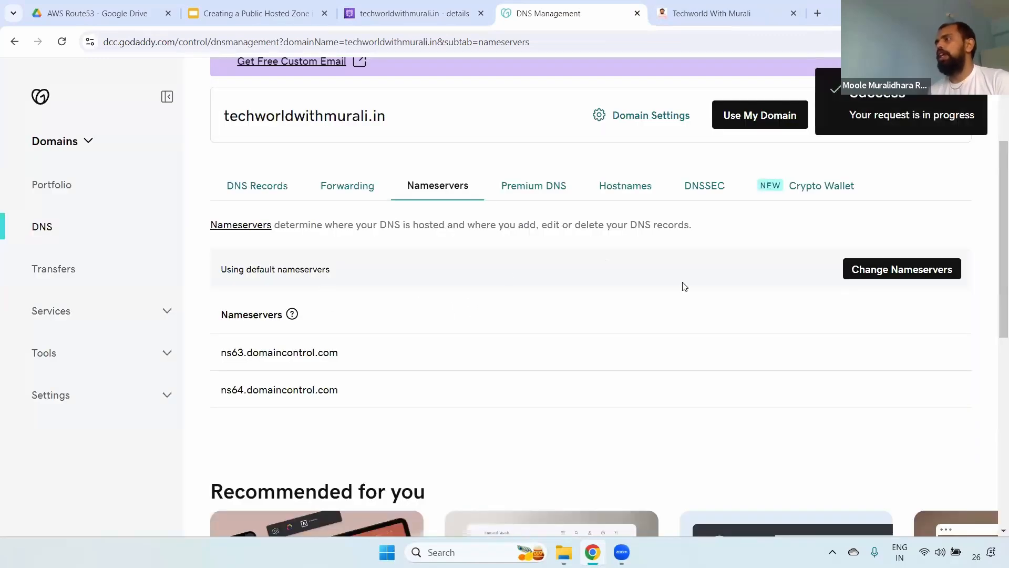
Review the custom nameservers now listed in GoDaddy and check the TTL of the NS record in the Route 53 hosted zone
{"action": "scroll", "coordinate": [347, 207], "scroll_direction": "down", "scroll_amount": 3}
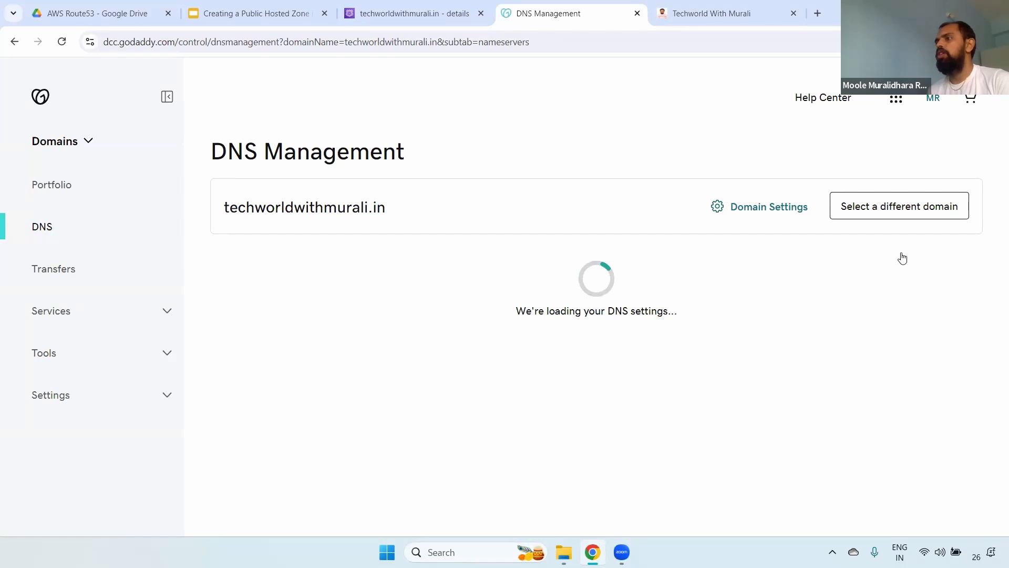
{"action": "left_click_drag", "start_coordinate": [220, 328], "coordinate": [344, 439]}
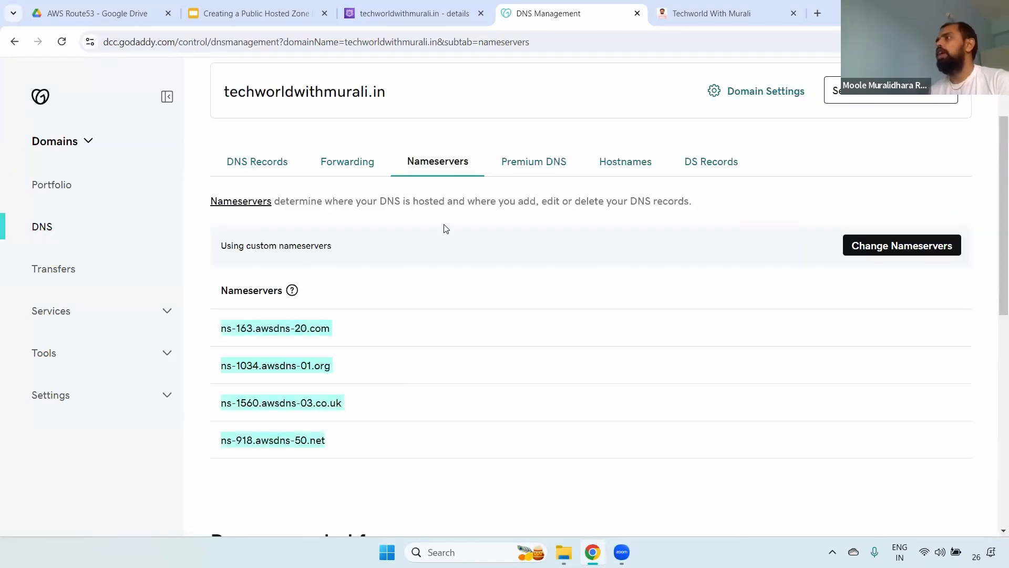
{"action": "left_click", "coordinate": [405, 13]}
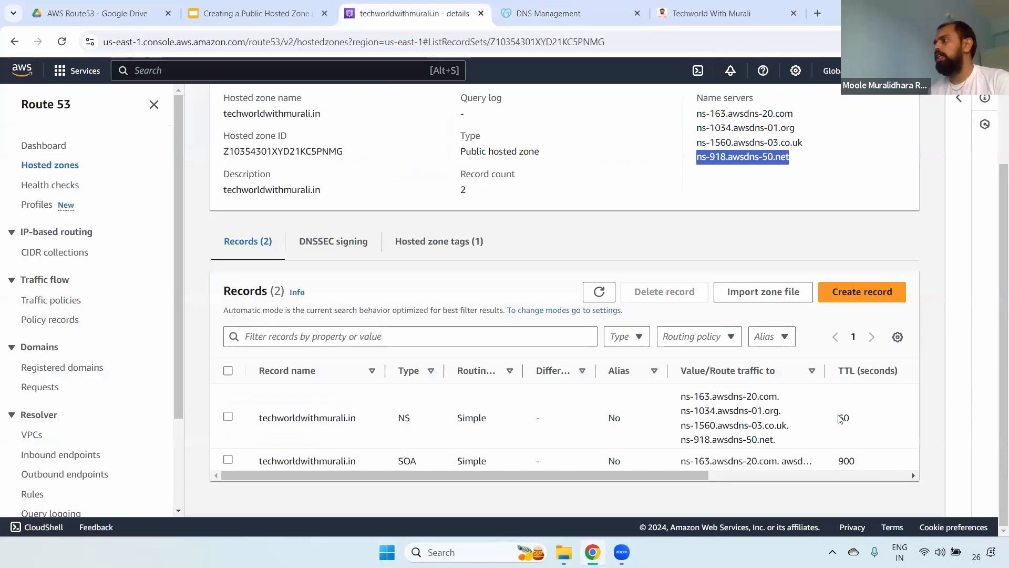
{"action": "left_click_drag", "start_coordinate": [839, 418], "coordinate": [871, 419]}
{"action": "left_click", "coordinate": [606, 9]}
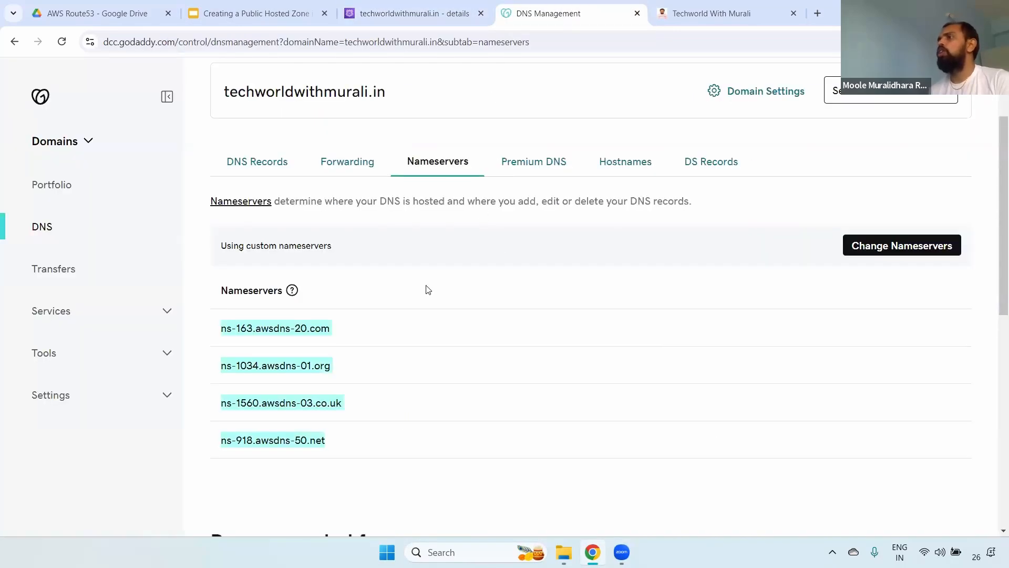
Return to the Route 53 hosted zone details and copy the hosted zone name techworldwithmurali.in
{"action": "left_click", "coordinate": [439, 9]}
{"action": "scroll", "coordinate": [980, 255], "scroll_direction": "up", "scroll_amount": 3}
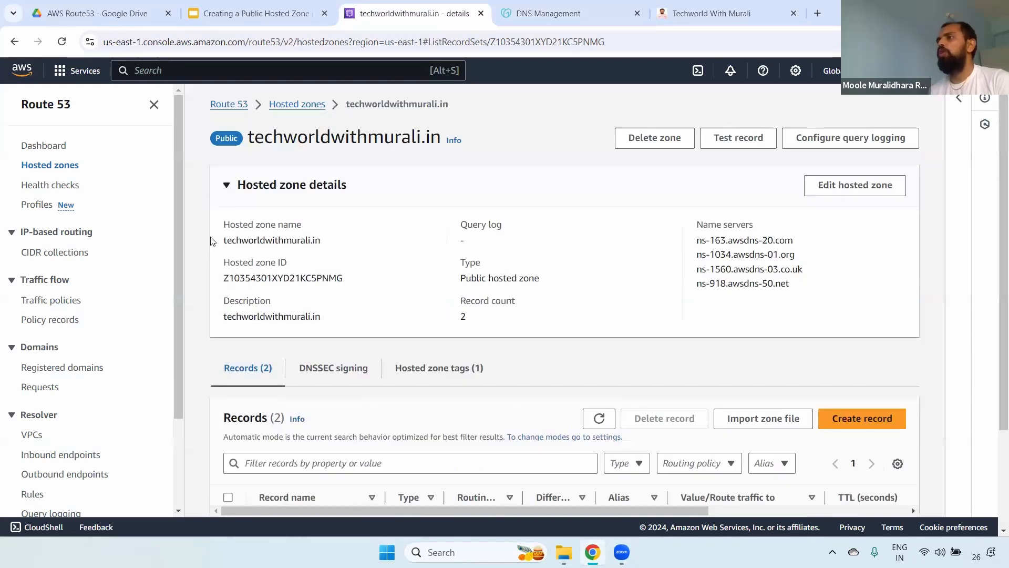
{"action": "left_click_drag", "start_coordinate": [222, 240], "coordinate": [333, 241]}
{"action": "key", "text": "ctrl+c"}
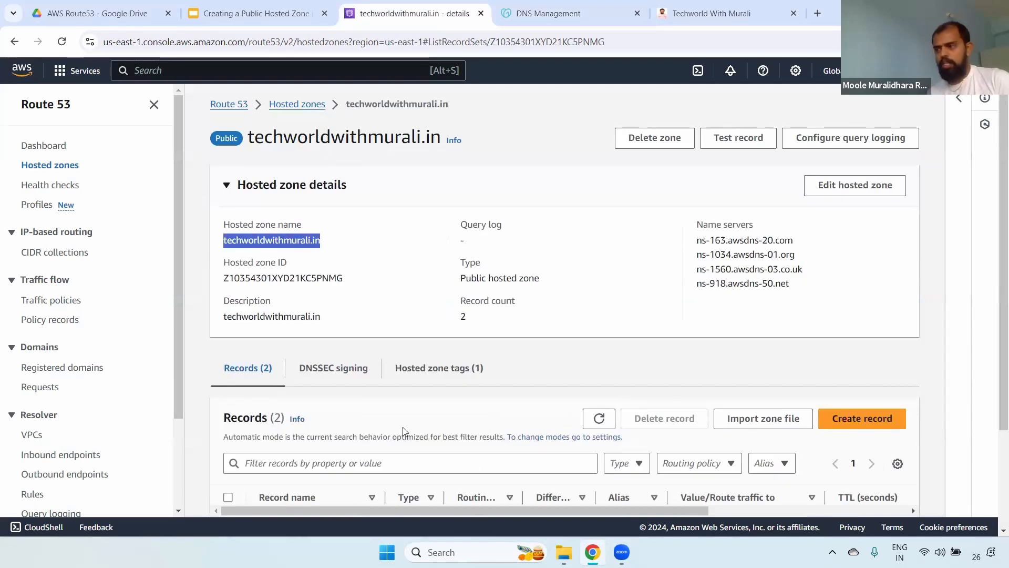
Open the Windows nslookup tool and look up the copied domain techworldwithmurali.in
{"action": "type", "text": "n"}
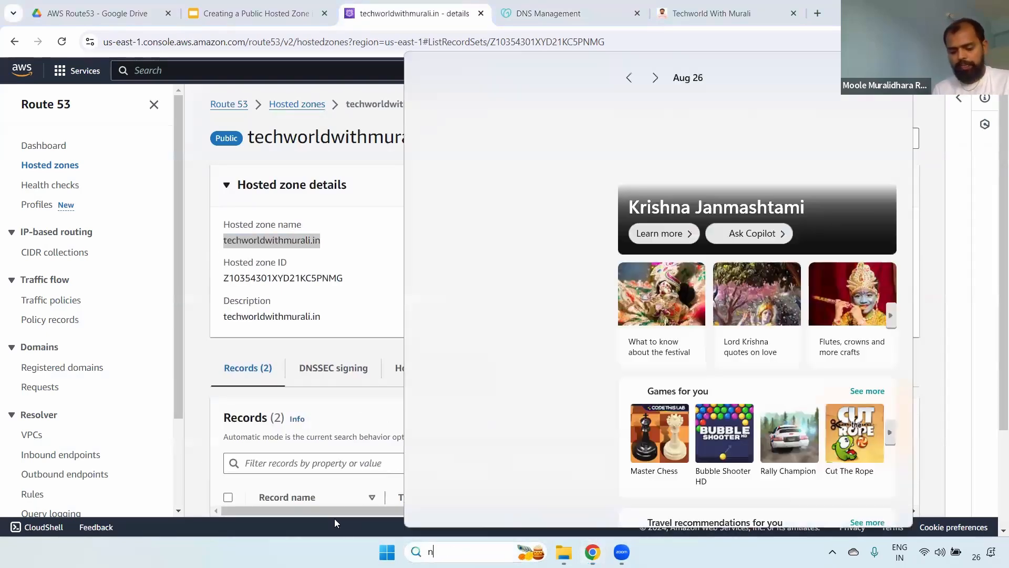
{"action": "type", "text": "slookup"}
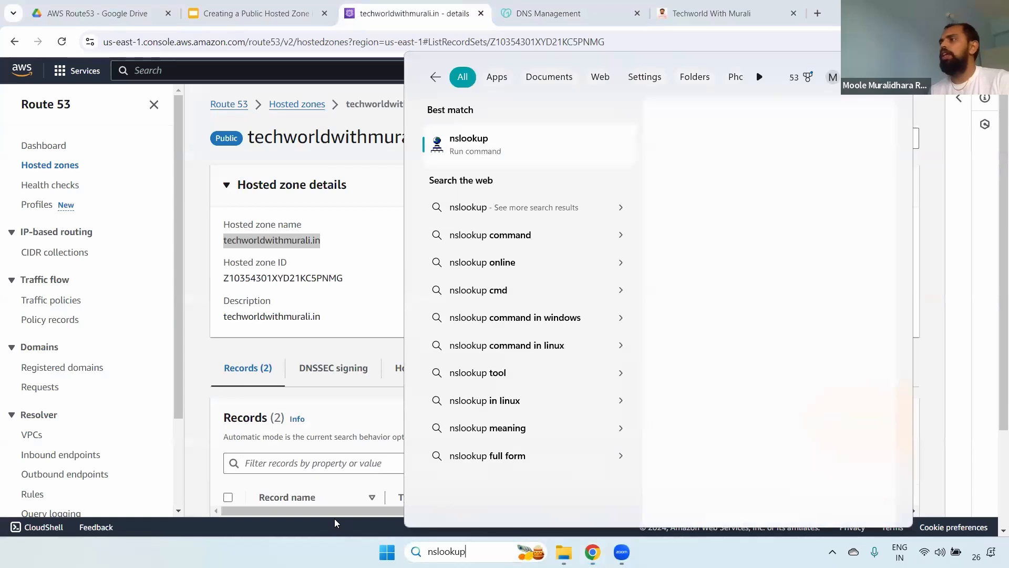
{"action": "left_click", "coordinate": [484, 136]}
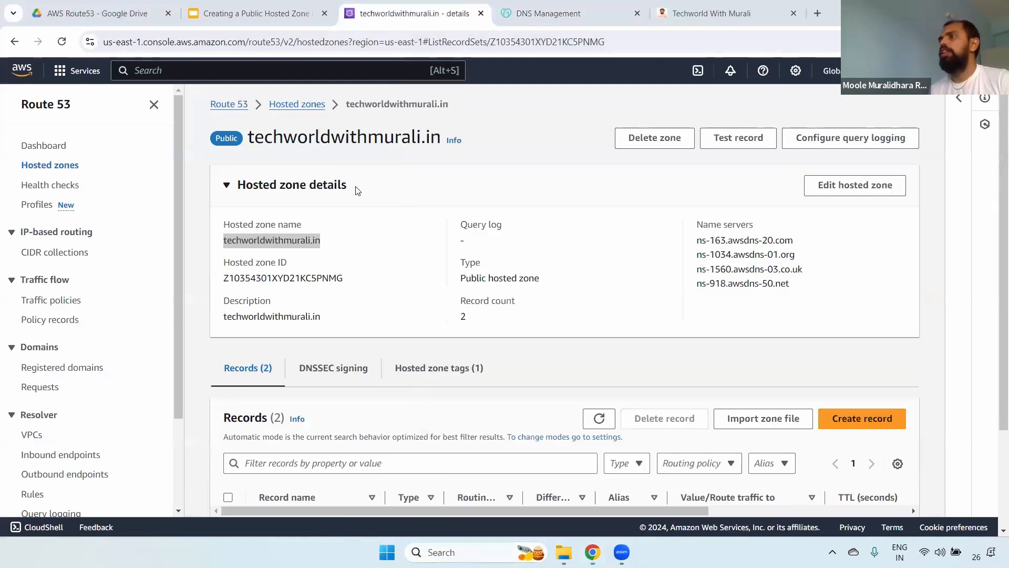
{"action": "double_click", "coordinate": [492, 46]}
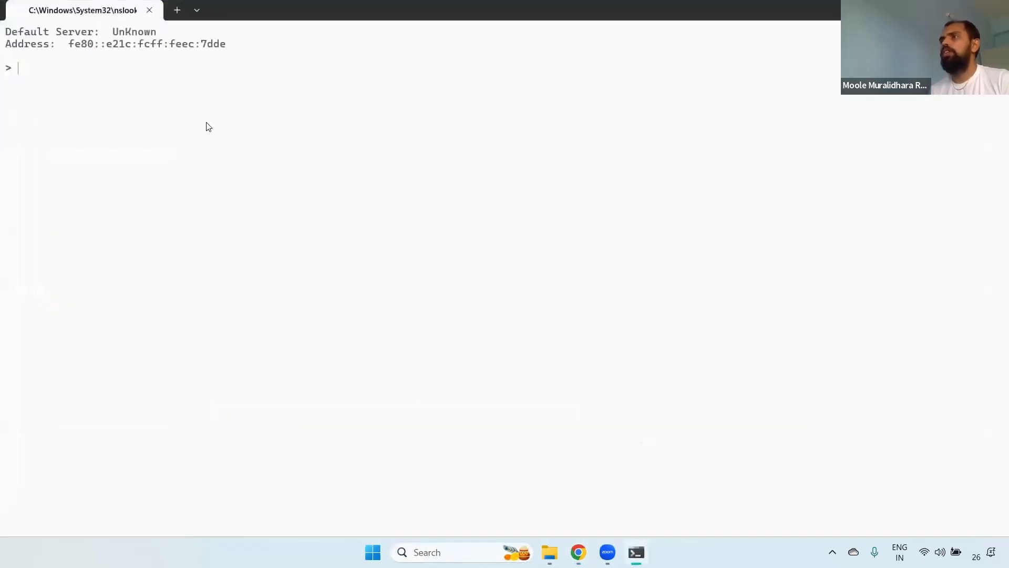
{"action": "key", "text": "ctrl+v"}
{"action": "key", "text": "Return"}
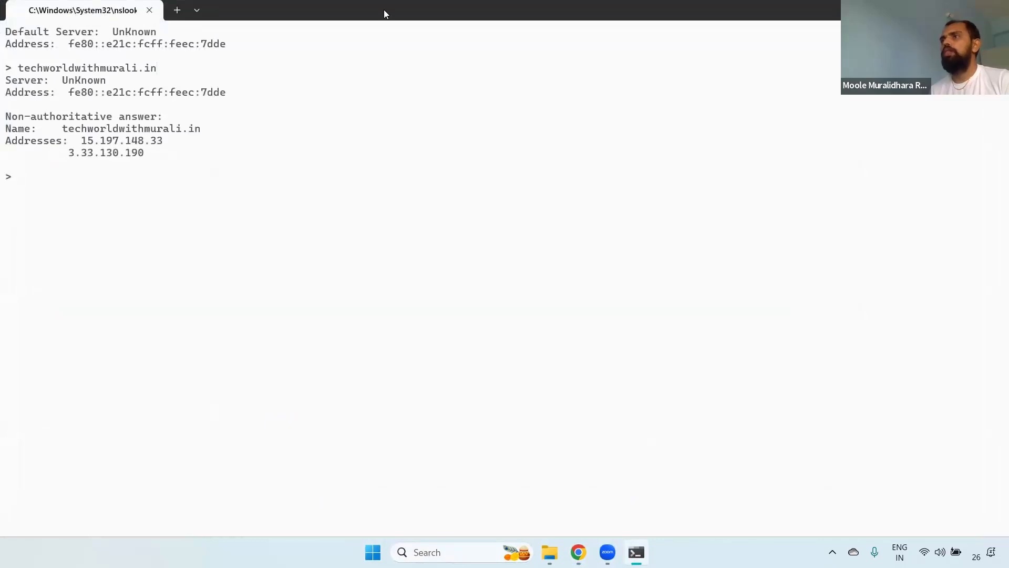
Compare the nslookup answer for the domain with the hosted zone name and name servers in Route 53 and the nameservers in GoDaddy
{"action": "left_click_drag", "start_coordinate": [62, 128], "coordinate": [166, 152]}
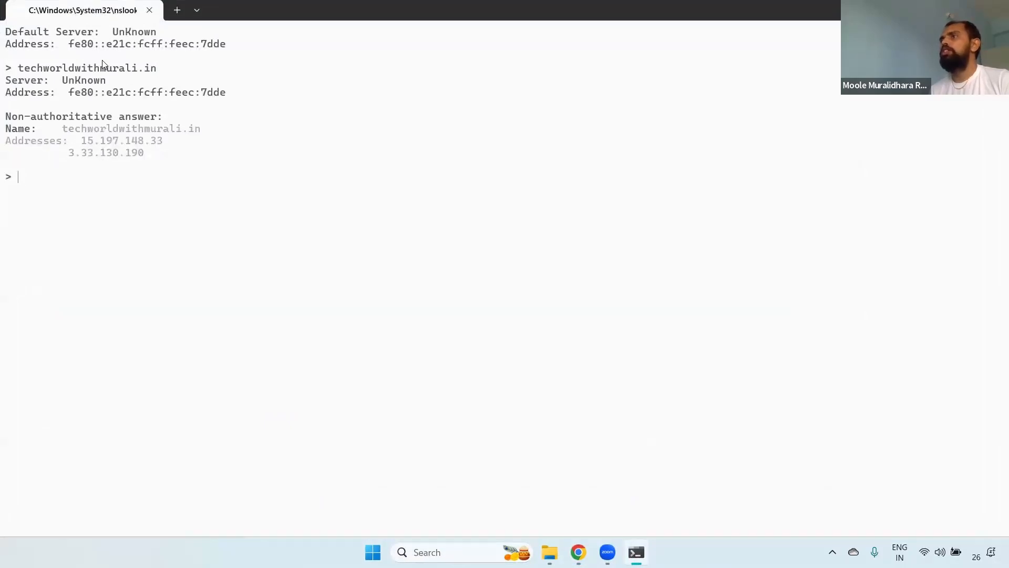
{"action": "left_click_drag", "start_coordinate": [18, 68], "coordinate": [187, 72]}
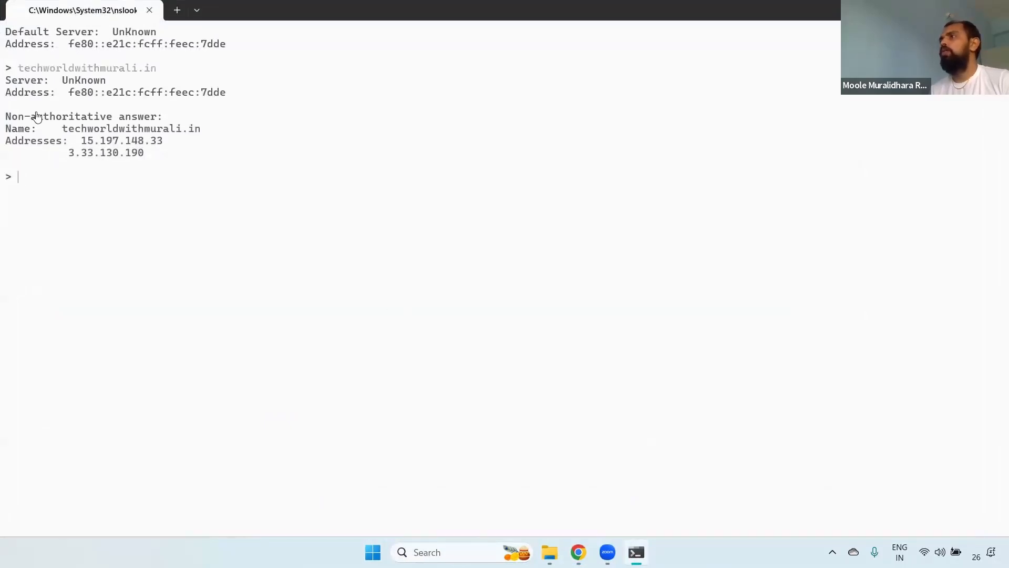
{"action": "key", "text": "alt+Tab"}
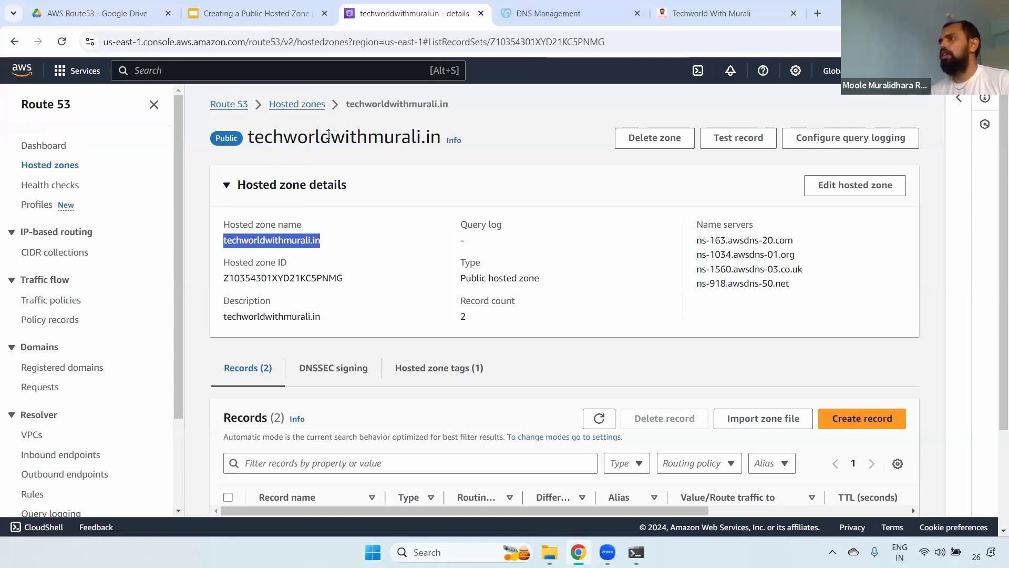
{"action": "triple_click", "coordinate": [328, 134]}
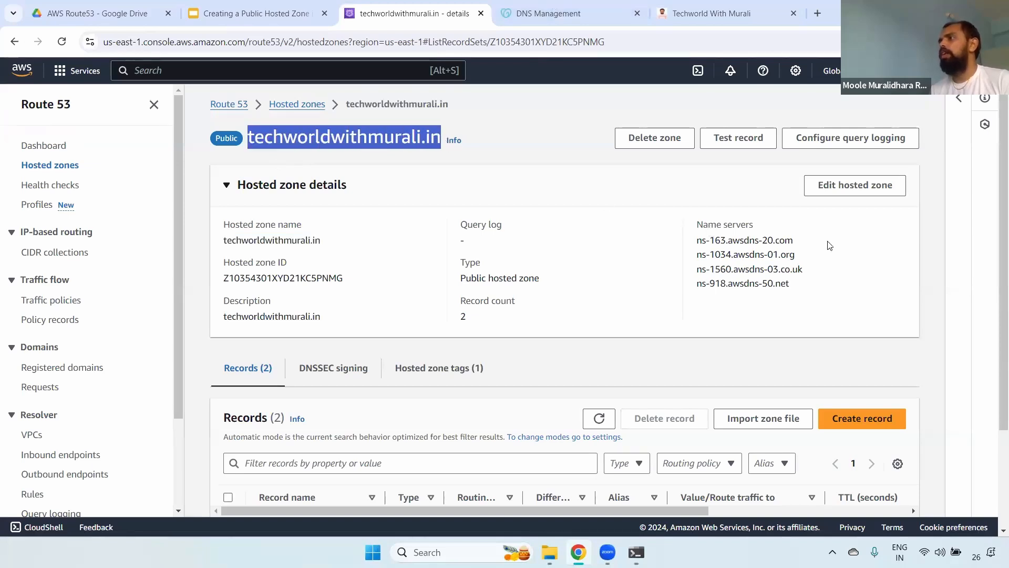
{"action": "triple_click", "coordinate": [297, 134]}
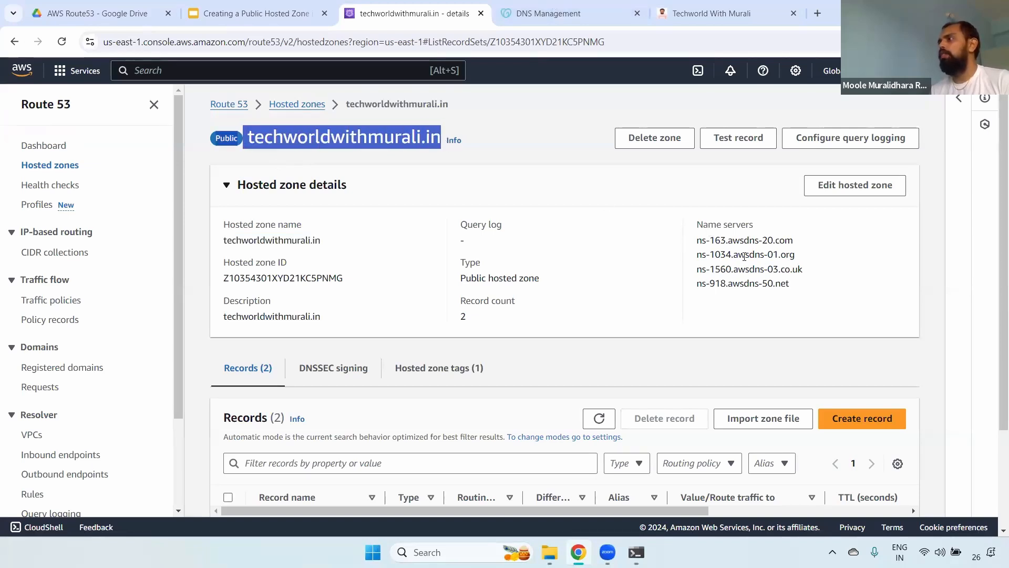
{"action": "left_click_drag", "start_coordinate": [695, 222], "coordinate": [813, 286]}
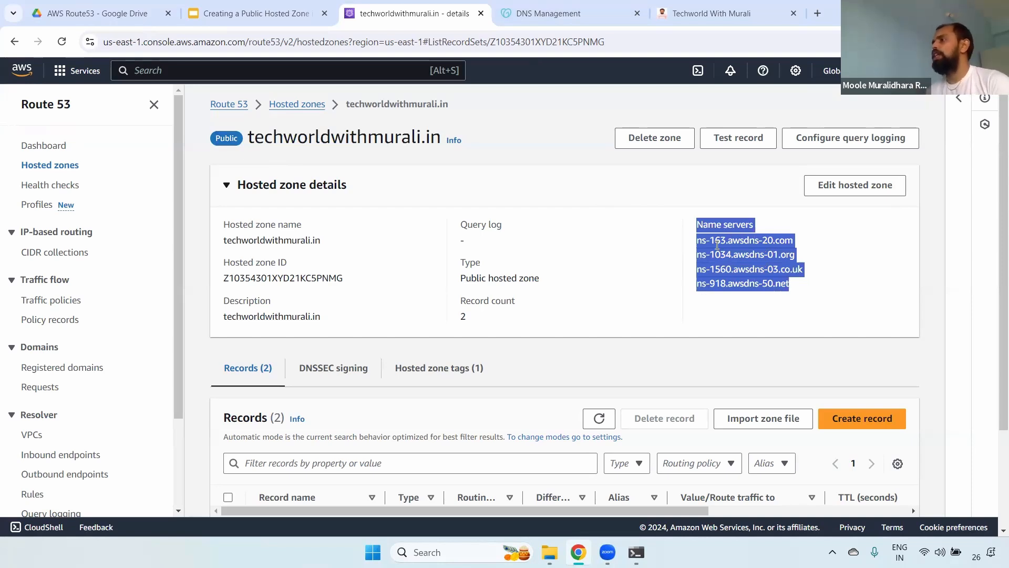
{"action": "left_click_drag", "start_coordinate": [717, 245], "coordinate": [745, 293]}
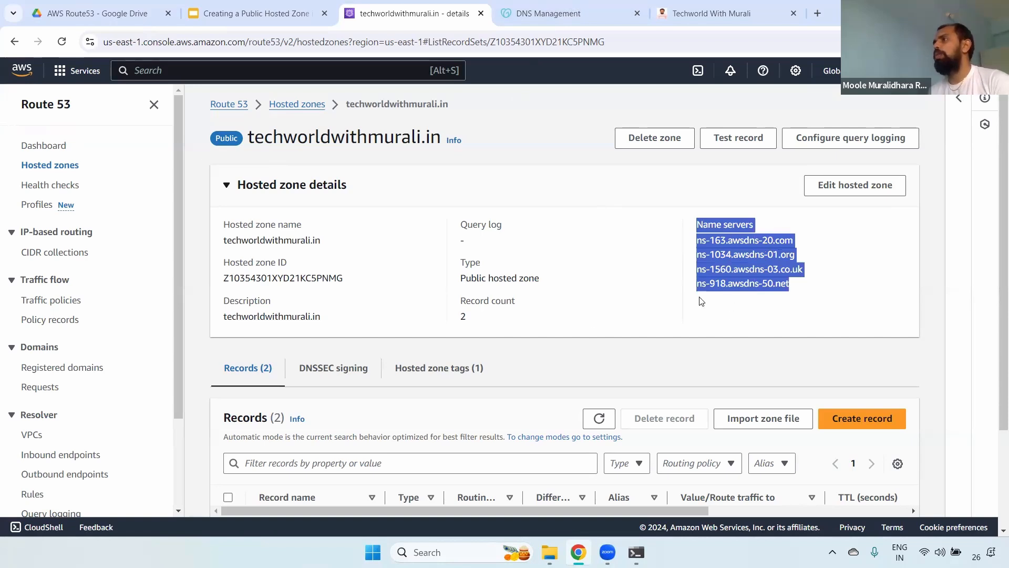
{"action": "left_click", "coordinate": [548, 13]}
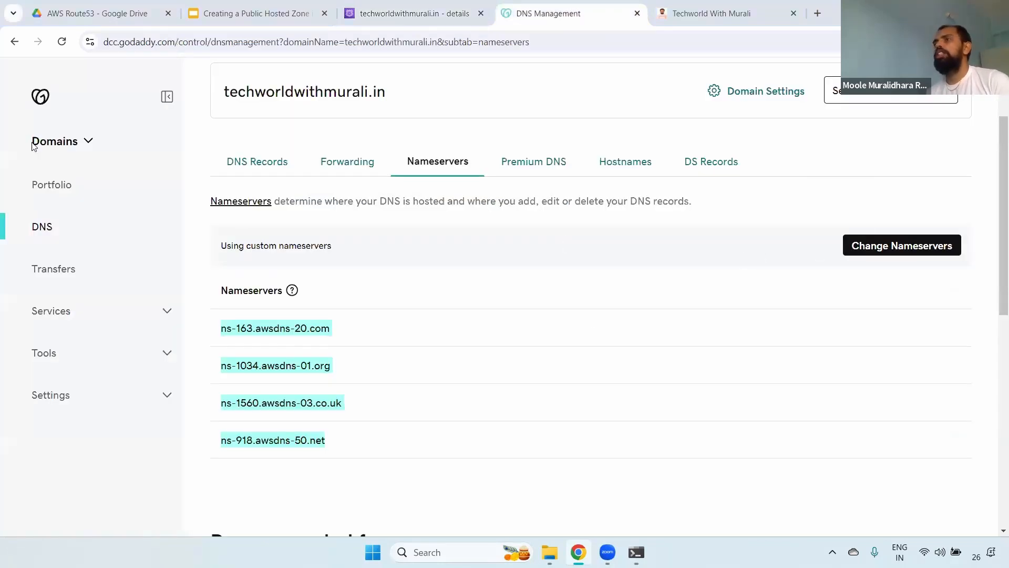
{"action": "key", "text": "alt+Tab"}
{"action": "left_click_drag", "start_coordinate": [61, 129], "coordinate": [164, 156]}
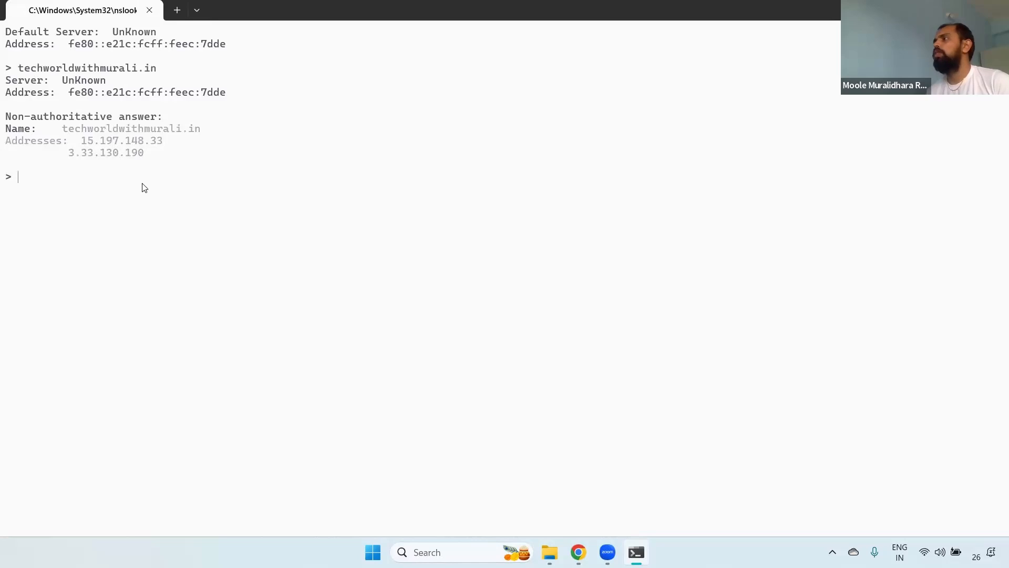
Repeat the nslookup query for techworldwithmurali.in four times to check how the domain resolves
{"action": "key", "text": "Up"}
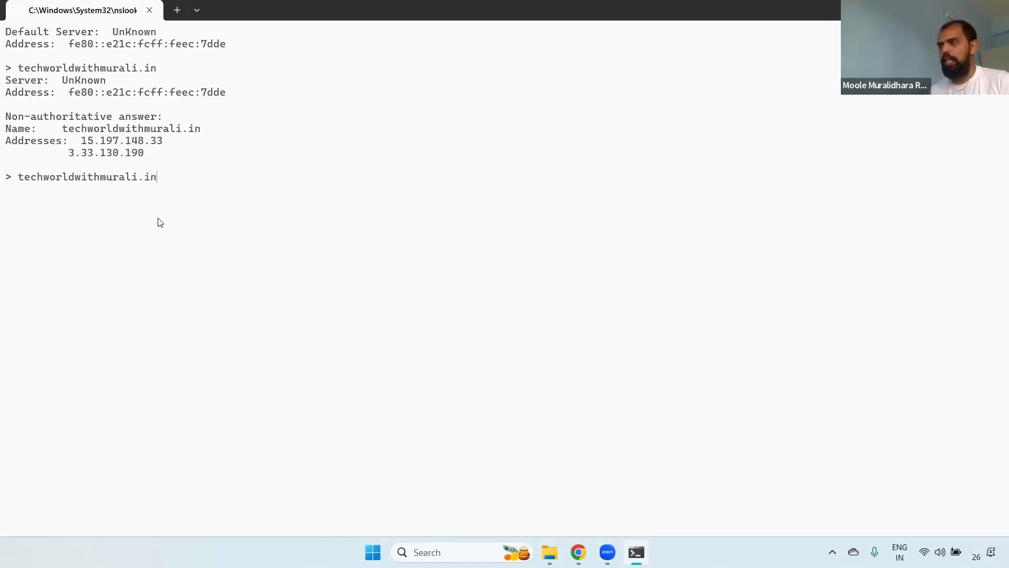
{"action": "key", "text": "Return"}
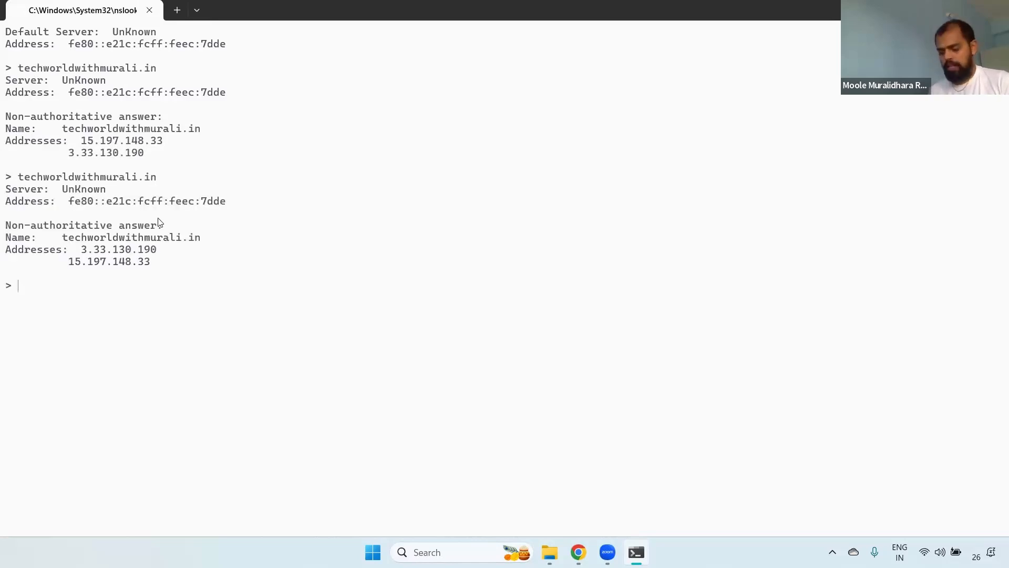
{"action": "key", "text": "Up"}
{"action": "key", "text": "Return"}
{"action": "key", "text": "Up"}
{"action": "key", "text": "Return"}
{"action": "key", "text": "Up"}
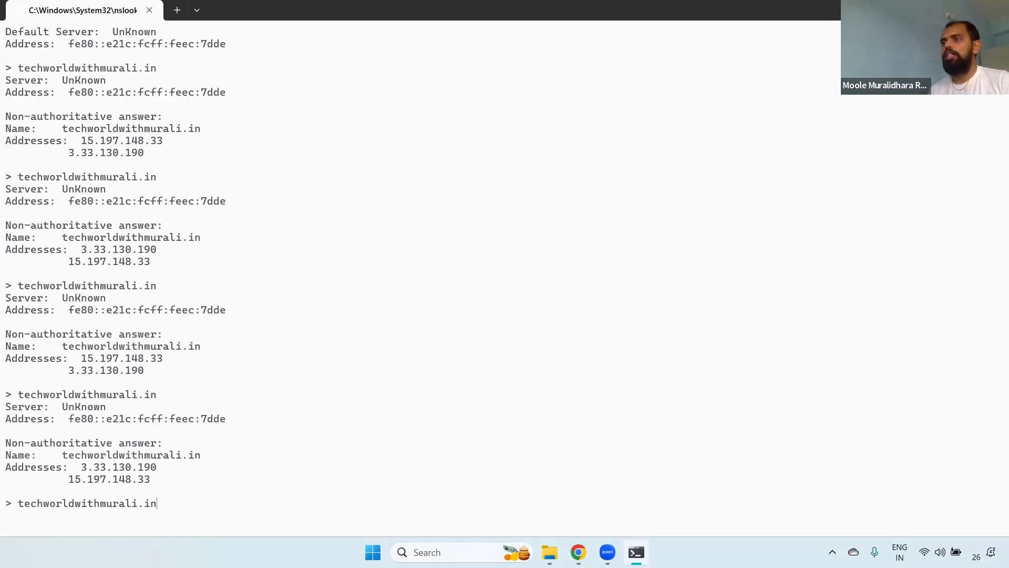
{"action": "key", "text": "Return"}
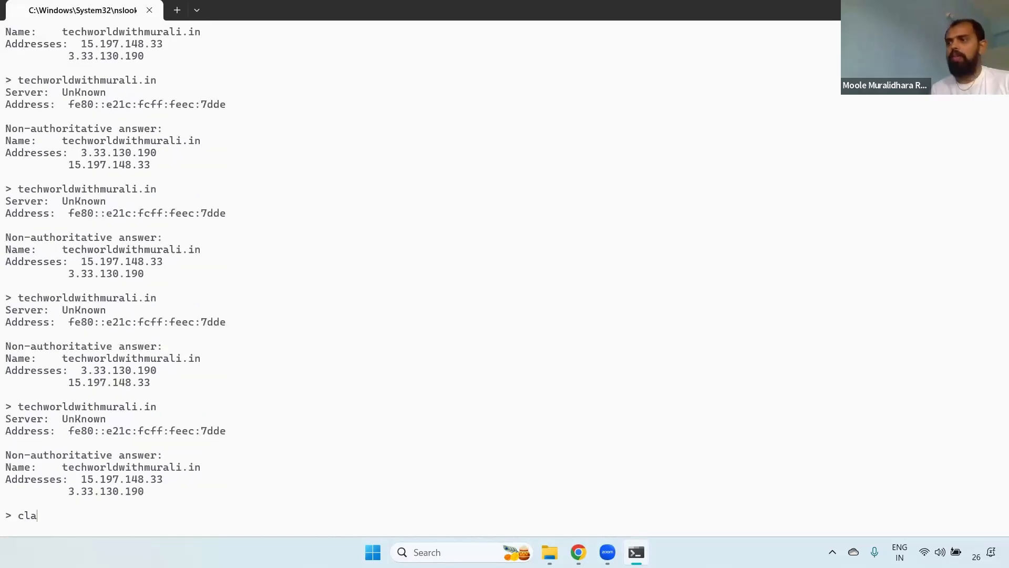
Try to clear the nslookup console with cls
{"action": "key", "text": "Return"}
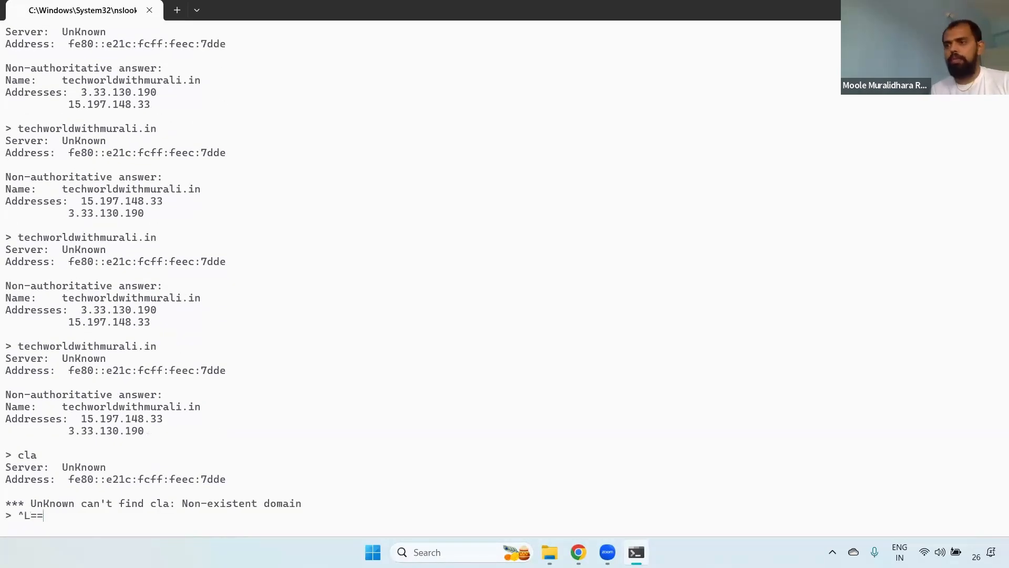
{"action": "key", "text": "BackSpace"}
{"action": "key", "text": "BackSpace"}
{"action": "type", "text": "c"}
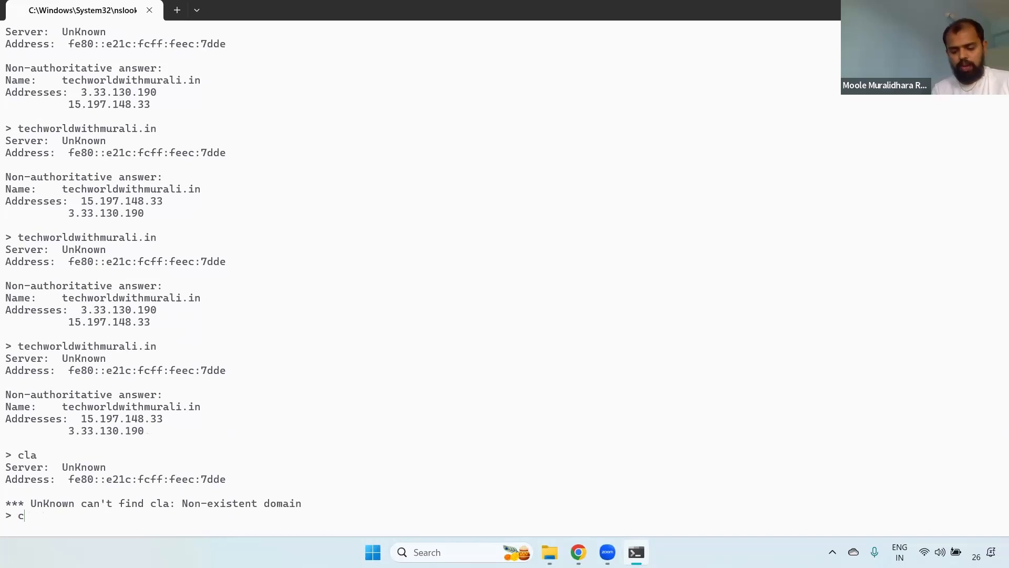
{"action": "type", "text": "ls"}
{"action": "key", "text": "Return"}
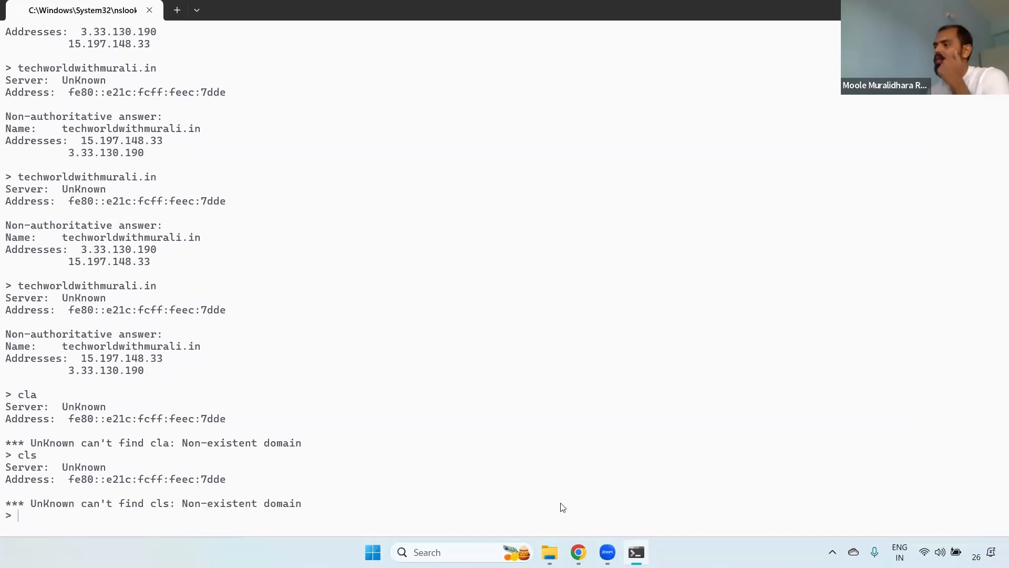
Switch back to Chrome and reopen the Route 53 details of the techworldwithmurali.in hosted zone
{"action": "left_click", "coordinate": [579, 552]}
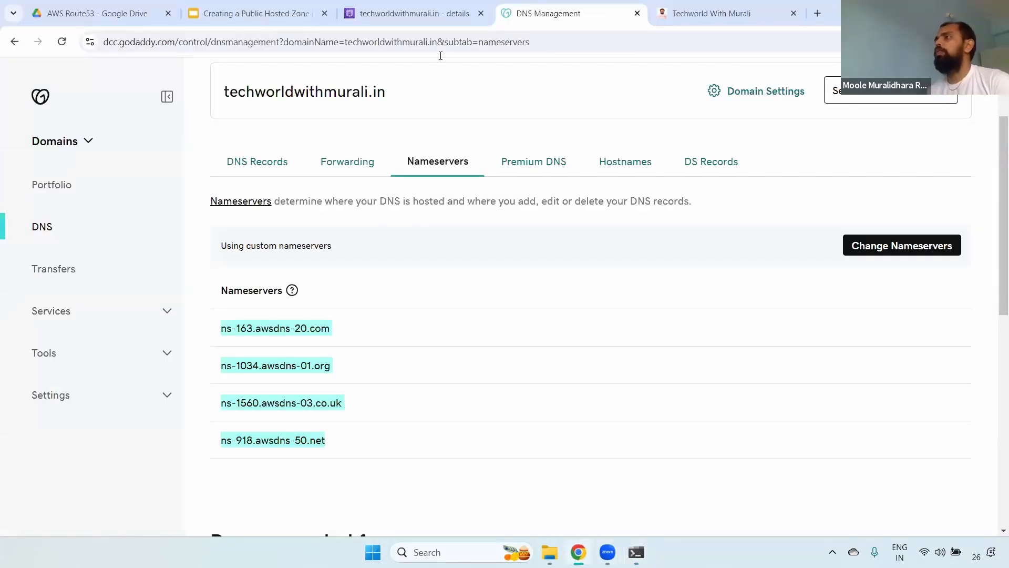
{"action": "left_click", "coordinate": [428, 11]}
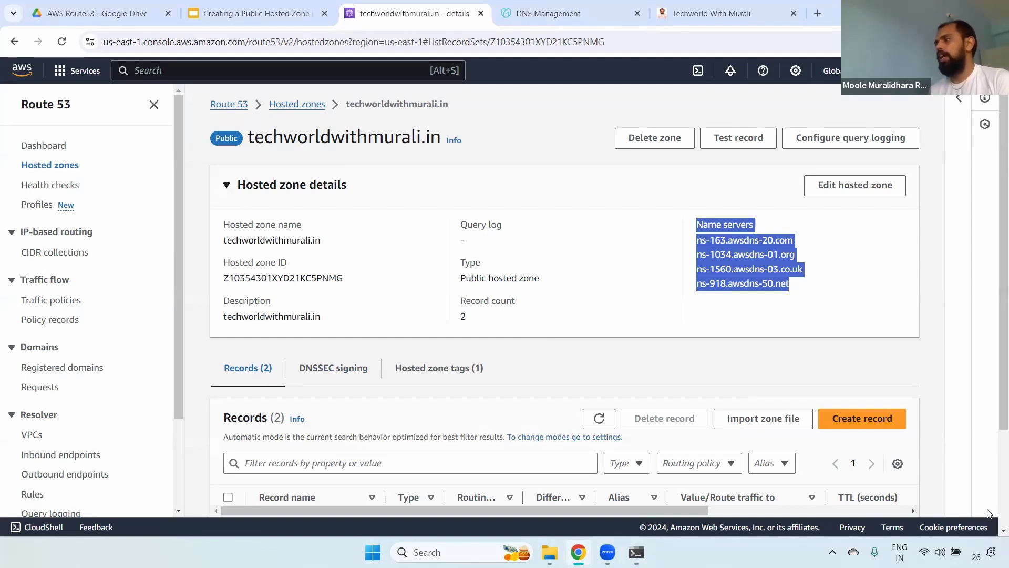
{"action": "left_click", "coordinate": [964, 507]}
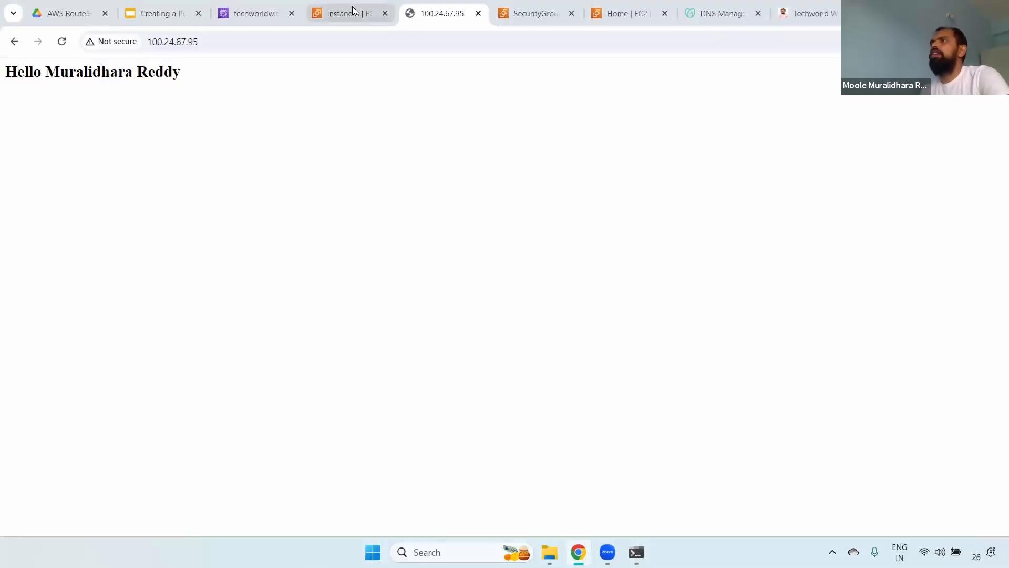
Check the running EC2 instance, then reload the web page at 100.24.67.95 over http instead of https
{"action": "left_click", "coordinate": [353, 11]}
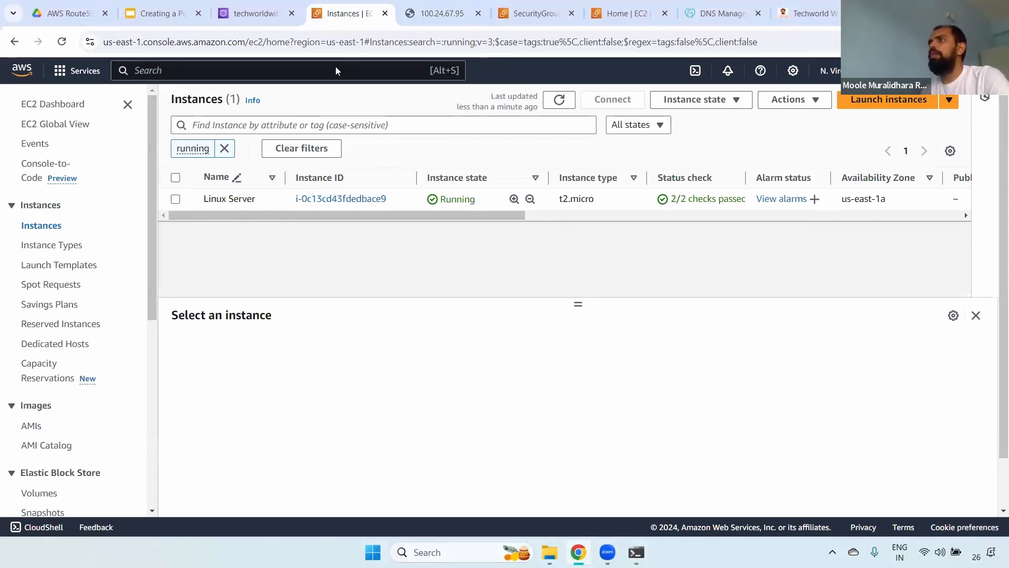
{"action": "left_click", "coordinate": [442, 13]}
{"action": "left_click", "coordinate": [129, 41]}
{"action": "key", "text": "Return"}
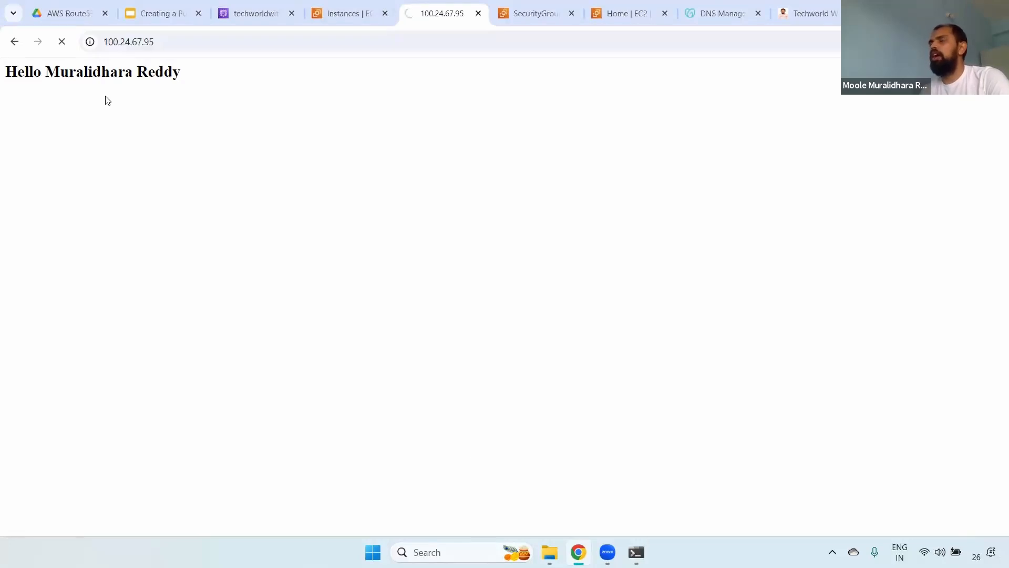
{"action": "left_click", "coordinate": [183, 41]}
{"action": "double_click", "coordinate": [214, 43]}
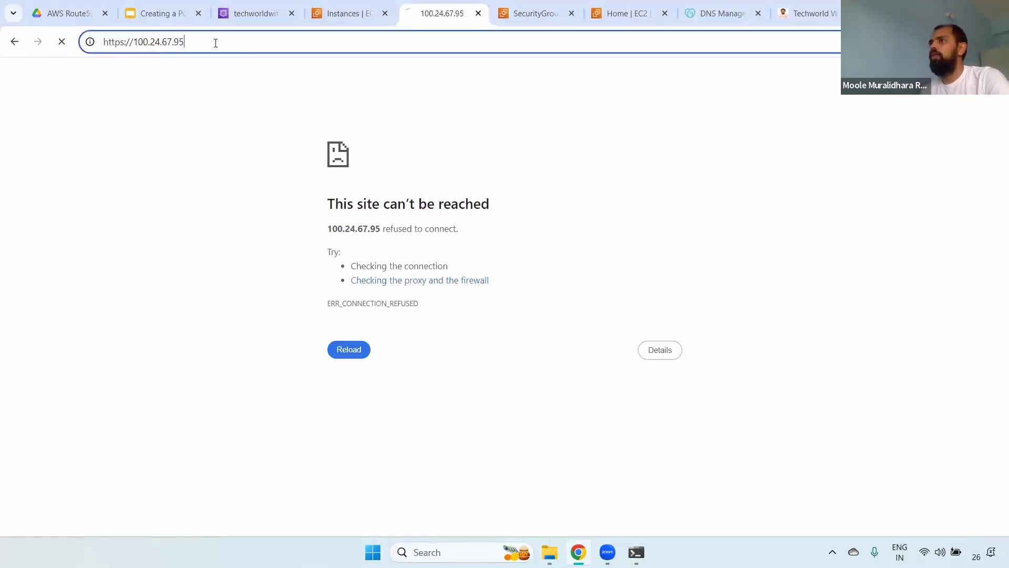
{"action": "left_click", "coordinate": [123, 43]}
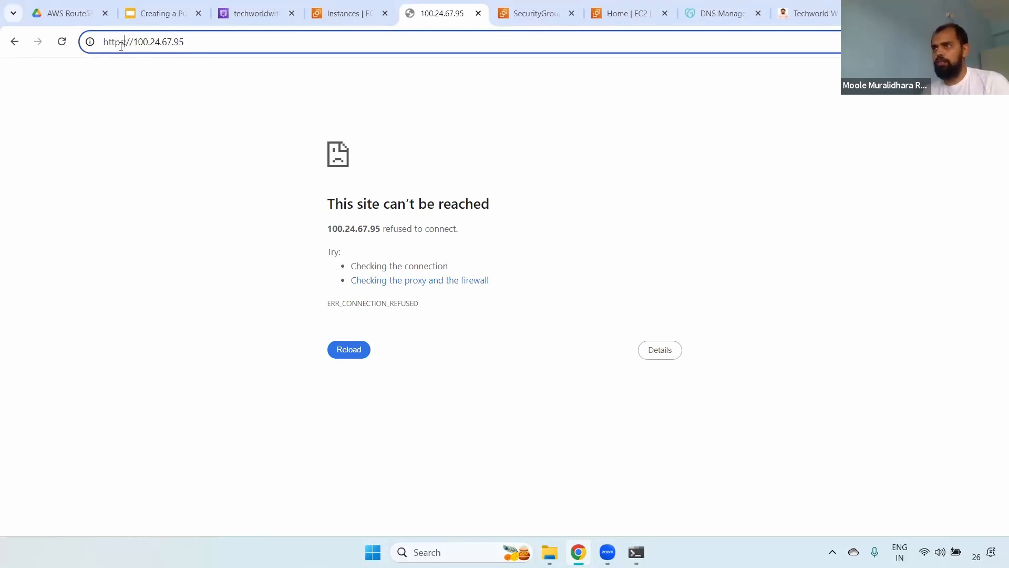
{"action": "key", "text": "BackSpace"}
{"action": "key", "text": "Return"}
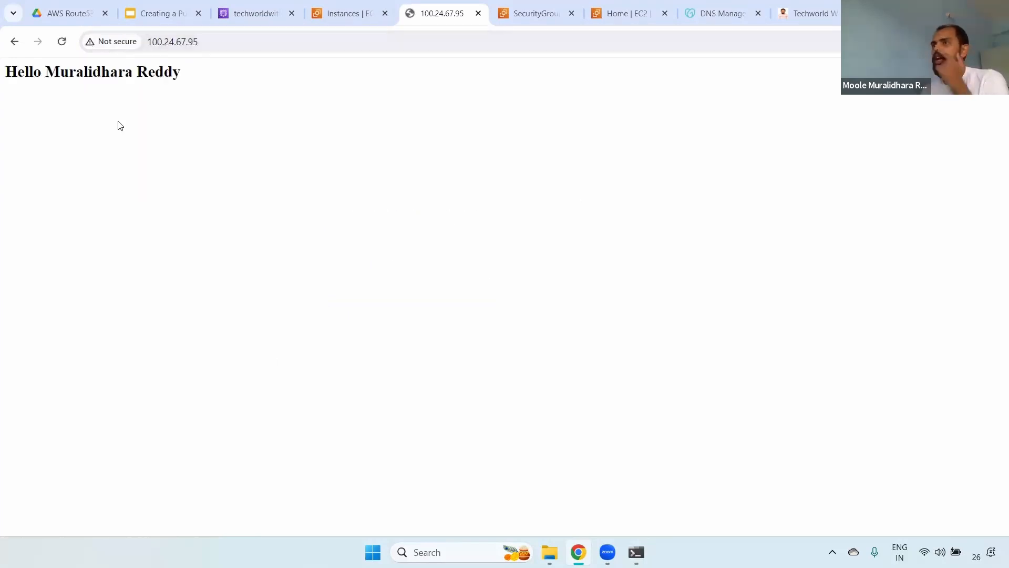
Copy the web server's address 100.24.67.95 from the opened page's URL
{"action": "left_click", "coordinate": [185, 43]}
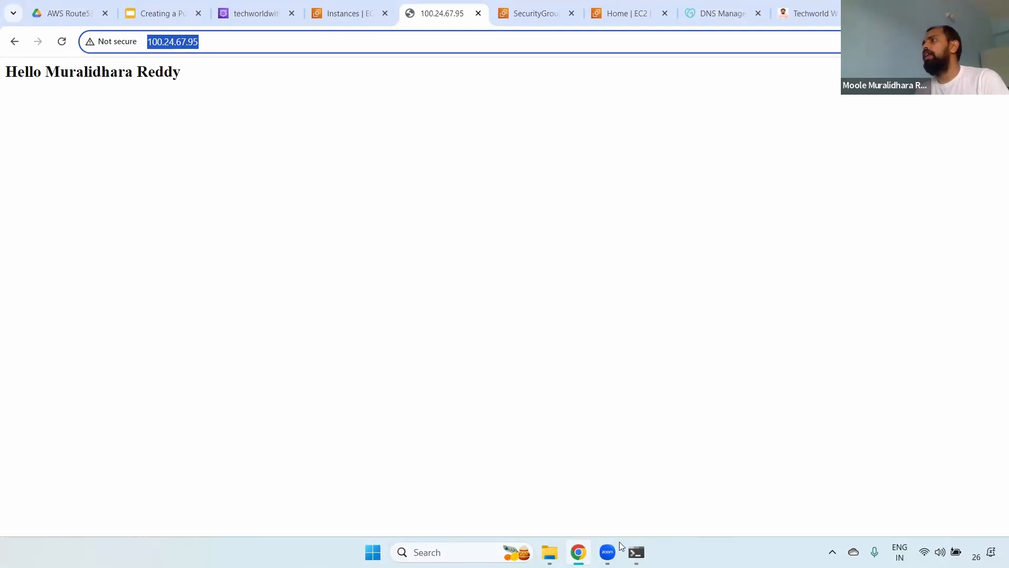
{"action": "left_click", "coordinate": [239, 42]}
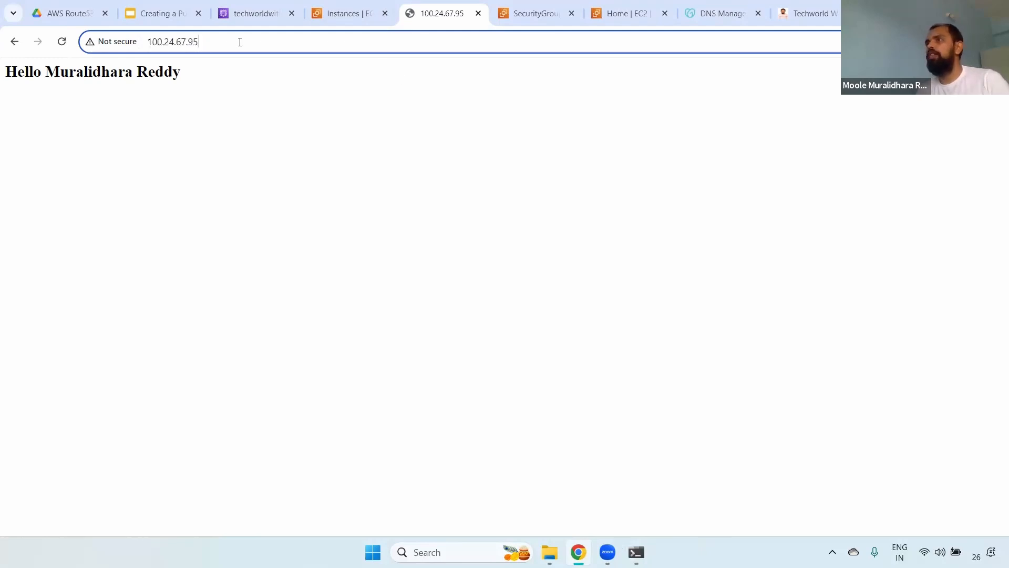
{"action": "left_click_drag", "start_coordinate": [218, 40], "coordinate": [143, 36]}
{"action": "key", "text": "ctrl+c"}
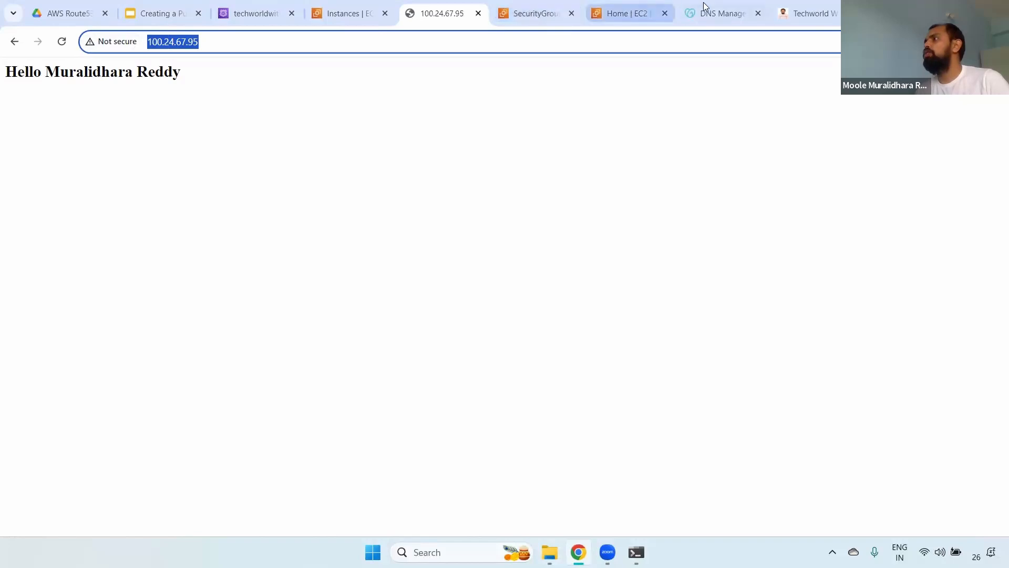
Start a new record in the techworldwithmurali.in hosted zone, named test and with record type A
{"action": "left_click", "coordinate": [251, 4]}
{"action": "left_click", "coordinate": [356, 168]}
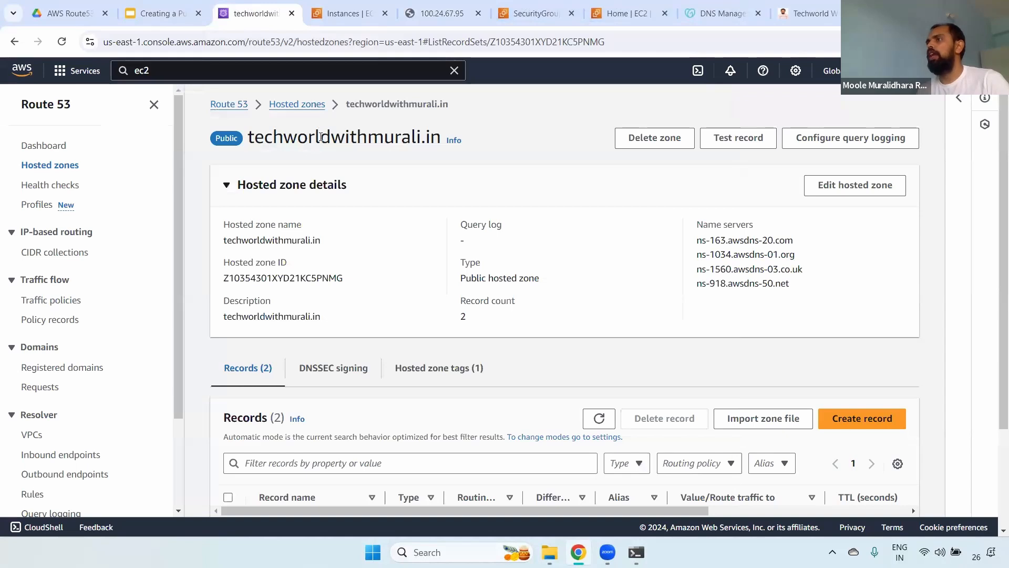
{"action": "double_click", "coordinate": [321, 137]}
{"action": "left_click_drag", "start_coordinate": [321, 137], "coordinate": [442, 138]}
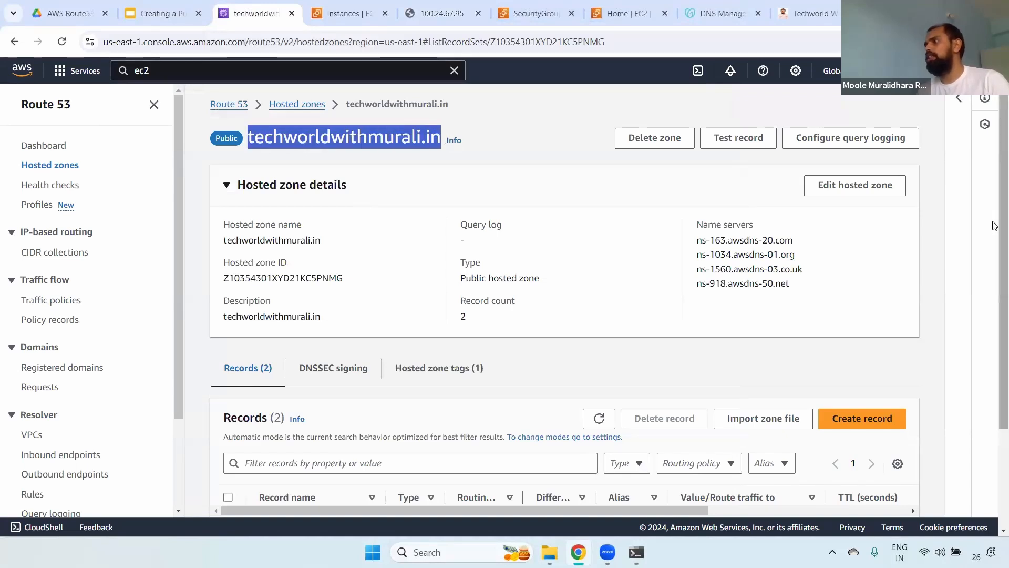
{"action": "scroll", "coordinate": [995, 225], "scroll_direction": "down", "scroll_amount": 3}
{"action": "left_click", "coordinate": [862, 289]}
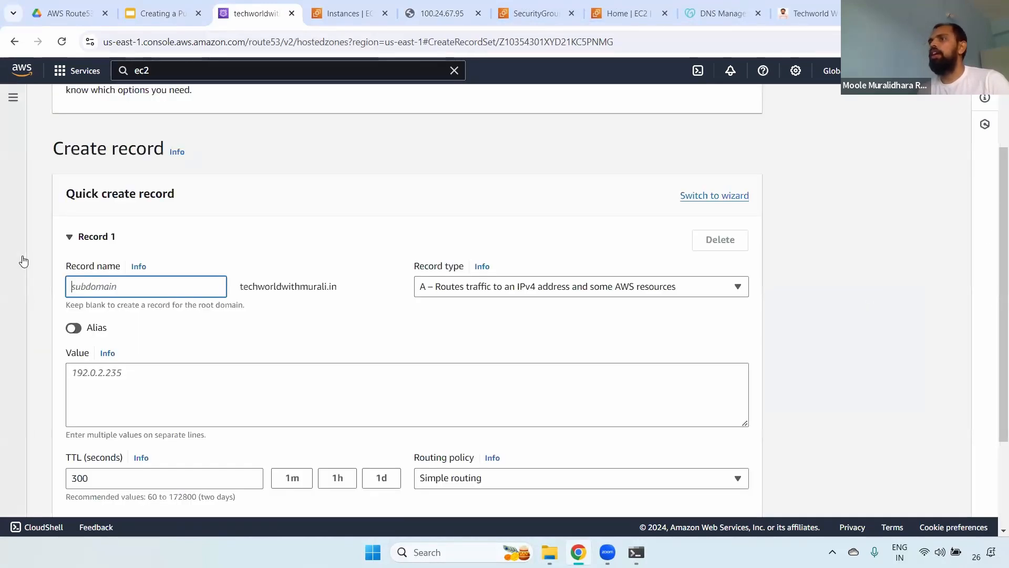
{"action": "left_click", "coordinate": [113, 286]}
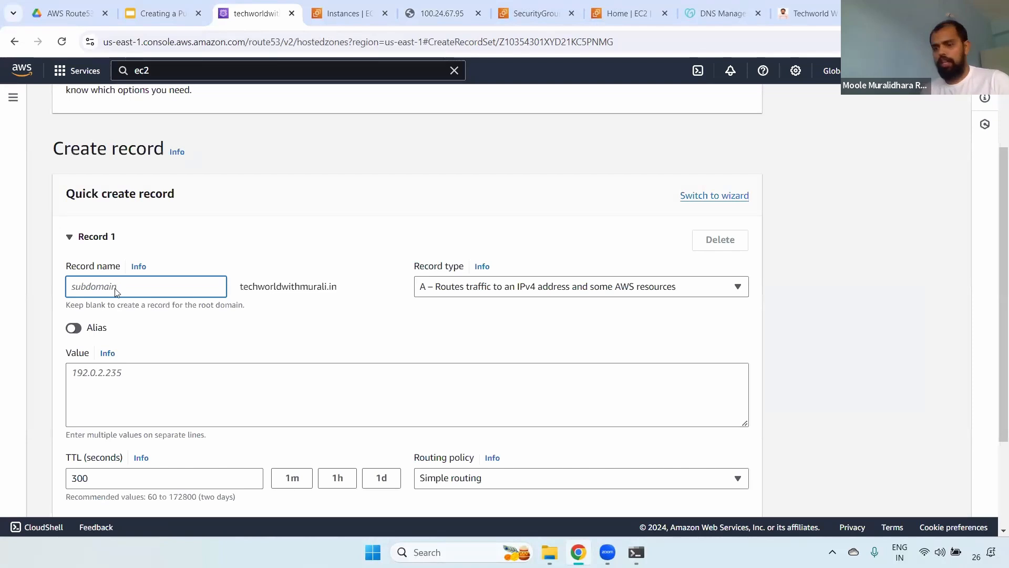
{"action": "type", "text": "test"}
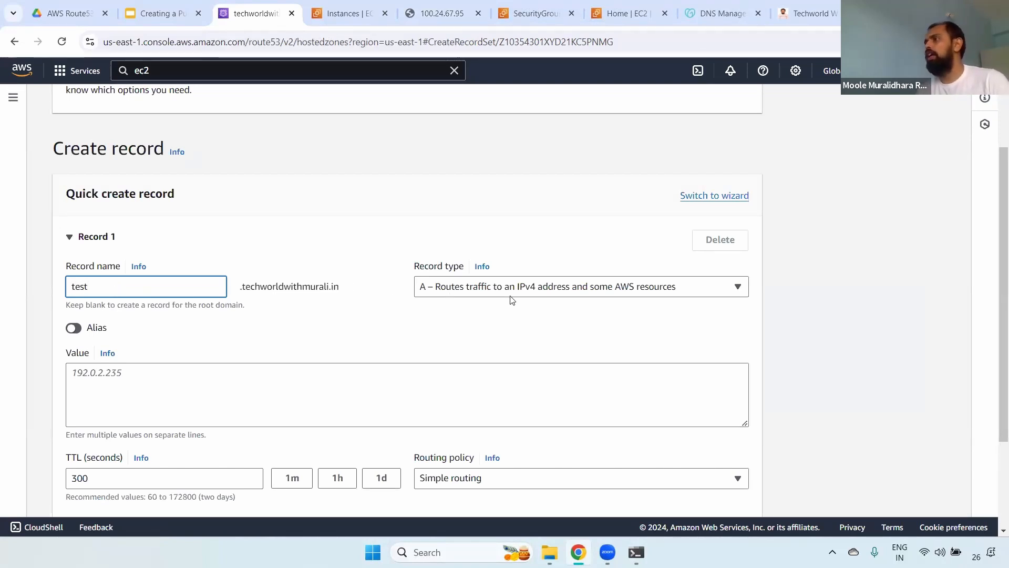
{"action": "left_click", "coordinate": [492, 288]}
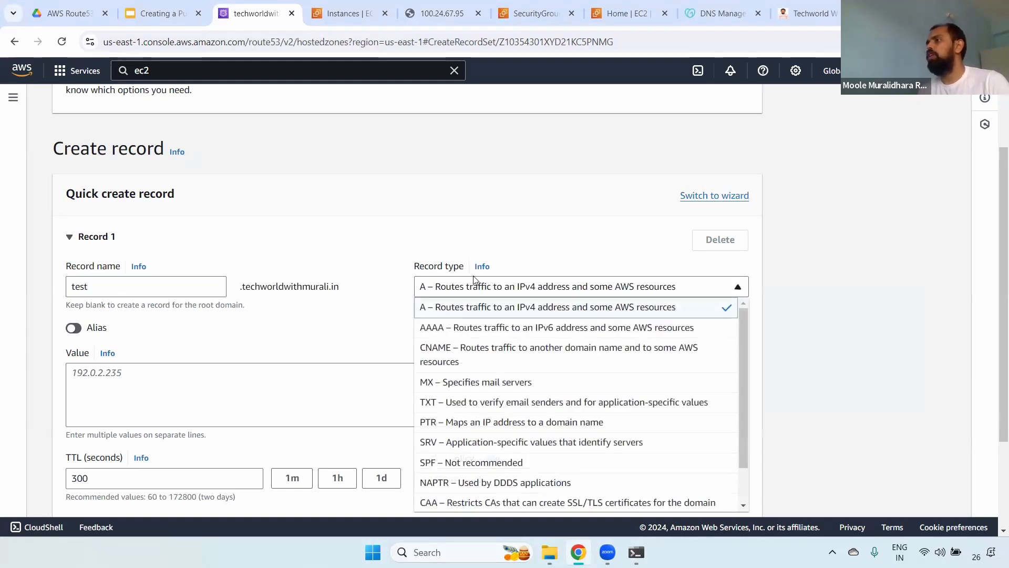
{"action": "left_click", "coordinate": [503, 309]}
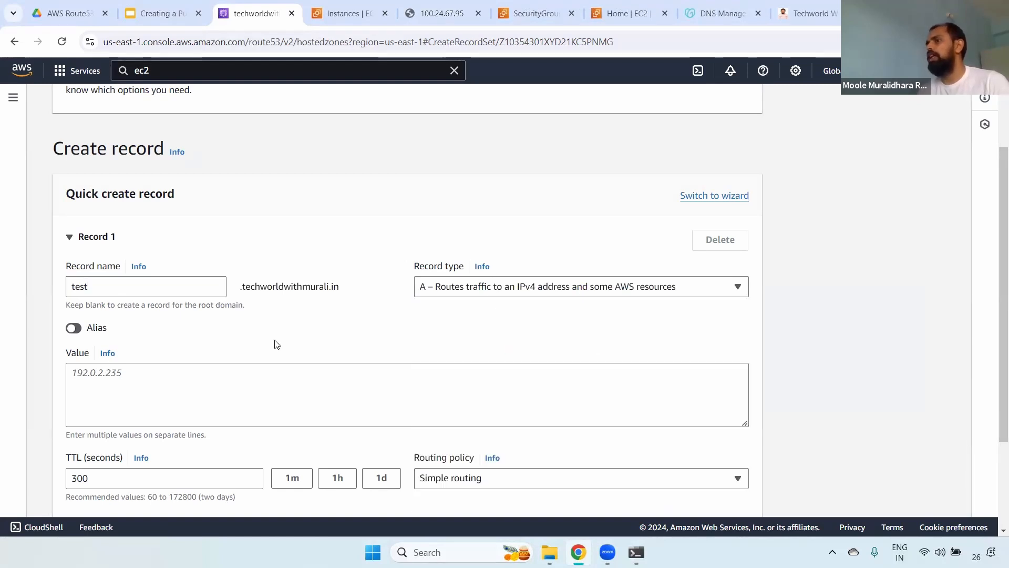
{"action": "left_click", "coordinate": [104, 374]}
{"action": "key", "text": "ctrl+v"}
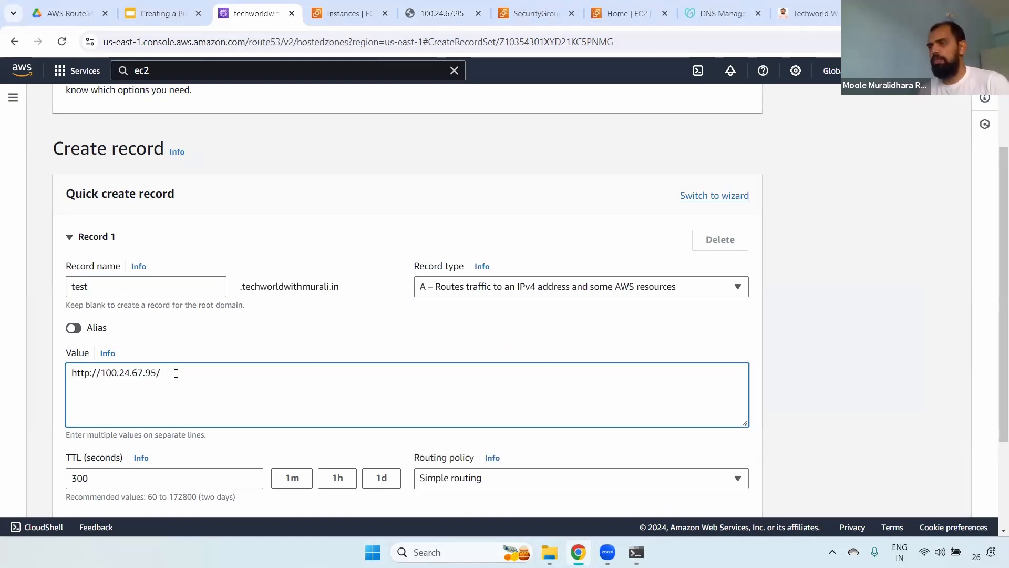
{"action": "left_click_drag", "start_coordinate": [102, 373], "coordinate": [61, 372]}
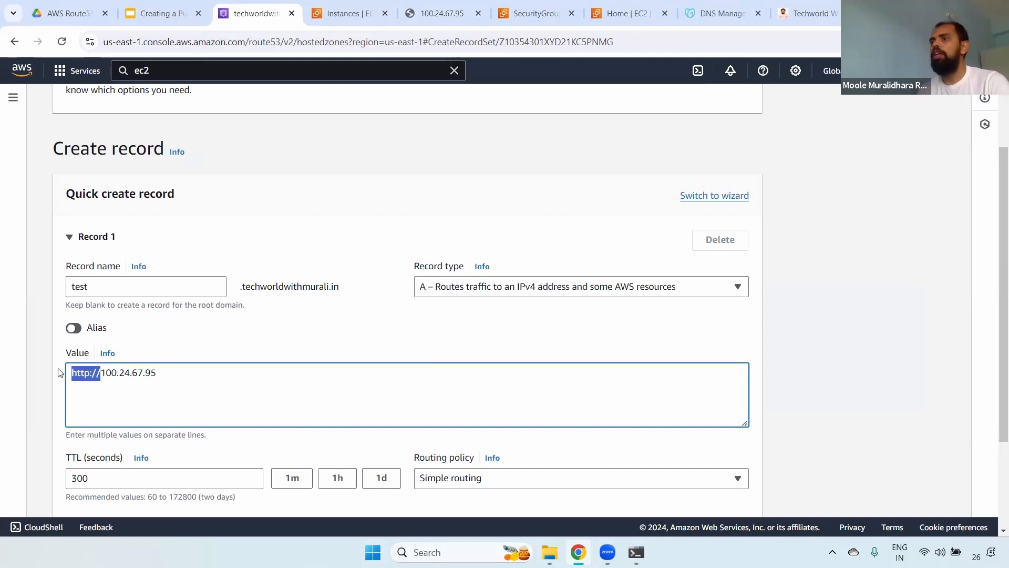
{"action": "key", "text": "BackSpace"}
{"action": "left_click", "coordinate": [319, 356]}
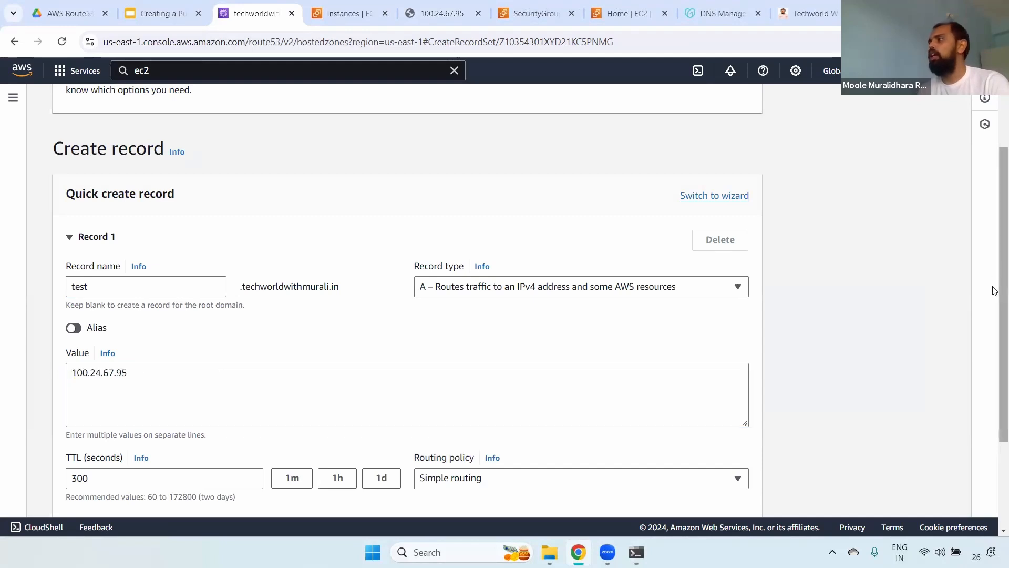
Set the record's TTL to 60 seconds, keep simple routing, and create the record
{"action": "left_click_drag", "start_coordinate": [993, 288], "coordinate": [992, 368]}
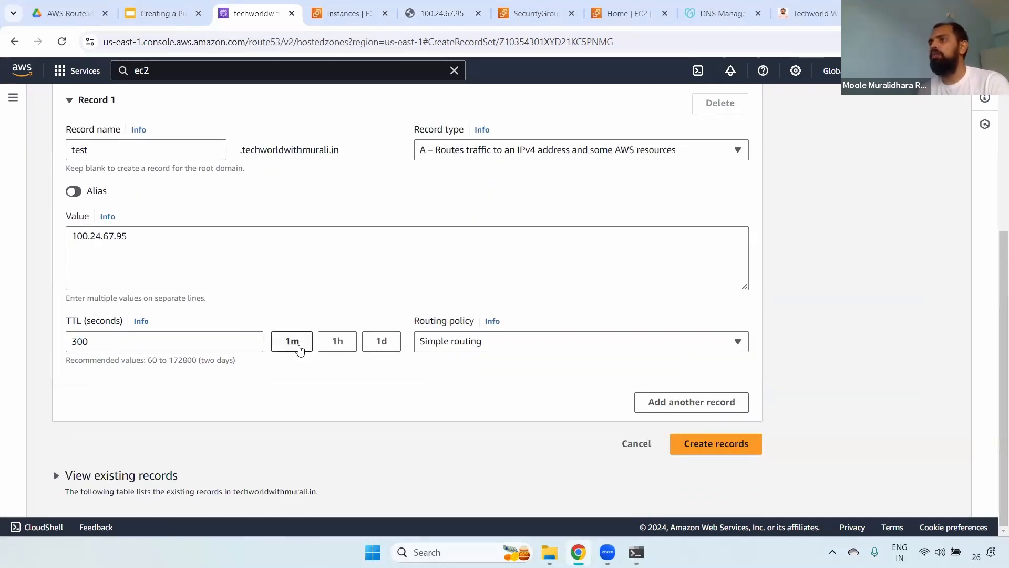
{"action": "left_click", "coordinate": [292, 341]}
{"action": "left_click", "coordinate": [99, 339]}
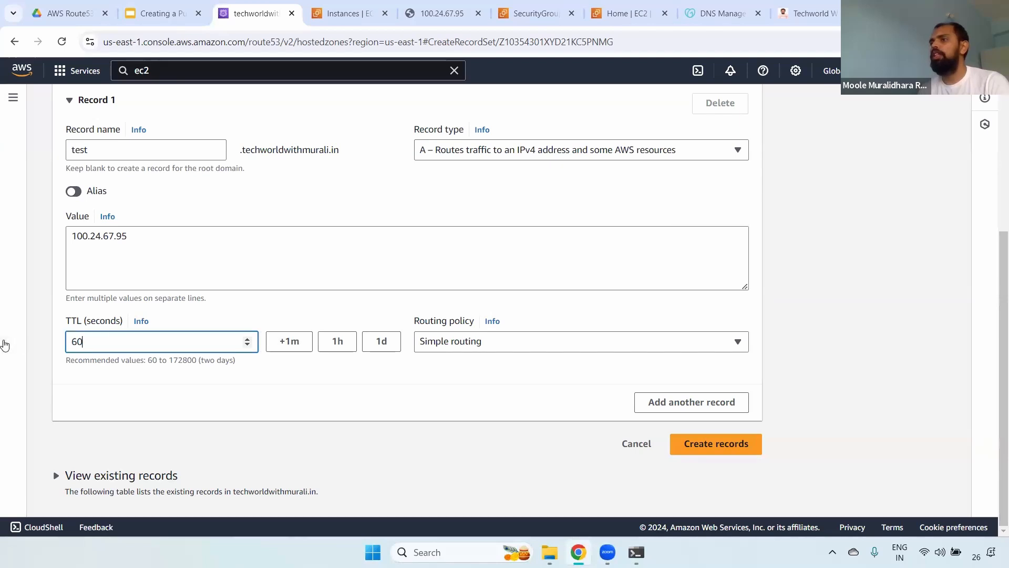
{"action": "key", "text": "ctrl+a"}
{"action": "left_click_drag", "start_coordinate": [415, 321], "coordinate": [472, 322]}
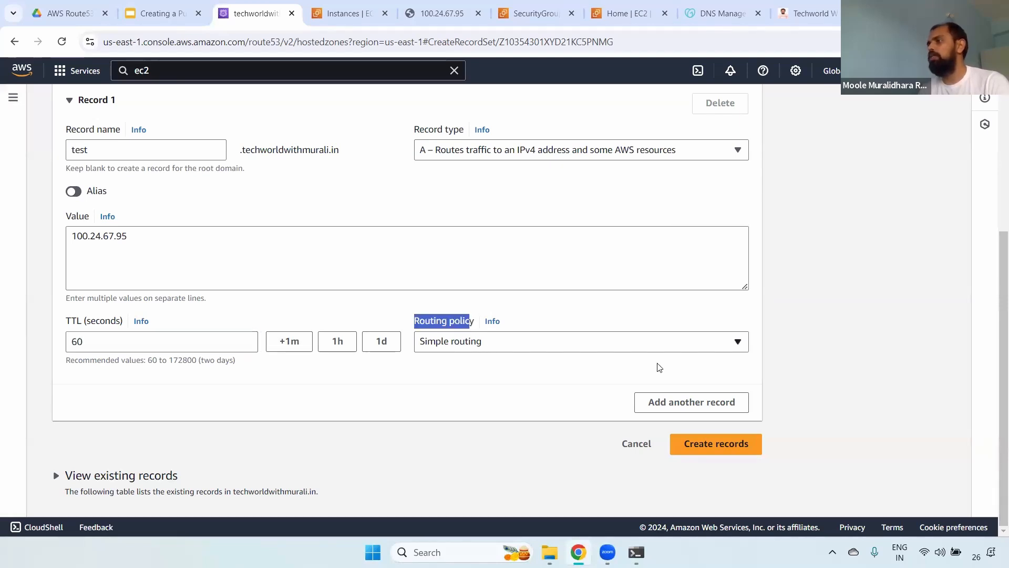
{"action": "left_click", "coordinate": [707, 448]}
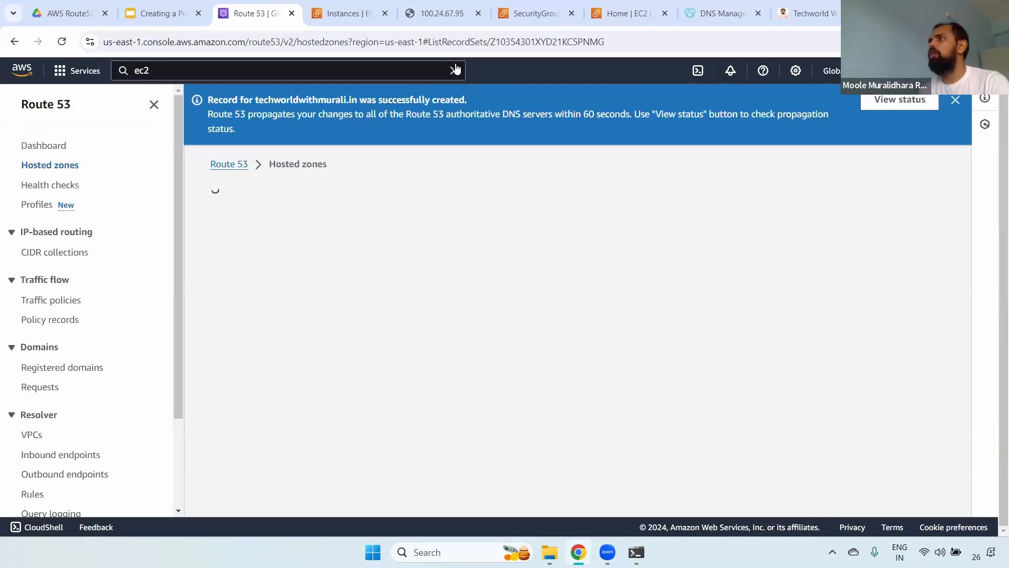
Widen the Record name column in the hosted zone's records list and copy the name test.techworldwithmurali.in
{"action": "left_click", "coordinate": [430, 13]}
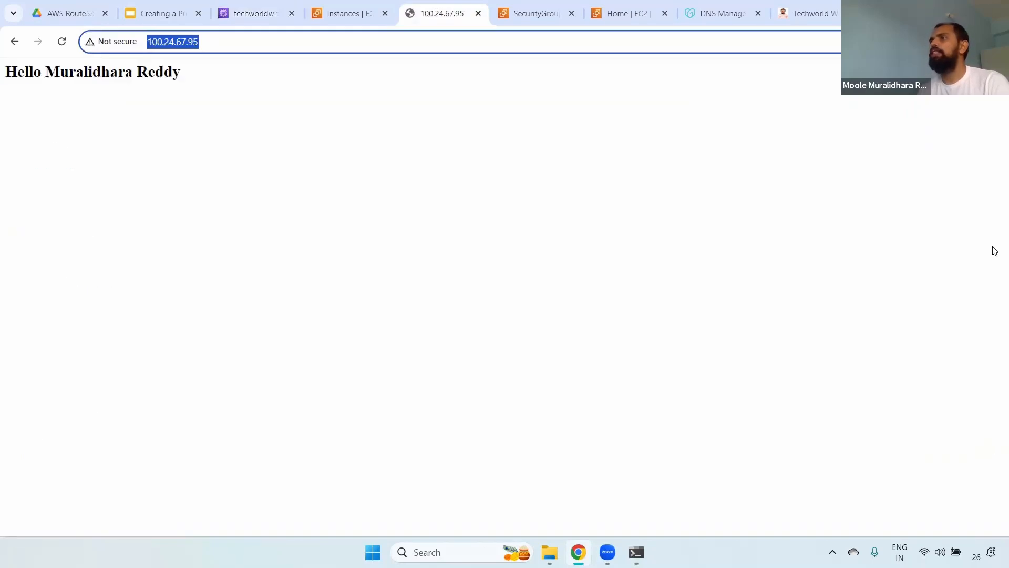
{"action": "double_click", "coordinate": [214, 38]}
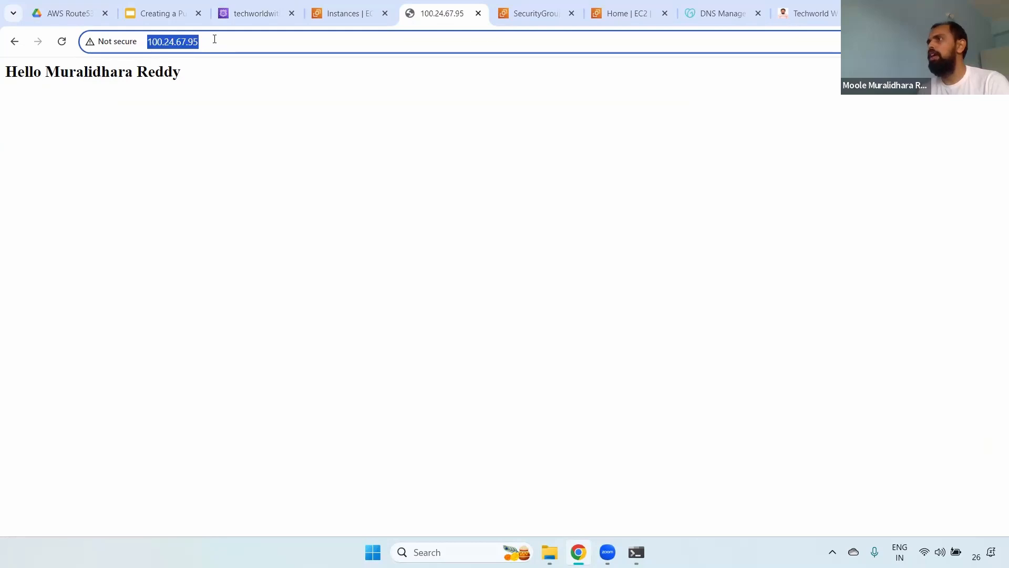
{"action": "left_click", "coordinate": [255, 13]}
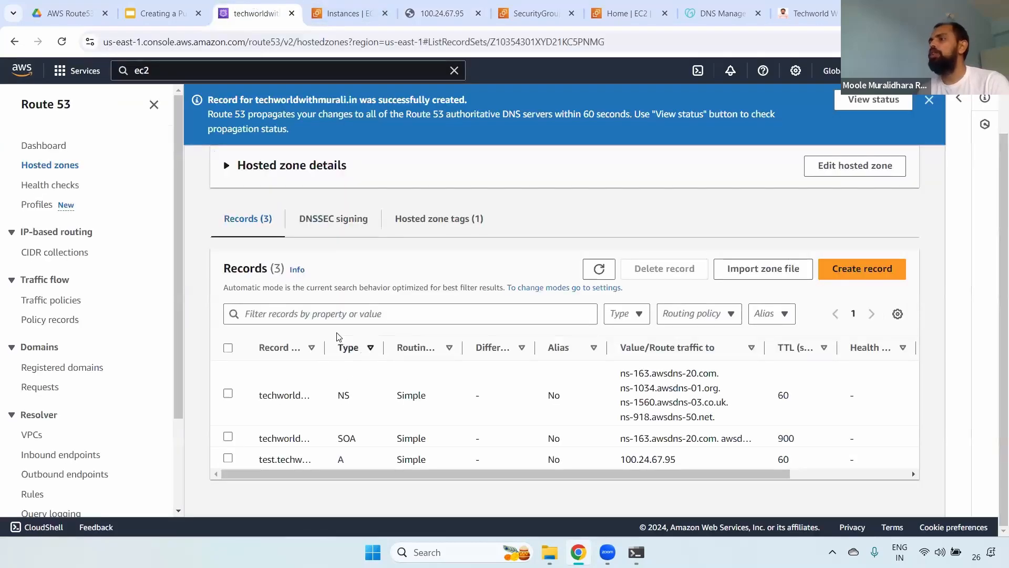
{"action": "left_click_drag", "start_coordinate": [324, 344], "coordinate": [478, 348]}
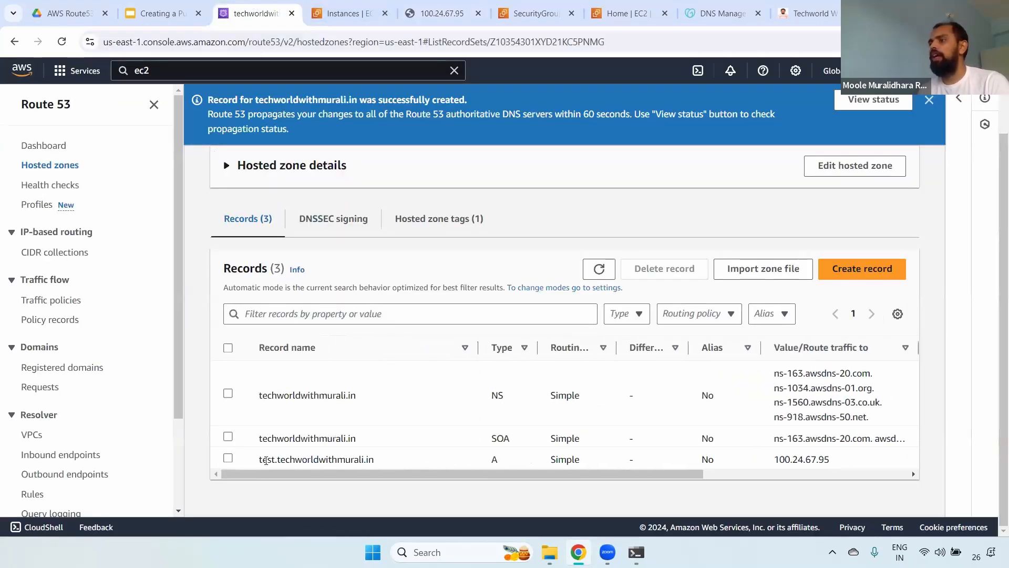
{"action": "left_click_drag", "start_coordinate": [264, 461], "coordinate": [376, 461]}
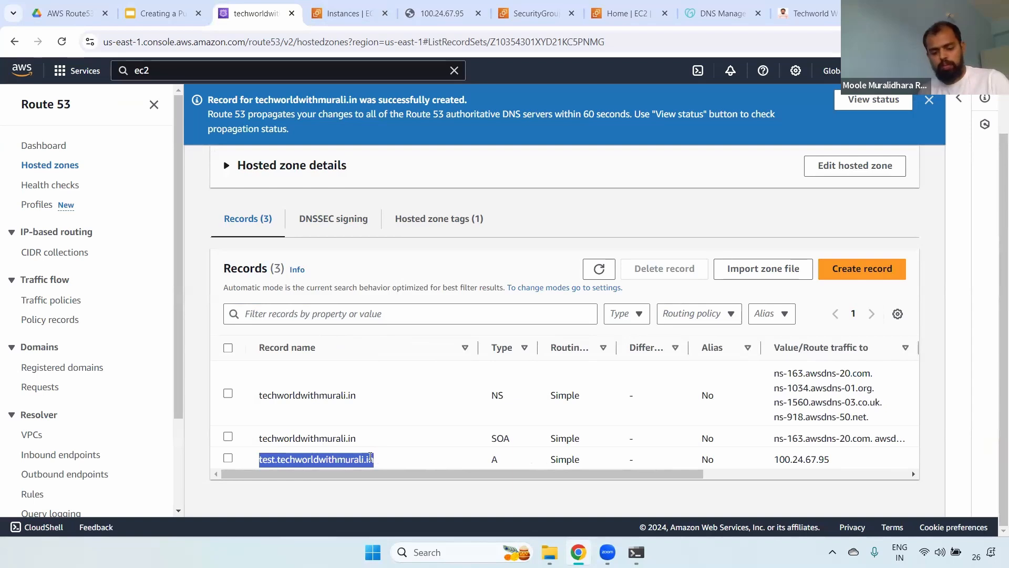
{"action": "key", "text": "ctrl+c"}
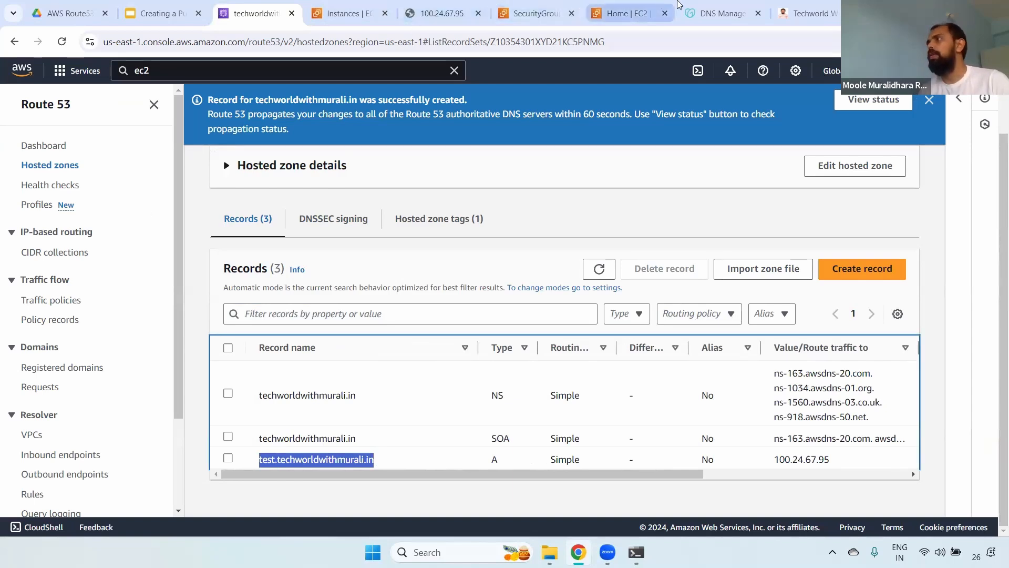
Try to open test.techworldwithmurali.in in the browser tab showing the Techworld With Murali site
{"action": "left_click", "coordinate": [808, 12]}
{"action": "left_click", "coordinate": [582, 46]}
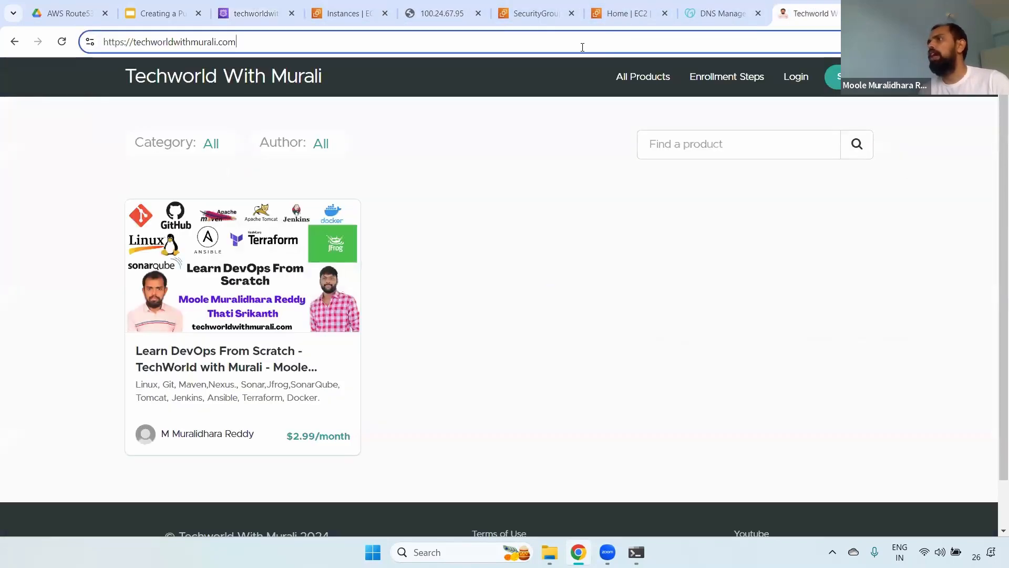
{"action": "key", "text": "ctrl+v"}
{"action": "key", "text": "ctrl+a"}
{"action": "key", "text": "ctrl+v"}
{"action": "key", "text": "Return"}
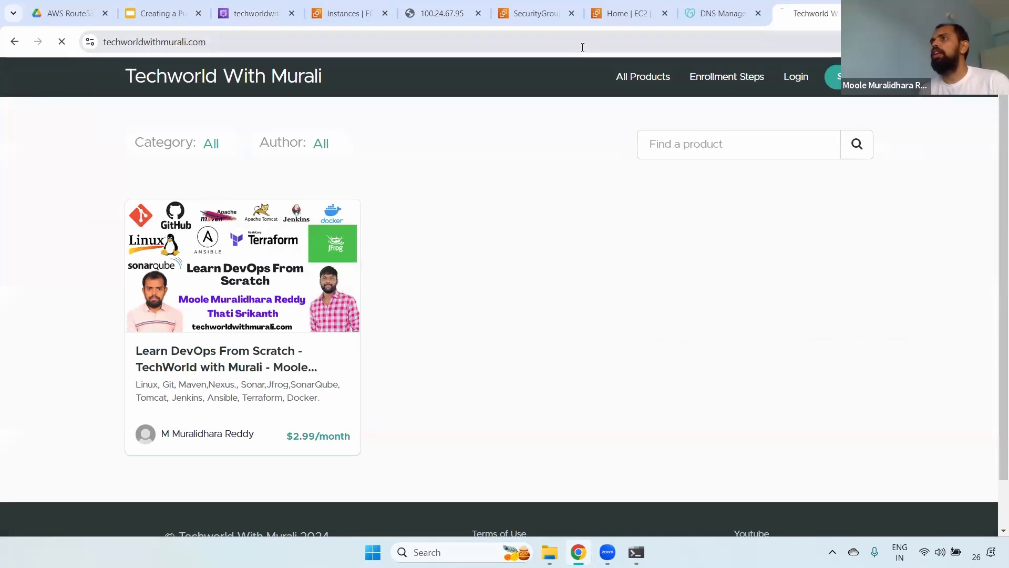
{"action": "double_click", "coordinate": [230, 48]}
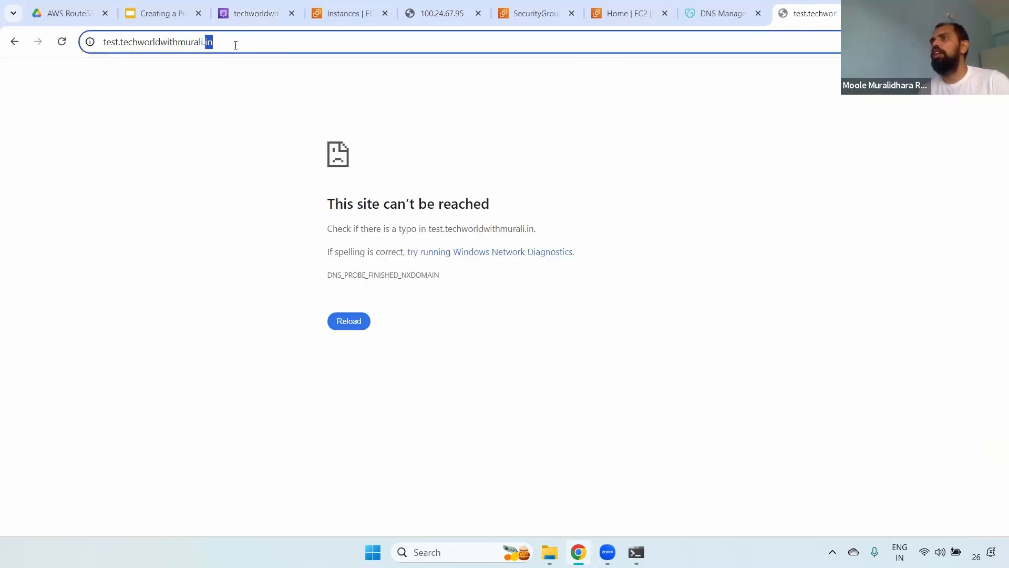
{"action": "key", "text": "Escape"}
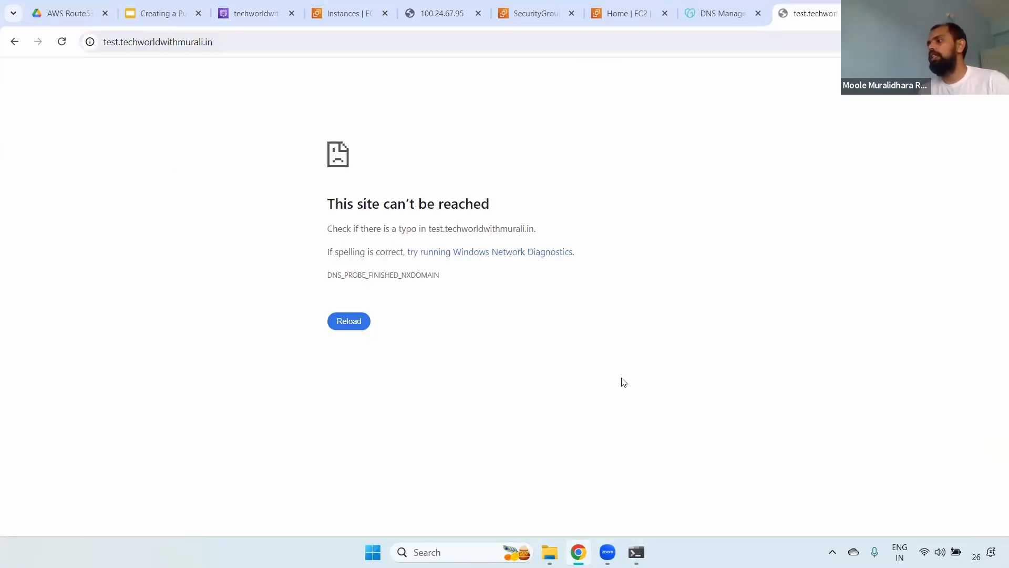
Switch to the nslookup console and query test.techworldwithmurali.in twice
{"action": "key", "text": "alt+Tab"}
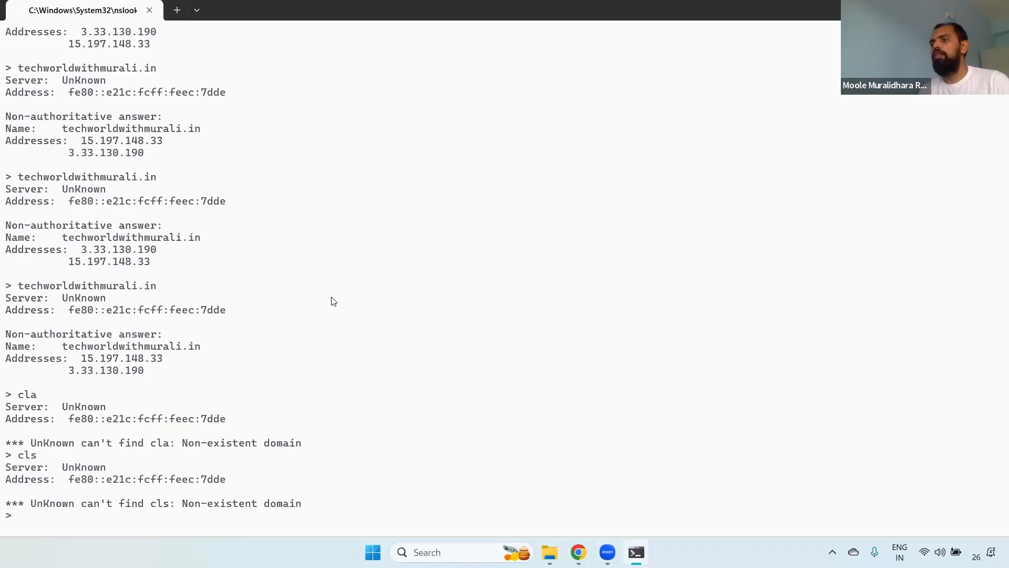
{"action": "key", "text": "ctrl+v"}
{"action": "key", "text": "Return"}
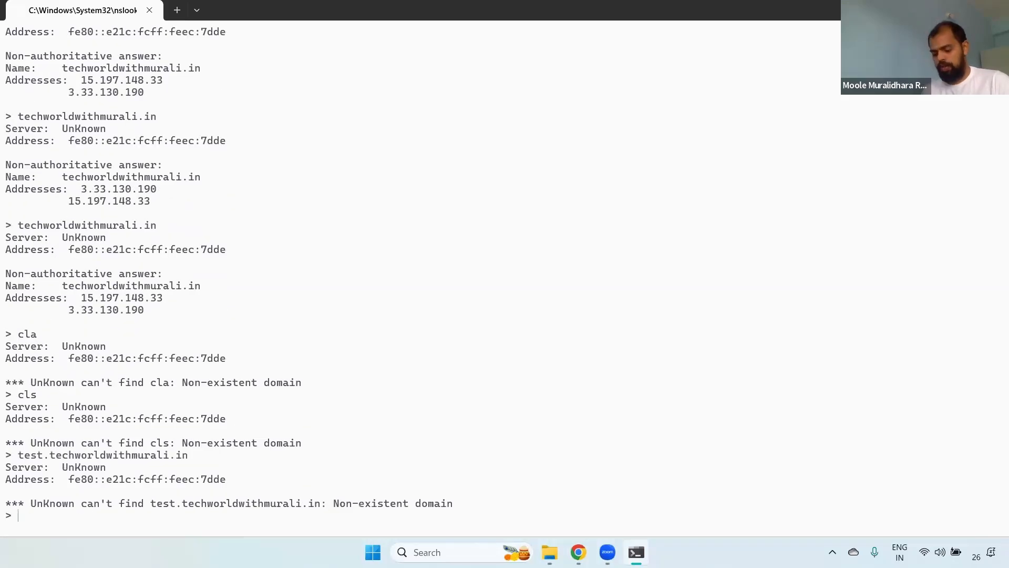
{"action": "key", "text": "ctrl+v"}
{"action": "key", "text": "Return"}
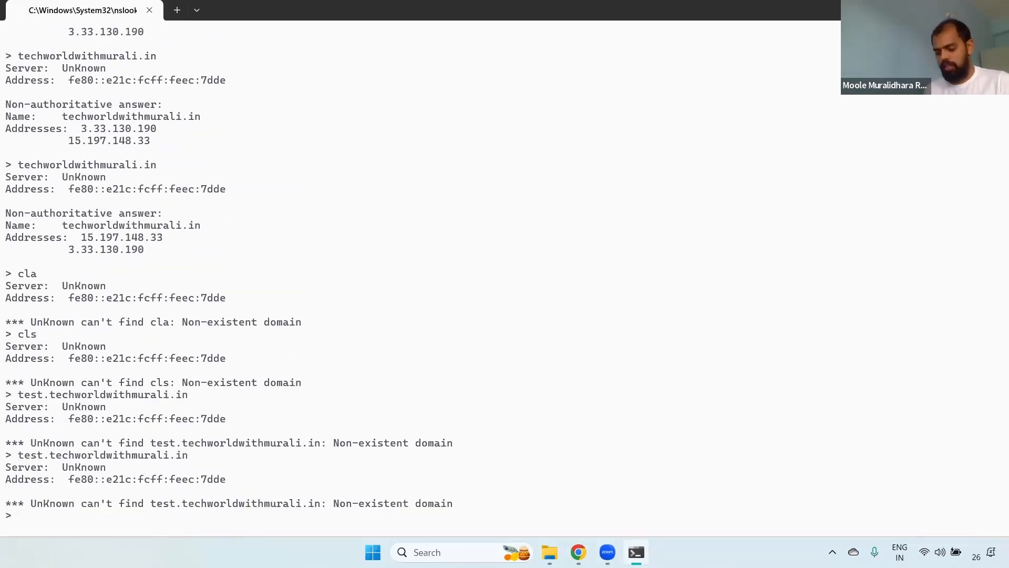
Repeat the nslookup query for test.techworldwithmurali.in until the console returns an address for it
{"action": "key", "text": "ctrl+v"}
{"action": "key", "text": "Return"}
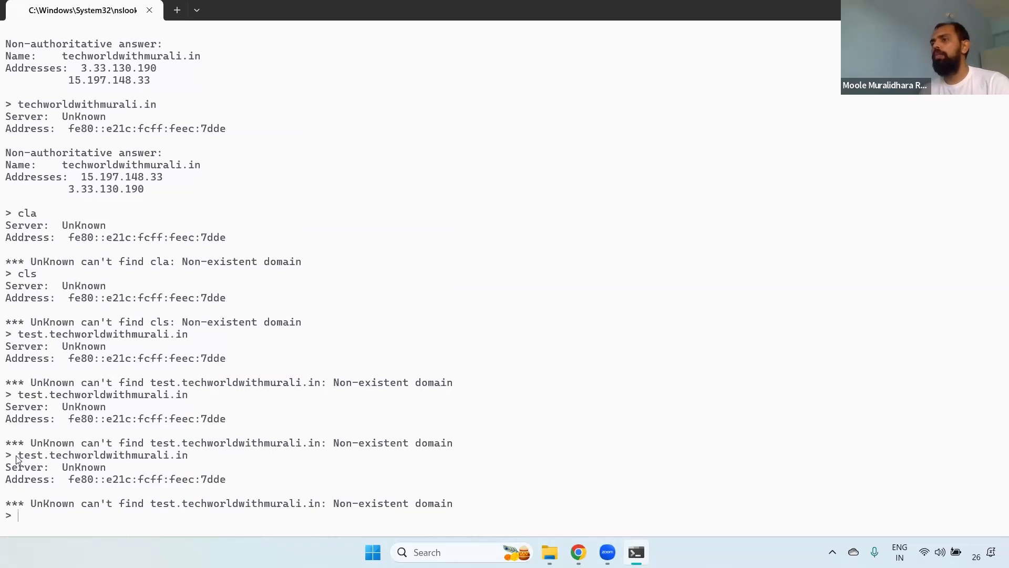
{"action": "left_click_drag", "start_coordinate": [17, 455], "coordinate": [195, 461]}
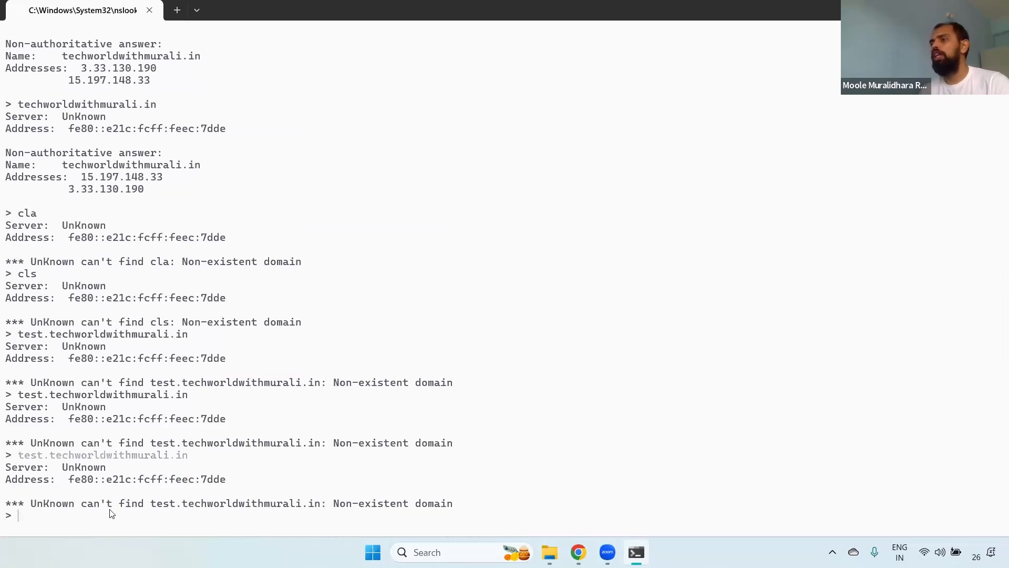
{"action": "left_click_drag", "start_coordinate": [339, 505], "coordinate": [401, 506]}
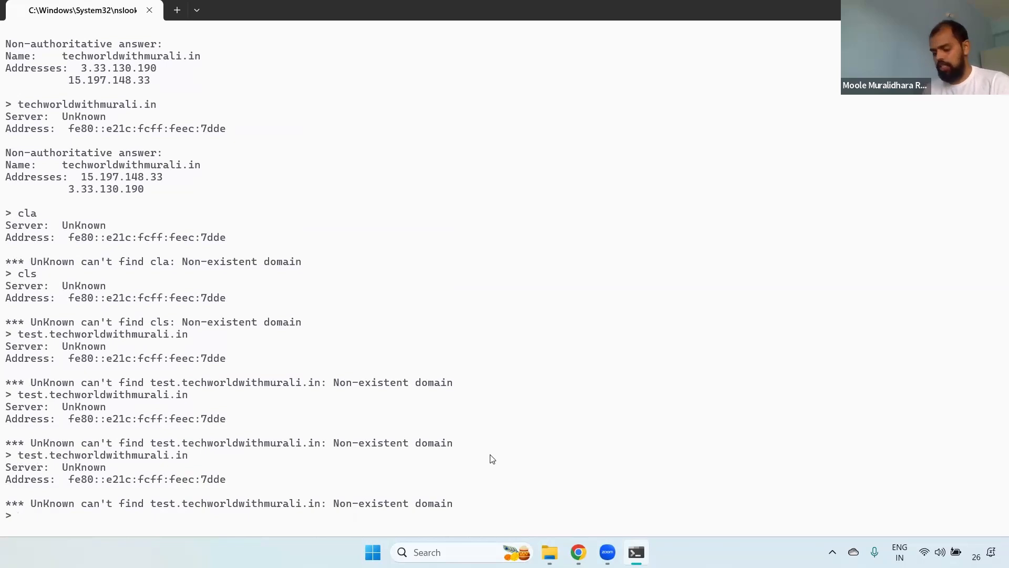
{"action": "key", "text": "Up"}
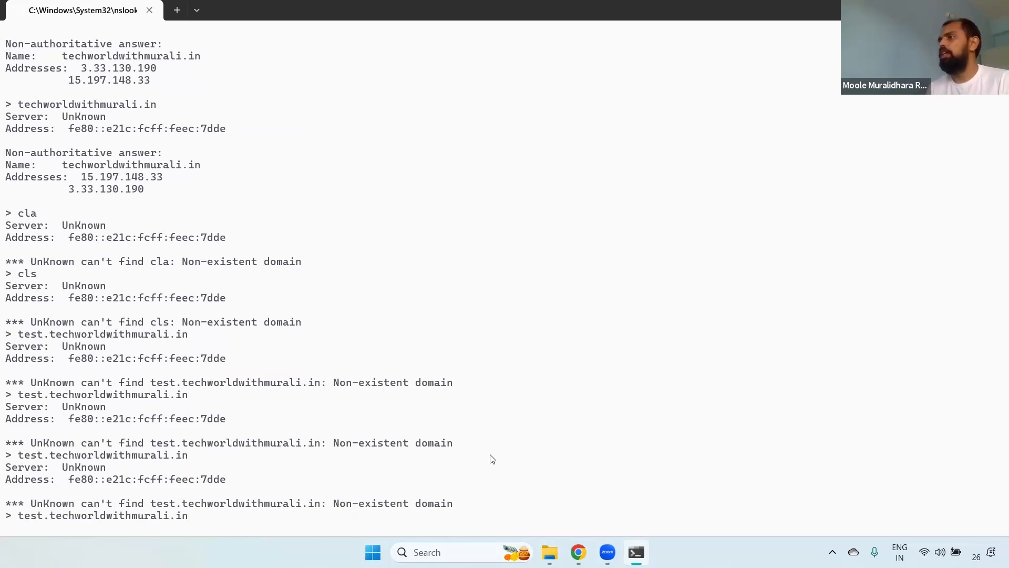
{"action": "key", "text": "Return"}
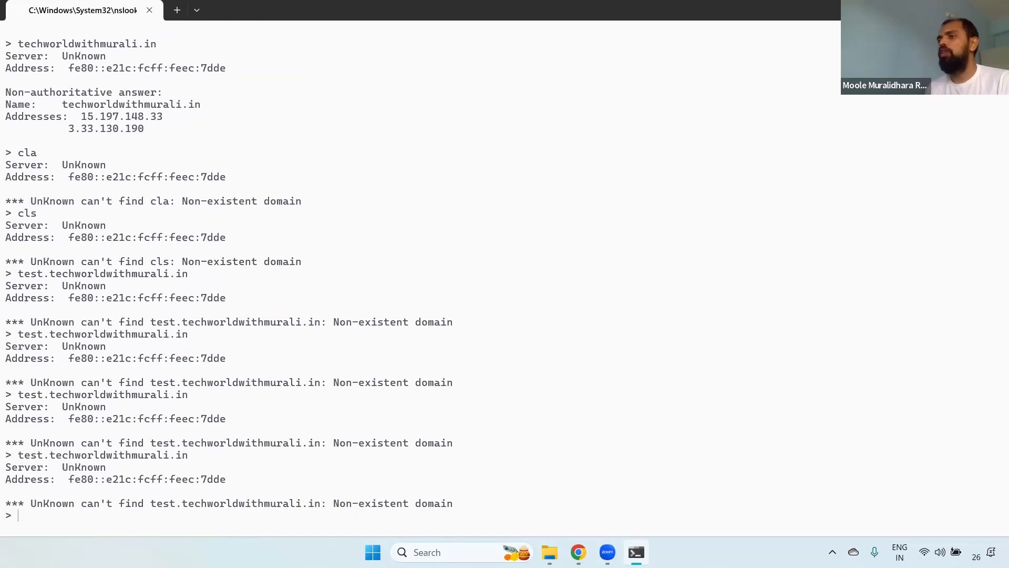
{"action": "key", "text": "Up"}
{"action": "key", "text": "Return"}
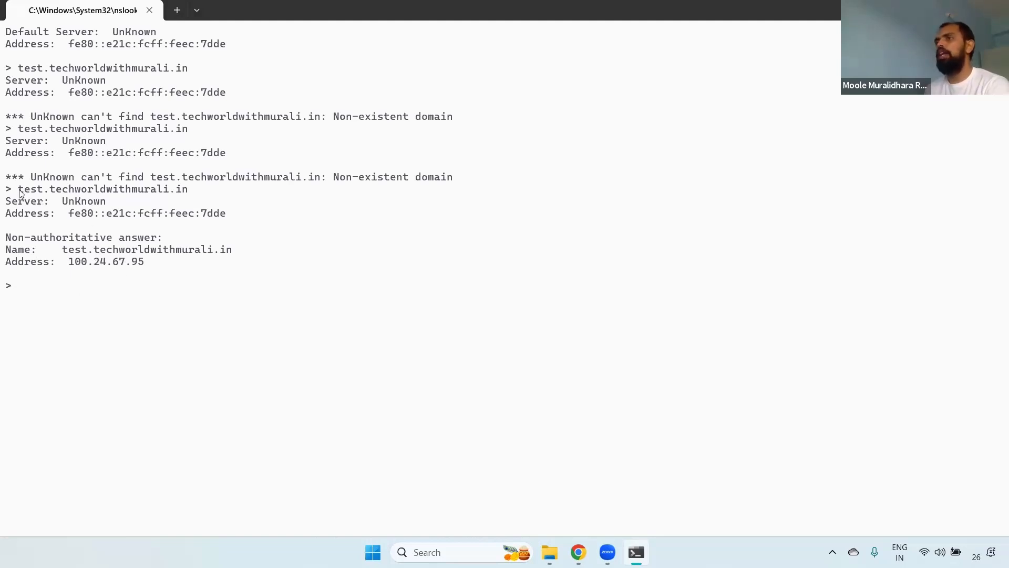
{"action": "left_click_drag", "start_coordinate": [19, 192], "coordinate": [211, 194]}
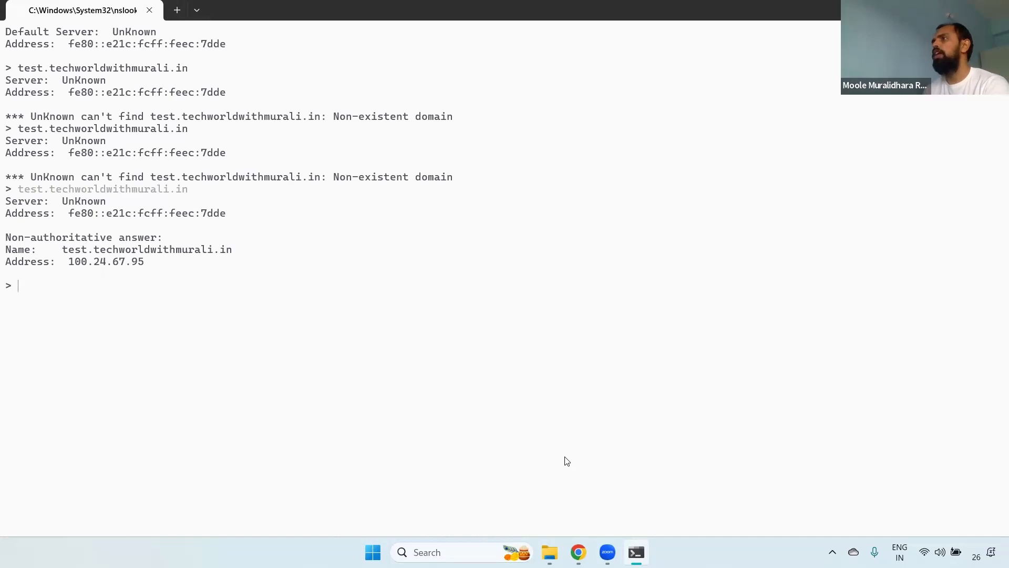
Switch to Chrome and load test.techworldwithmurali.in again, checking the heading on the page
{"action": "key", "text": "alt+Tab"}
{"action": "left_click", "coordinate": [180, 46]}
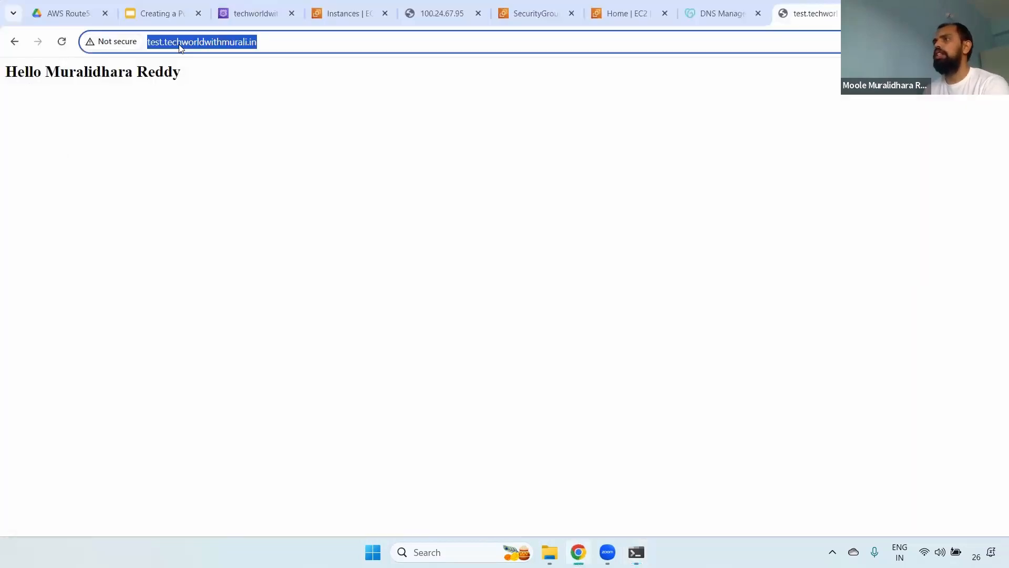
{"action": "left_click", "coordinate": [293, 41]}
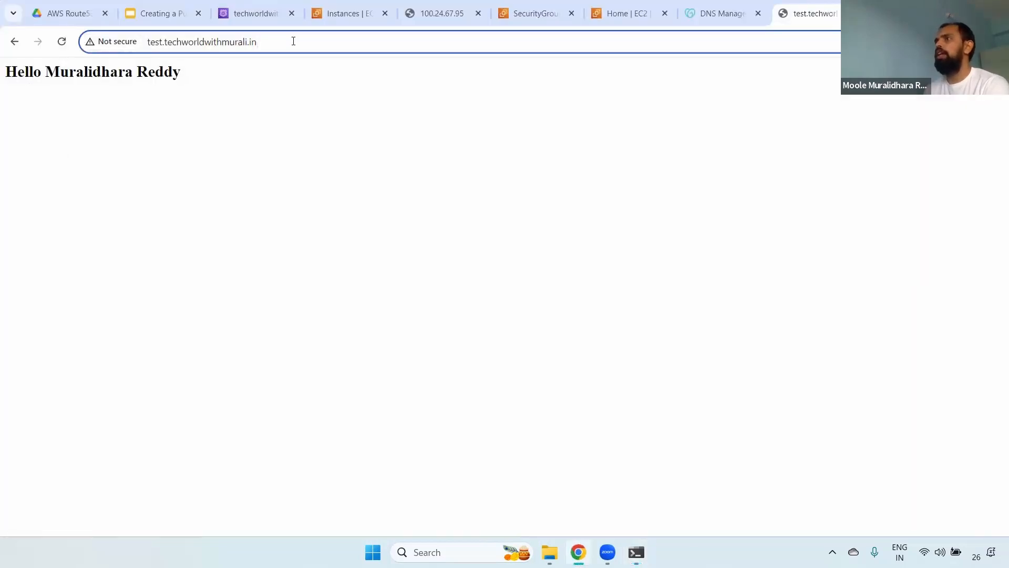
{"action": "key", "text": "Return"}
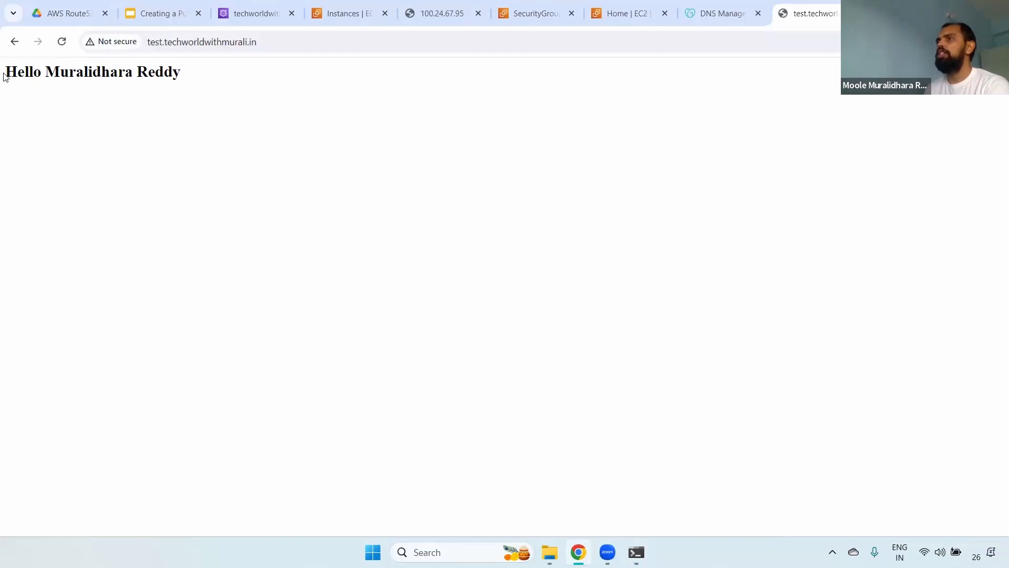
{"action": "left_click_drag", "start_coordinate": [4, 77], "coordinate": [209, 85]}
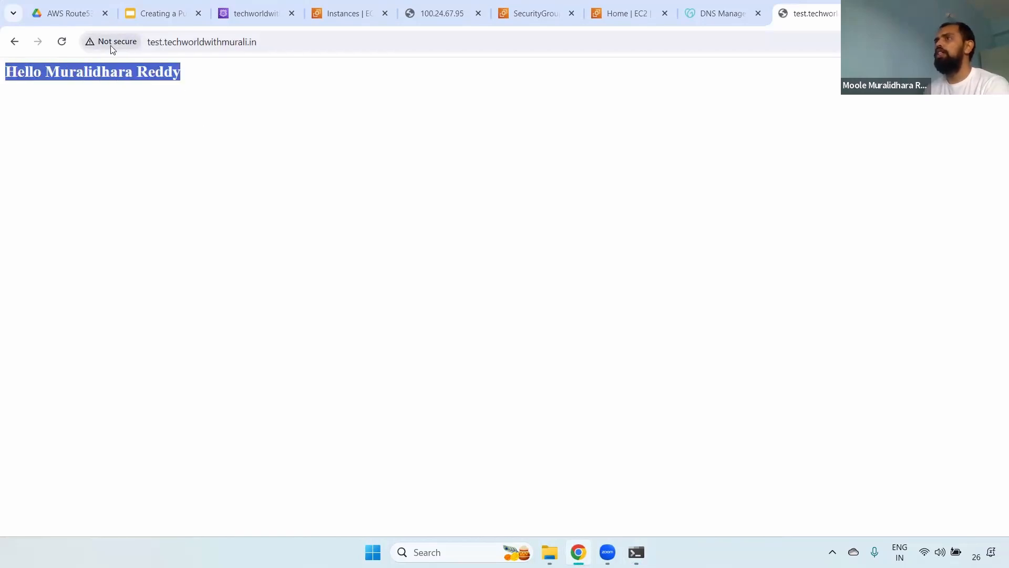
{"action": "double_click", "coordinate": [220, 43]}
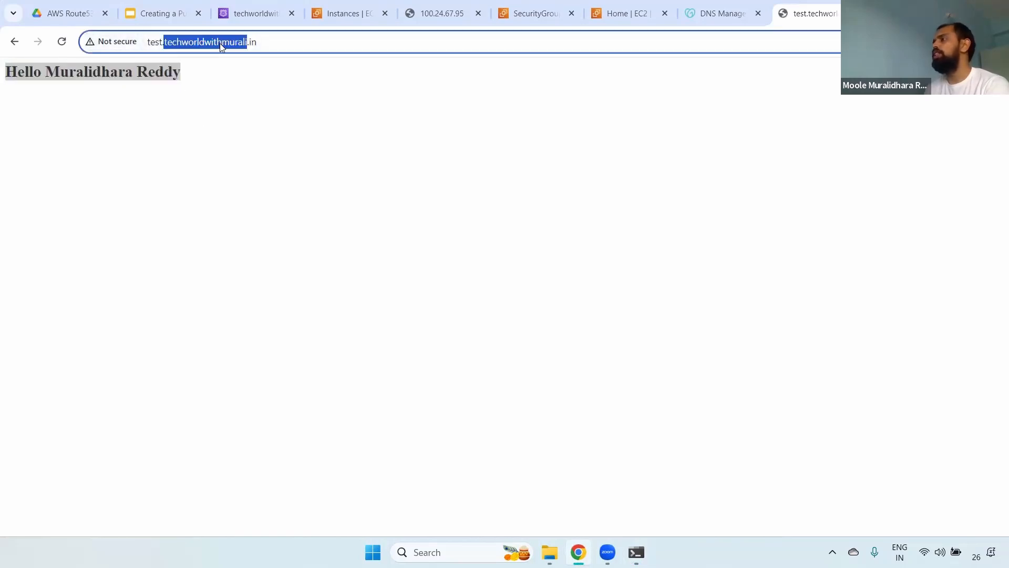
{"action": "triple_click", "coordinate": [218, 43]}
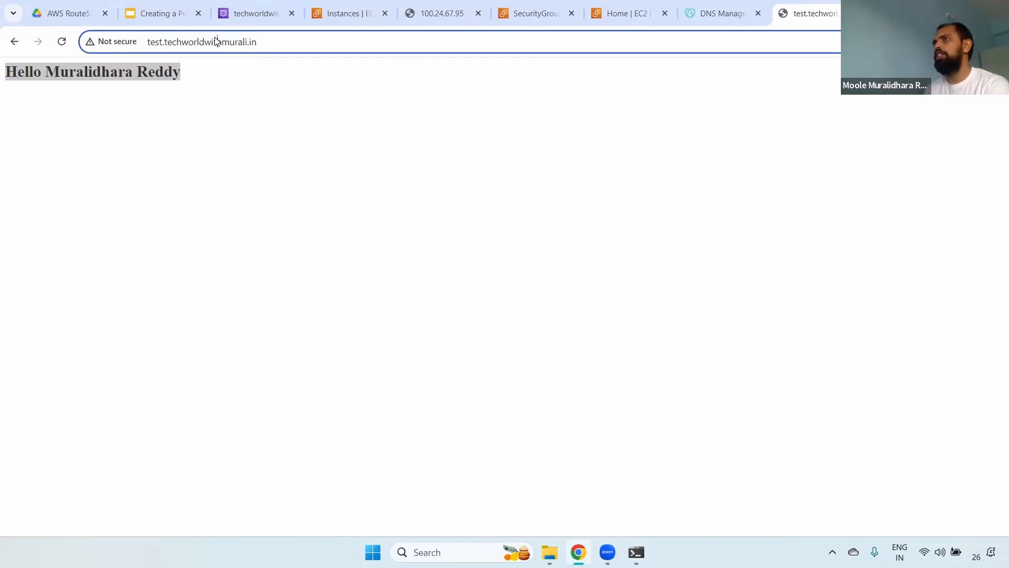
{"action": "type", "text": "http://test.techworldwithmurali.in/"}
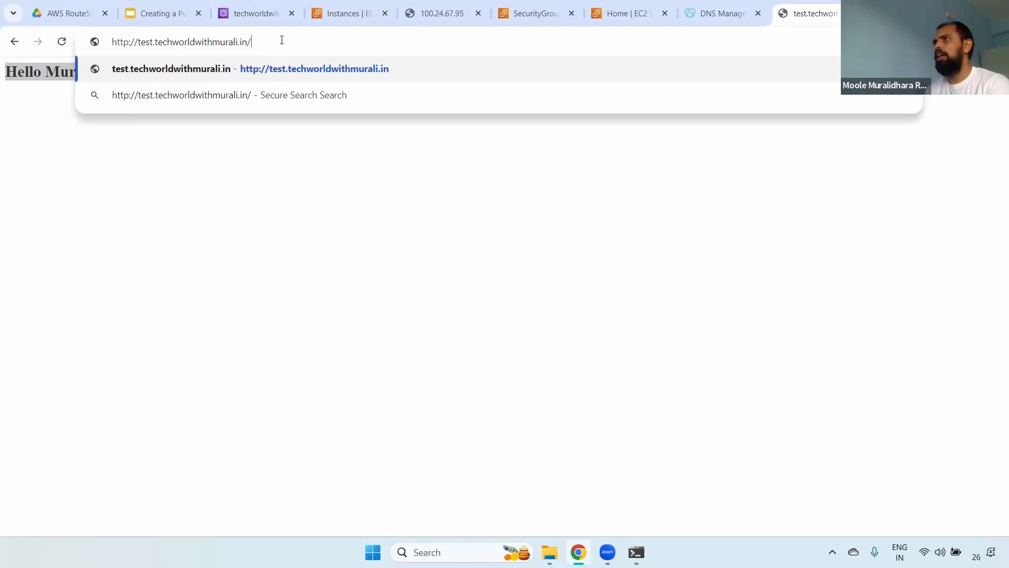
{"action": "key", "text": "Return"}
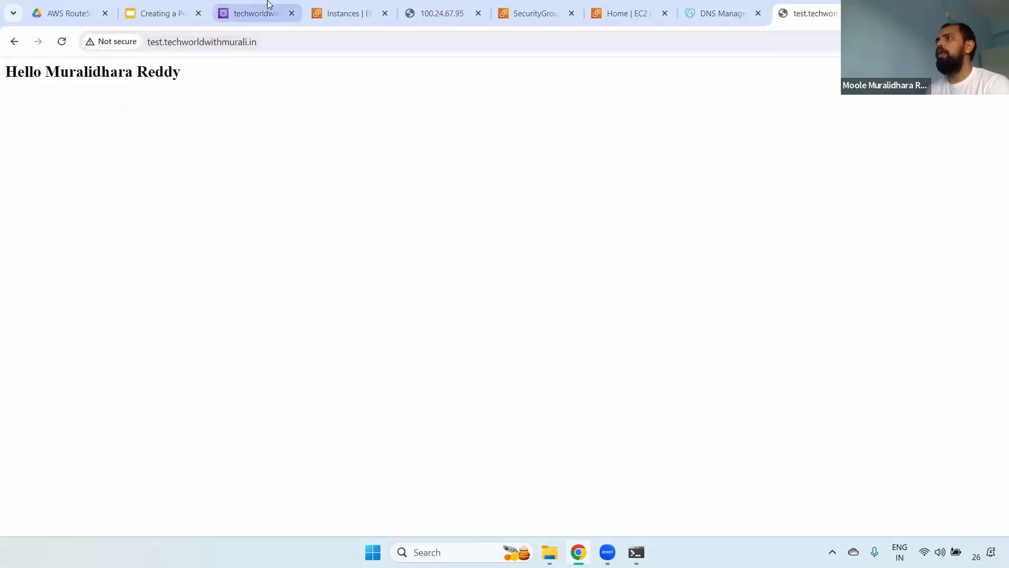
Check the Linux Server instance in EC2 and the web page served directly at 100.24.67.95 for comparison
{"action": "left_click", "coordinate": [341, 11]}
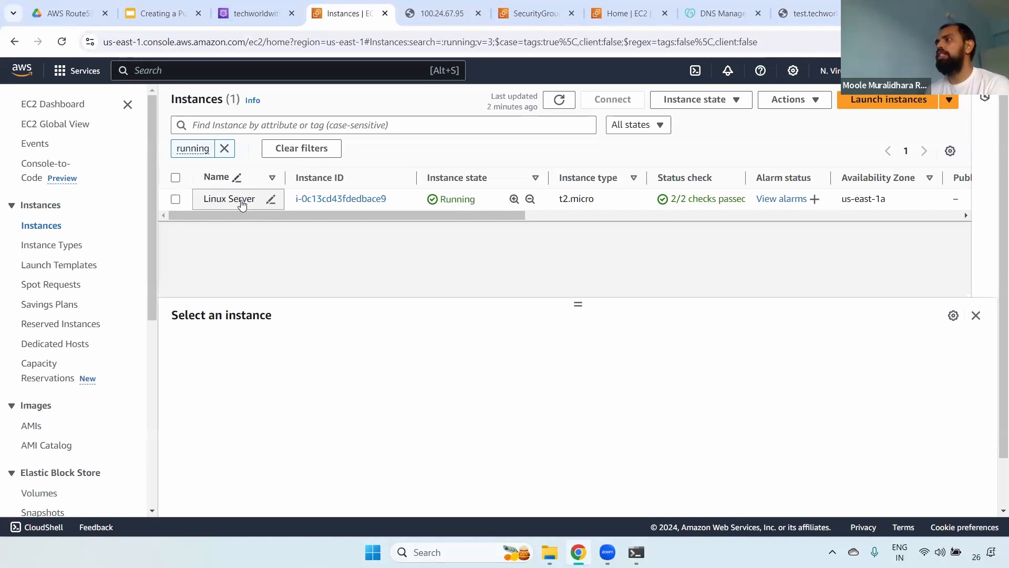
{"action": "left_click", "coordinate": [444, 12]}
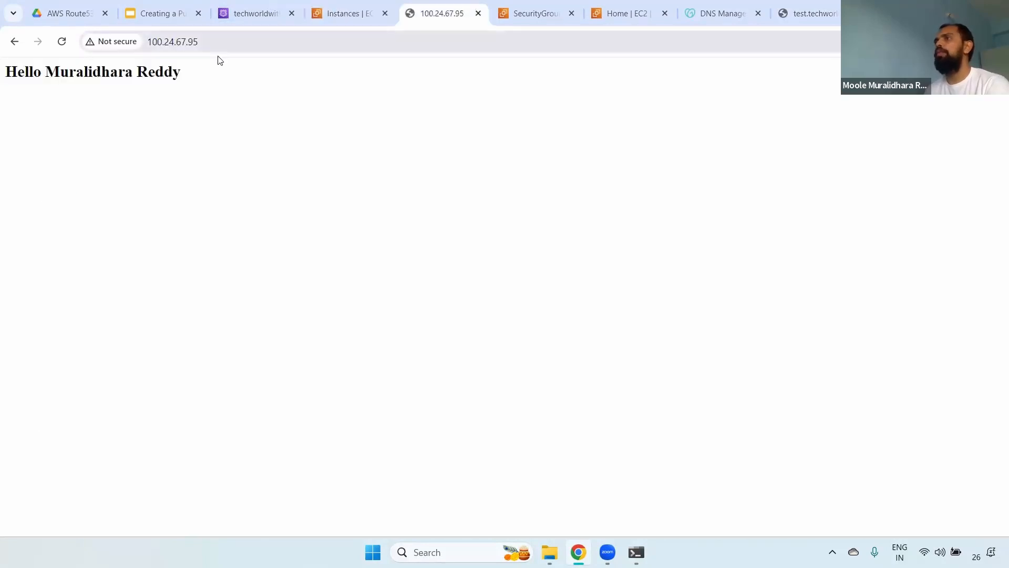
{"action": "left_click", "coordinate": [192, 42]}
{"action": "left_click_drag", "start_coordinate": [225, 40], "coordinate": [143, 43]}
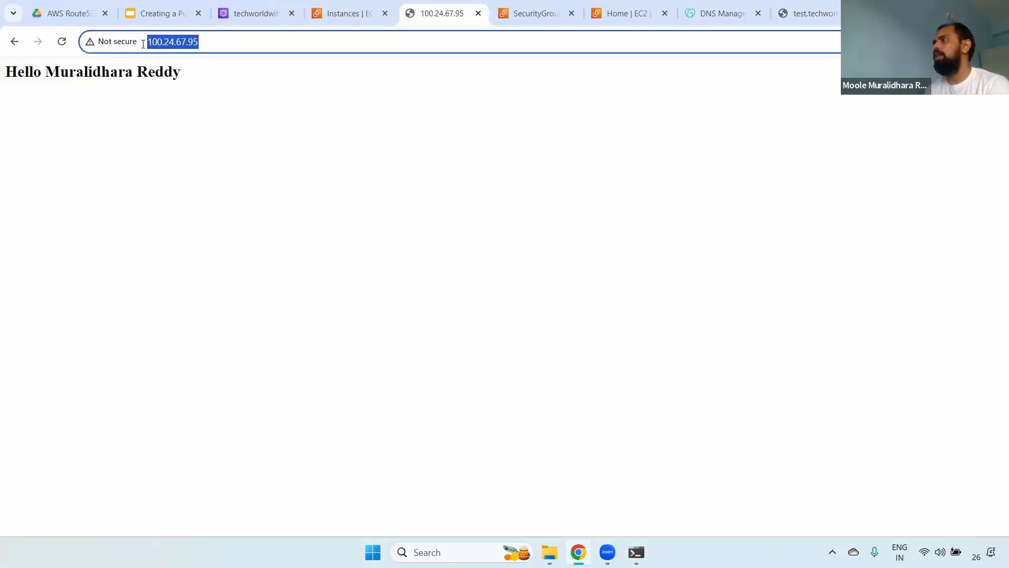
{"action": "double_click", "coordinate": [177, 44]}
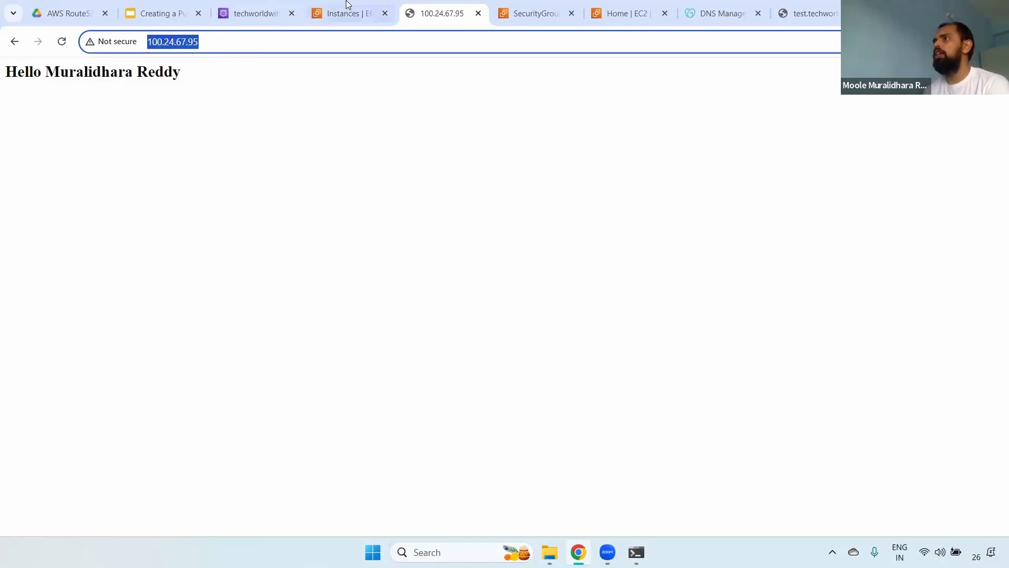
Return to the techworldwithmurali.in hosted zone in Route 53 and dismiss the record creation notification
{"action": "left_click", "coordinate": [266, 5]}
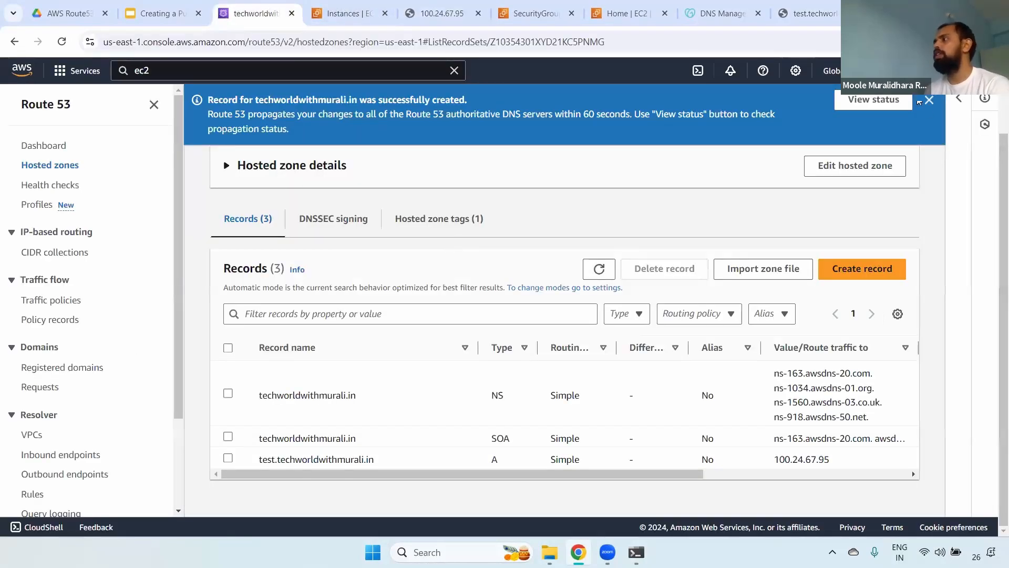
{"action": "left_click", "coordinate": [927, 102]}
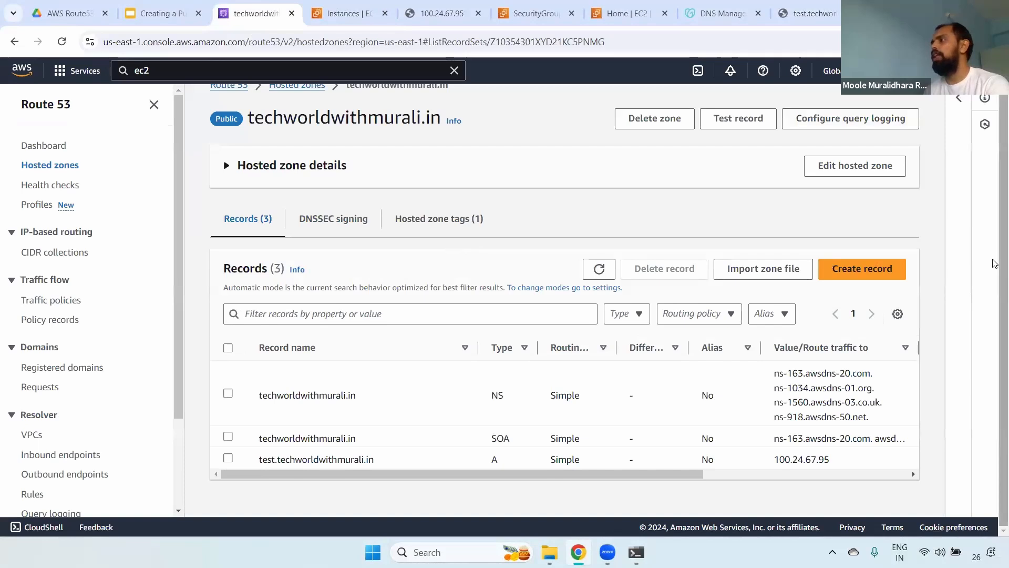
{"action": "left_click", "coordinate": [873, 282]}
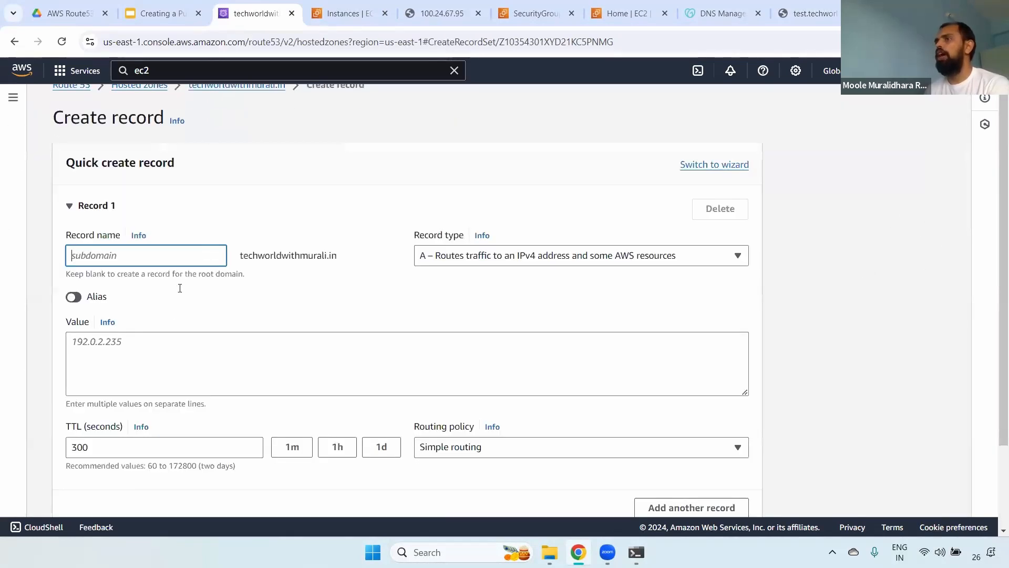
{"action": "left_click", "coordinate": [113, 355]}
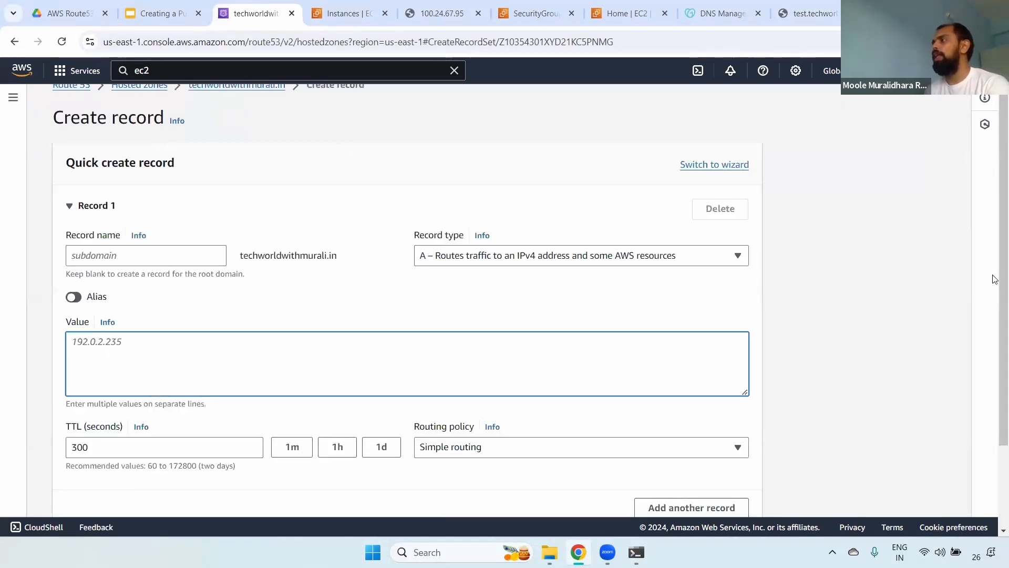
{"action": "scroll", "coordinate": [777, 381], "scroll_direction": "down", "scroll_amount": 3}
{"action": "left_click", "coordinate": [639, 443]}
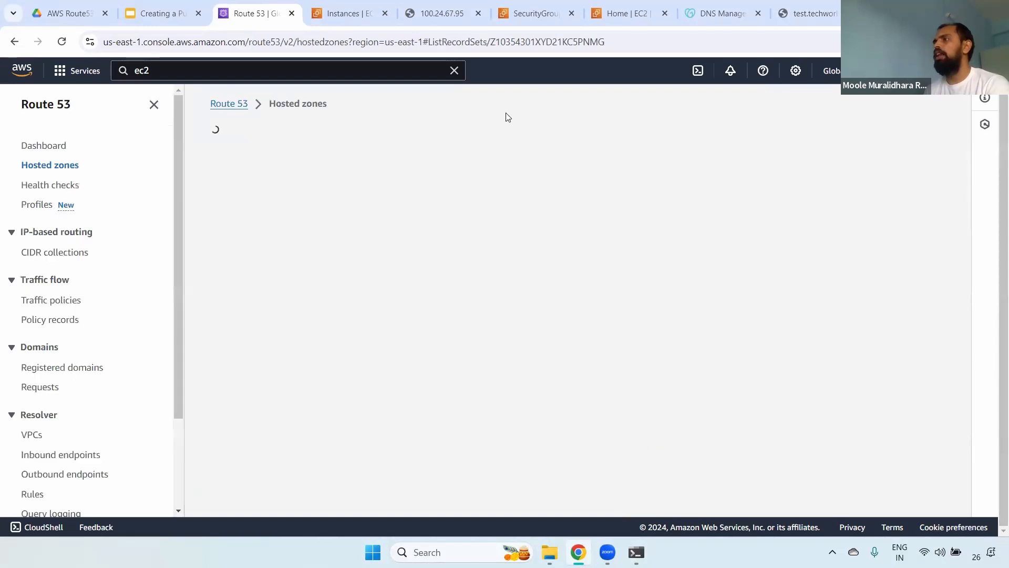
Return to the test.techworldwithmurali.in page and examine the subdomain, domain and extension in its address along with the page heading
{"action": "left_click", "coordinate": [809, 14]}
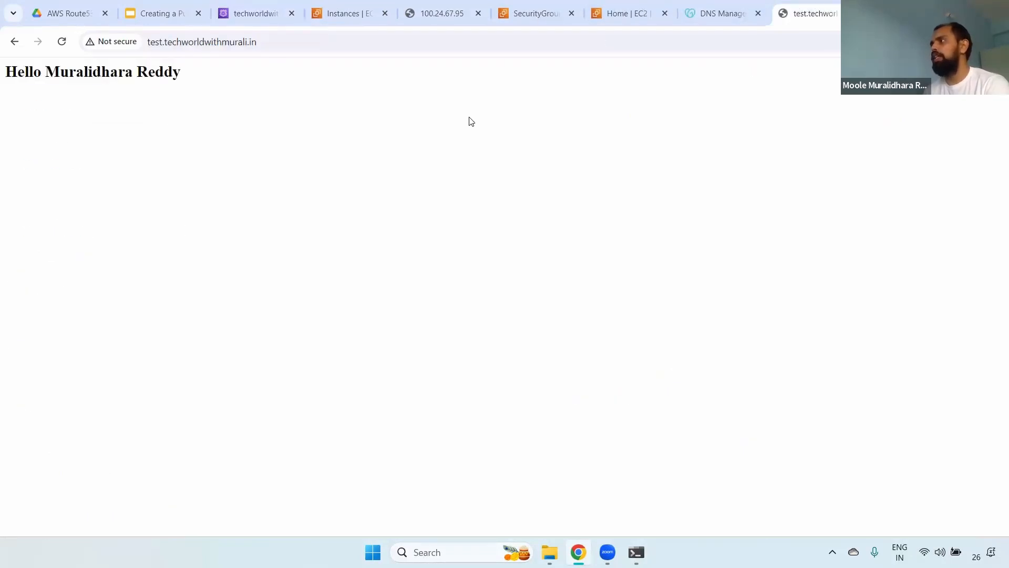
{"action": "left_click", "coordinate": [271, 38]}
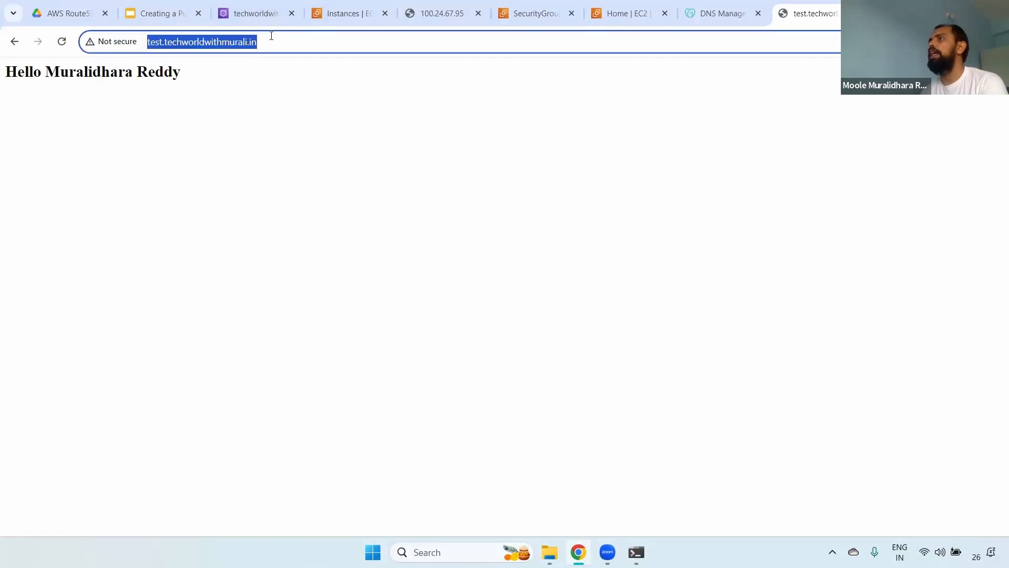
{"action": "left_click_drag", "start_coordinate": [267, 42], "coordinate": [205, 39]}
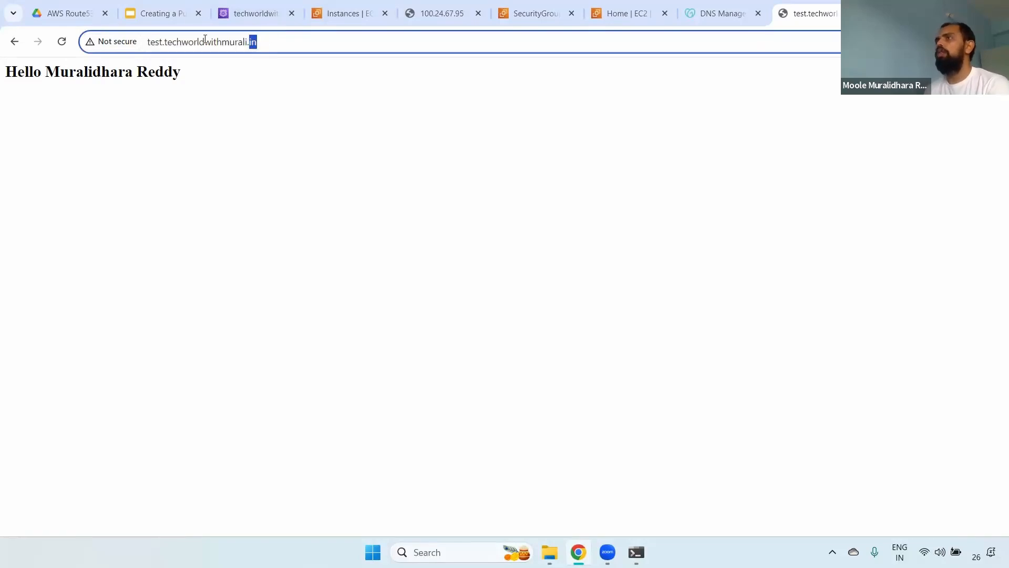
{"action": "double_click", "coordinate": [156, 42]}
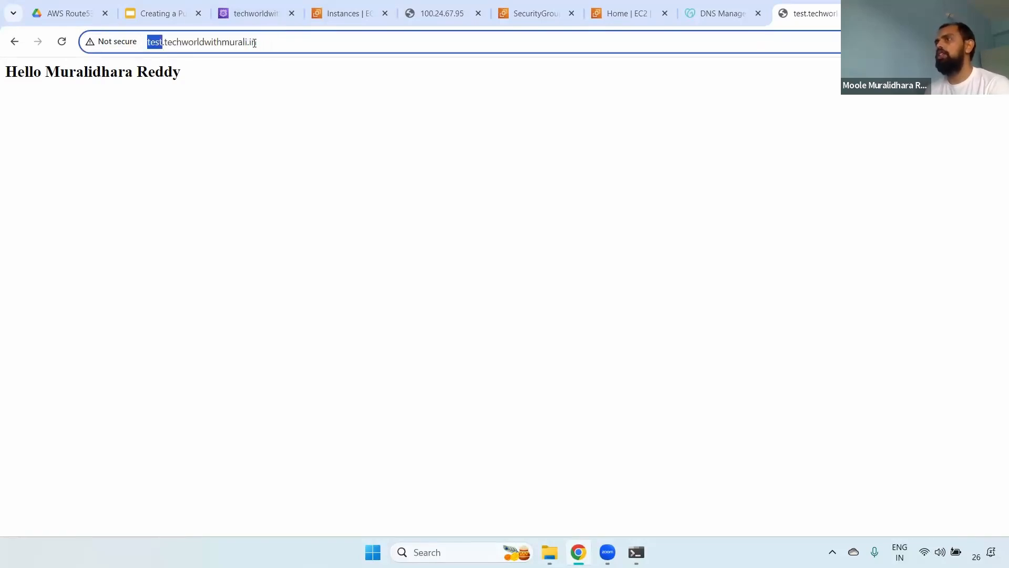
{"action": "key", "text": "ctrl+a"}
{"action": "left_click_drag", "start_coordinate": [2, 76], "coordinate": [235, 94]}
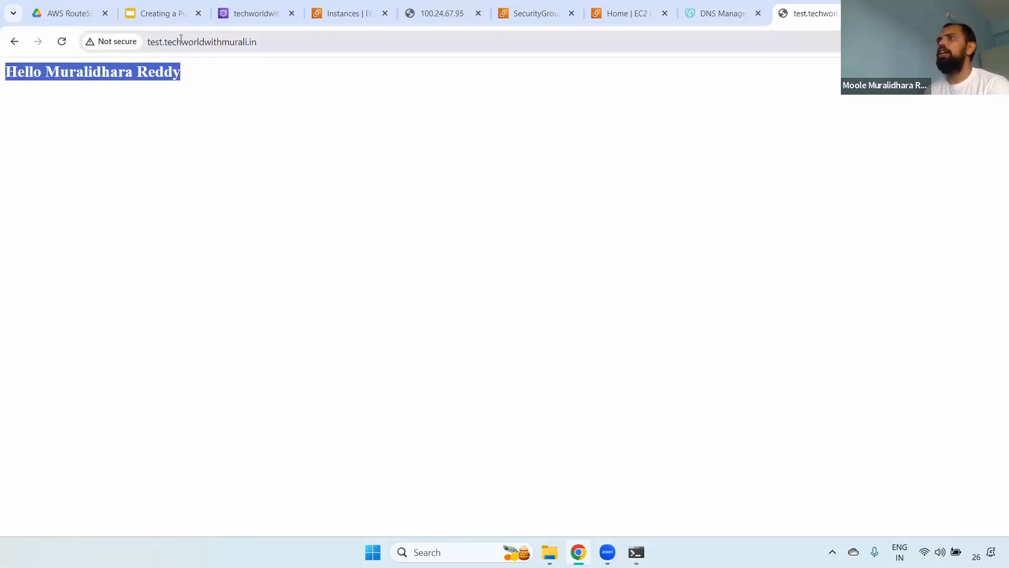
{"action": "triple_click", "coordinate": [180, 39]}
{"action": "left_click", "coordinate": [251, 106]}
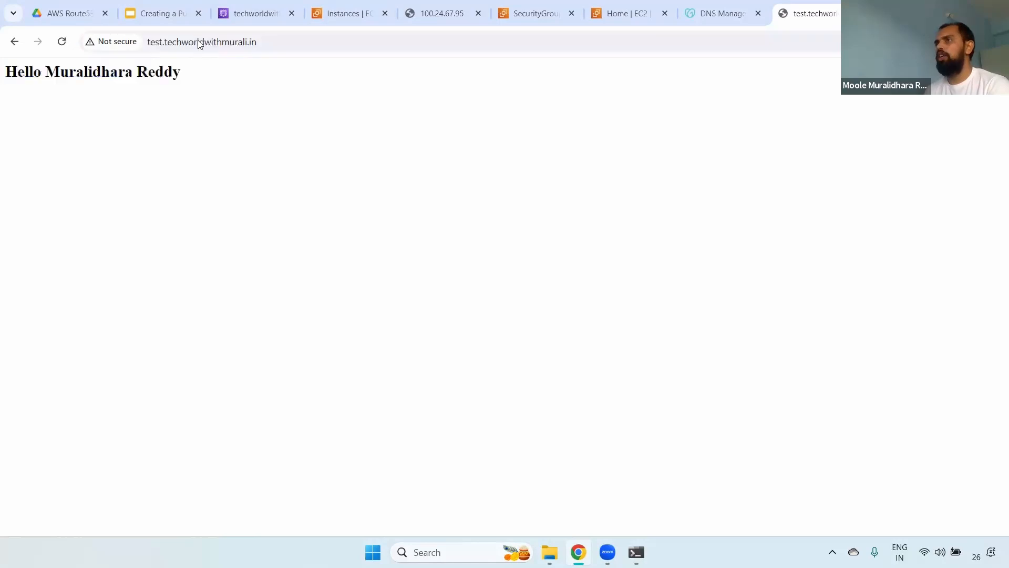
{"action": "triple_click", "coordinate": [199, 42]}
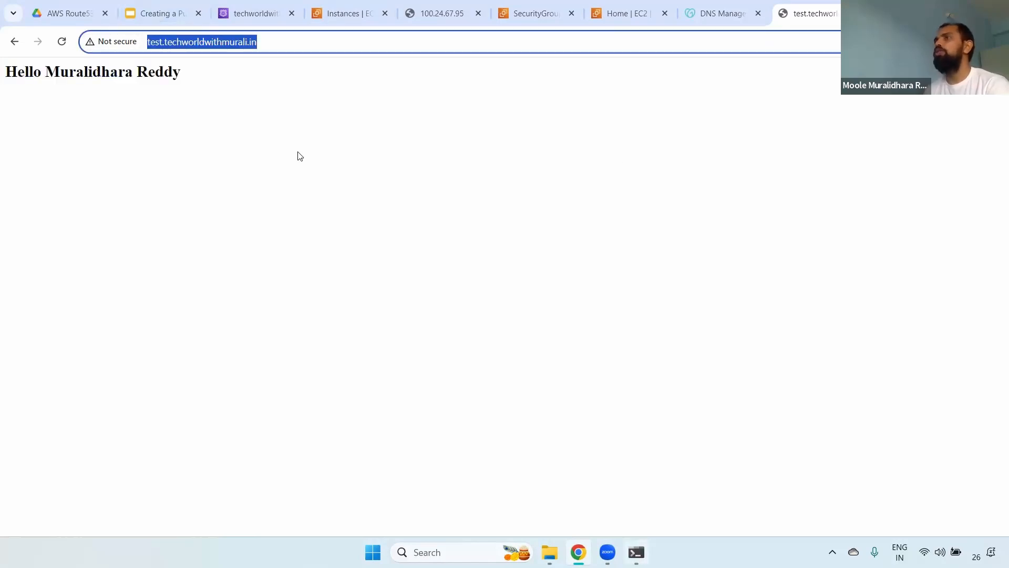
Review the nslookup answer for test.techworldwithmurali.in in the console, then compare it with the page loaded in Chrome
{"action": "key", "text": "alt+Tab"}
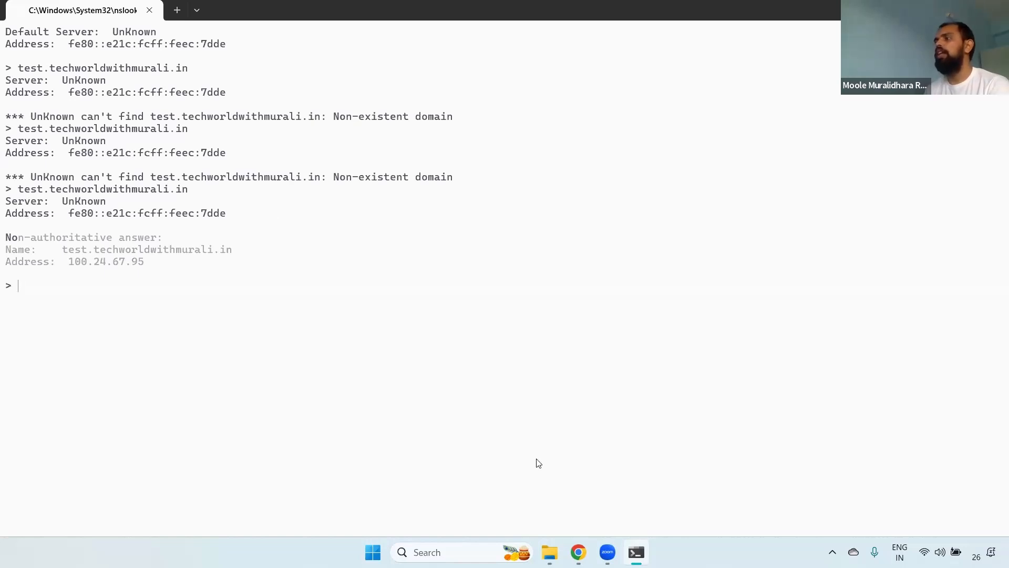
{"action": "left_click", "coordinate": [578, 551]}
{"action": "left_click", "coordinate": [284, 42]}
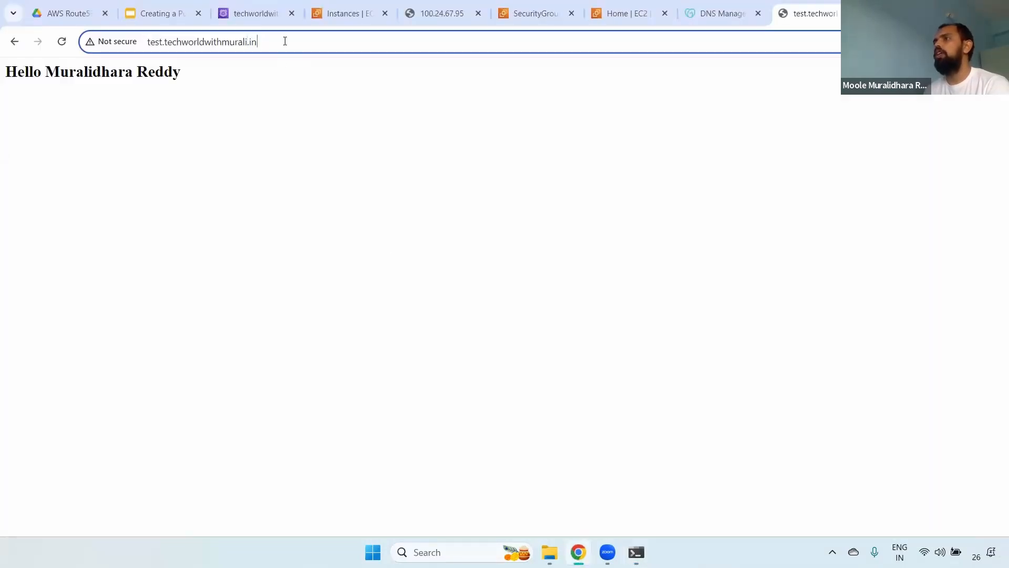
{"action": "left_click_drag", "start_coordinate": [292, 40], "coordinate": [122, 28]}
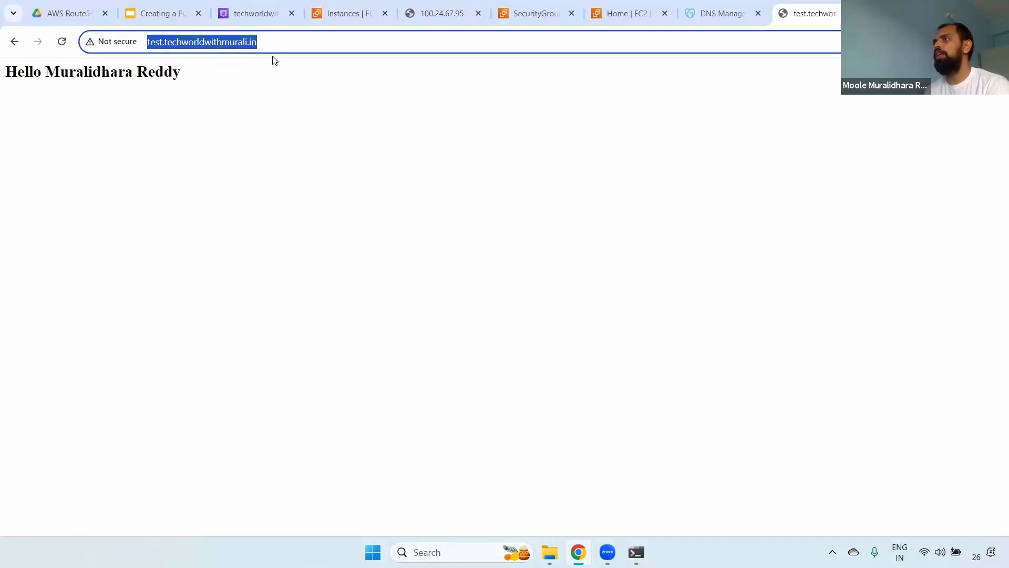
{"action": "left_click_drag", "start_coordinate": [4, 72], "coordinate": [214, 84]}
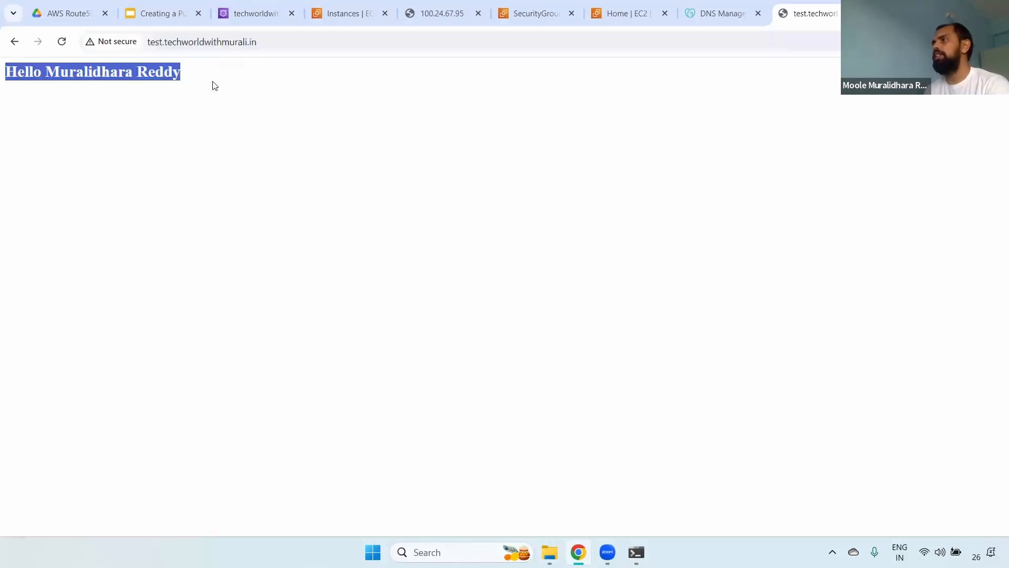
Extend the test.techworldwithmurali.in address with the path /v1/health without loading it
{"action": "left_click", "coordinate": [300, 42]}
{"action": "left_click", "coordinate": [301, 41]}
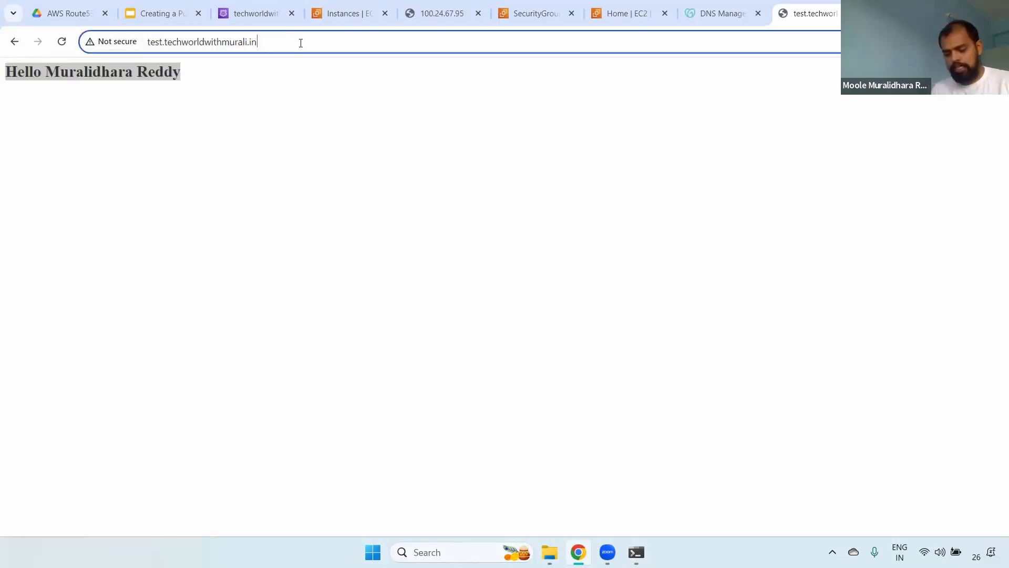
{"action": "type", "text": "/health"}
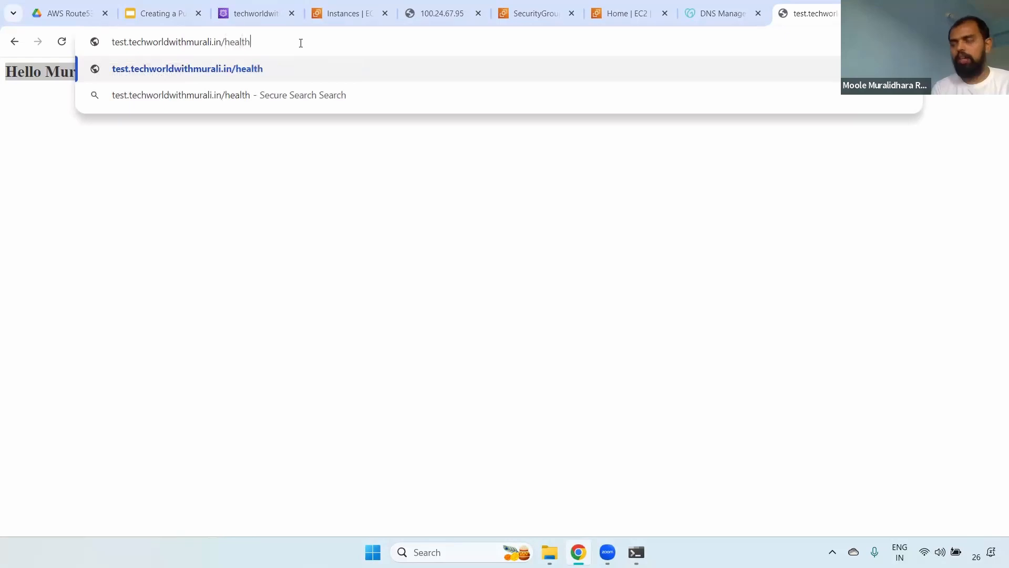
{"action": "left_click", "coordinate": [226, 42]}
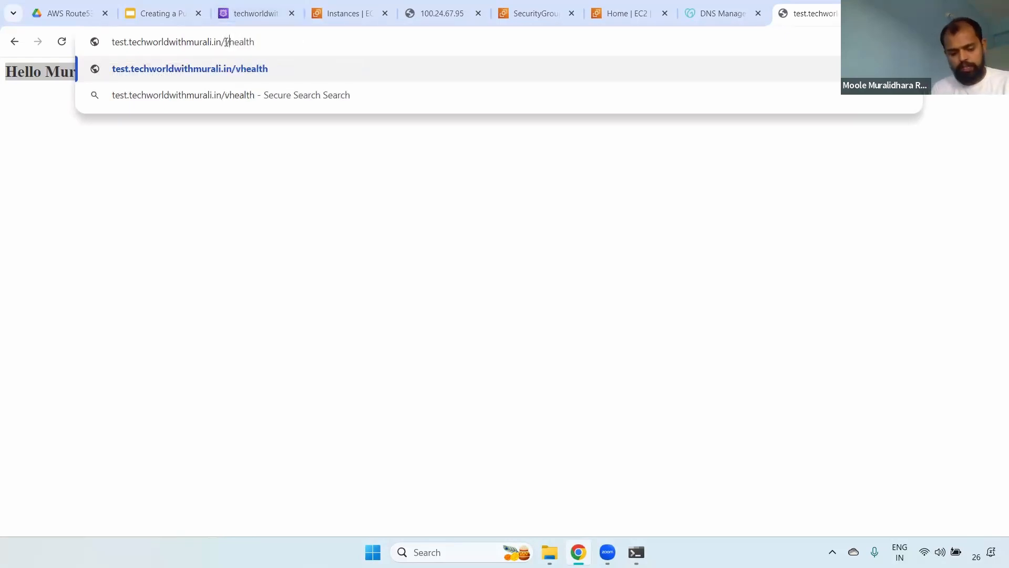
{"action": "type", "text": "v1/"}
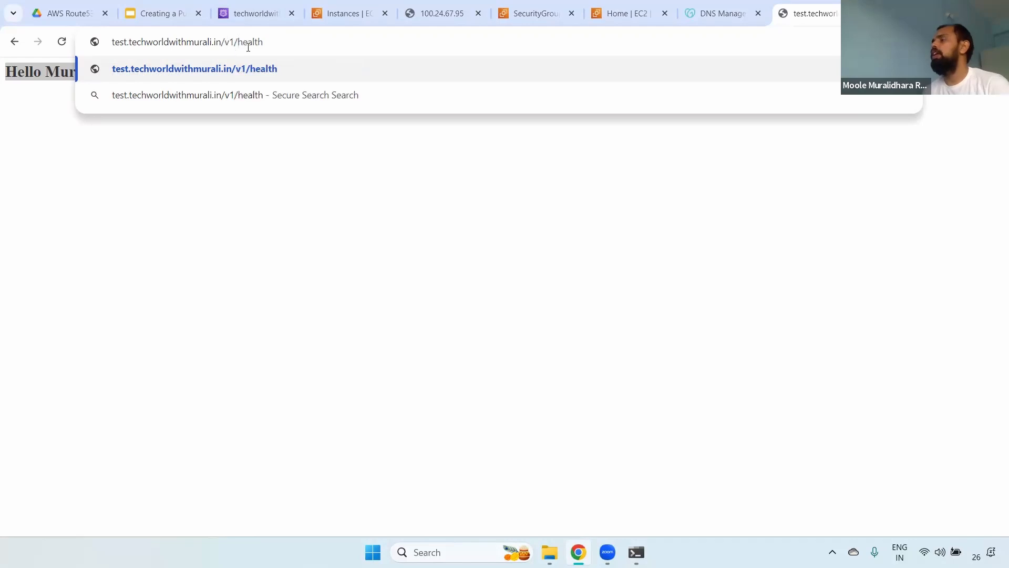
{"action": "left_click", "coordinate": [314, 47]}
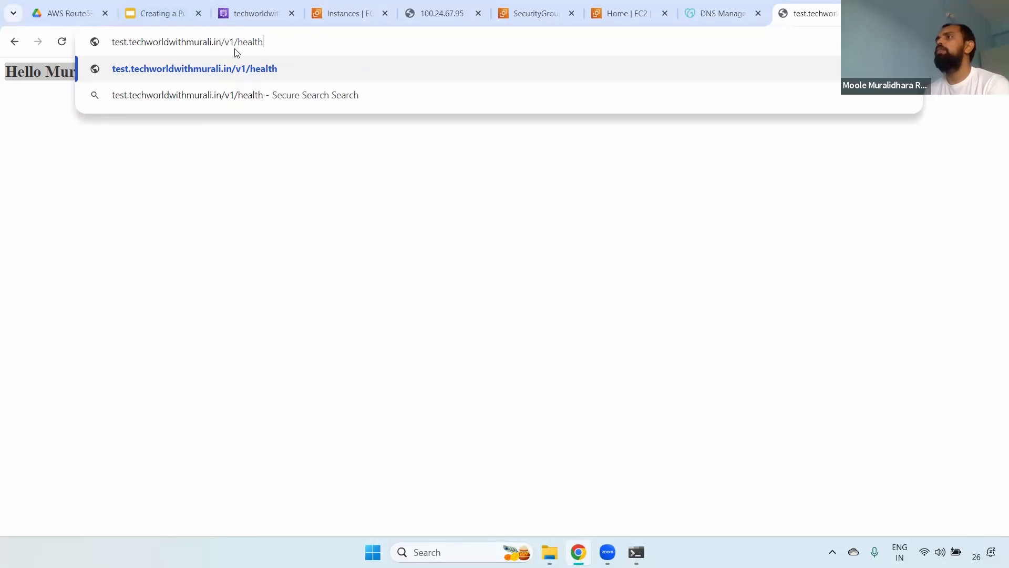
Review the NS record's name servers in the Route 53 hosted zone, then open the list of registered domains
{"action": "left_click", "coordinate": [256, 13]}
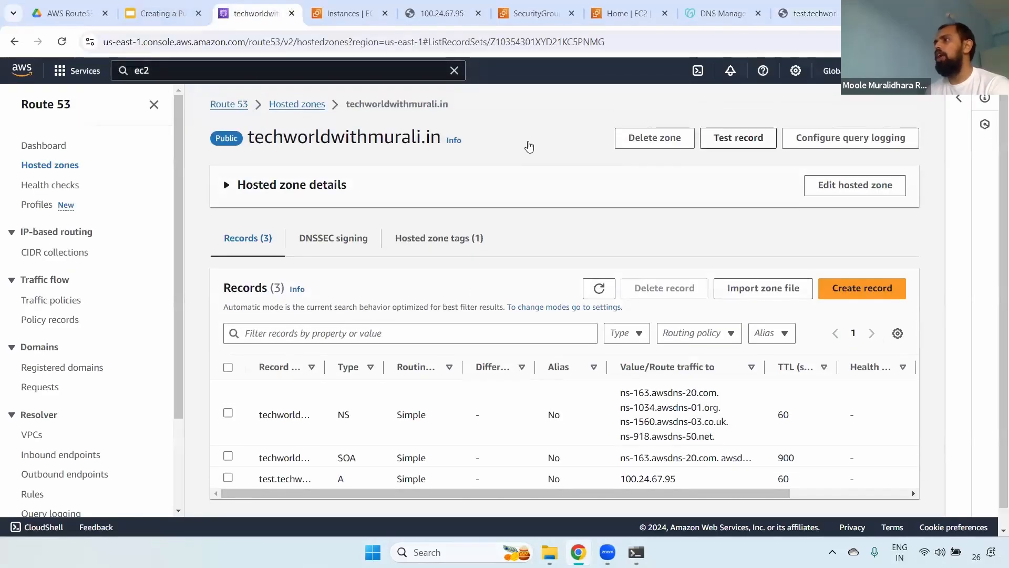
{"action": "triple_click", "coordinate": [656, 406]}
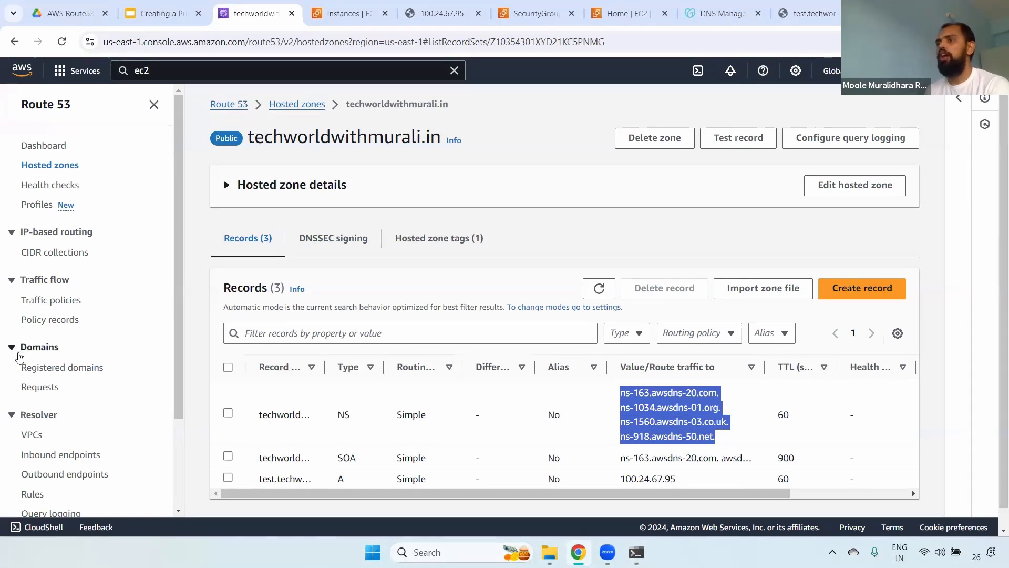
{"action": "left_click", "coordinate": [40, 369]}
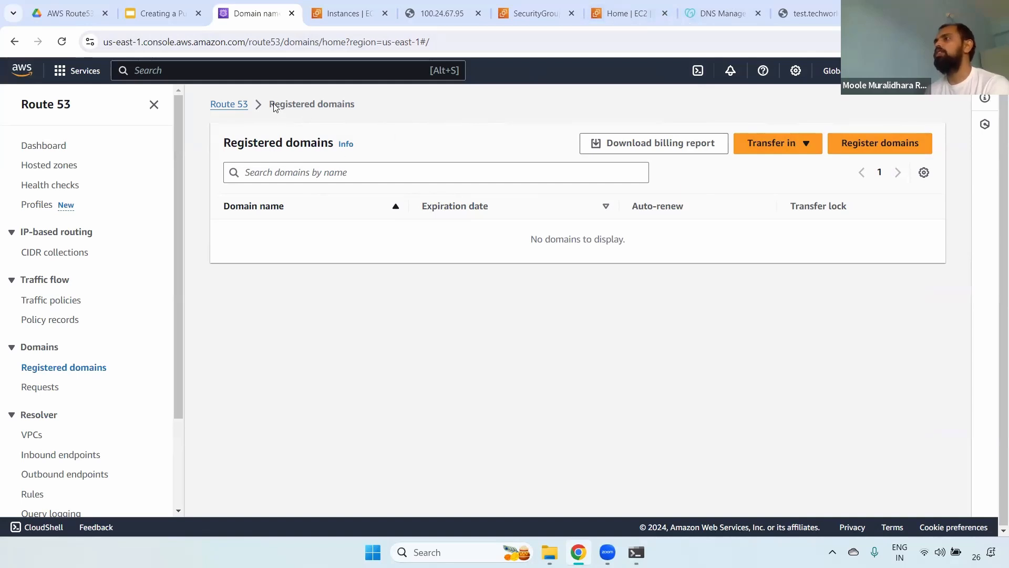
{"action": "triple_click", "coordinate": [349, 104]}
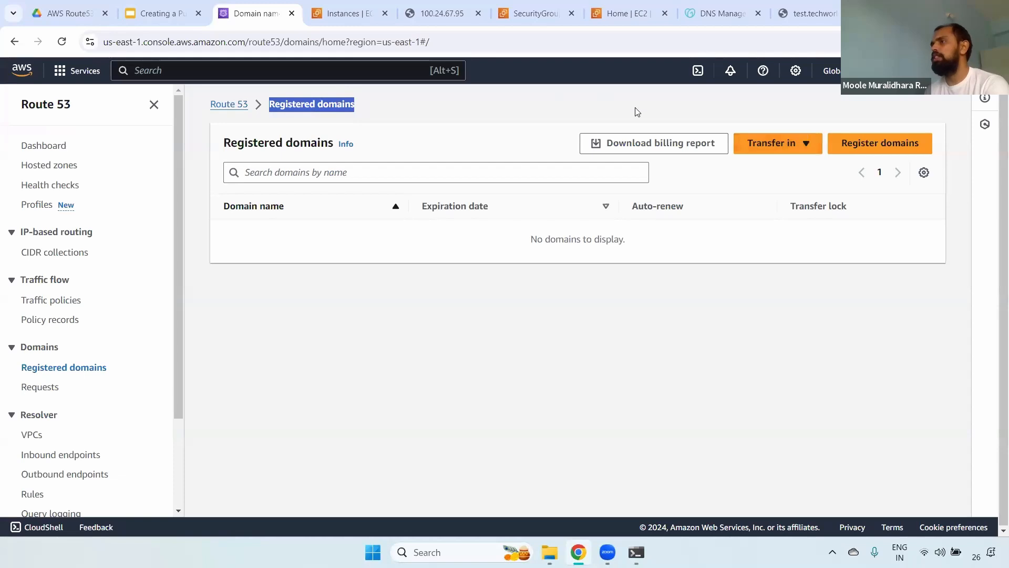
Start registering a domain, check the availability of shgjhshnsbjnbshn.com and review its yearly price
{"action": "left_click", "coordinate": [899, 147]}
{"action": "left_click", "coordinate": [339, 259]}
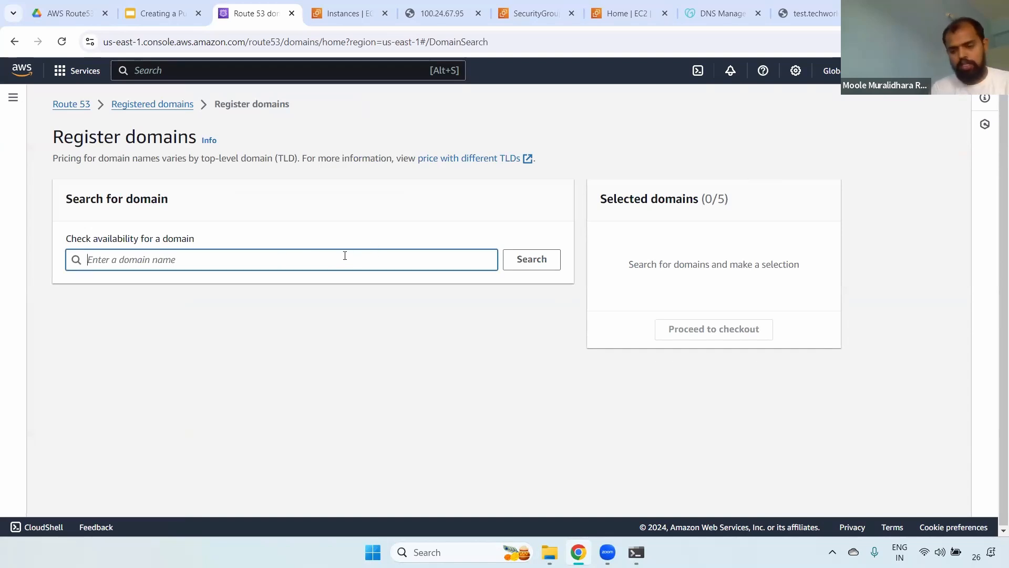
{"action": "type", "text": "shgjhshnsbjnbshn"}
{"action": "key", "text": "Return"}
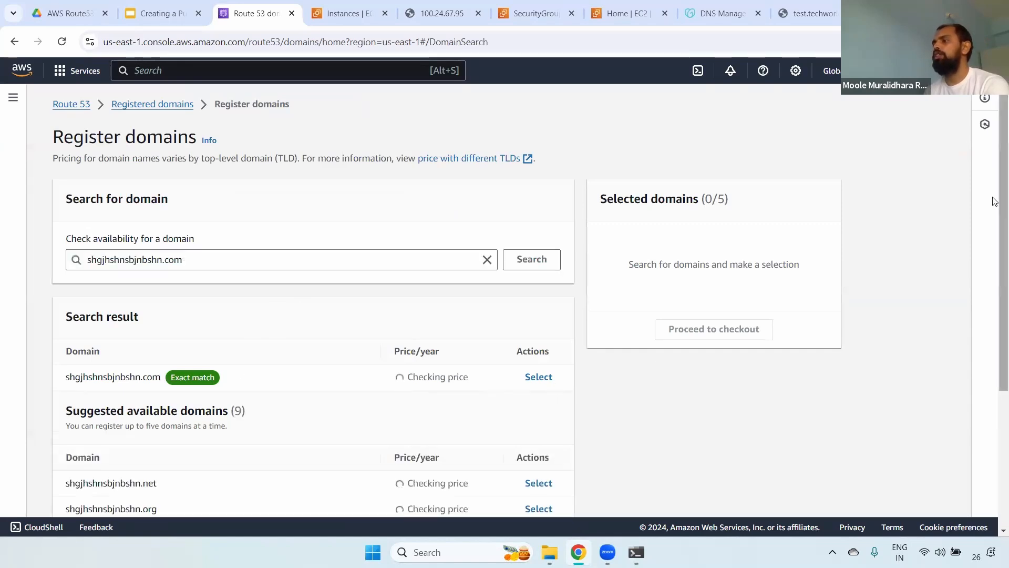
{"action": "scroll", "coordinate": [693, 234], "scroll_direction": "down", "scroll_amount": 2}
{"action": "left_click_drag", "start_coordinate": [397, 291], "coordinate": [520, 291]}
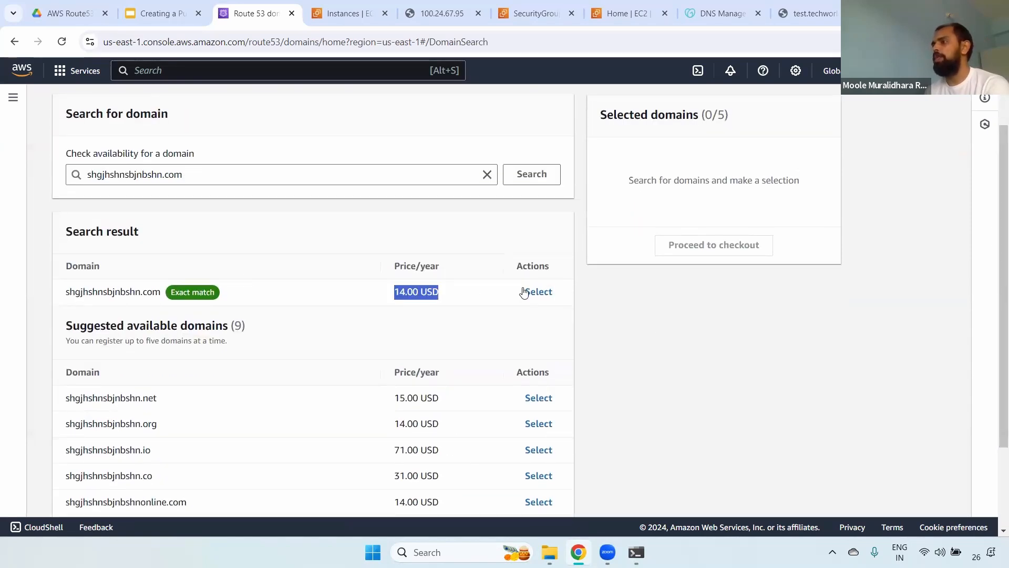
{"action": "left_click_drag", "start_coordinate": [993, 262], "coordinate": [994, 151]}
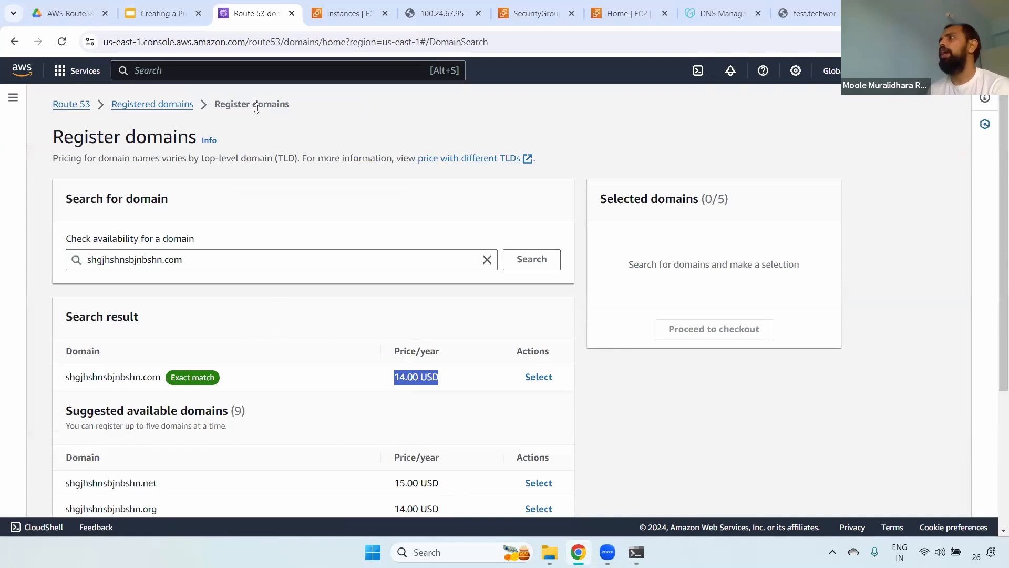
Reopen the techworldwithmurali.in hosted zone and widen the Record name column to show the full record names
{"action": "left_click", "coordinate": [174, 110]}
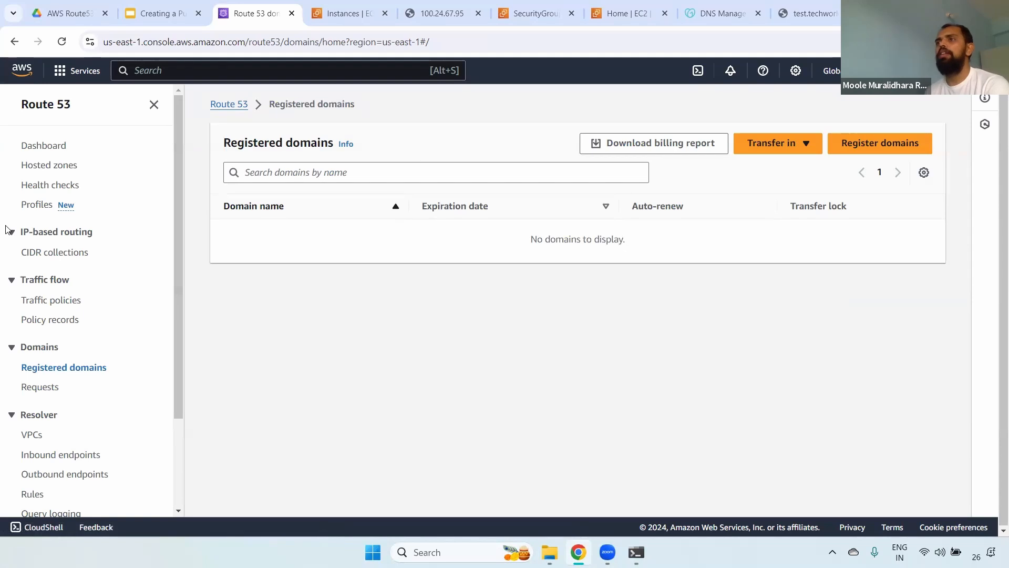
{"action": "left_click", "coordinate": [43, 165]}
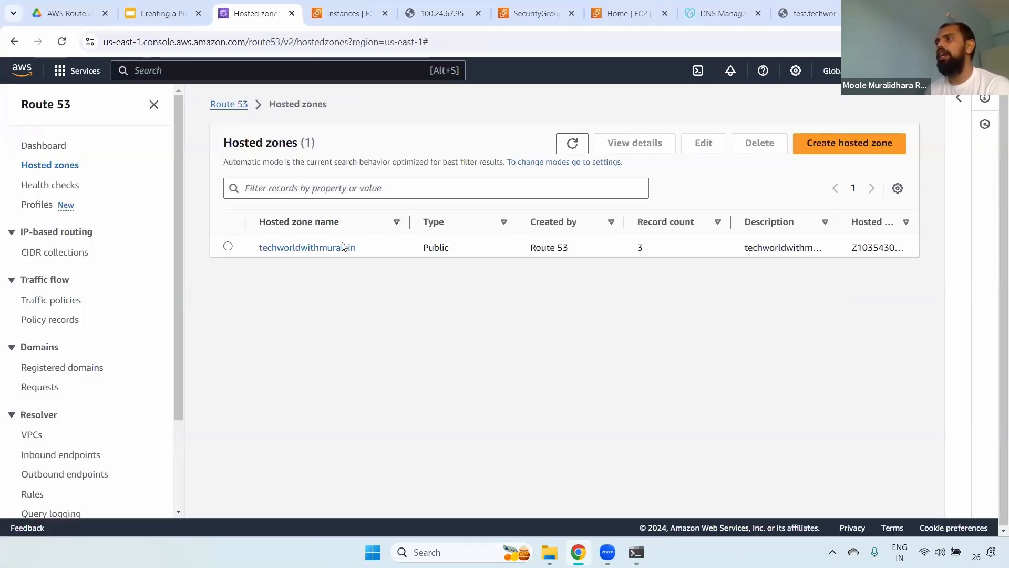
{"action": "left_click", "coordinate": [300, 247]}
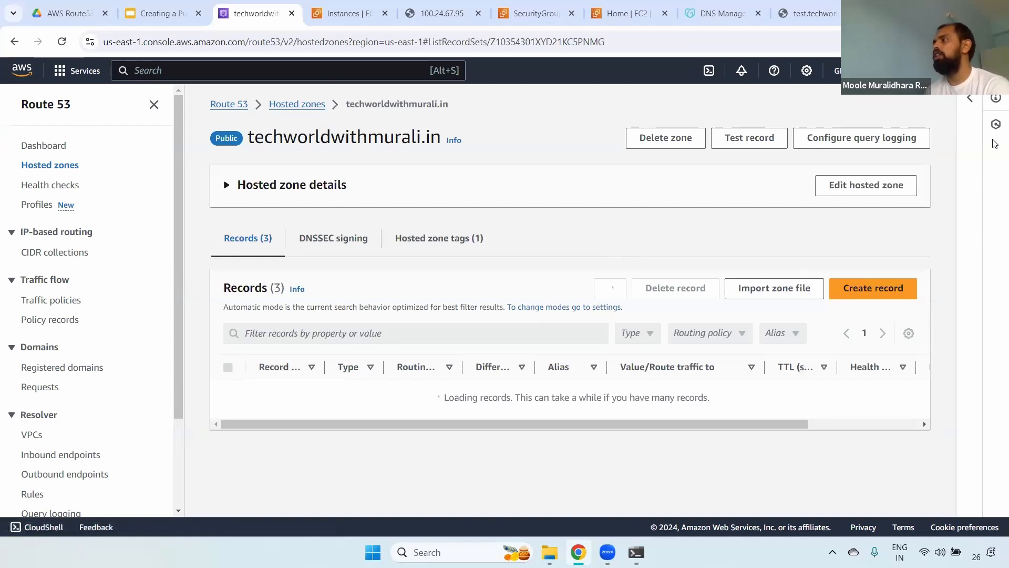
{"action": "left_click_drag", "start_coordinate": [1002, 145], "coordinate": [945, 286]}
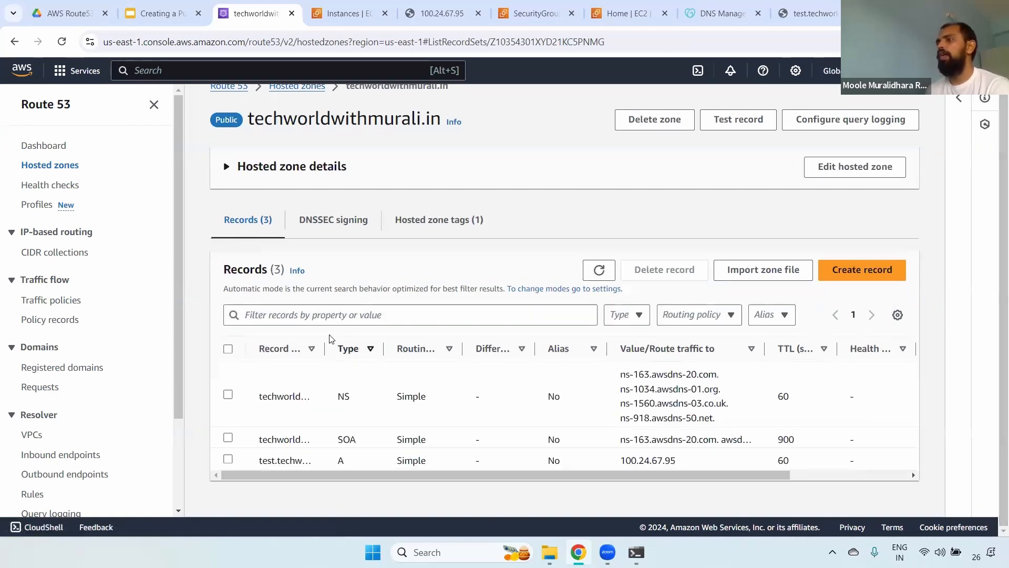
{"action": "left_click_drag", "start_coordinate": [324, 348], "coordinate": [409, 348]}
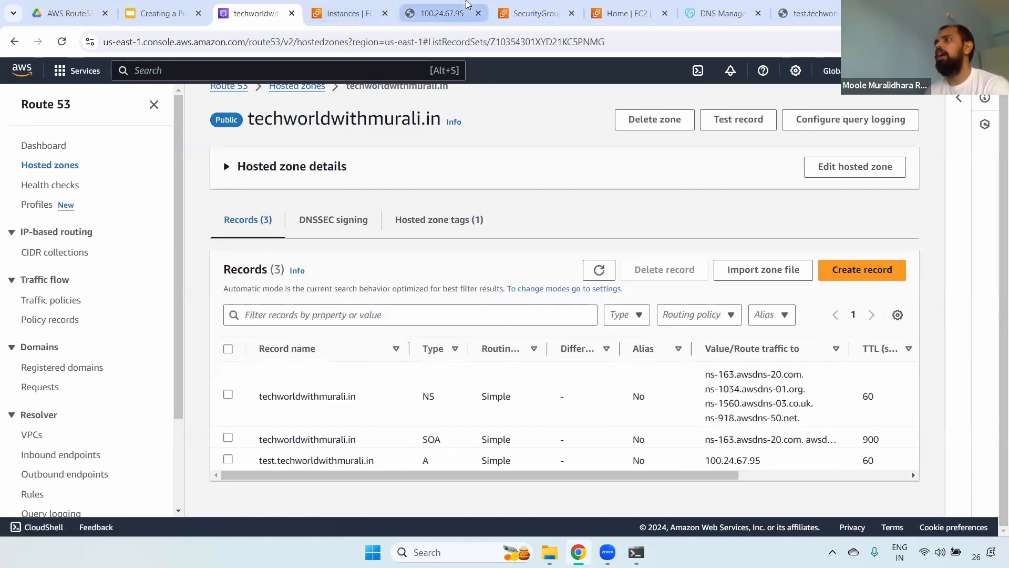
Compare the 100.24.67.95 page with the test.techworldwithmurali.in page and highlight the host name part of the /v1/health address
{"action": "left_click", "coordinate": [447, 13]}
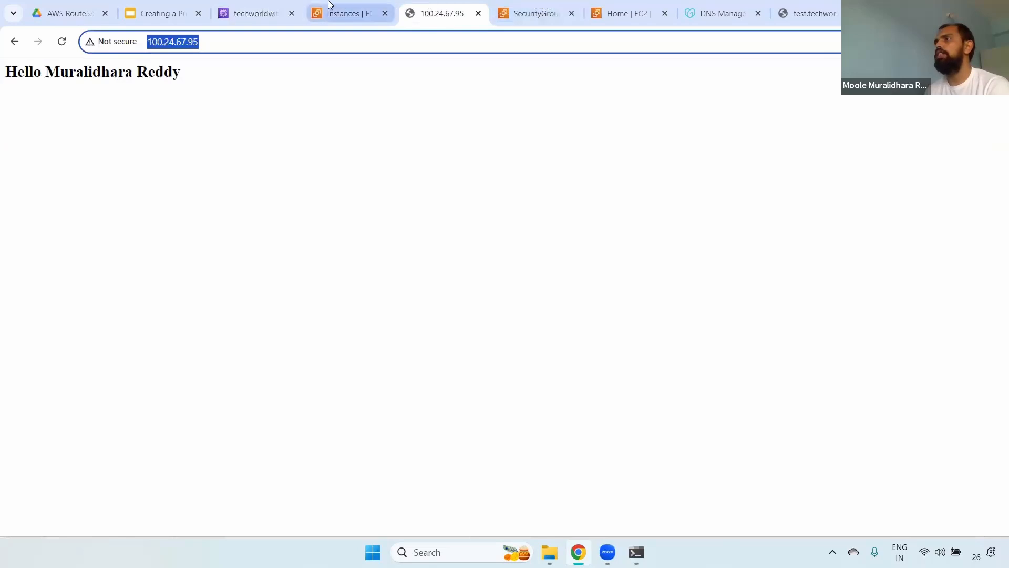
{"action": "left_click", "coordinate": [779, 6]}
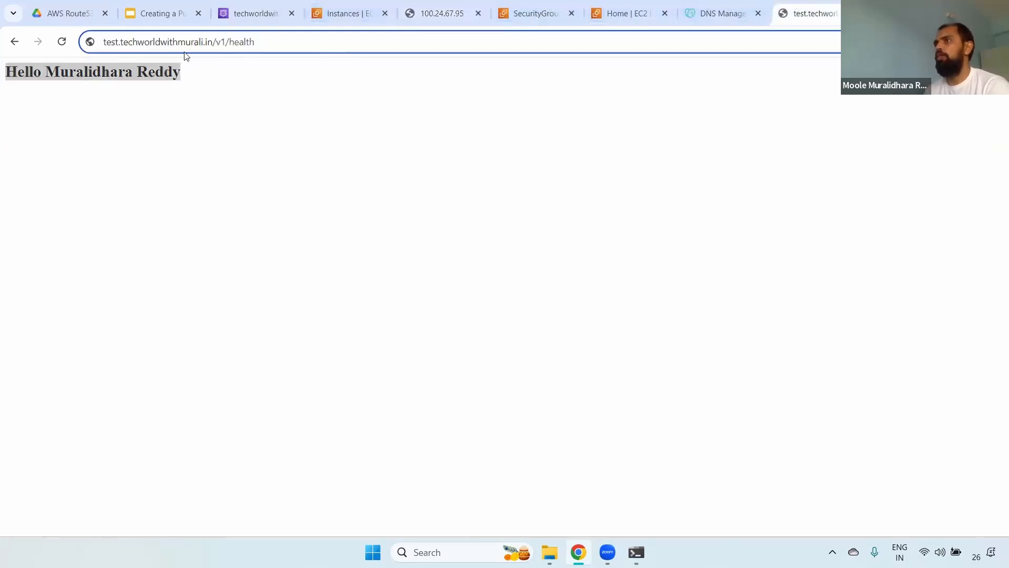
{"action": "double_click", "coordinate": [246, 43]}
{"action": "left_click", "coordinate": [159, 41]}
{"action": "triple_click", "coordinate": [158, 38]}
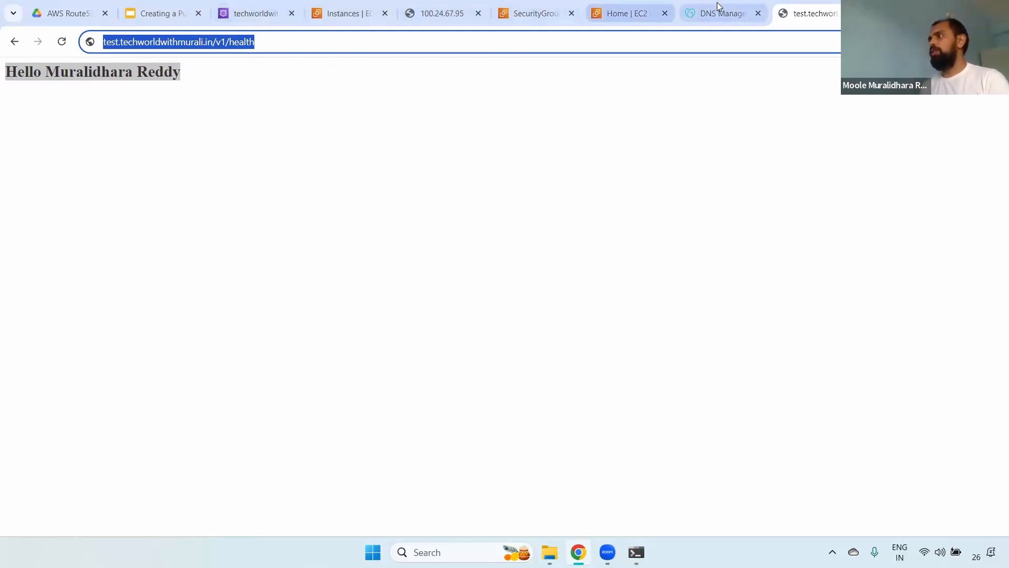
{"action": "left_click", "coordinate": [172, 42]}
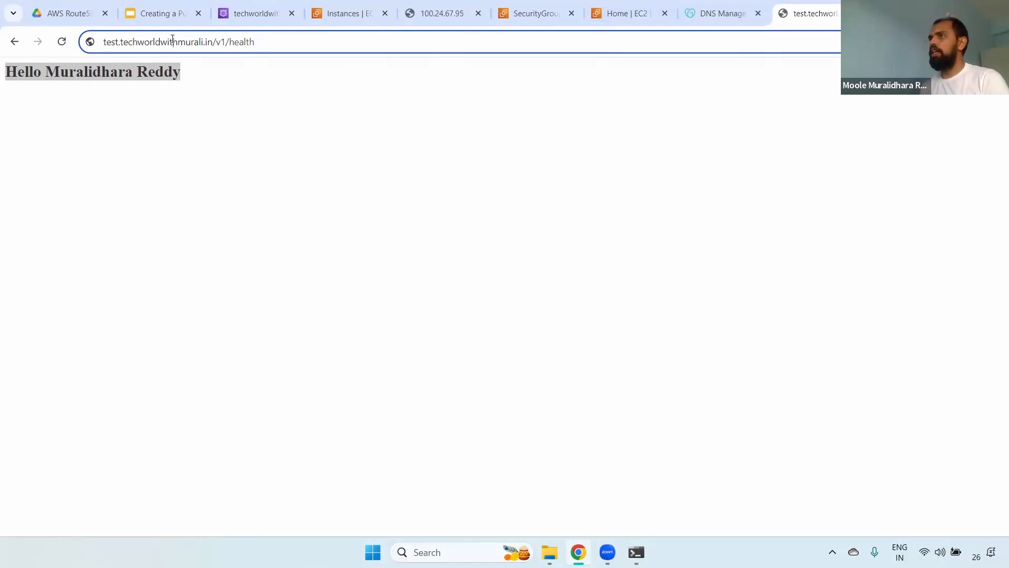
{"action": "double_click", "coordinate": [171, 42]}
{"action": "left_click_drag", "start_coordinate": [213, 42], "coordinate": [71, 30]}
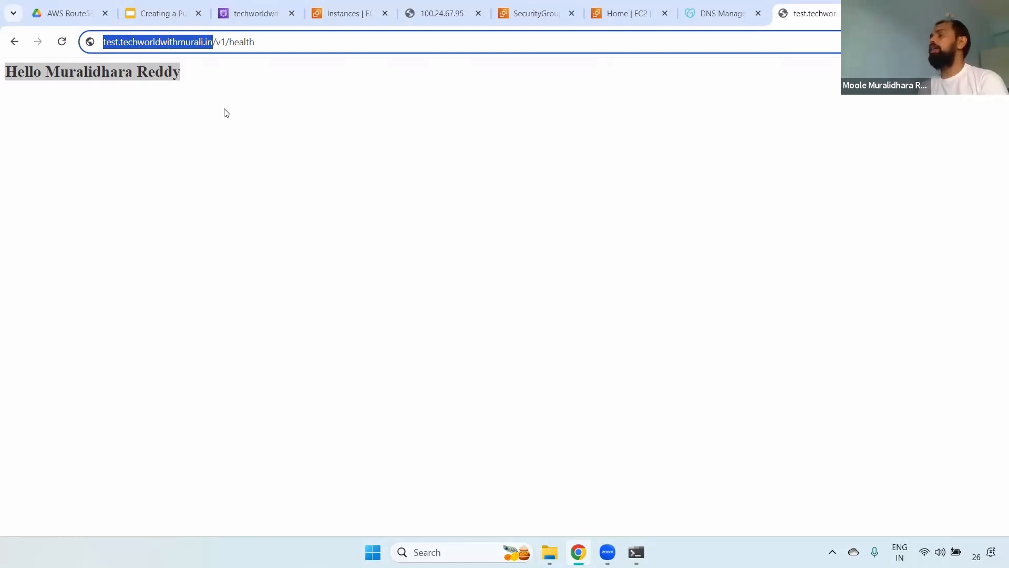
Return to the hosted zone in Route 53, expand its details and highlight the zone name techworldwithmurali.in
{"action": "left_click", "coordinate": [261, 9]}
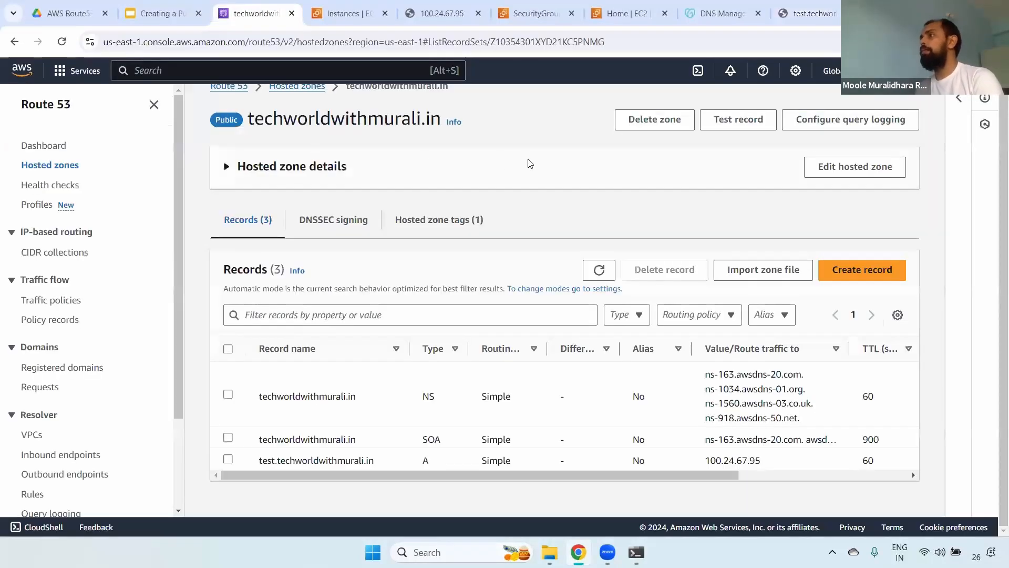
{"action": "scroll", "coordinate": [988, 174], "scroll_direction": "up", "scroll_amount": 1}
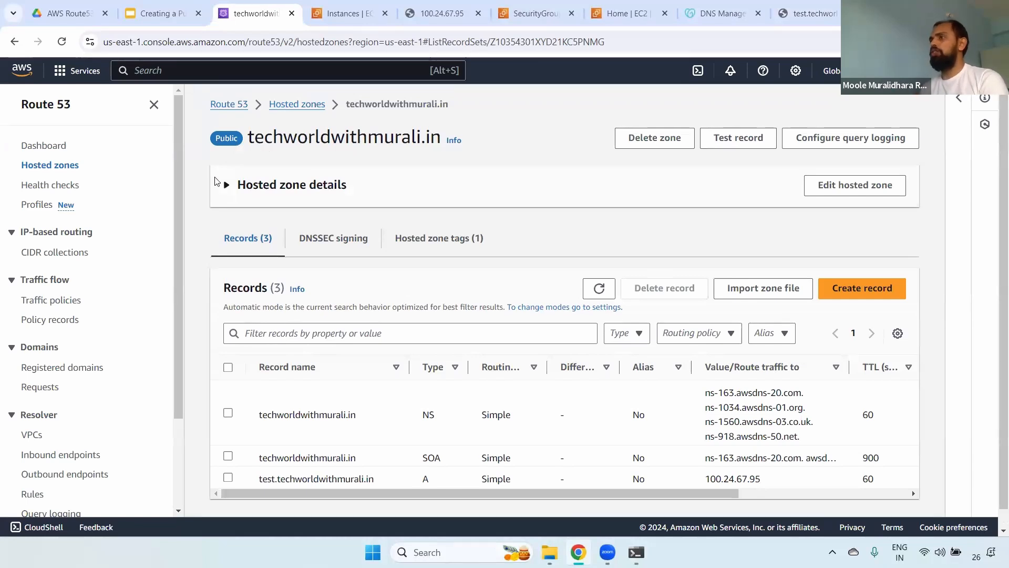
{"action": "left_click", "coordinate": [224, 186]}
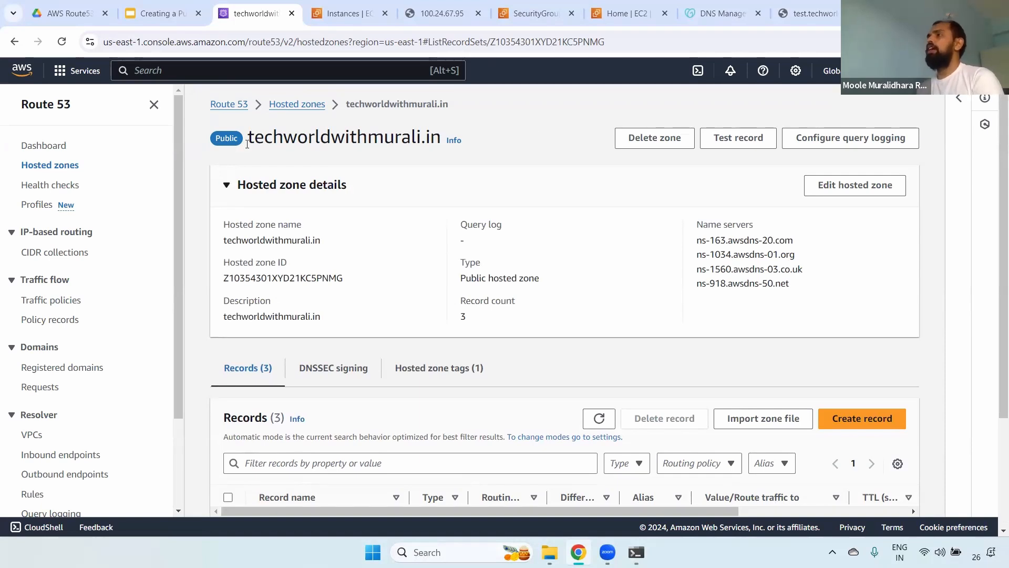
{"action": "left_click_drag", "start_coordinate": [247, 134], "coordinate": [430, 139]}
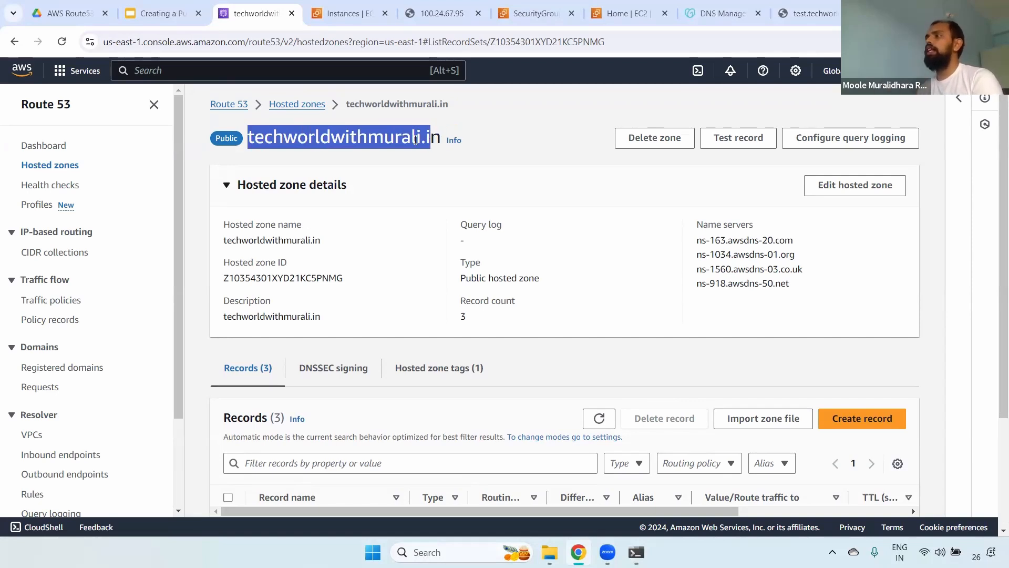
{"action": "left_click", "coordinate": [267, 115]}
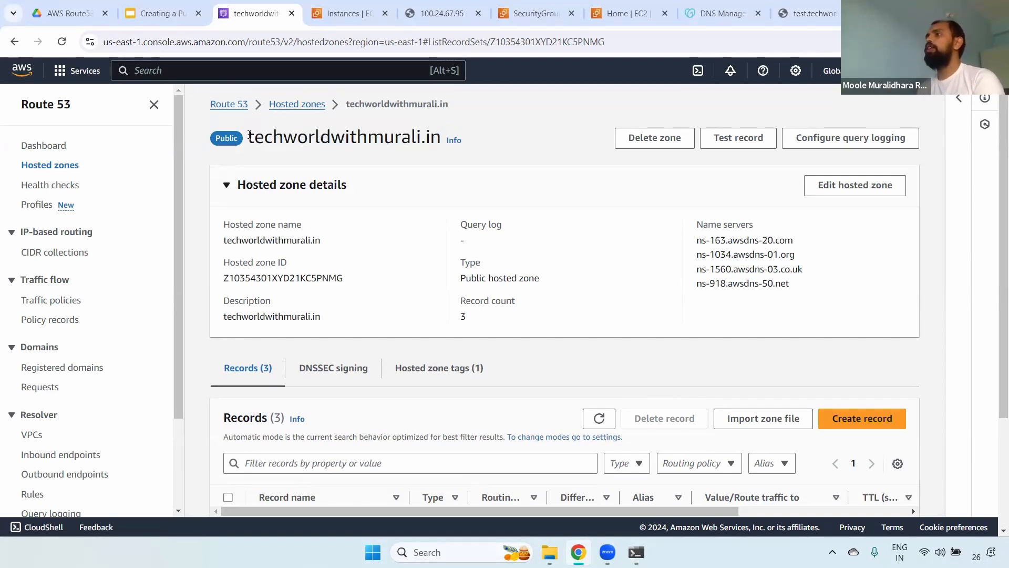
{"action": "left_click_drag", "start_coordinate": [217, 147], "coordinate": [493, 106]}
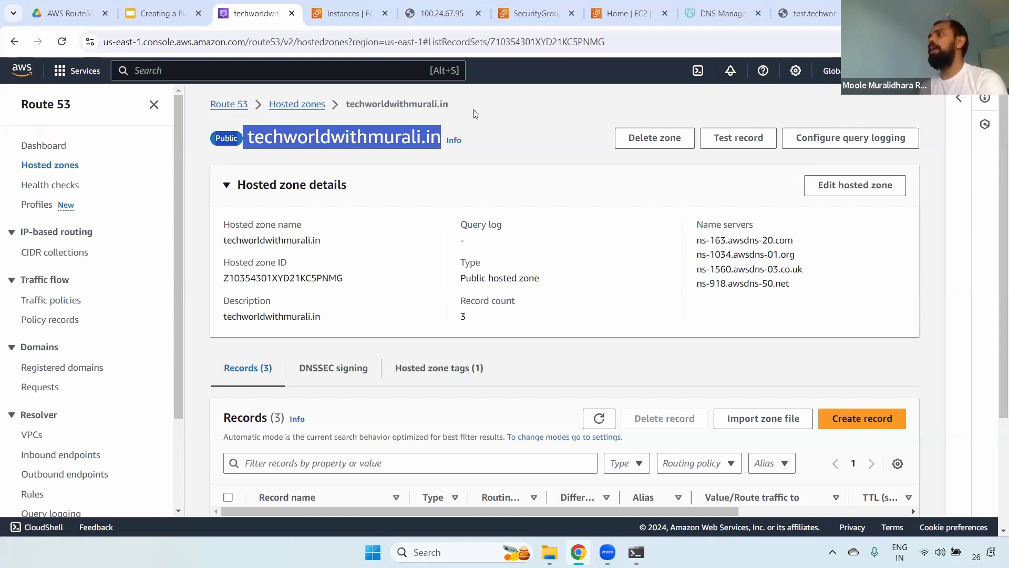
{"action": "left_click", "coordinate": [277, 122]}
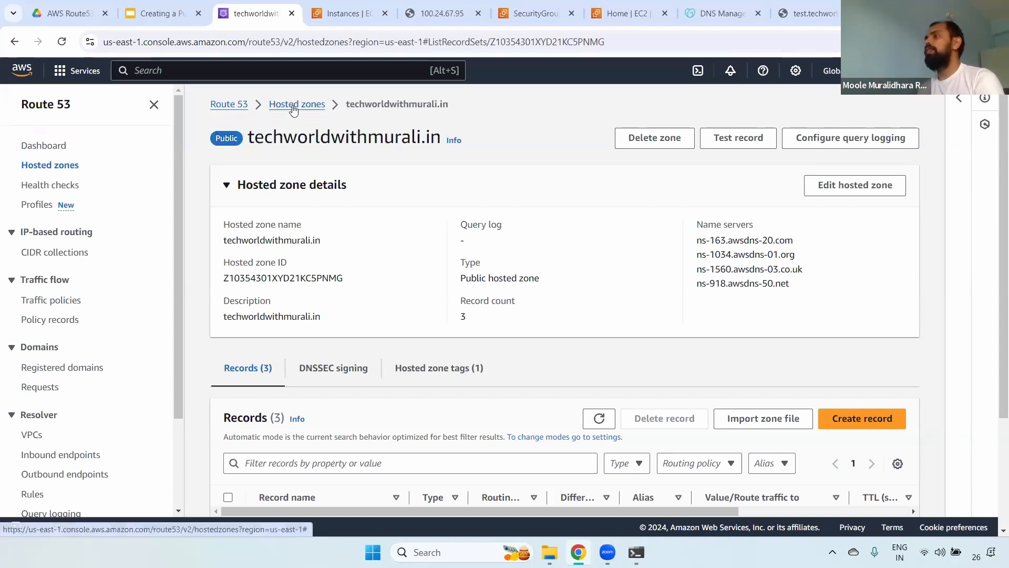
{"action": "left_click_drag", "start_coordinate": [248, 138], "coordinate": [529, 118]}
Reopen techworldwithmurali.in from the hosted zones list and highlight the name servers in its NS record
{"action": "left_click", "coordinate": [293, 105]}
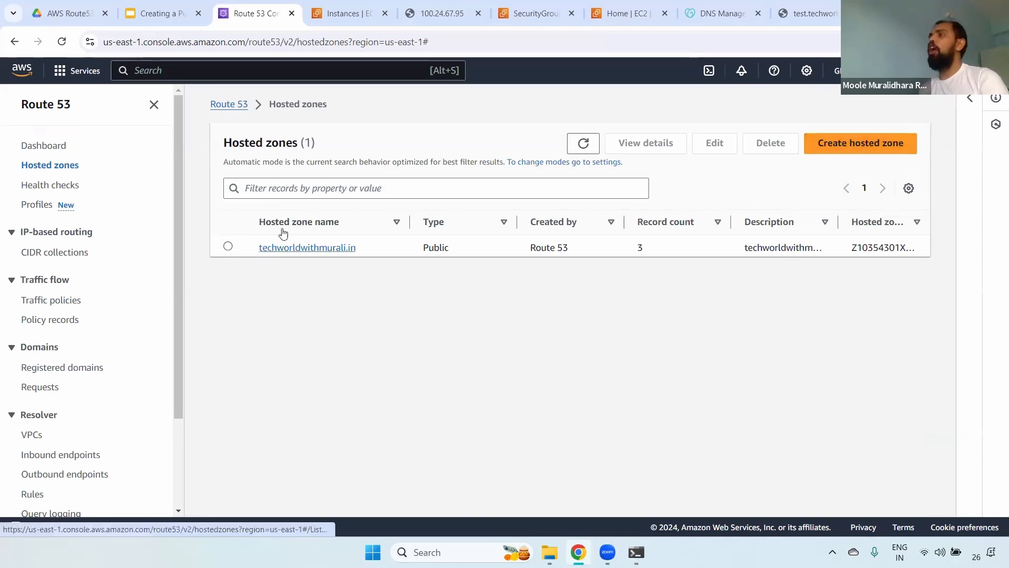
{"action": "left_click", "coordinate": [304, 249]}
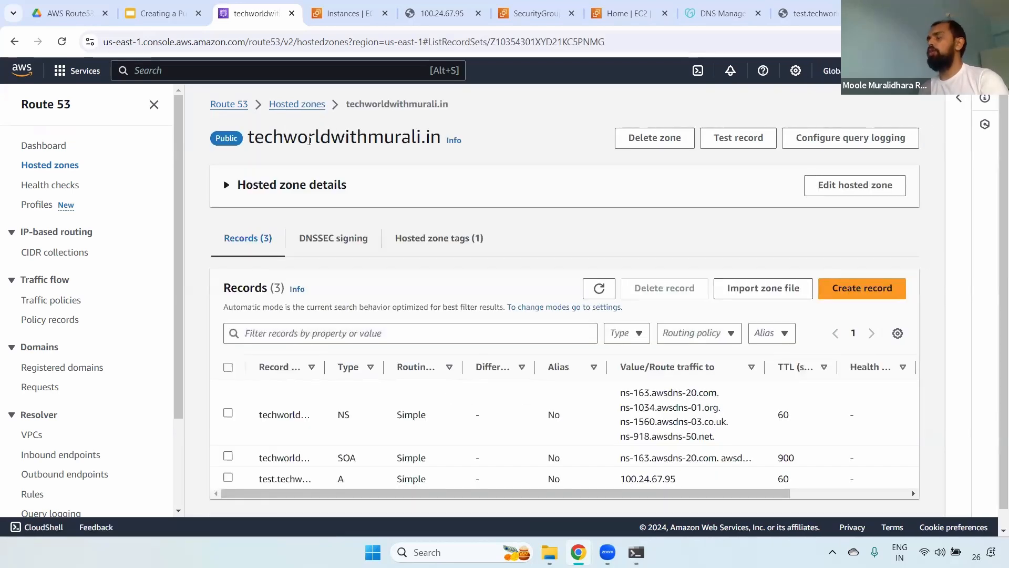
{"action": "left_click", "coordinate": [312, 104]}
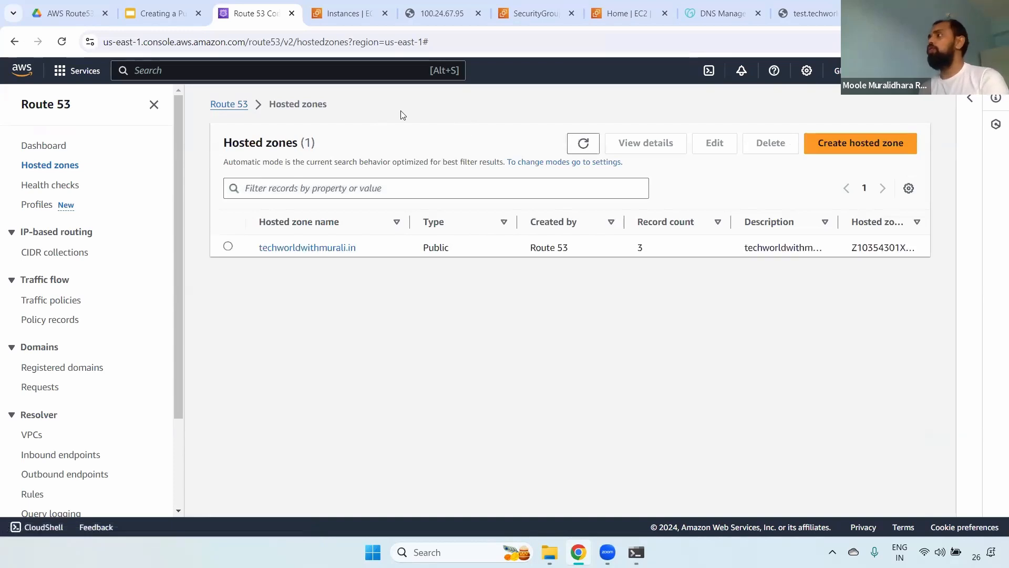
{"action": "left_click", "coordinate": [303, 248]}
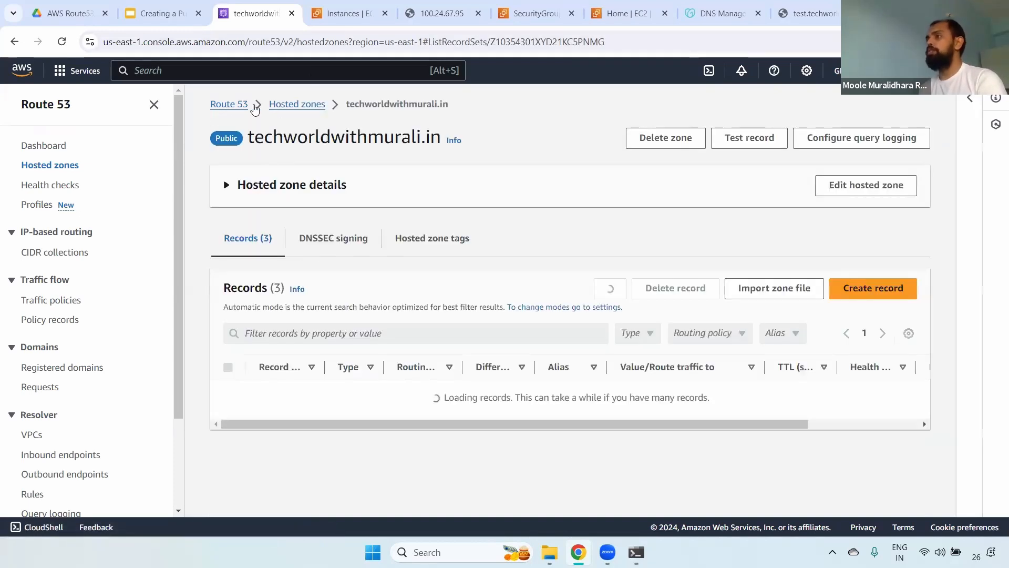
{"action": "left_click_drag", "start_coordinate": [620, 392], "coordinate": [710, 436]}
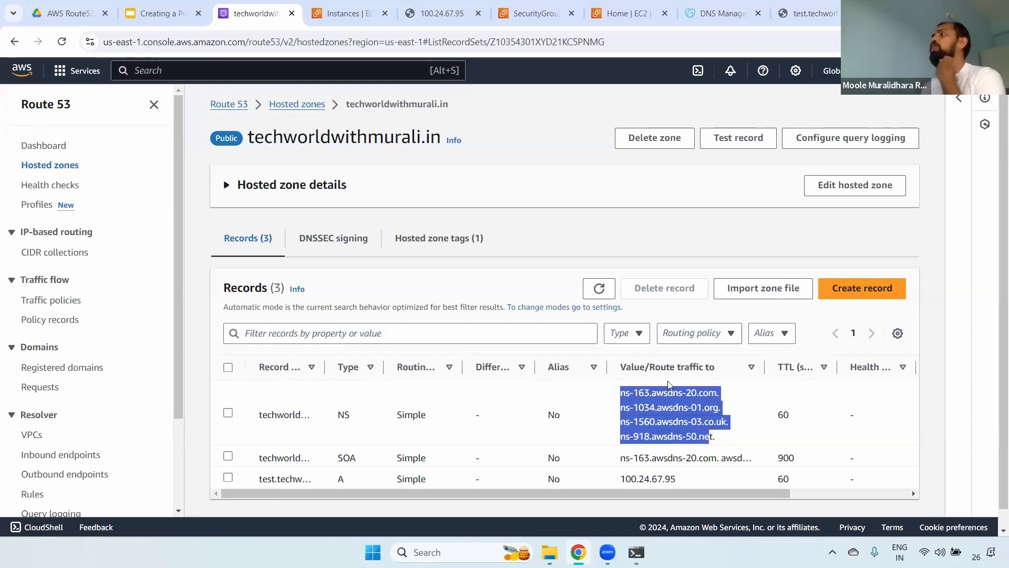
Review the domain's name servers in GoDaddy, check the running EC2 instance, and highlight the address of the 100.24.67.95 page
{"action": "left_click", "coordinate": [711, 12]}
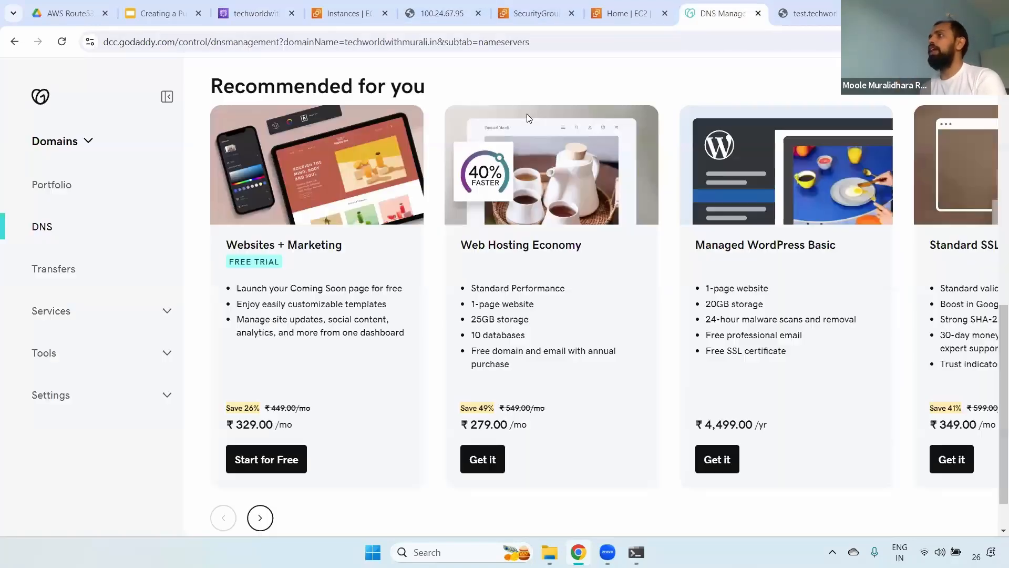
{"action": "scroll", "coordinate": [995, 346], "scroll_direction": "up", "scroll_amount": 10}
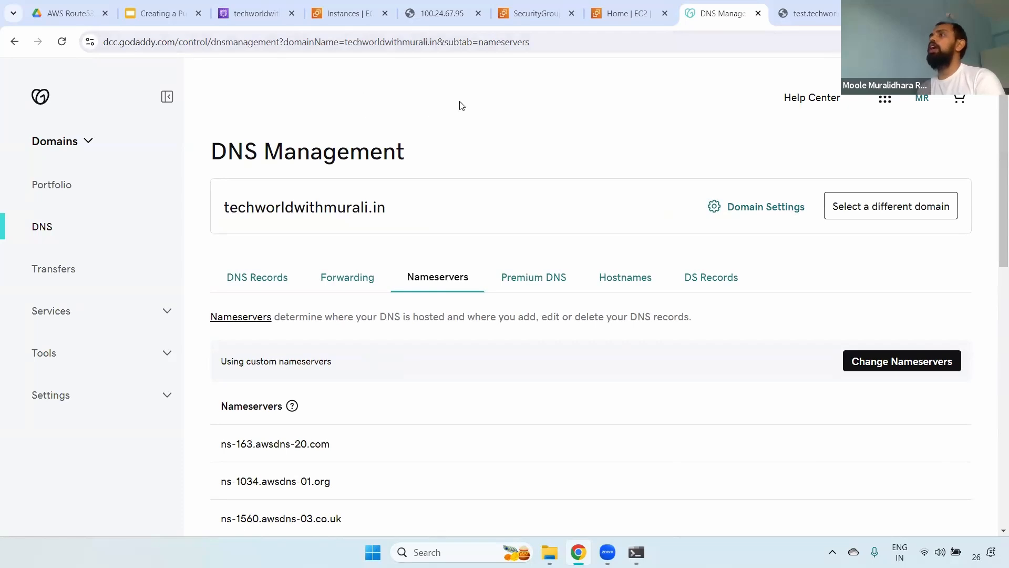
{"action": "left_click", "coordinate": [336, 12]}
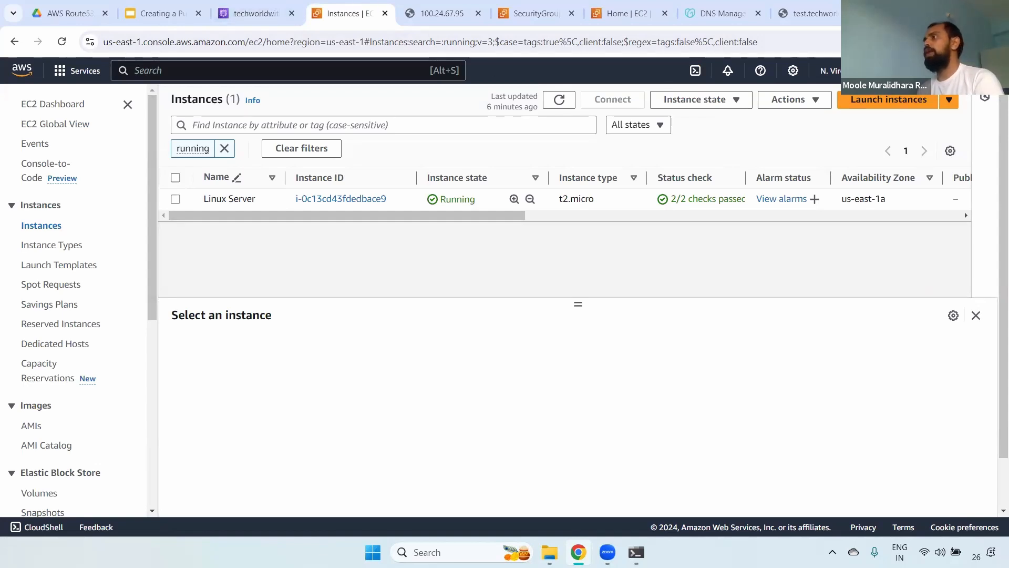
{"action": "left_click", "coordinate": [441, 13]}
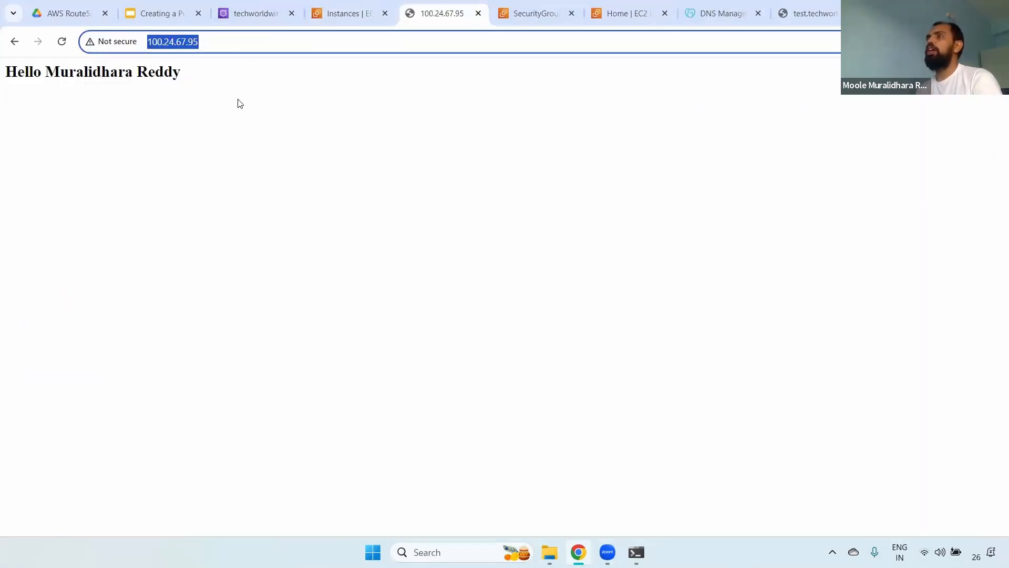
{"action": "left_click", "coordinate": [246, 47]}
{"action": "key", "text": "ctrl+a"}
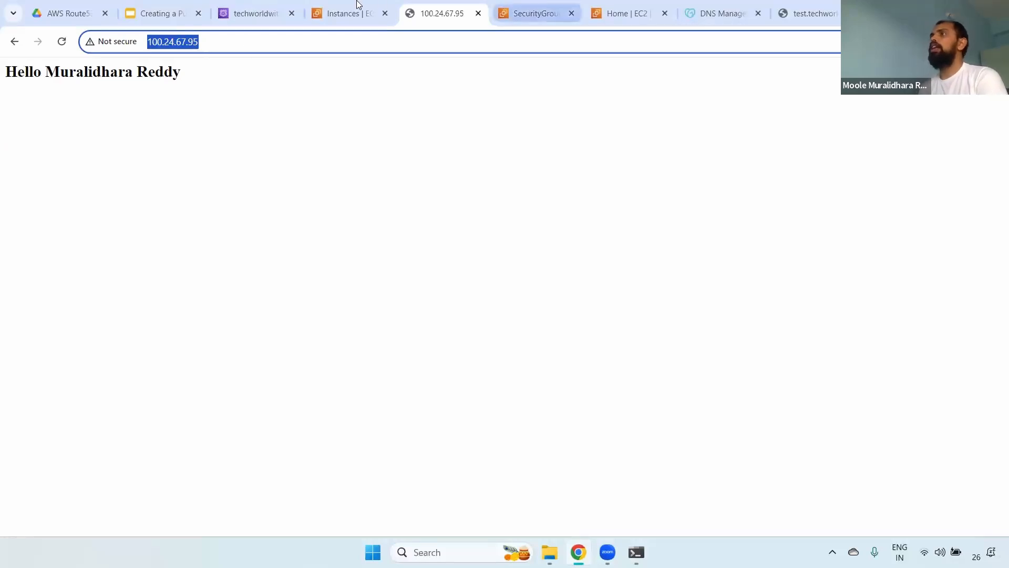
Return to the techworldwithmurali.in hosted zone, expand its details, highlight the zone name and review the zone's records
{"action": "left_click", "coordinate": [244, 5]}
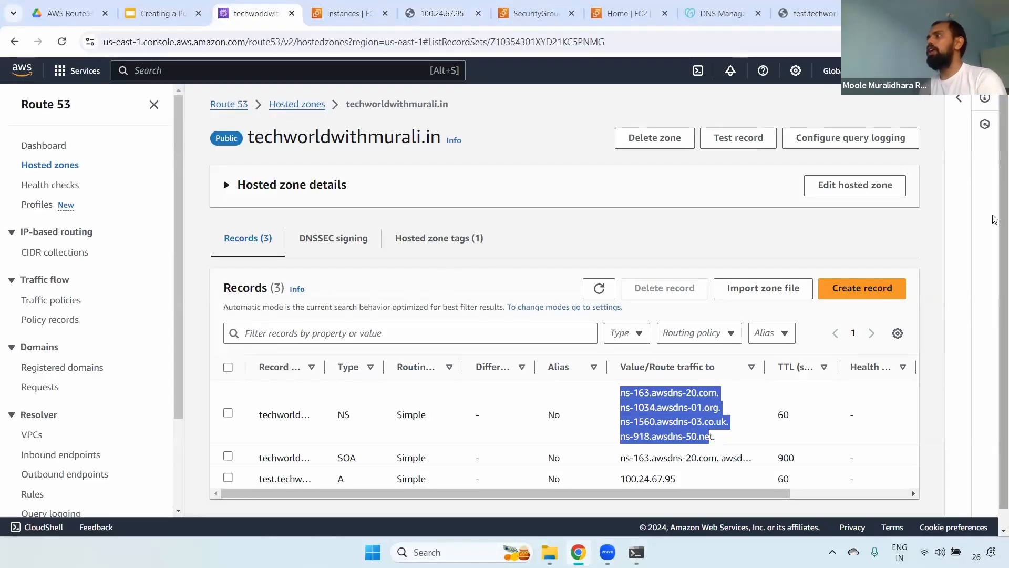
{"action": "scroll", "coordinate": [525, 237], "scroll_direction": "down", "scroll_amount": 1}
{"action": "left_click", "coordinate": [530, 166]}
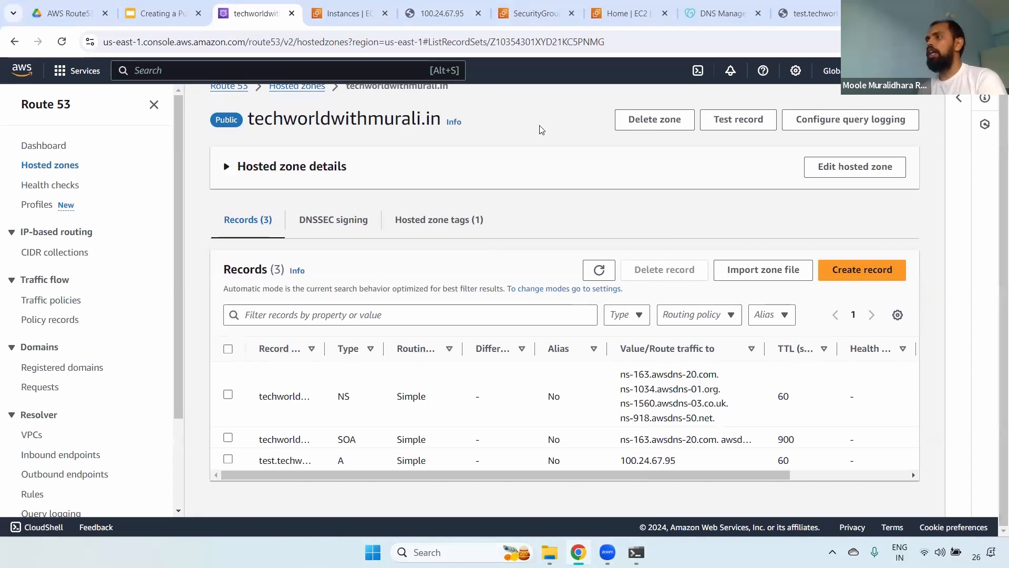
{"action": "left_click", "coordinate": [232, 167]}
{"action": "left_click_drag", "start_coordinate": [251, 118], "coordinate": [440, 118]}
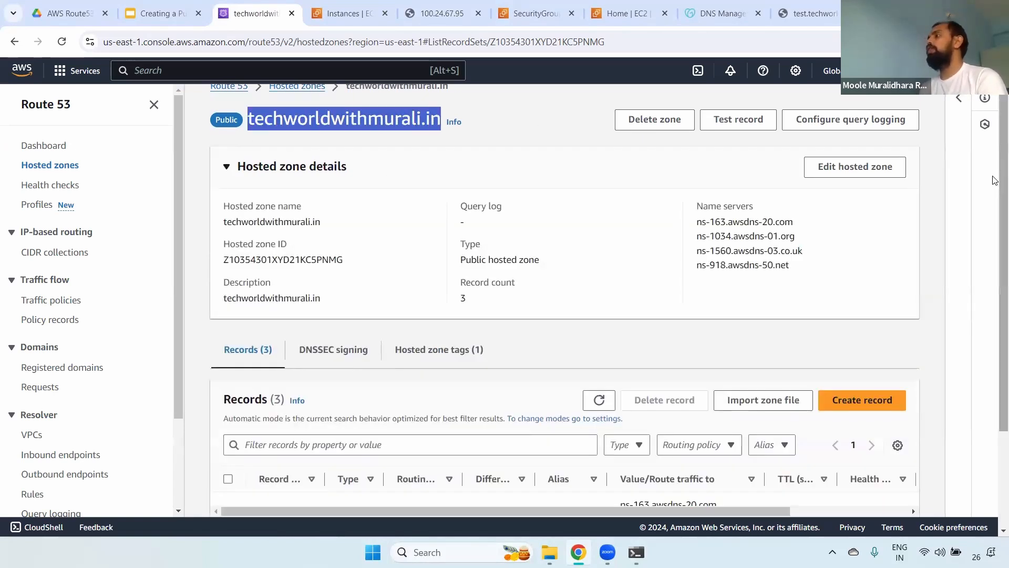
{"action": "scroll", "coordinate": [994, 210], "scroll_direction": "down", "scroll_amount": 2}
{"action": "scroll", "coordinate": [993, 108], "scroll_direction": "up", "scroll_amount": 3}
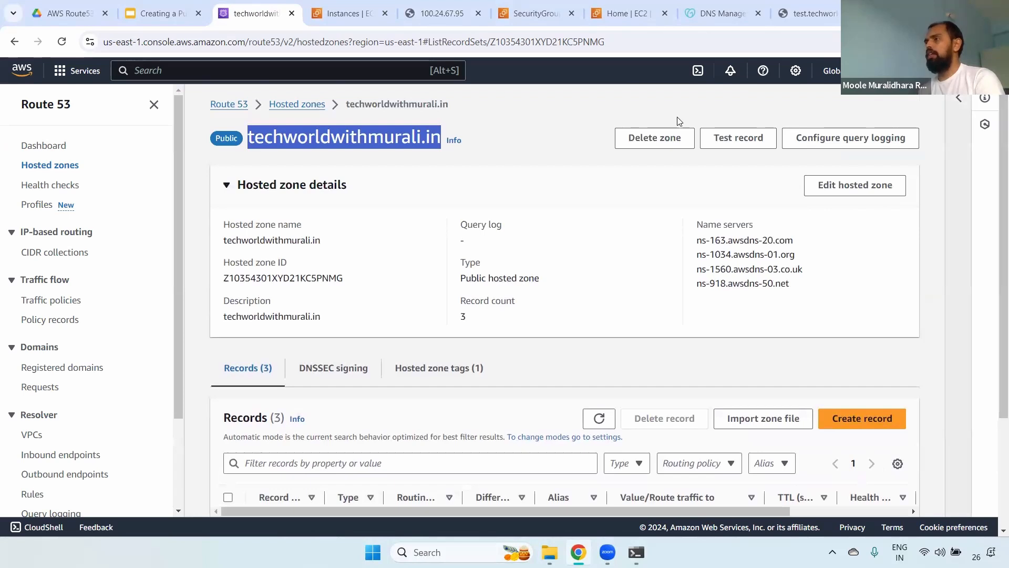
{"action": "triple_click", "coordinate": [292, 139]}
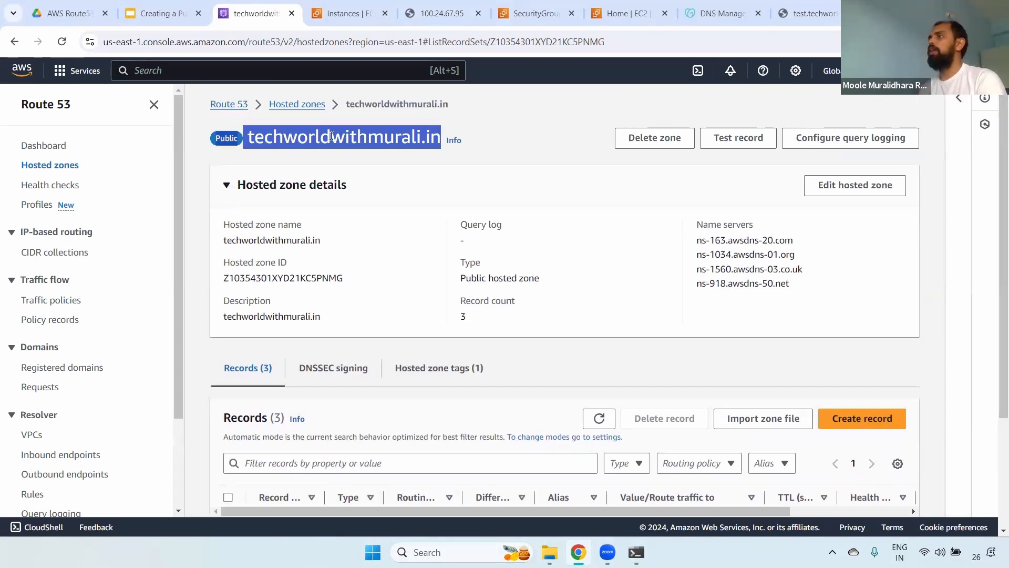
{"action": "scroll", "coordinate": [995, 211], "scroll_direction": "down", "scroll_amount": 3}
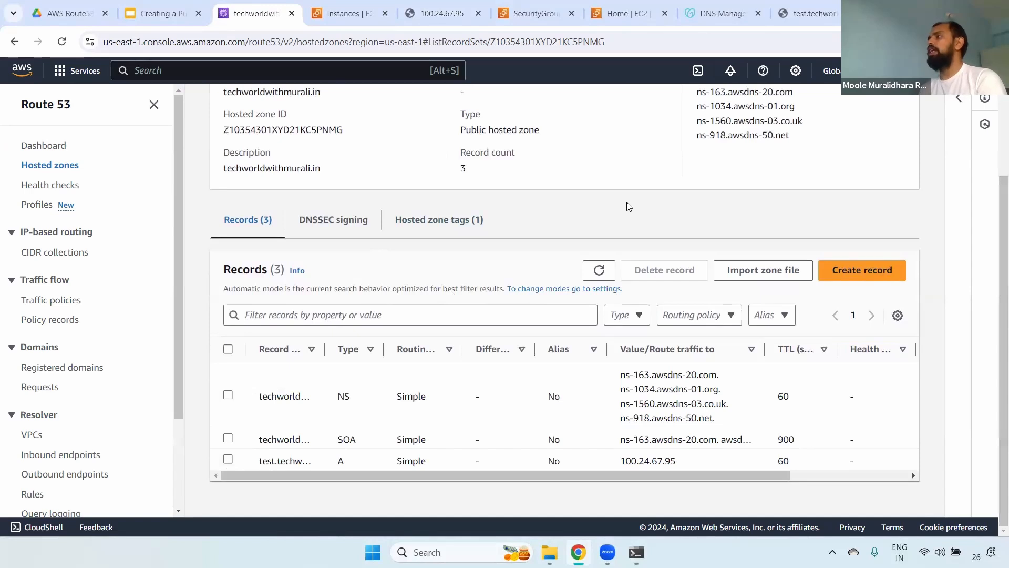
{"action": "left_click_drag", "start_coordinate": [995, 271], "coordinate": [996, 138]}
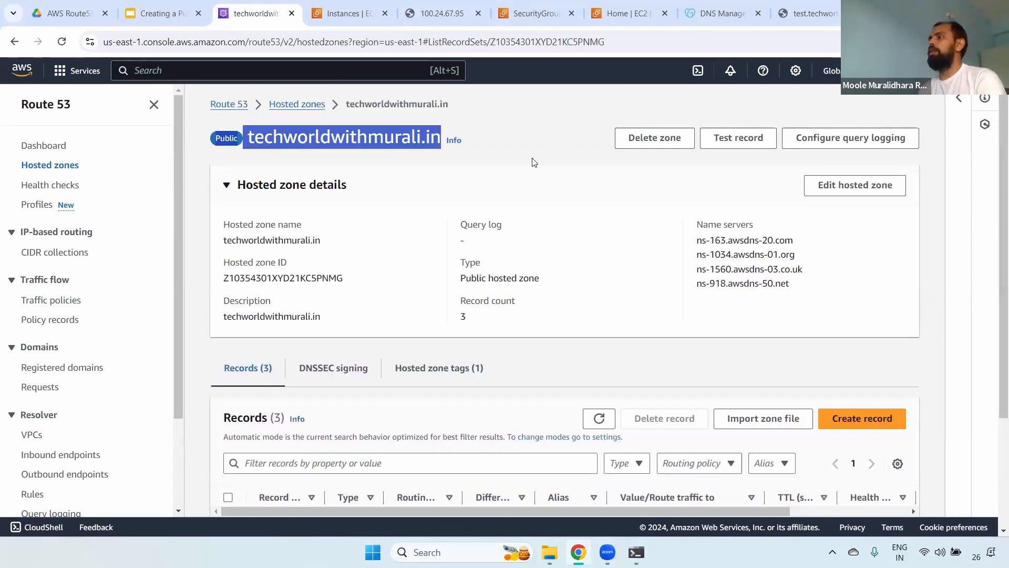
{"action": "left_click", "coordinate": [160, 13]}
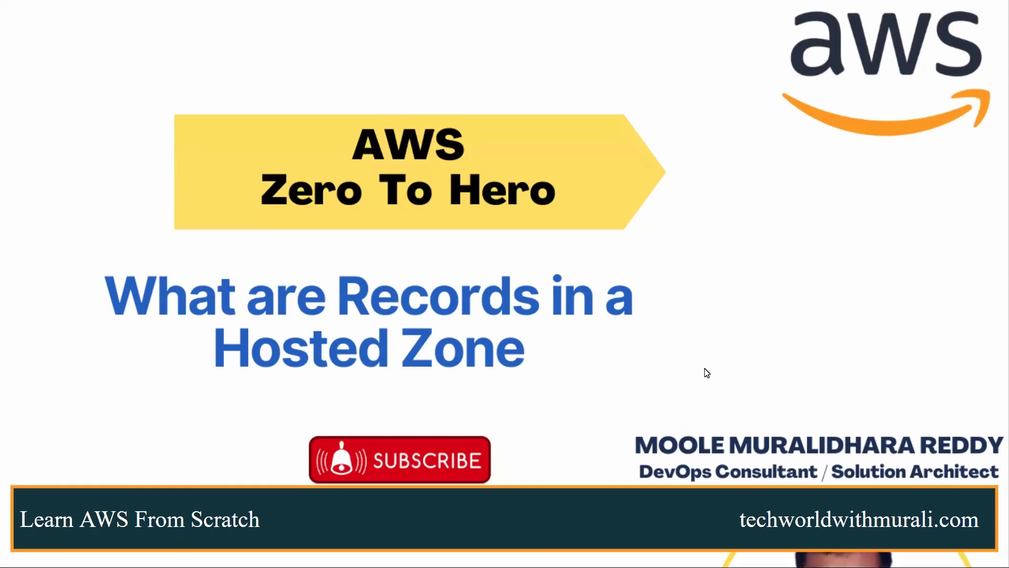
{"action": "left_click", "coordinate": [689, 353]}
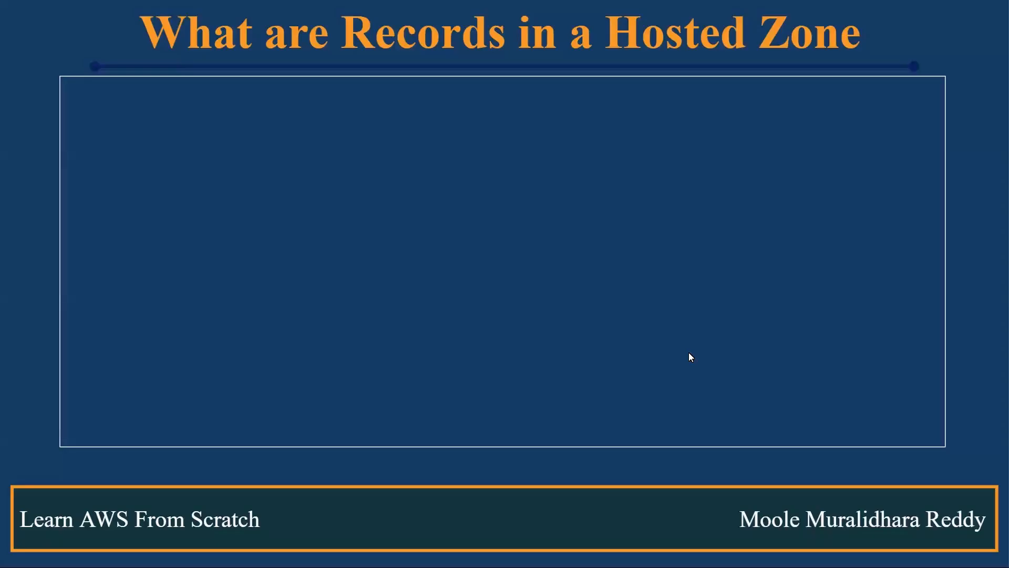
{"action": "left_click", "coordinate": [680, 327]}
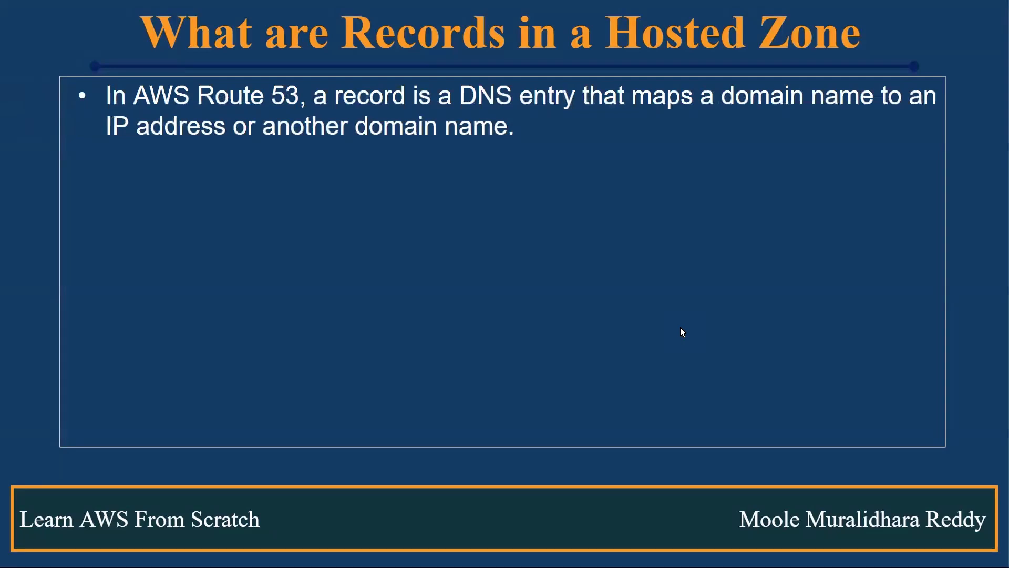
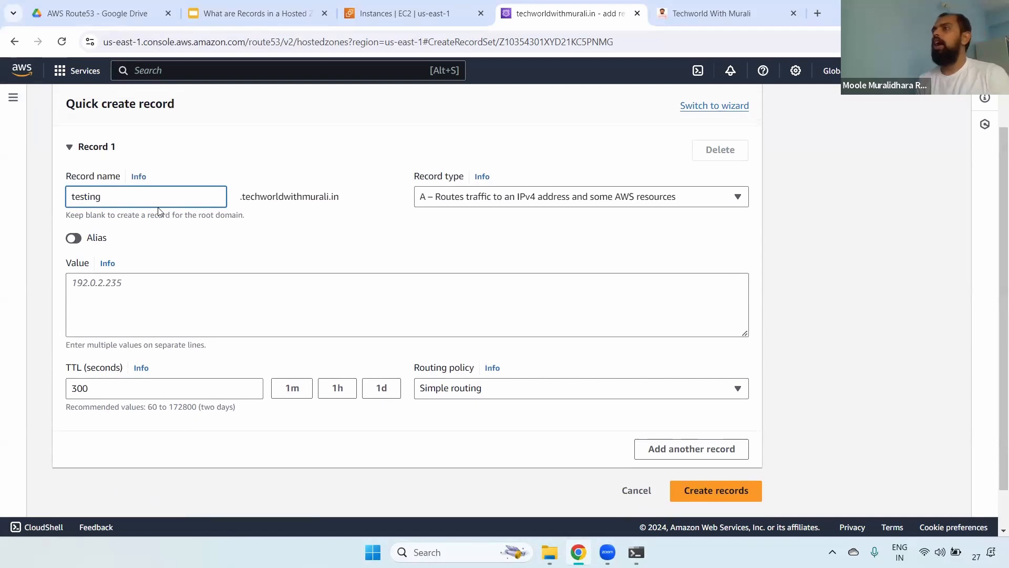
Examine the available record types for the testing record, keeping type A, and go to its value
{"action": "left_click", "coordinate": [510, 198]}
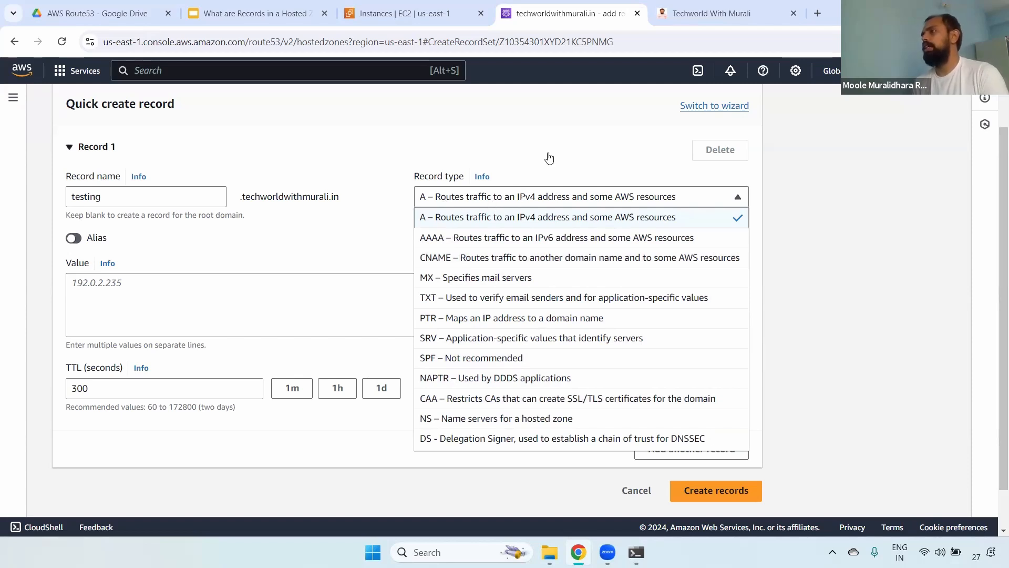
{"action": "left_click", "coordinate": [515, 200]}
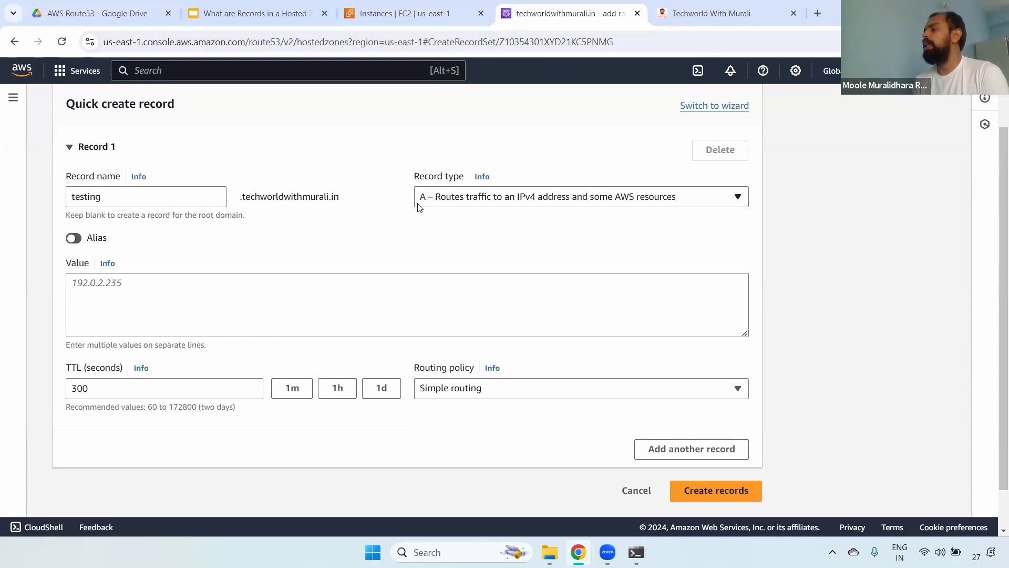
{"action": "left_click", "coordinate": [106, 288]}
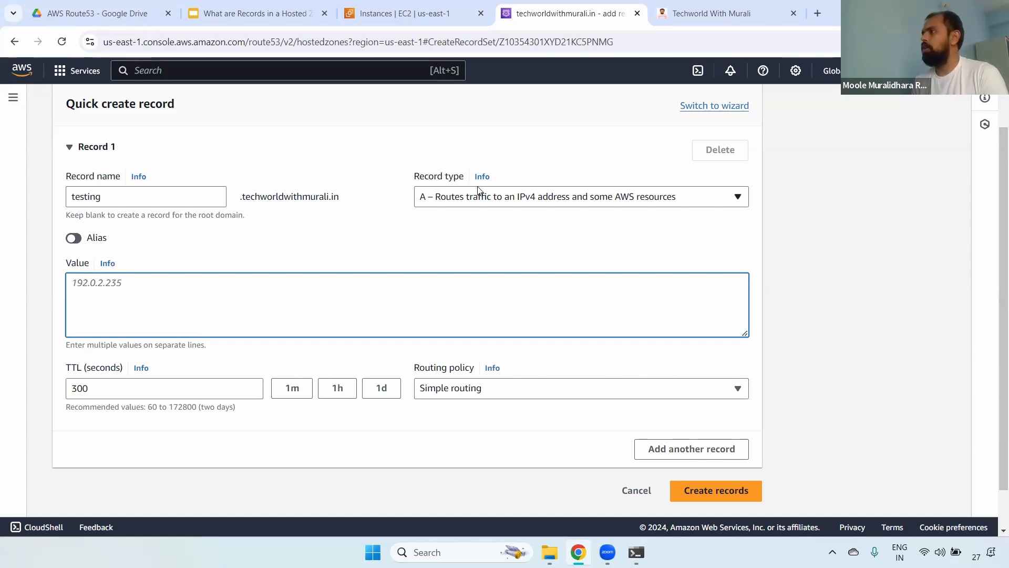
Turn on Alias for the testing record and route its traffic to an Application and Classic Load Balancer
{"action": "left_click", "coordinate": [75, 240]}
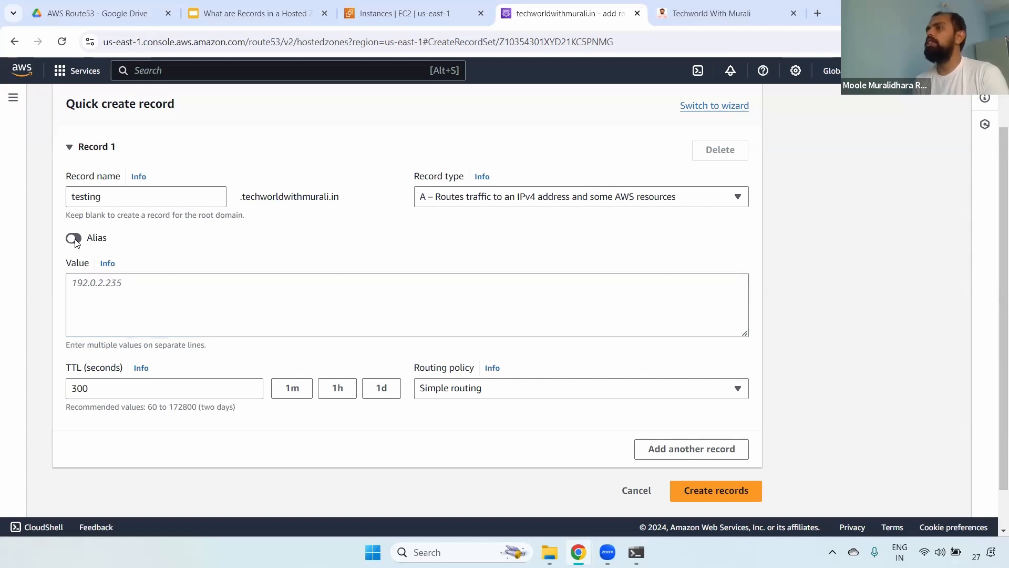
{"action": "left_click", "coordinate": [147, 284]}
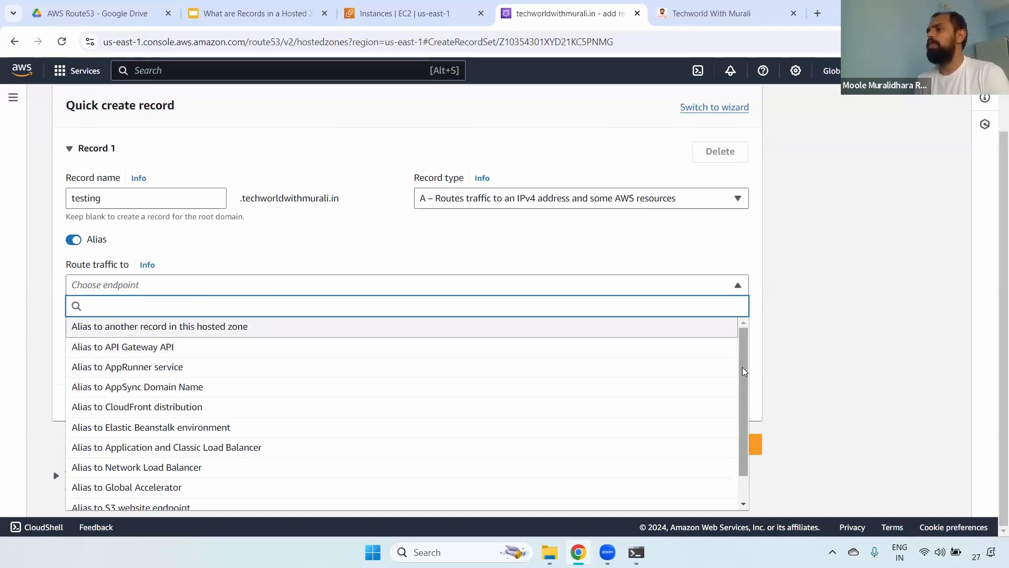
{"action": "scroll", "coordinate": [744, 370], "scroll_direction": "down", "scroll_amount": 1}
{"action": "scroll", "coordinate": [744, 370], "scroll_direction": "up", "scroll_amount": 1}
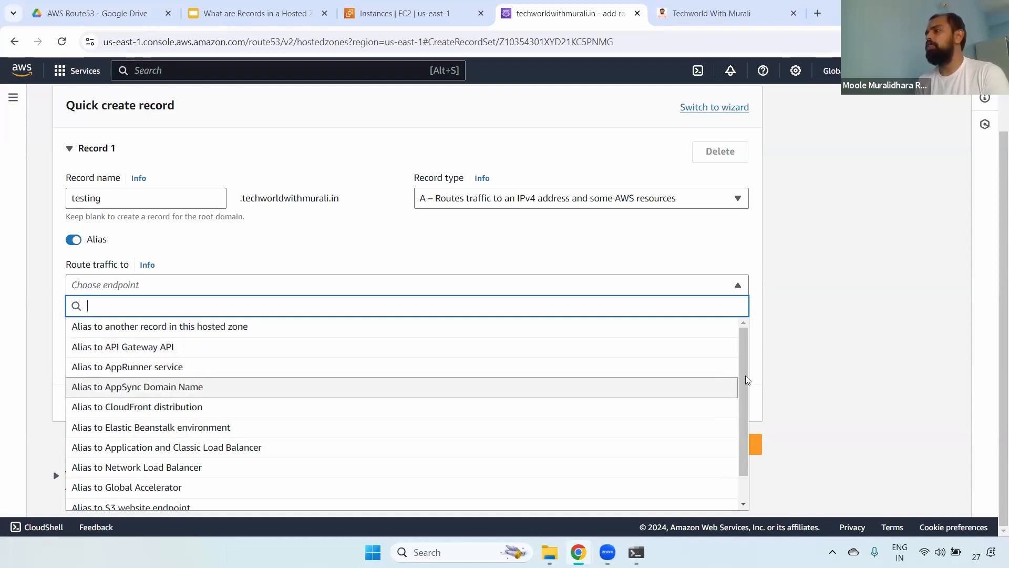
{"action": "scroll", "coordinate": [747, 380], "scroll_direction": "down", "scroll_amount": 1}
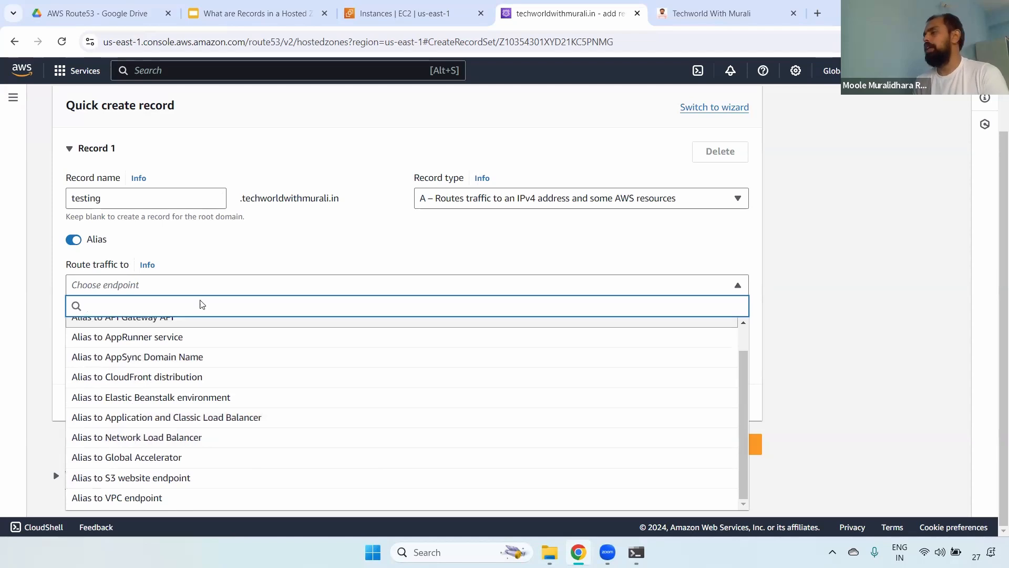
{"action": "scroll", "coordinate": [741, 388], "scroll_direction": "up", "scroll_amount": 1}
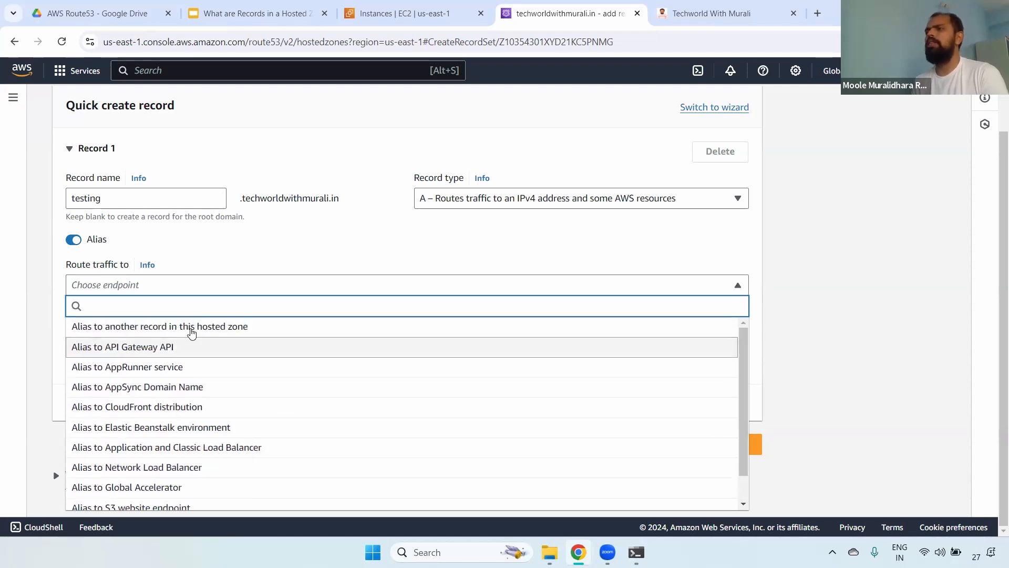
{"action": "scroll", "coordinate": [743, 332], "scroll_direction": "down", "scroll_amount": 1}
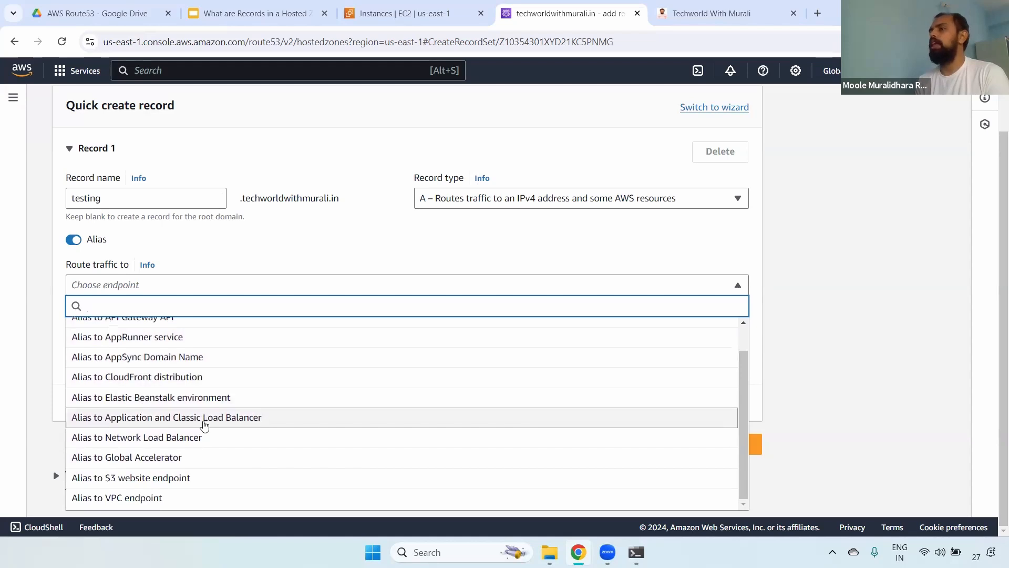
{"action": "left_click", "coordinate": [205, 420]}
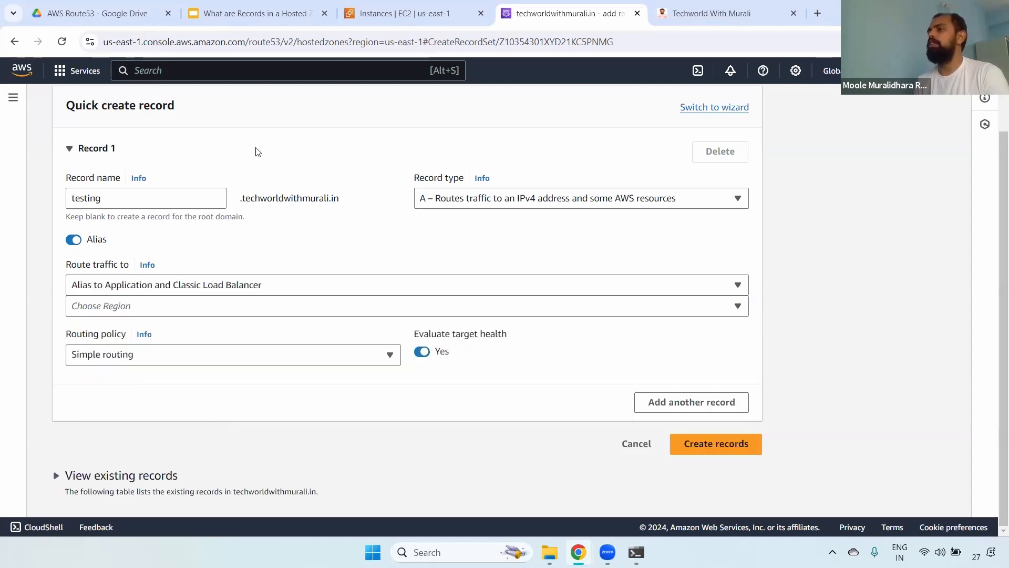
{"action": "left_click", "coordinate": [164, 304]}
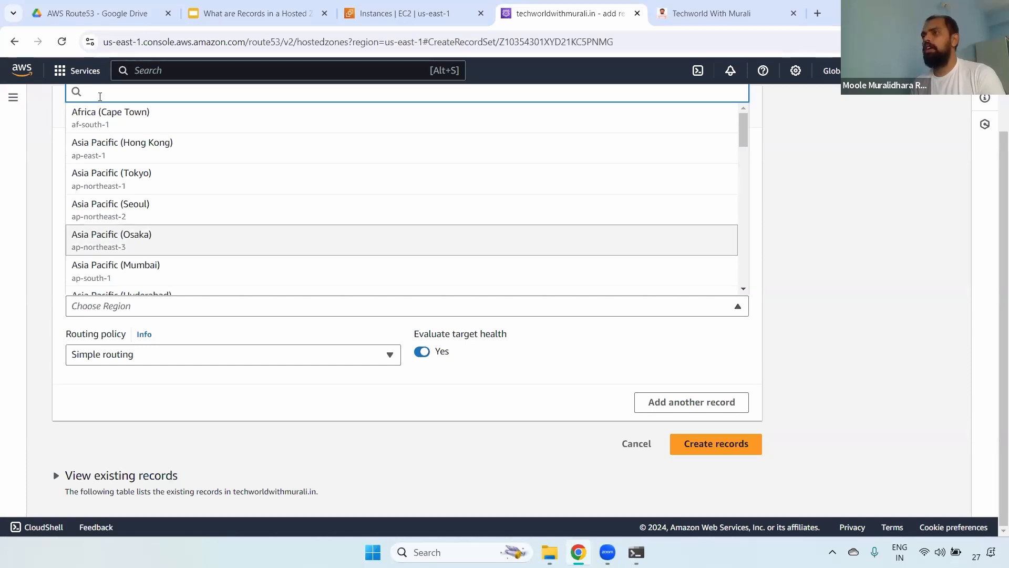
{"action": "type", "text": "us-we"}
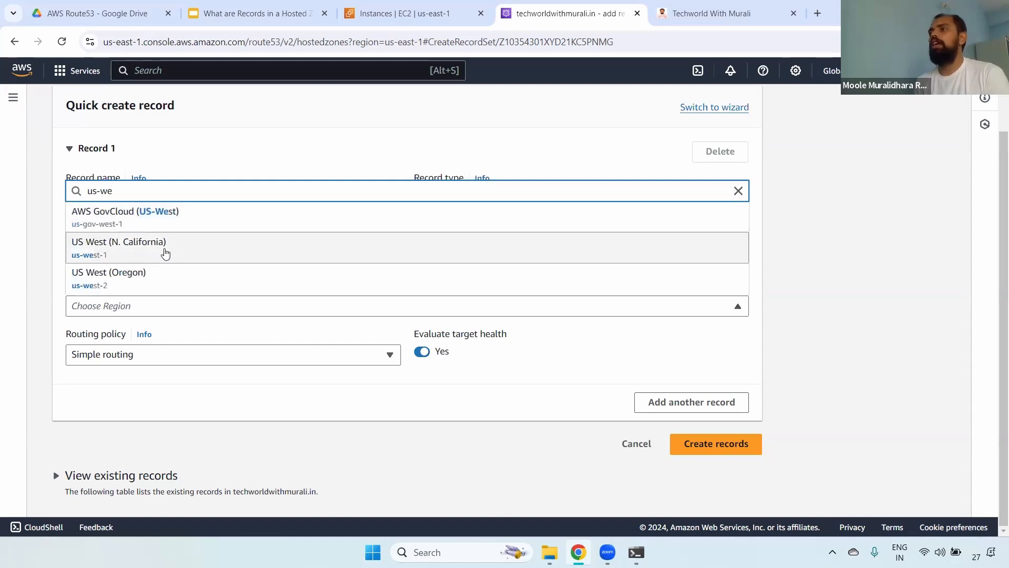
{"action": "left_click", "coordinate": [164, 251]}
Set the alias region to US East (N. Virginia) and choose the load balancer dualstack.ms-one-alb-30056586.us-east-1.elb.amazonaws.com
{"action": "left_click", "coordinate": [133, 304]}
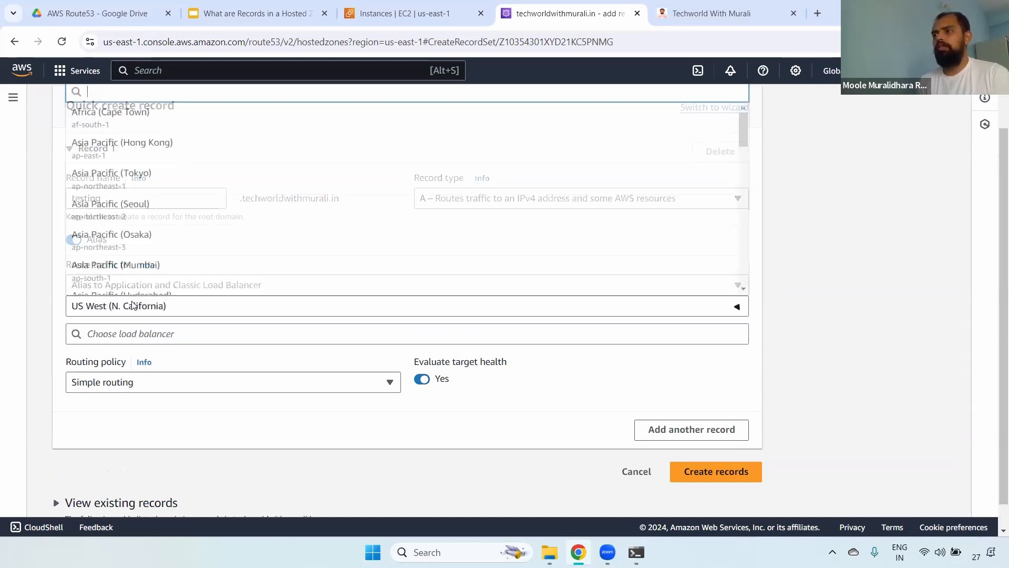
{"action": "type", "text": "us-east"}
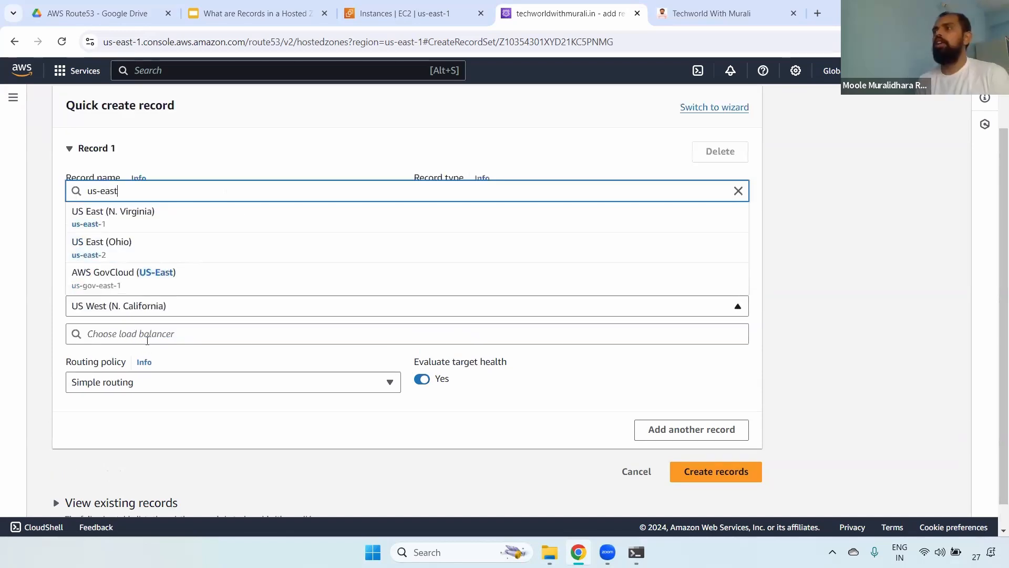
{"action": "left_click", "coordinate": [138, 215]}
{"action": "left_click", "coordinate": [126, 333]}
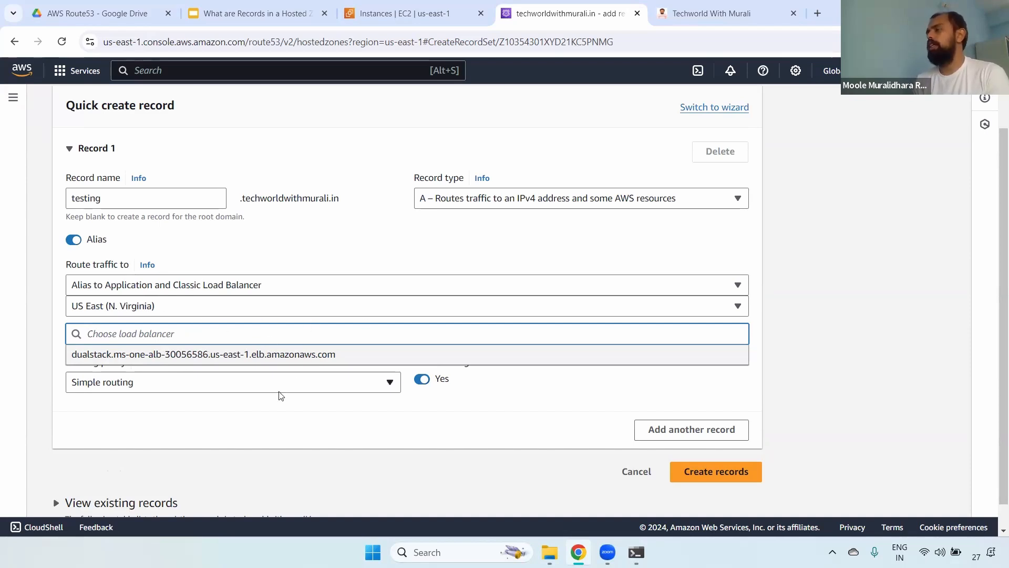
{"action": "left_click", "coordinate": [262, 354]}
Look through the routing policy options for the testing record, keeping Simple routing
{"action": "scroll", "coordinate": [995, 251], "scroll_direction": "down", "scroll_amount": 1}
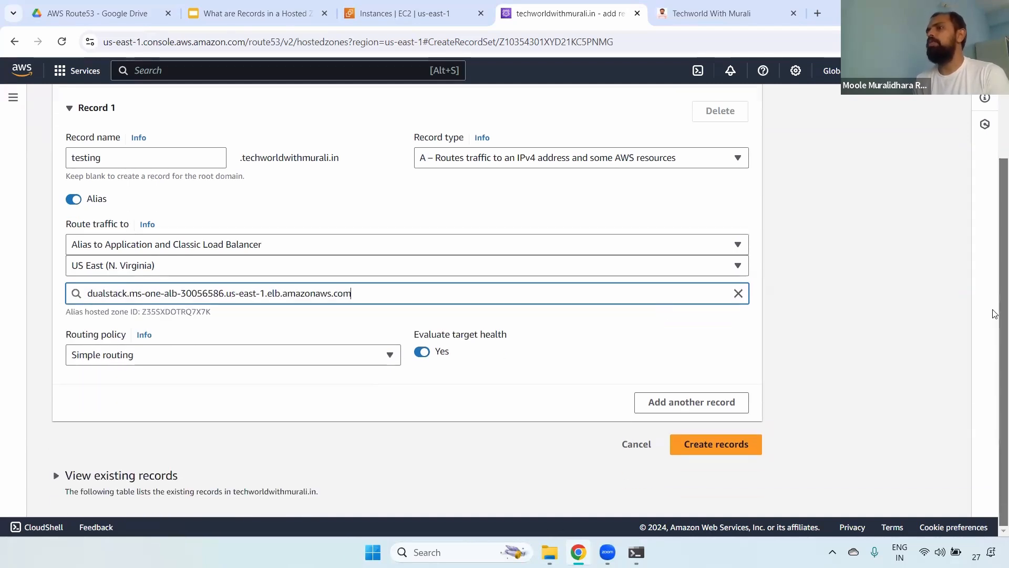
{"action": "left_click", "coordinate": [139, 360]}
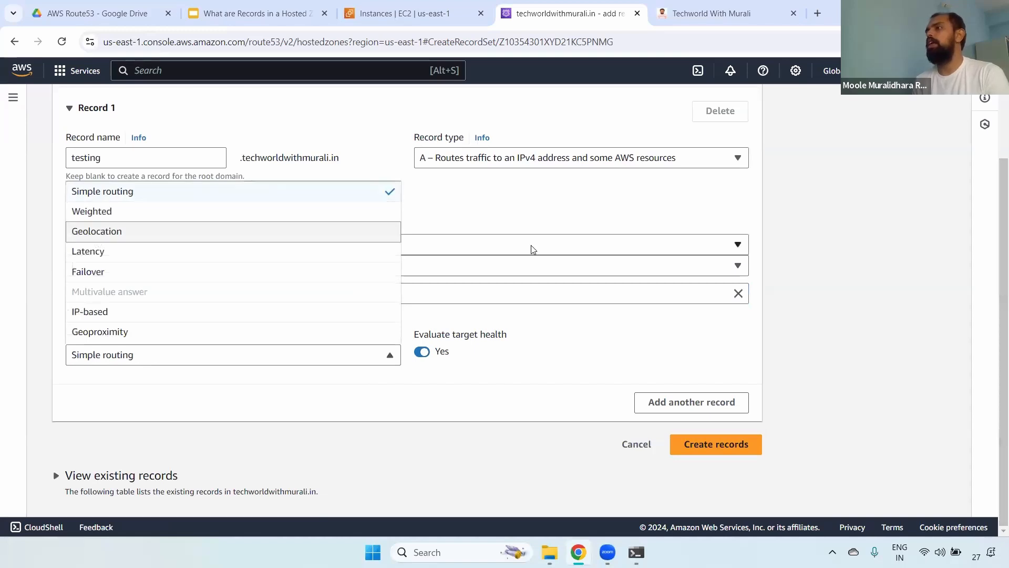
{"action": "left_click", "coordinate": [590, 327]}
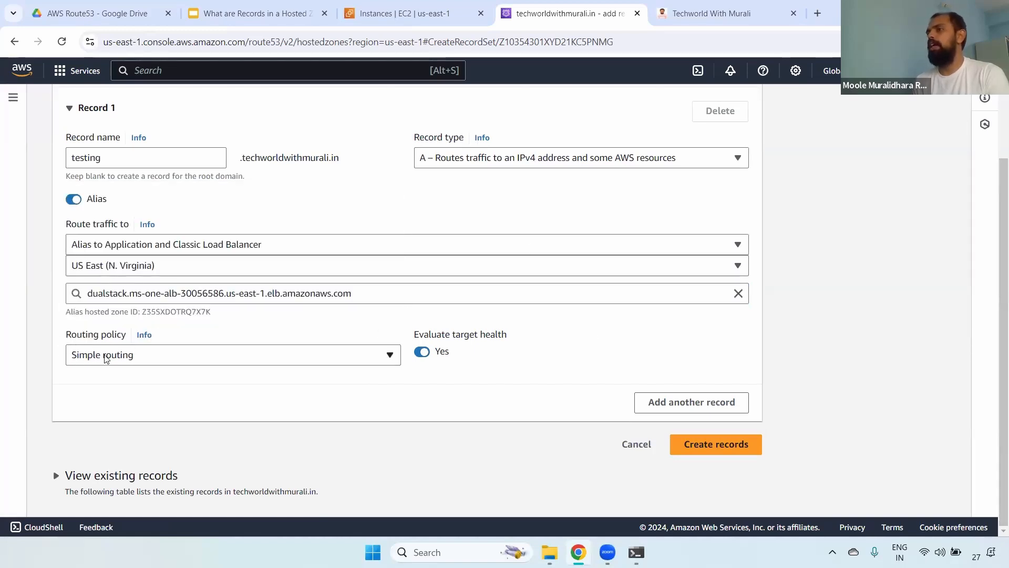
{"action": "left_click", "coordinate": [119, 353]}
{"action": "left_click", "coordinate": [156, 361]}
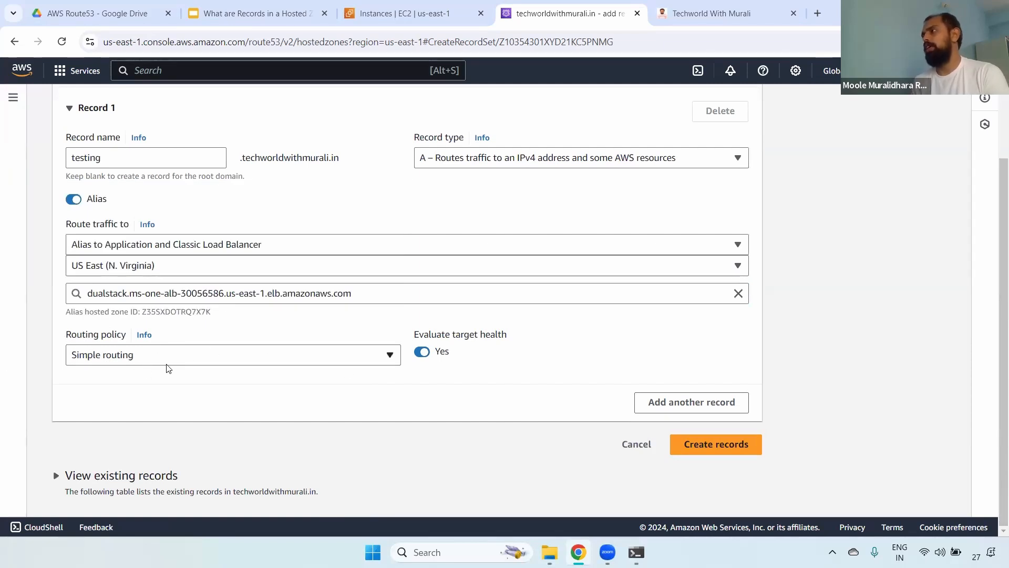
Highlight the Evaluate target health label, the record name testing and its .techworldwithmurali.in suffix
{"action": "left_click_drag", "start_coordinate": [419, 336], "coordinate": [513, 336]}
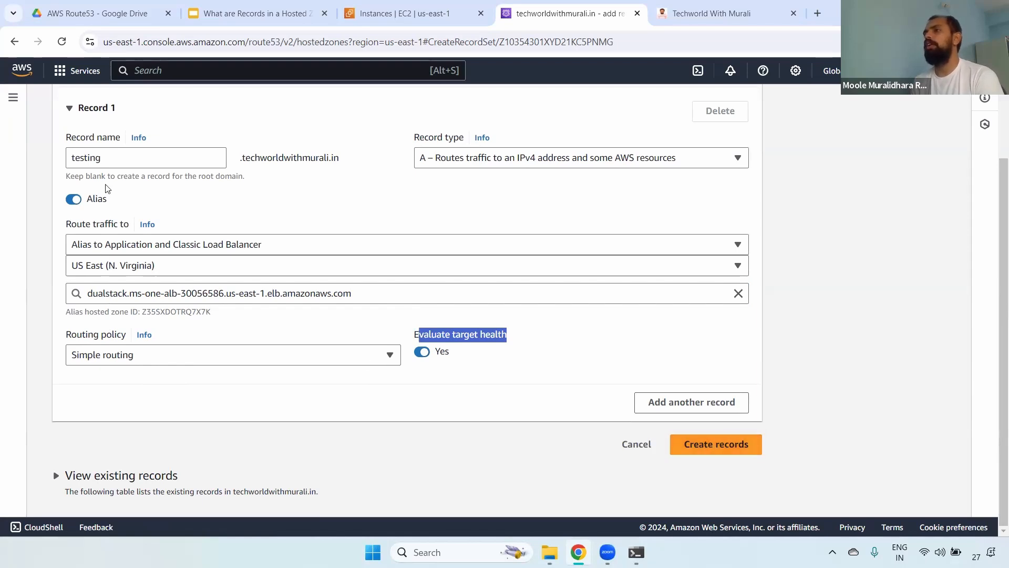
{"action": "double_click", "coordinate": [100, 158]}
{"action": "triple_click", "coordinate": [313, 157]}
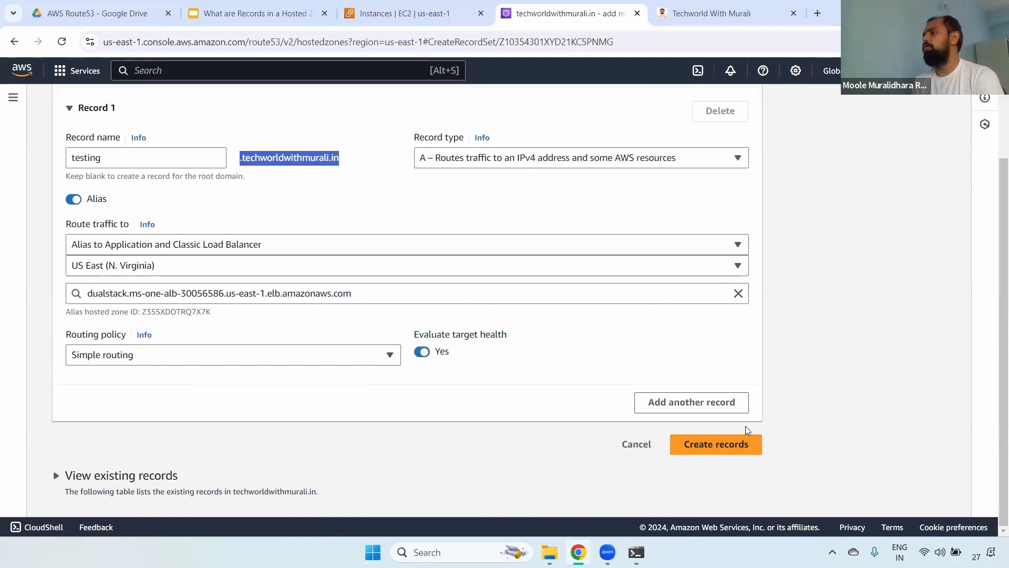
Create the alias A record for the testing subdomain and widen the record name column in the records list
{"action": "left_click", "coordinate": [724, 442]}
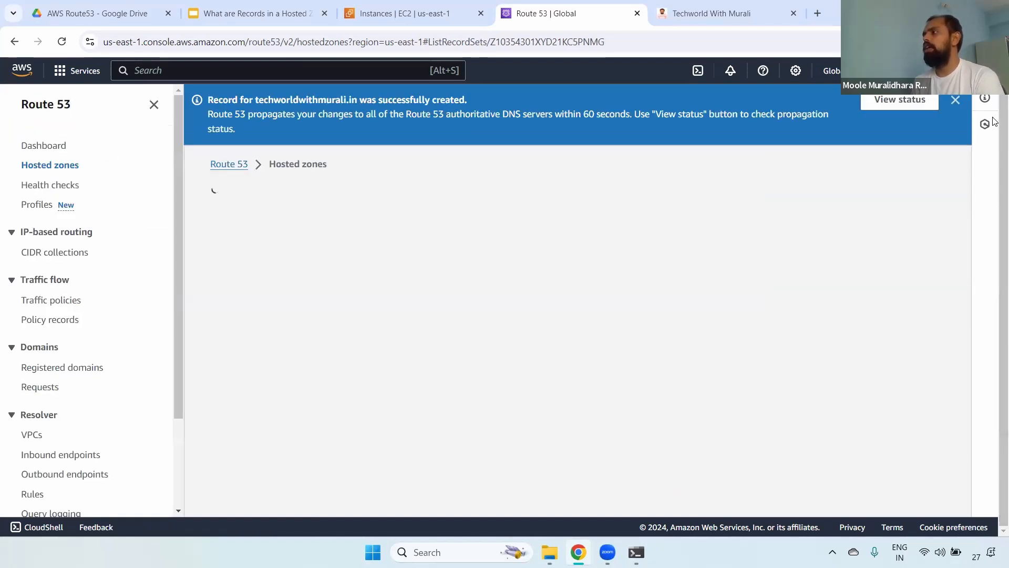
{"action": "scroll", "coordinate": [996, 239], "scroll_direction": "down", "scroll_amount": 3}
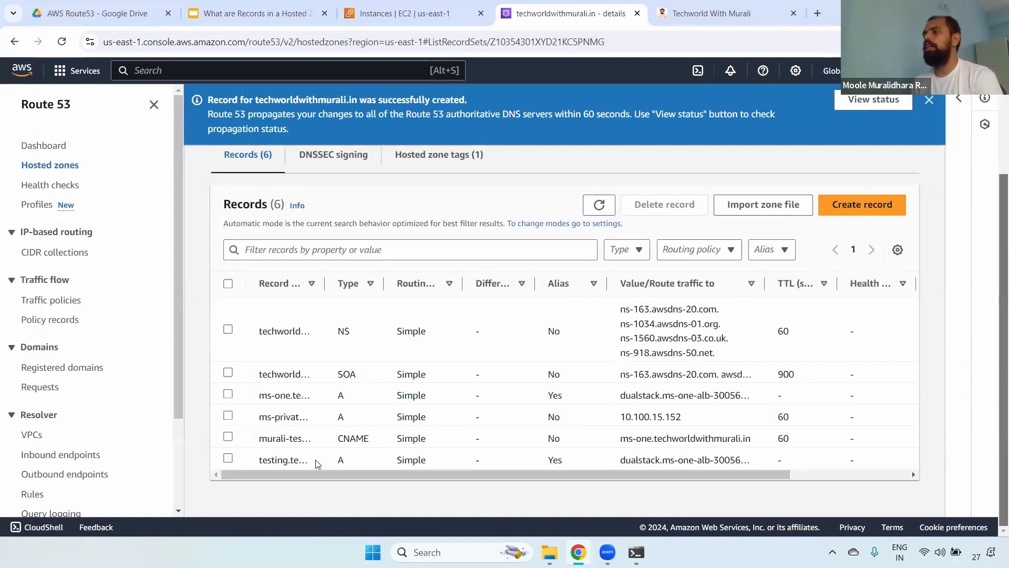
{"action": "left_click_drag", "start_coordinate": [324, 283], "coordinate": [495, 283]}
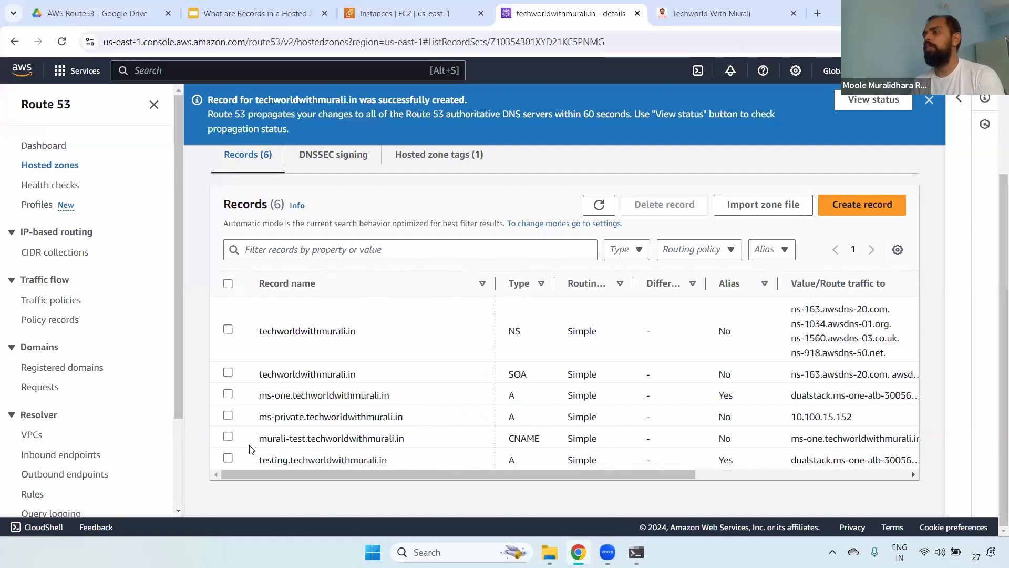
Copy the testing record's full name, resolve testing.techworldwithmurali.in with nslookup, and examine the returned answer
{"action": "triple_click", "coordinate": [373, 459]}
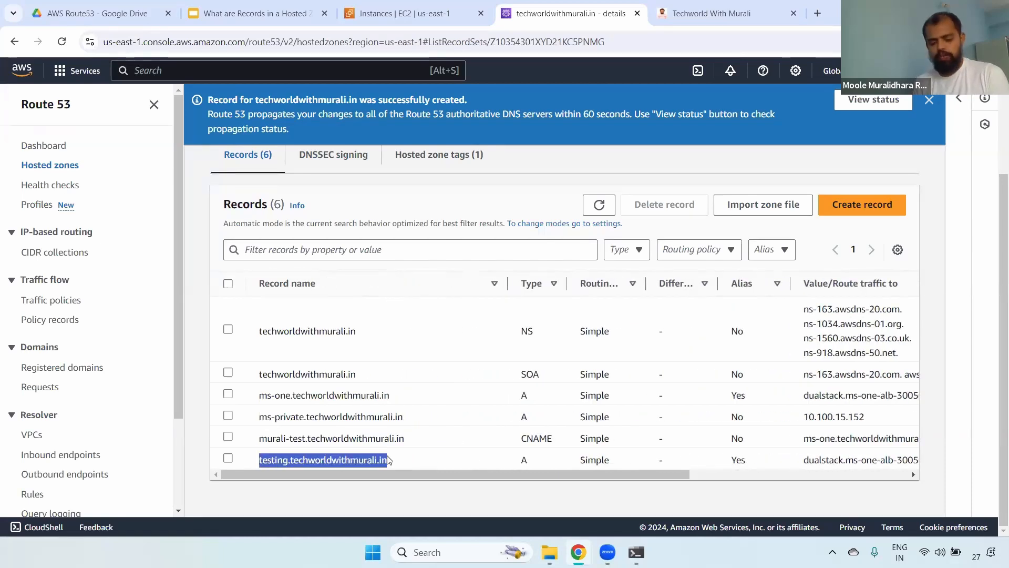
{"action": "key", "text": "ctrl+c"}
{"action": "left_click", "coordinate": [420, 552]}
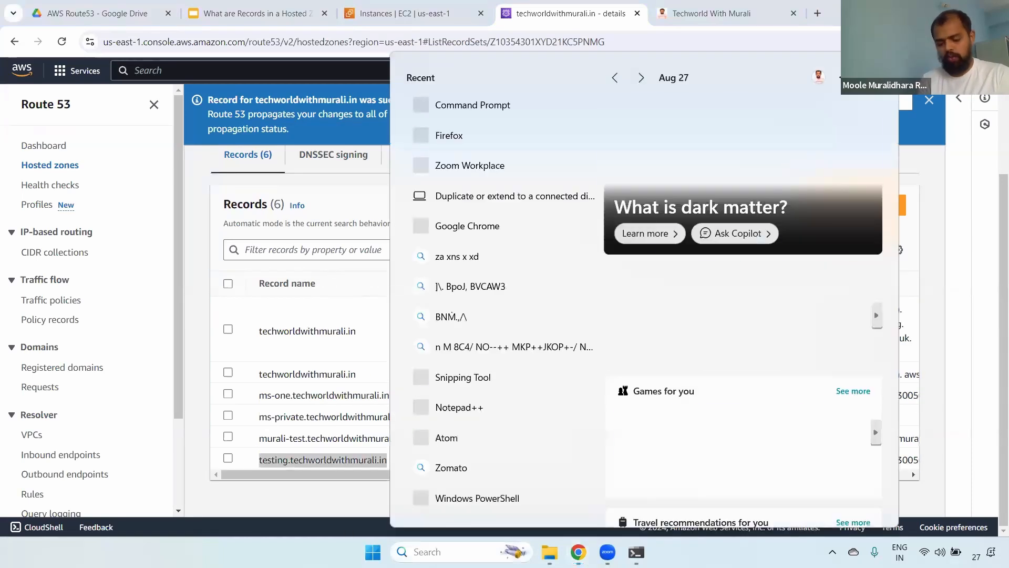
{"action": "type", "text": "nslookup"}
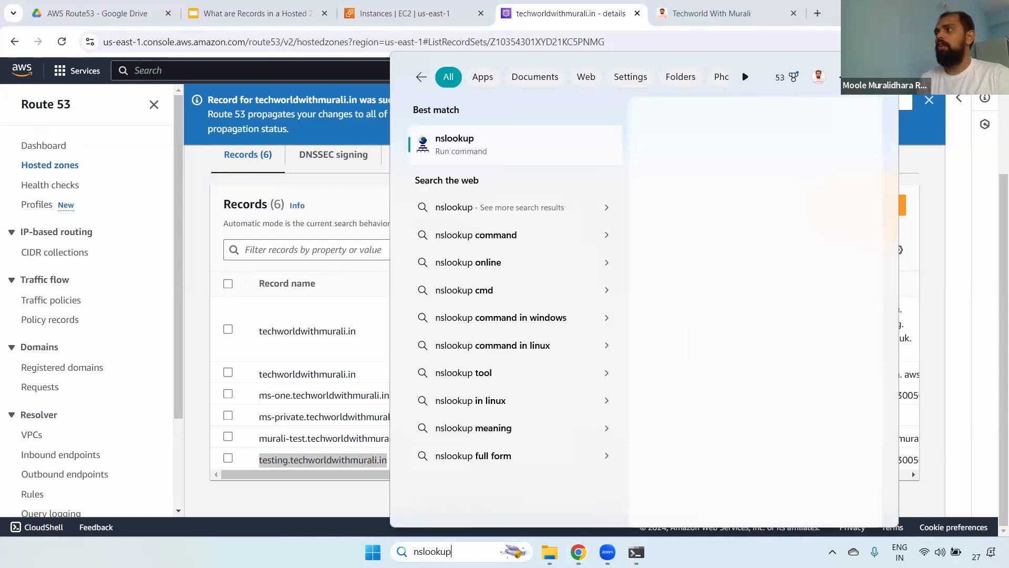
{"action": "key", "text": "Return"}
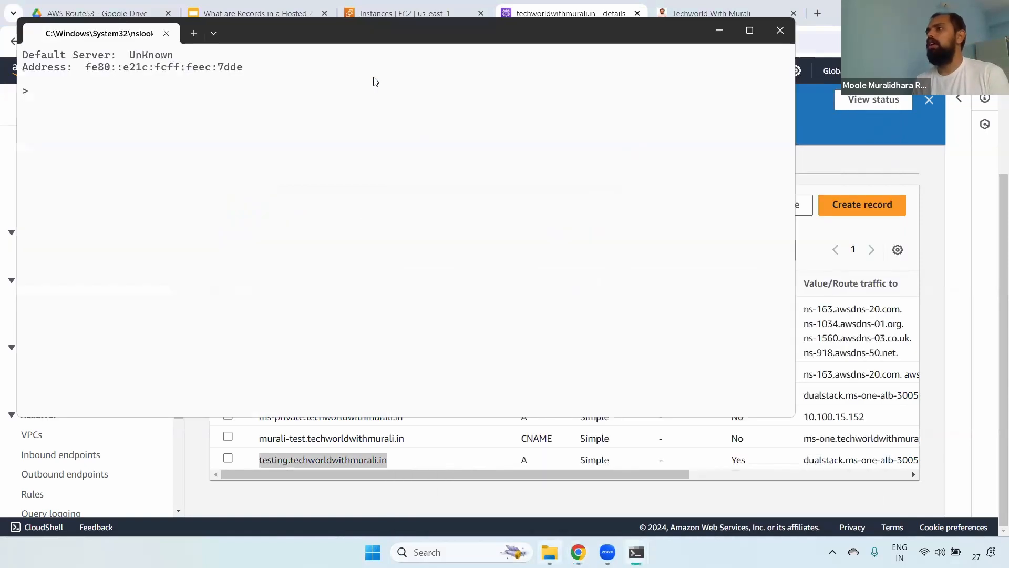
{"action": "key", "text": "ctrl+v"}
{"action": "key", "text": "Return"}
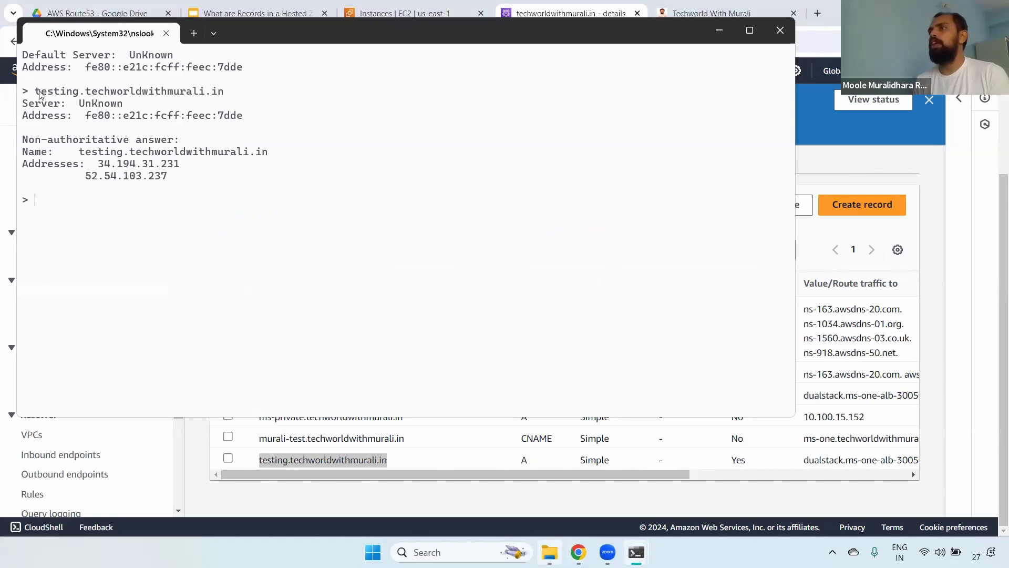
{"action": "left_click_drag", "start_coordinate": [38, 94], "coordinate": [223, 94]}
{"action": "key", "text": "ctrl+c"}
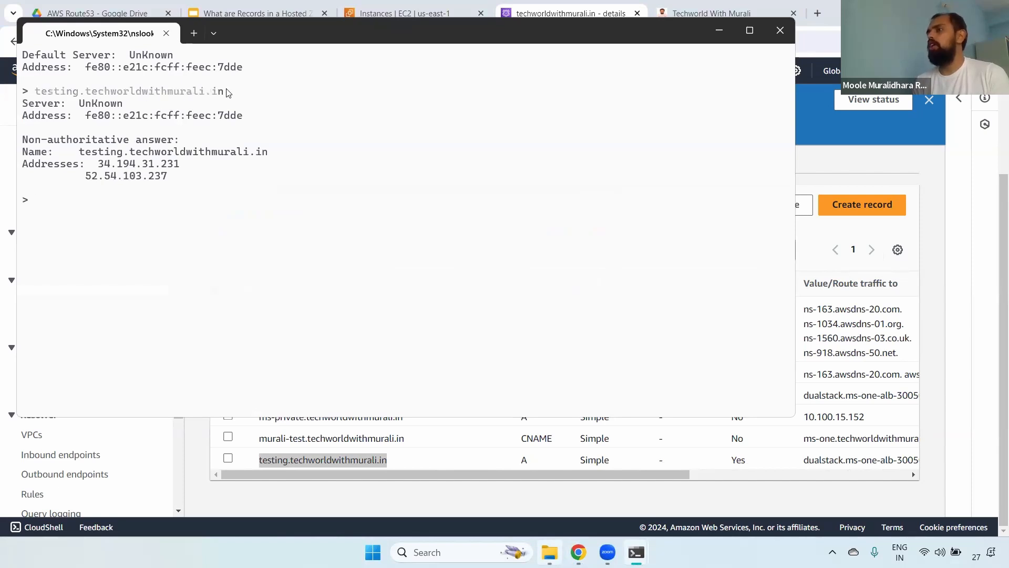
{"action": "left_click_drag", "start_coordinate": [21, 138], "coordinate": [168, 177]}
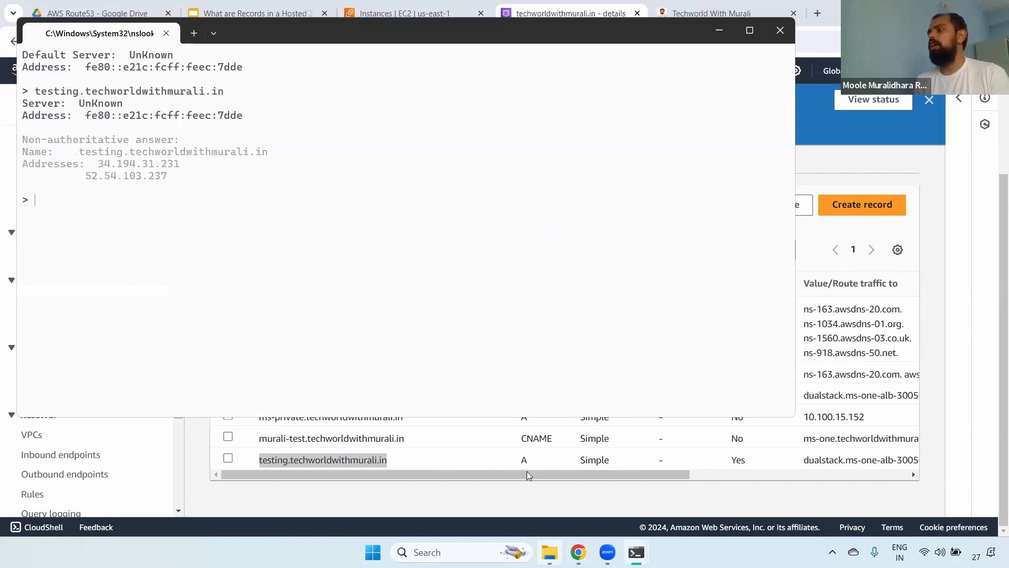
Open testing.techworldwithmurali.in in a new browser tab and check the page it serves
{"action": "left_click", "coordinate": [826, 17]}
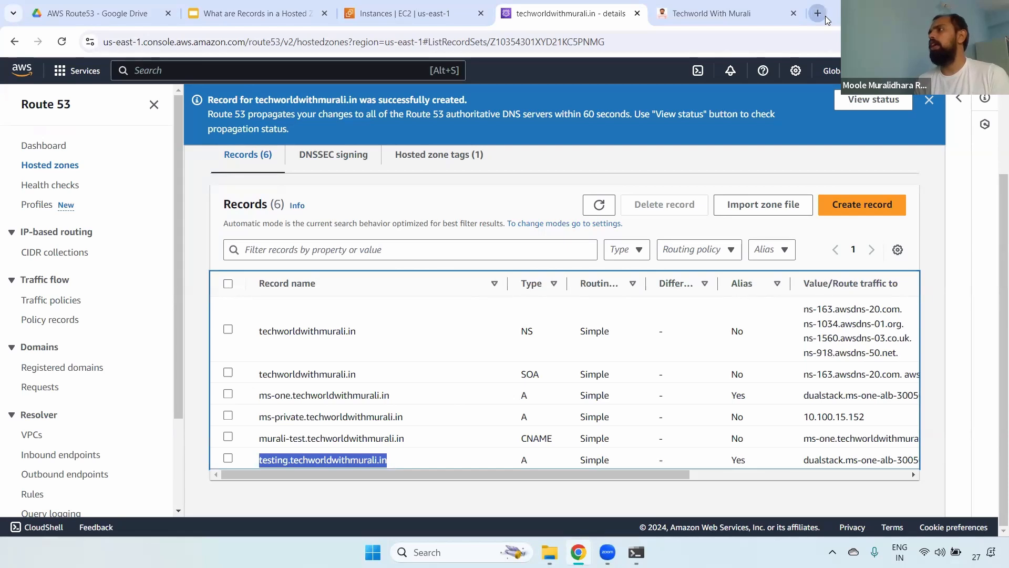
{"action": "left_click", "coordinate": [825, 16]}
{"action": "key", "text": "ctrl+v"}
{"action": "key", "text": "Return"}
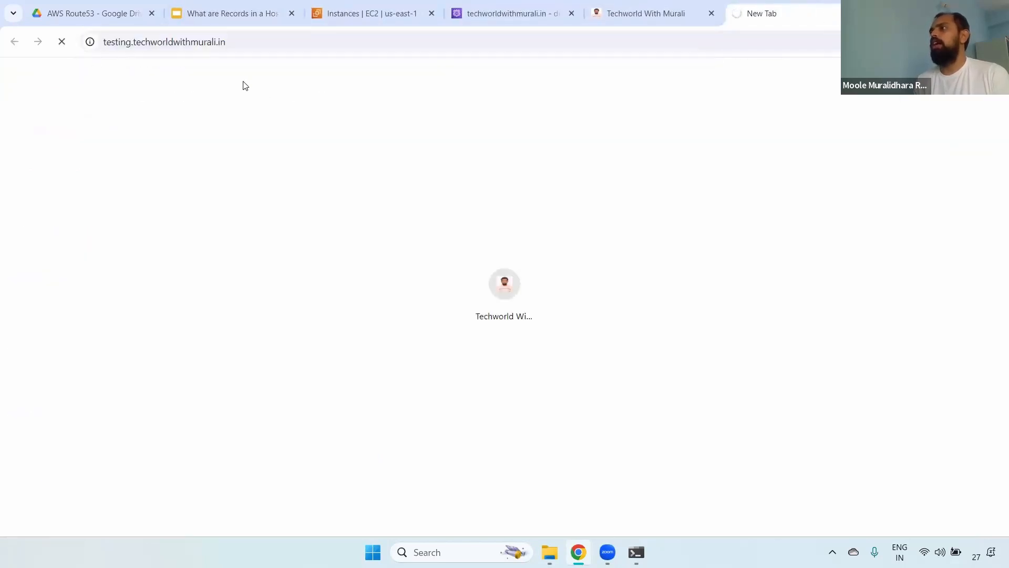
{"action": "left_click", "coordinate": [267, 39]}
{"action": "double_click", "coordinate": [266, 36]}
{"action": "left_click", "coordinate": [266, 36]}
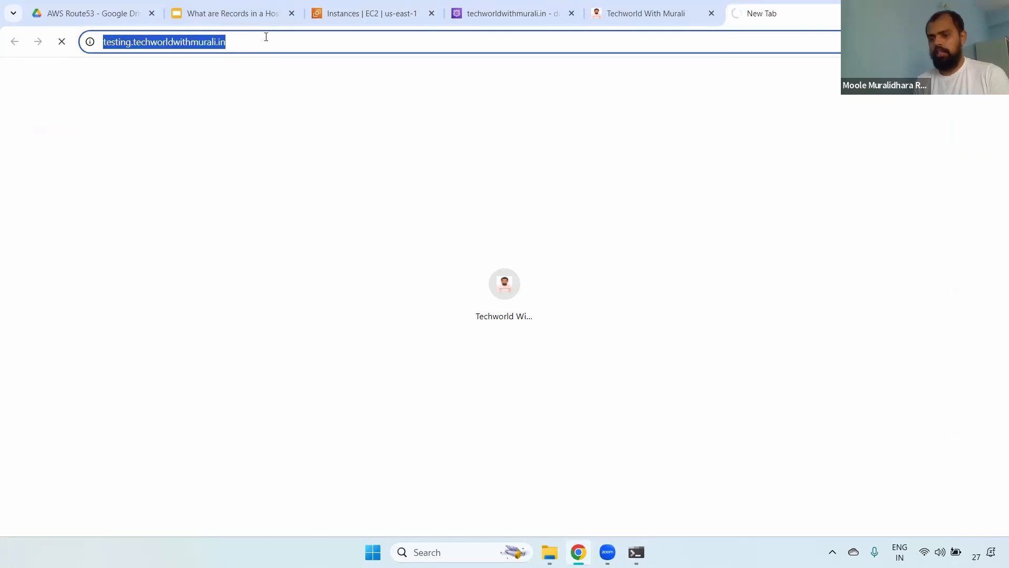
{"action": "key", "text": "ctrl+v"}
{"action": "key", "text": "Return"}
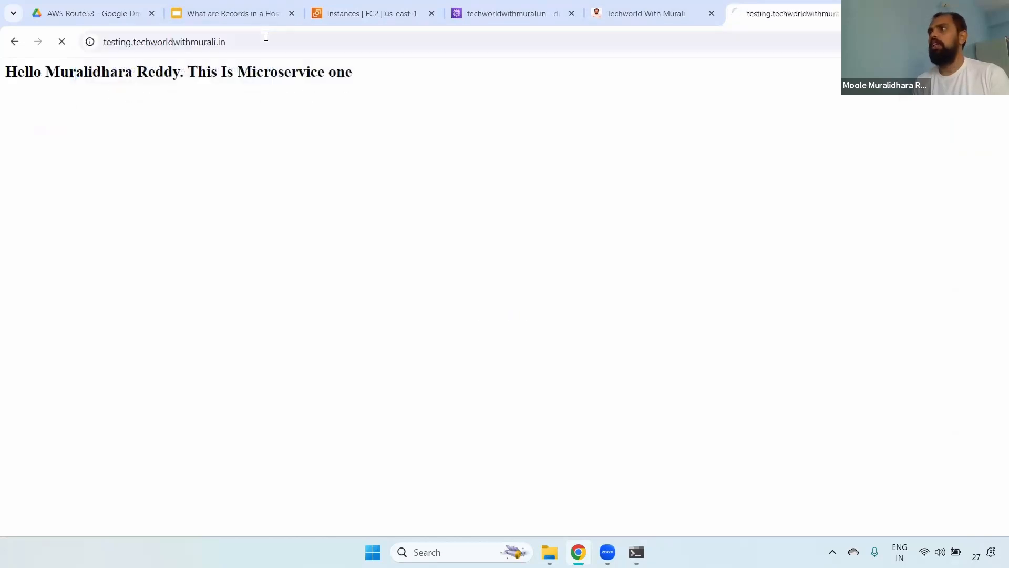
{"action": "left_click_drag", "start_coordinate": [19, 83], "coordinate": [394, 91]}
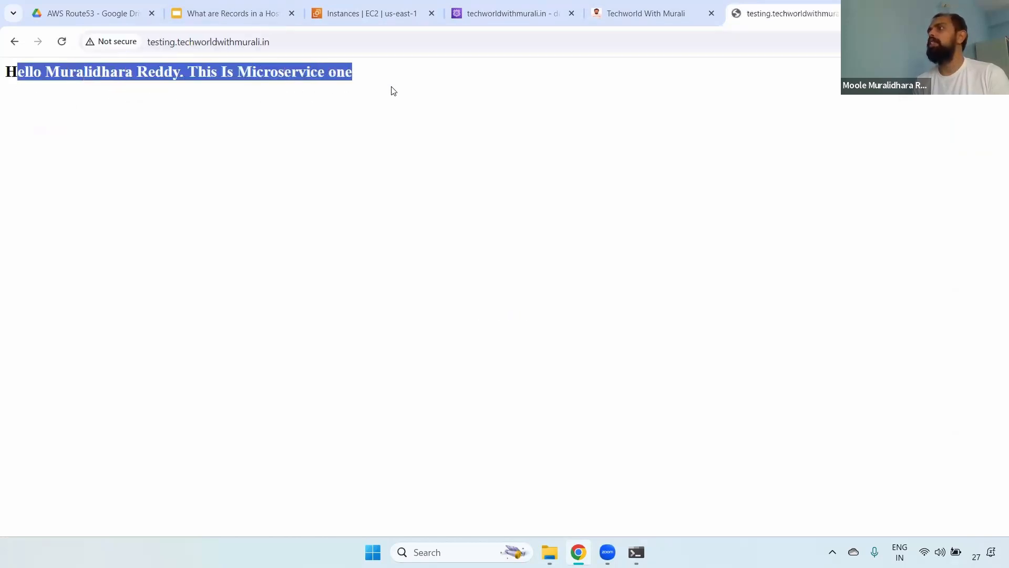
Return to the Route 53 hosted zone and start a new record with the record type CNAME
{"action": "left_click", "coordinate": [517, 13]}
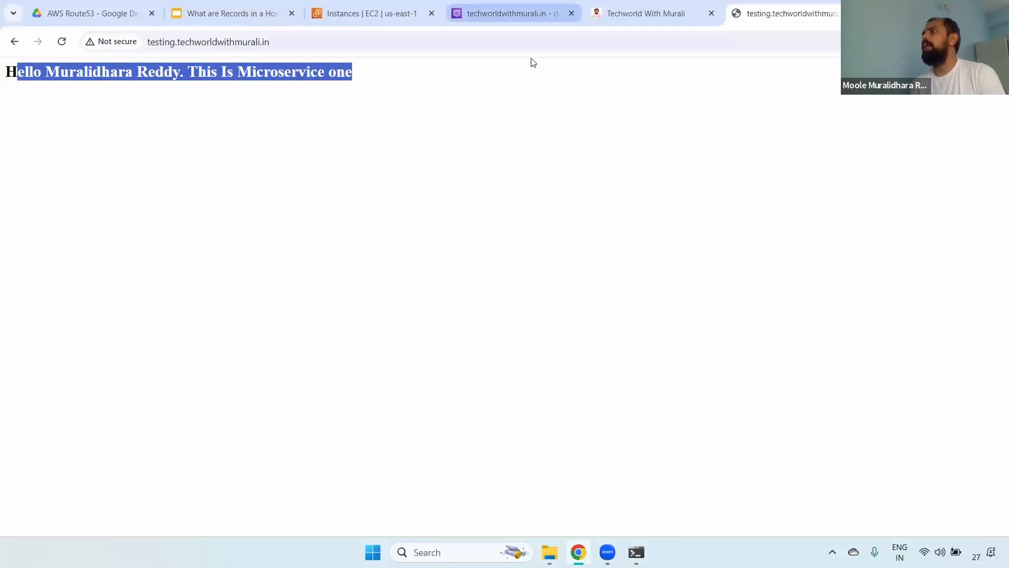
{"action": "left_click", "coordinate": [860, 204]}
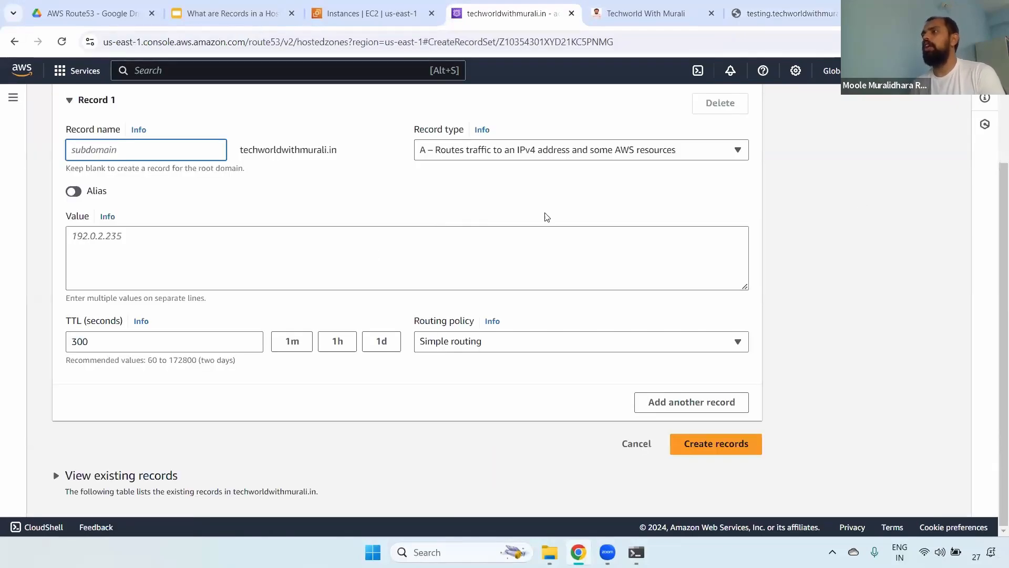
{"action": "left_click", "coordinate": [523, 153]}
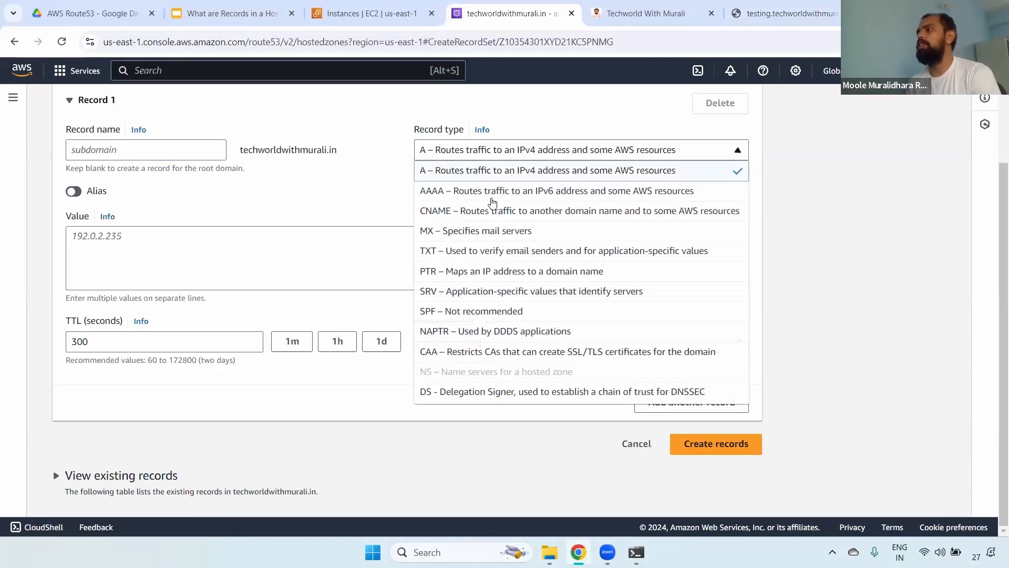
{"action": "left_click", "coordinate": [500, 211]}
{"action": "left_click", "coordinate": [141, 260]}
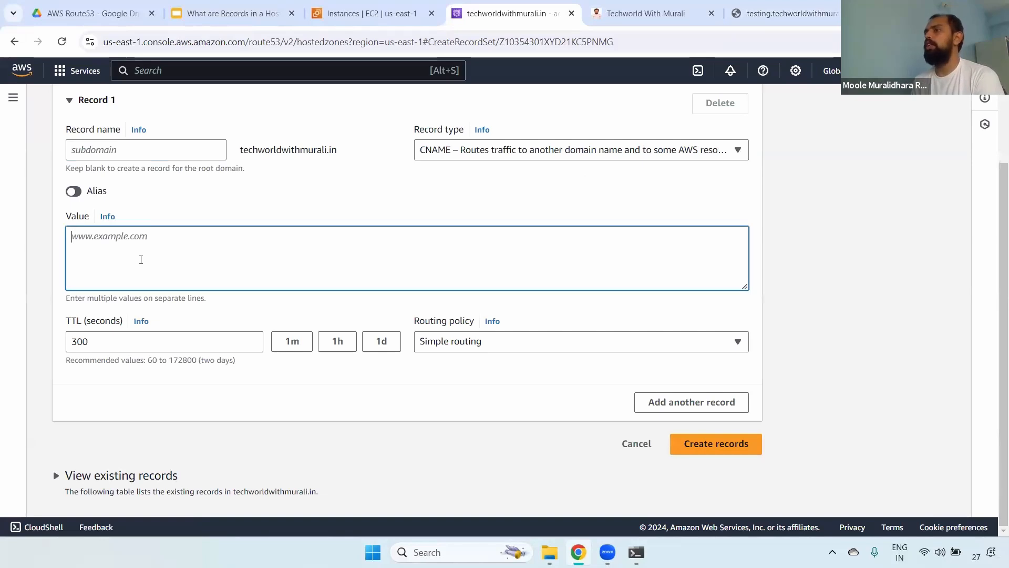
{"action": "left_click", "coordinate": [75, 191]}
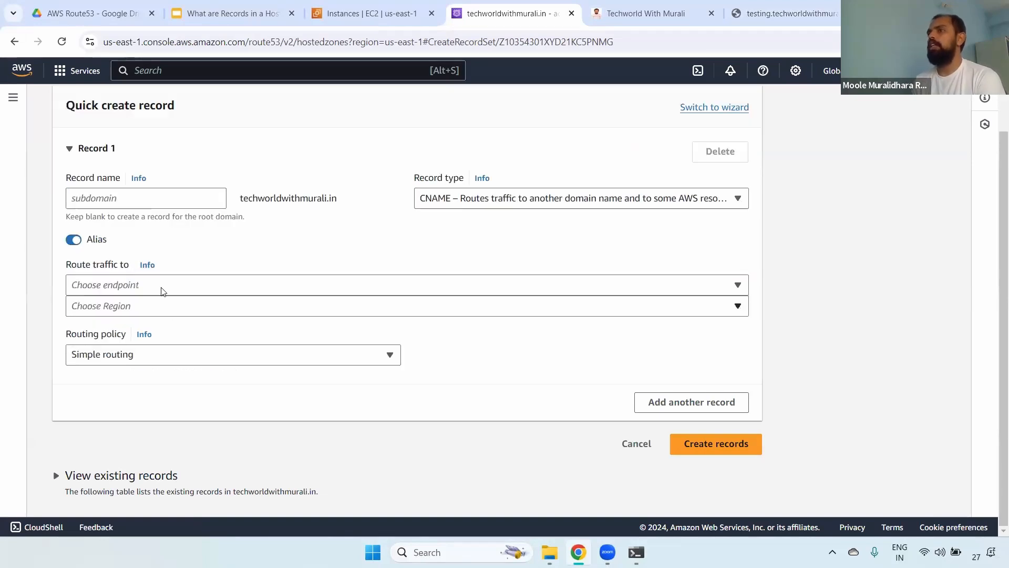
{"action": "left_click", "coordinate": [163, 291]}
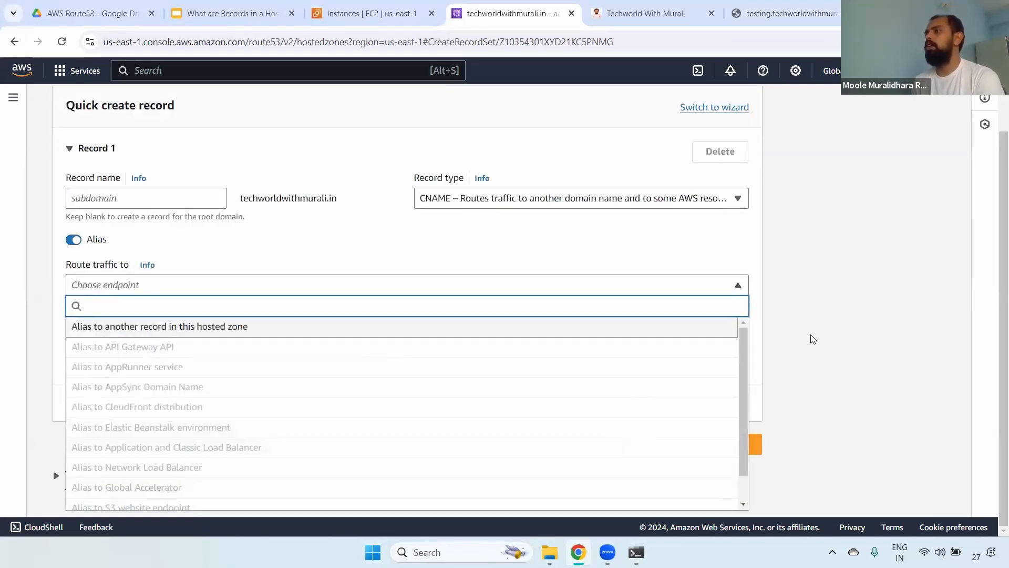
{"action": "left_click_drag", "start_coordinate": [743, 353], "coordinate": [732, 310]}
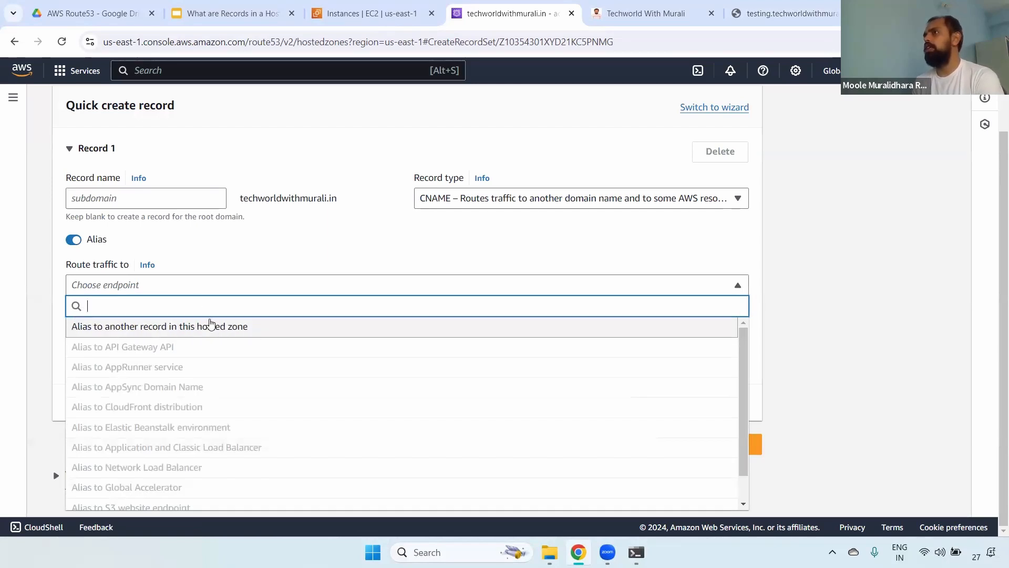
{"action": "left_click", "coordinate": [75, 239]}
{"action": "left_click", "coordinate": [74, 240]}
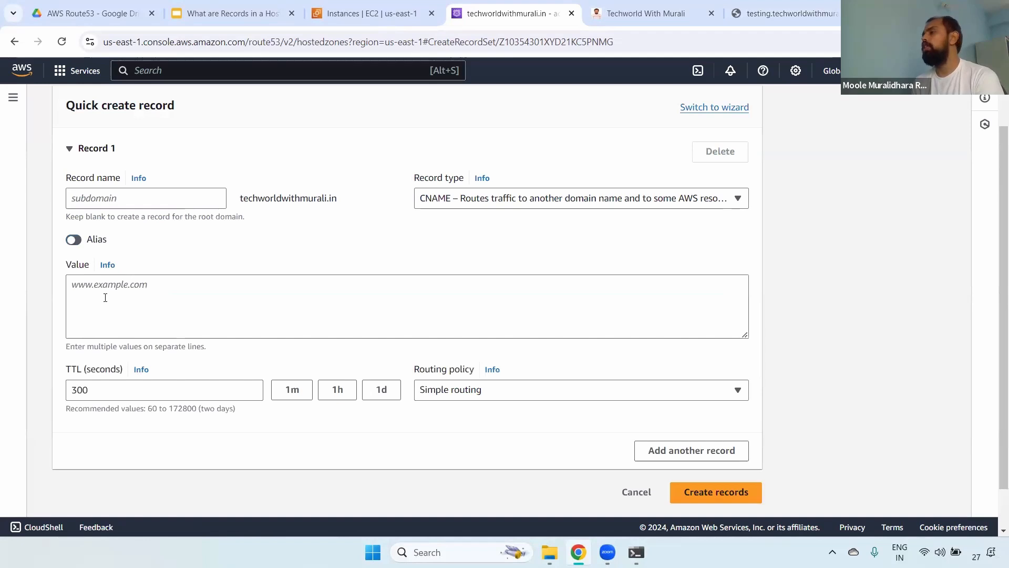
Enter a person's first name as the CNAME record's subdomain and testing.techworldwithmurali.in as its value
{"action": "left_click", "coordinate": [105, 298]}
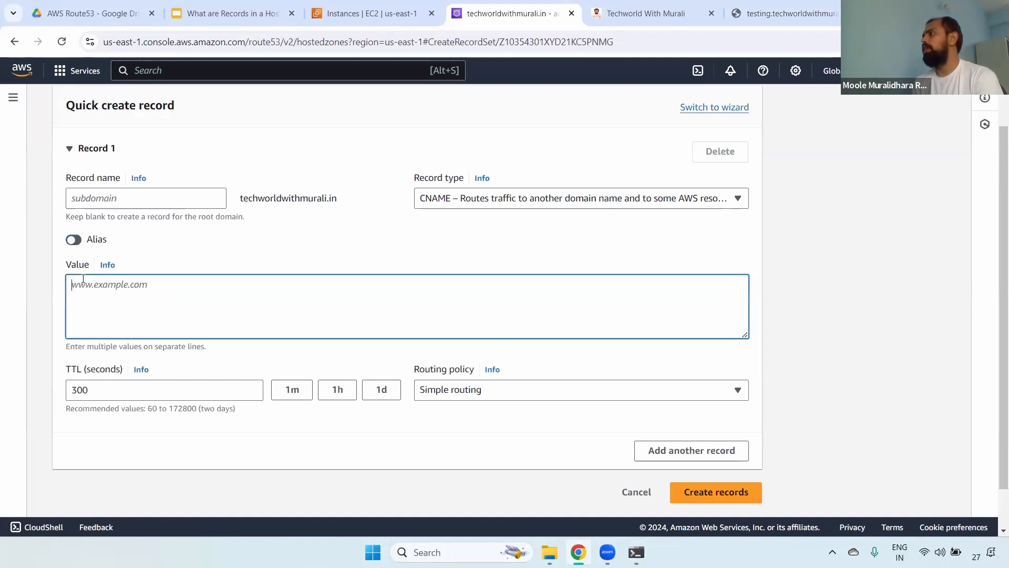
{"action": "left_click", "coordinate": [128, 202]}
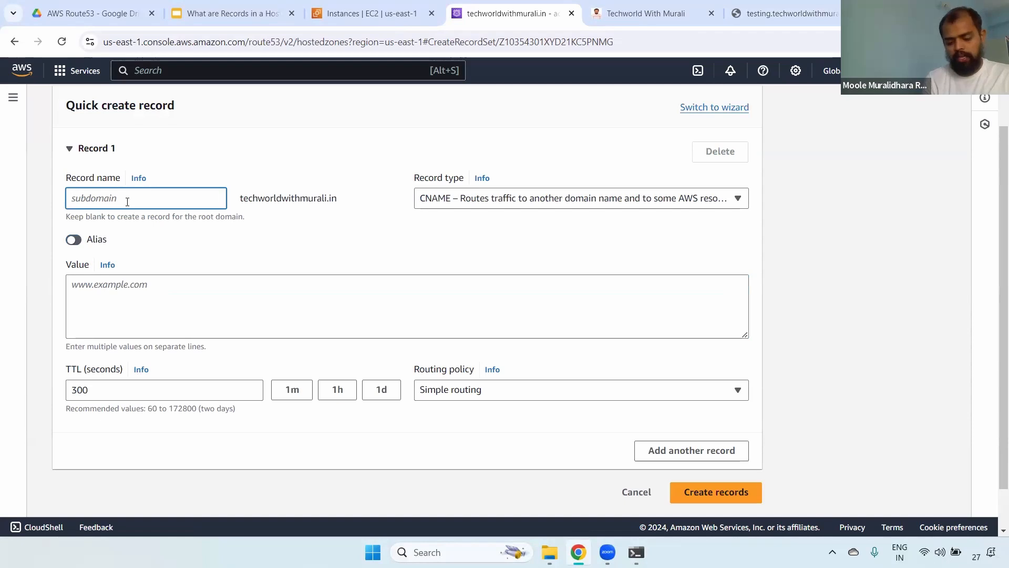
{"action": "type", "text": "suresh"}
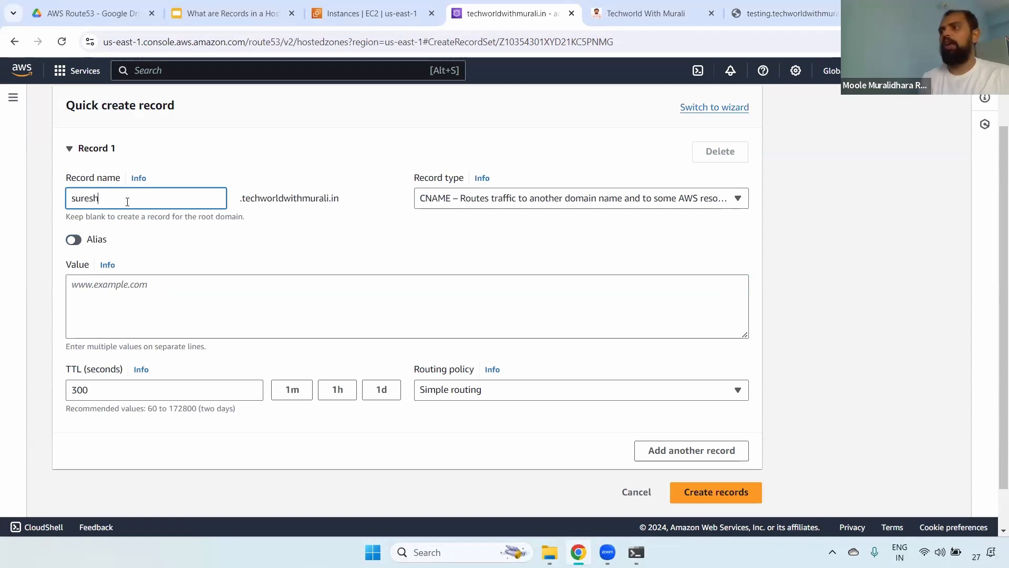
{"action": "left_click", "coordinate": [171, 297]}
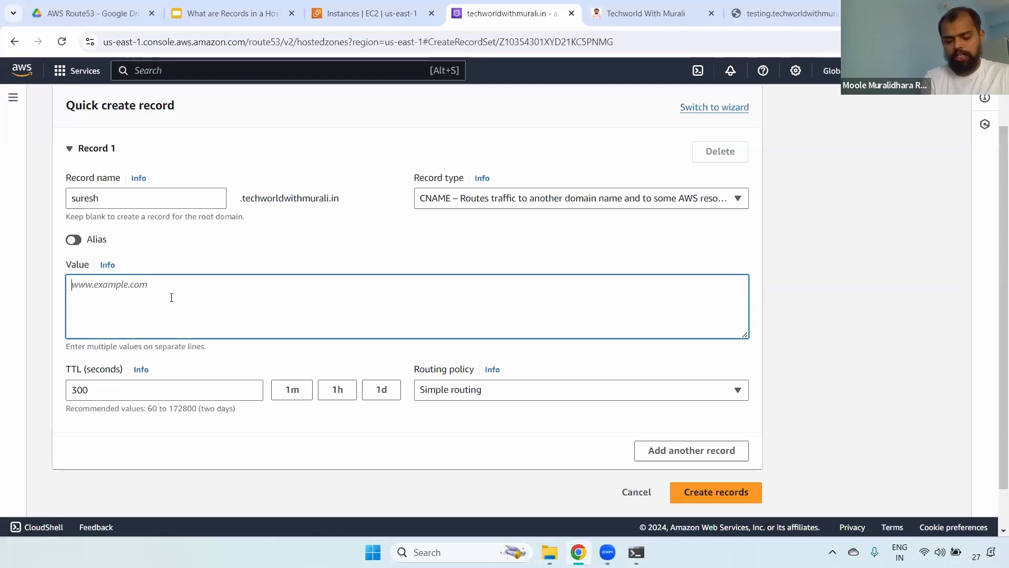
{"action": "type", "text": "testing."}
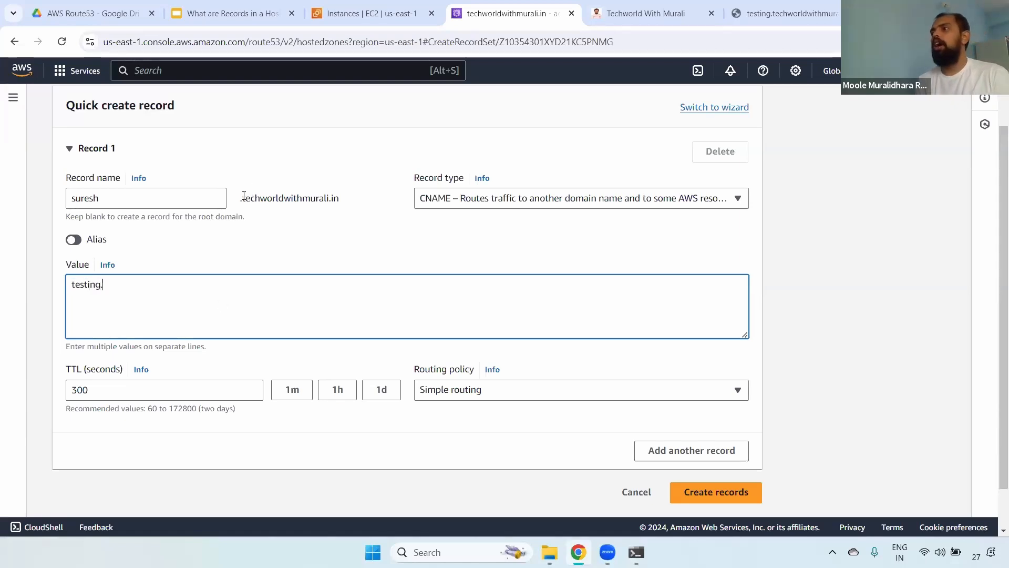
{"action": "left_click_drag", "start_coordinate": [240, 197], "coordinate": [360, 204]}
{"action": "key", "text": "ctrl+c"}
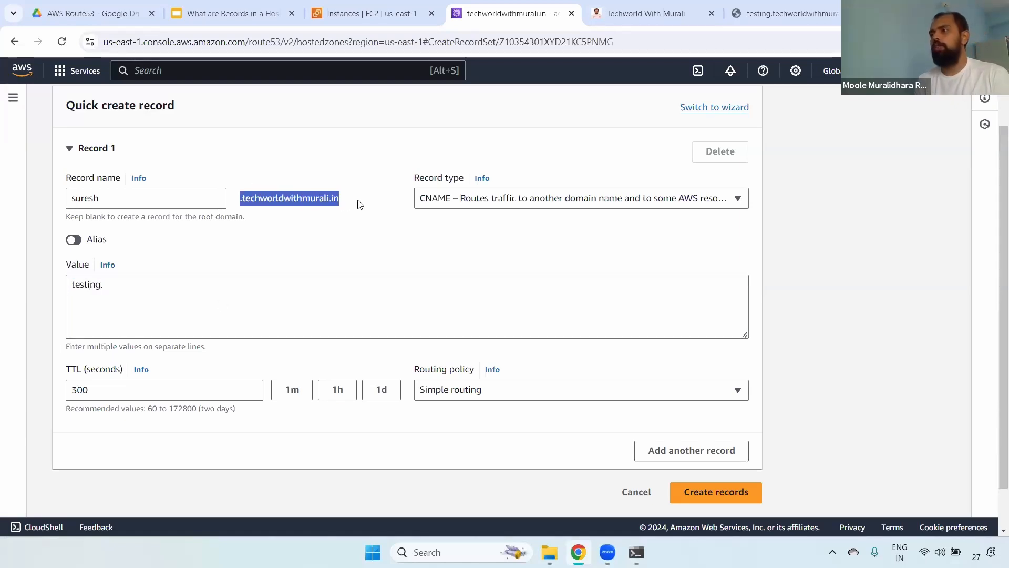
{"action": "left_click", "coordinate": [101, 287]}
{"action": "key", "text": "ctrl+v"}
Set the CNAME record's TTL to 60 seconds and create the record with simple routing
{"action": "left_click_drag", "start_coordinate": [141, 197], "coordinate": [47, 197]}
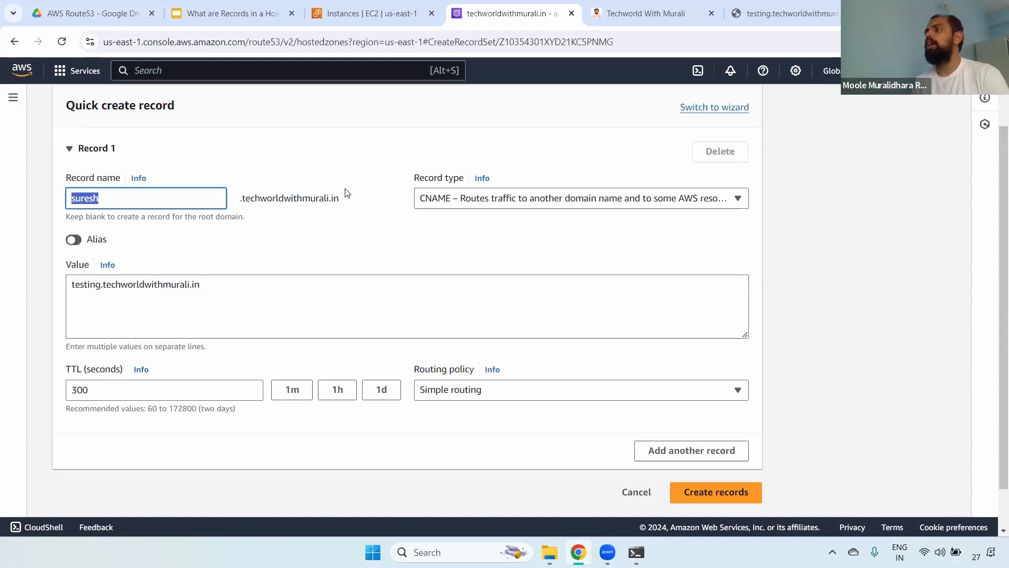
{"action": "double_click", "coordinate": [335, 203]}
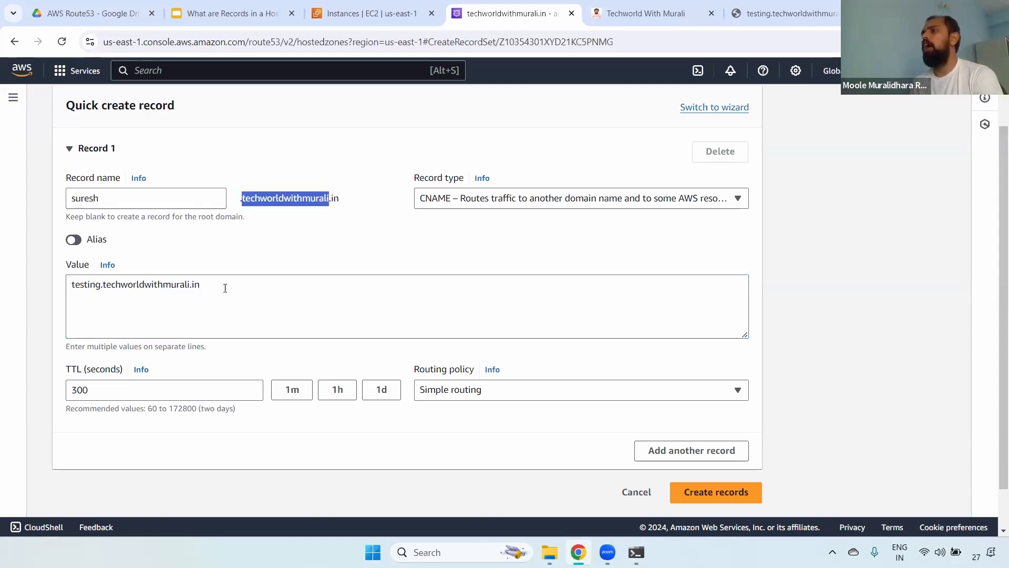
{"action": "left_click_drag", "start_coordinate": [225, 288], "coordinate": [46, 288]}
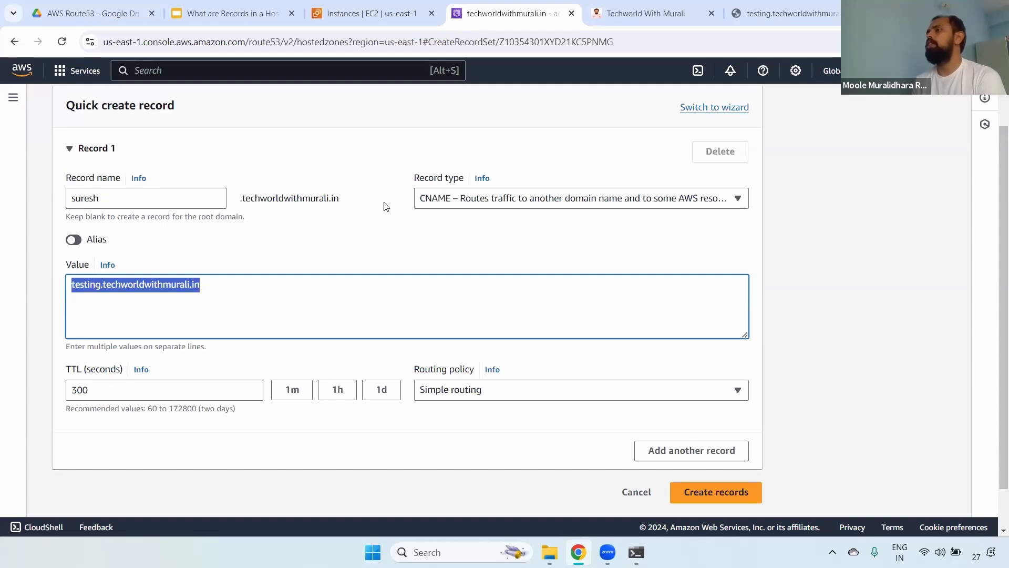
{"action": "left_click", "coordinate": [291, 390]}
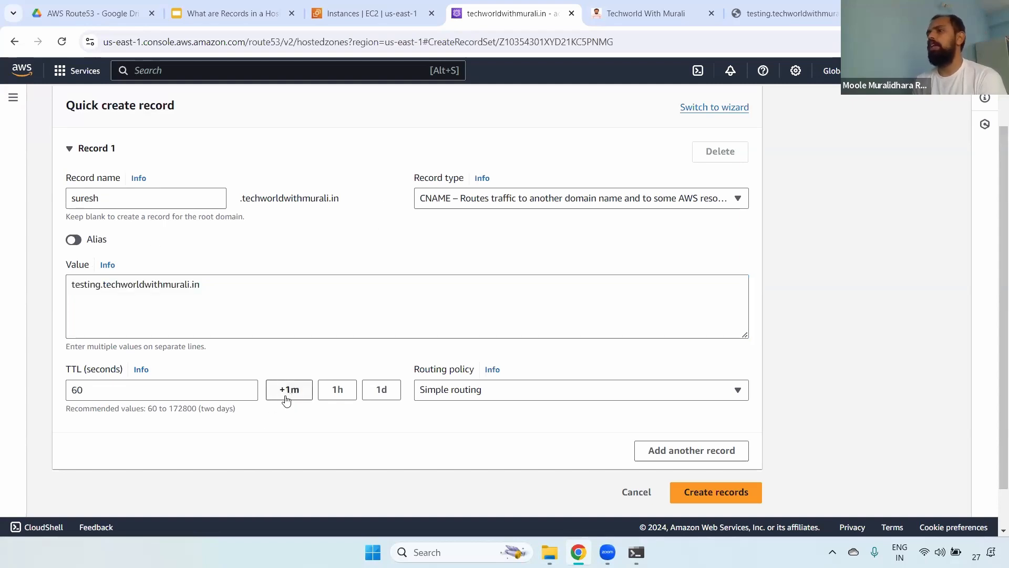
{"action": "scroll", "coordinate": [995, 344], "scroll_direction": "down", "scroll_amount": 1}
{"action": "left_click", "coordinate": [726, 444]}
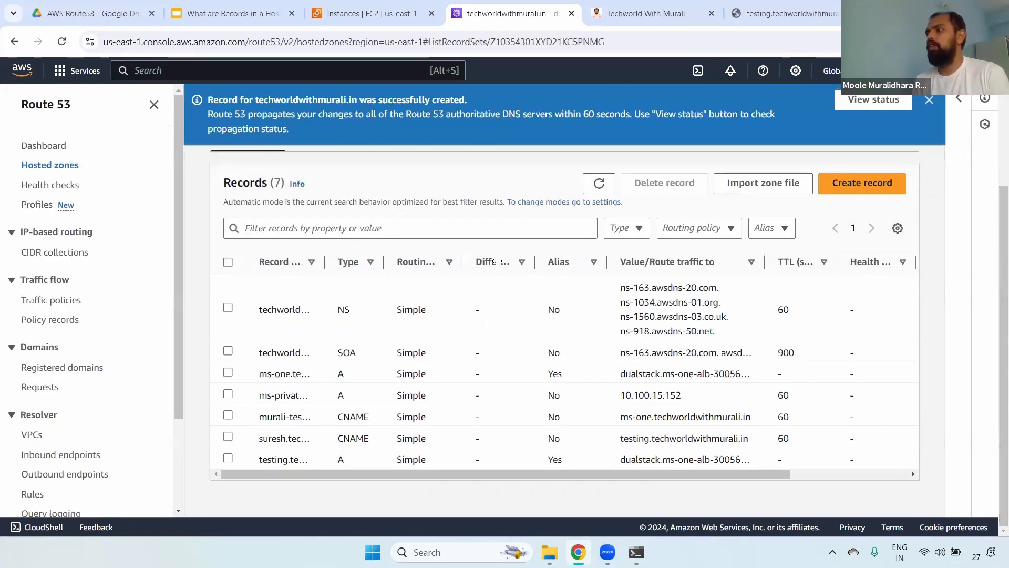
Widen the Record name column in the records table and select the new CNAME record's full name
{"action": "left_click_drag", "start_coordinate": [328, 255], "coordinate": [509, 261]}
{"action": "left_click_drag", "start_coordinate": [258, 439], "coordinate": [425, 439]}
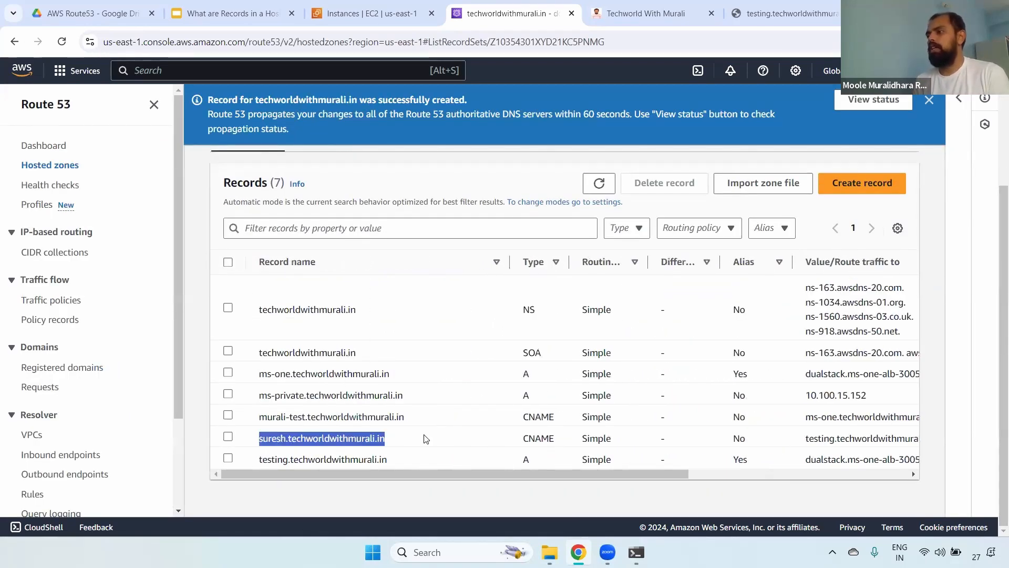
{"action": "key", "text": "ctrl+c"}
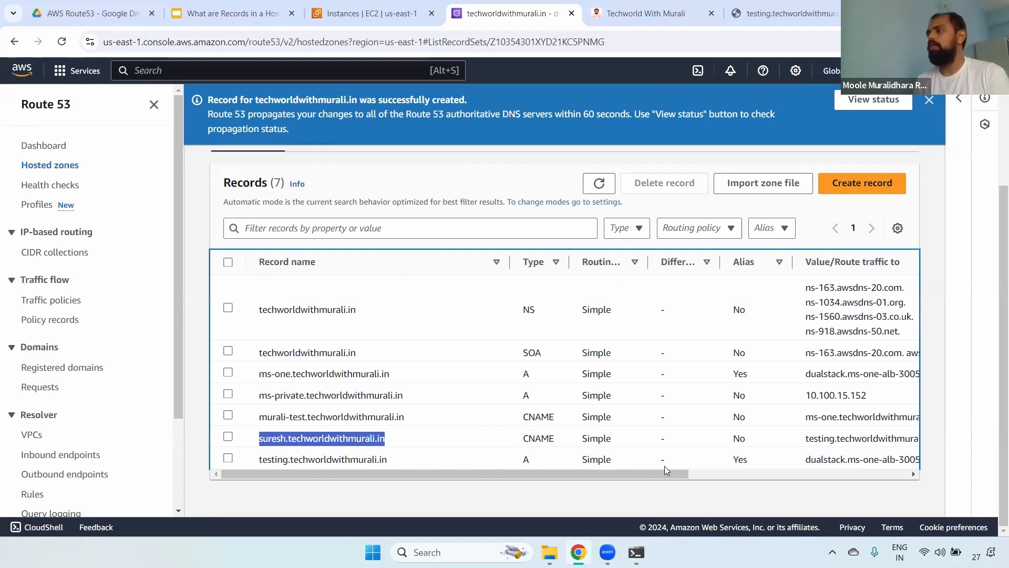
{"action": "key", "text": "alt+Tab"}
{"action": "right_click", "coordinate": [276, 230]}
{"action": "right_click", "coordinate": [278, 231]}
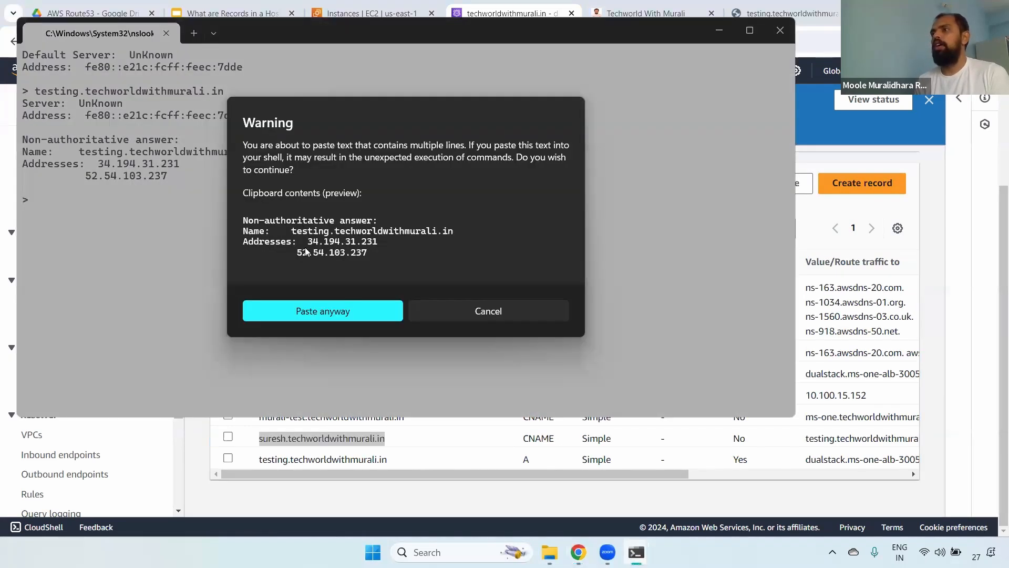
{"action": "left_click", "coordinate": [484, 313]}
{"action": "left_click", "coordinate": [579, 496]}
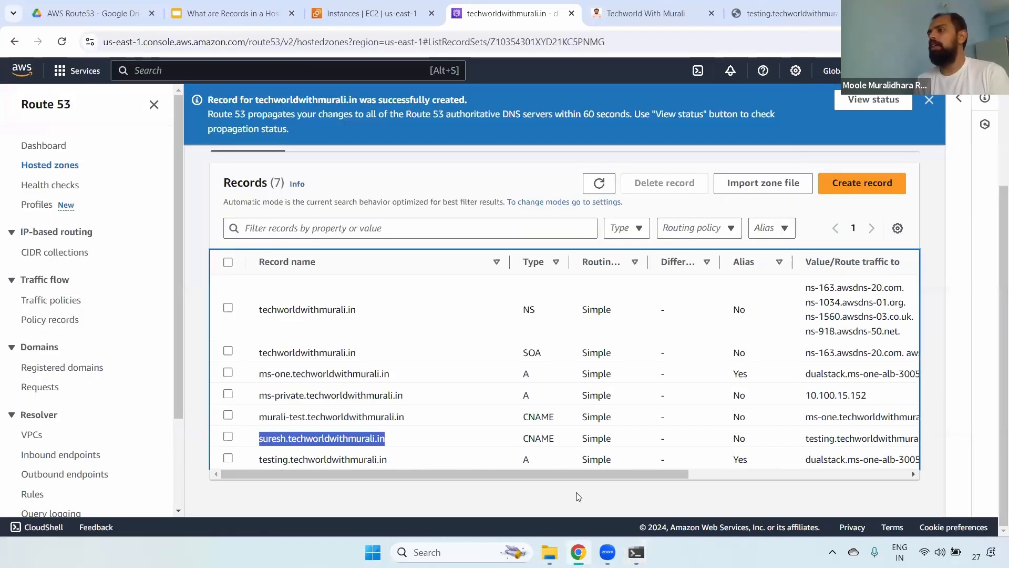
Copy the new CNAME record's full name and look it up in the nslookup terminal session, checking the name it resolves to
{"action": "right_click", "coordinate": [348, 440]}
{"action": "left_click", "coordinate": [388, 319]}
{"action": "key", "text": "alt+Tab"}
{"action": "right_click", "coordinate": [194, 241]}
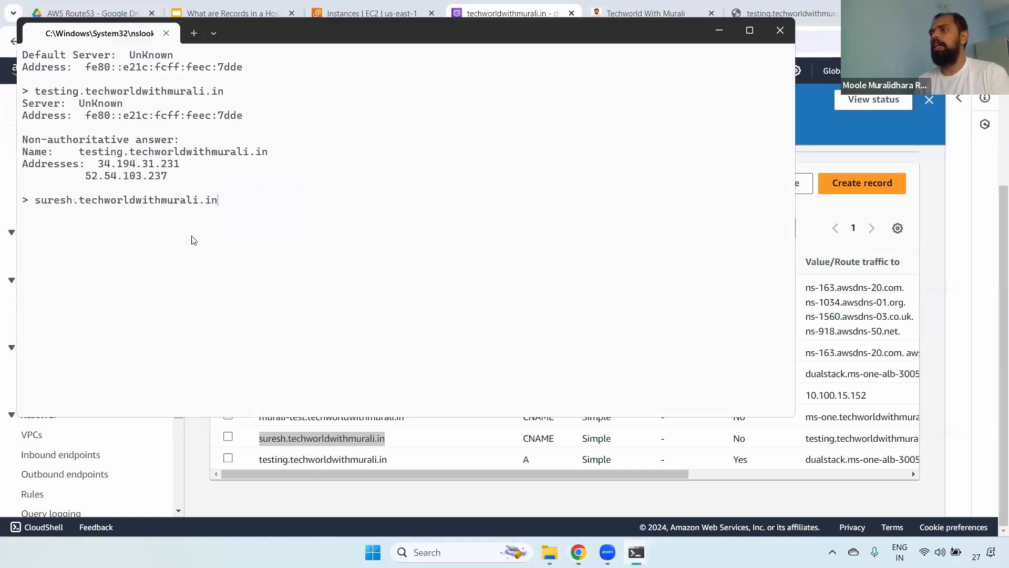
{"action": "key", "text": "Return"}
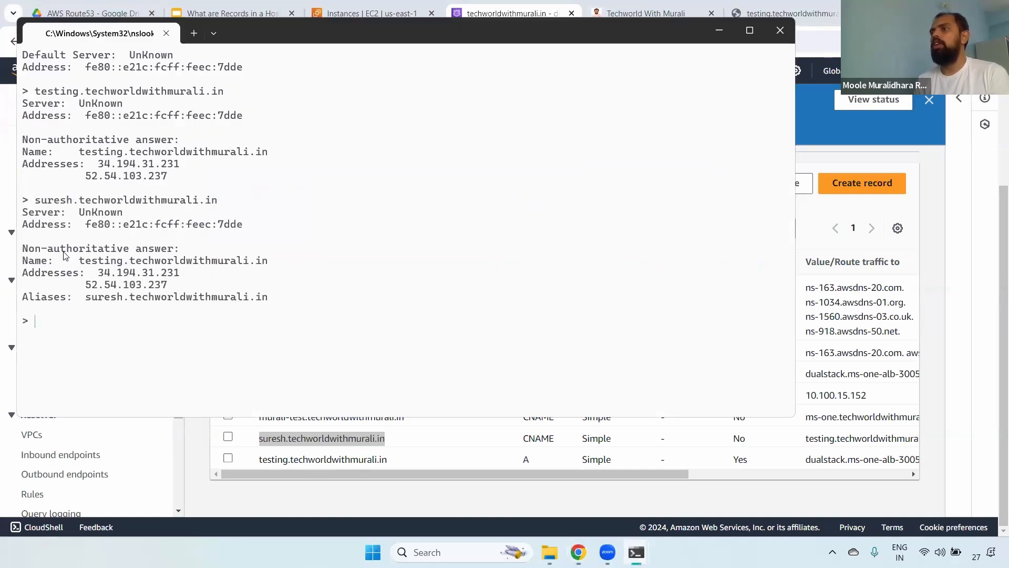
{"action": "left_click_drag", "start_coordinate": [80, 261], "coordinate": [270, 264]}
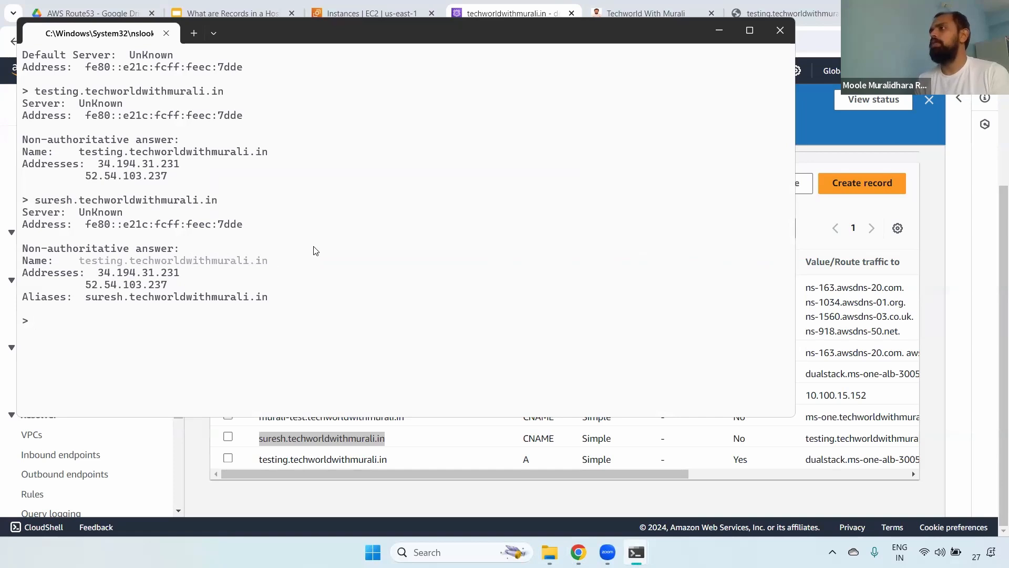
Open the new CNAME record's address in a new browser tab and check the page it serves
{"action": "left_click", "coordinate": [913, 471]}
{"action": "key", "text": "ctrl+t"}
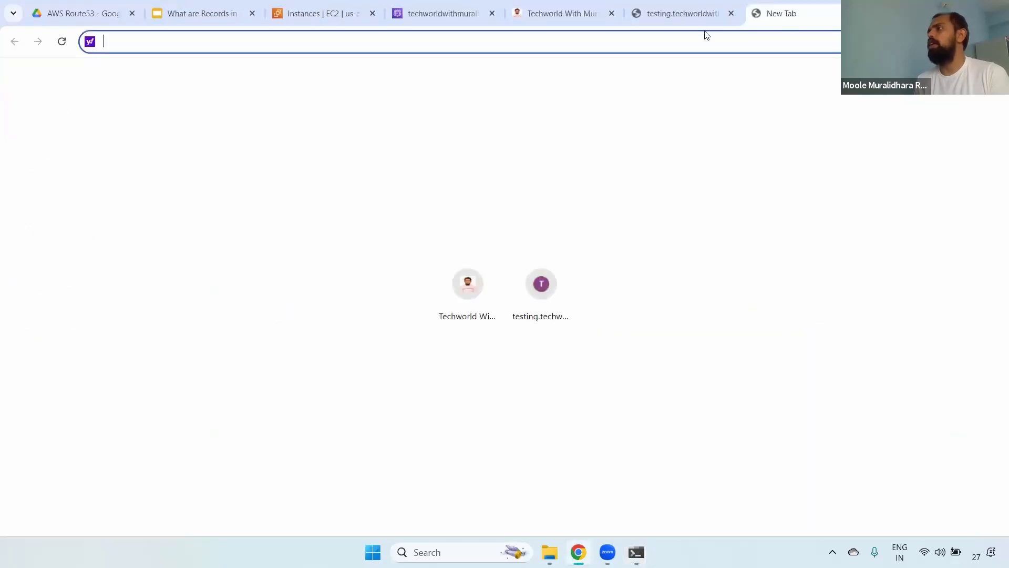
{"action": "key", "text": "ctrl+v"}
{"action": "key", "text": "Return"}
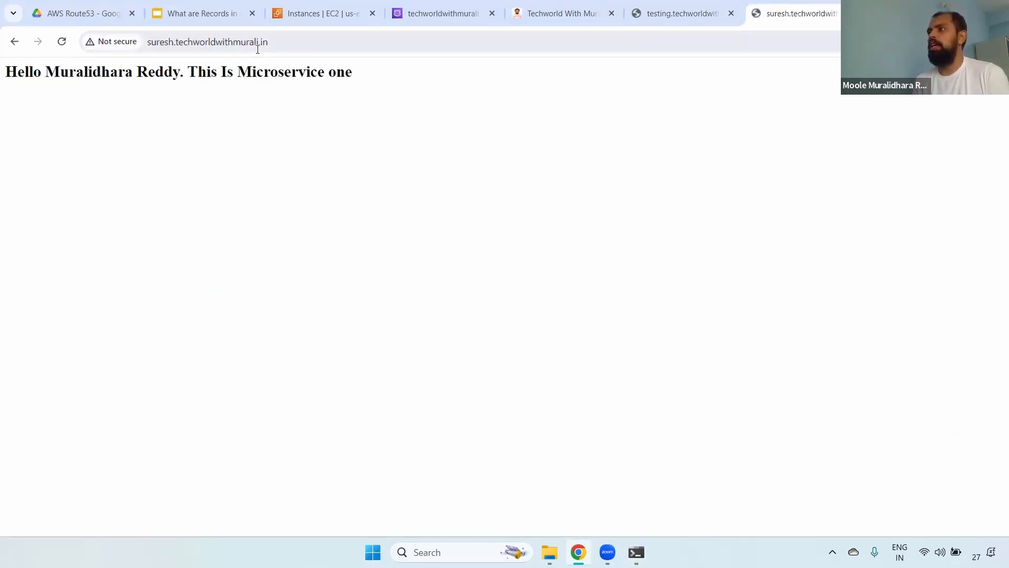
{"action": "left_click_drag", "start_coordinate": [33, 72], "coordinate": [376, 84]}
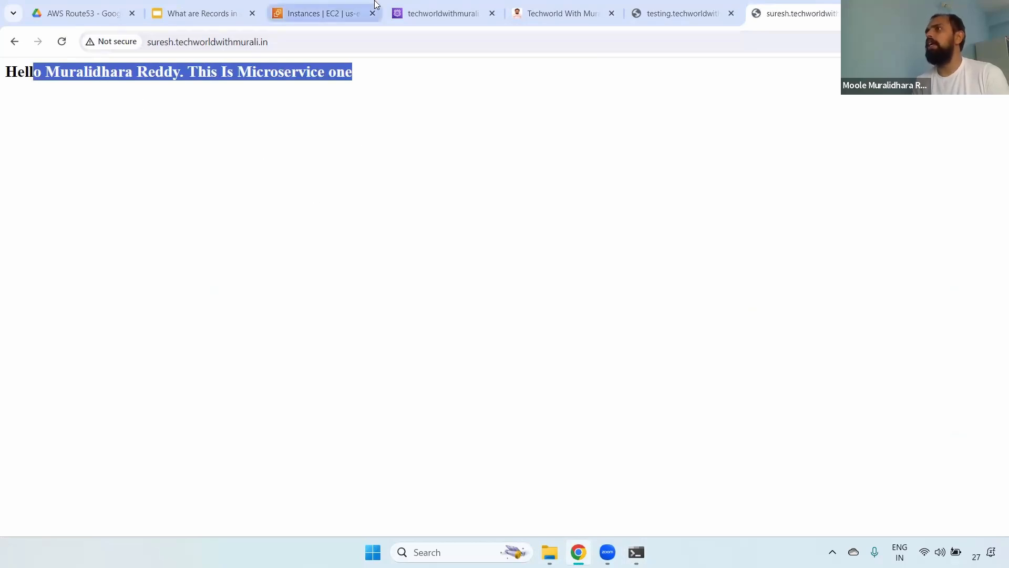
Return to the hosted zone, start a new record and set its type to MX to view the expected value format
{"action": "left_click", "coordinate": [443, 13]}
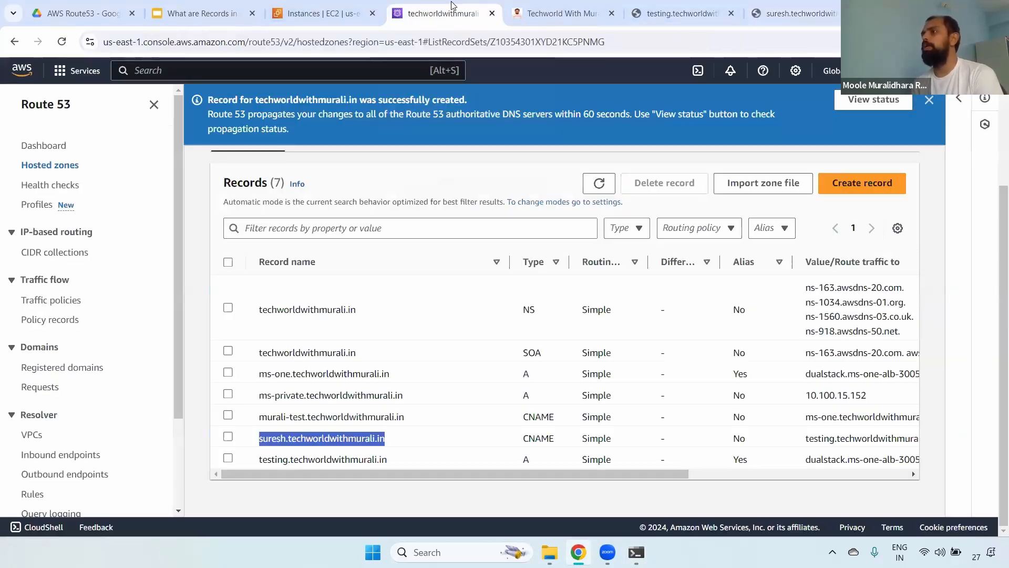
{"action": "left_click", "coordinate": [870, 182]}
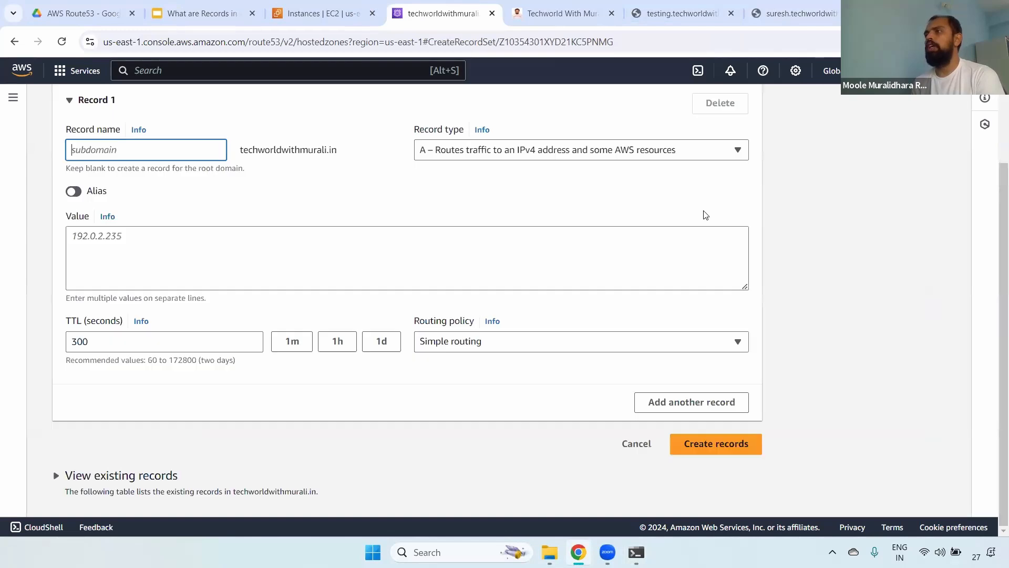
{"action": "left_click", "coordinate": [515, 151]}
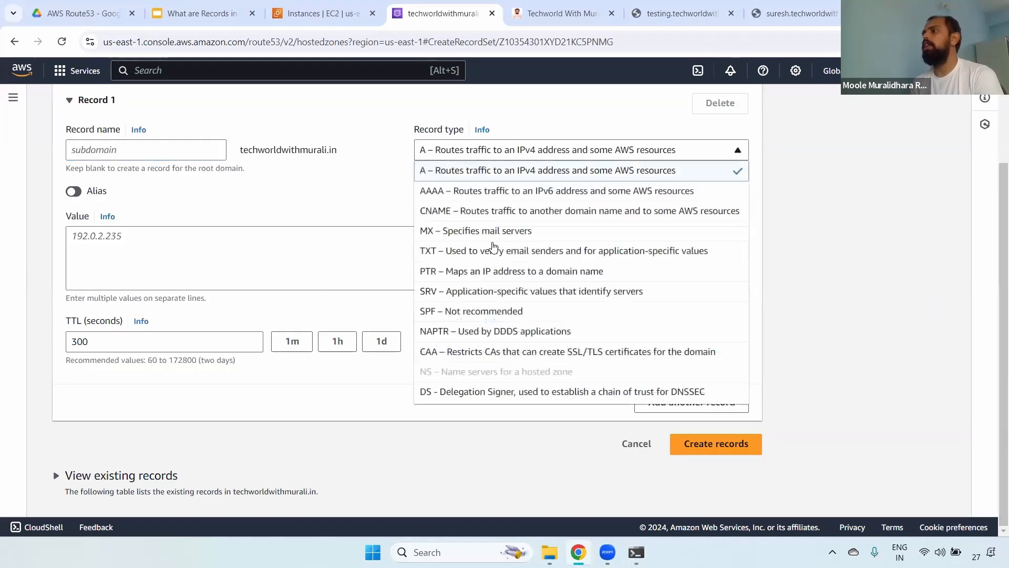
{"action": "left_click", "coordinate": [490, 231]}
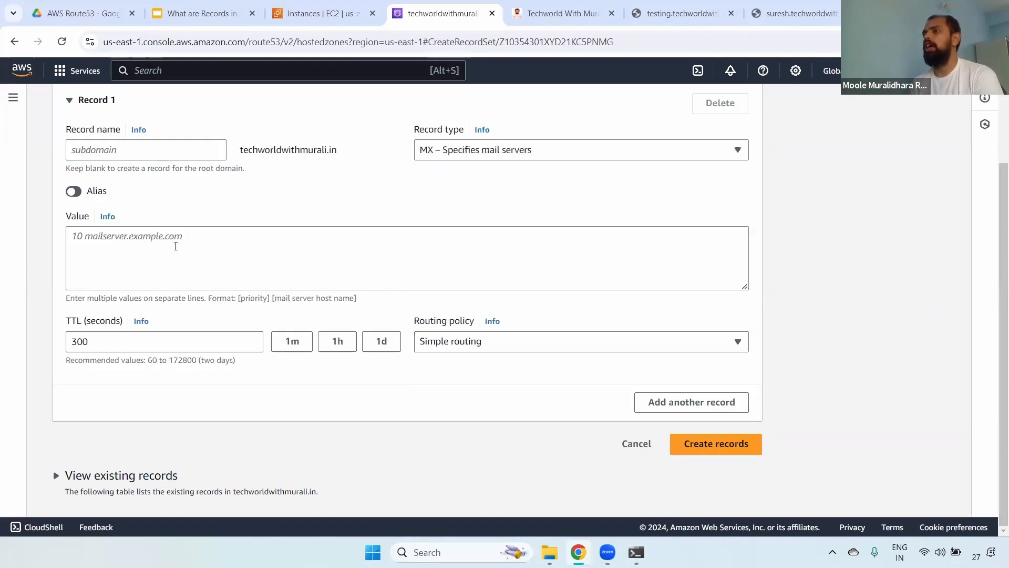
Change the record type to TXT and on to AAAA to examine the value format each one expects
{"action": "left_click", "coordinate": [558, 149]}
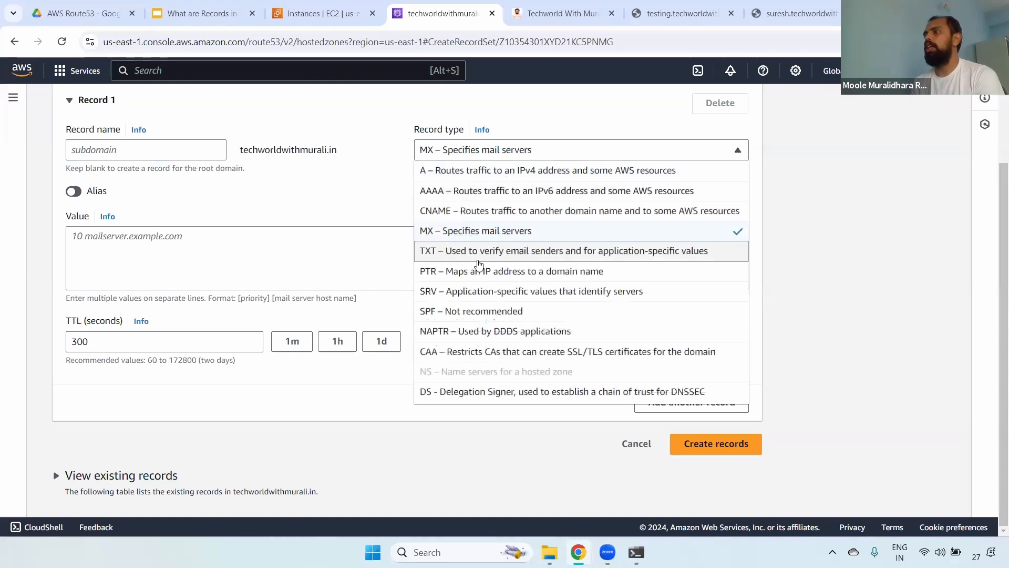
{"action": "left_click", "coordinate": [468, 250]}
{"action": "left_click", "coordinate": [161, 235]}
{"action": "left_click", "coordinate": [493, 150]}
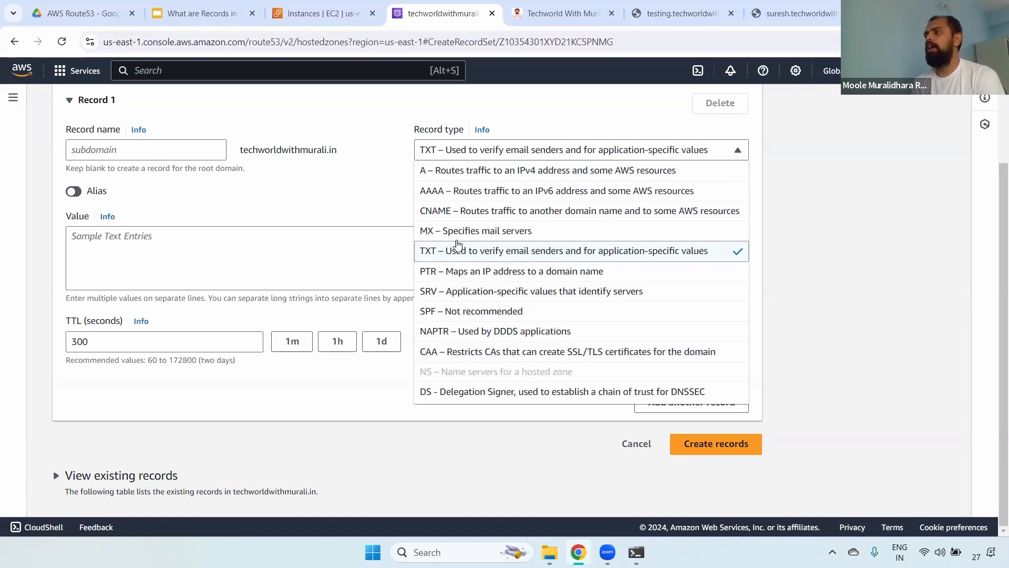
{"action": "left_click", "coordinate": [465, 192]}
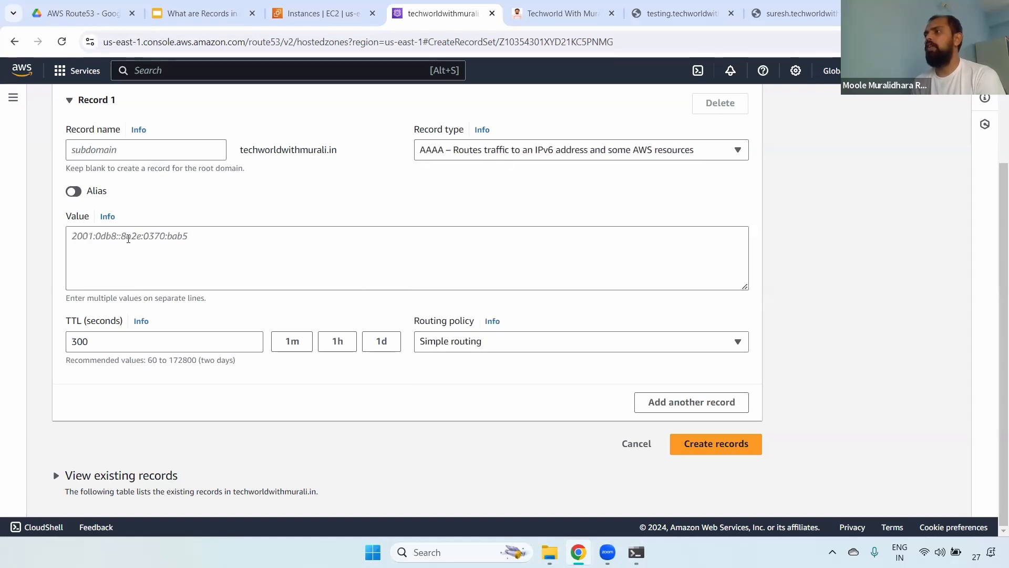
{"action": "left_click", "coordinate": [128, 238]}
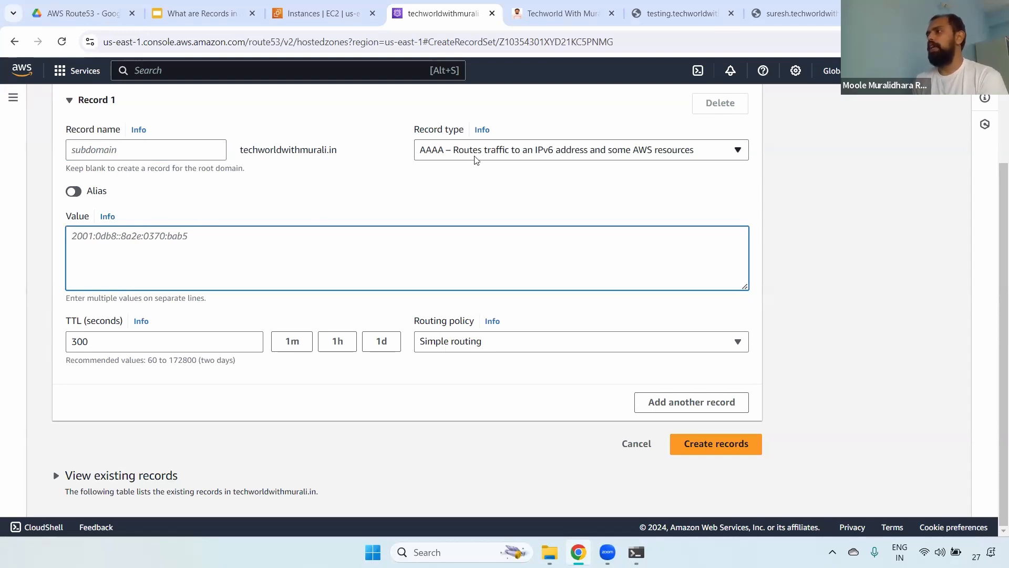
Switch to the Google Slides presentation on hosted zone records and look through its last slides
{"action": "left_click", "coordinate": [205, 14]}
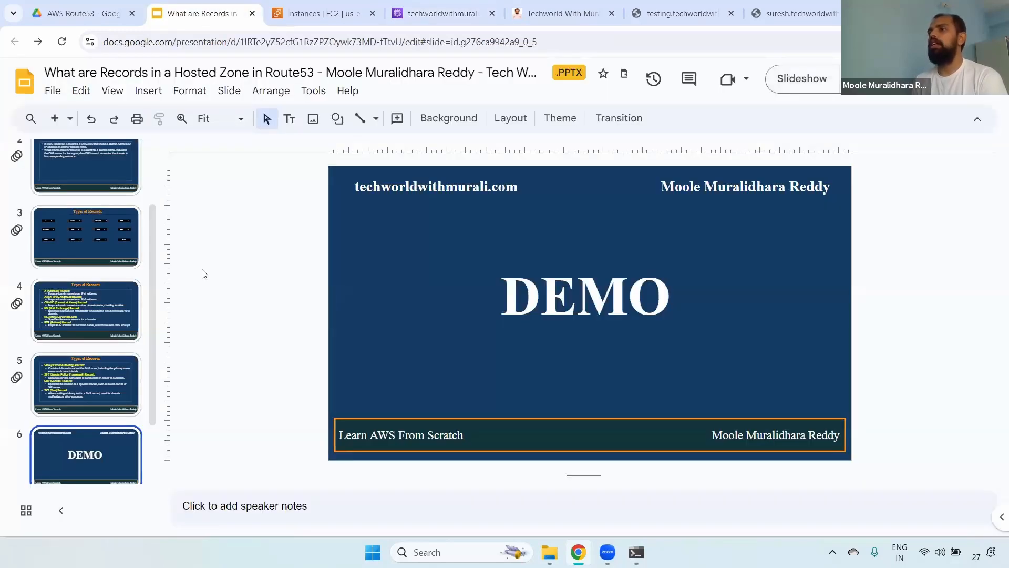
{"action": "left_click_drag", "start_coordinate": [152, 218], "coordinate": [154, 330]}
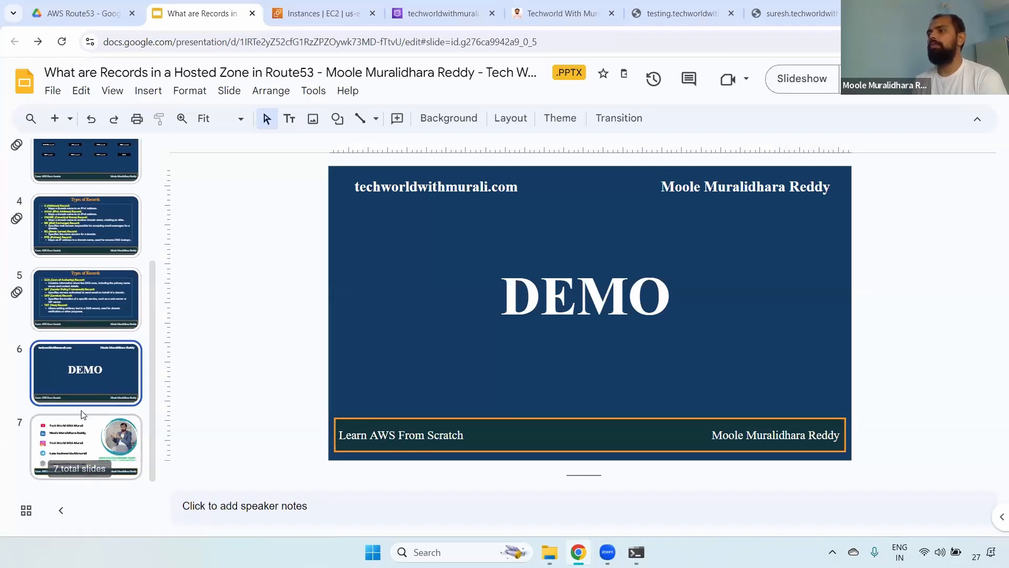
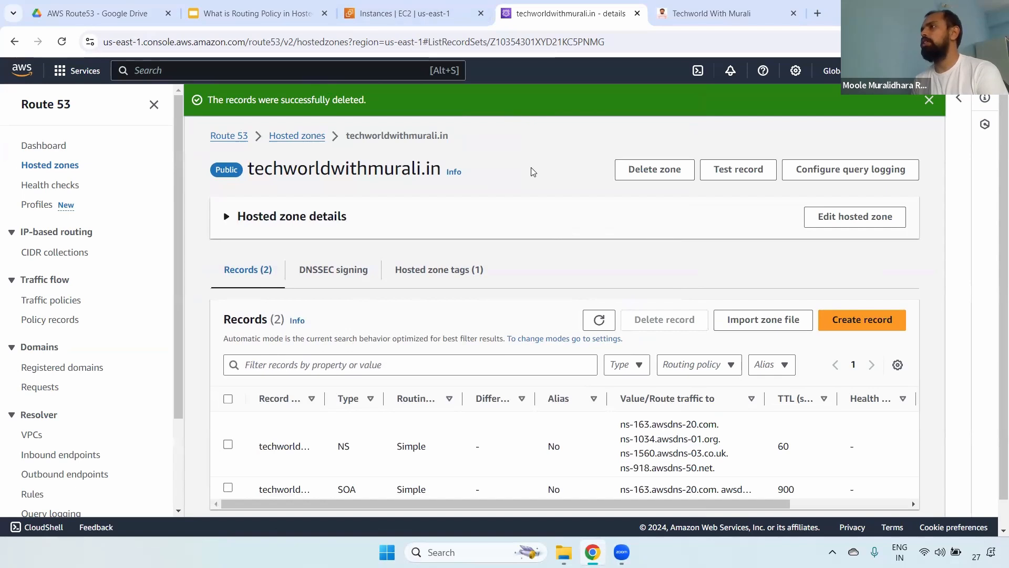
Start a new A record in the techworldwithmurali.in hosted zone with the subdomain testing
{"action": "left_click", "coordinate": [861, 321]}
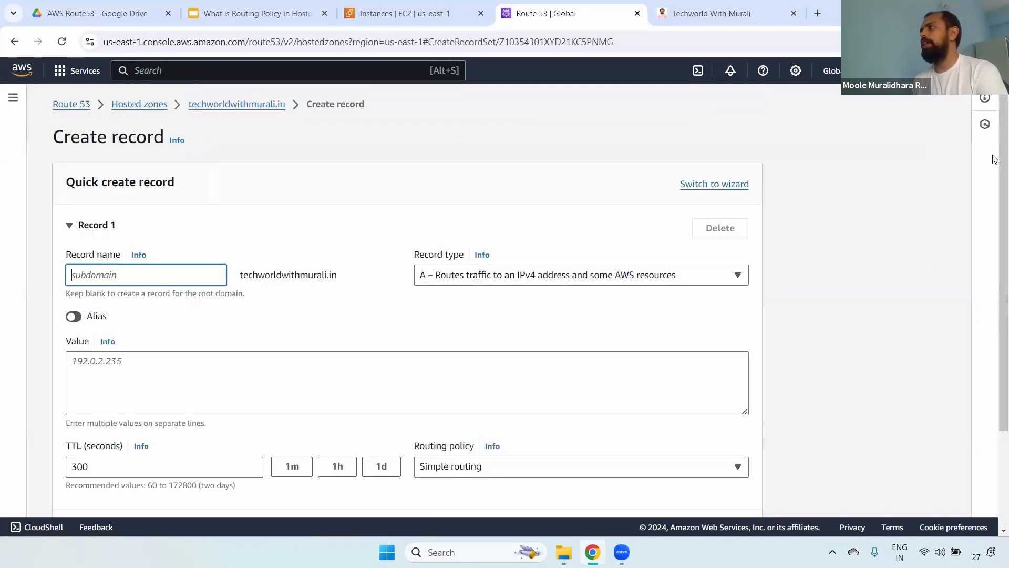
{"action": "scroll", "coordinate": [920, 190], "scroll_direction": "down", "scroll_amount": 2}
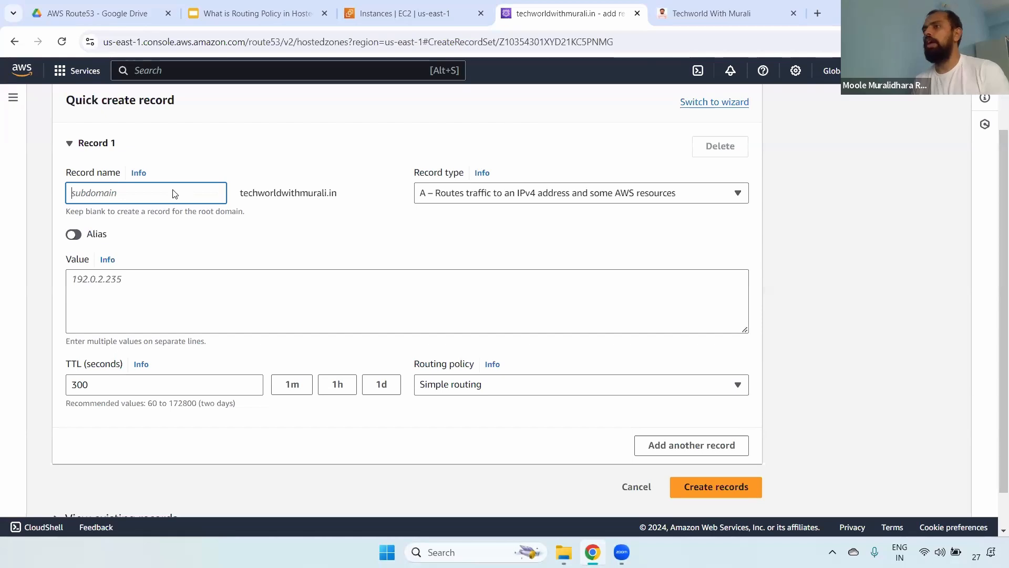
{"action": "type", "text": "testing"}
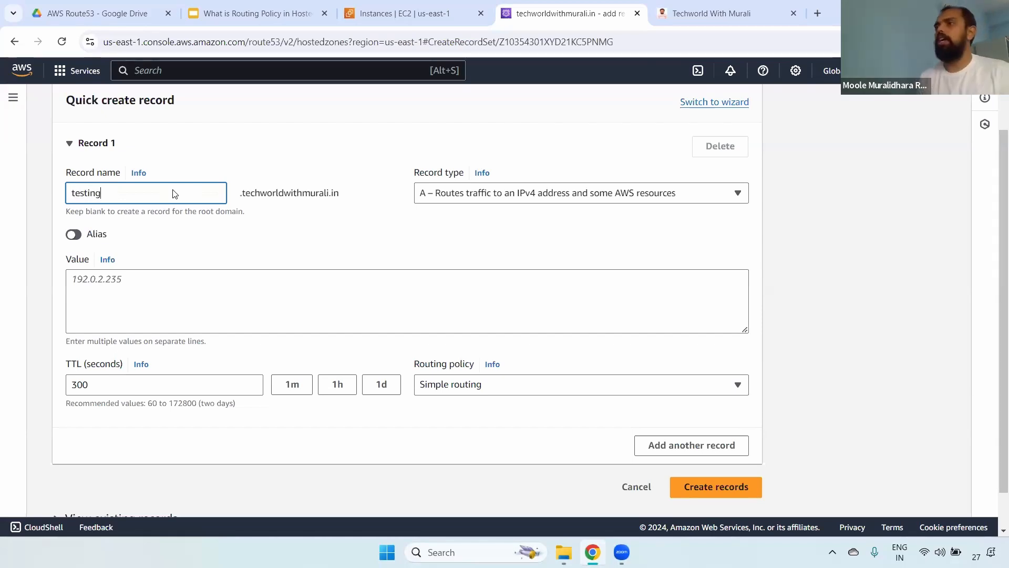
Copy the Linux Server instance's public IPv4 address, 54.91.110.193, from EC2 and enter it as the A record's value
{"action": "left_click", "coordinate": [188, 293]}
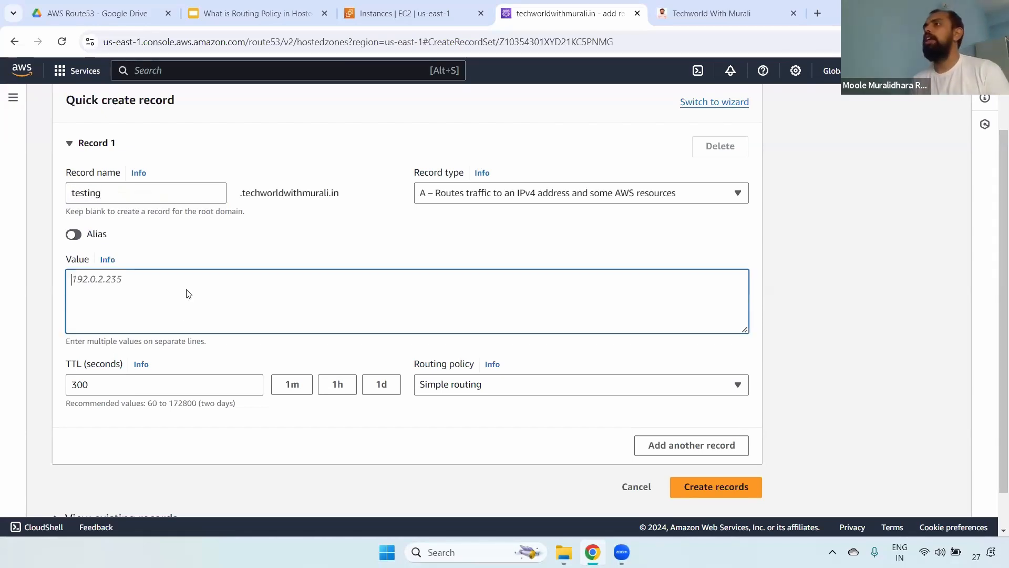
{"action": "left_click", "coordinate": [415, 13]}
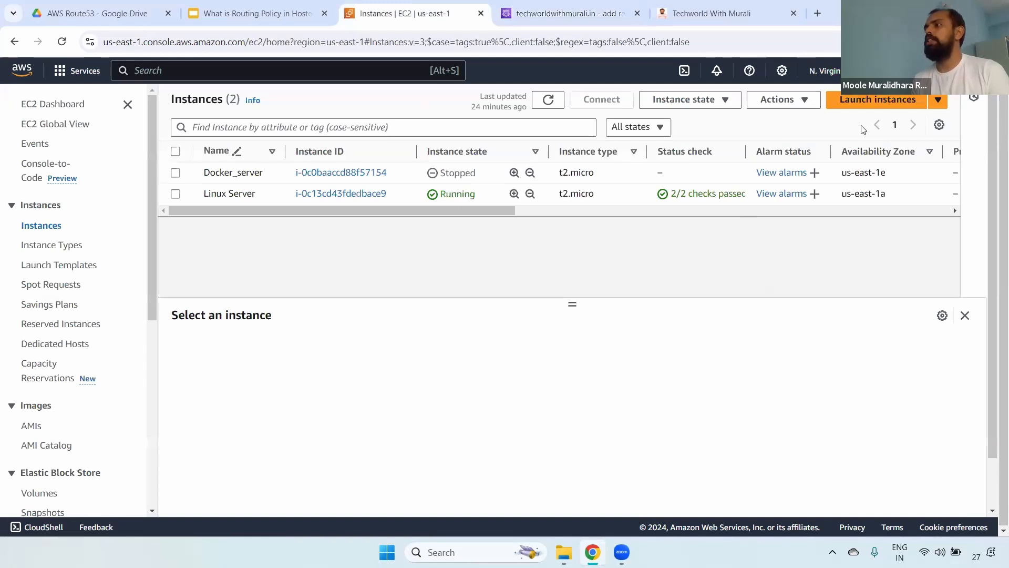
{"action": "left_click", "coordinate": [174, 194]}
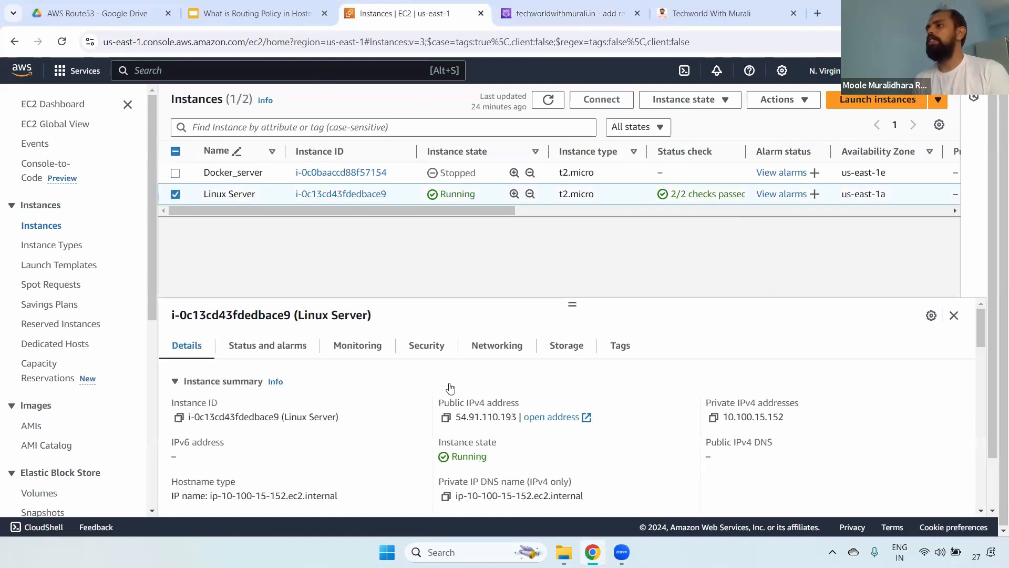
{"action": "left_click", "coordinate": [446, 417]}
{"action": "left_click", "coordinate": [571, 13]}
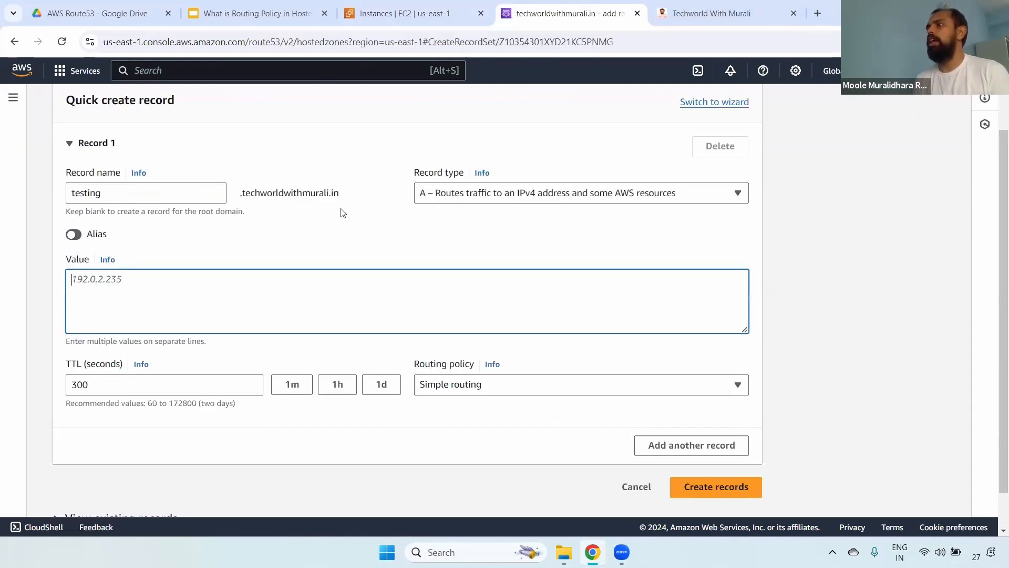
{"action": "left_click", "coordinate": [219, 184]}
{"action": "left_click", "coordinate": [254, 287]}
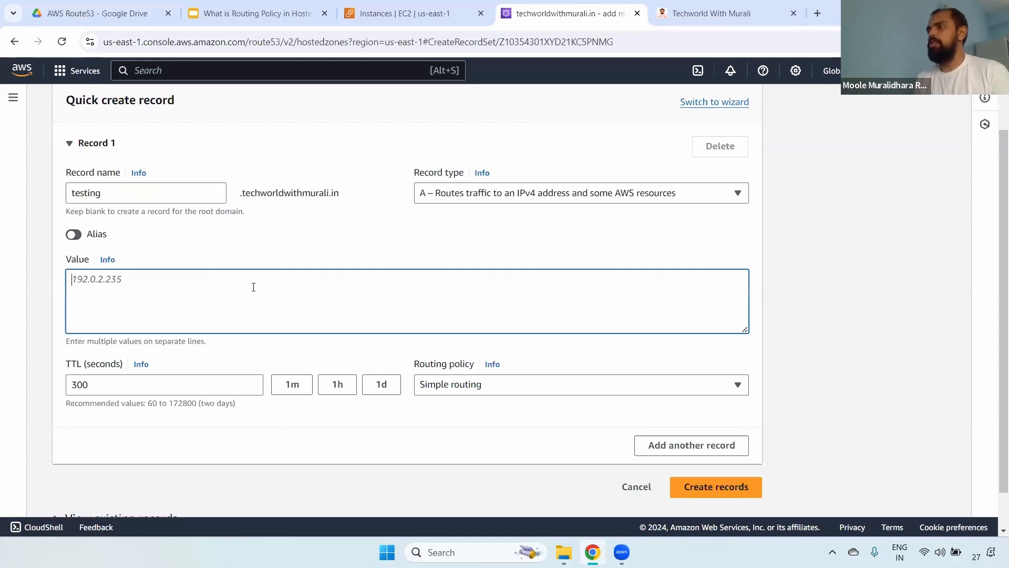
{"action": "key", "text": "ctrl+v"}
{"action": "scroll", "coordinate": [994, 275], "scroll_direction": "down", "scroll_amount": 2}
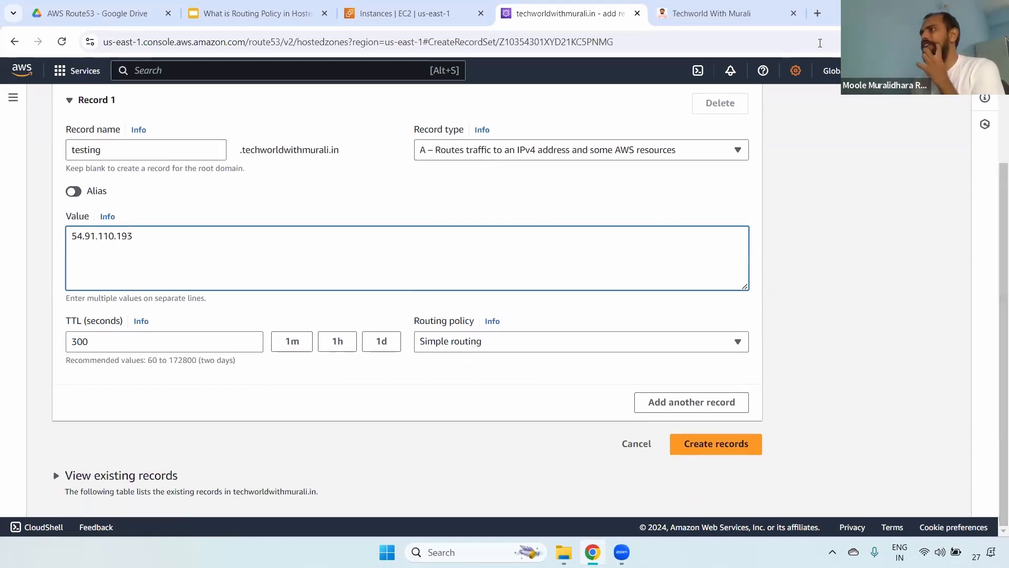
Open 54.91.110.193 in a new browser tab and check the page it serves
{"action": "left_click", "coordinate": [823, 11]}
{"action": "key", "text": "ctrl+v"}
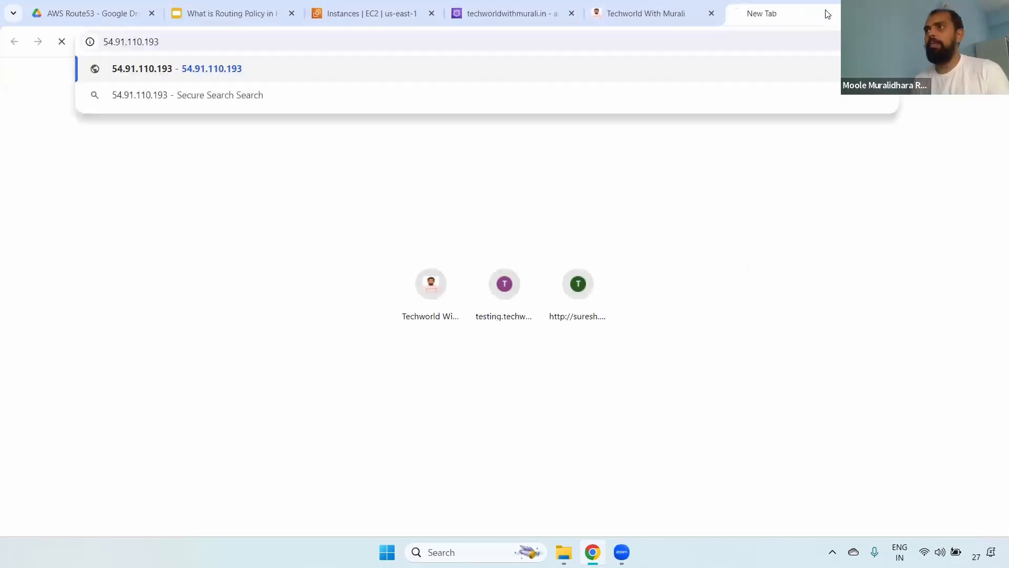
{"action": "key", "text": "Return"}
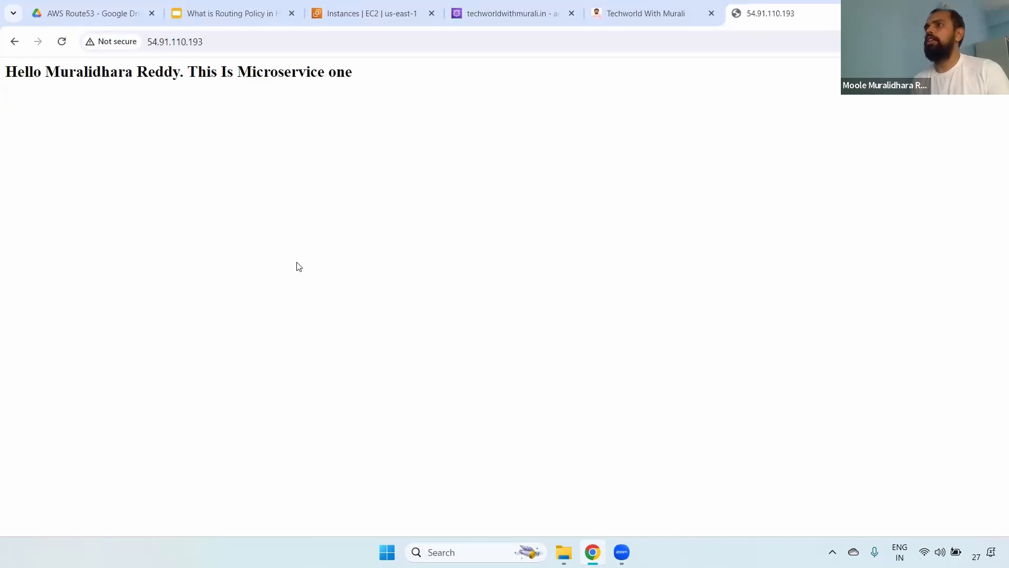
{"action": "left_click_drag", "start_coordinate": [60, 72], "coordinate": [324, 73]}
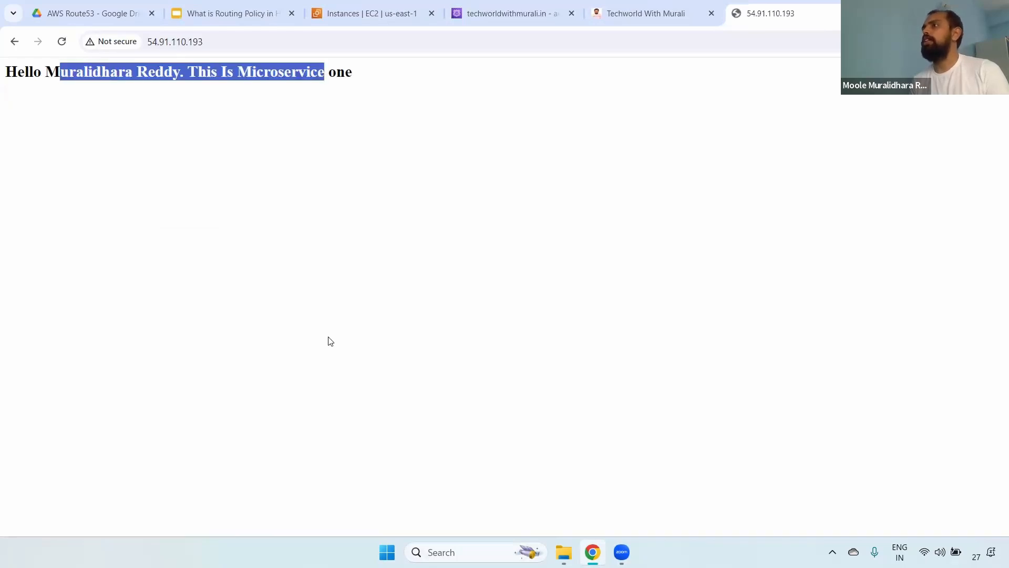
Return to the Route 53 record form and set the testing record's TTL to 60 seconds
{"action": "left_click", "coordinate": [244, 6]}
{"action": "left_click", "coordinate": [412, 5]}
{"action": "left_click", "coordinate": [492, 8]}
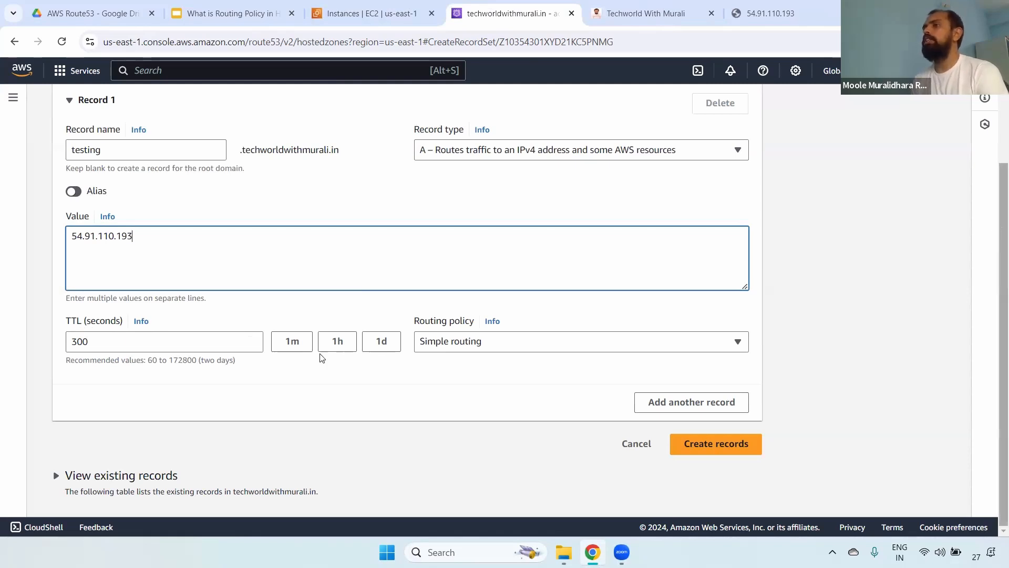
{"action": "mouse_move", "coordinate": [66, 320]}
{"action": "left_mouse_down"}
{"action": "mouse_move", "coordinate": [82, 320]}
{"action": "mouse_move", "coordinate": [85, 341]}
{"action": "mouse_move", "coordinate": [68, 338]}
{"action": "left_mouse_up"}
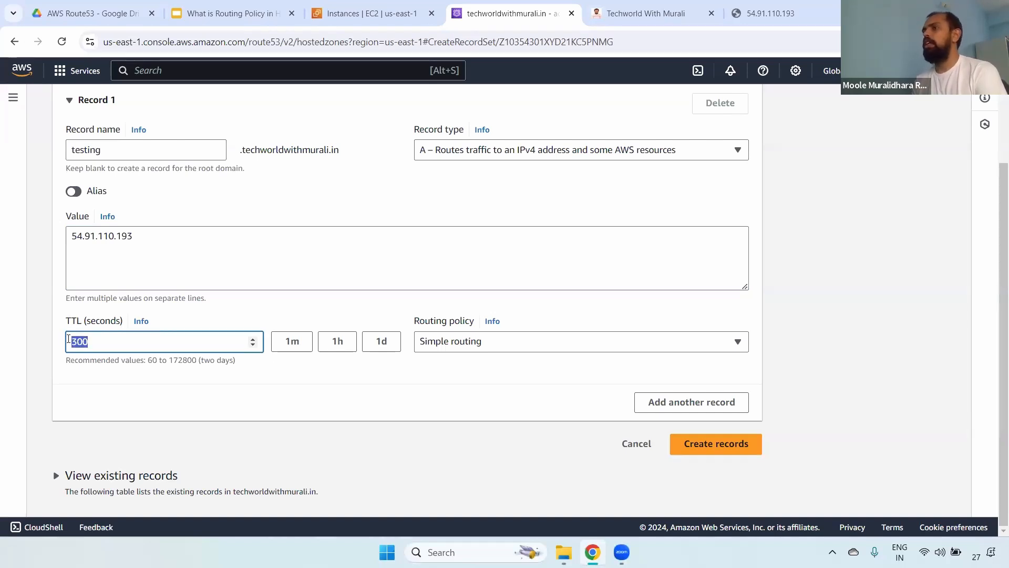
{"action": "left_click_drag", "start_coordinate": [168, 236], "coordinate": [14, 224]}
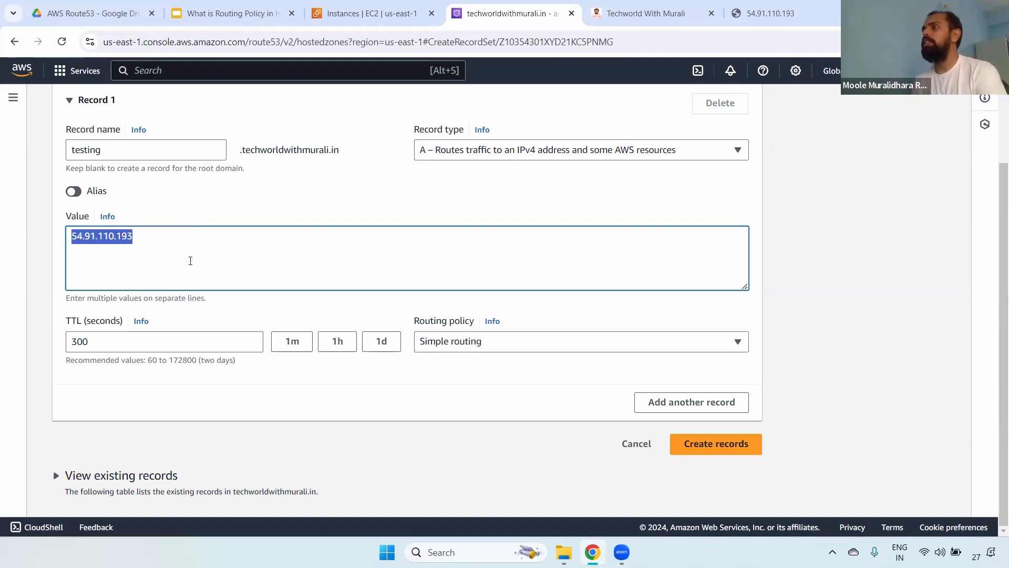
{"action": "left_click", "coordinate": [155, 240]}
{"action": "left_click_drag", "start_coordinate": [168, 236], "coordinate": [37, 232]}
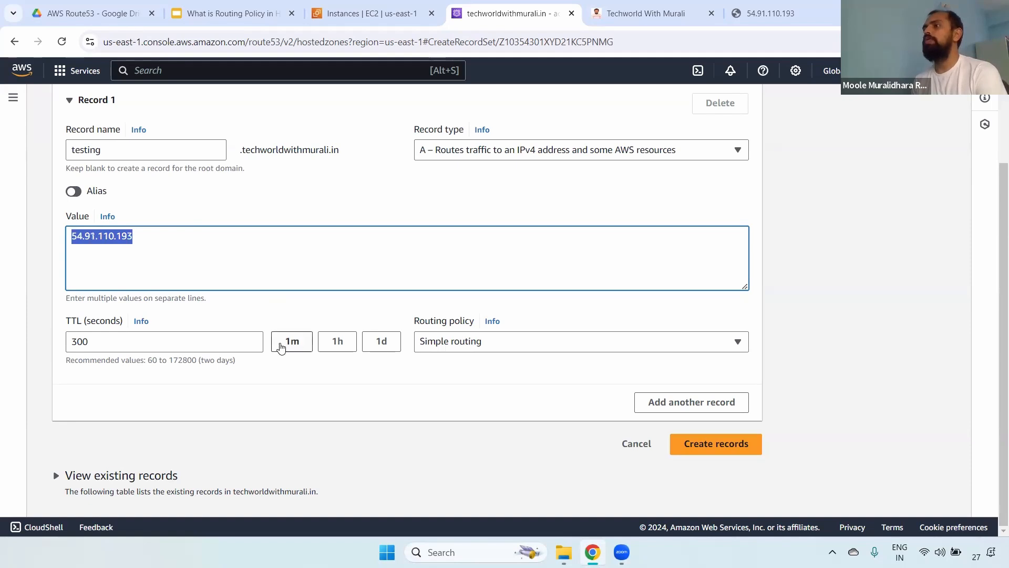
{"action": "left_click", "coordinate": [287, 342]}
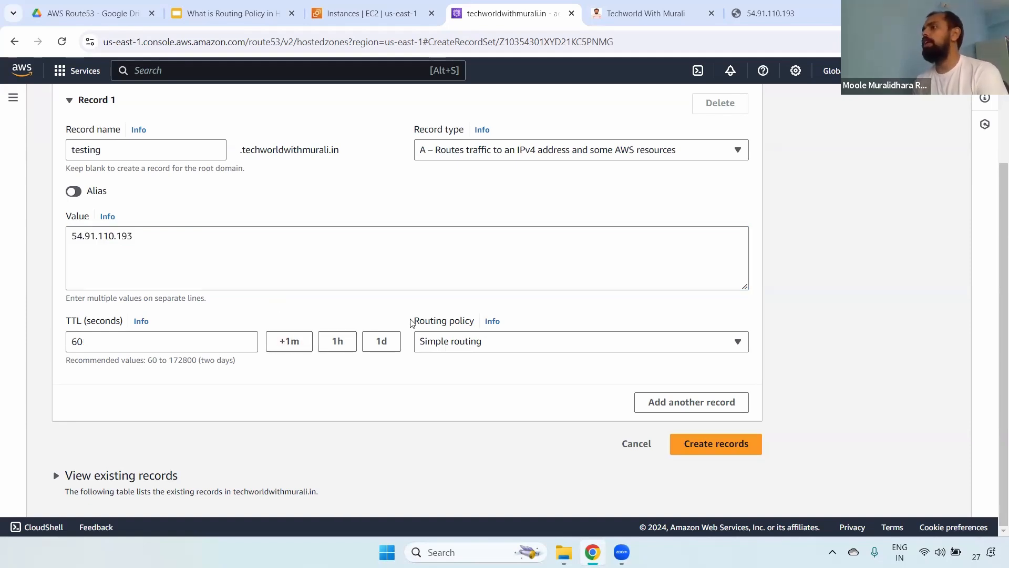
Look through the available routing policies and open their help information to read the Simple description
{"action": "left_click_drag", "start_coordinate": [410, 322], "coordinate": [467, 322]}
{"action": "left_click", "coordinate": [477, 348]}
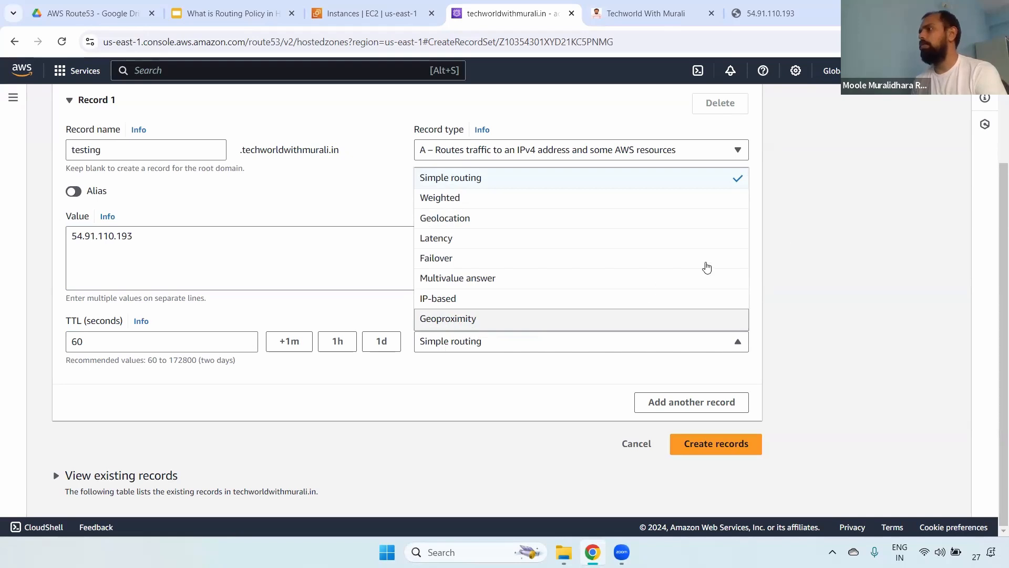
{"action": "left_click", "coordinate": [489, 334]}
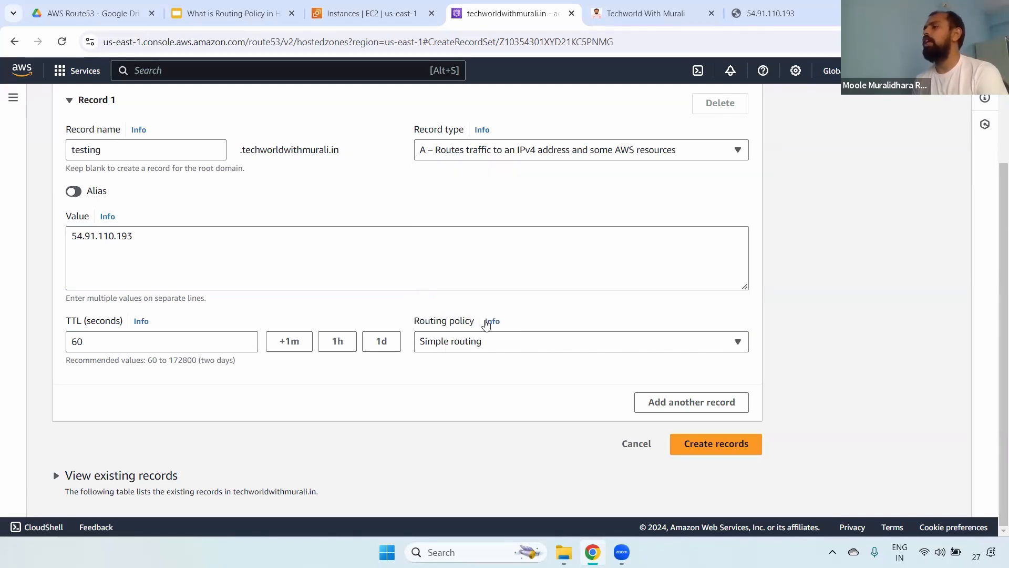
{"action": "left_click", "coordinate": [491, 321]}
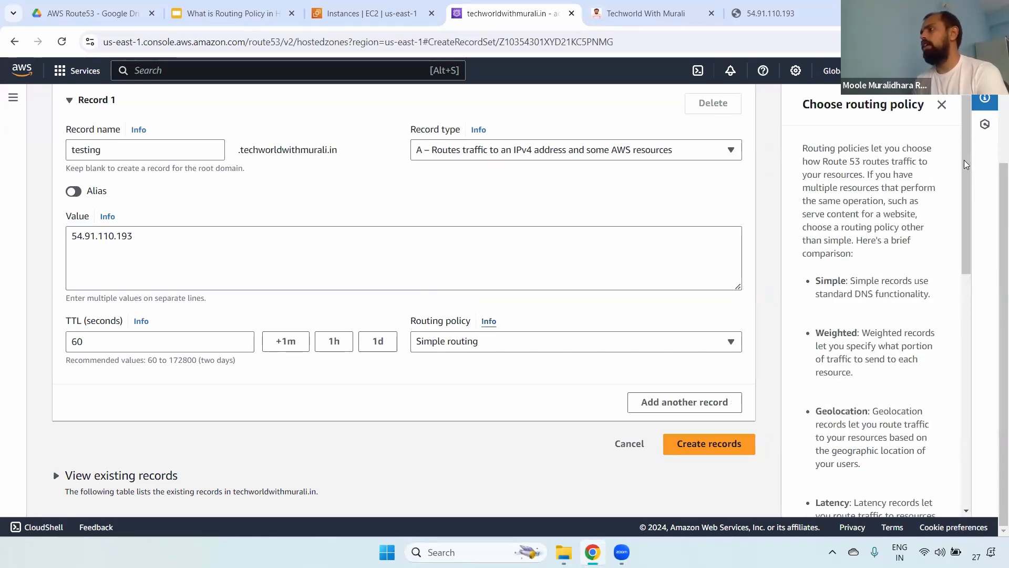
{"action": "scroll", "coordinate": [872, 263], "scroll_direction": "down", "scroll_amount": 2}
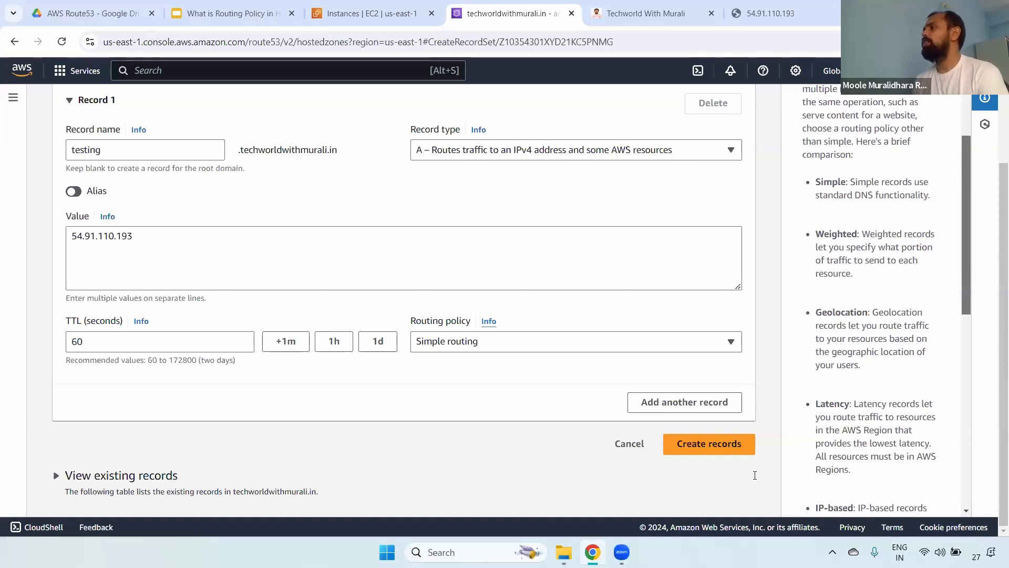
{"action": "left_click_drag", "start_coordinate": [821, 181], "coordinate": [840, 182]}
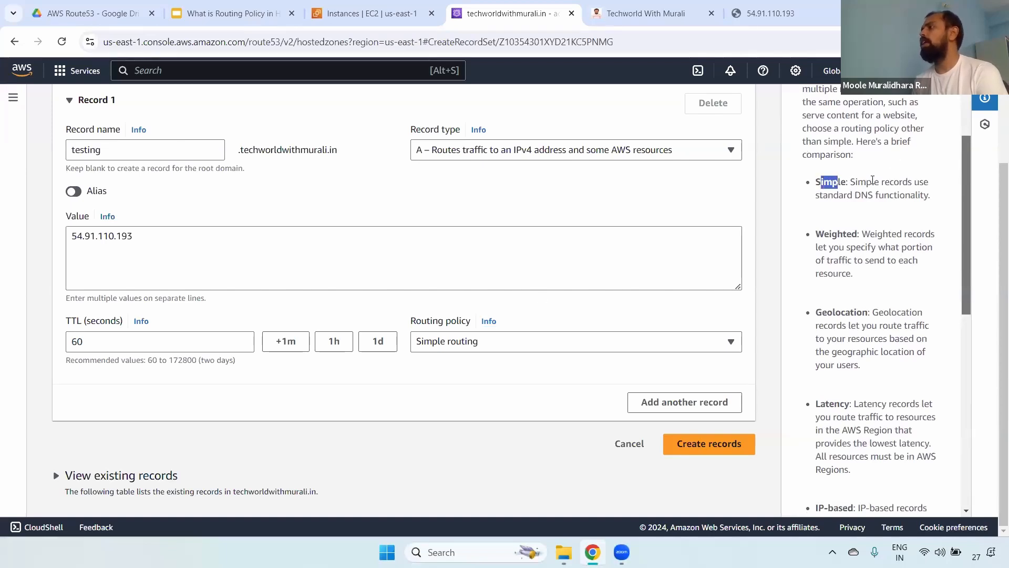
{"action": "triple_click", "coordinate": [871, 182]}
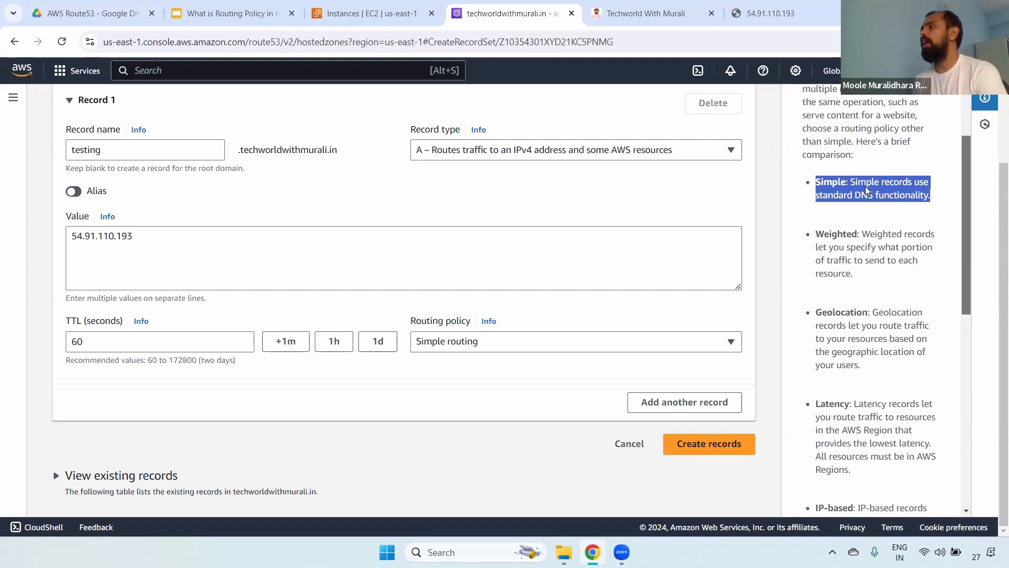
Find Weighted among the routing policy options and read its description in the help information
{"action": "left_click", "coordinate": [499, 341]}
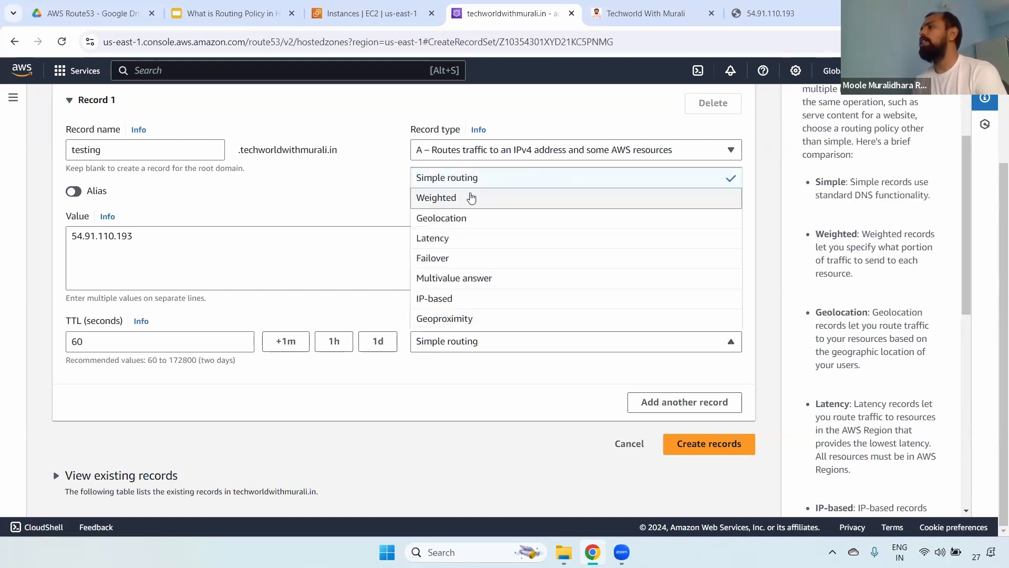
{"action": "left_click", "coordinate": [821, 230]}
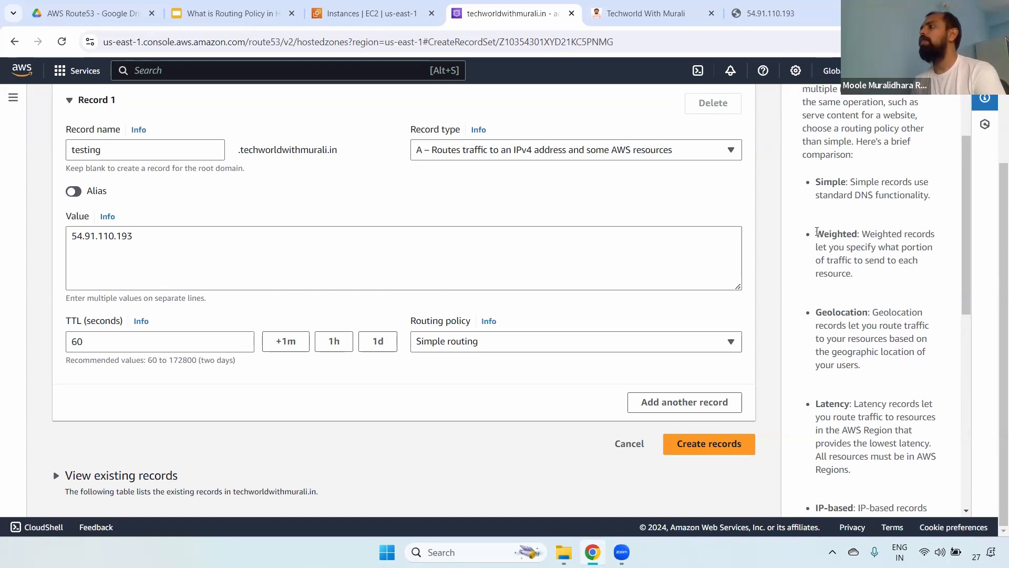
{"action": "left_click_drag", "start_coordinate": [817, 231], "coordinate": [934, 267]}
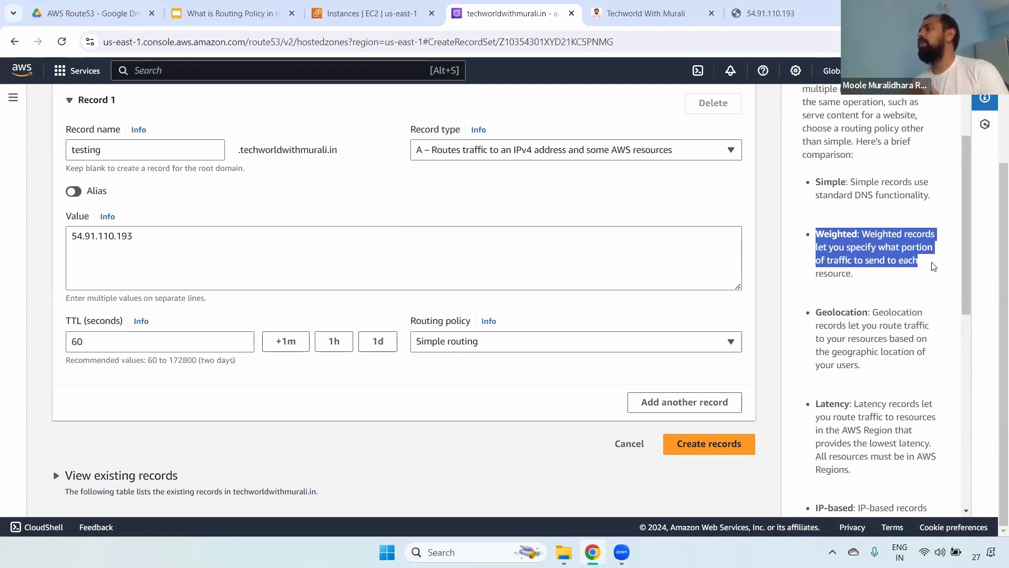
{"action": "double_click", "coordinate": [839, 233]}
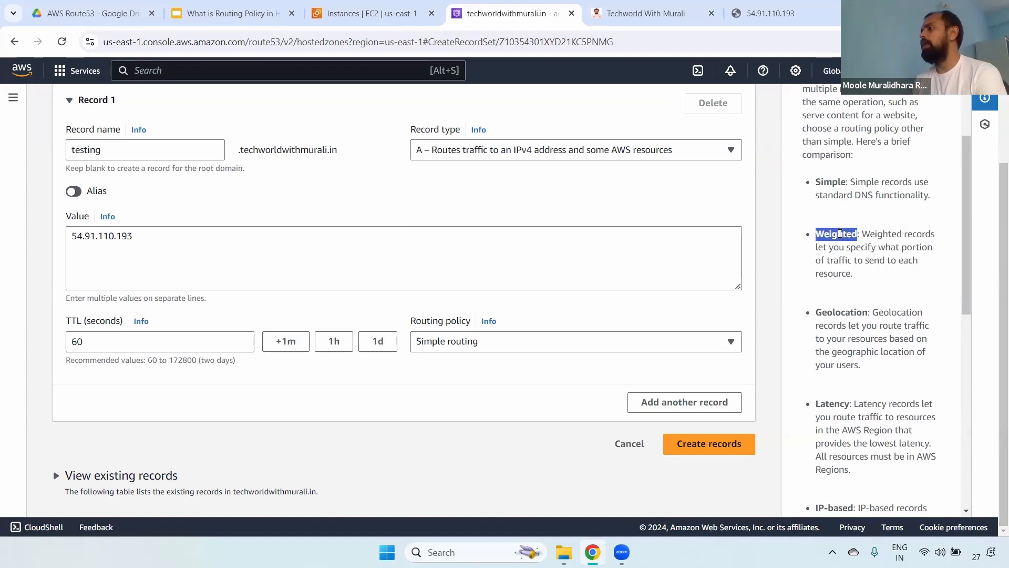
{"action": "left_click", "coordinate": [547, 342]}
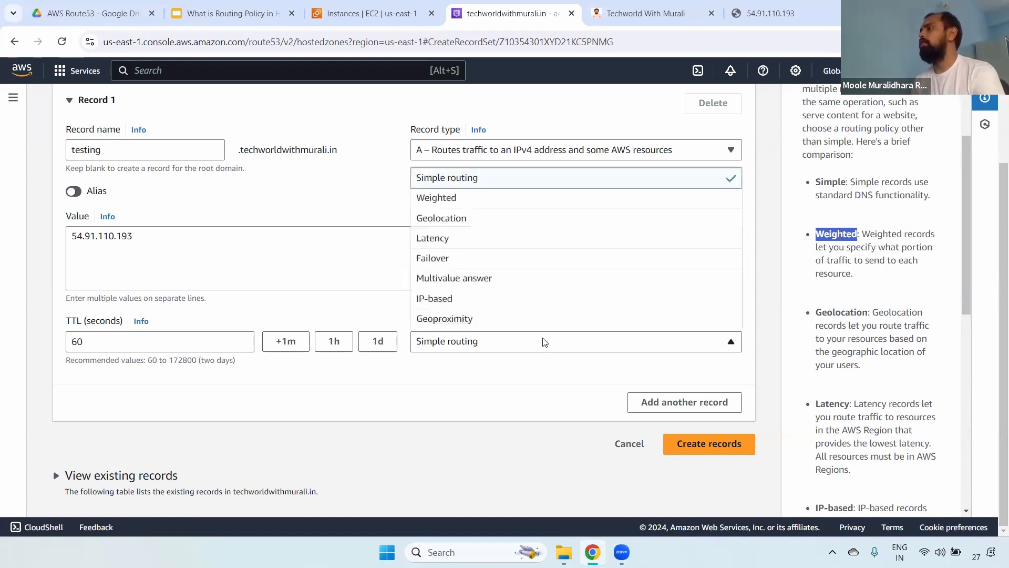
{"action": "left_click", "coordinate": [545, 342]}
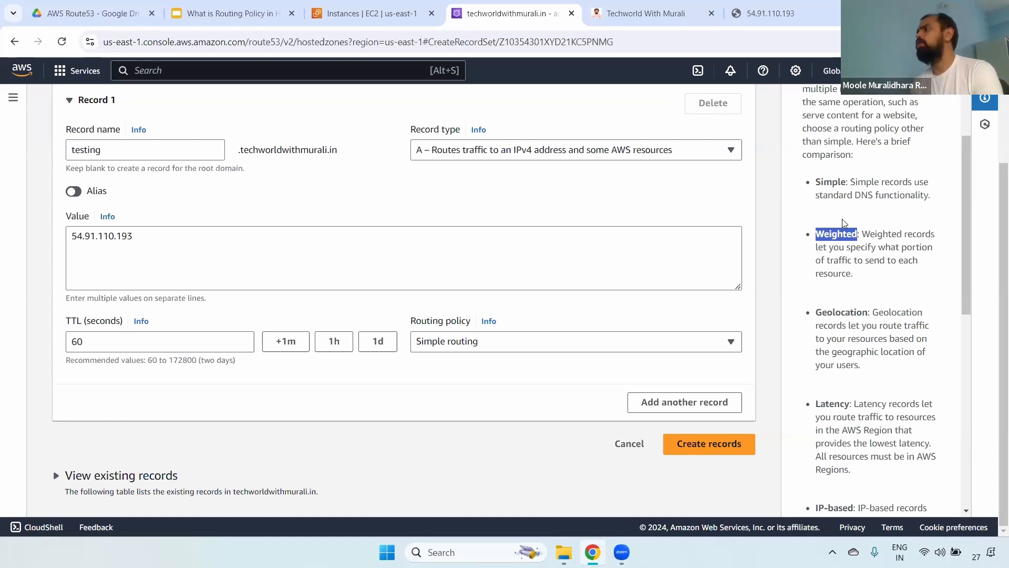
{"action": "double_click", "coordinate": [828, 233]}
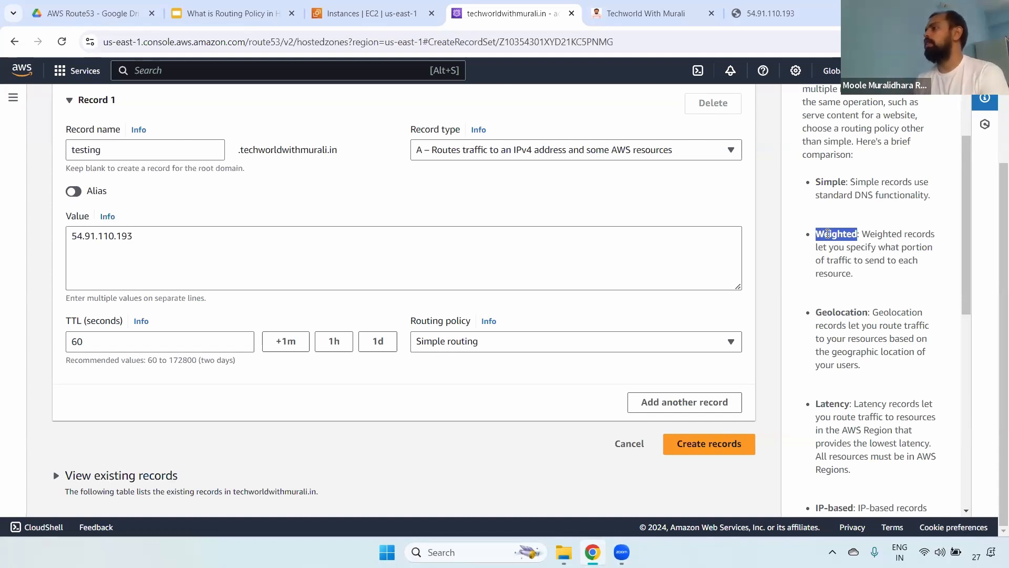
{"action": "left_click_drag", "start_coordinate": [828, 234], "coordinate": [853, 274]}
{"action": "scroll", "coordinate": [838, 205], "scroll_direction": "down", "scroll_amount": 2}
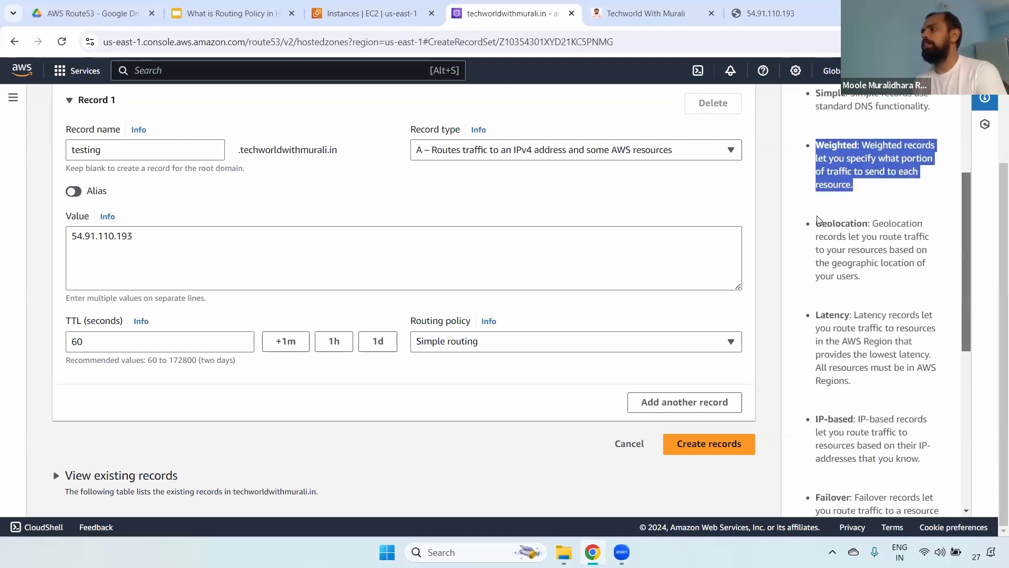
Select the Geolocation routing policy and examine its location choices and help description
{"action": "left_click", "coordinate": [506, 342]}
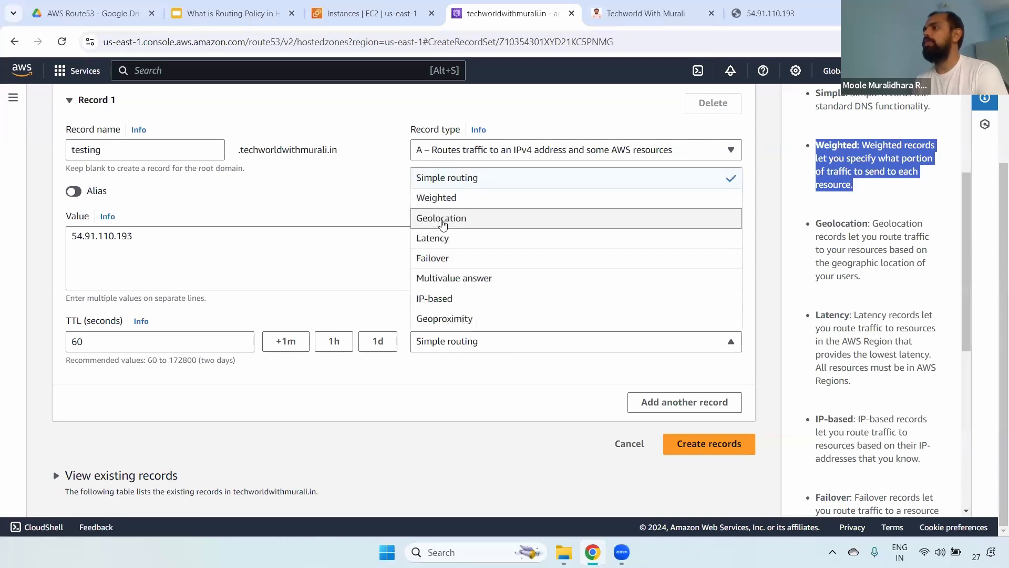
{"action": "left_click", "coordinate": [443, 224]}
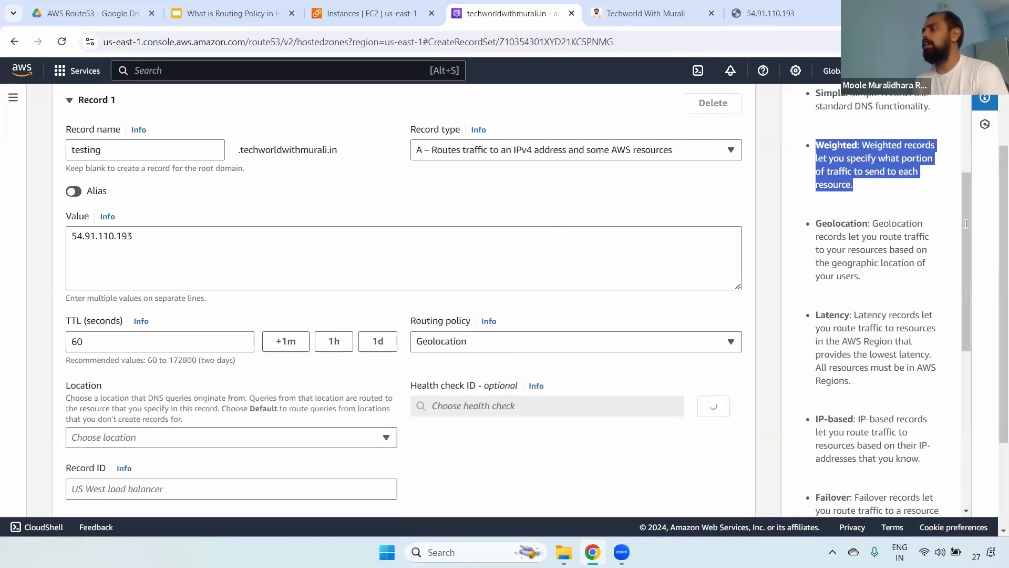
{"action": "scroll", "coordinate": [965, 211], "scroll_direction": "down", "scroll_amount": 1}
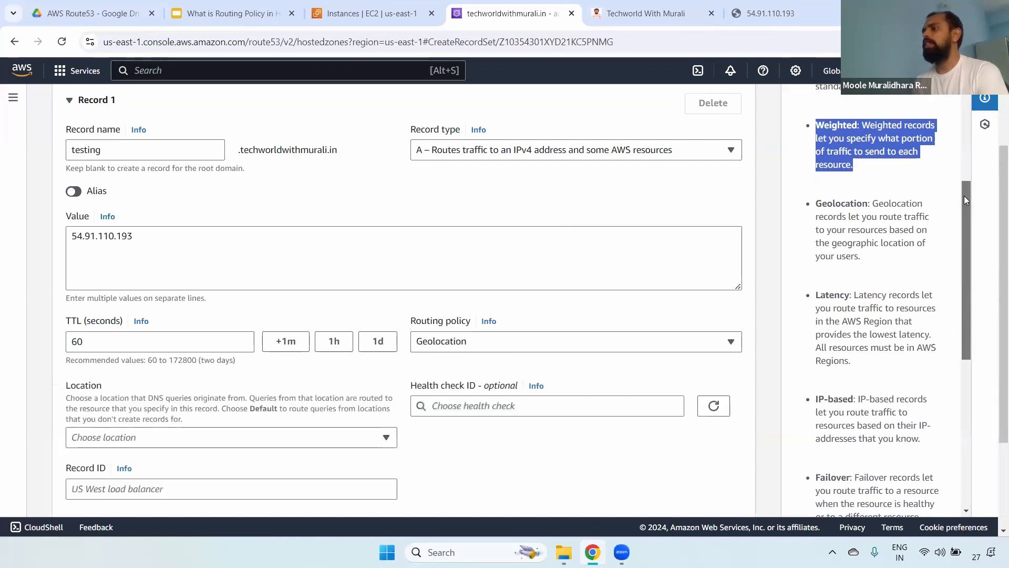
{"action": "left_click", "coordinate": [123, 443]}
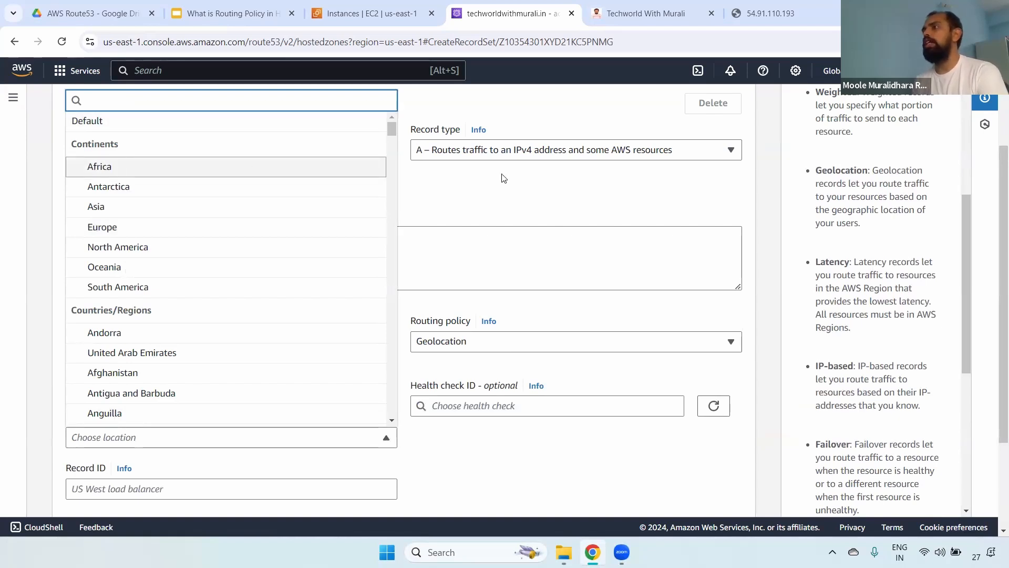
{"action": "left_click", "coordinate": [463, 193]}
{"action": "left_click", "coordinate": [230, 435]}
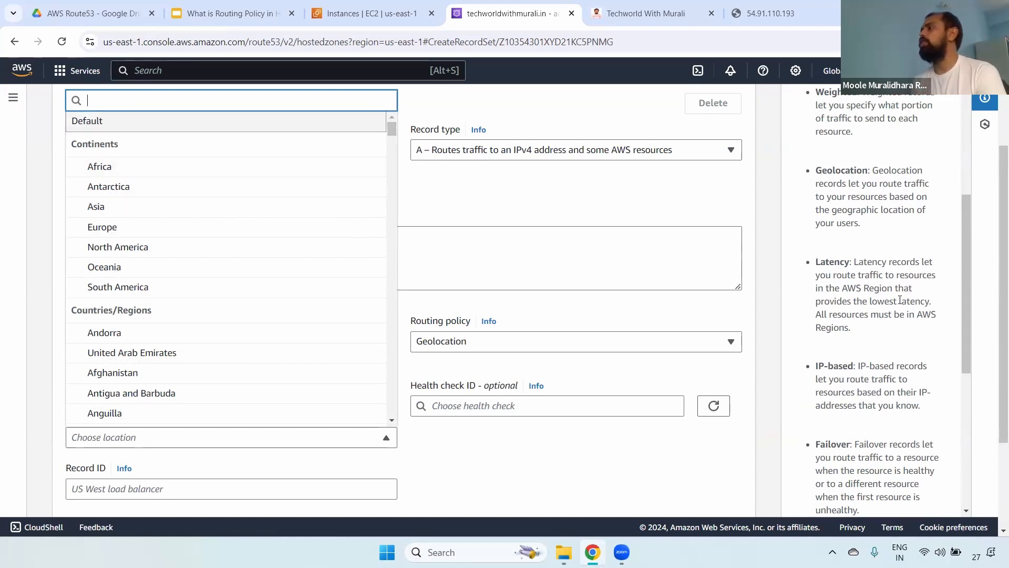
{"action": "double_click", "coordinate": [896, 170]}
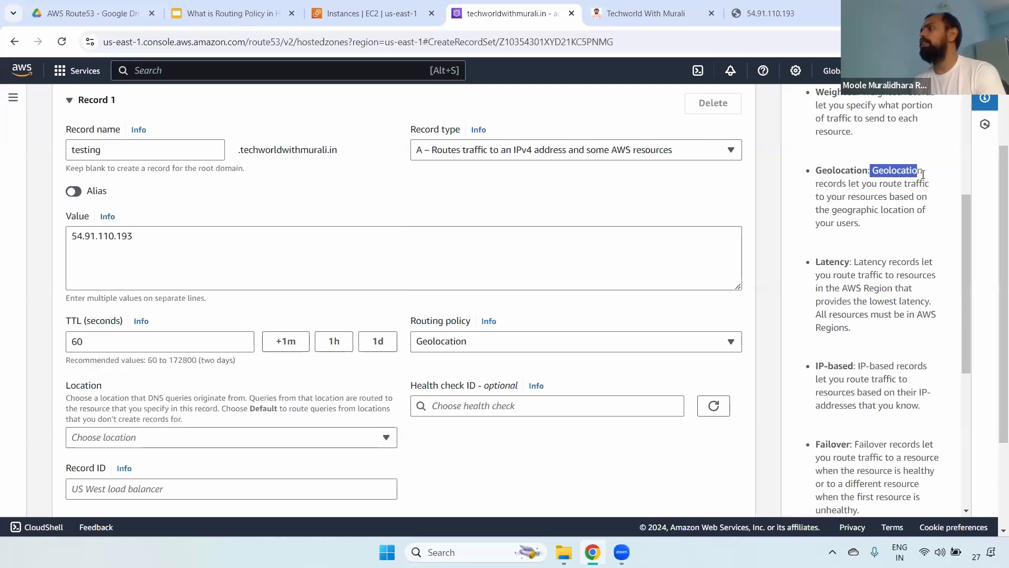
{"action": "left_click_drag", "start_coordinate": [816, 196], "coordinate": [918, 226]}
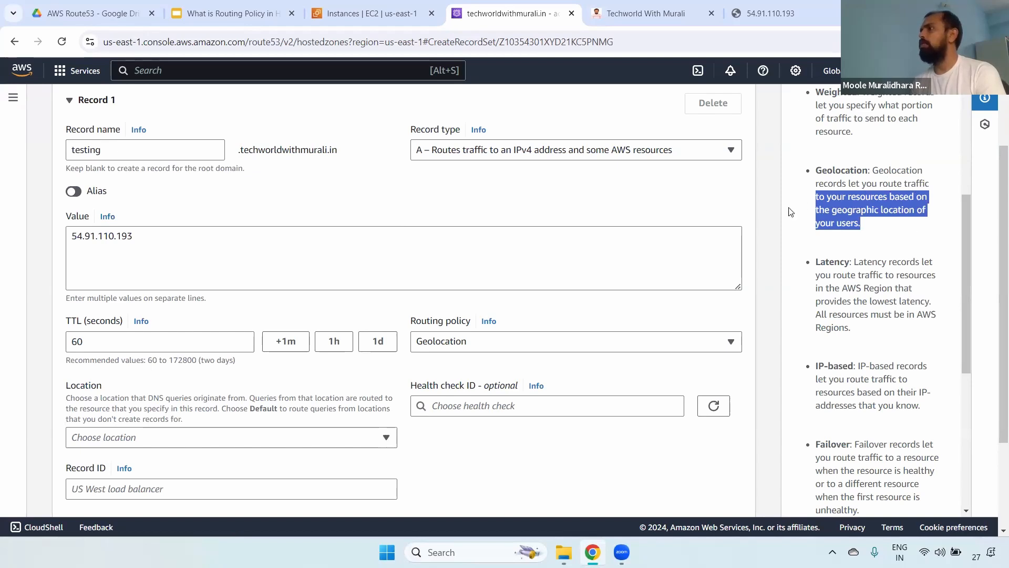
{"action": "scroll", "coordinate": [964, 236], "scroll_direction": "down", "scroll_amount": 2}
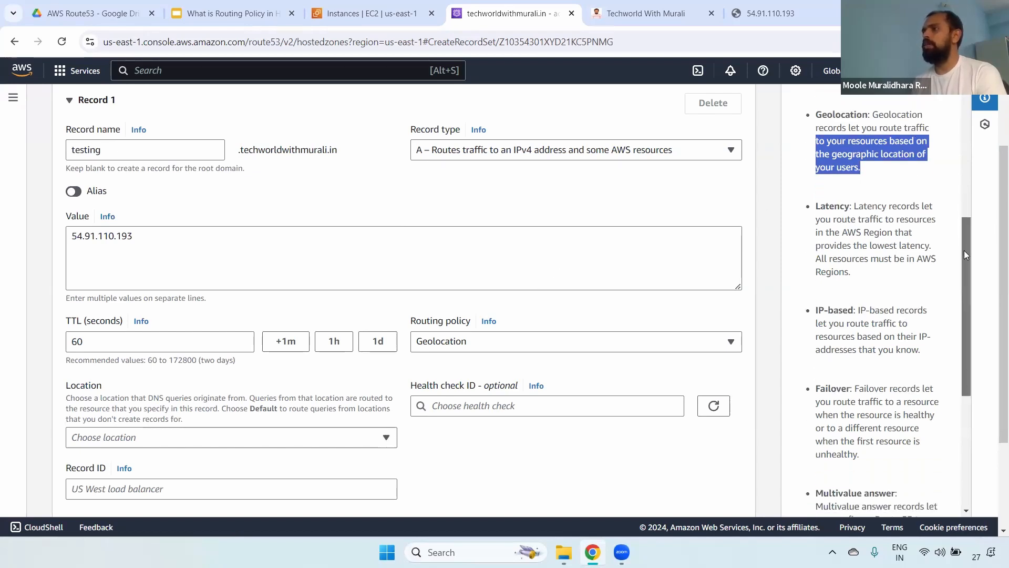
{"action": "left_click", "coordinate": [132, 440]}
{"action": "left_click", "coordinate": [503, 440]}
Set the routing policy to Latency and examine its region choices and help description
{"action": "left_click", "coordinate": [476, 344]}
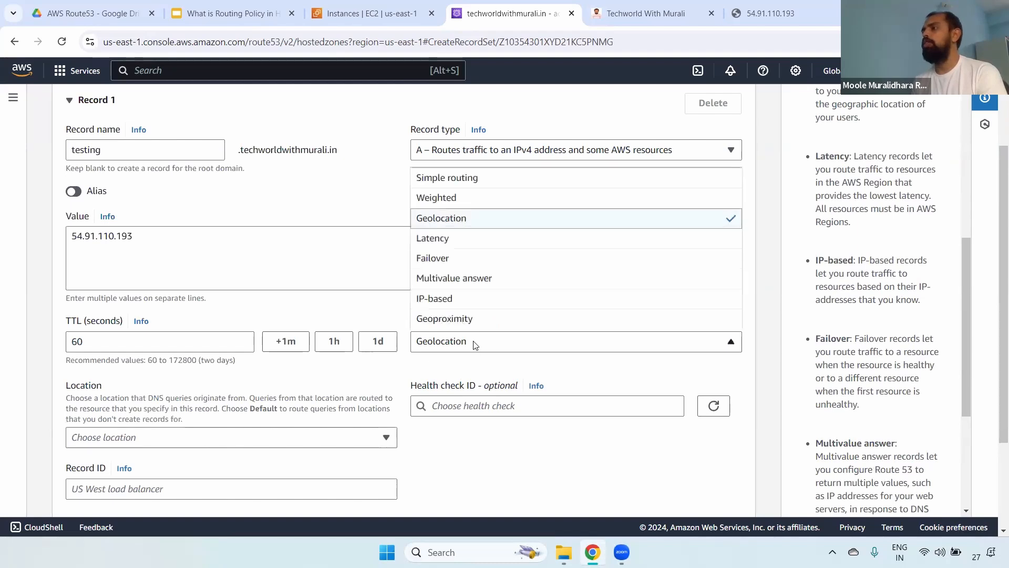
{"action": "left_click", "coordinate": [447, 238]}
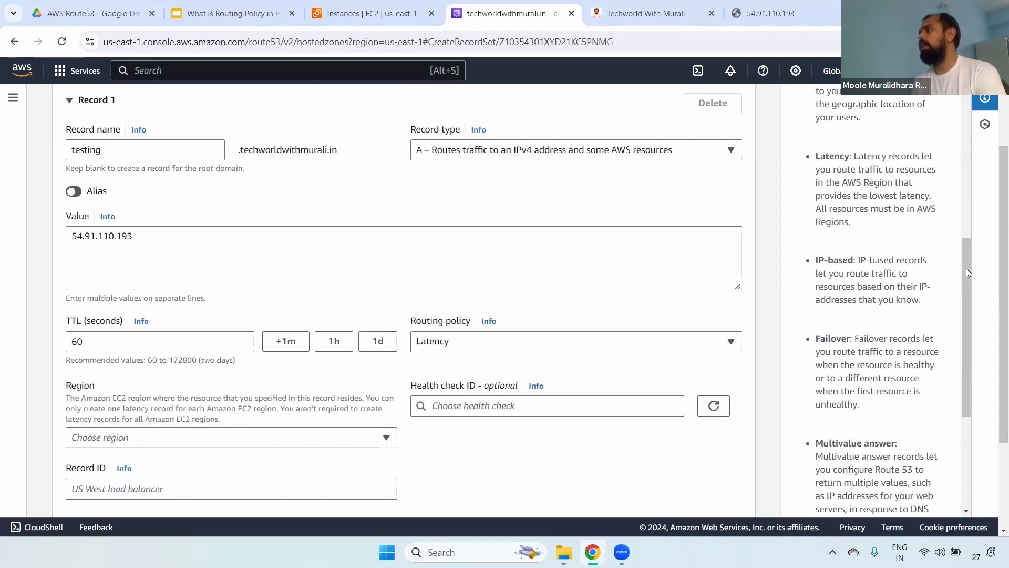
{"action": "left_click_drag", "start_coordinate": [966, 268], "coordinate": [965, 263]}
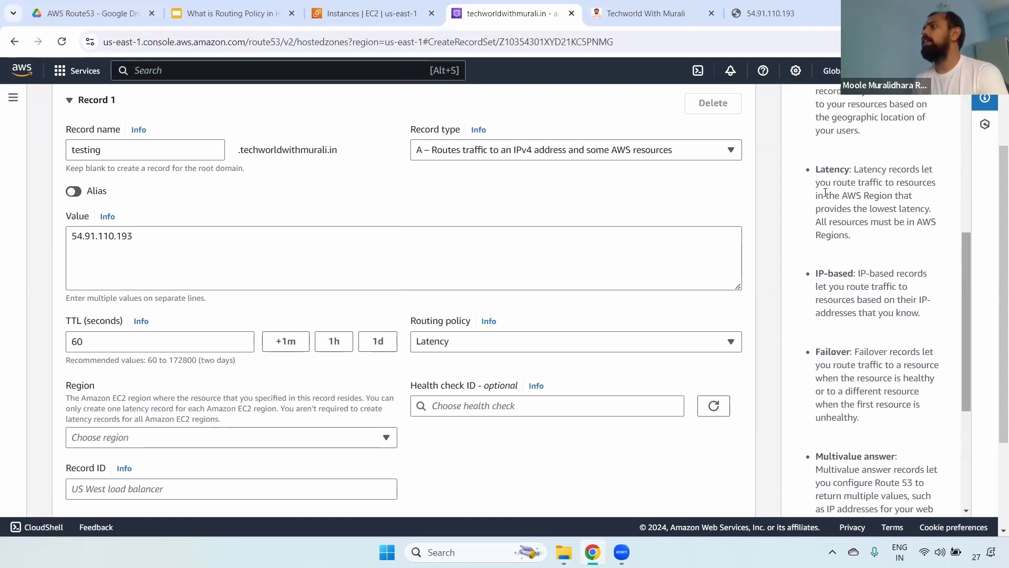
{"action": "left_click_drag", "start_coordinate": [823, 195], "coordinate": [939, 213]}
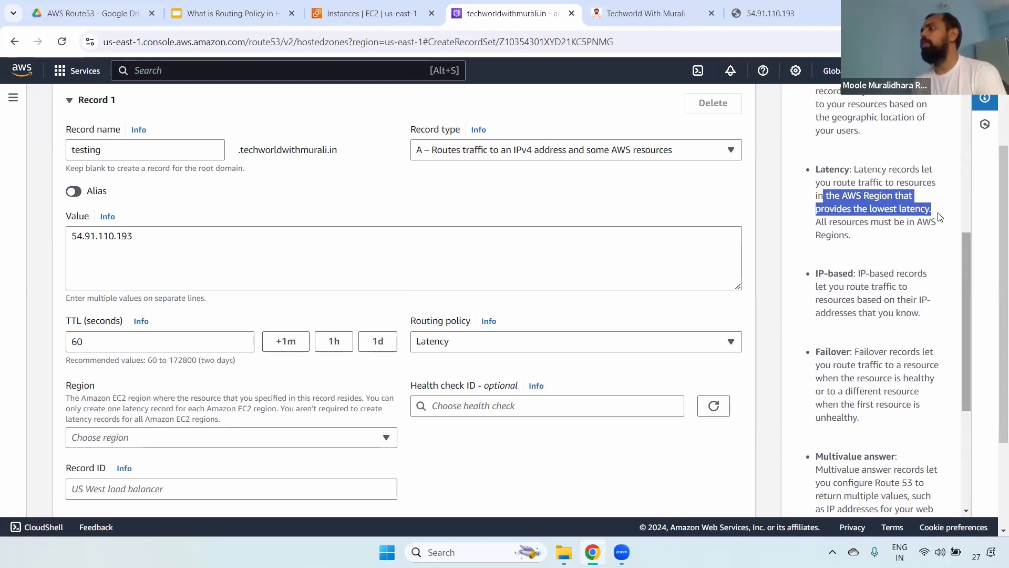
{"action": "left_click", "coordinate": [135, 438]}
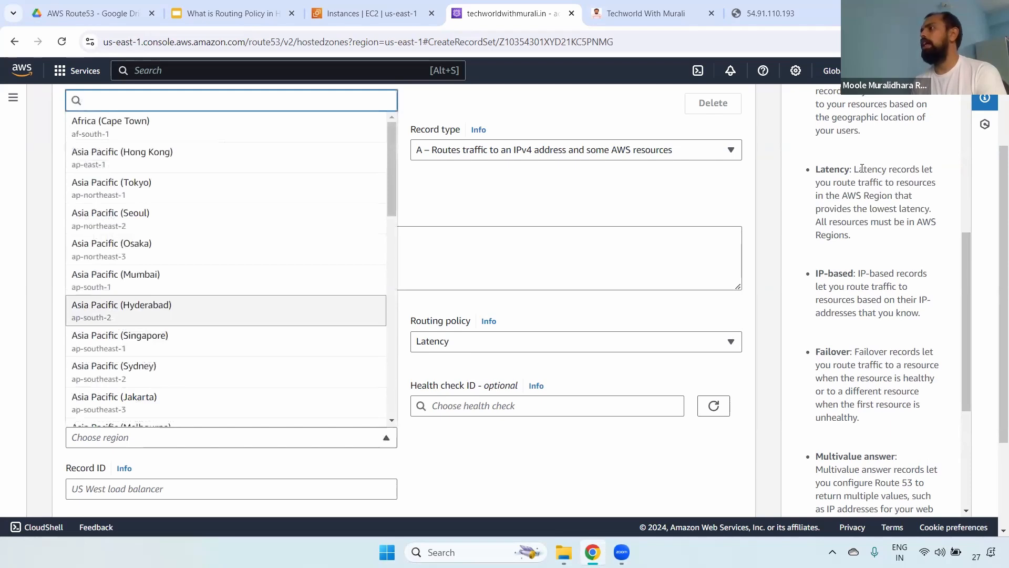
{"action": "left_click_drag", "start_coordinate": [859, 169], "coordinate": [939, 172]}
{"action": "left_click_drag", "start_coordinate": [819, 183], "coordinate": [939, 203]}
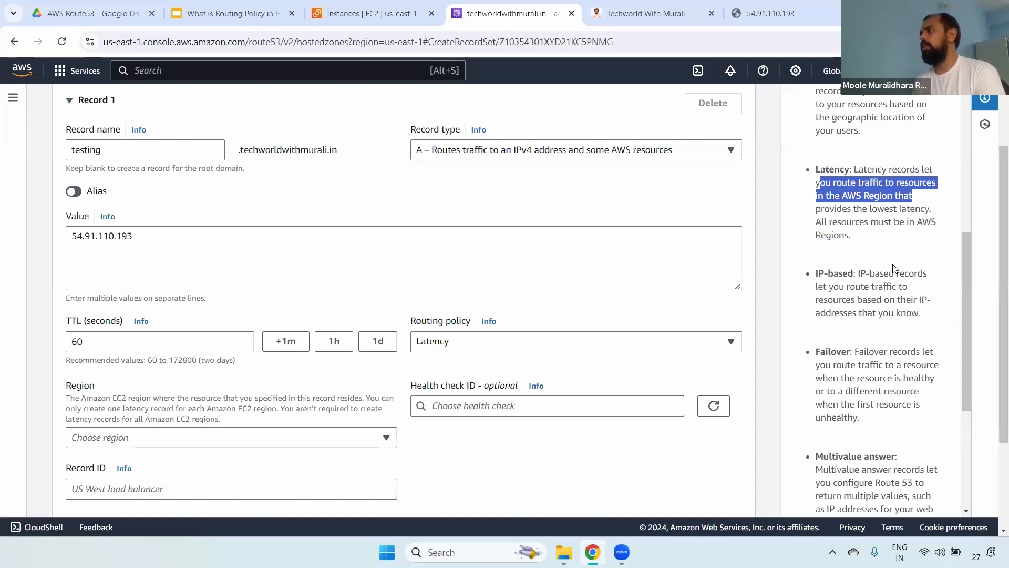
{"action": "left_click_drag", "start_coordinate": [816, 221], "coordinate": [953, 239]}
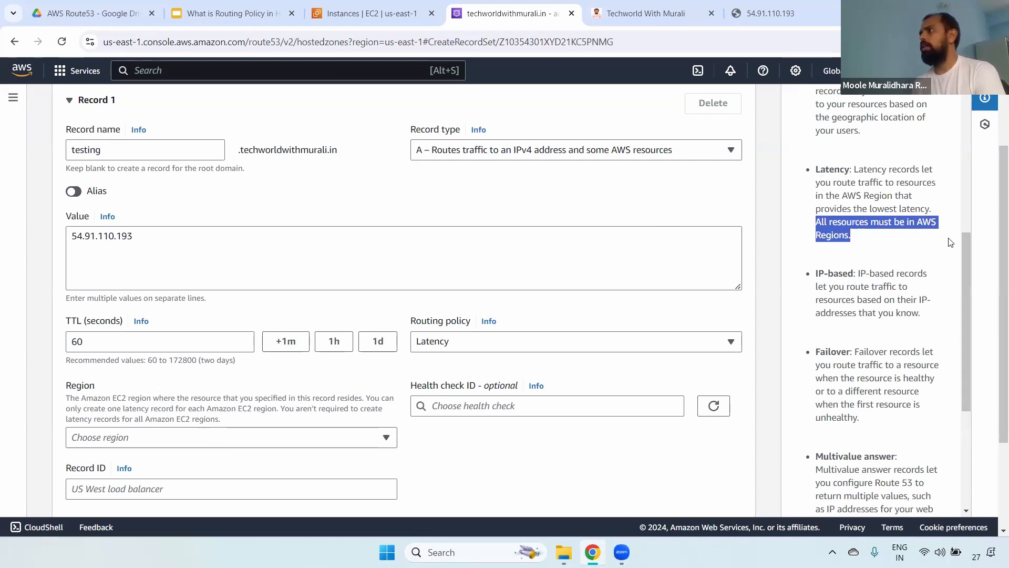
{"action": "scroll", "coordinate": [964, 245], "scroll_direction": "down", "scroll_amount": 2}
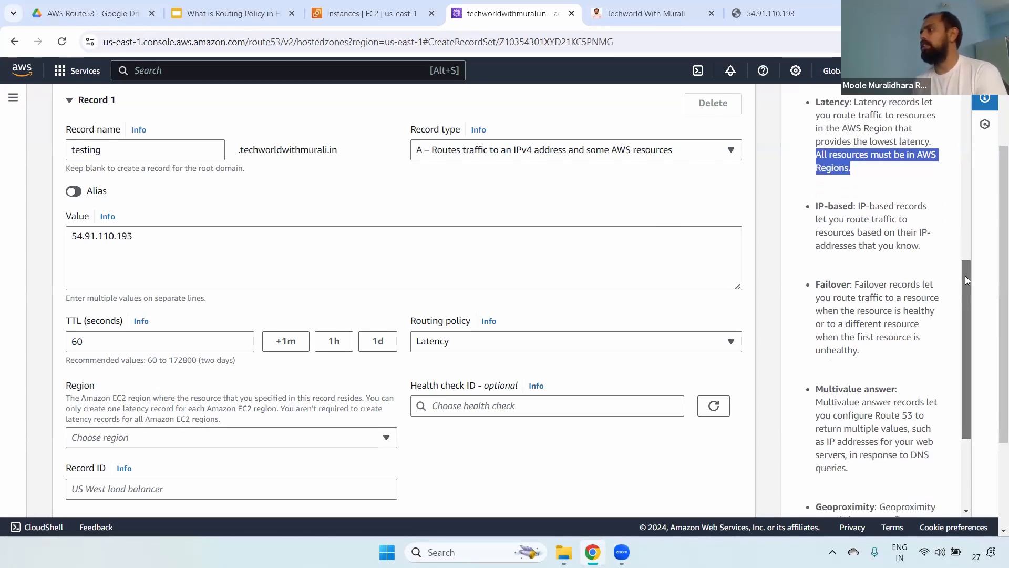
Set the routing policy to Failover, try Secondary as the failover record type, and choose Primary instead
{"action": "scroll", "coordinate": [994, 258], "scroll_direction": "down", "scroll_amount": 2}
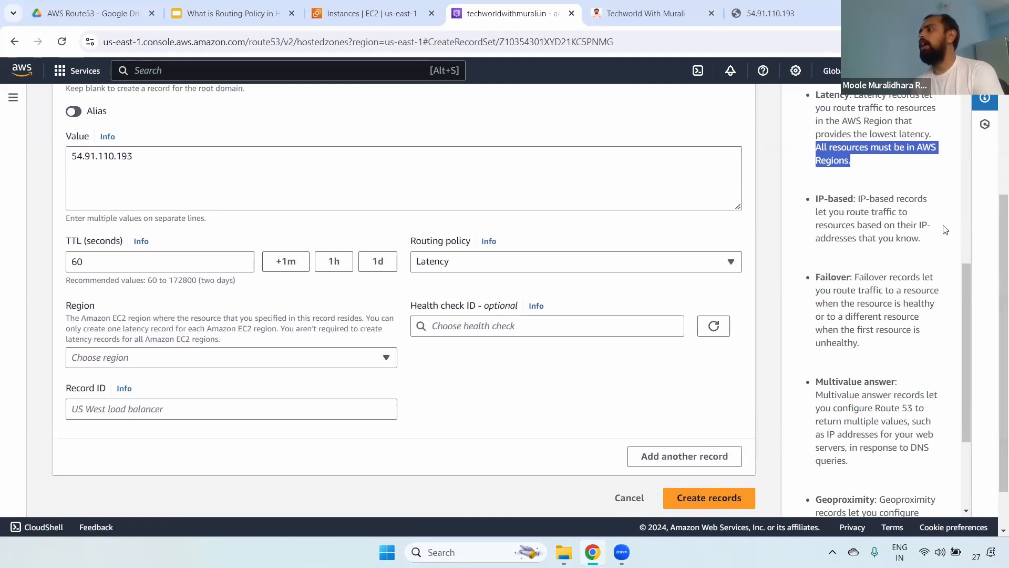
{"action": "left_click", "coordinate": [497, 261]}
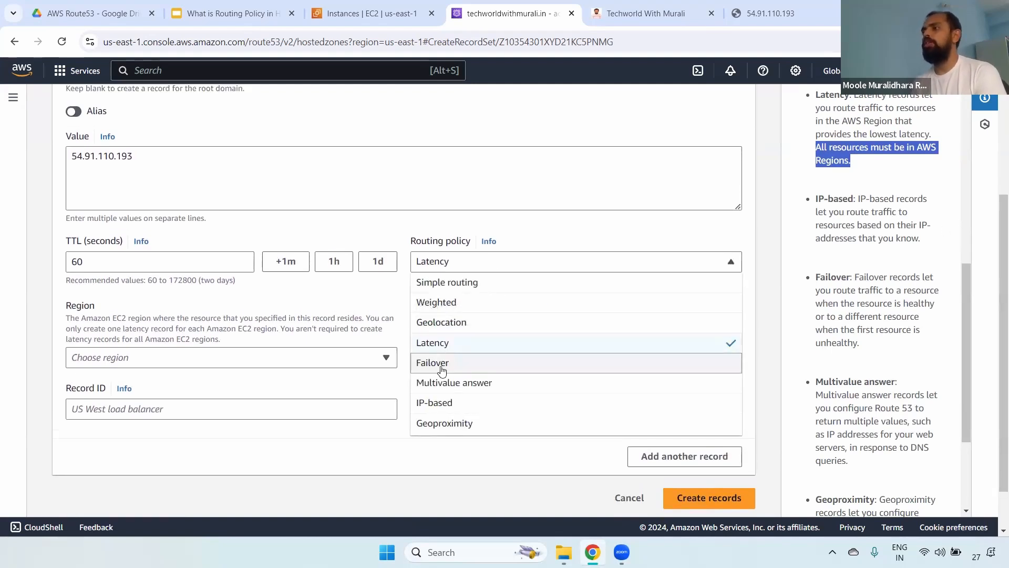
{"action": "left_click", "coordinate": [464, 363]}
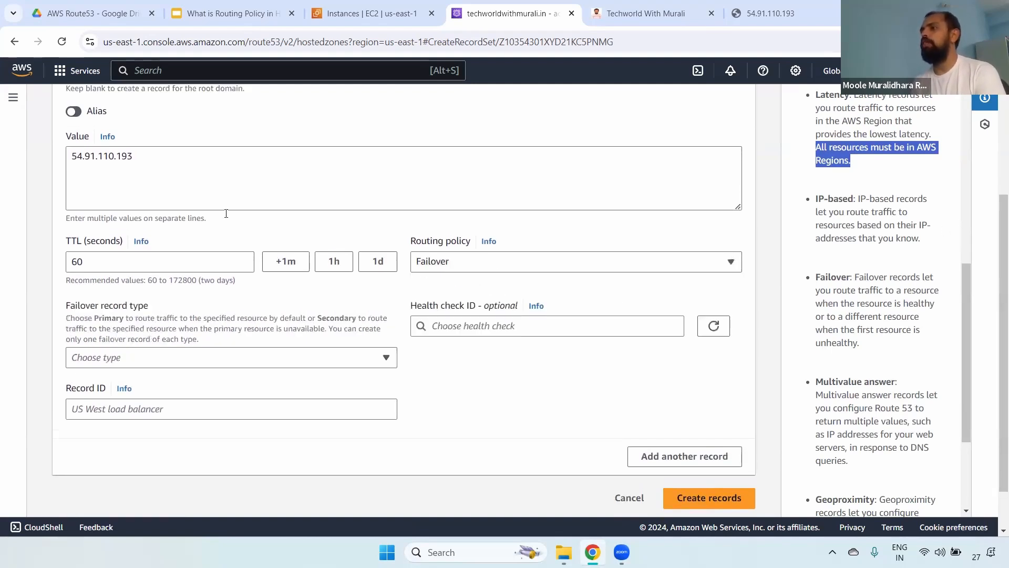
{"action": "left_click", "coordinate": [161, 363]}
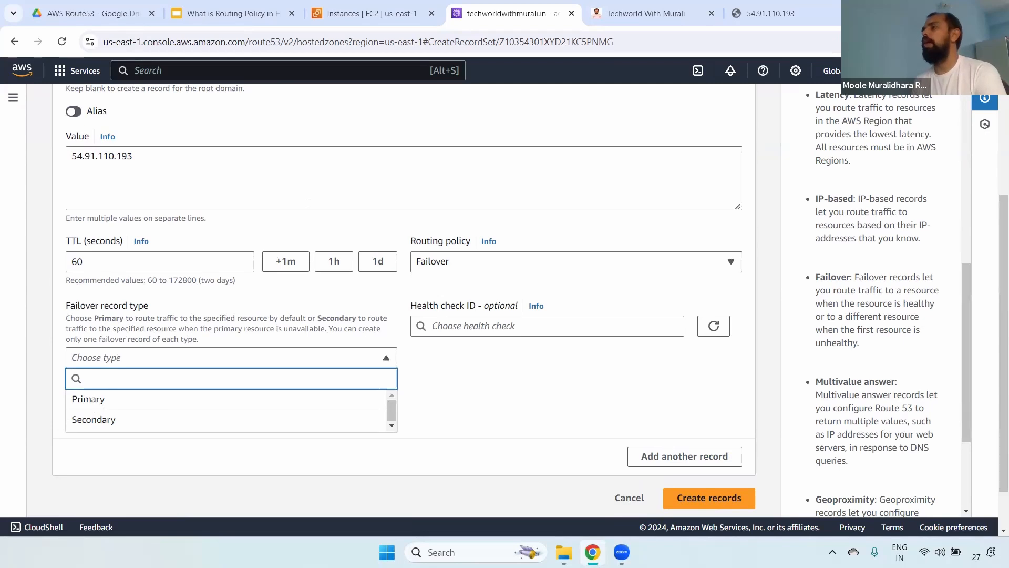
{"action": "left_click", "coordinate": [152, 420]}
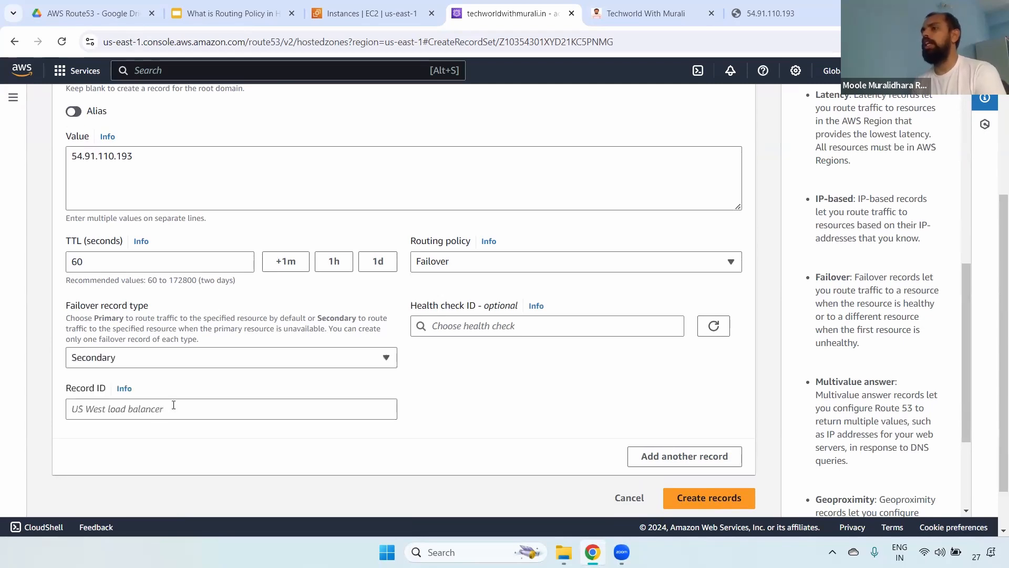
{"action": "left_click", "coordinate": [243, 361]}
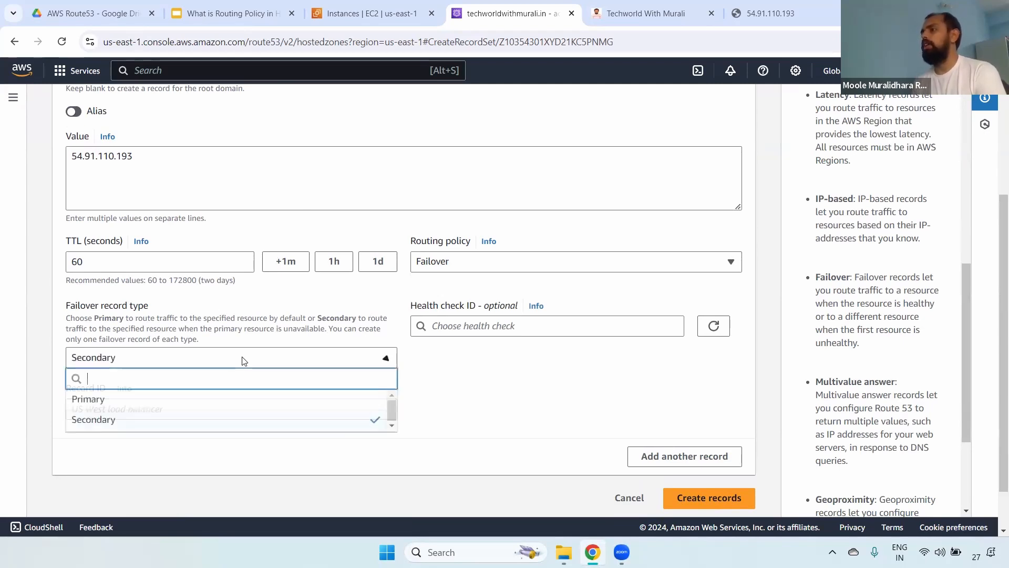
{"action": "left_click", "coordinate": [87, 398]}
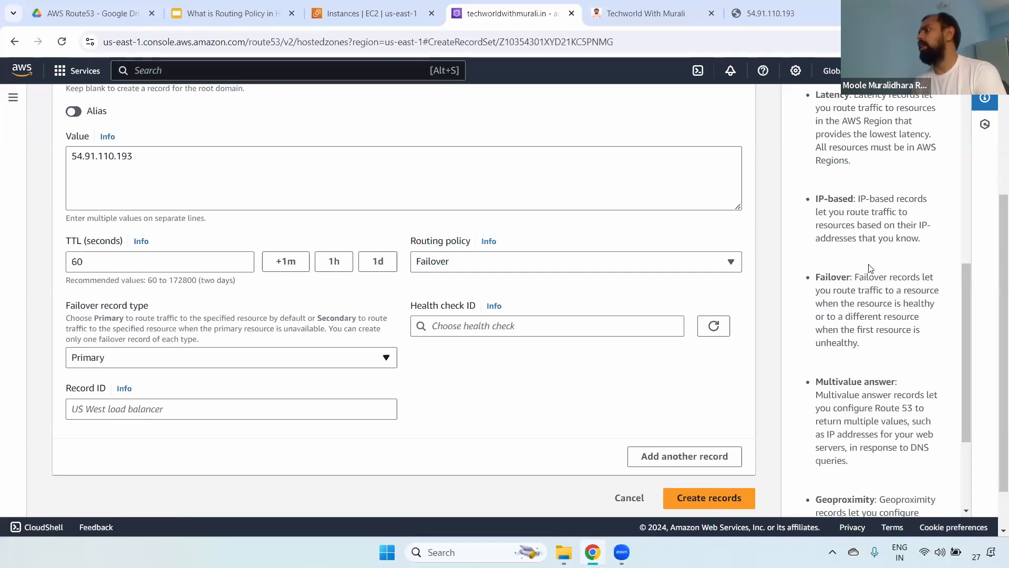
Read the Failover description in the help information and check the health check field for the primary record
{"action": "left_click_drag", "start_coordinate": [867, 281], "coordinate": [900, 349]}
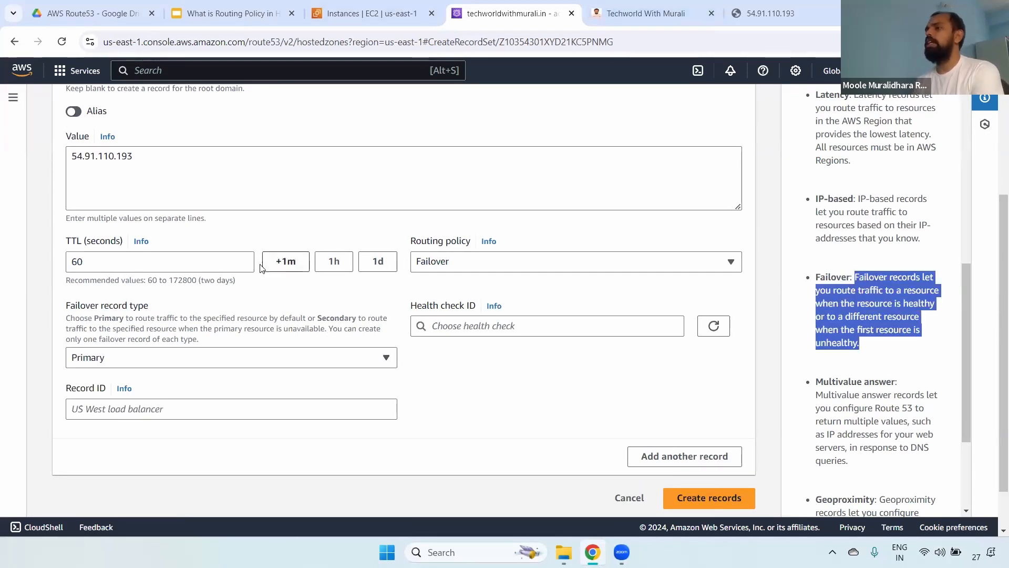
{"action": "left_click", "coordinate": [435, 266]}
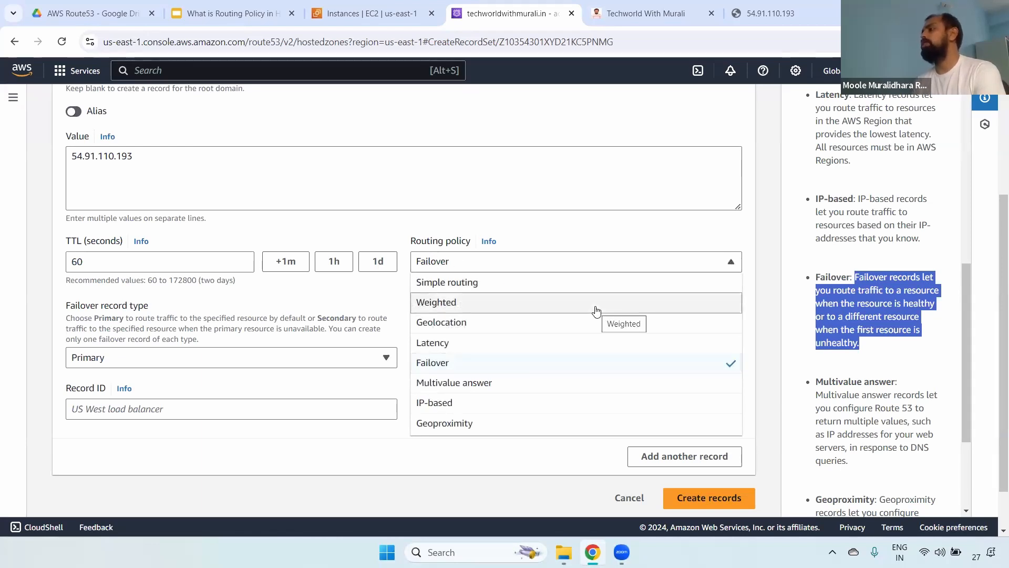
{"action": "left_click", "coordinate": [858, 307]}
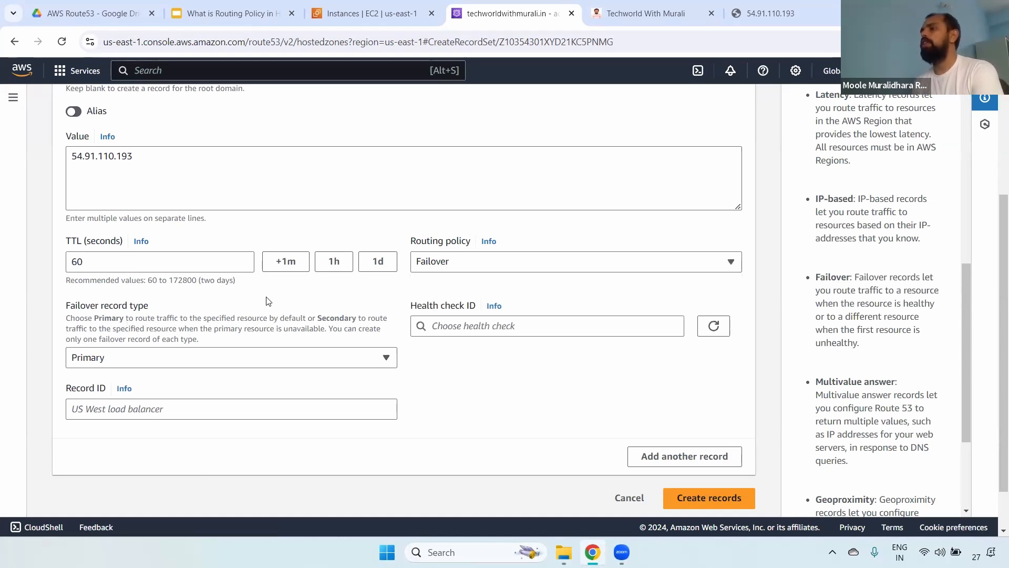
{"action": "left_click", "coordinate": [484, 331]}
{"action": "left_click", "coordinate": [552, 295]}
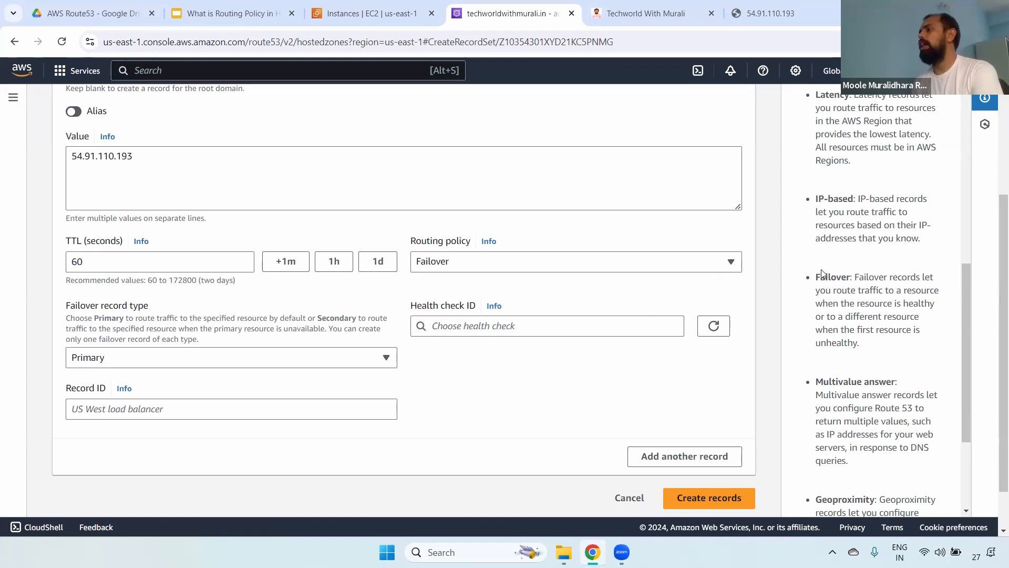
Set the routing policy to Multivalue answer and read its description in the help information
{"action": "left_click", "coordinate": [447, 271]}
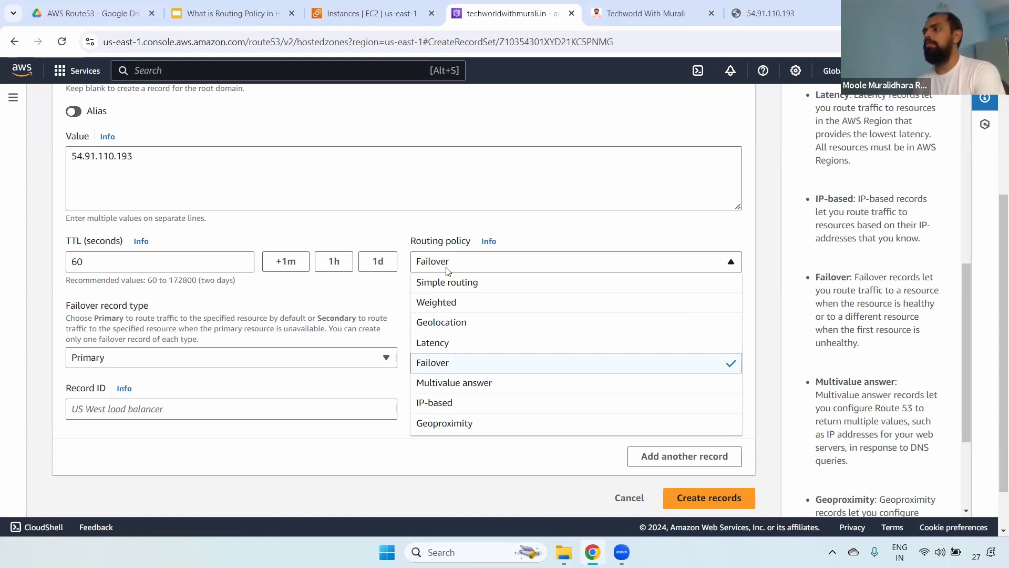
{"action": "left_click", "coordinate": [481, 390]}
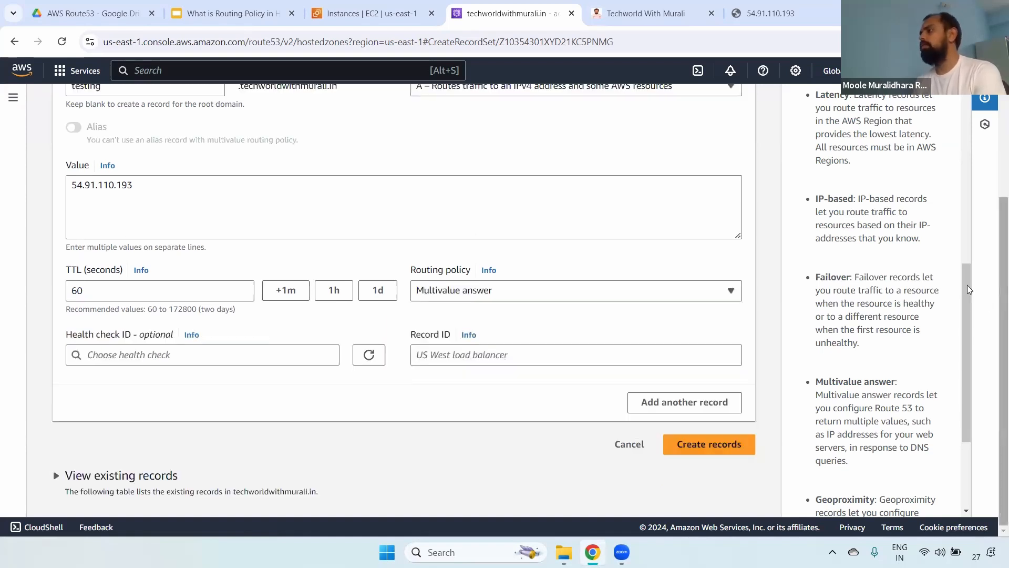
{"action": "scroll", "coordinate": [960, 322], "scroll_direction": "down", "scroll_amount": 1}
{"action": "left_click_drag", "start_coordinate": [816, 316], "coordinate": [931, 382]}
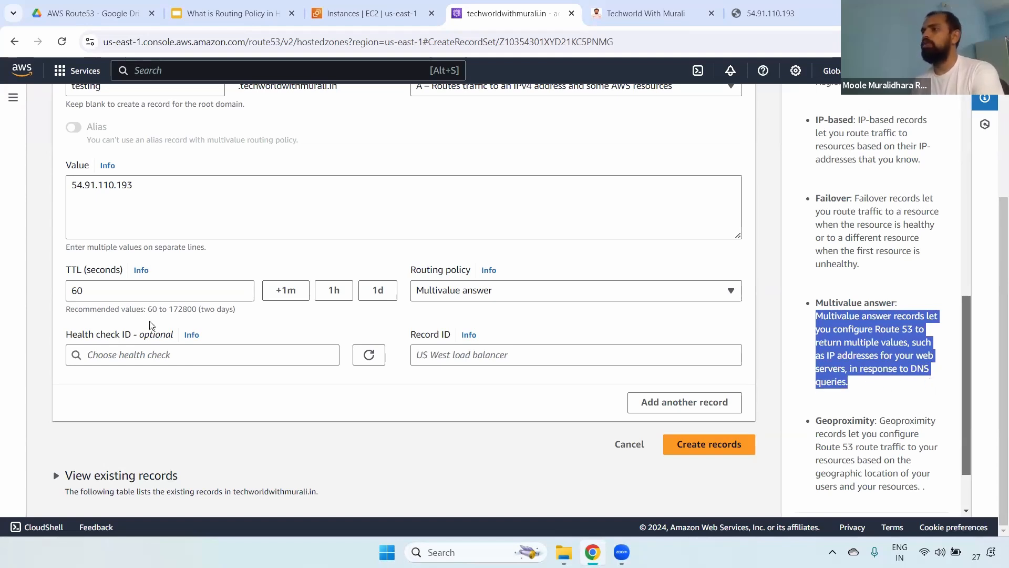
Set the routing policy to IP-based and examine the CIDR location choices
{"action": "left_click", "coordinate": [504, 291]}
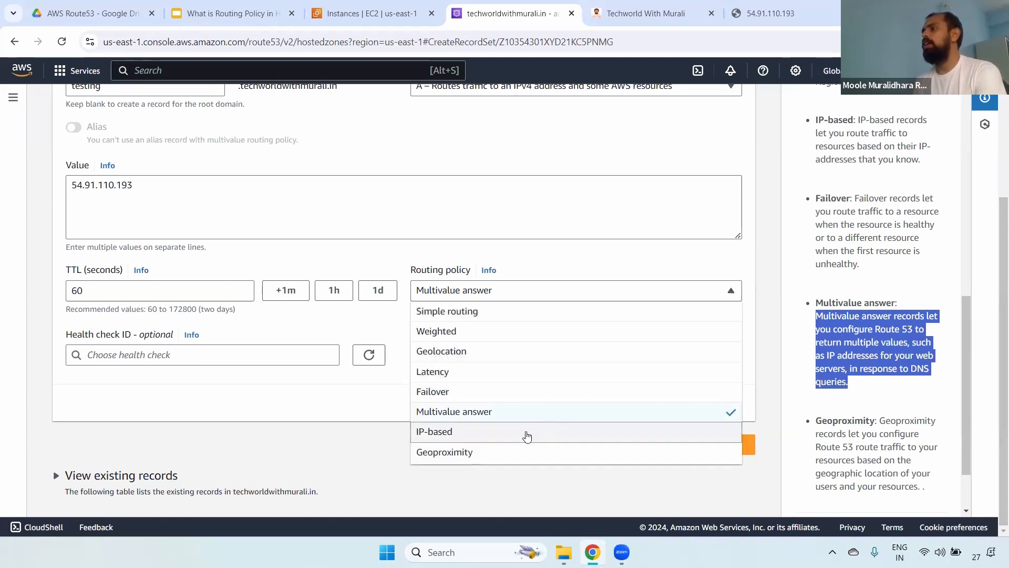
{"action": "left_click", "coordinate": [447, 431]}
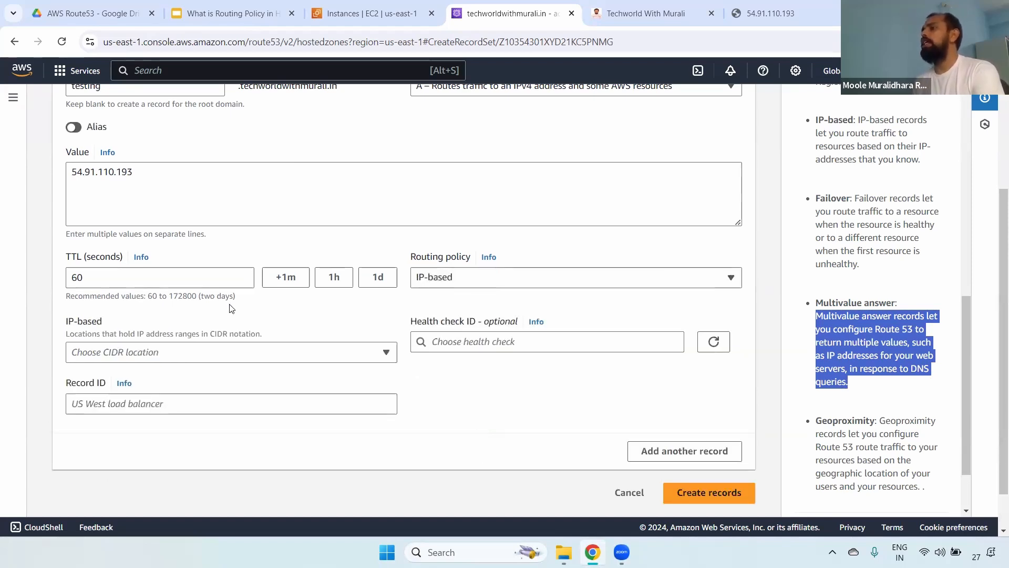
{"action": "left_click", "coordinate": [217, 352]}
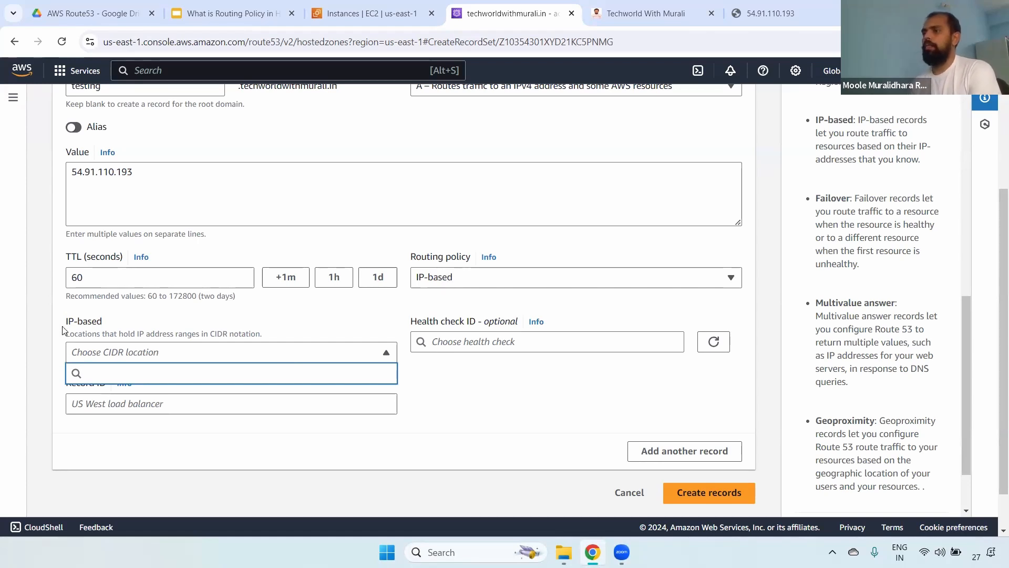
{"action": "left_click_drag", "start_coordinate": [64, 327], "coordinate": [135, 330]}
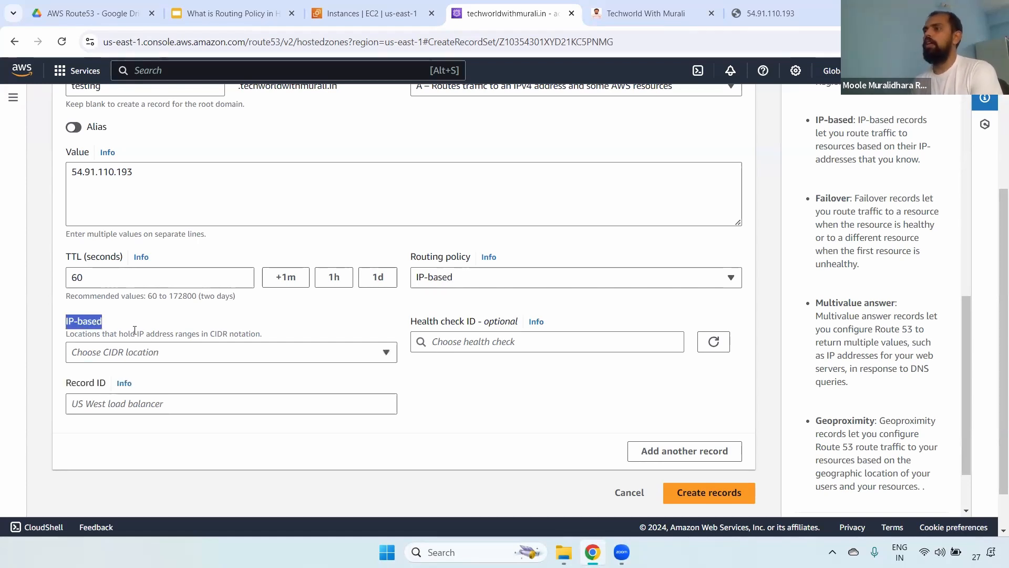
Open Route 53's CIDR collections in a new browser tab and start creating a CIDR collection
{"action": "left_click", "coordinate": [13, 97]}
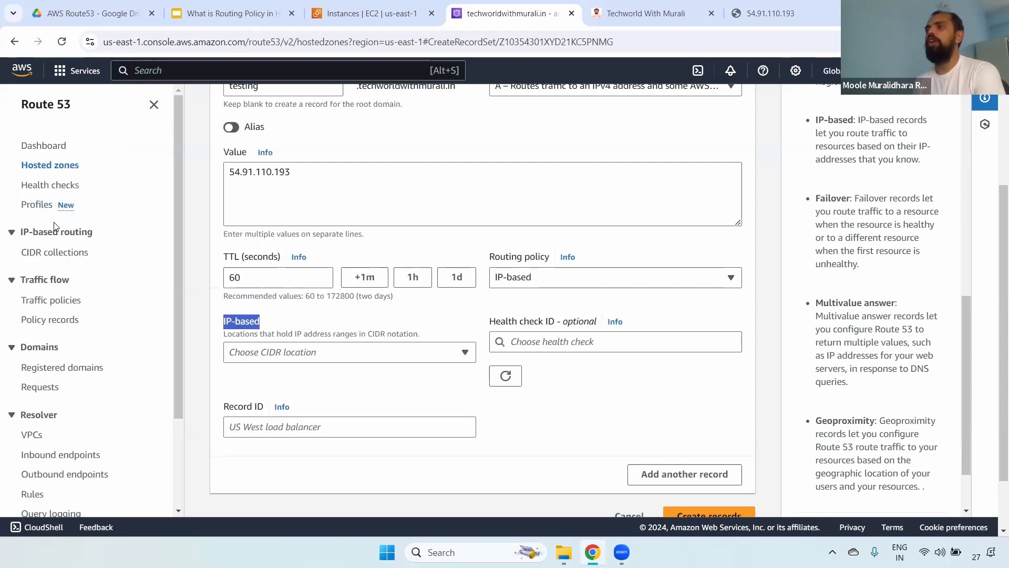
{"action": "right_click", "coordinate": [52, 254]}
{"action": "left_click", "coordinate": [75, 267]}
{"action": "left_click", "coordinate": [557, 13]}
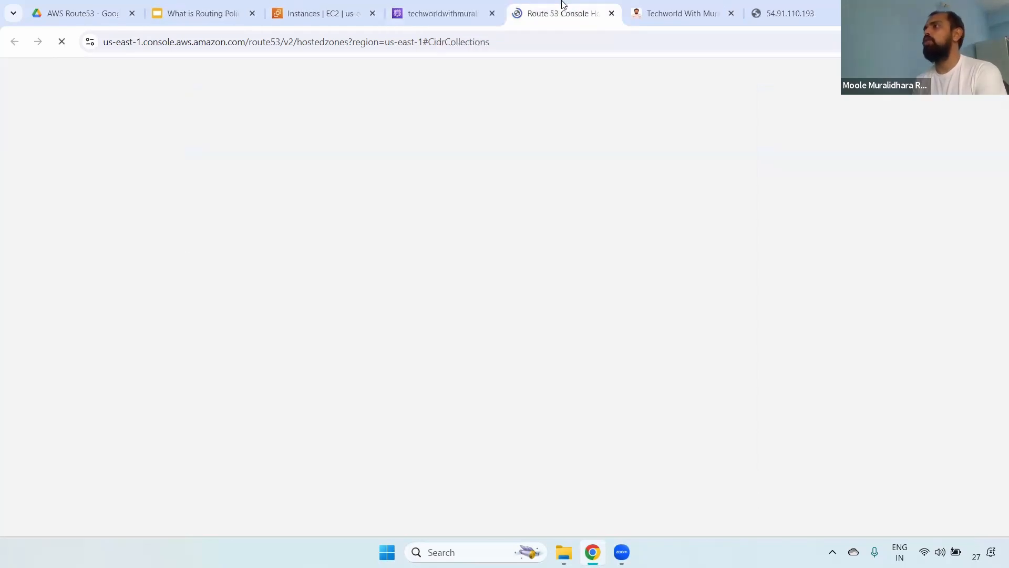
{"action": "left_click", "coordinate": [597, 283]}
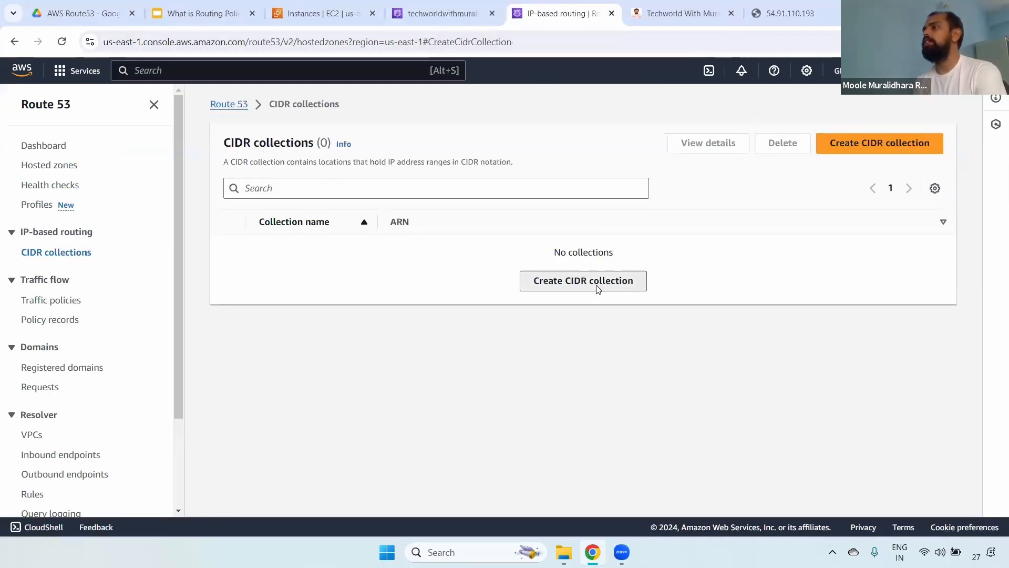
Name the CIDR collection demo and enter demo as the name of its first CIDR location
{"action": "left_click", "coordinate": [151, 276]}
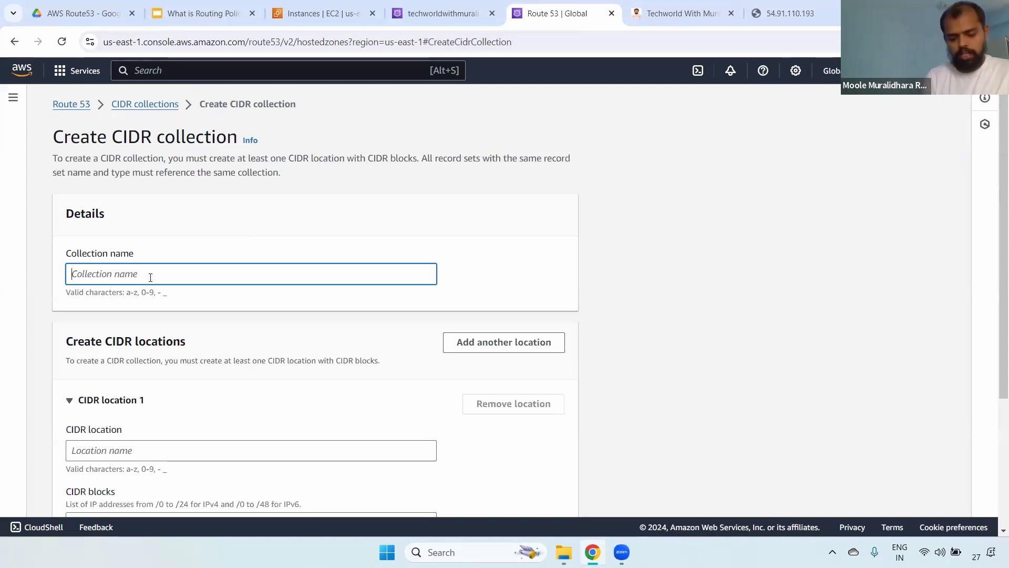
{"action": "type", "text": "demo"}
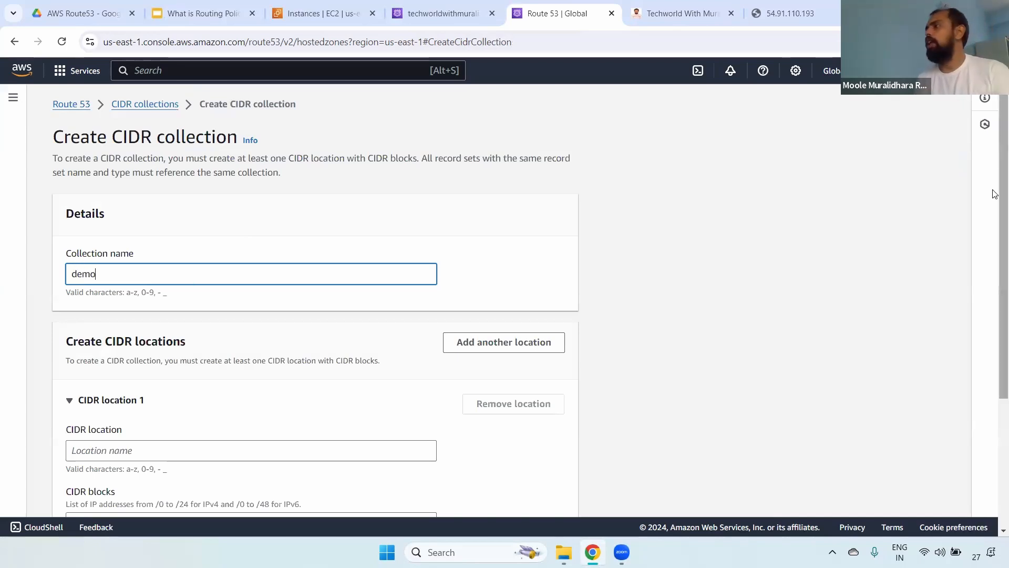
{"action": "double_click", "coordinate": [133, 272]}
{"action": "scroll", "coordinate": [203, 309], "scroll_direction": "down", "scroll_amount": 2}
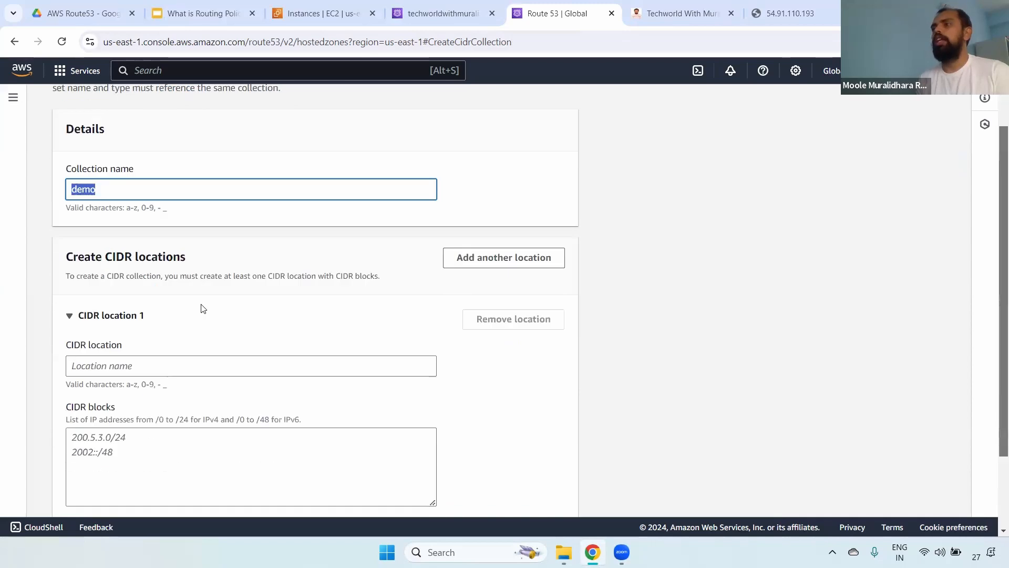
{"action": "scroll", "coordinate": [203, 309], "scroll_direction": "down", "scroll_amount": 2}
{"action": "left_click", "coordinate": [157, 269]}
{"action": "type", "text": "demo"}
Enter 10.0.0.0/8 as the location's CIDR block and create the CIDR collection
{"action": "left_click", "coordinate": [102, 345]}
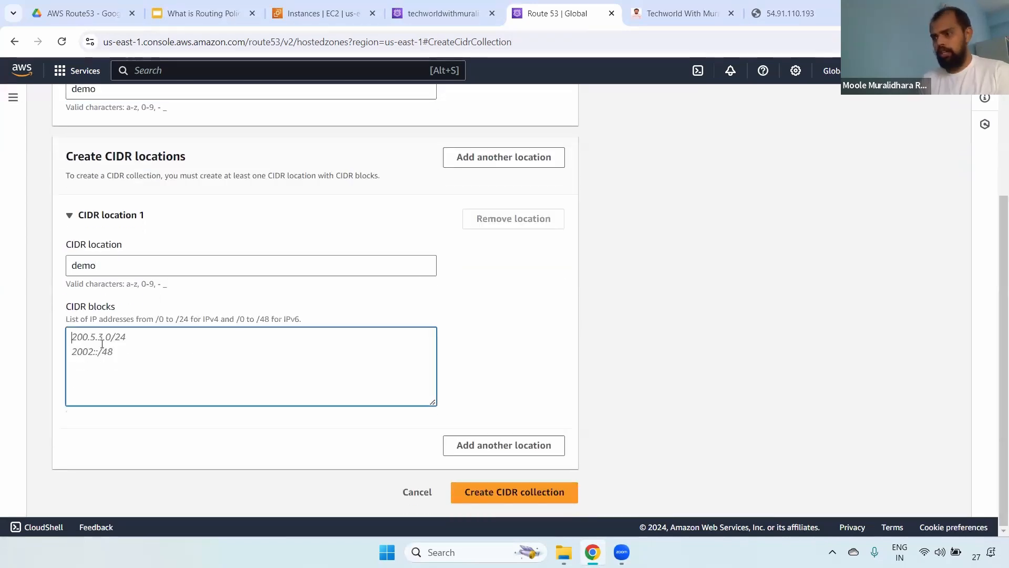
{"action": "type", "text": "10"}
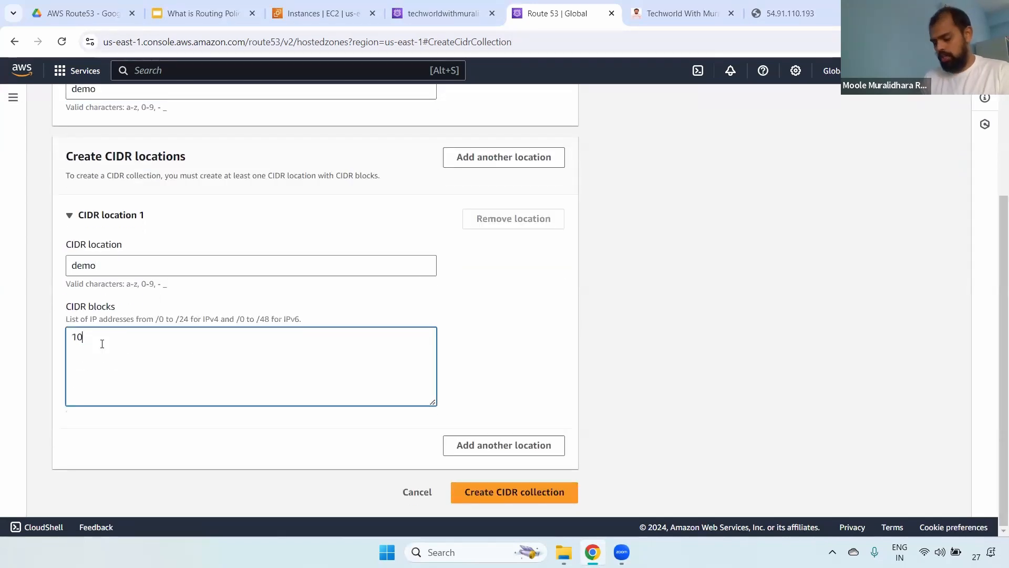
{"action": "type", "text": ".0.0."}
{"action": "key", "text": "Return"}
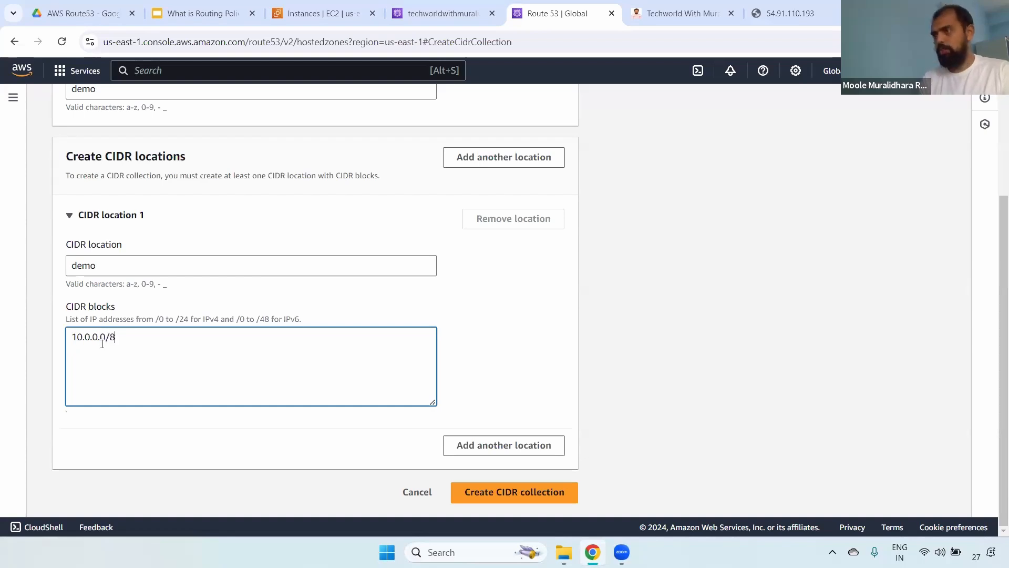
{"action": "key", "text": "ctrl+a"}
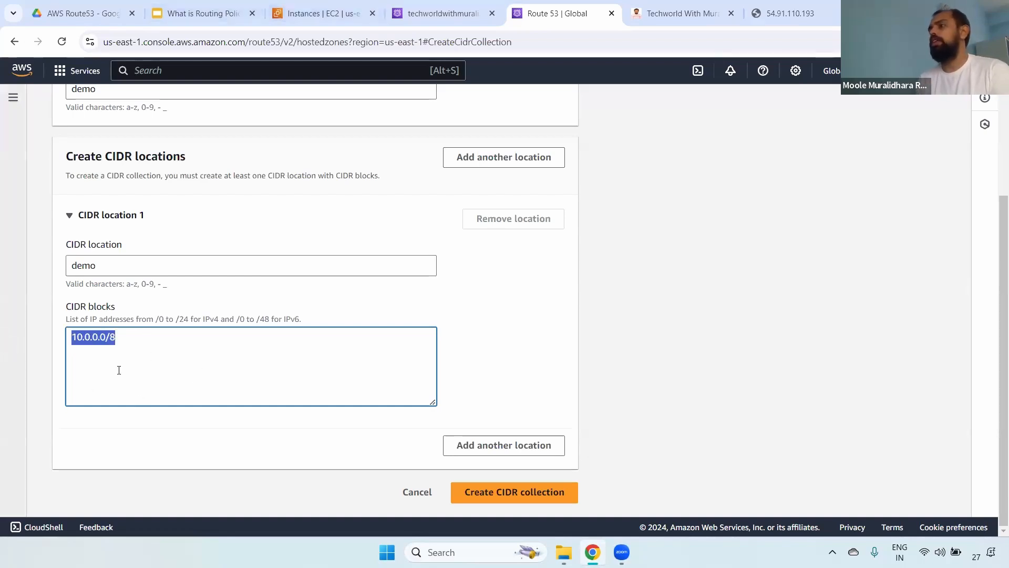
{"action": "left_click", "coordinate": [526, 497]}
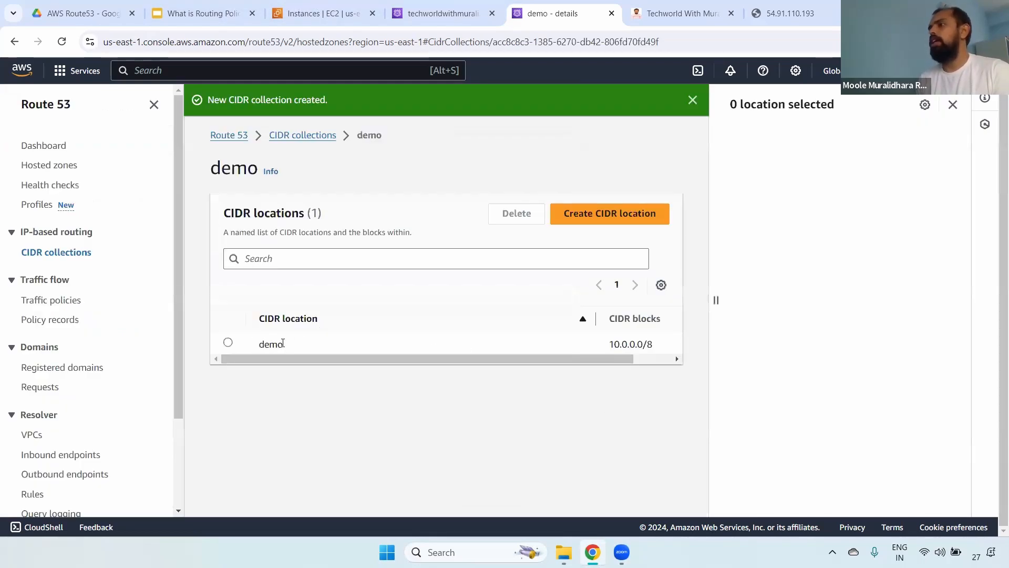
Return to the record form, refresh the CIDR choices by switching the routing policy to Weighted and back to IP-based, and select the demo location
{"action": "left_click", "coordinate": [414, 4]}
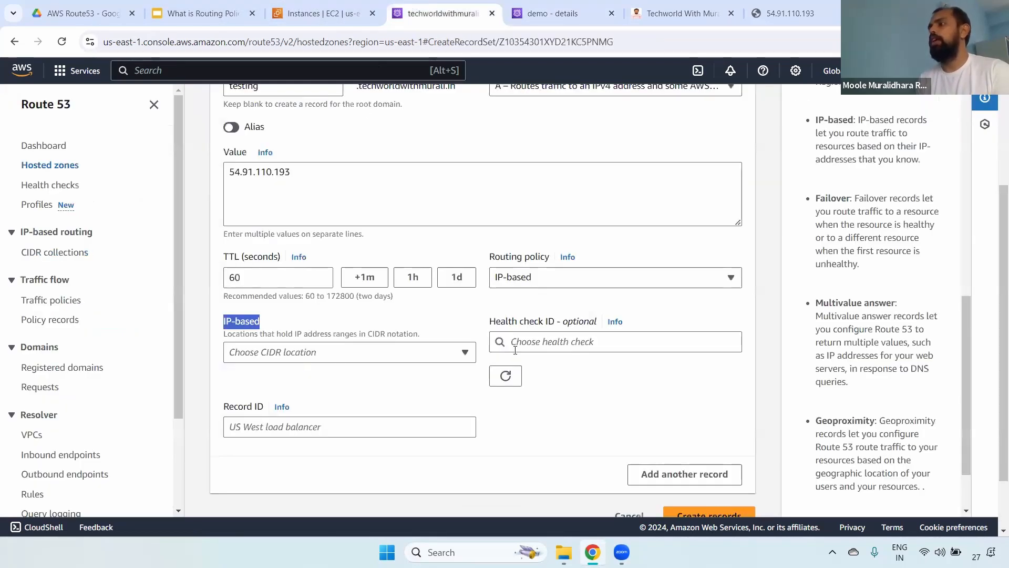
{"action": "left_click", "coordinate": [505, 375]}
{"action": "left_click", "coordinate": [434, 360]}
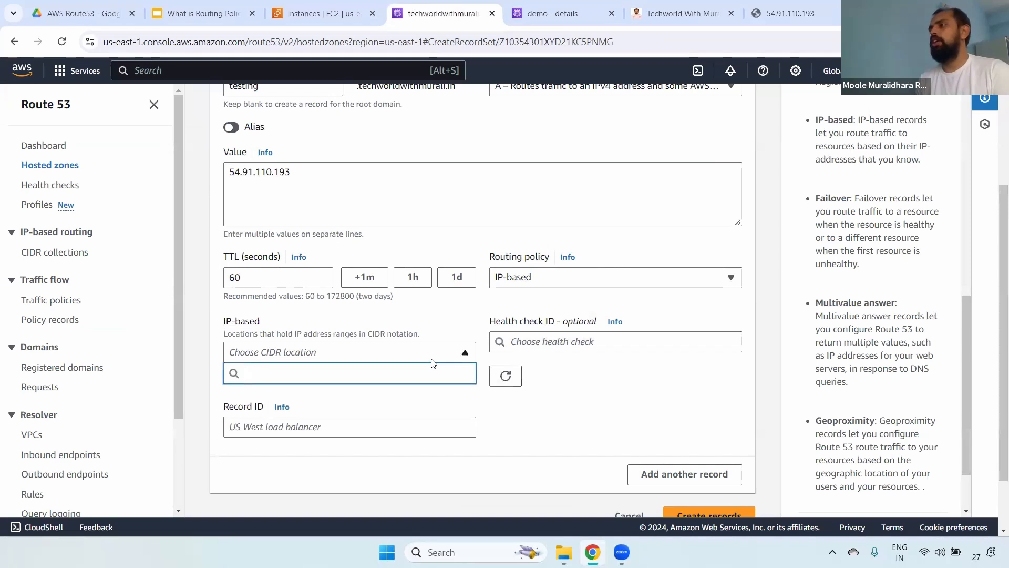
{"action": "left_click", "coordinate": [614, 276]}
{"action": "left_click", "coordinate": [521, 318]}
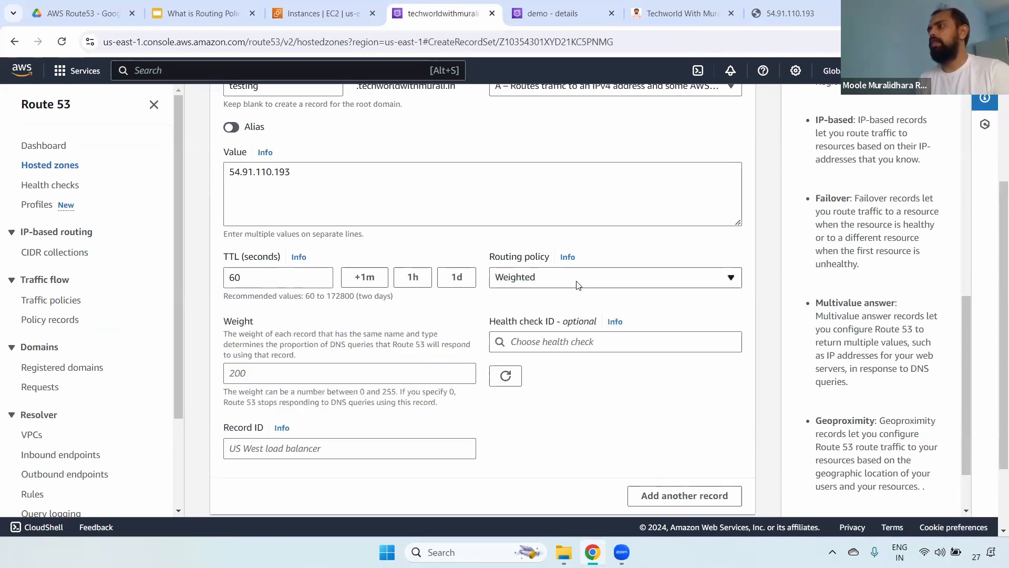
{"action": "left_click", "coordinate": [577, 277]}
{"action": "left_click", "coordinate": [524, 418]}
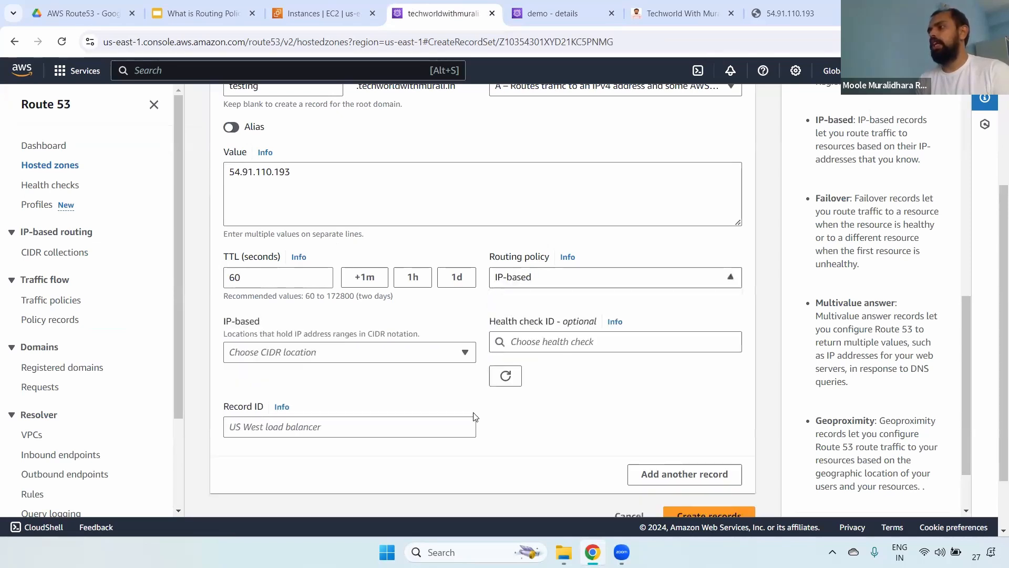
{"action": "left_click", "coordinate": [288, 360]}
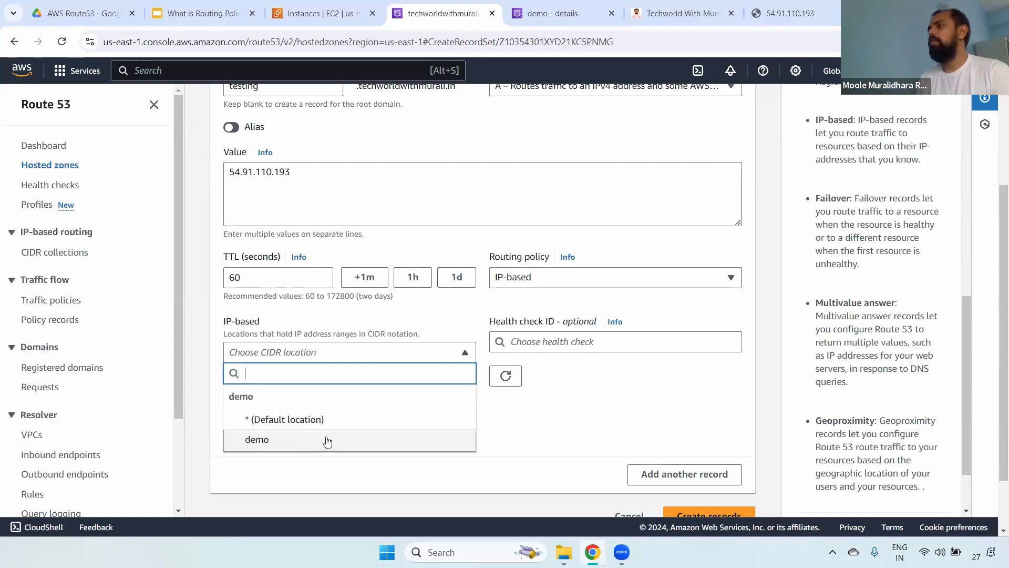
{"action": "left_click", "coordinate": [300, 444]}
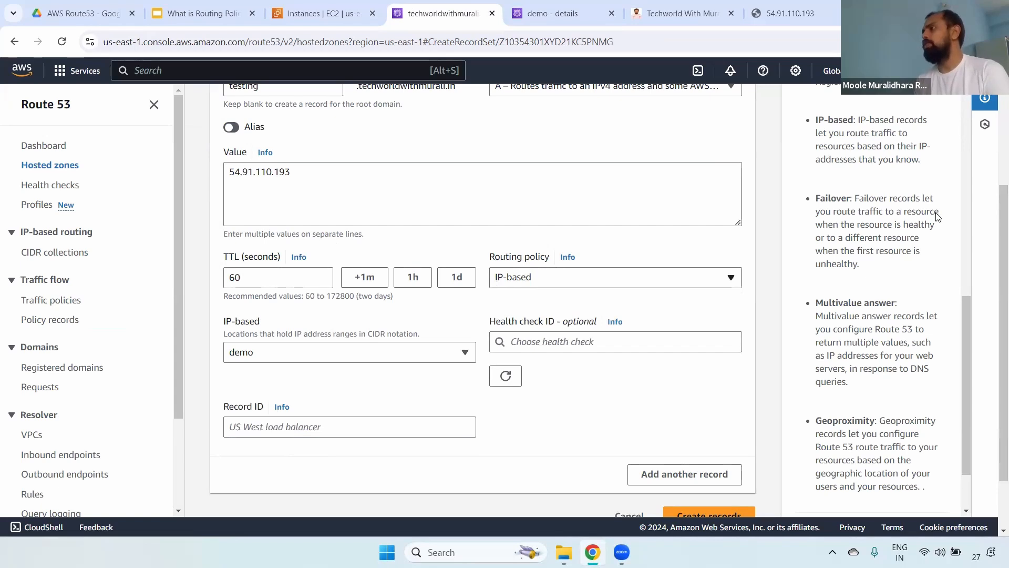
Review the description of IP-based routing and the CIDR locations offered for the record
{"action": "left_click_drag", "start_coordinate": [860, 120], "coordinate": [919, 162]}
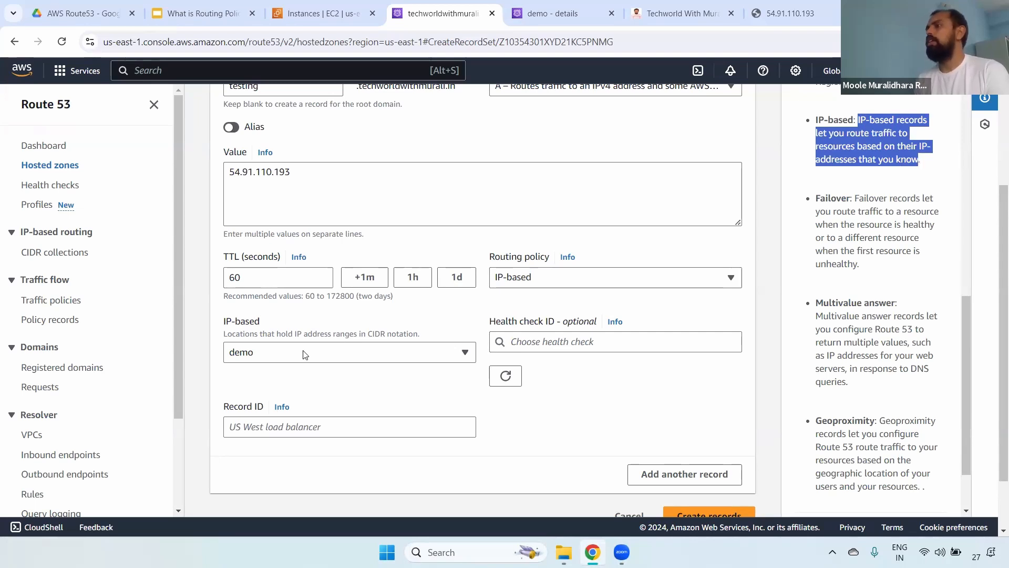
{"action": "left_click_drag", "start_coordinate": [224, 322], "coordinate": [290, 324]}
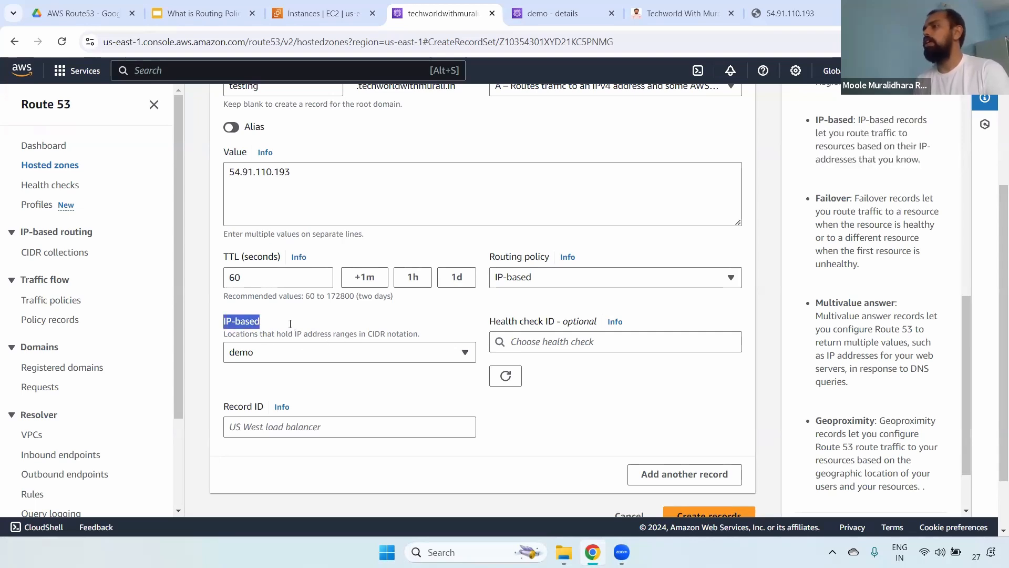
{"action": "left_click_drag", "start_coordinate": [368, 336], "coordinate": [435, 338]}
{"action": "left_click", "coordinate": [278, 350]}
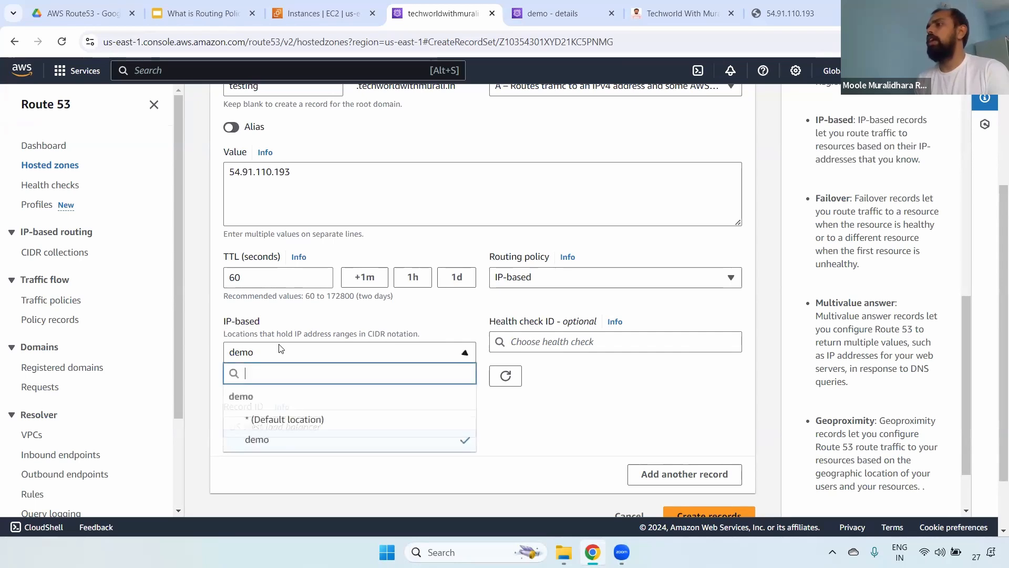
{"action": "left_click", "coordinate": [279, 349]}
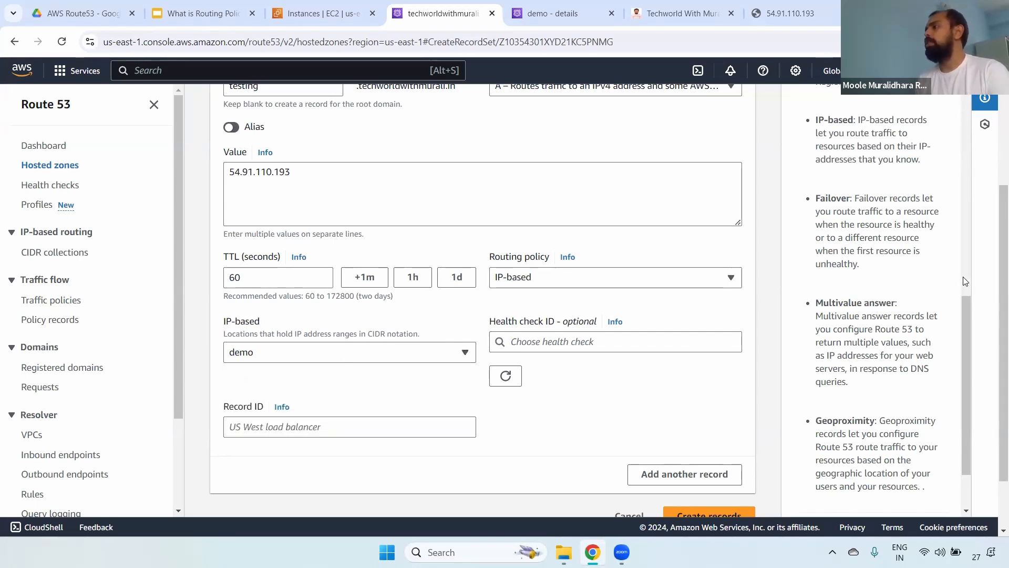
Switch the record's routing policy to Geoproximity and read the description of that policy
{"action": "left_click_drag", "start_coordinate": [968, 315], "coordinate": [970, 349]}
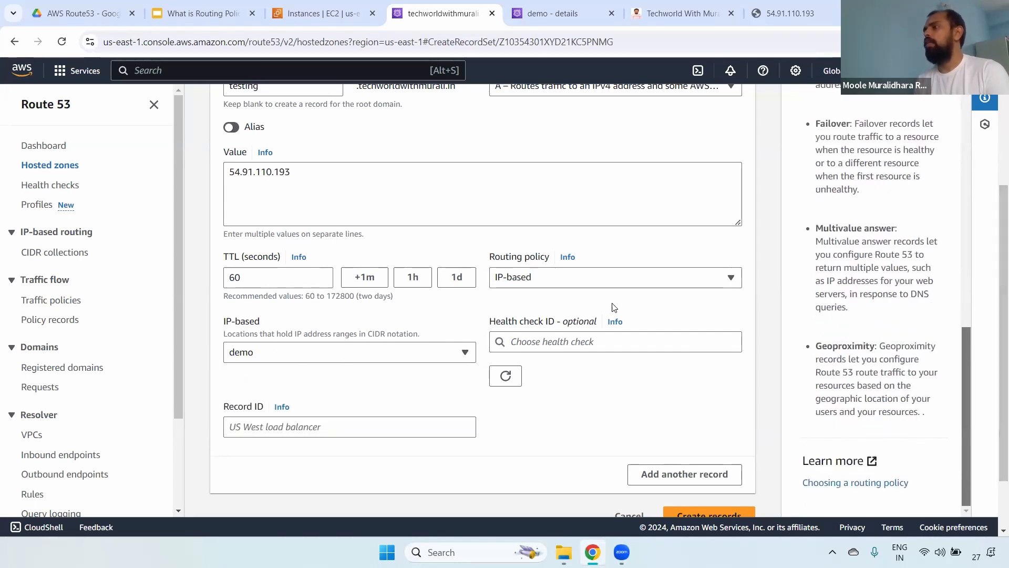
{"action": "left_click", "coordinate": [586, 283]}
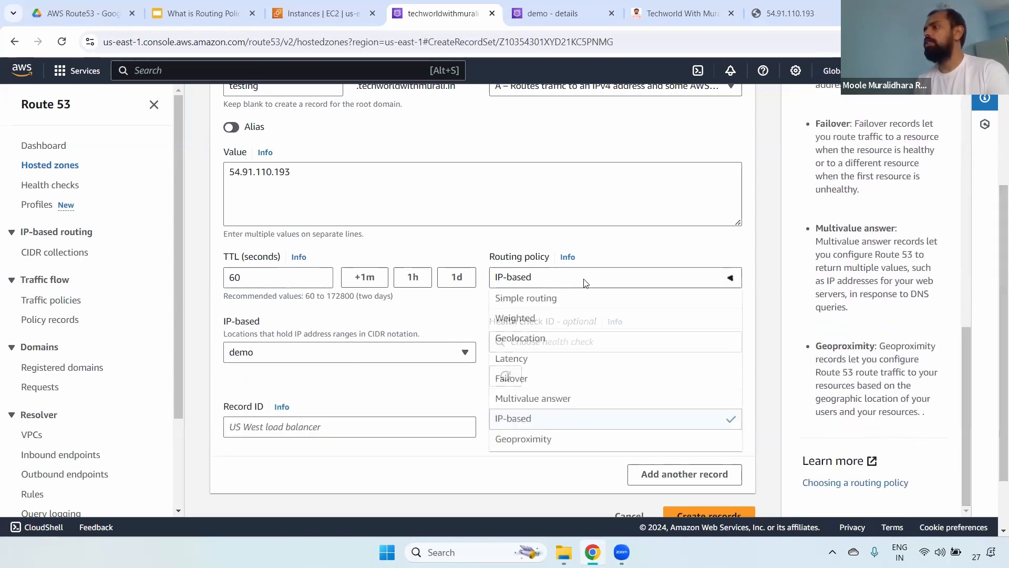
{"action": "left_click", "coordinate": [606, 447]}
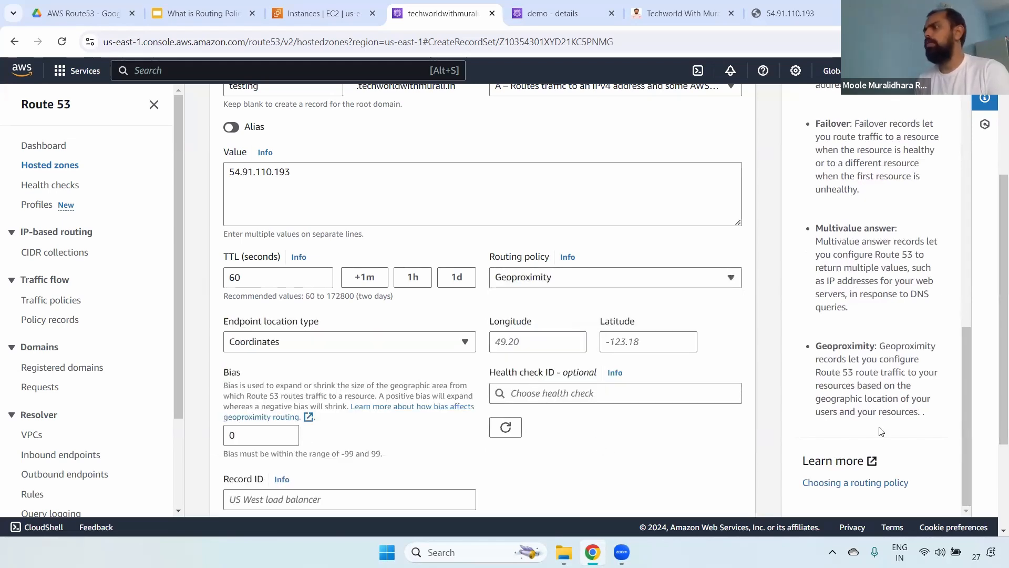
{"action": "left_click_drag", "start_coordinate": [886, 344], "coordinate": [934, 414]}
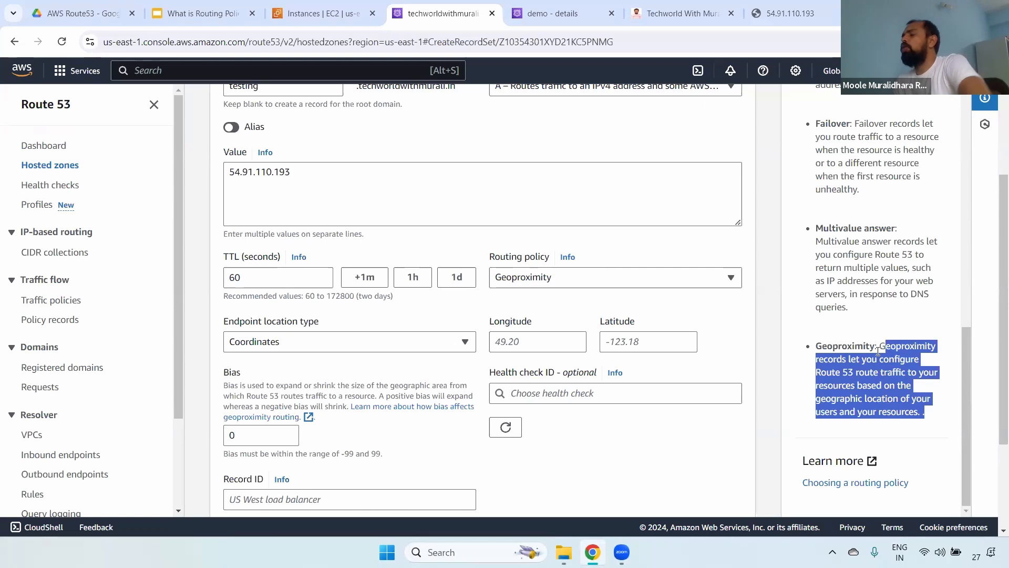
Set the geoproximity endpoint location type to AWS Region, review the endpoint locations offered, and return to the start of the routing policy help
{"action": "left_click", "coordinate": [289, 342]}
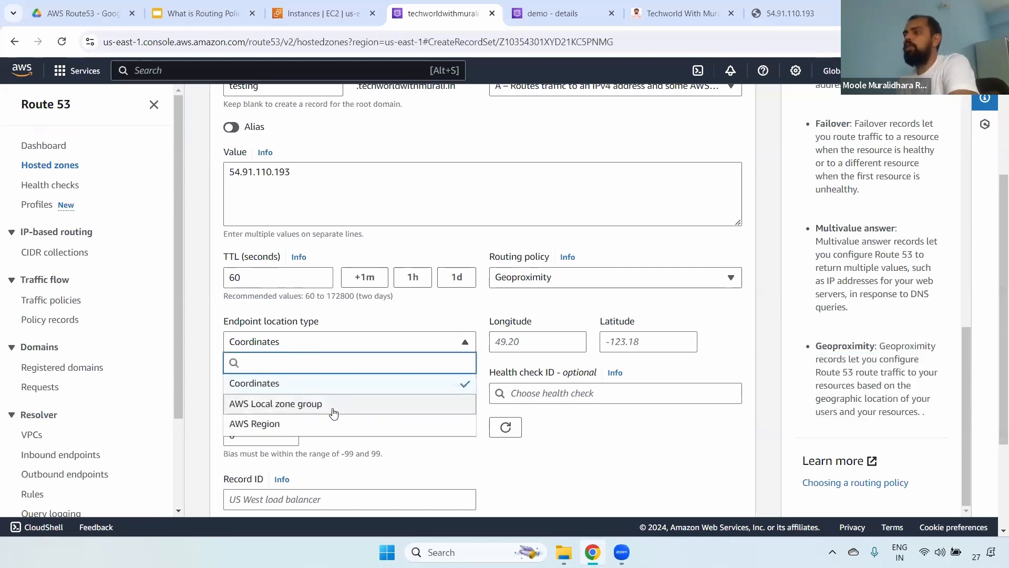
{"action": "left_click", "coordinate": [300, 424]}
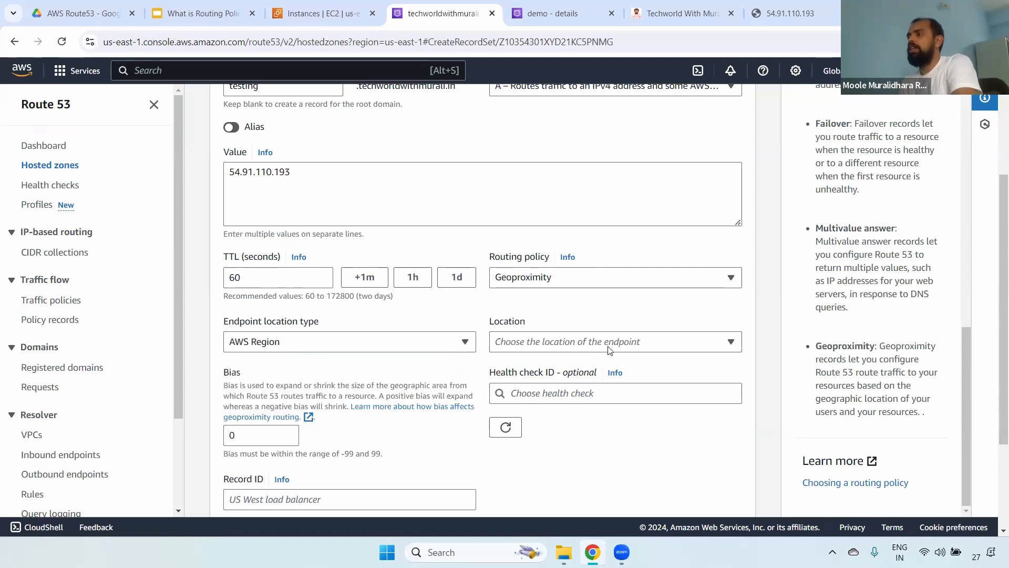
{"action": "left_click", "coordinate": [587, 342]}
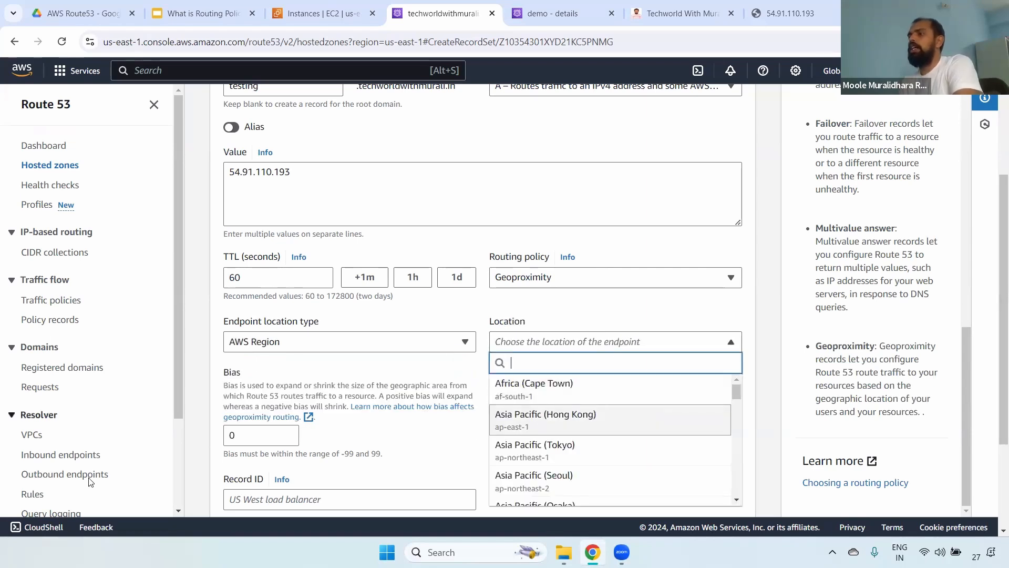
{"action": "left_click", "coordinate": [350, 347]}
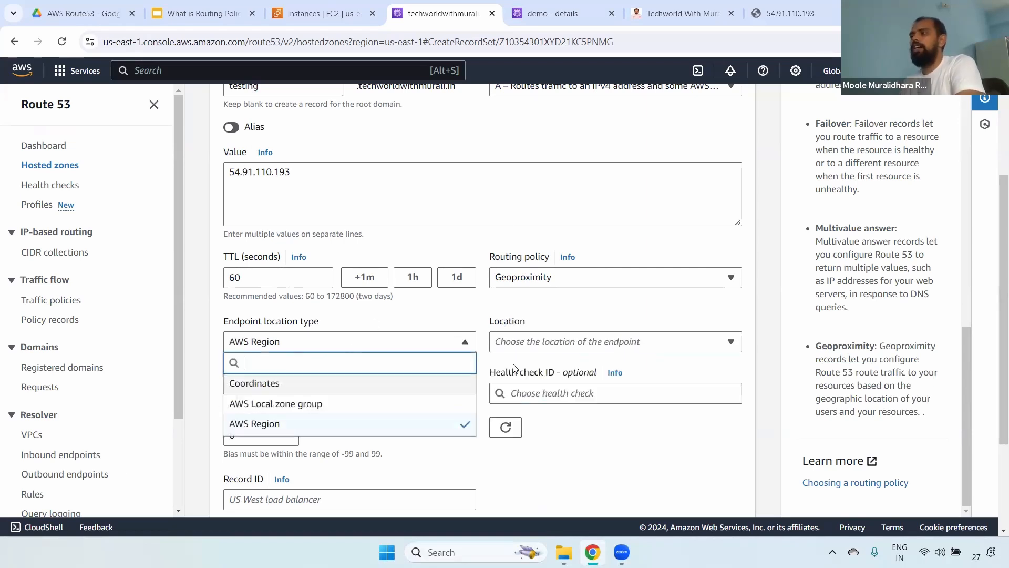
{"action": "left_click", "coordinate": [536, 279]}
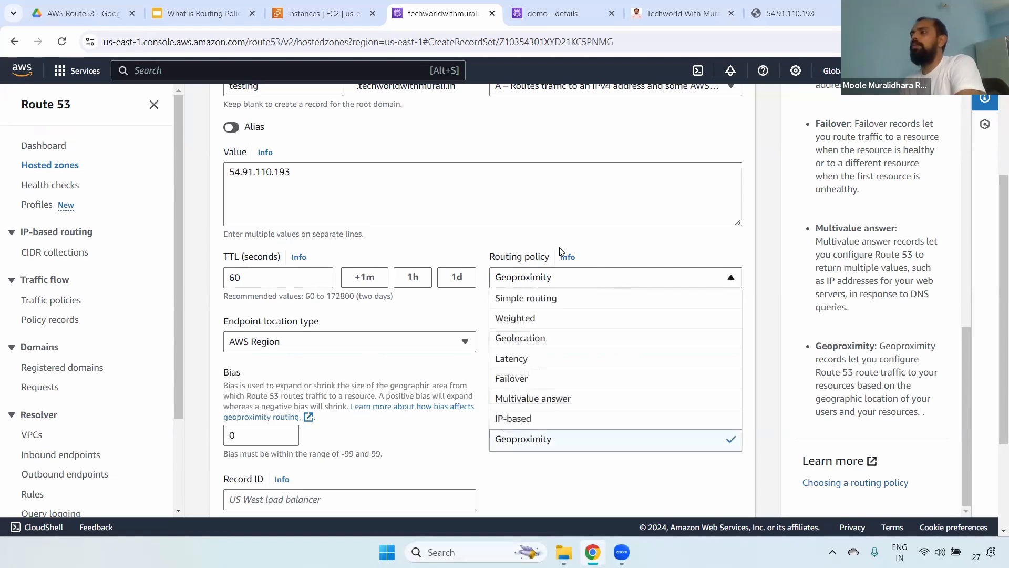
{"action": "left_click", "coordinate": [568, 259]}
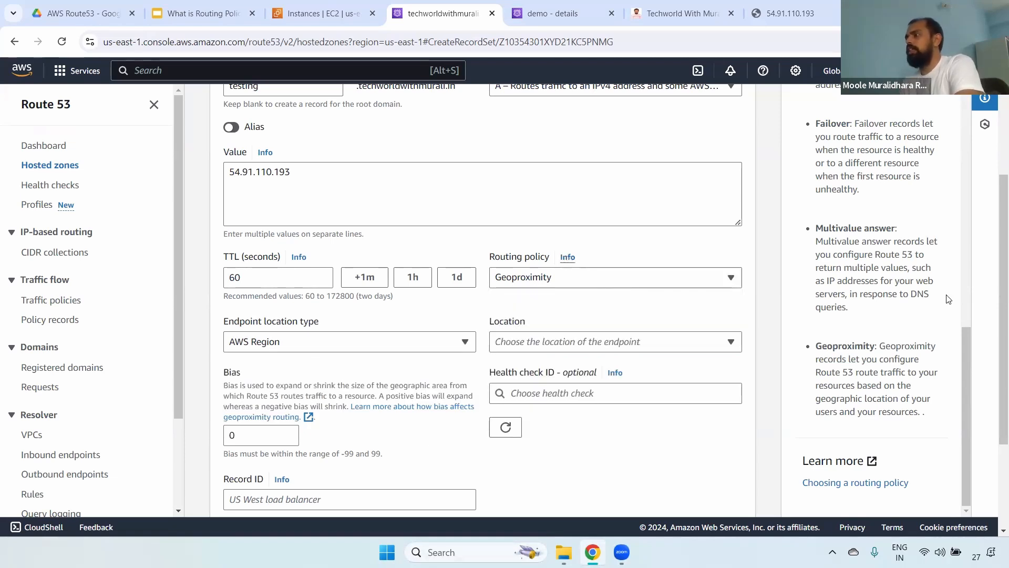
{"action": "left_click_drag", "start_coordinate": [967, 339], "coordinate": [964, 149]}
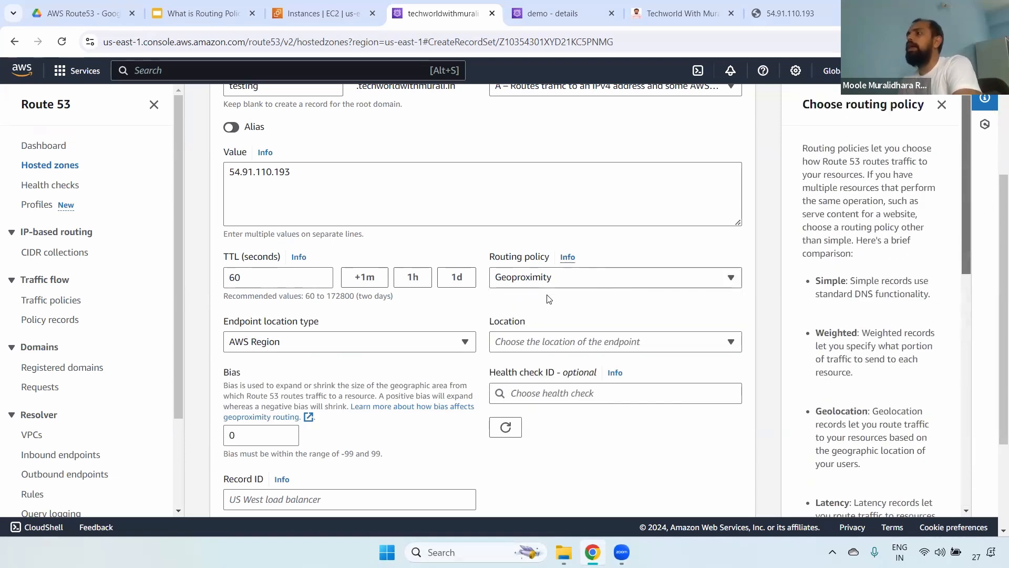
Switch the routing policy to Geolocation and on to Latency, and review the regions offered for a latency record
{"action": "left_click", "coordinate": [562, 277]}
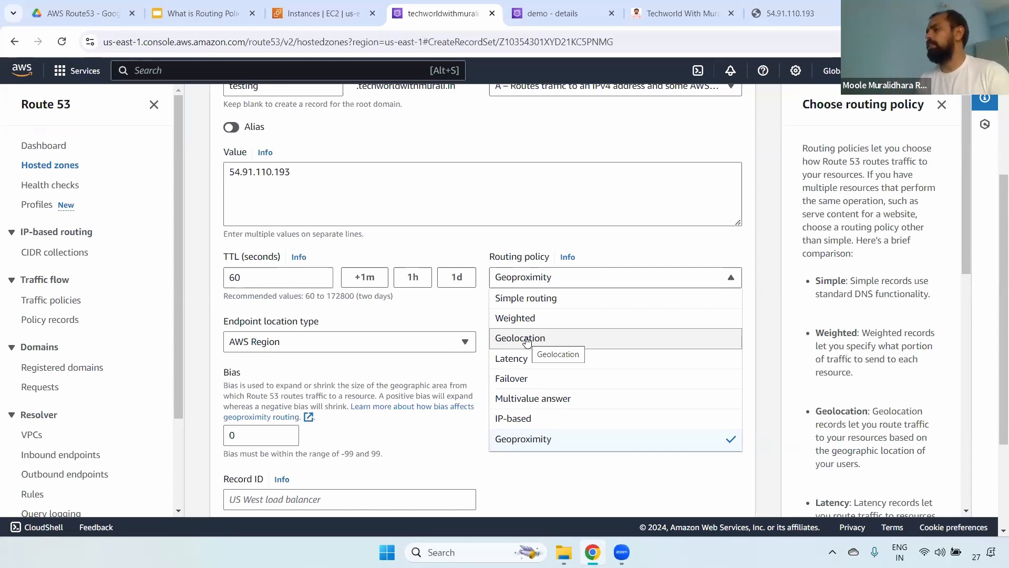
{"action": "left_click", "coordinate": [526, 338]}
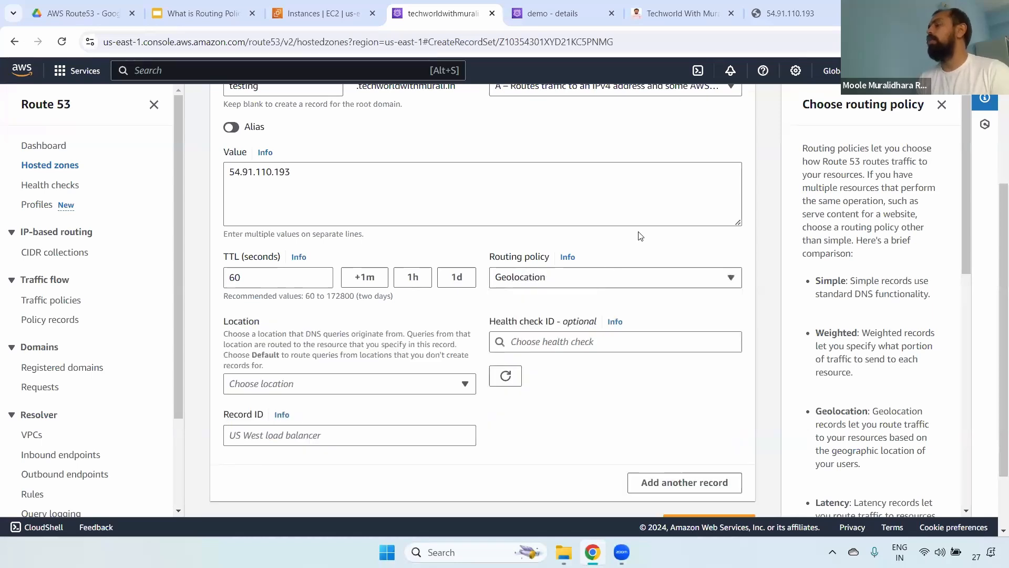
{"action": "left_click", "coordinate": [594, 277]}
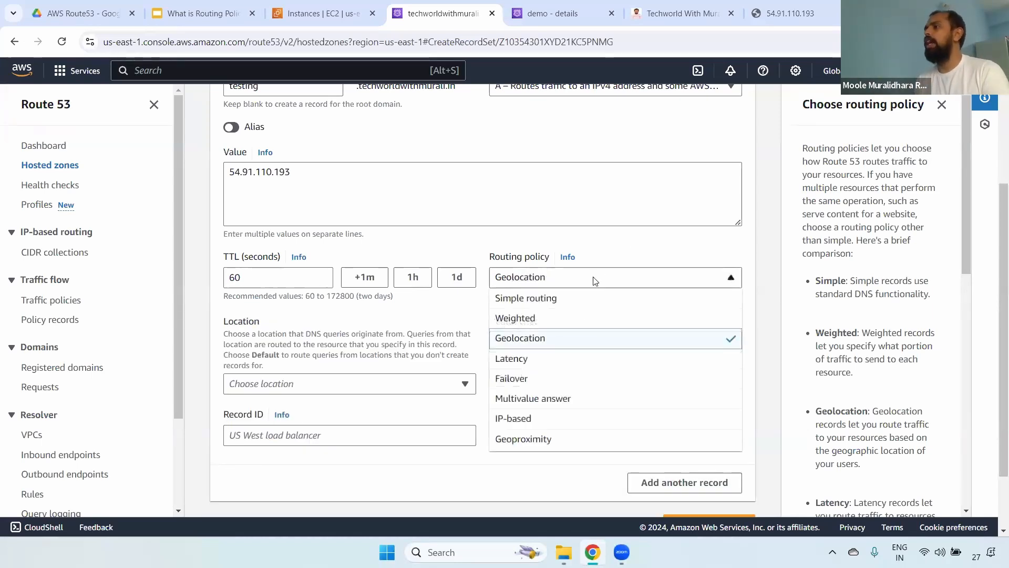
{"action": "left_click", "coordinate": [536, 357]}
{"action": "left_click", "coordinate": [318, 381]}
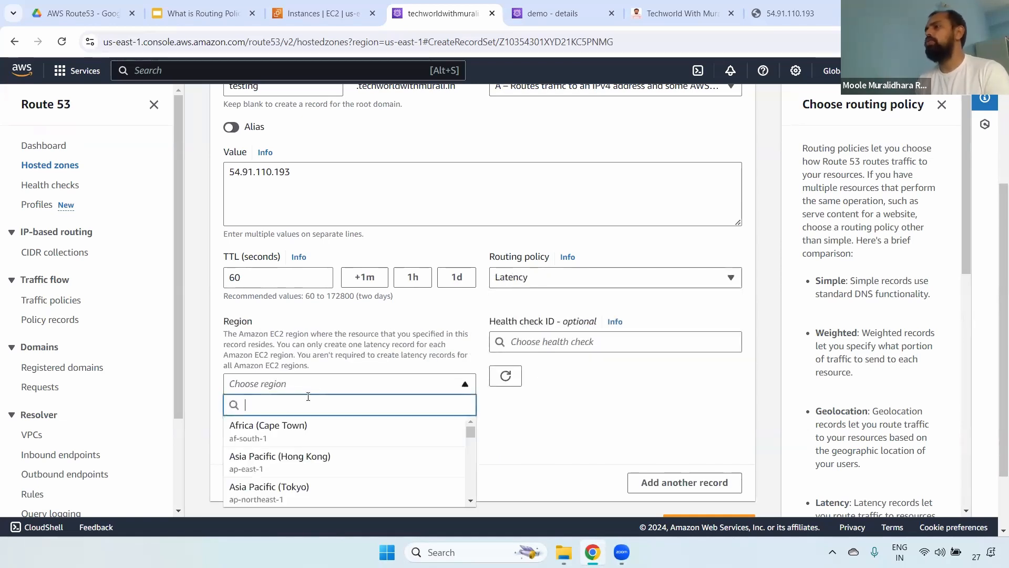
{"action": "left_click", "coordinate": [654, 368]}
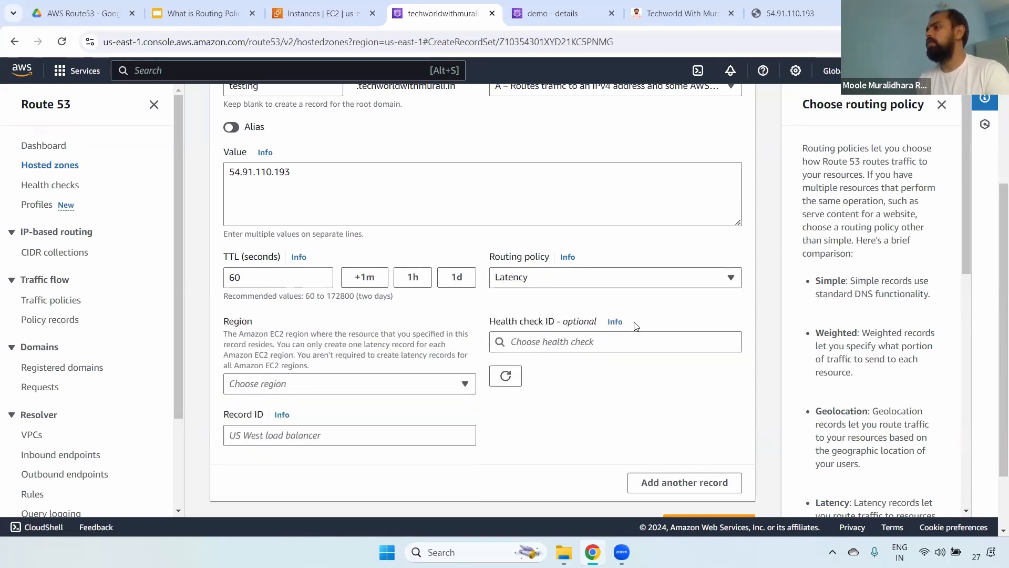
Switch the routing policy to Failover and review the failover record types offered
{"action": "left_click", "coordinate": [624, 278]}
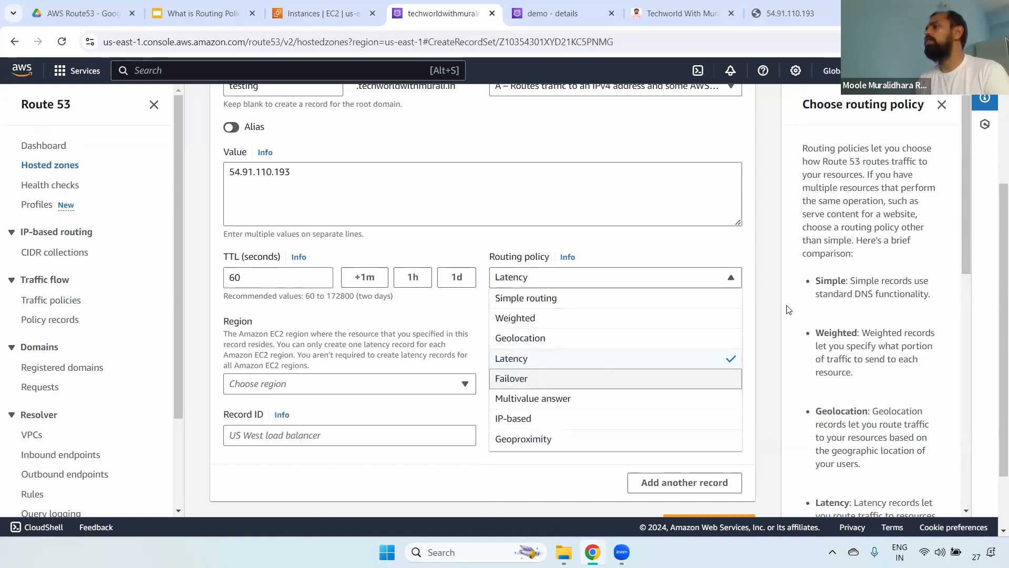
{"action": "left_click", "coordinate": [517, 382]}
{"action": "left_click", "coordinate": [336, 385]}
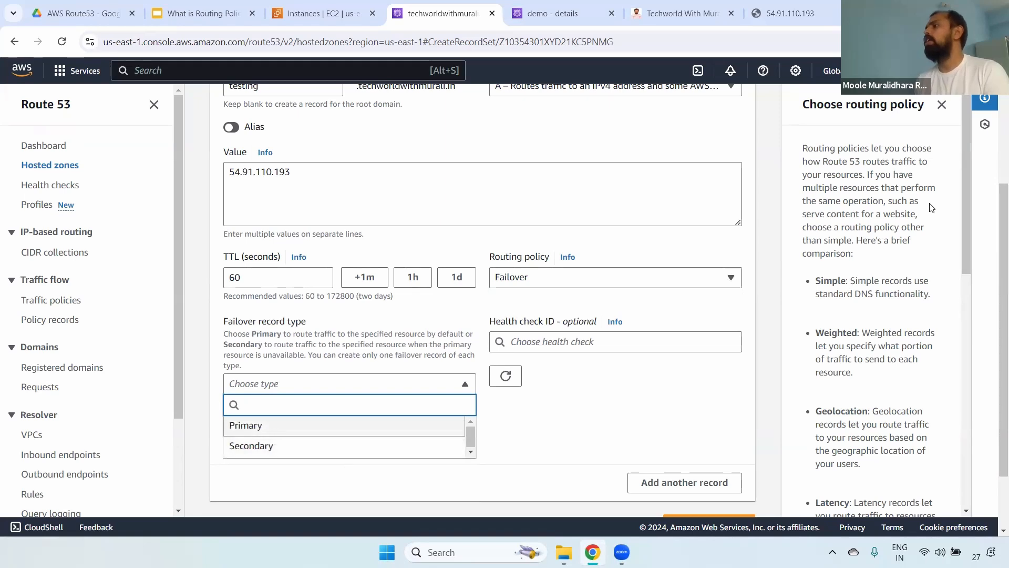
Set the record's routing policy to Simple routing
{"action": "left_click", "coordinate": [631, 274]}
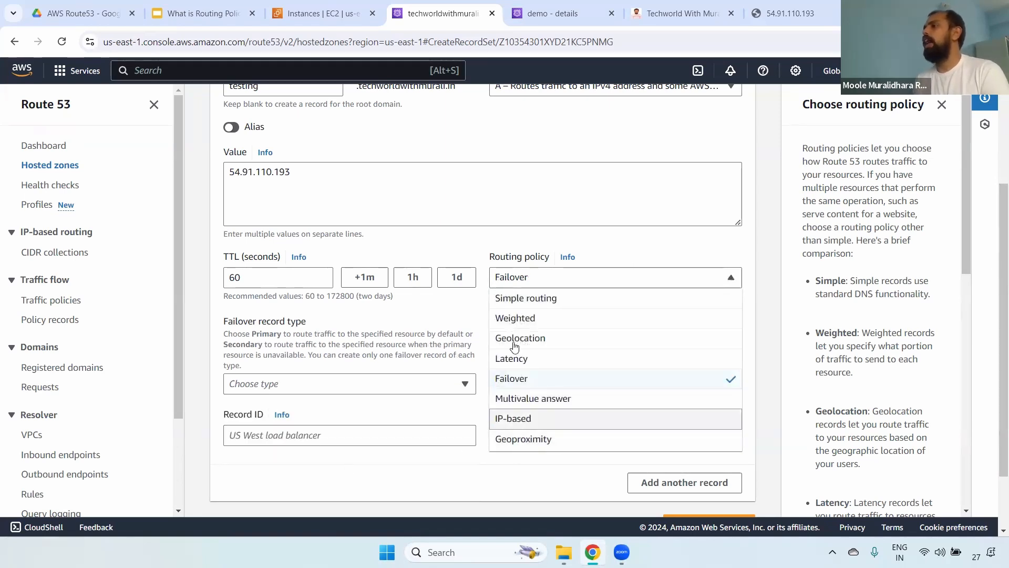
{"action": "left_click", "coordinate": [519, 300]}
{"action": "scroll", "coordinate": [604, 300], "scroll_direction": "up", "scroll_amount": 3}
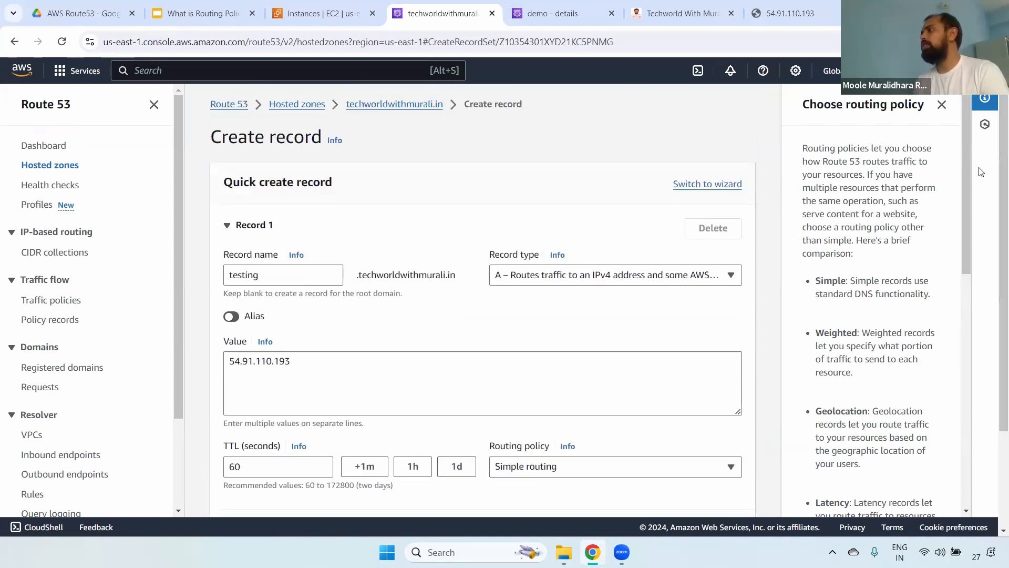
Review the record form's value, the list of available routing policies and the help comparing them
{"action": "scroll", "coordinate": [894, 263], "scroll_direction": "down", "scroll_amount": 3}
{"action": "scroll", "coordinate": [578, 337], "scroll_direction": "down", "scroll_amount": 3}
{"action": "left_click", "coordinate": [563, 342]}
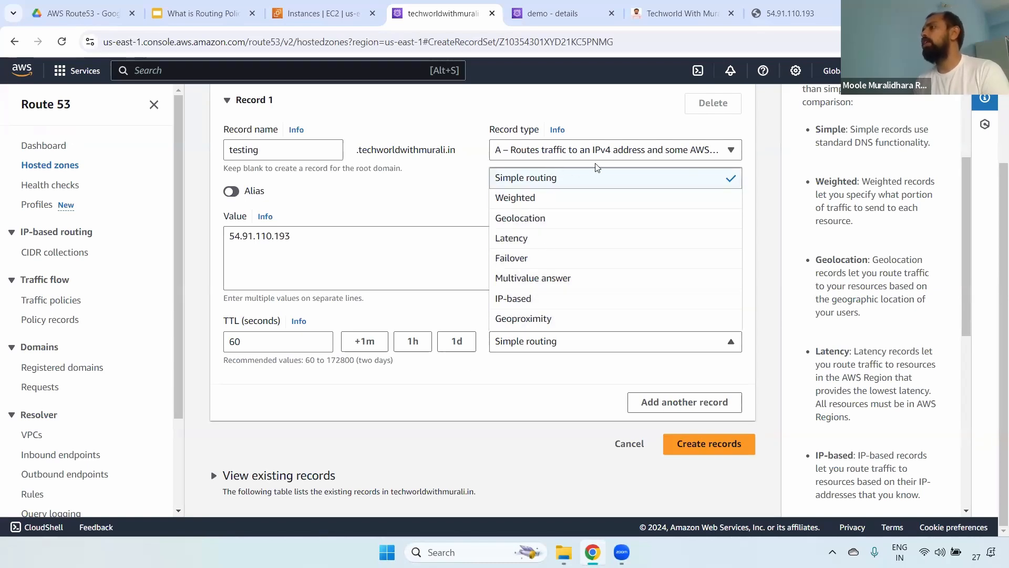
{"action": "left_click", "coordinate": [632, 116]}
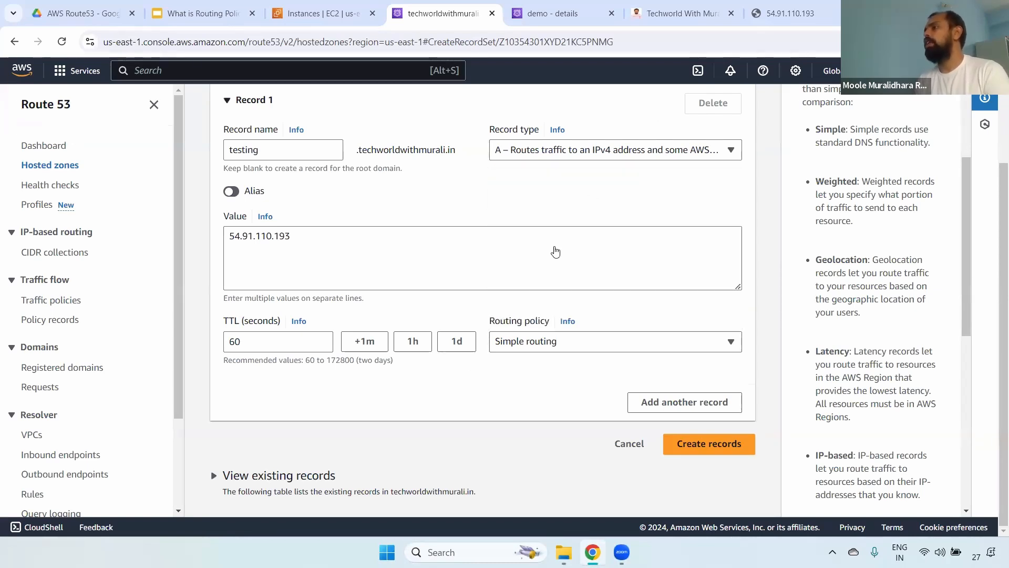
{"action": "left_click", "coordinate": [232, 229]}
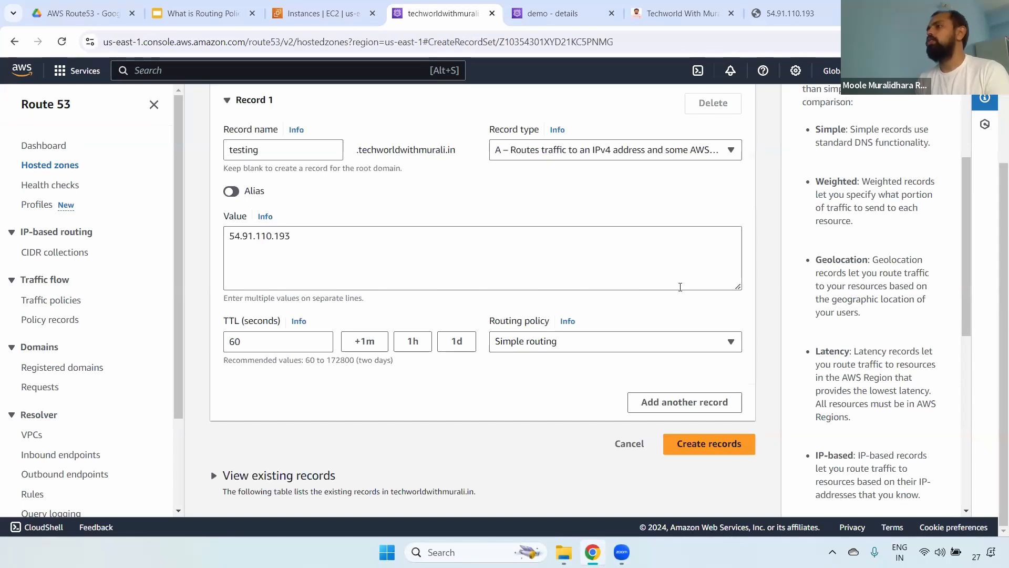
{"action": "left_click", "coordinate": [574, 339]}
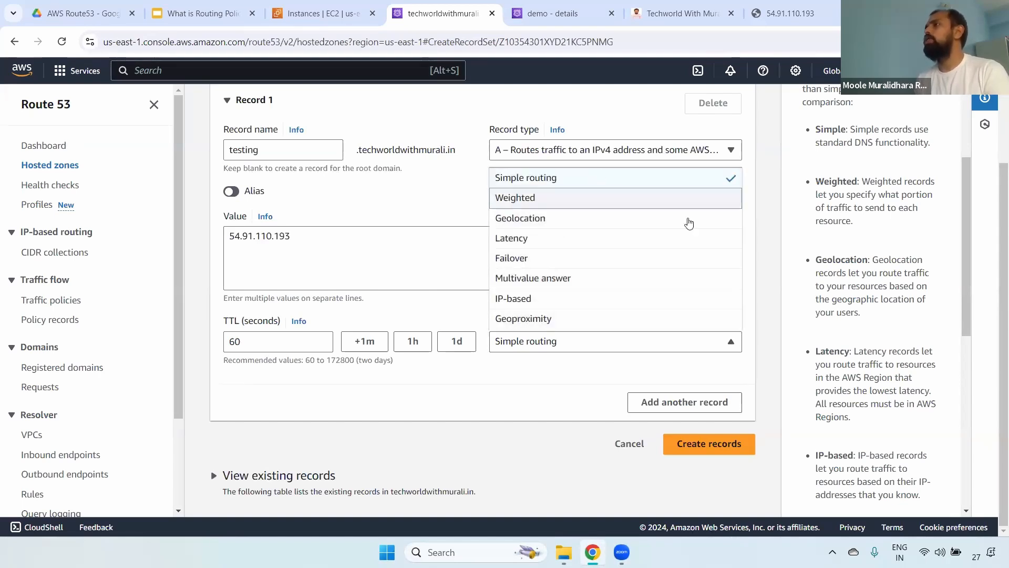
{"action": "left_click_drag", "start_coordinate": [966, 217], "coordinate": [968, 150]}
{"action": "left_click_drag", "start_coordinate": [1001, 213], "coordinate": [995, 105]}
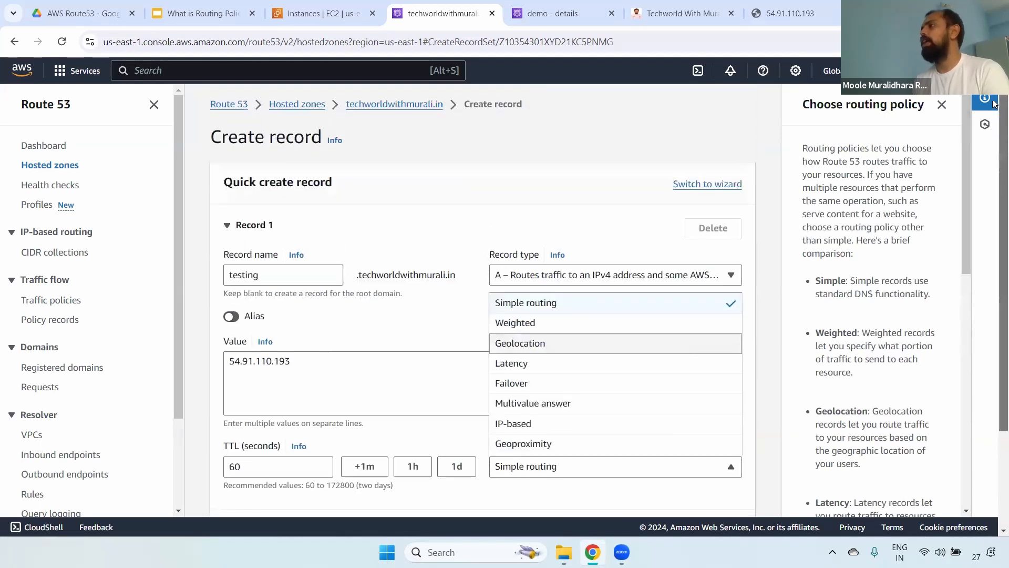
{"action": "left_click", "coordinate": [516, 154]}
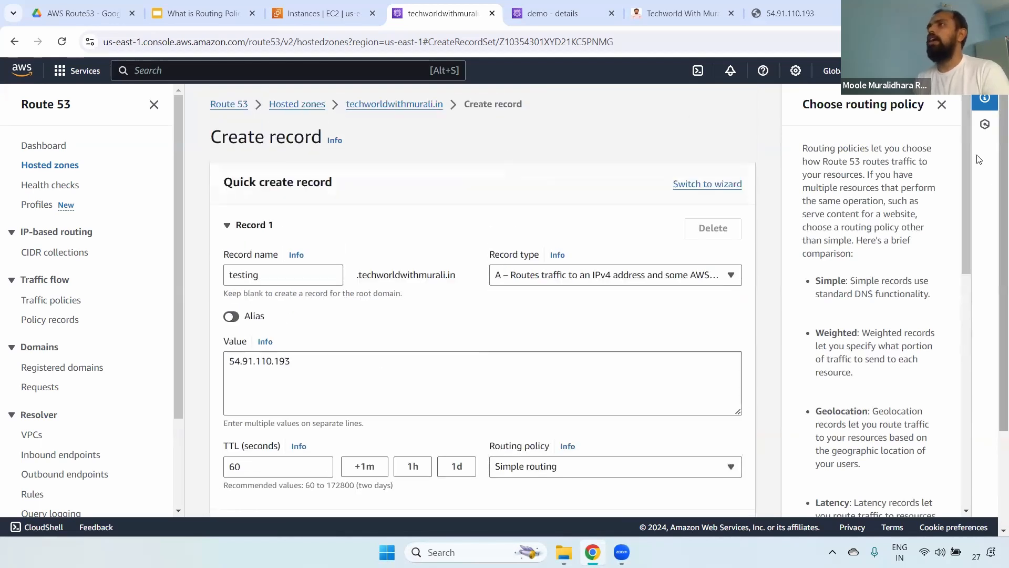
Switch to the routing policy presentation in Google Slides and show its DEMO slide
{"action": "left_click", "coordinate": [211, 11]}
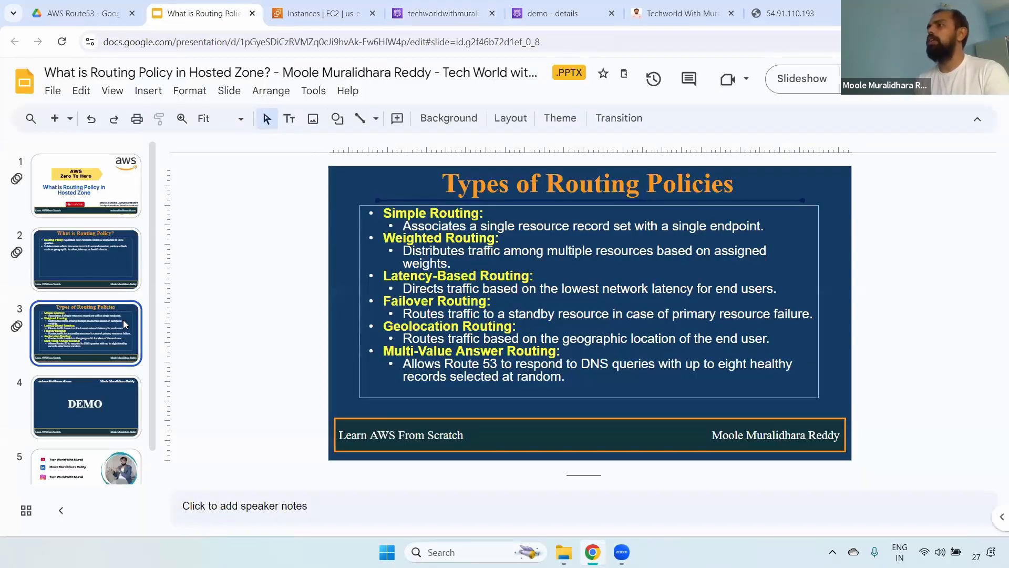
{"action": "left_click", "coordinate": [105, 392]}
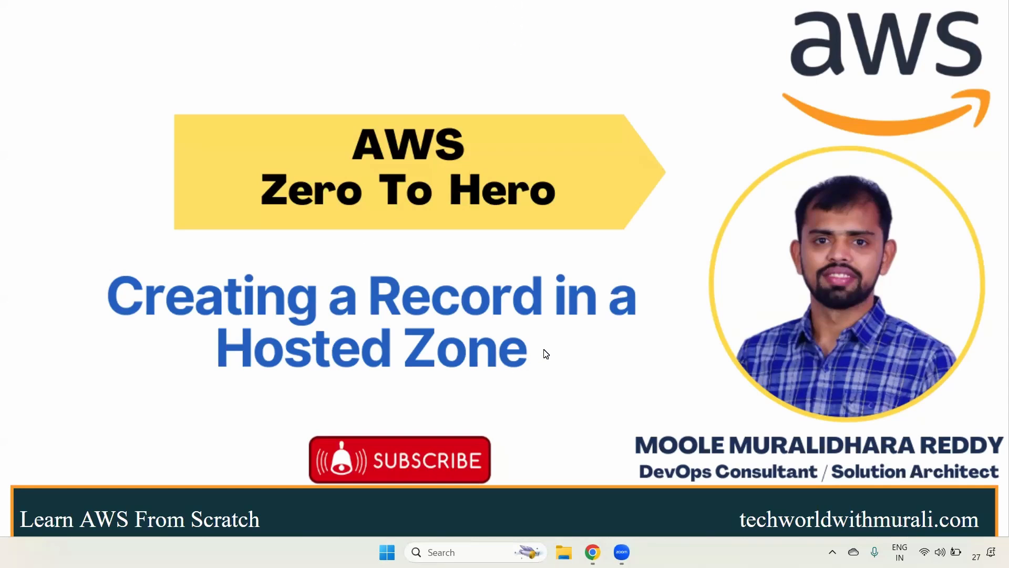
Advance the record creation slideshow to its DEMO slide, exit the slideshow, and switch to the Route 53 hosted zones list
{"action": "left_click", "coordinate": [608, 389]}
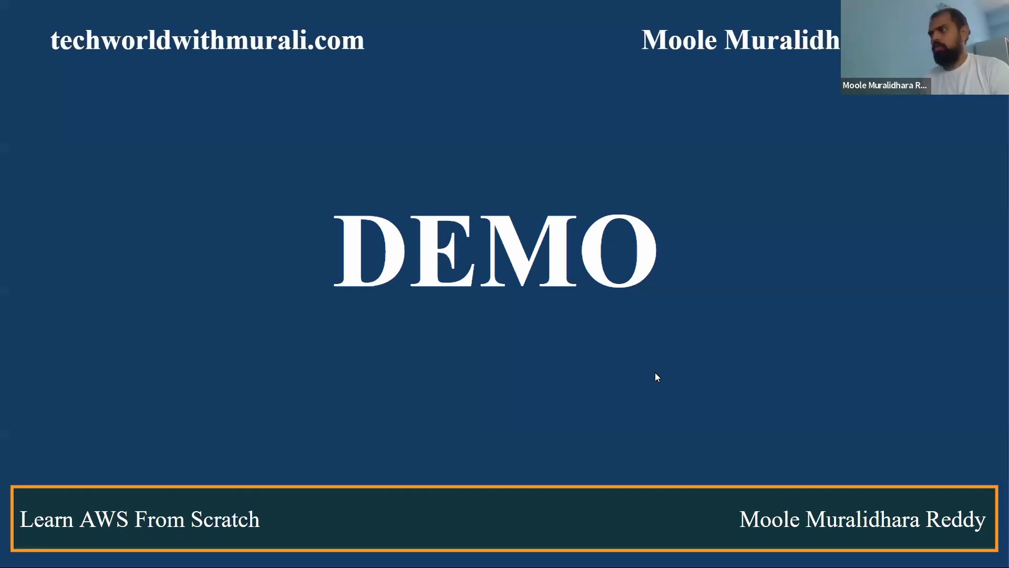
{"action": "key", "text": "Escape"}
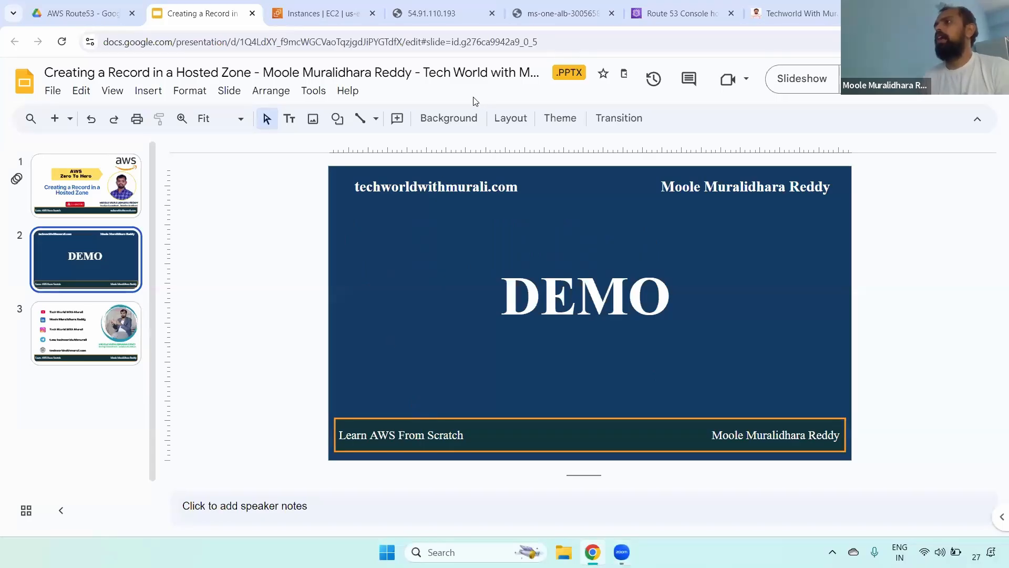
{"action": "left_click", "coordinate": [643, 6]}
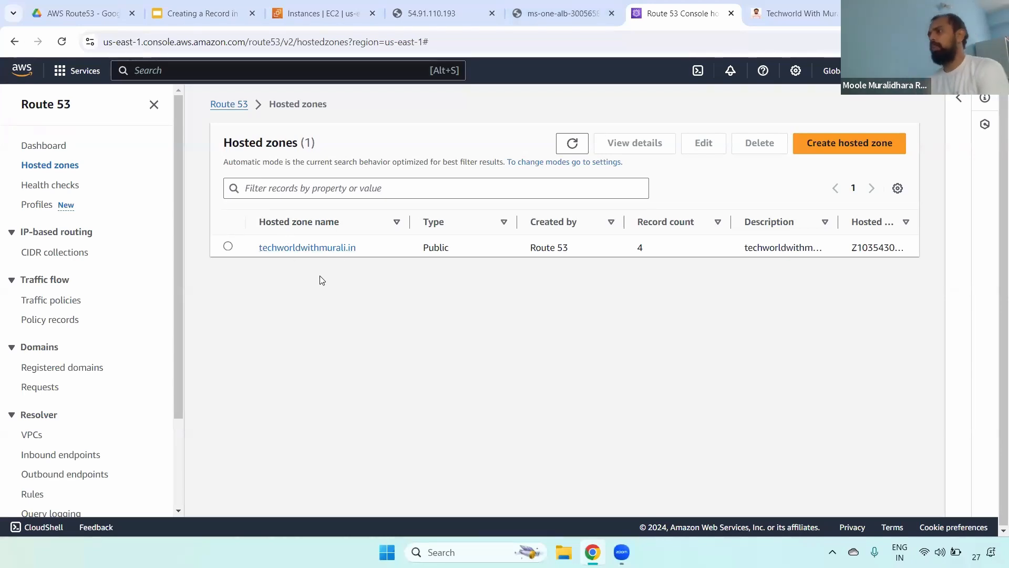
Open the techworldwithmurali.in hosted zone and examine its NS and SOA records
{"action": "left_click", "coordinate": [315, 248]}
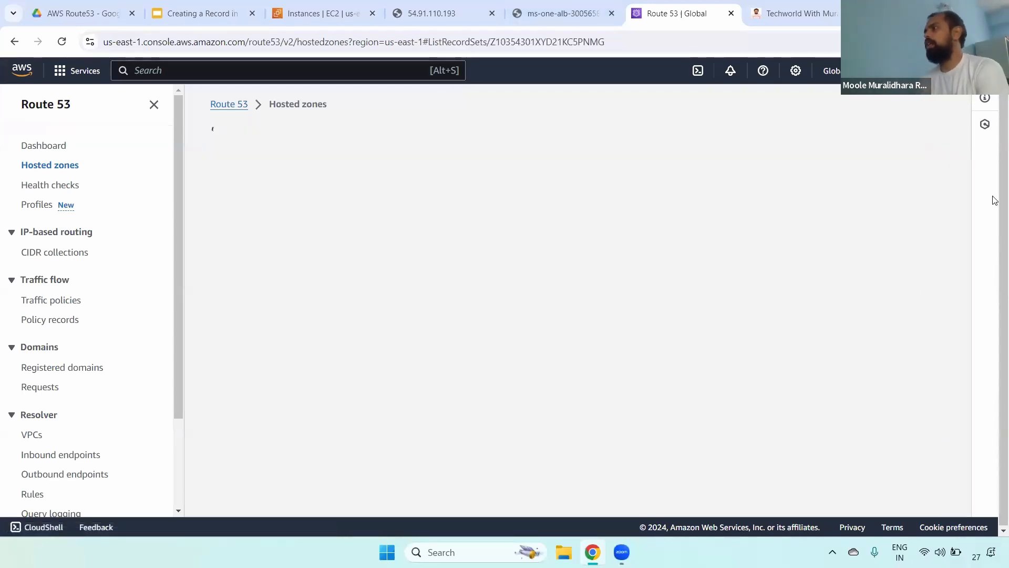
{"action": "scroll", "coordinate": [993, 385], "scroll_direction": "down", "scroll_amount": 1}
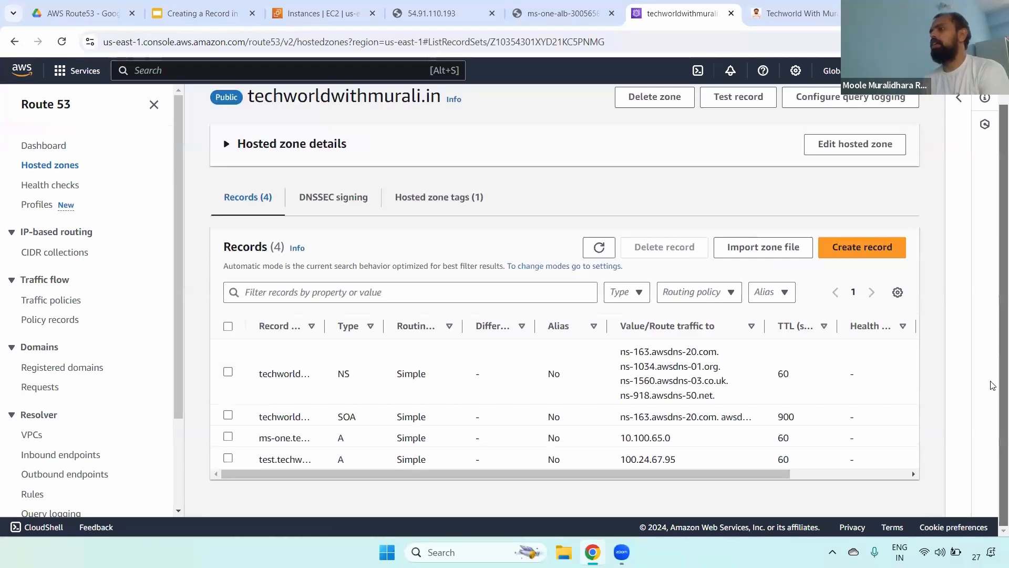
{"action": "double_click", "coordinate": [343, 373]}
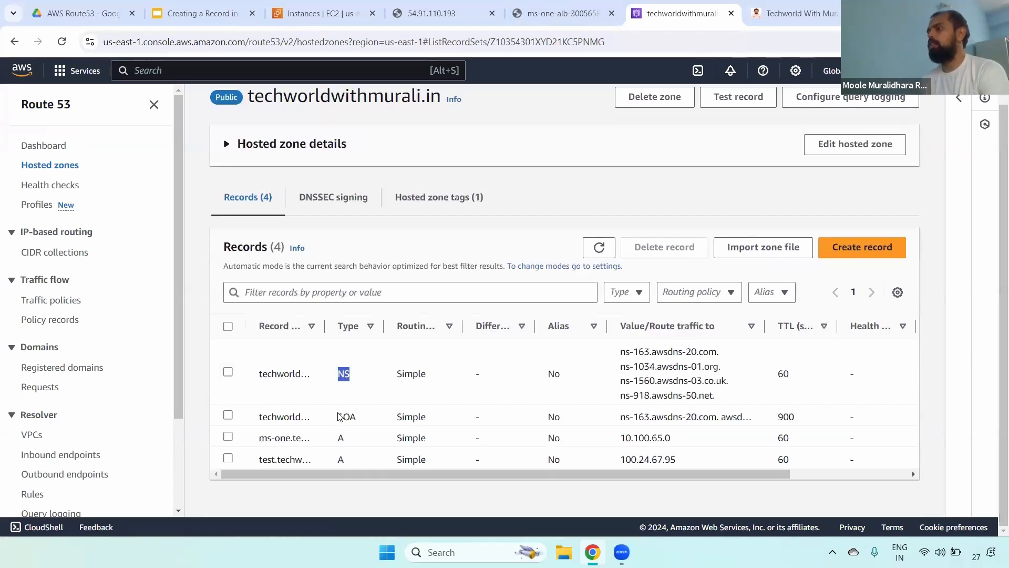
{"action": "left_click", "coordinate": [261, 438]}
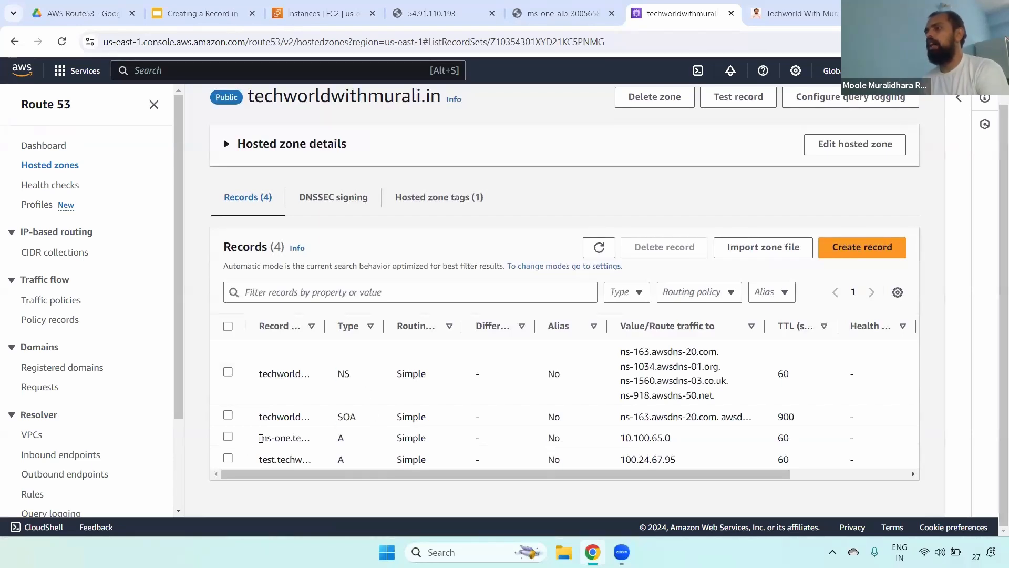
Delete the ms-one and test A records from the zone, and dismiss the details pane and notification
{"action": "left_click", "coordinate": [228, 437]}
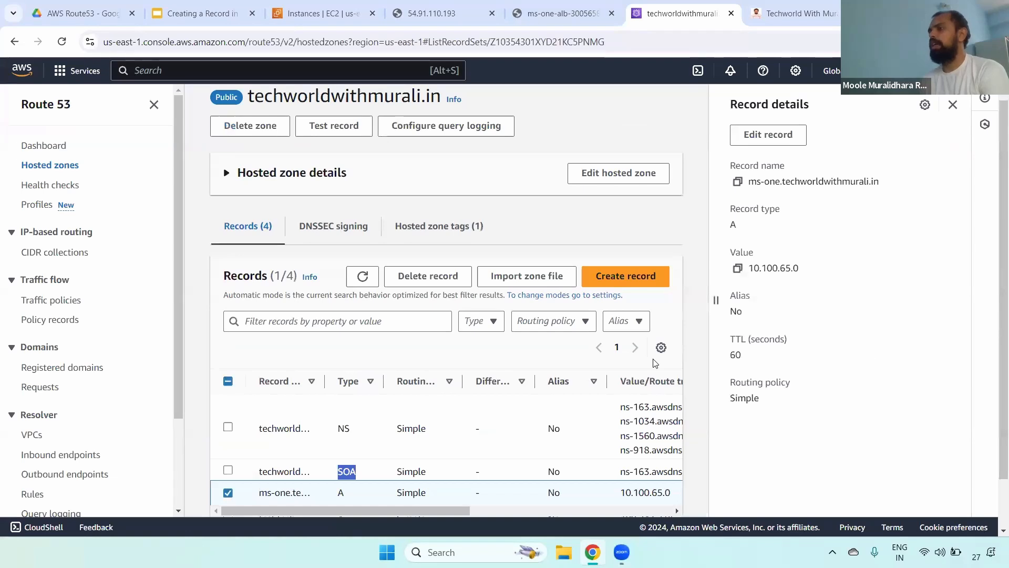
{"action": "scroll", "coordinate": [315, 421], "scroll_direction": "down", "scroll_amount": 2}
{"action": "left_click", "coordinate": [228, 458]}
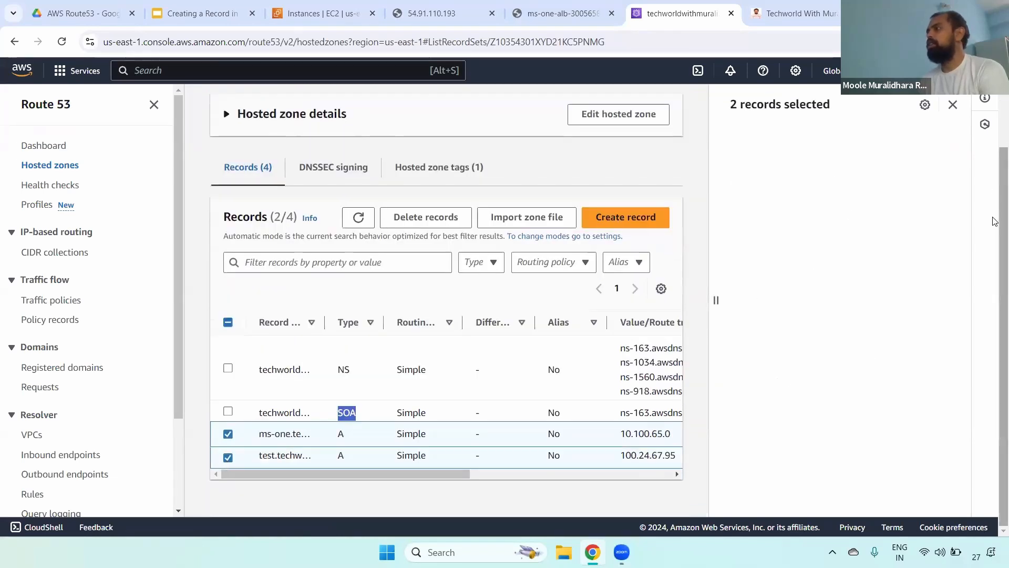
{"action": "scroll", "coordinate": [996, 147], "scroll_direction": "up", "scroll_amount": 2}
{"action": "left_click", "coordinate": [445, 318]}
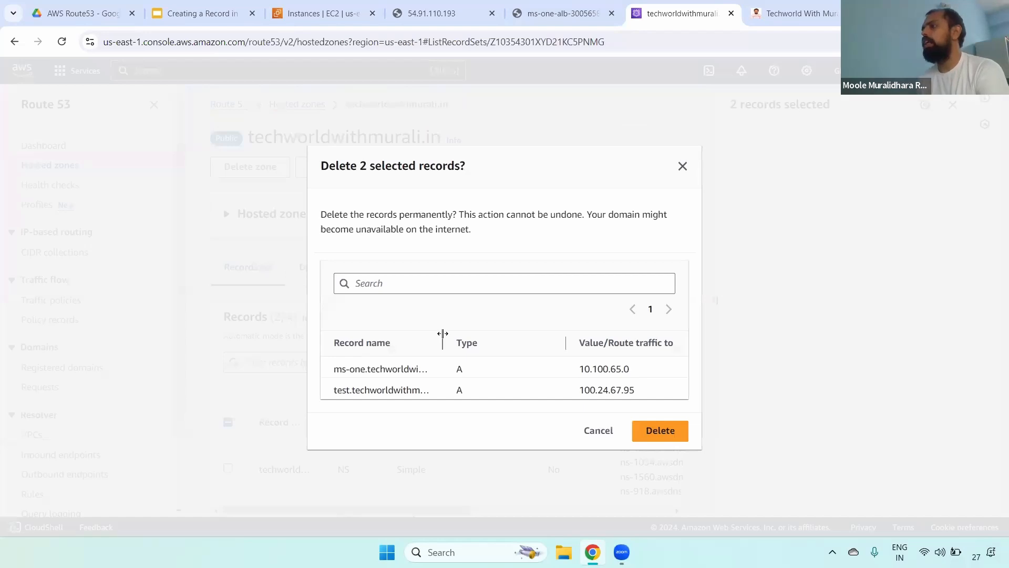
{"action": "mouse_move", "coordinate": [443, 342]}
{"action": "left_mouse_down"}
{"action": "mouse_move", "coordinate": [541, 342]}
{"action": "mouse_move", "coordinate": [462, 344]}
{"action": "left_mouse_up"}
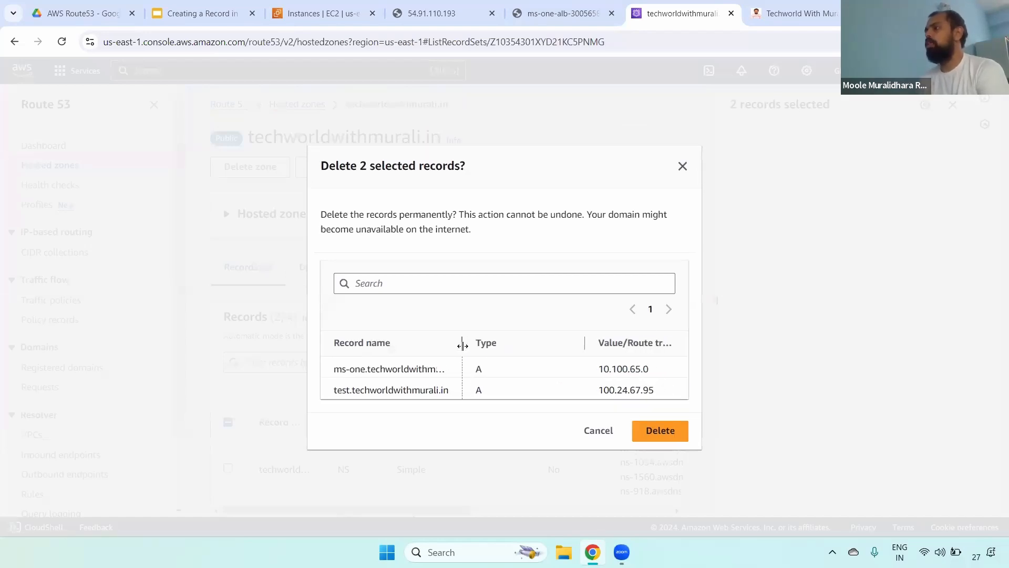
{"action": "left_click", "coordinate": [668, 430]}
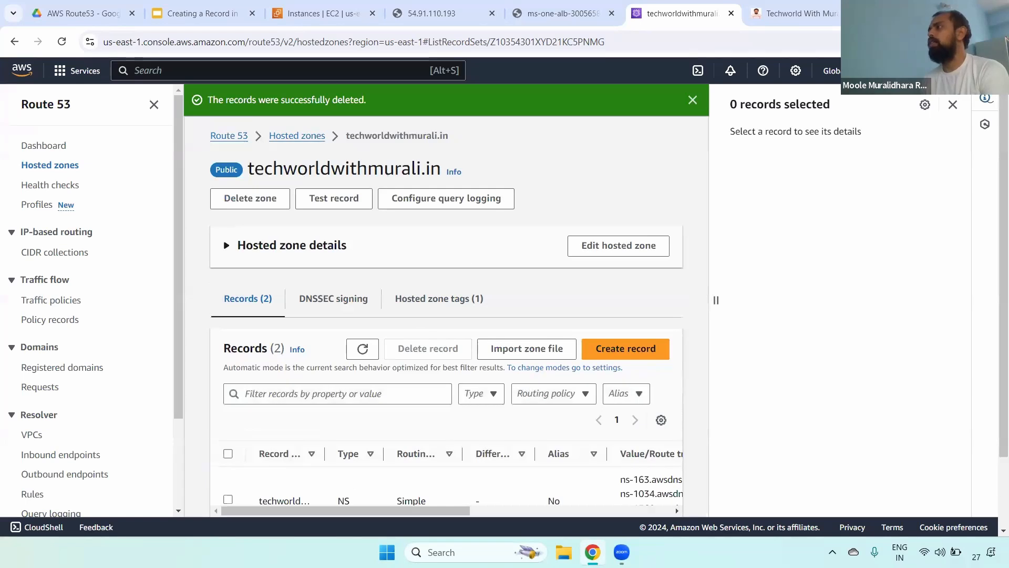
{"action": "left_click", "coordinate": [952, 107]}
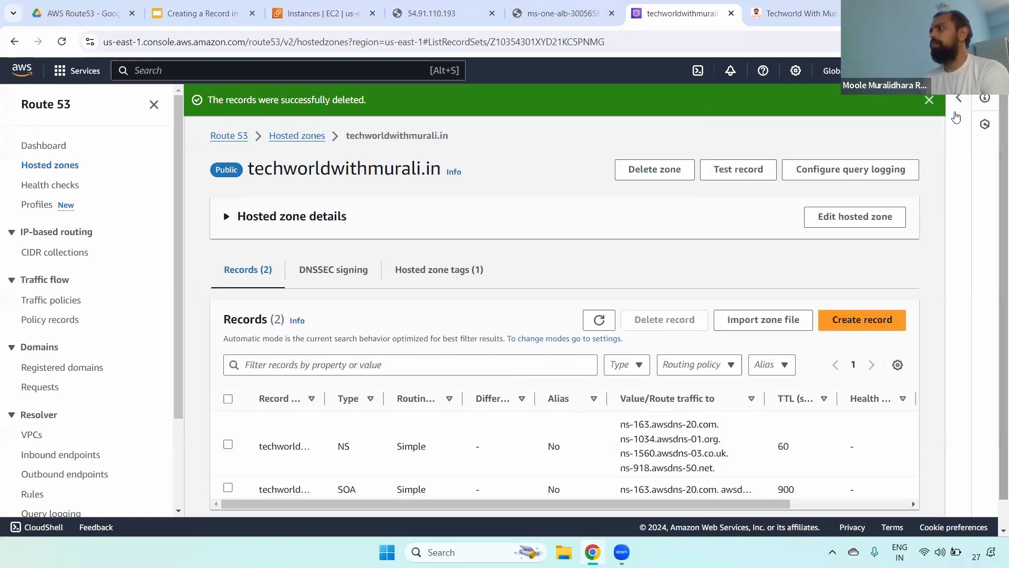
{"action": "left_click", "coordinate": [930, 100]}
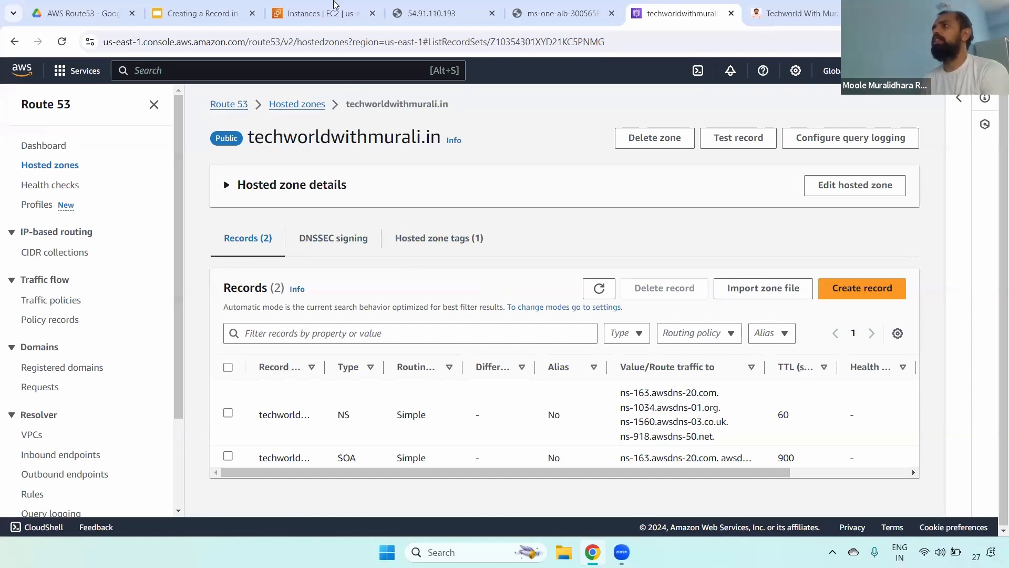
Check the Linux Server instance in EC2 and reload the microservice page at its public IP, 54.91.110.193
{"action": "left_click", "coordinate": [321, 13]}
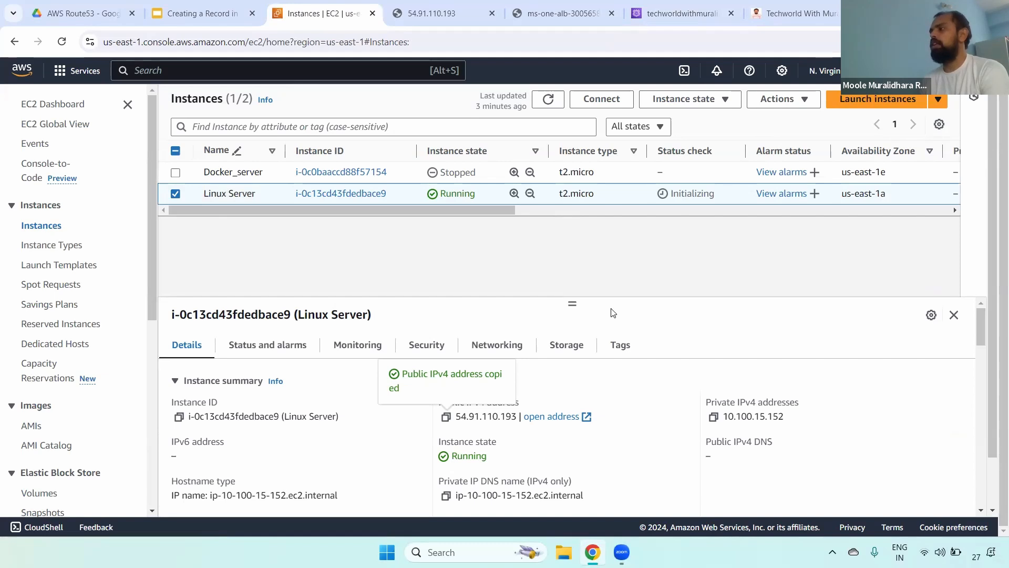
{"action": "left_click", "coordinate": [430, 12]}
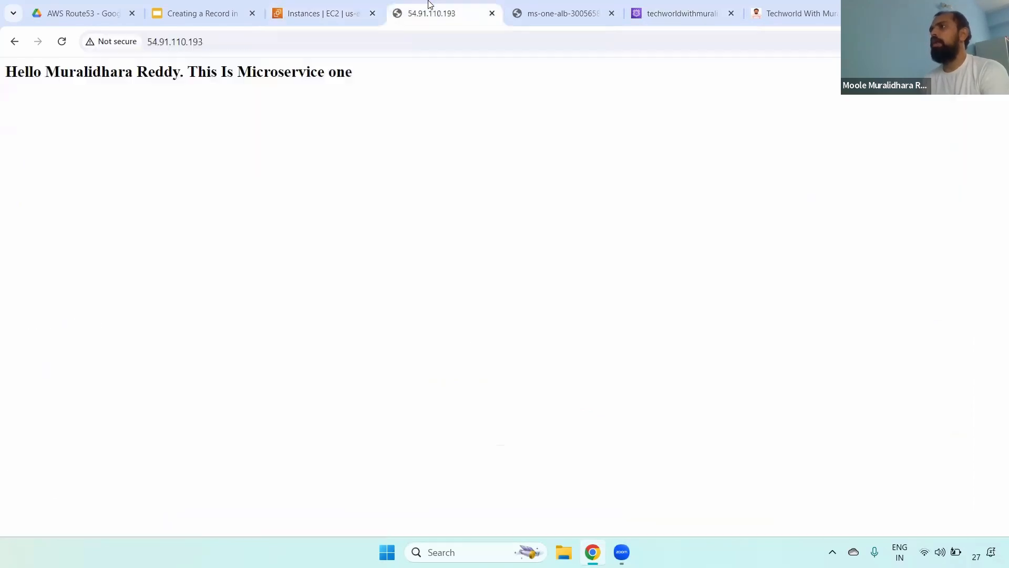
{"action": "left_click", "coordinate": [62, 42]}
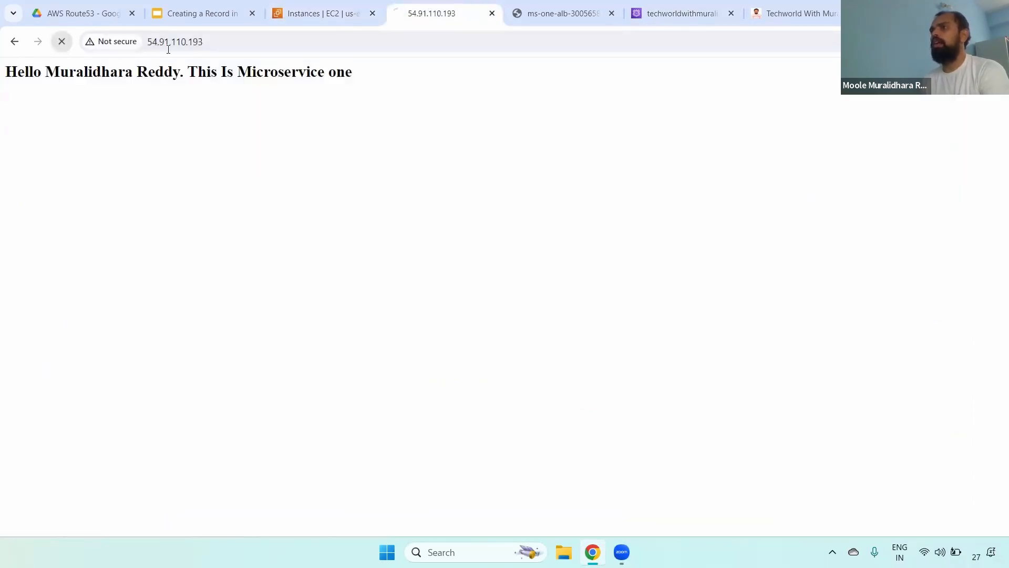
{"action": "left_click", "coordinate": [202, 43]}
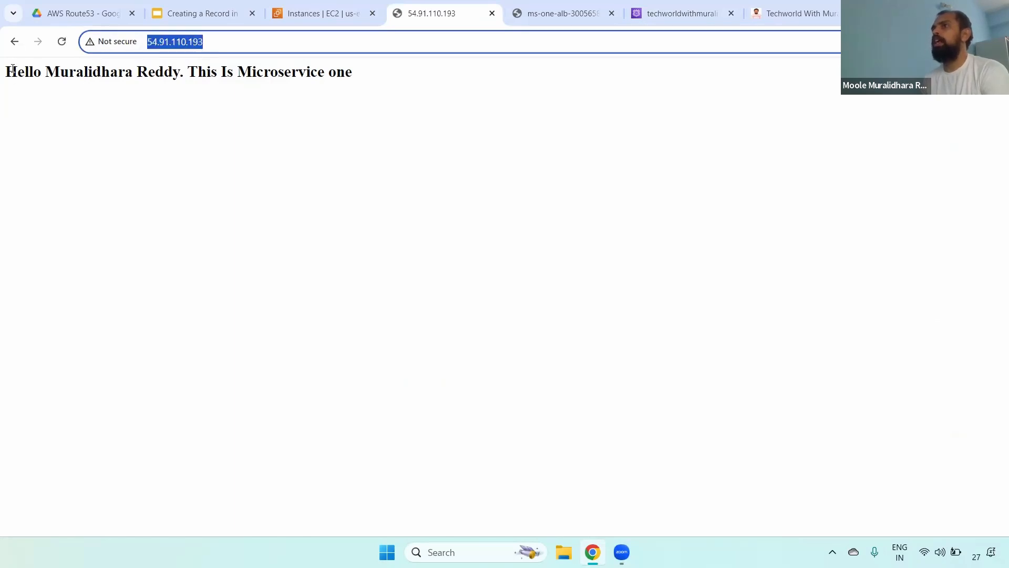
{"action": "left_click_drag", "start_coordinate": [13, 70], "coordinate": [371, 73]}
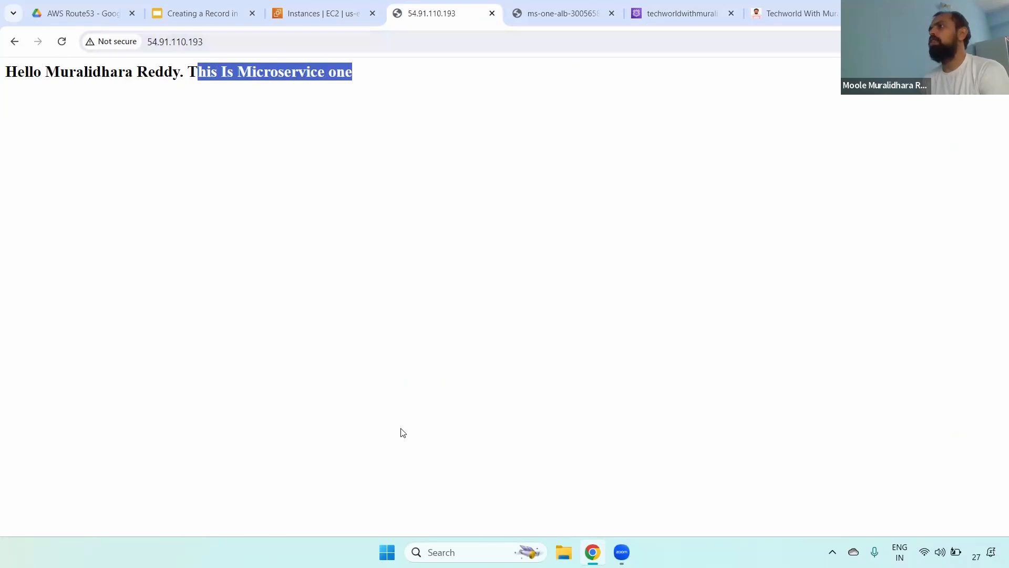
Examine the registered targets and their health status for the ms-one-tg target group in EC2
{"action": "left_click", "coordinate": [294, 4]}
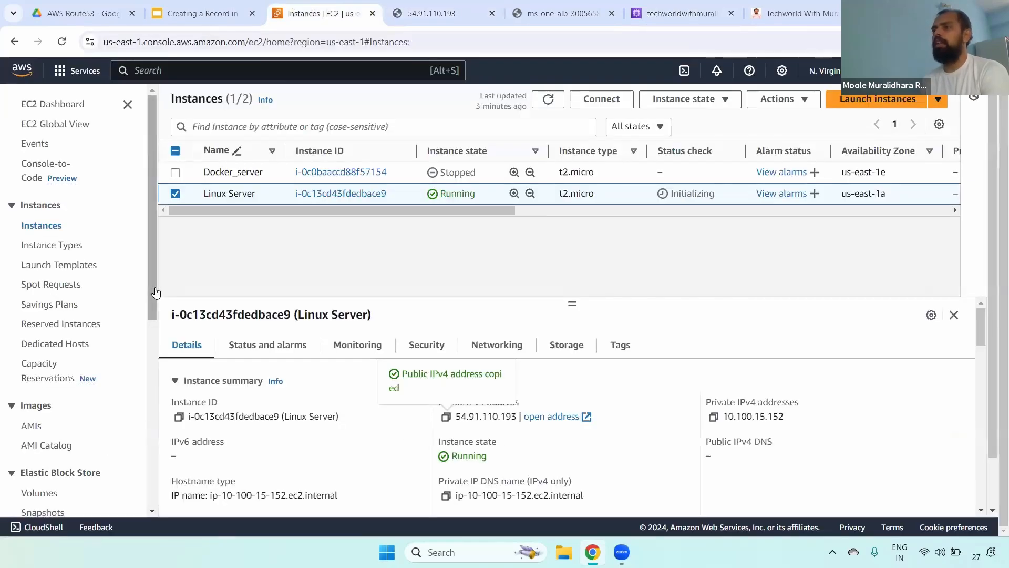
{"action": "left_click_drag", "start_coordinate": [156, 320], "coordinate": [156, 424]}
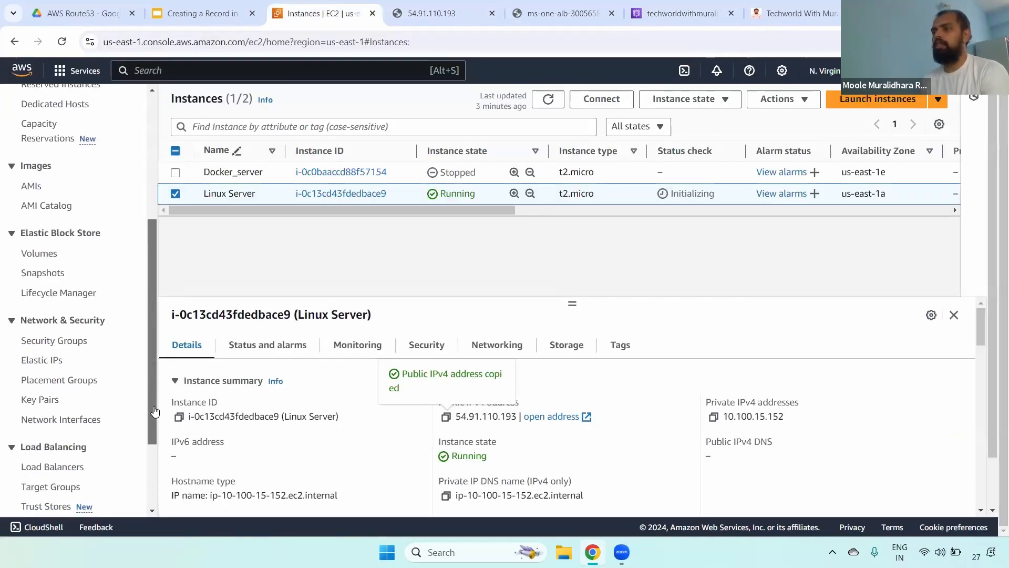
{"action": "left_click", "coordinate": [45, 489]}
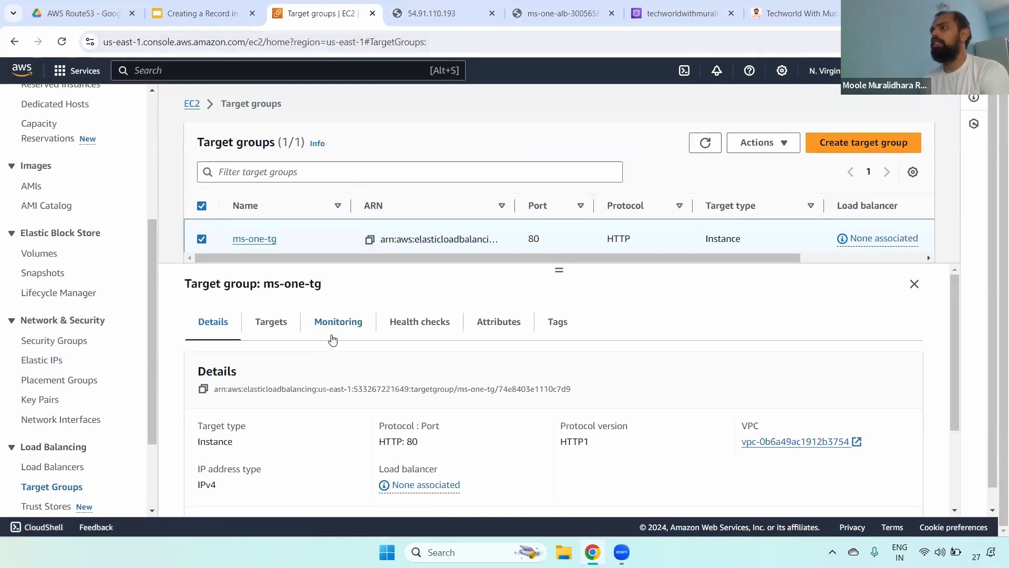
{"action": "left_click", "coordinate": [272, 327]}
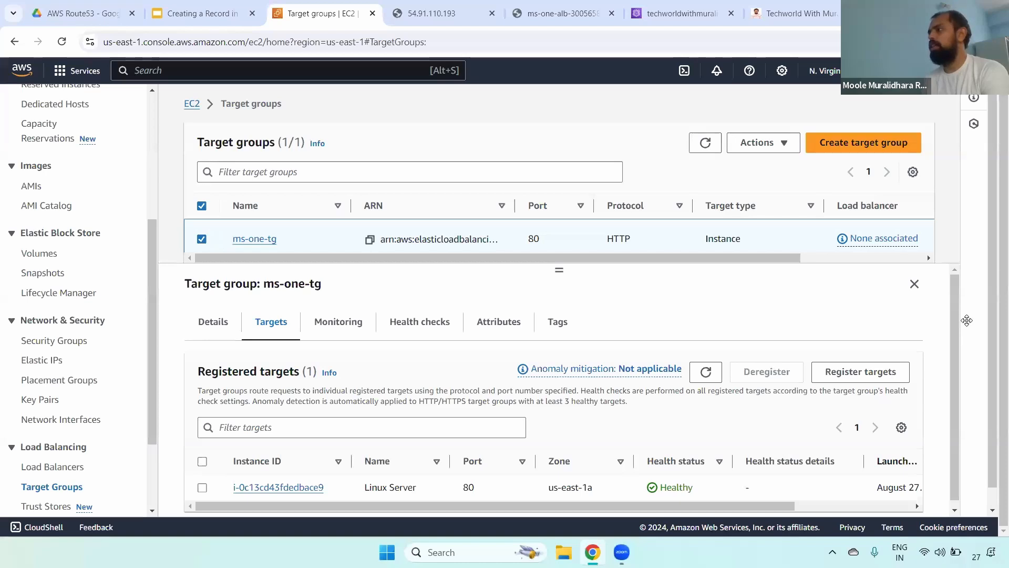
{"action": "left_click_drag", "start_coordinate": [993, 220], "coordinate": [993, 244]}
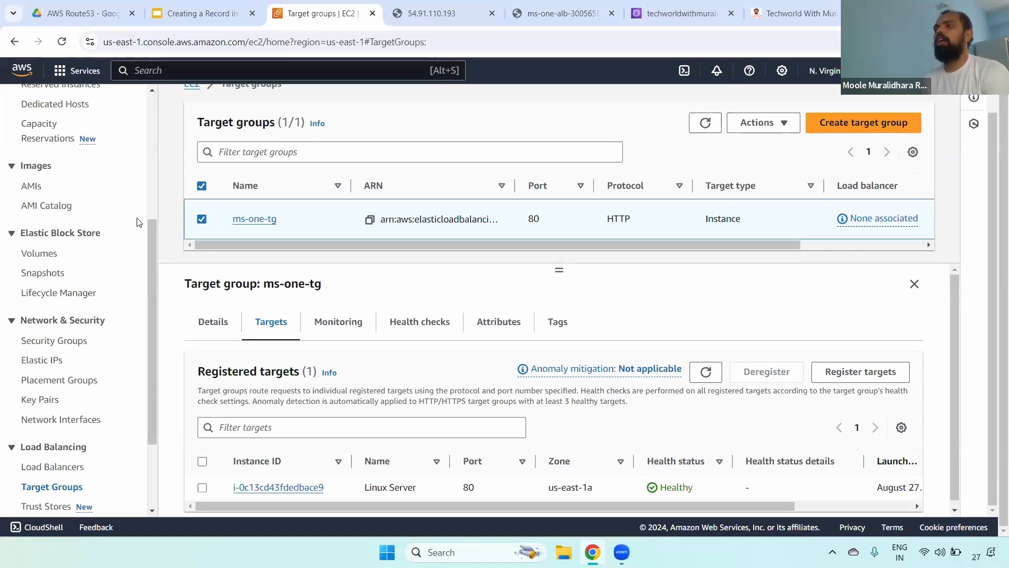
Open the ms-one-alb load balancer's details and review its DNS name, listeners and rules
{"action": "left_click_drag", "start_coordinate": [151, 245], "coordinate": [98, 372]}
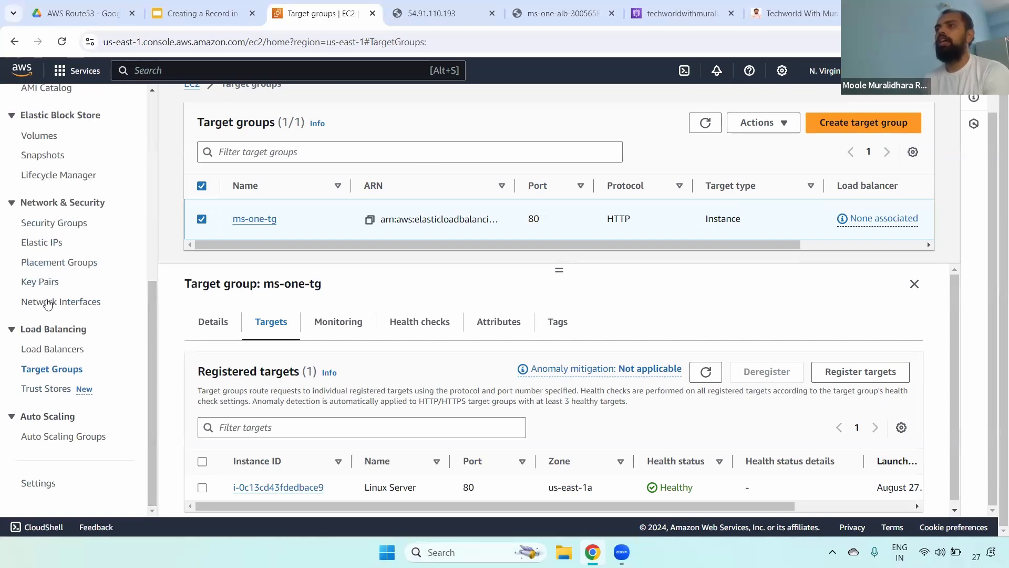
{"action": "left_click", "coordinate": [55, 350]}
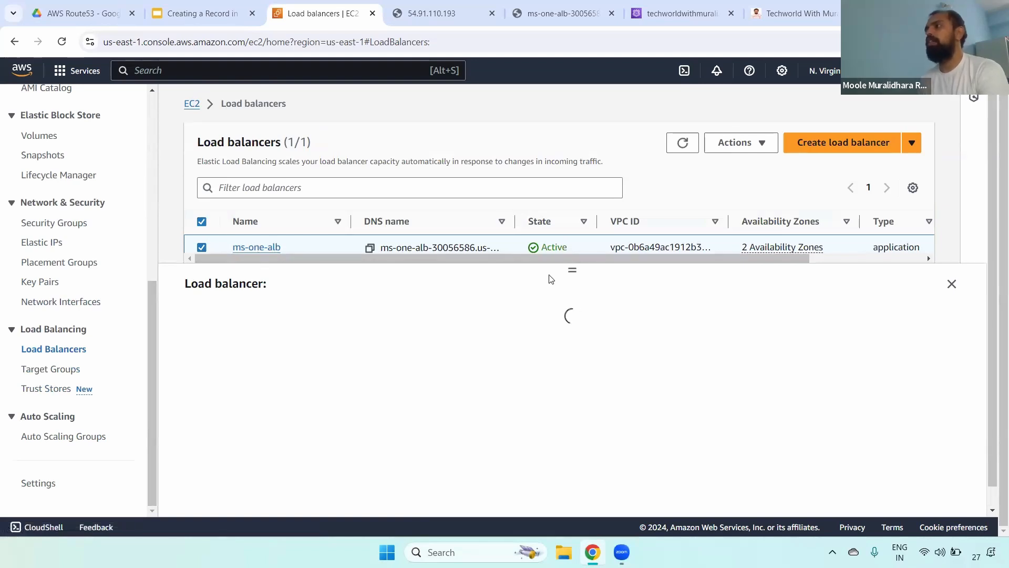
{"action": "left_click", "coordinate": [257, 247]}
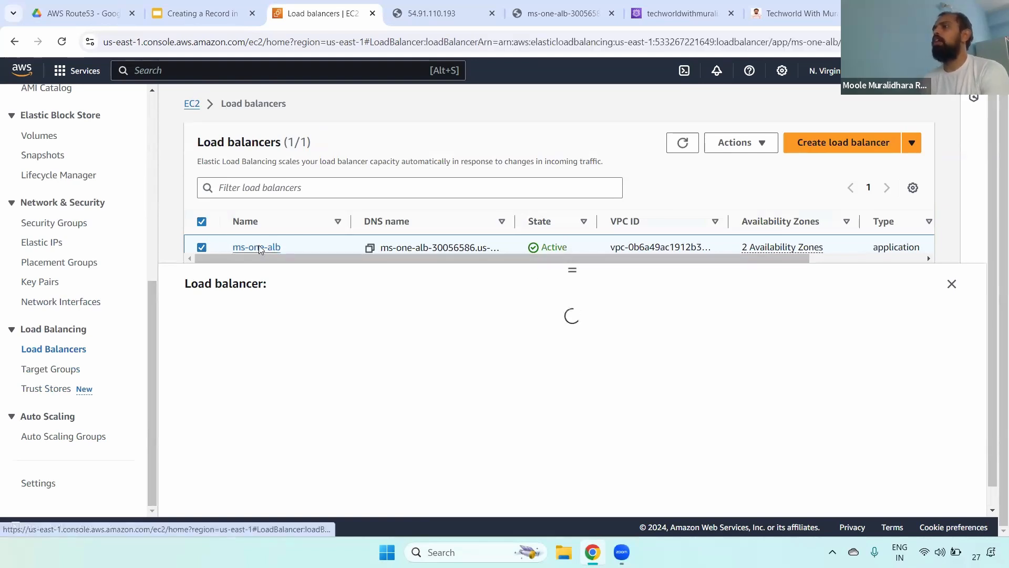
{"action": "scroll", "coordinate": [992, 180], "scroll_direction": "down", "scroll_amount": 3}
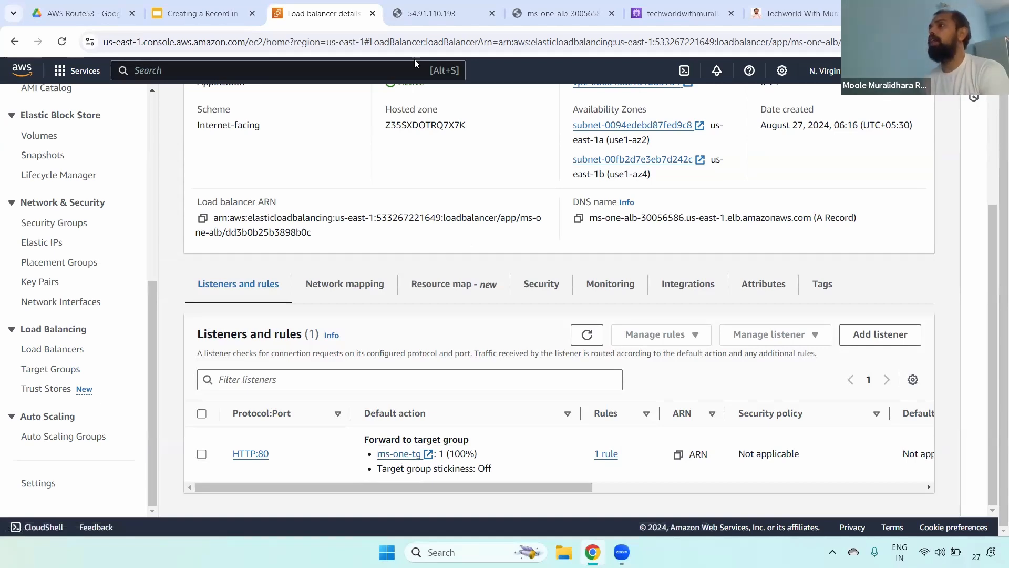
Compare the microservice page opened through the instance's IP address with the one opened through the load balancer's DNS name
{"action": "left_click", "coordinate": [423, 11]}
{"action": "left_click", "coordinate": [172, 42]}
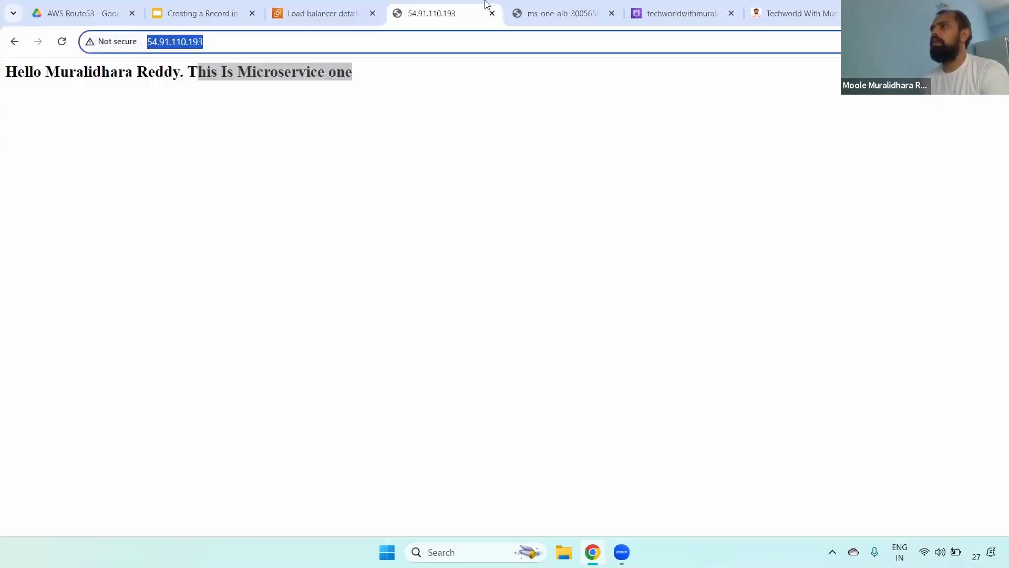
{"action": "key", "text": "ctrl+Tab"}
{"action": "left_click_drag", "start_coordinate": [382, 47], "coordinate": [146, 44]}
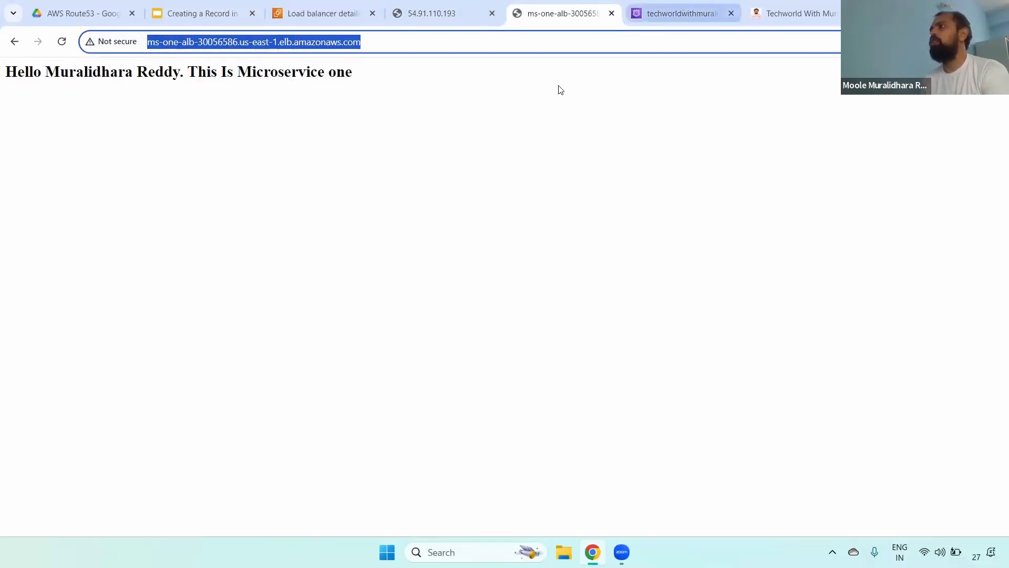
Start creating a record in the techworldwithmurali.in hosted zone in Route 53 and review the available record types
{"action": "key", "text": "ctrl+Tab"}
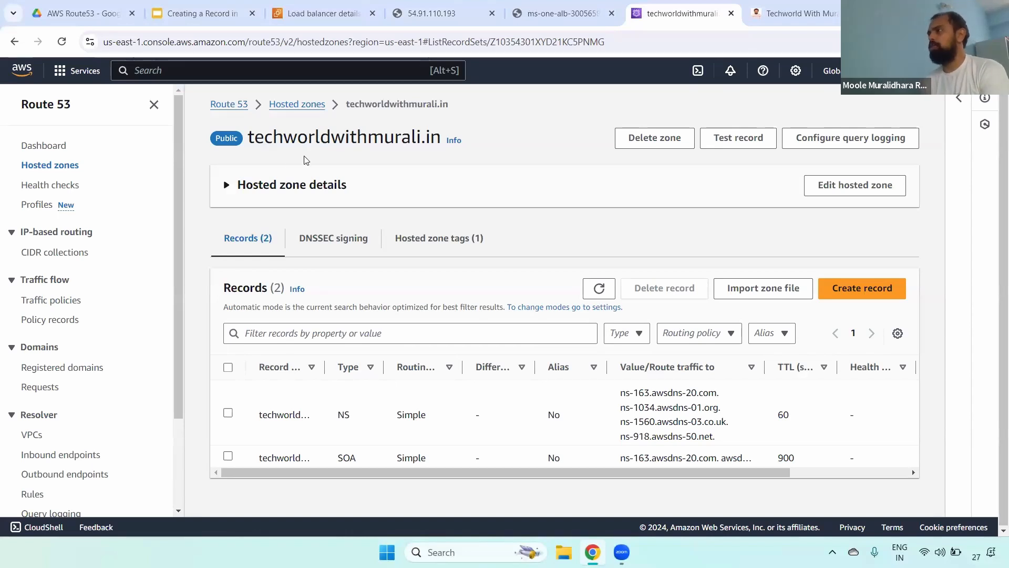
{"action": "left_click_drag", "start_coordinate": [248, 137], "coordinate": [451, 138]}
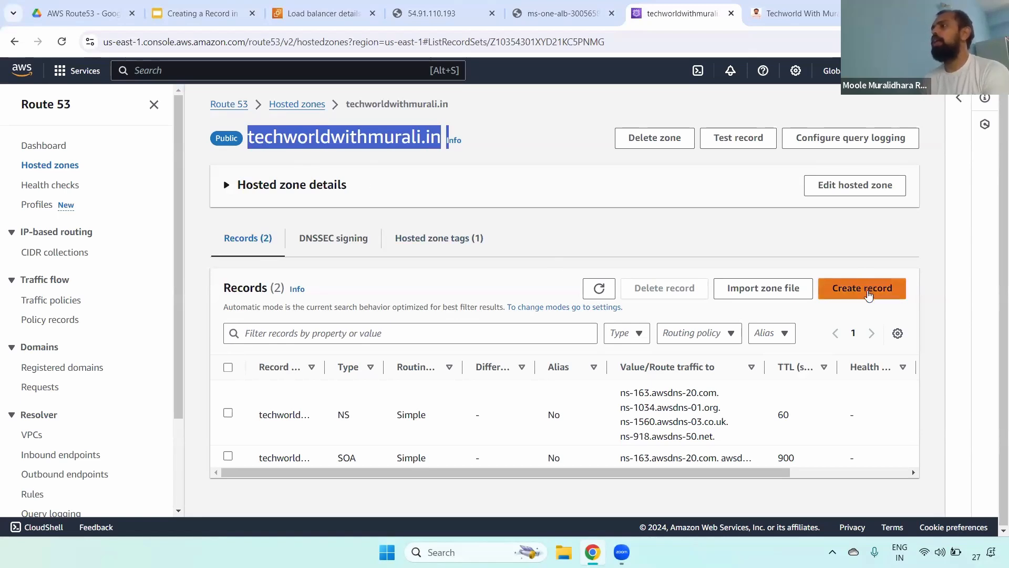
{"action": "left_click", "coordinate": [869, 296]}
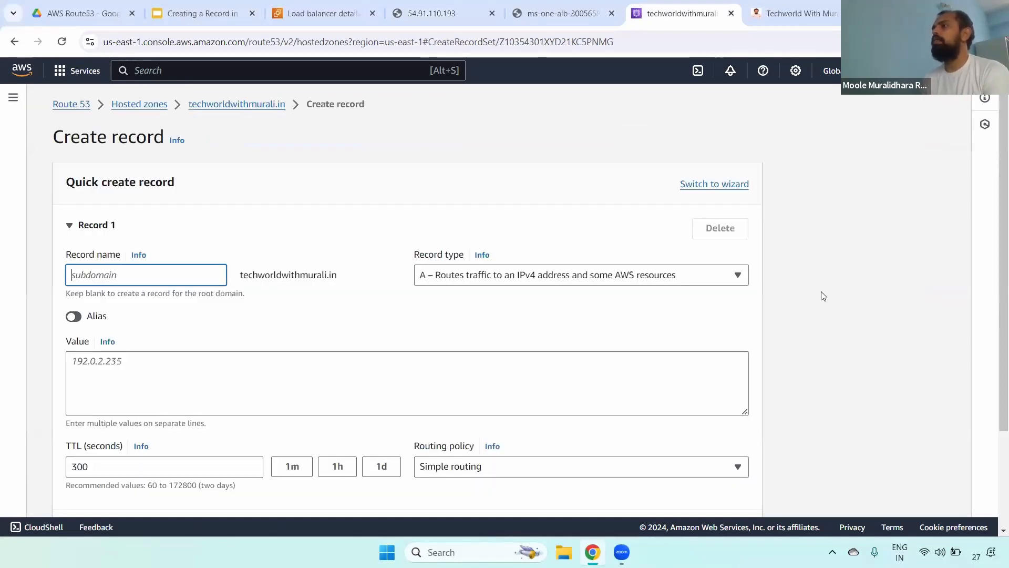
{"action": "left_click", "coordinate": [531, 275]}
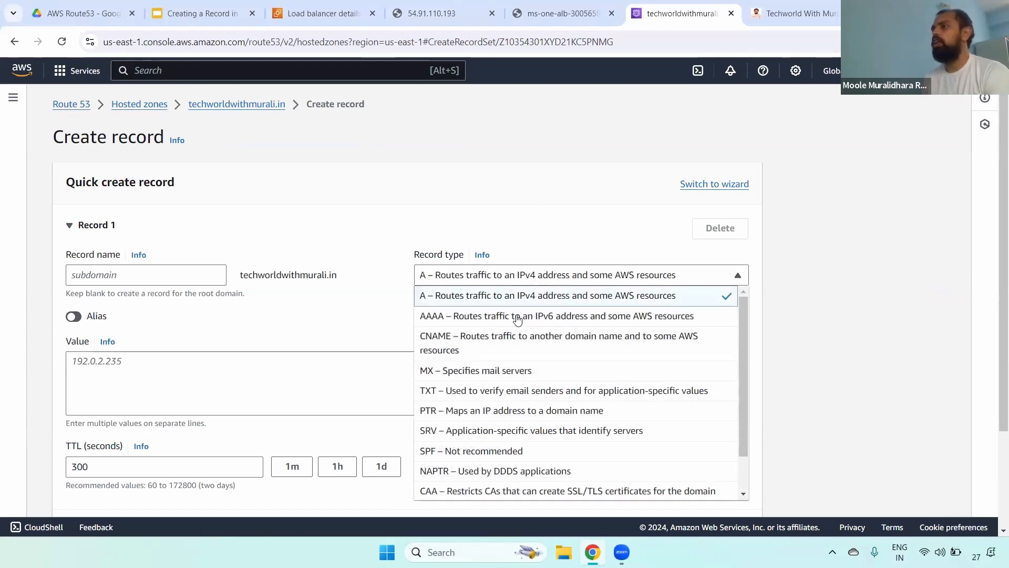
{"action": "left_click", "coordinate": [459, 169]}
Name the new record ms-one in the techworldwithmurali.in hosted zone
{"action": "left_click", "coordinate": [147, 272]}
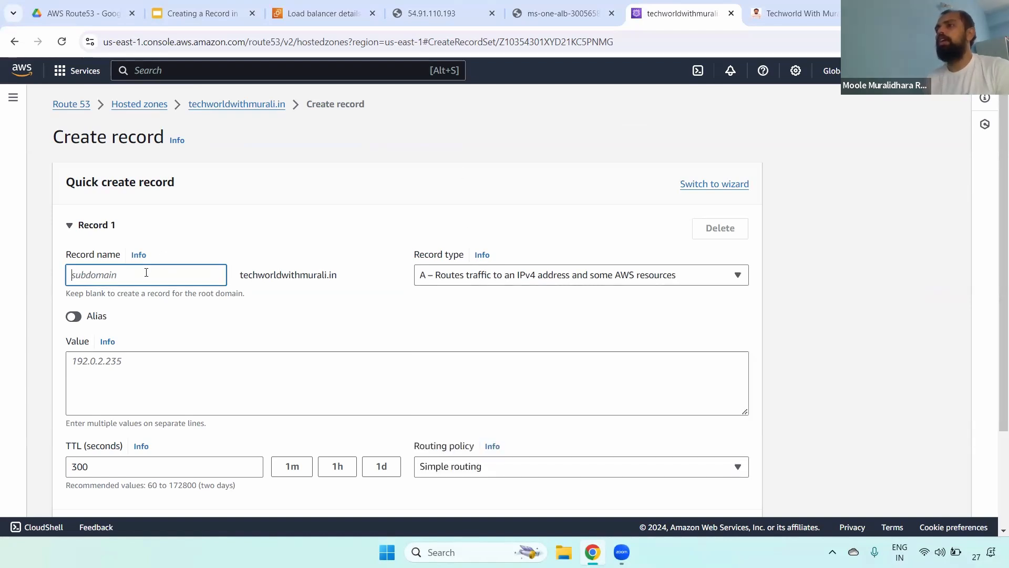
{"action": "type", "text": "m"}
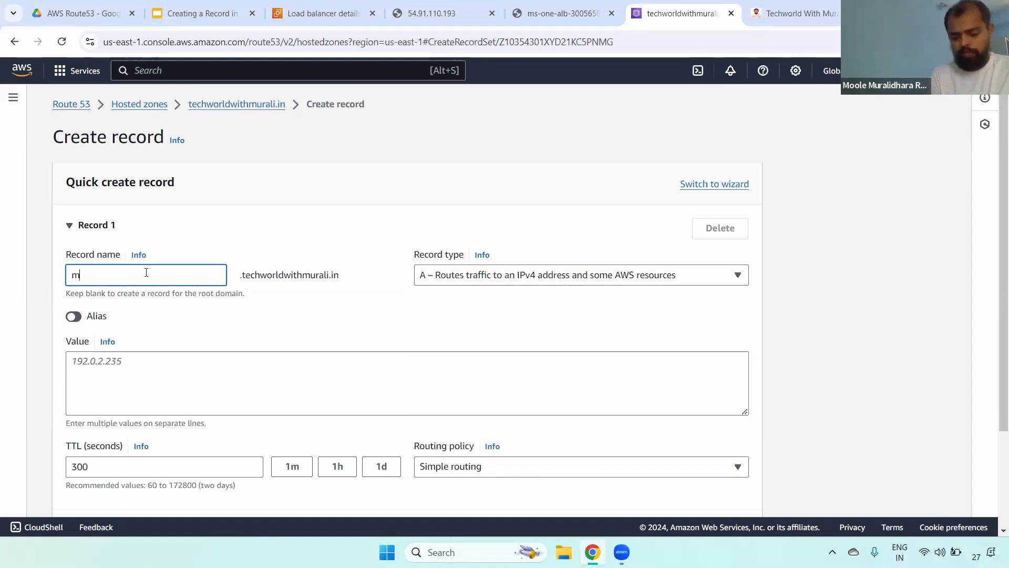
{"action": "type", "text": "s-one"}
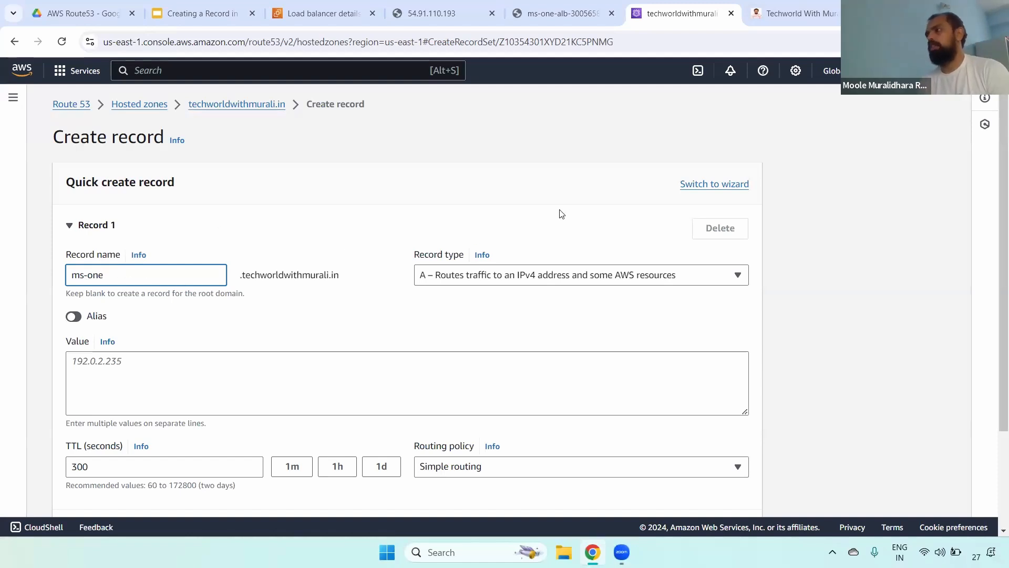
{"action": "double_click", "coordinate": [76, 274]}
Examine the list of available record types for the ms-one record
{"action": "left_click", "coordinate": [514, 280]}
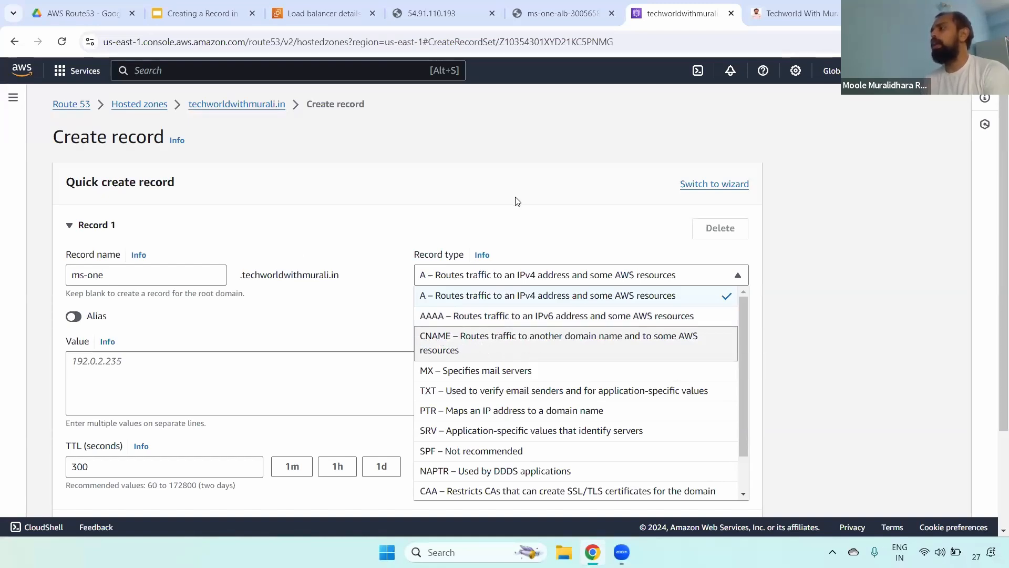
{"action": "left_click", "coordinate": [96, 275]}
{"action": "left_click_drag", "start_coordinate": [104, 275], "coordinate": [71, 275]}
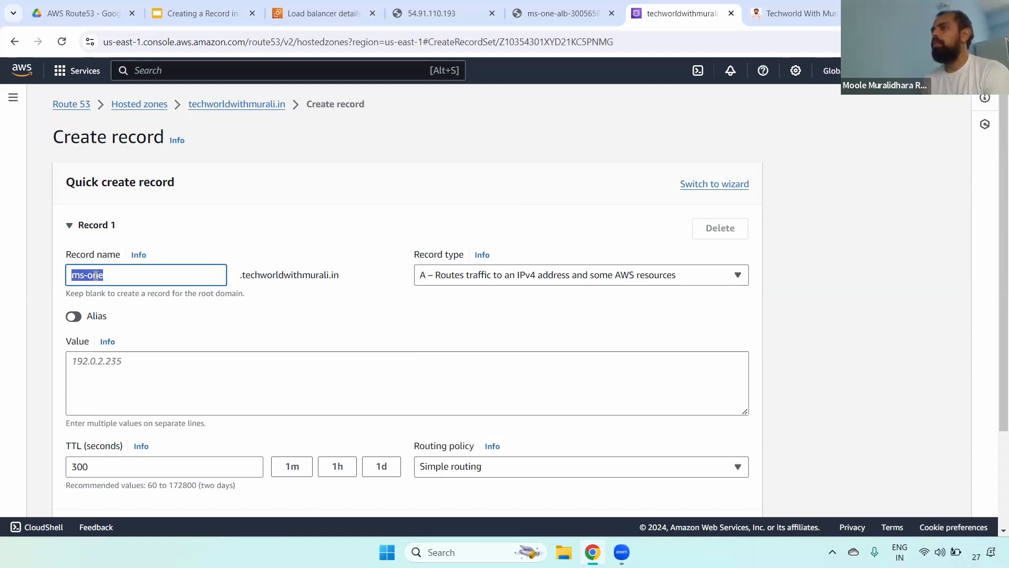
{"action": "left_click", "coordinate": [535, 277]}
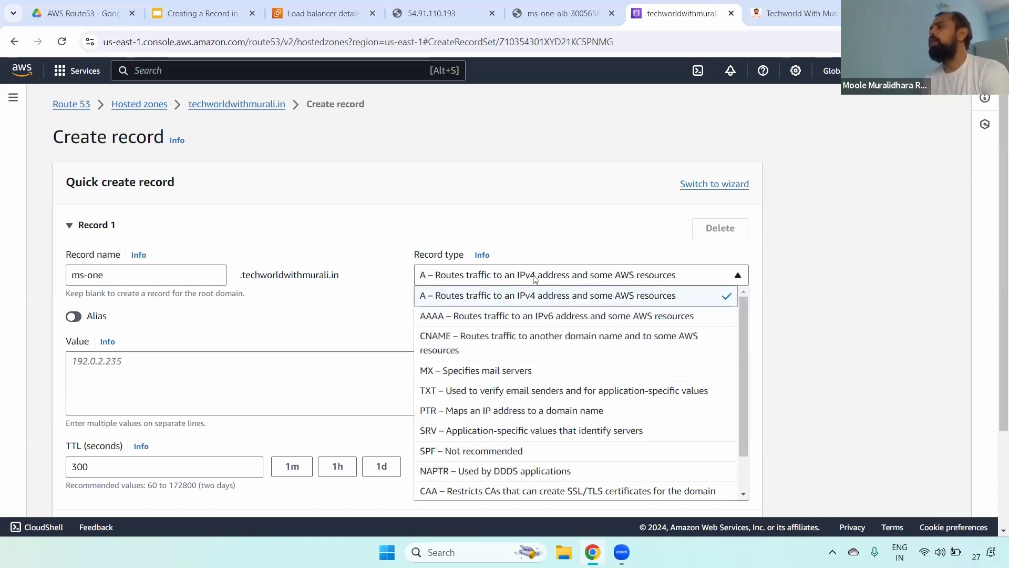
{"action": "left_click", "coordinate": [107, 274]}
{"action": "left_click", "coordinate": [504, 280]}
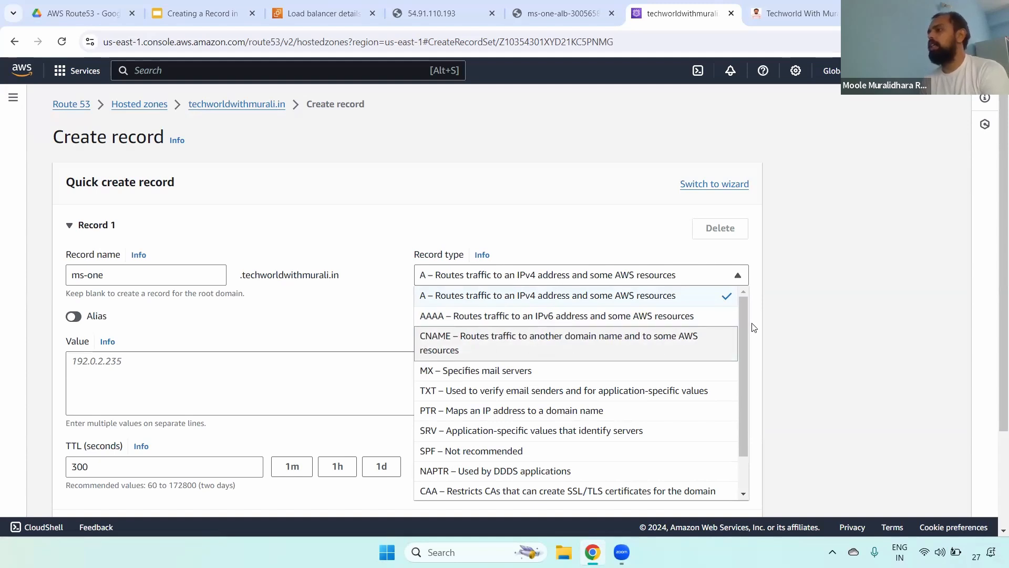
{"action": "left_click_drag", "start_coordinate": [745, 312], "coordinate": [747, 367]}
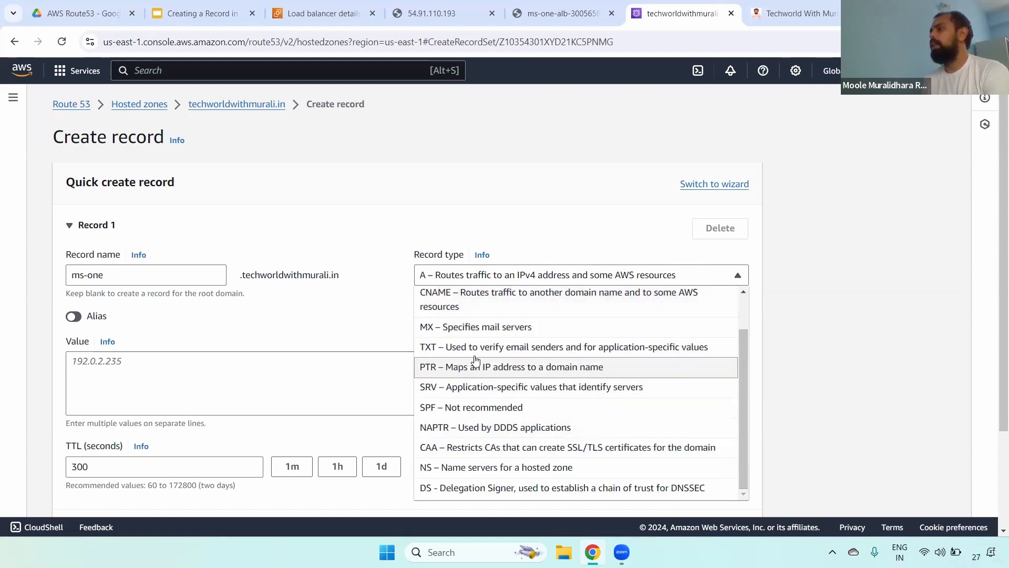
{"action": "left_click", "coordinate": [415, 188]}
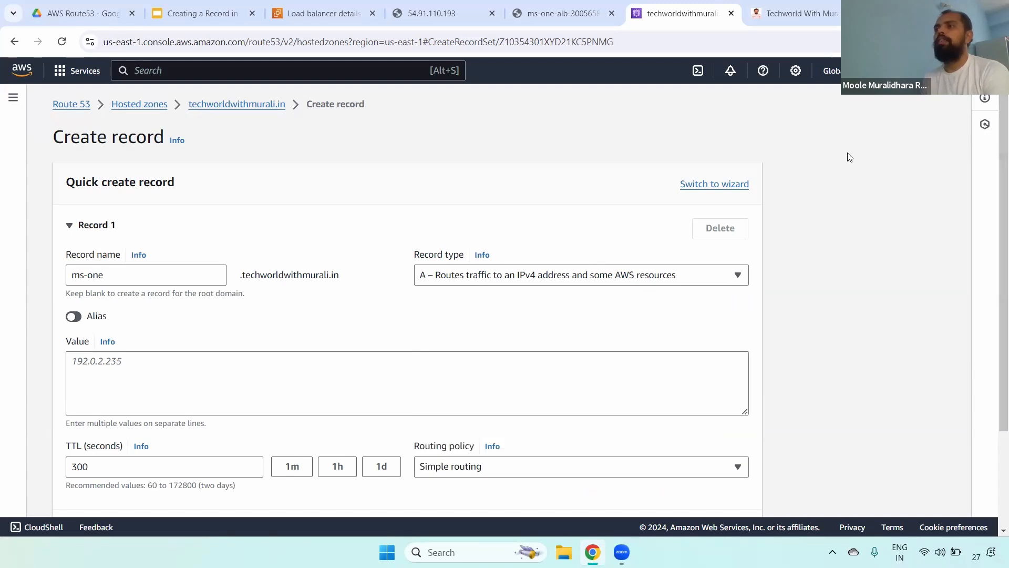
{"action": "triple_click", "coordinate": [77, 267]}
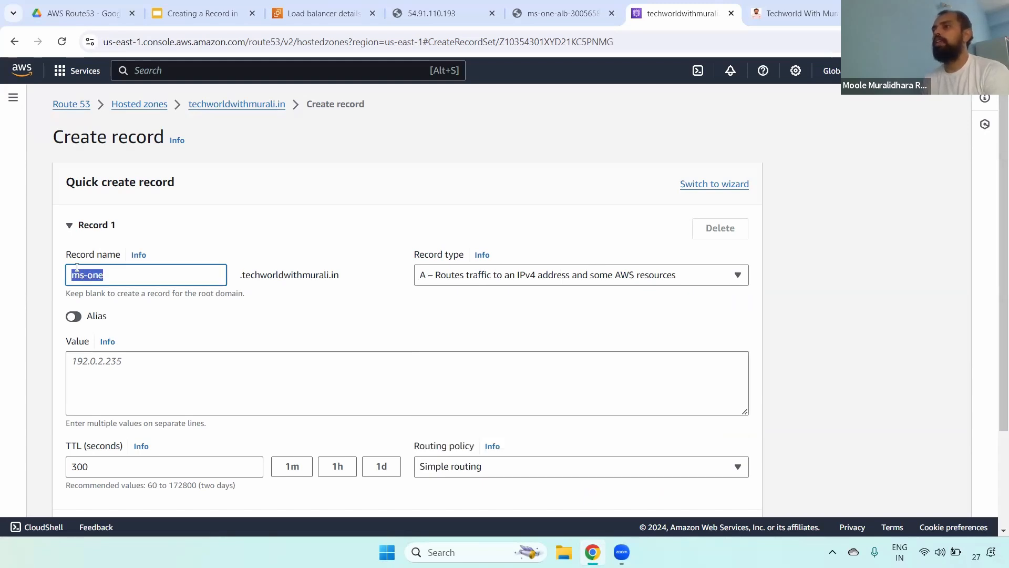
{"action": "left_click", "coordinate": [523, 277]}
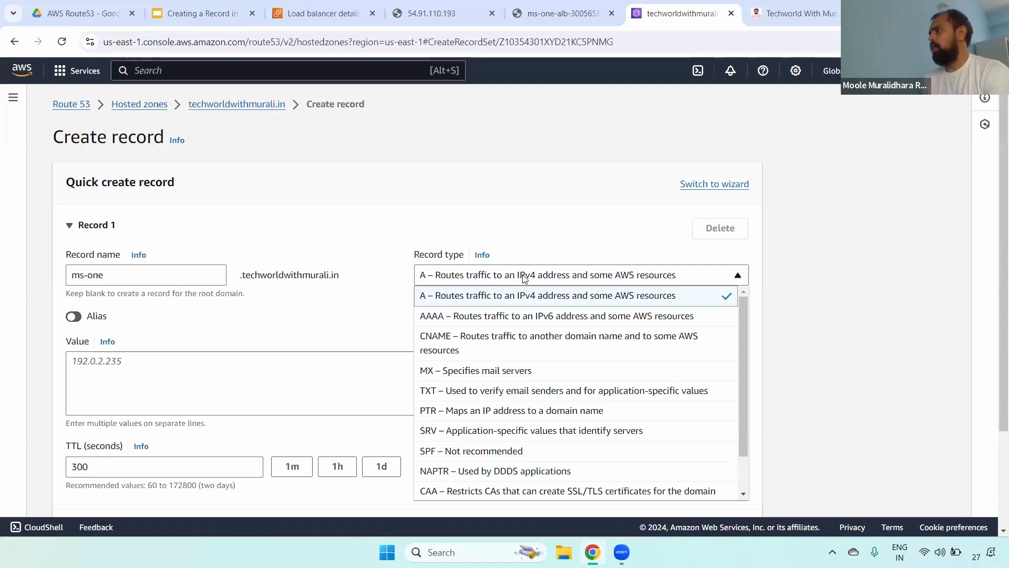
{"action": "left_click", "coordinate": [361, 227]}
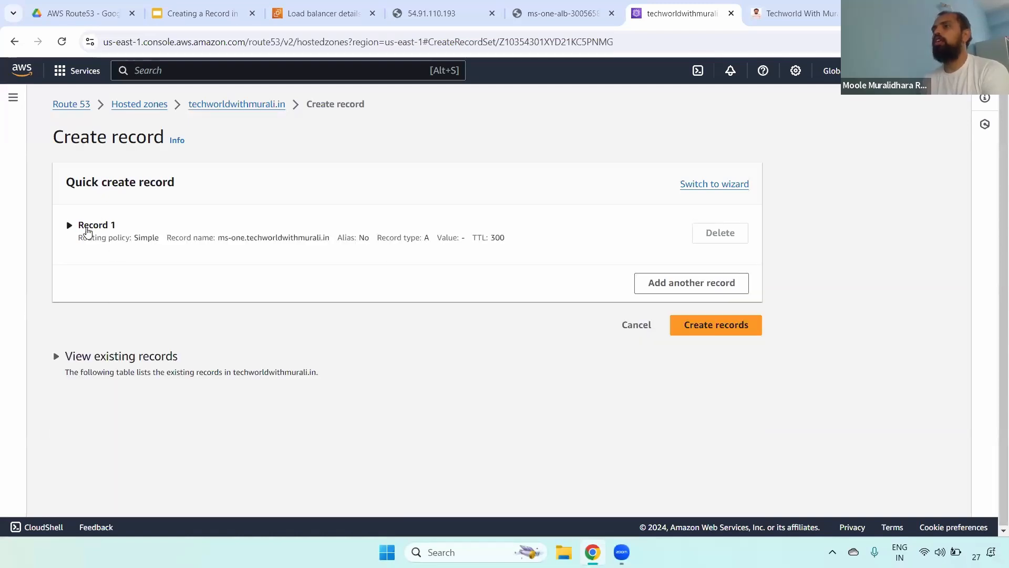
{"action": "left_click", "coordinate": [87, 229]}
Try the copied DNS name of the ms-one-alb load balancer as the record's value, and clear the value again
{"action": "left_click", "coordinate": [99, 366]}
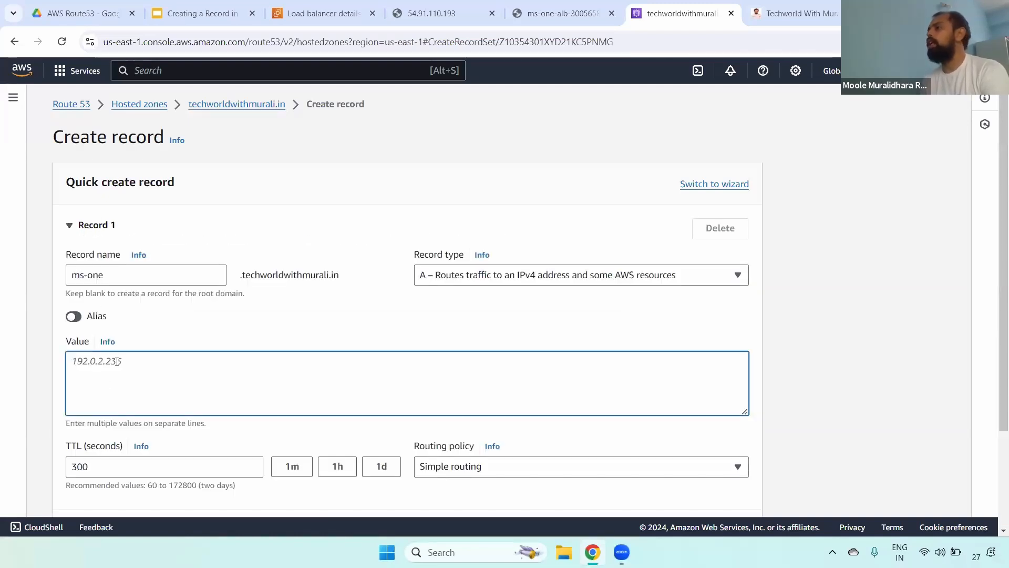
{"action": "left_click", "coordinate": [562, 13]}
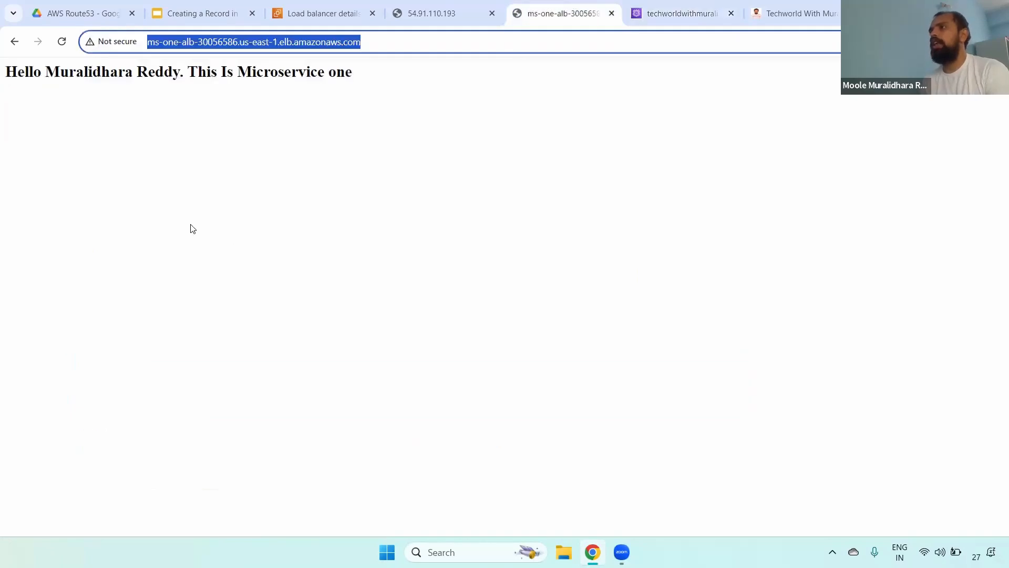
{"action": "left_click", "coordinate": [314, 7]}
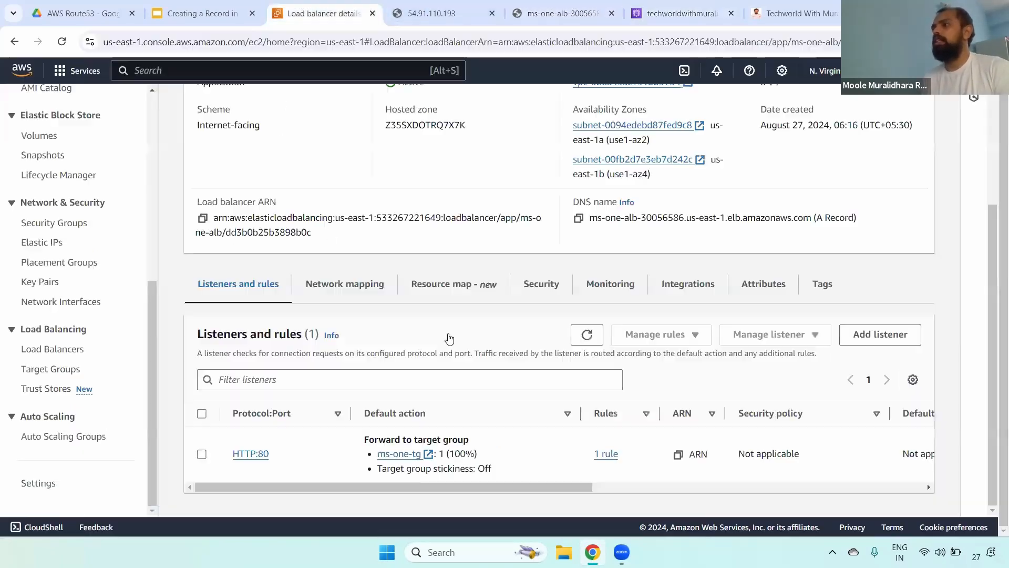
{"action": "left_click", "coordinate": [579, 218]}
{"action": "left_click", "coordinate": [678, 7]}
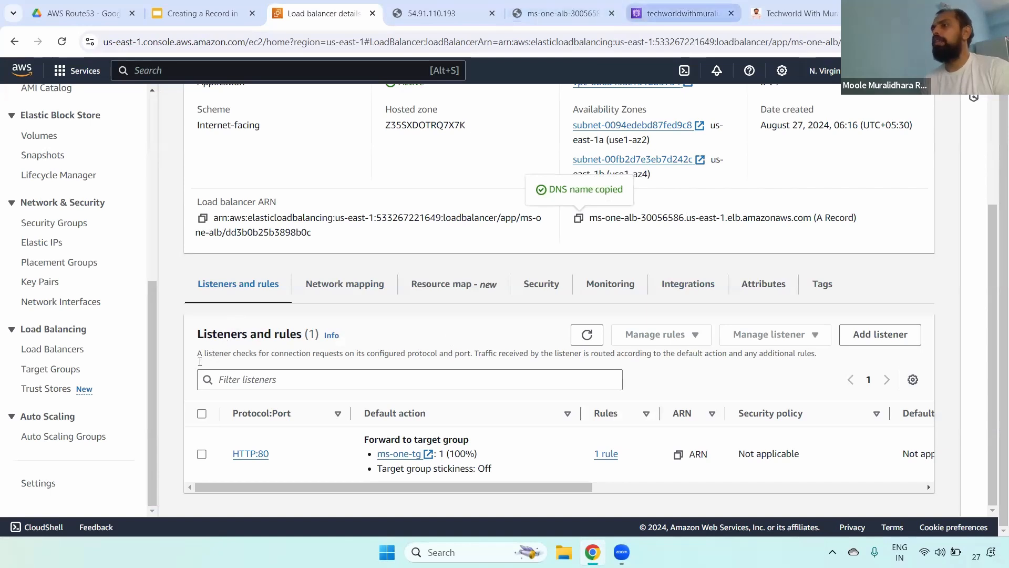
{"action": "key", "text": "ctrl+v"}
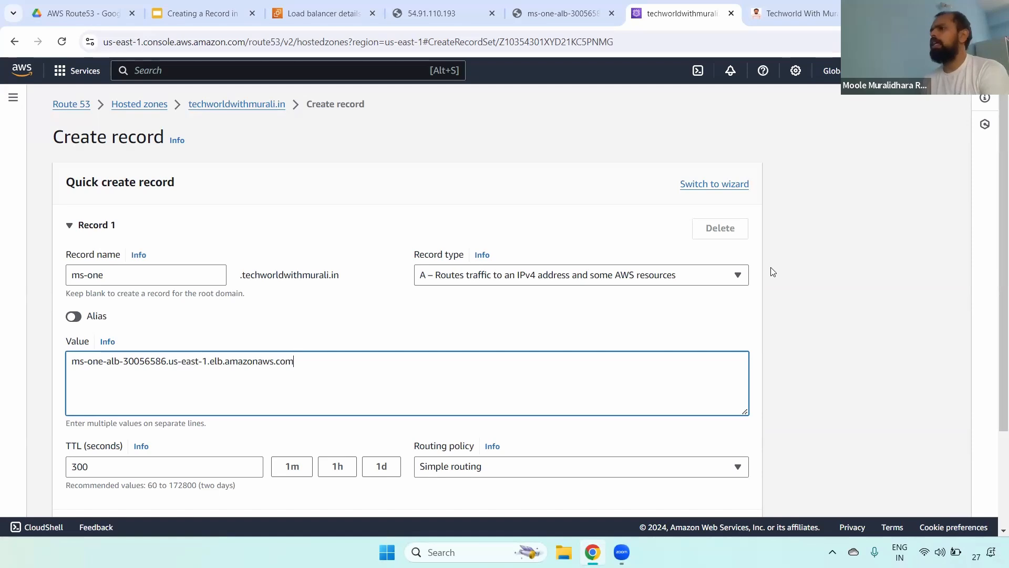
{"action": "left_click_drag", "start_coordinate": [327, 361], "coordinate": [3, 359]}
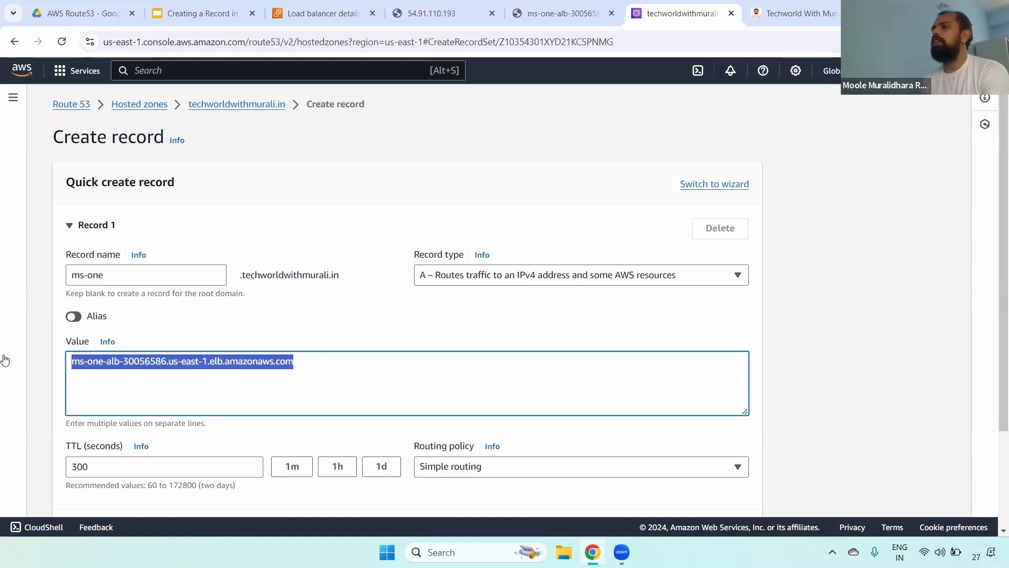
{"action": "double_click", "coordinate": [298, 360]}
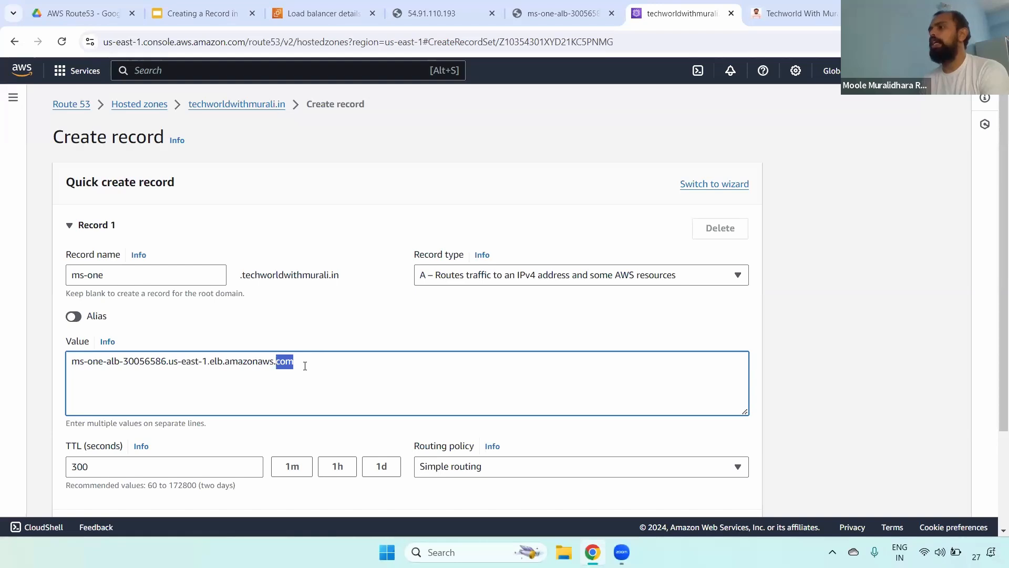
{"action": "left_click", "coordinate": [309, 366]}
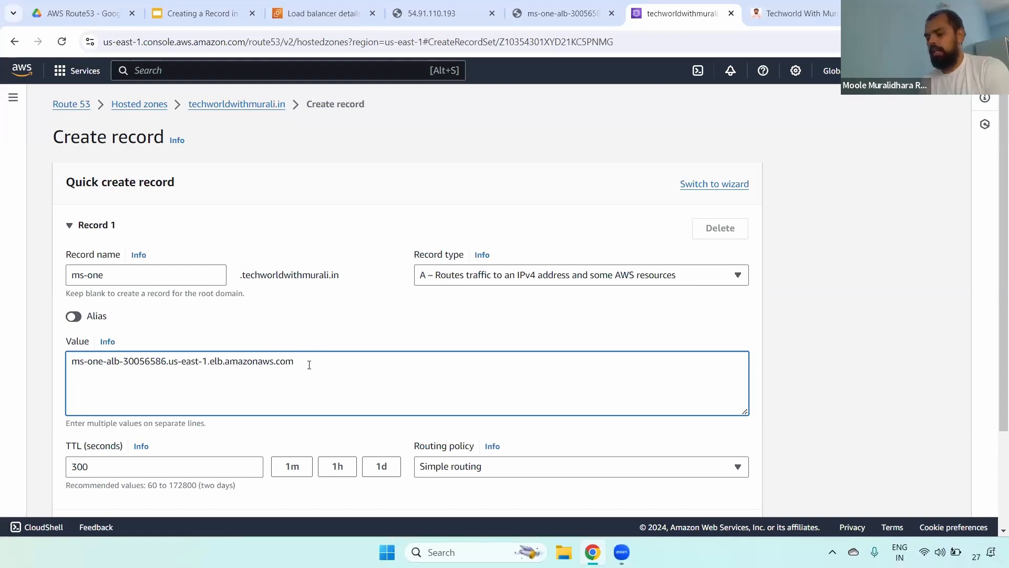
{"action": "left_click", "coordinate": [745, 475]}
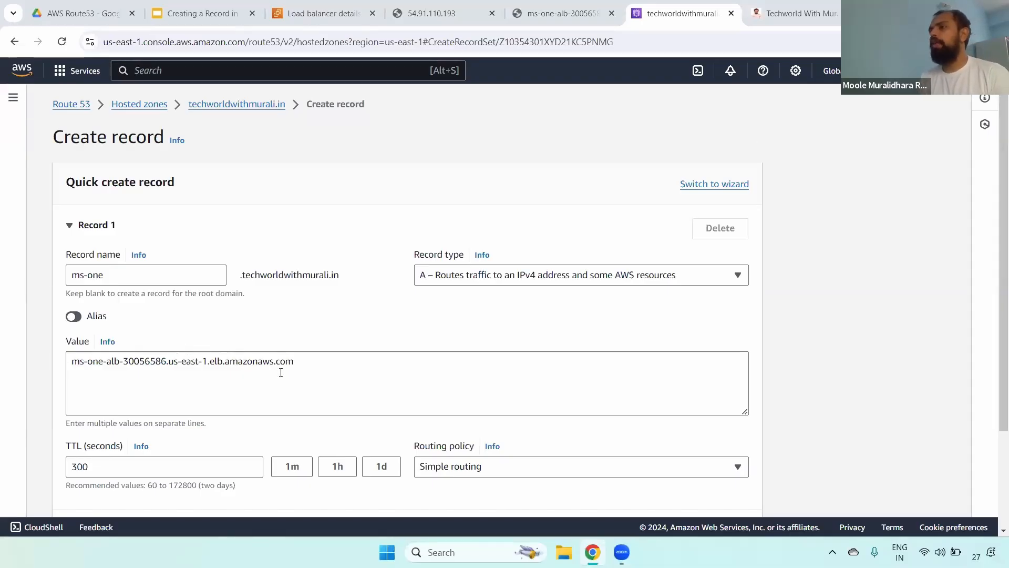
{"action": "left_click_drag", "start_coordinate": [289, 362], "coordinate": [5, 368]}
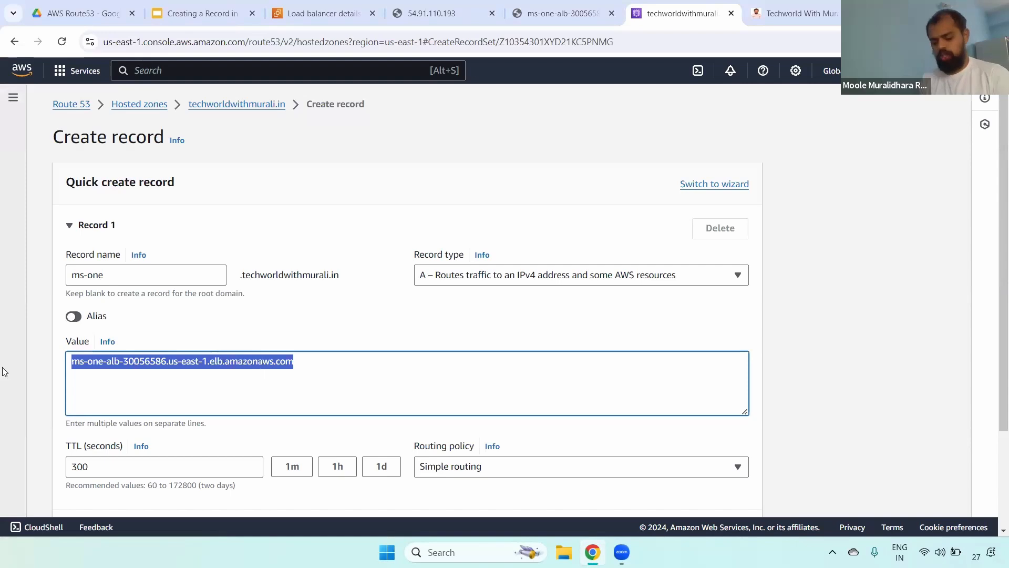
{"action": "key", "text": "BackSpace"}
Make the ms-one record an alias that routes traffic to an Application and Classic Load Balancer
{"action": "left_click", "coordinate": [74, 316]}
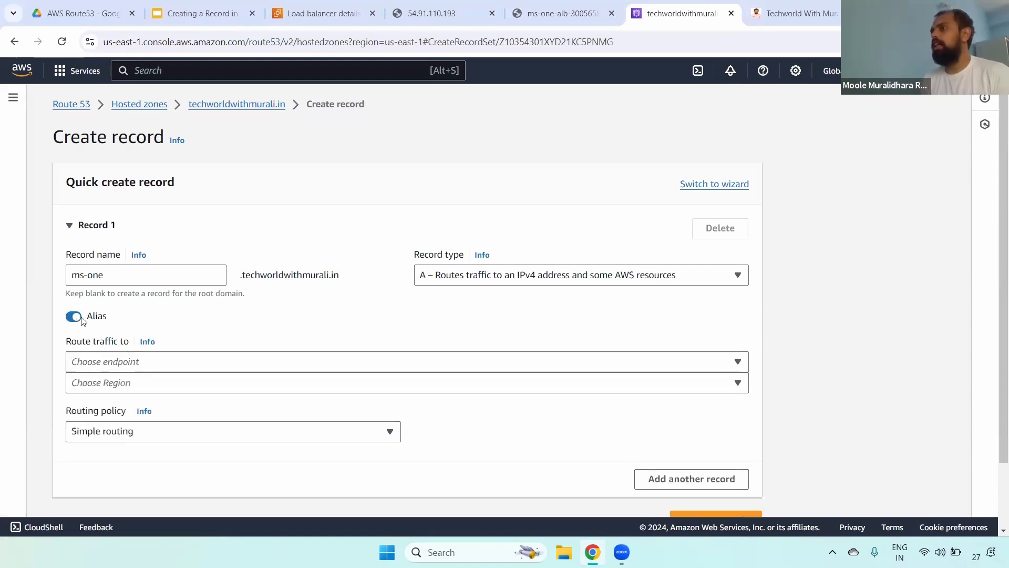
{"action": "left_click_drag", "start_coordinate": [67, 344], "coordinate": [130, 344]}
{"action": "left_click", "coordinate": [268, 362]}
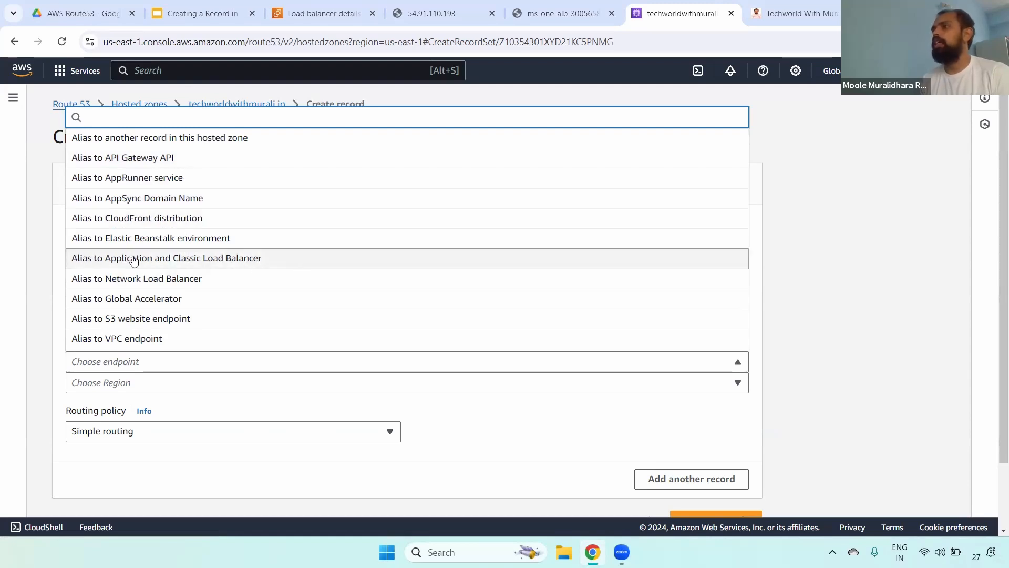
{"action": "left_click", "coordinate": [242, 259]}
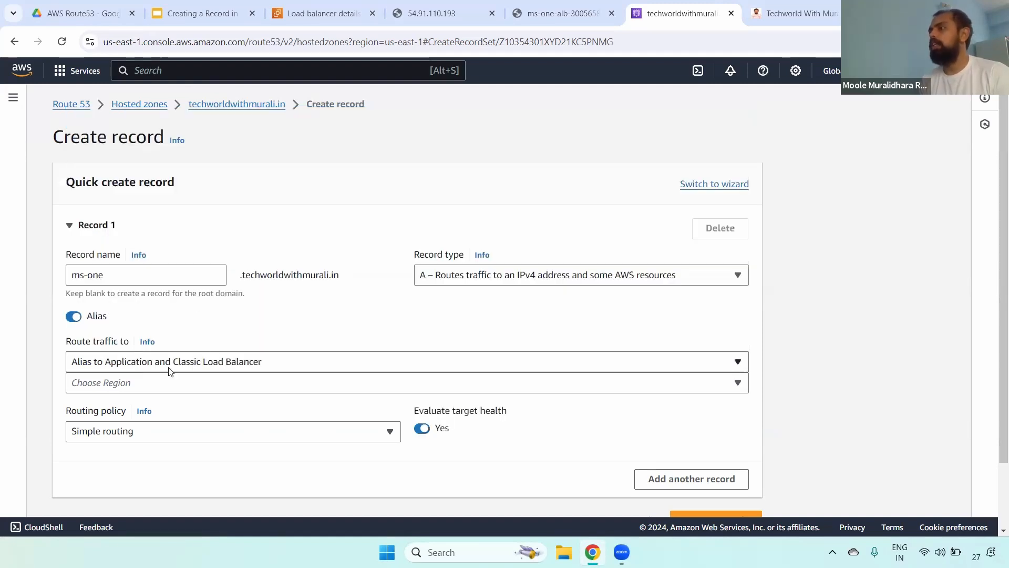
Set the alias target's region to US East (N. Virginia), us-east-1, checking the load balancer's own region first
{"action": "scroll", "coordinate": [180, 293], "scroll_direction": "down", "scroll_amount": 2}
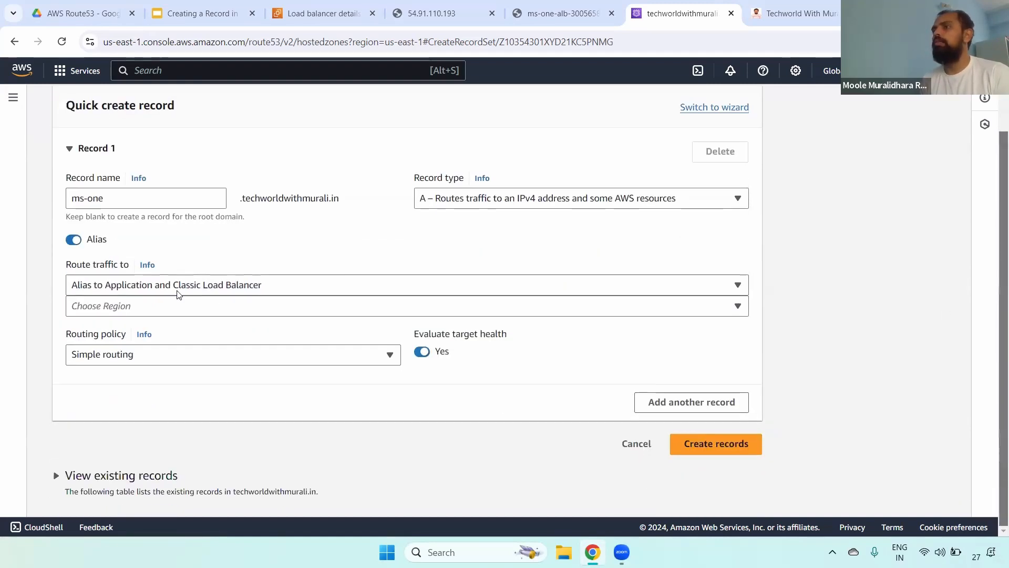
{"action": "left_click", "coordinate": [152, 309]}
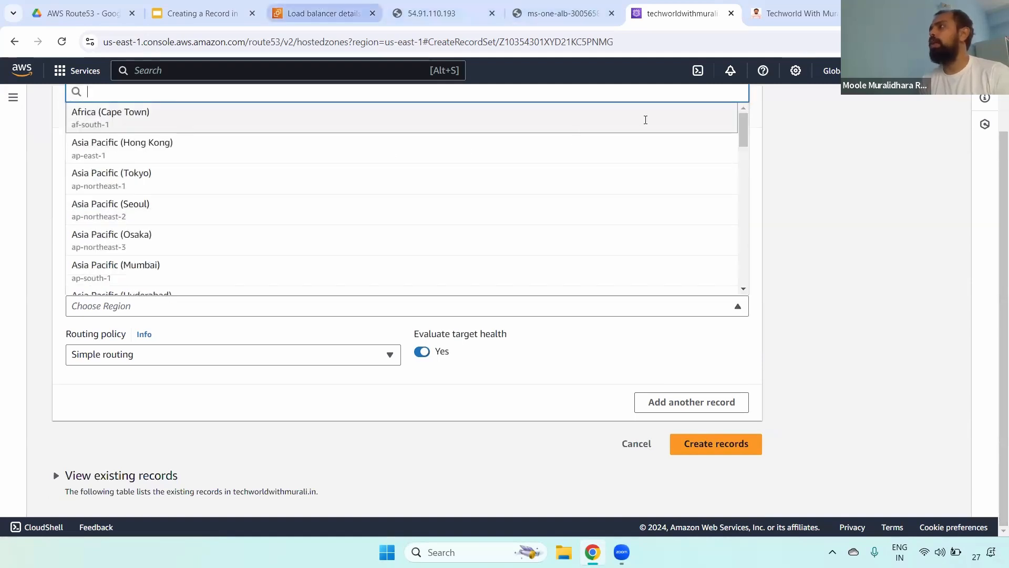
{"action": "left_click", "coordinate": [325, 14]}
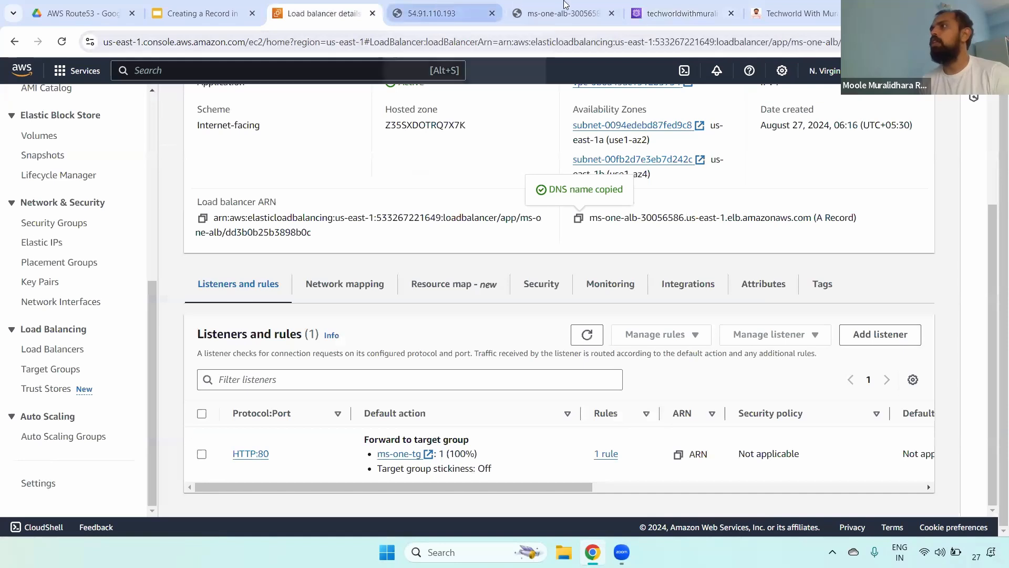
{"action": "left_click", "coordinate": [678, 11]}
{"action": "left_click", "coordinate": [176, 305]}
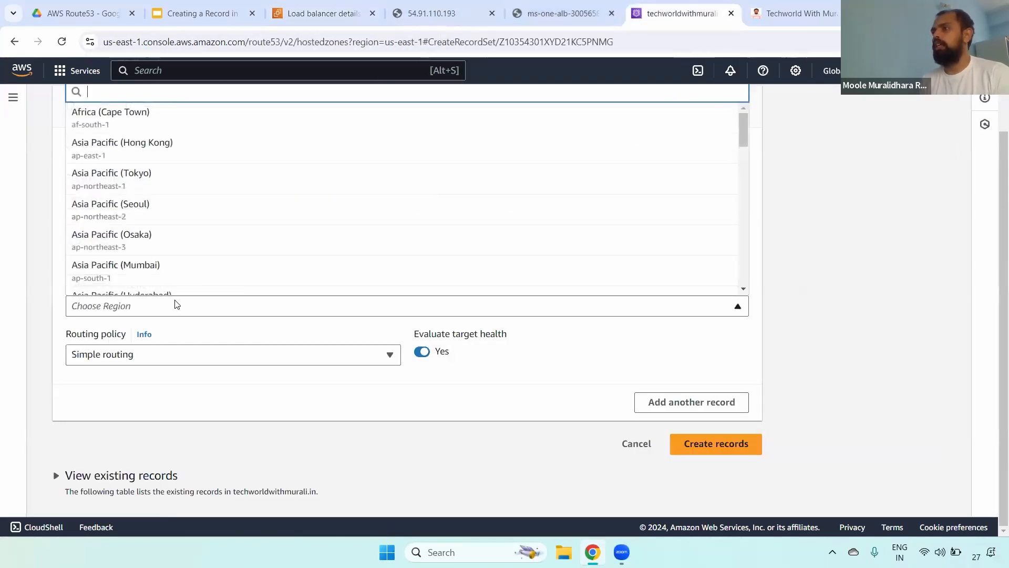
{"action": "type", "text": "no"}
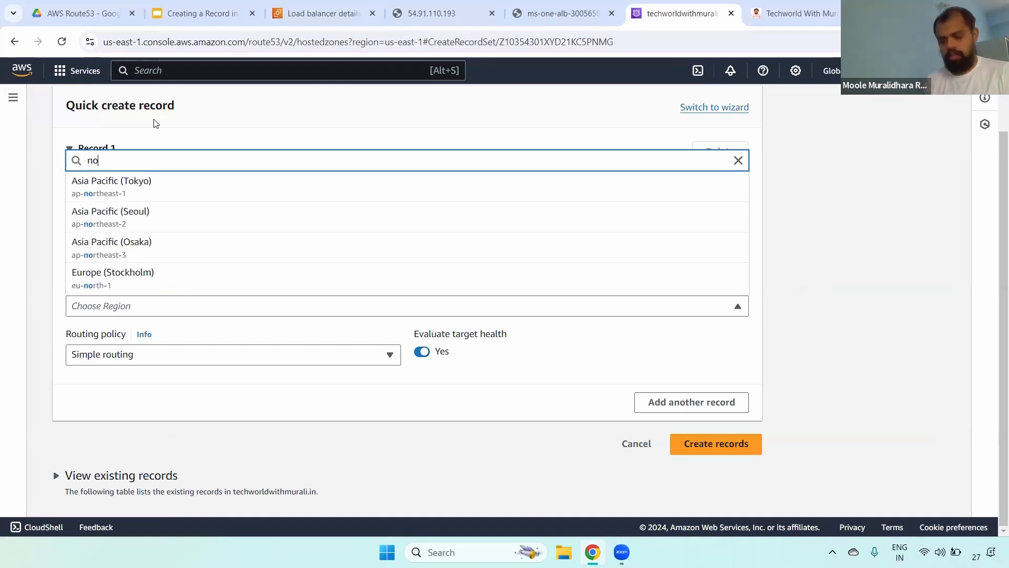
{"action": "key", "text": "BackSpace"}
{"action": "key", "text": "BackSpace"}
{"action": "type", "text": "us-ea"}
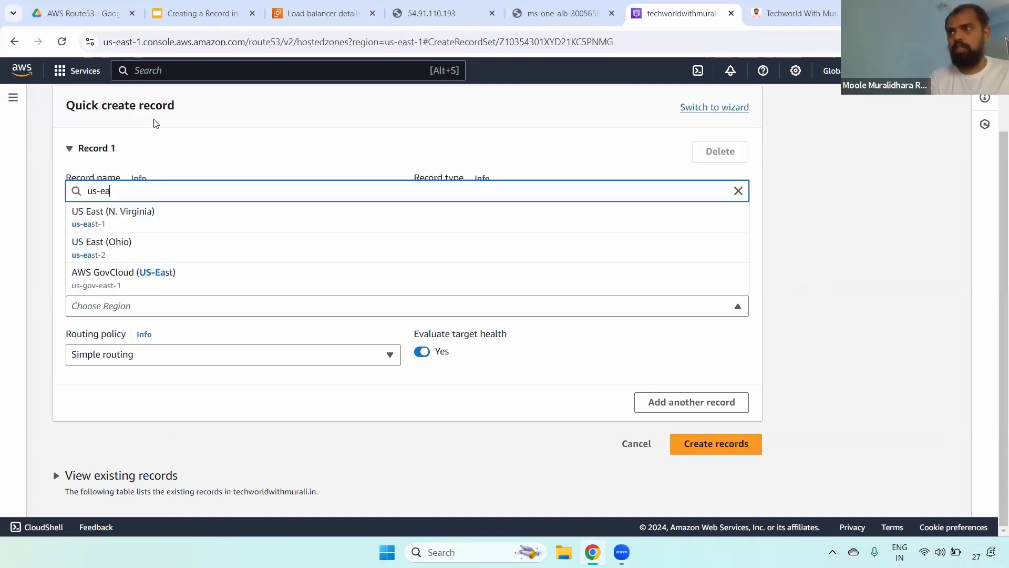
{"action": "type", "text": "s"}
{"action": "left_click", "coordinate": [104, 218]}
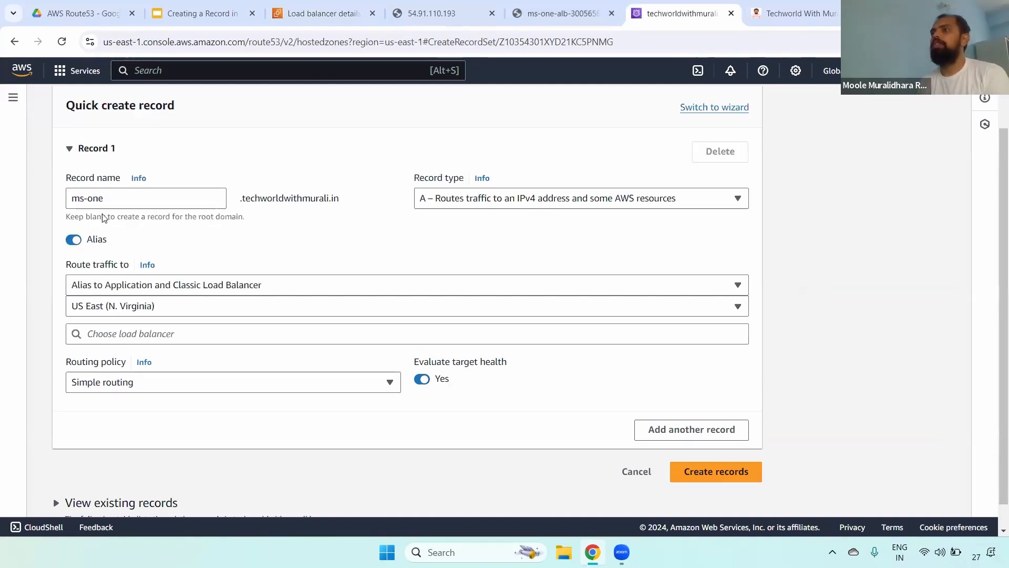
Choose dualstack.ms-one-alb-30056586.us-east-1.elb.amazonaws.com as the load balancer for the alias record
{"action": "left_click", "coordinate": [211, 334]}
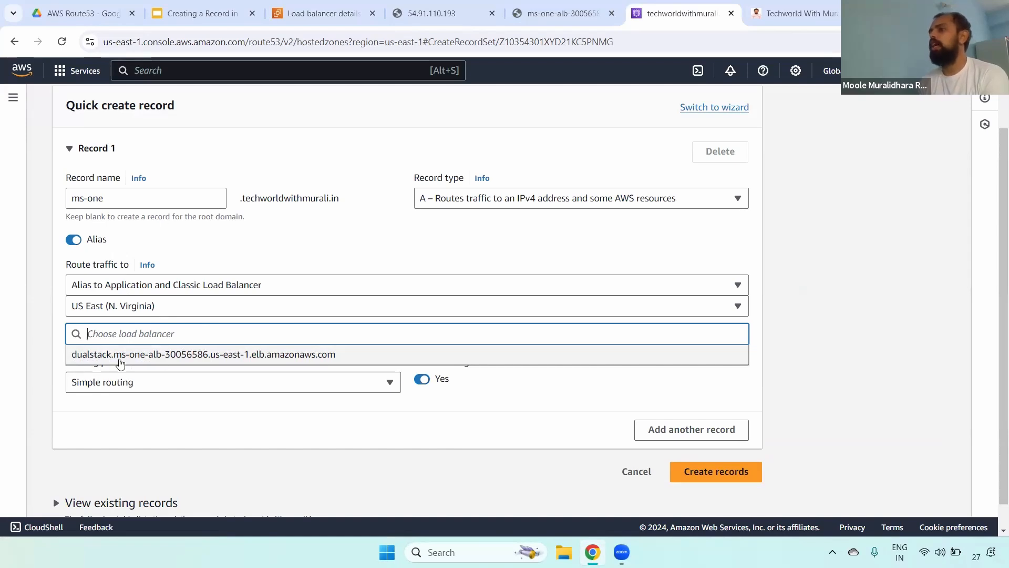
{"action": "left_click", "coordinate": [308, 355]}
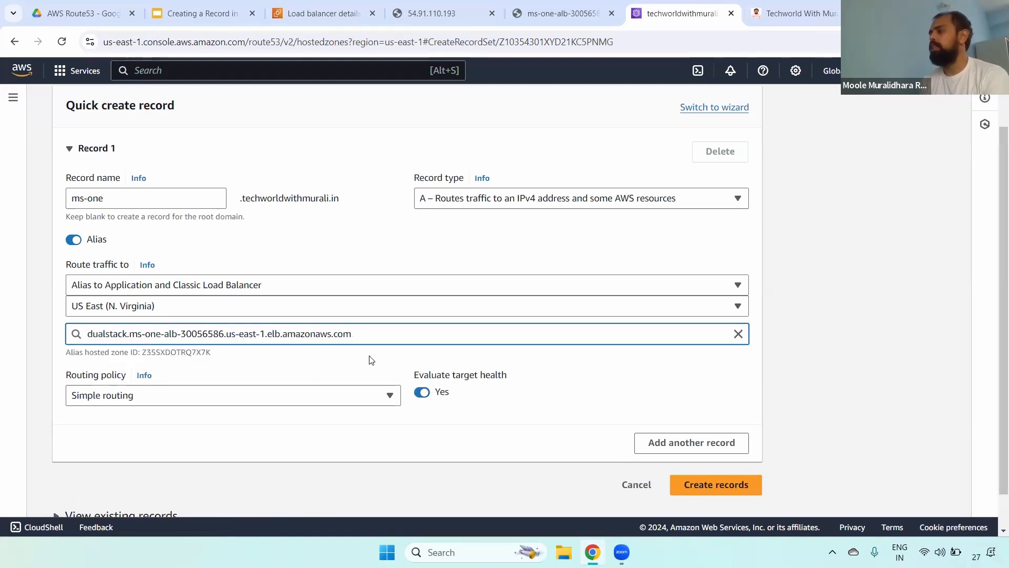
{"action": "scroll", "coordinate": [993, 252], "scroll_direction": "down", "scroll_amount": 2}
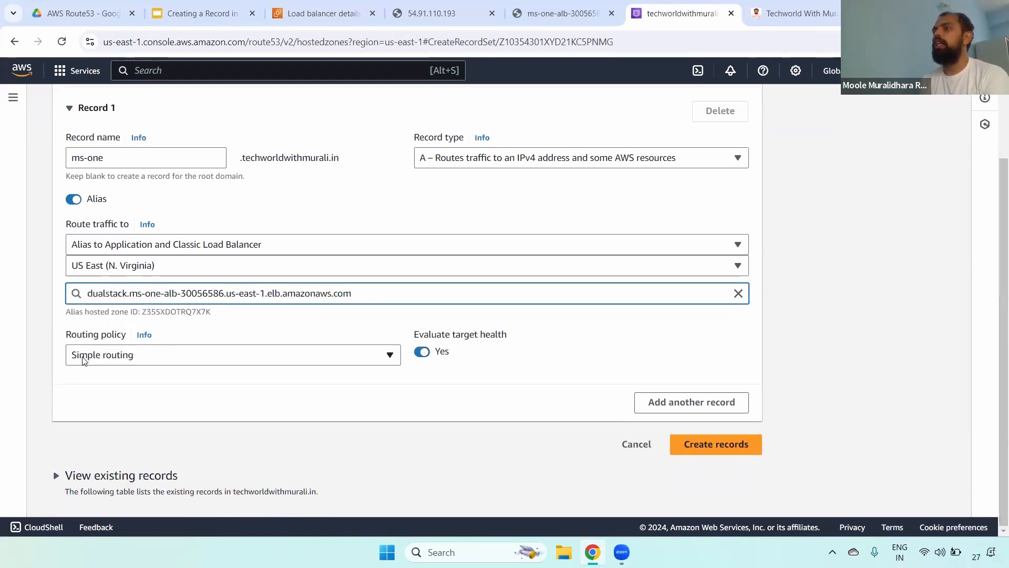
Choose Simple routing as the ms-one record's routing policy and check the Evaluate target health setting
{"action": "left_click_drag", "start_coordinate": [61, 339], "coordinate": [119, 349]}
{"action": "left_click", "coordinate": [170, 360]}
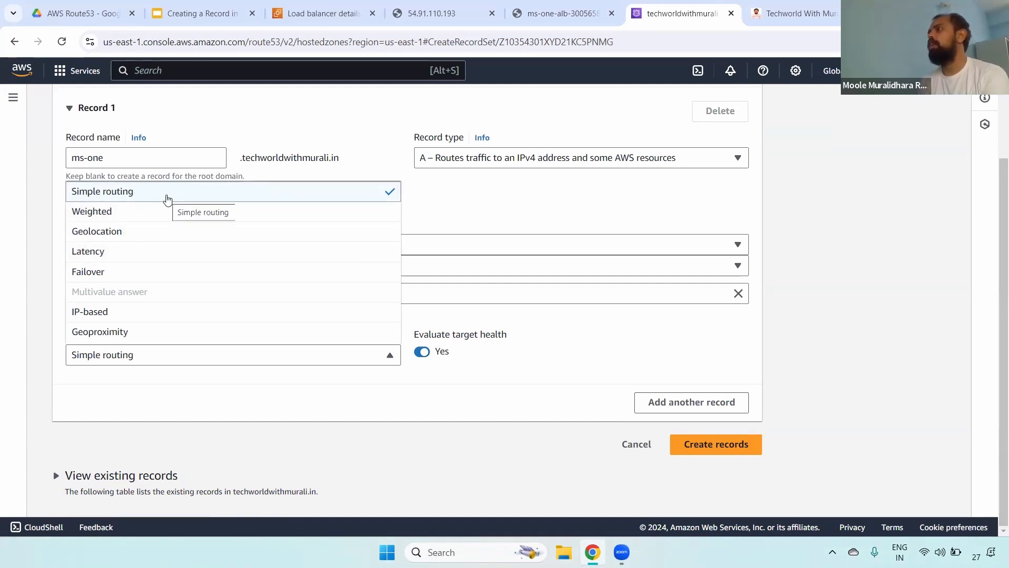
{"action": "left_click", "coordinate": [167, 198]}
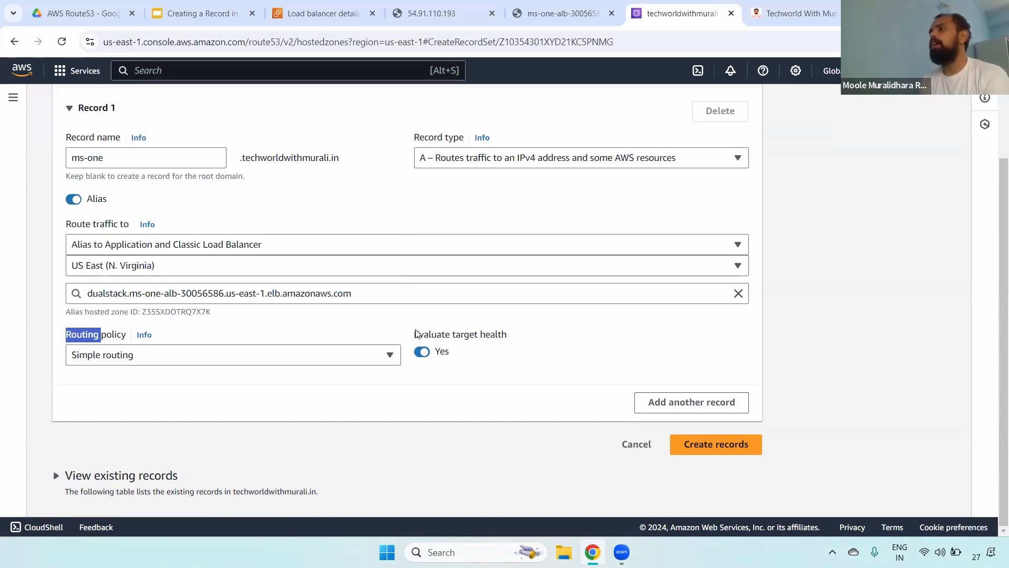
{"action": "triple_click", "coordinate": [513, 334]}
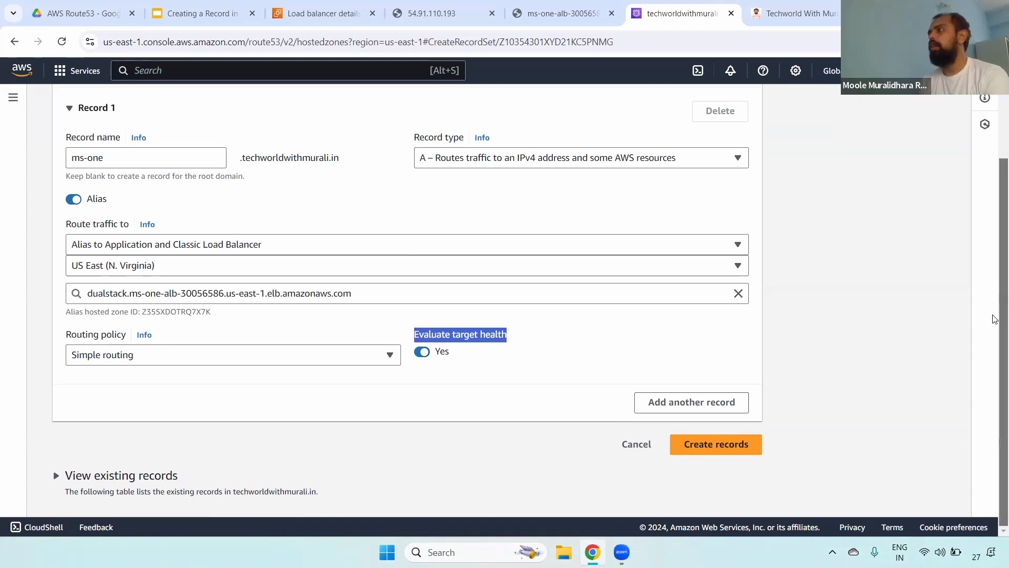
Review the new record's name, domain suffix and record type before creating it
{"action": "scroll", "coordinate": [995, 226], "scroll_direction": "up", "scroll_amount": 2}
{"action": "scroll", "coordinate": [893, 342], "scroll_direction": "down", "scroll_amount": 2}
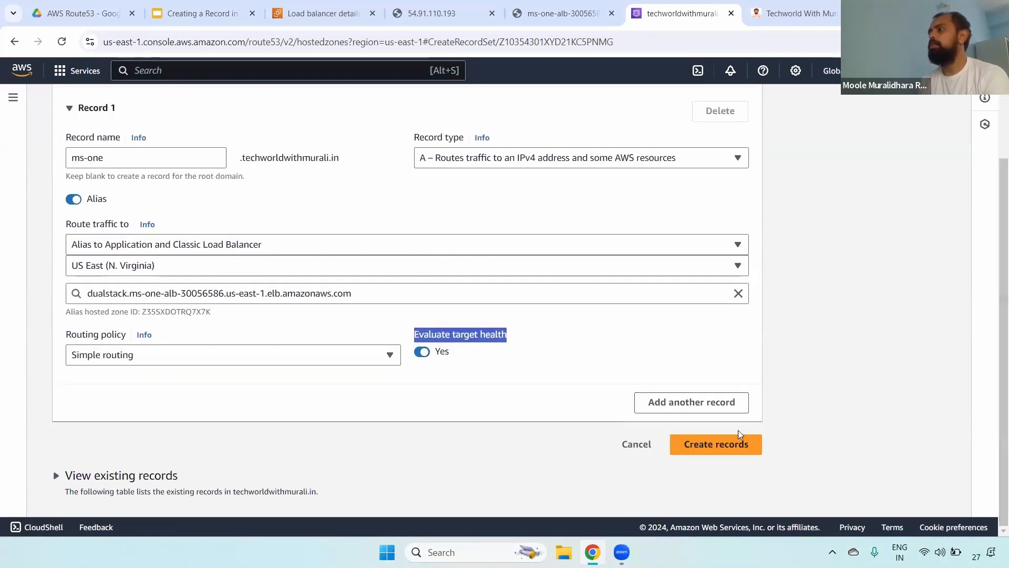
{"action": "scroll", "coordinate": [502, 171], "scroll_direction": "up", "scroll_amount": 2}
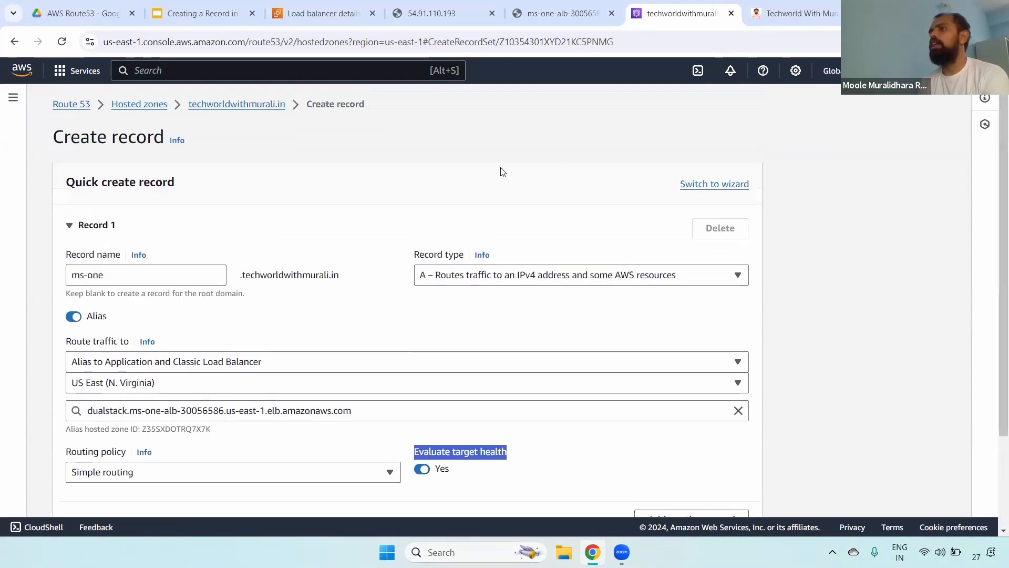
{"action": "left_click_drag", "start_coordinate": [65, 254], "coordinate": [120, 255]}
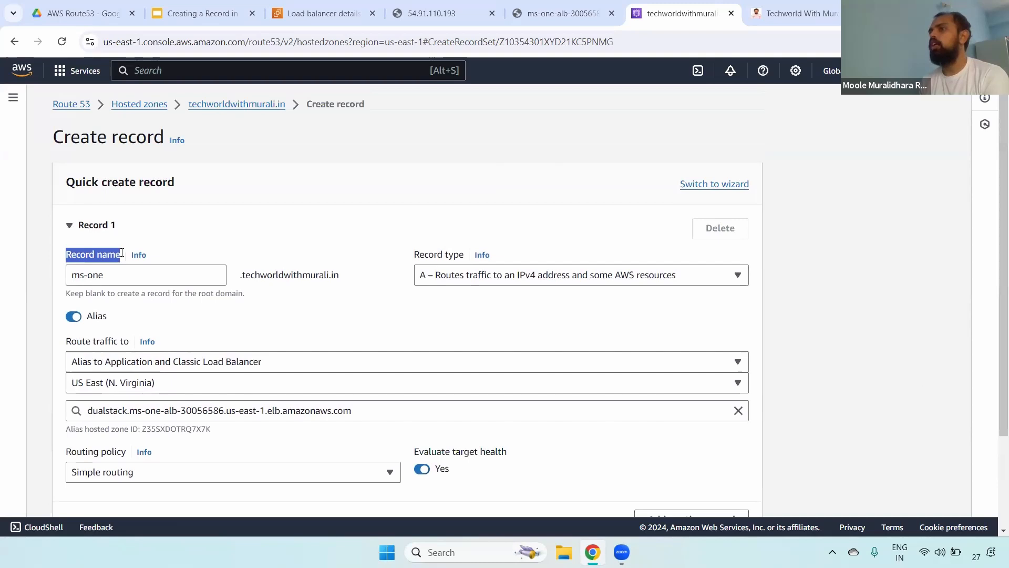
{"action": "double_click", "coordinate": [97, 277]}
{"action": "double_click", "coordinate": [74, 276]}
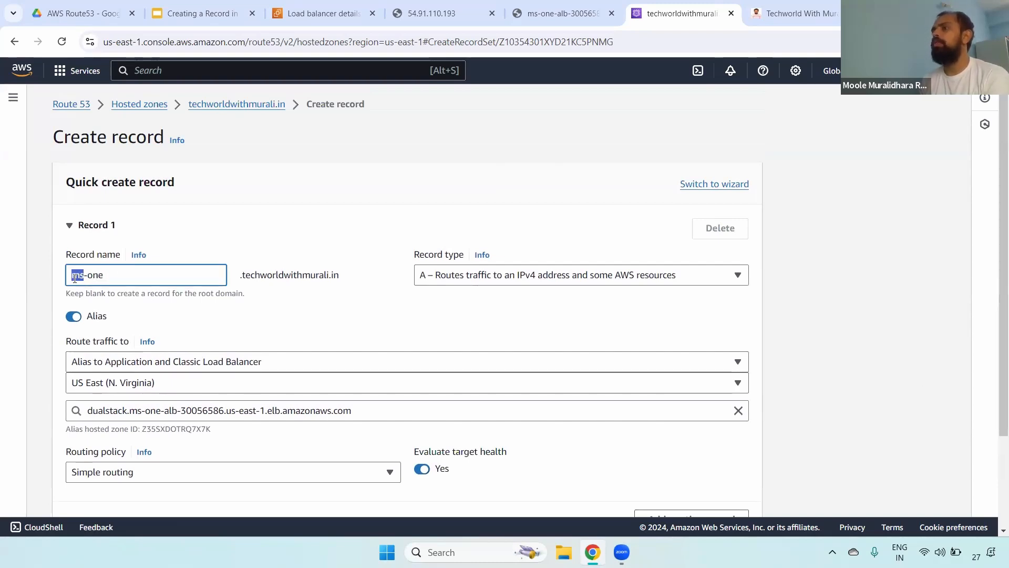
{"action": "left_click_drag", "start_coordinate": [240, 275], "coordinate": [359, 277]}
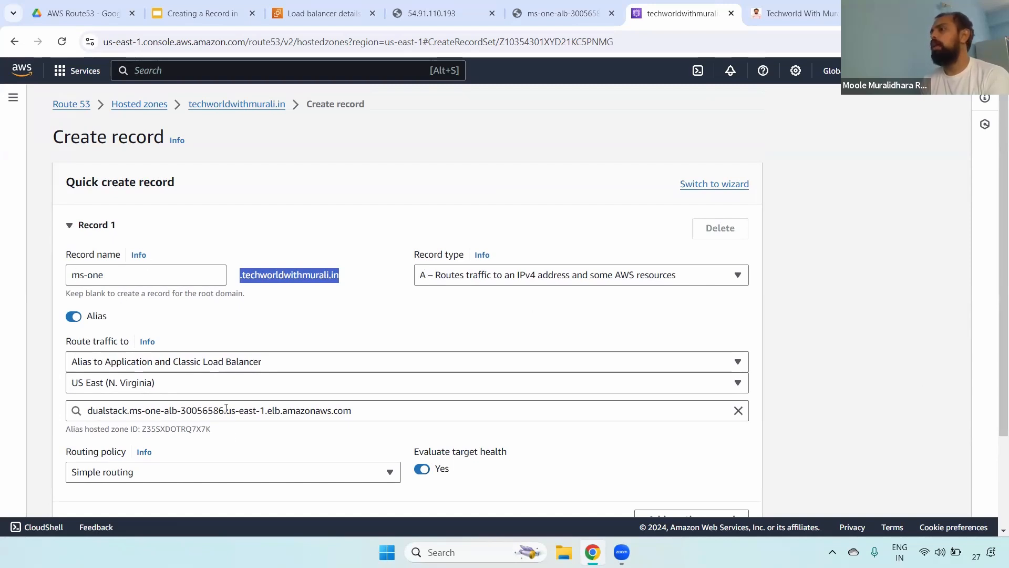
{"action": "left_click_drag", "start_coordinate": [413, 254], "coordinate": [471, 284]}
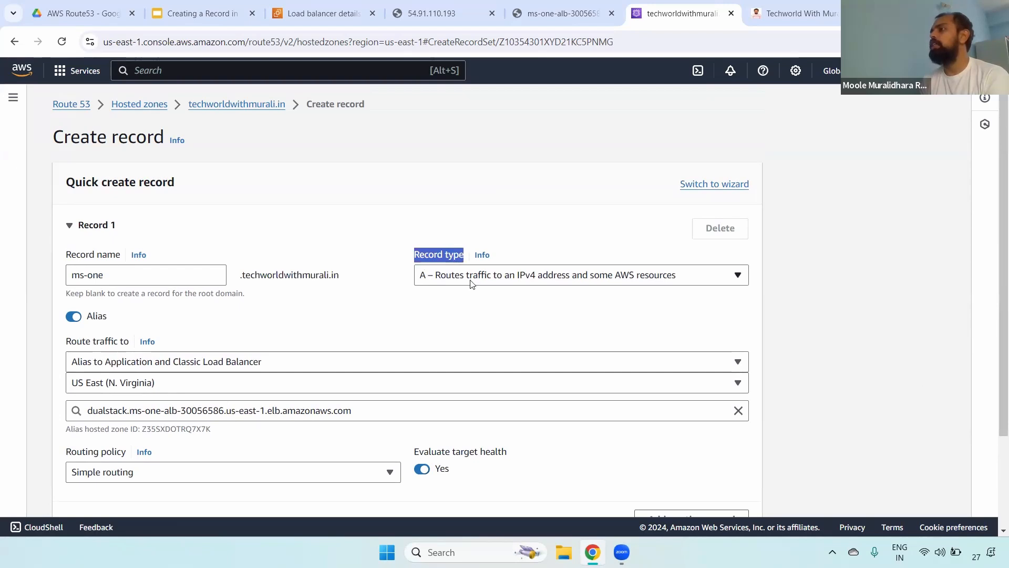
Turn off the record's Alias option to view the plain value field, and turn it back on
{"action": "left_click", "coordinate": [75, 317]}
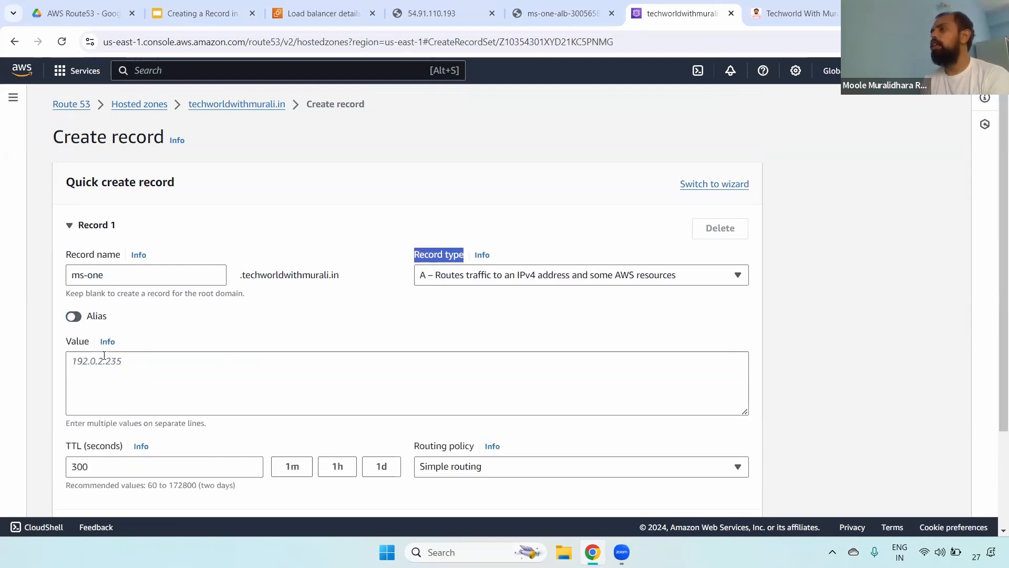
{"action": "left_click", "coordinate": [227, 370]}
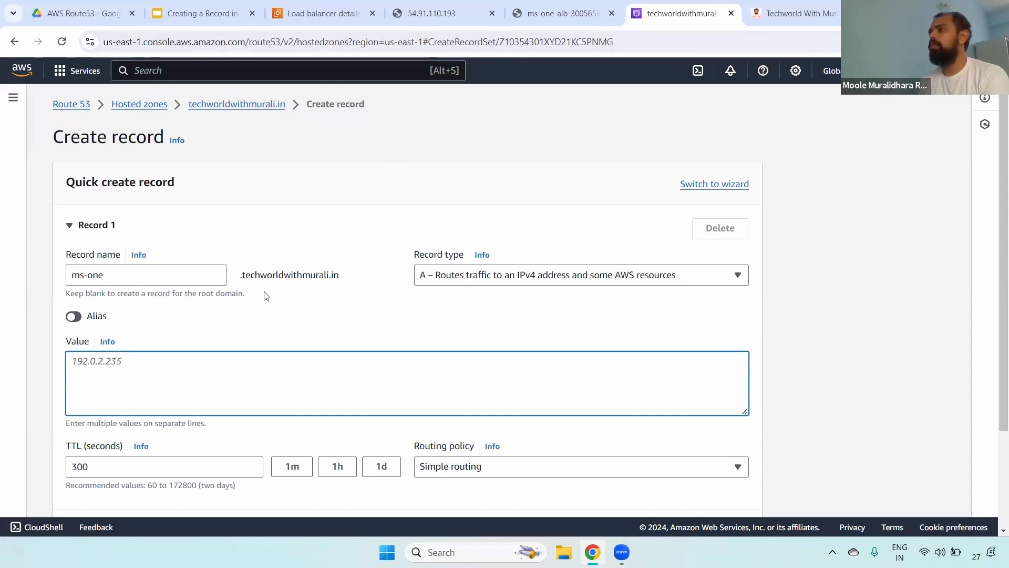
{"action": "left_click", "coordinate": [72, 316]}
Route the alias to an Application and Classic Load Balancer in the US East (N. Virginia) region, us-east-1
{"action": "left_click", "coordinate": [133, 362]}
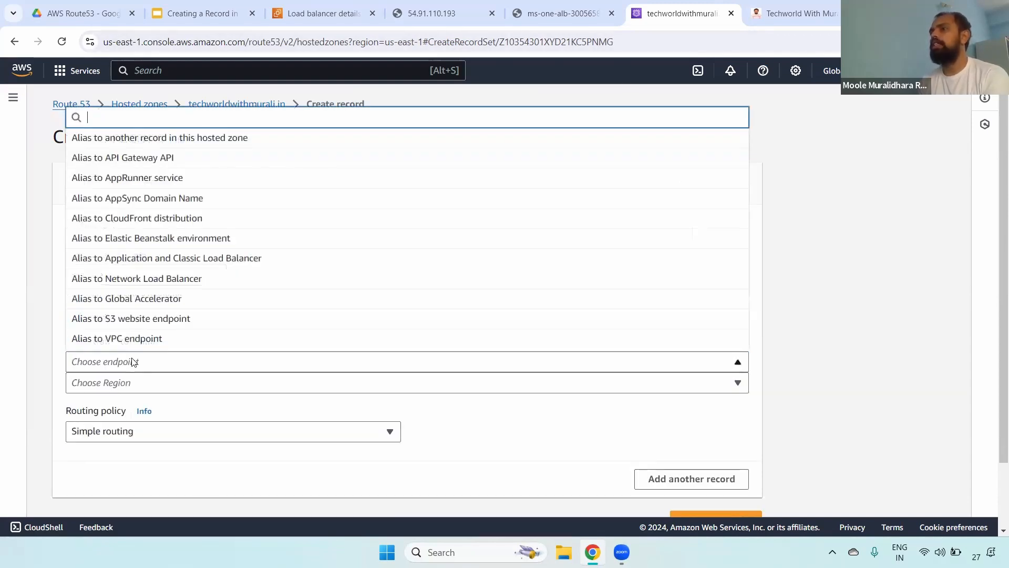
{"action": "left_click", "coordinate": [207, 258]}
{"action": "left_click", "coordinate": [133, 383]}
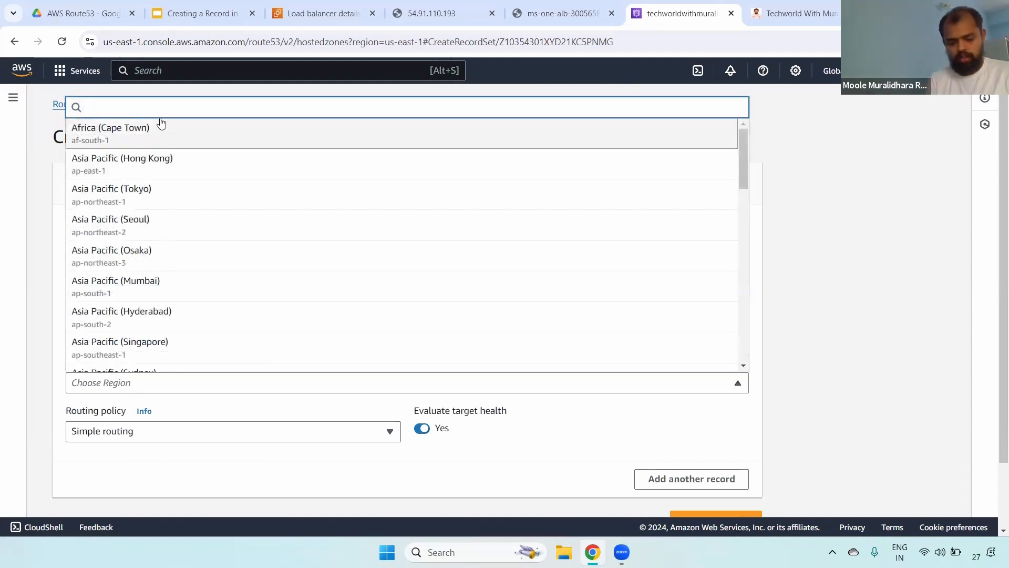
{"action": "type", "text": "us"}
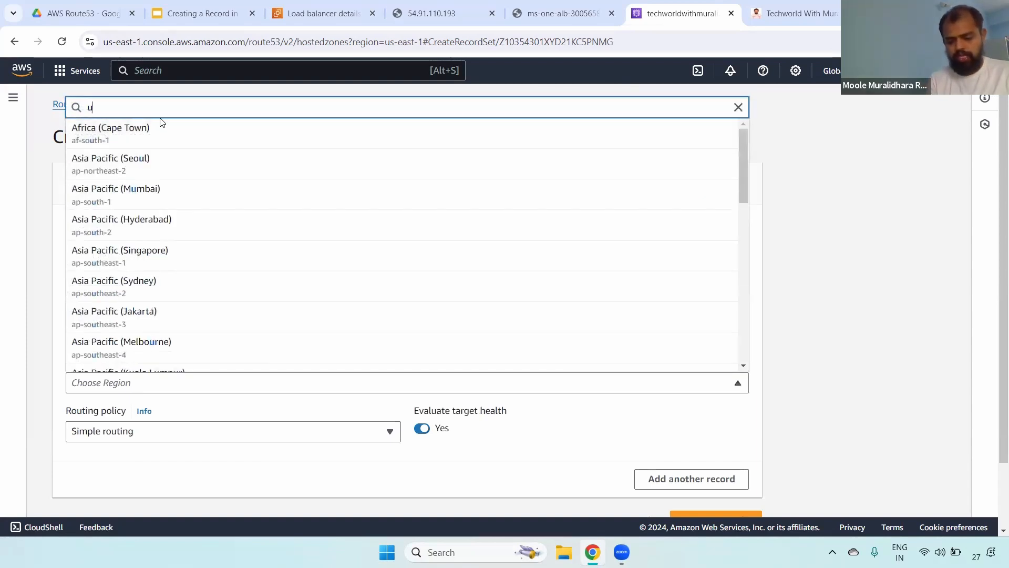
{"action": "key", "text": "BackSpace"}
{"action": "key", "text": "BackSpace"}
{"action": "type", "text": "east"}
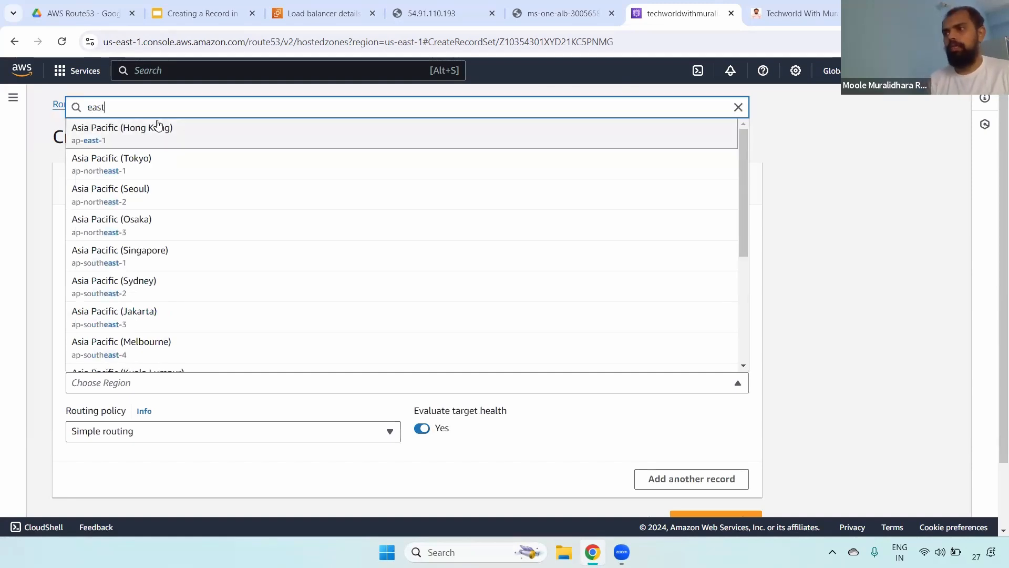
{"action": "left_click_drag", "start_coordinate": [744, 221], "coordinate": [755, 268]}
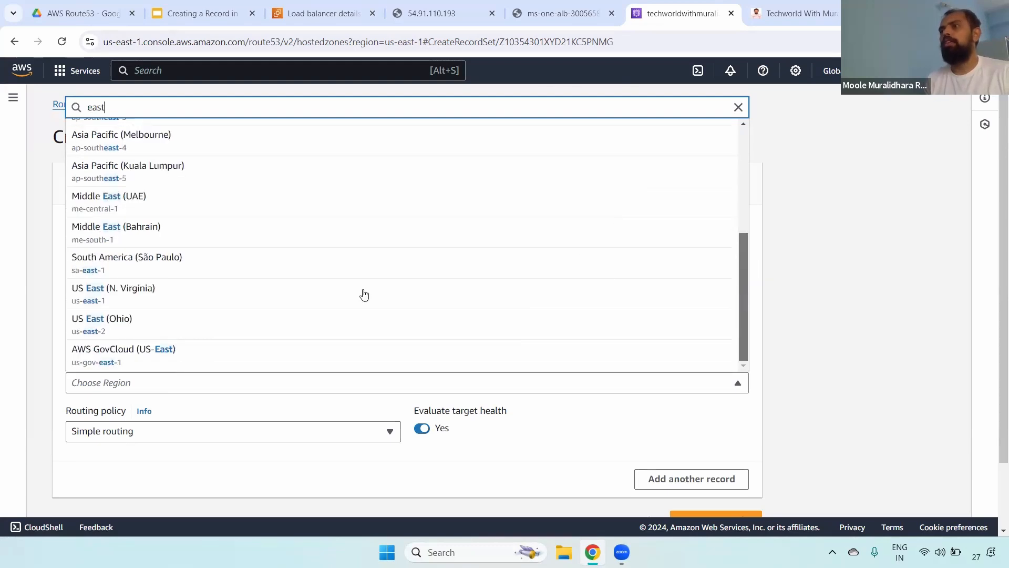
{"action": "left_click", "coordinate": [154, 293]}
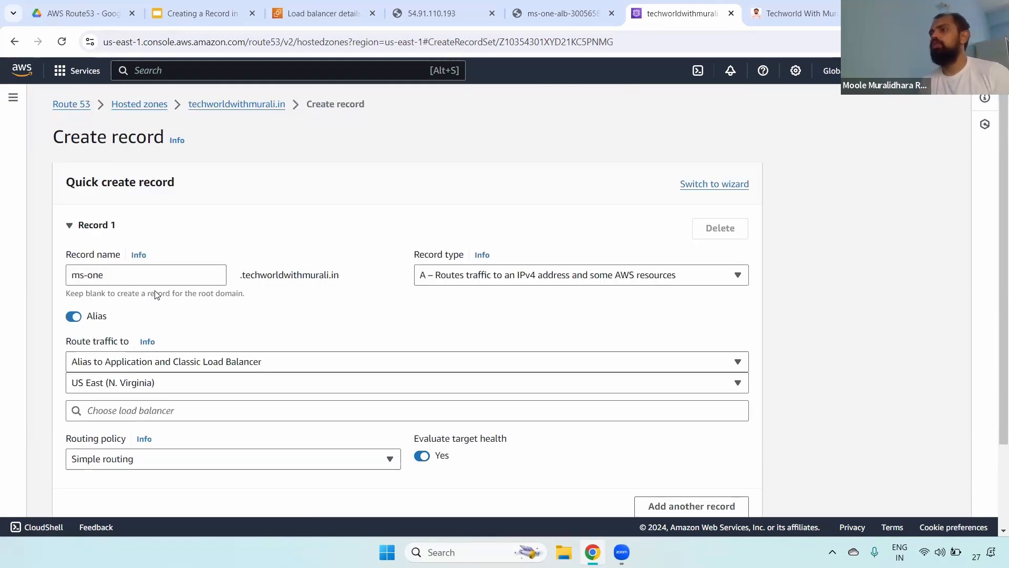
Select dualstack.ms-one-alb-30056586.us-east-1.elb.amazonaws.com as the alias's load balancer and create the record
{"action": "left_click", "coordinate": [189, 409]}
{"action": "left_click", "coordinate": [185, 438]}
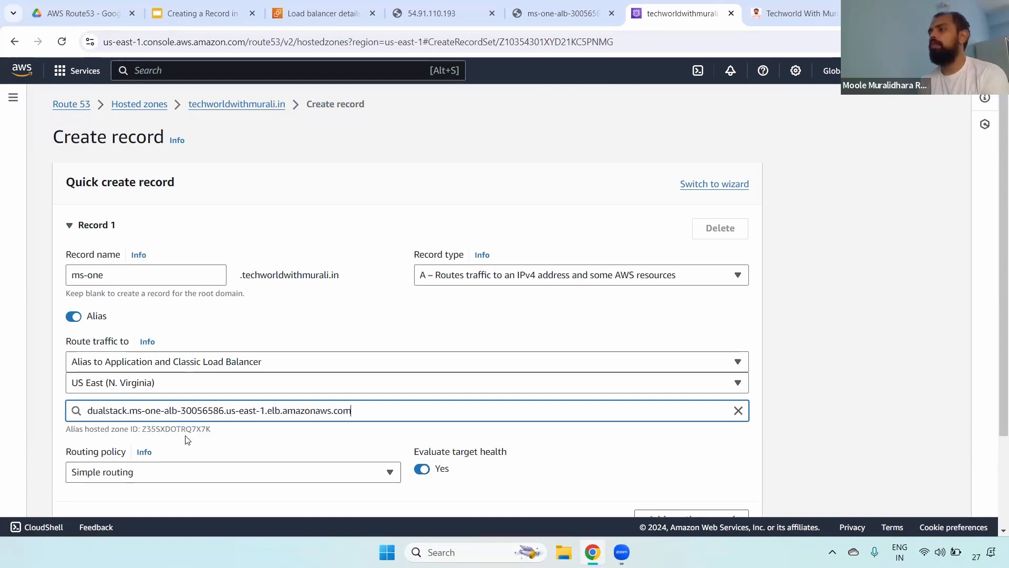
{"action": "scroll", "coordinate": [995, 385], "scroll_direction": "down", "scroll_amount": 2}
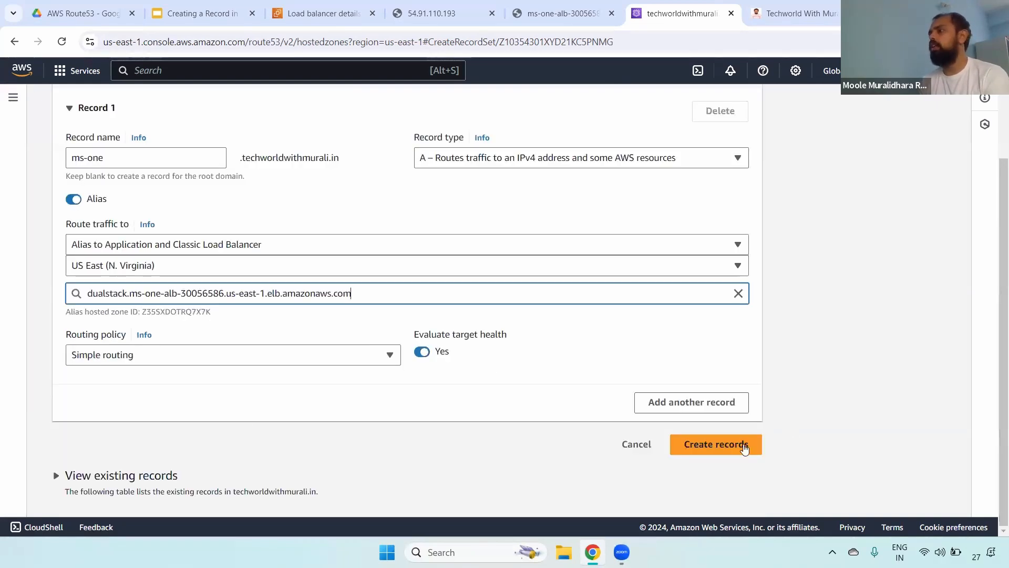
{"action": "left_click", "coordinate": [726, 446]}
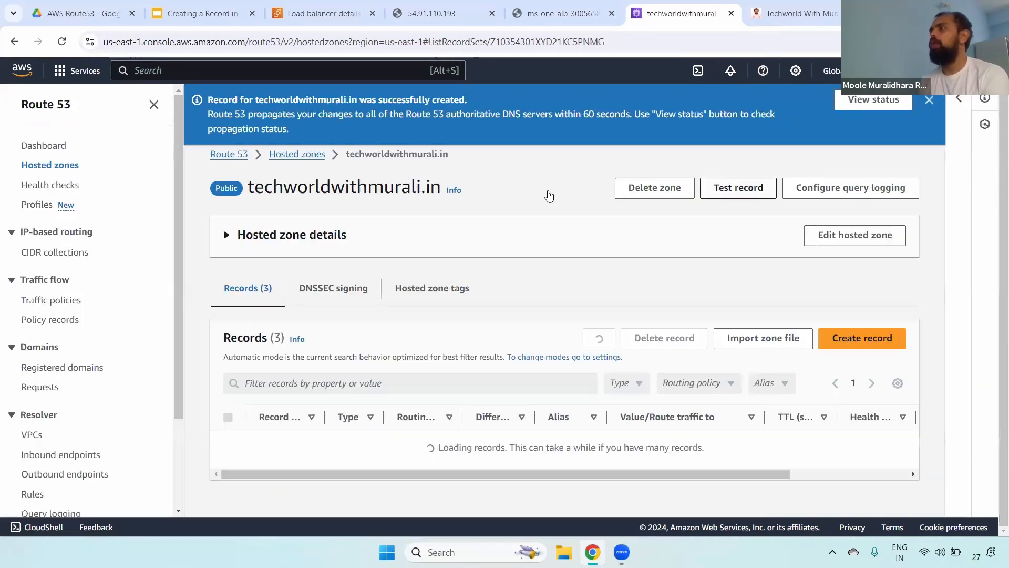
Widen the Record name column and examine the ms-one record's full name, type, routing policy and alias target
{"action": "scroll", "coordinate": [994, 156], "scroll_direction": "down", "scroll_amount": 2}
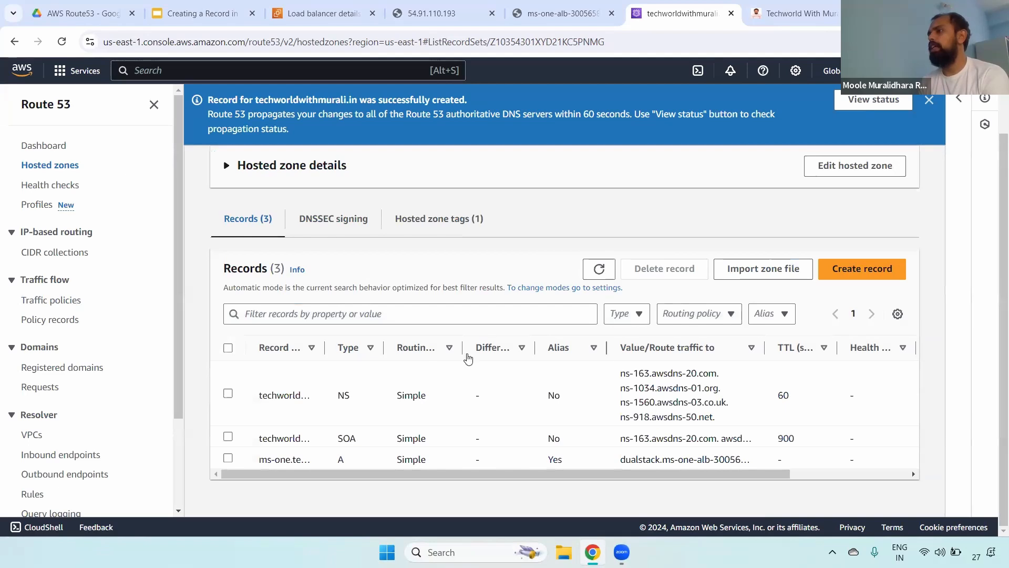
{"action": "left_click_drag", "start_coordinate": [325, 348], "coordinate": [405, 348]}
{"action": "double_click", "coordinate": [286, 460]}
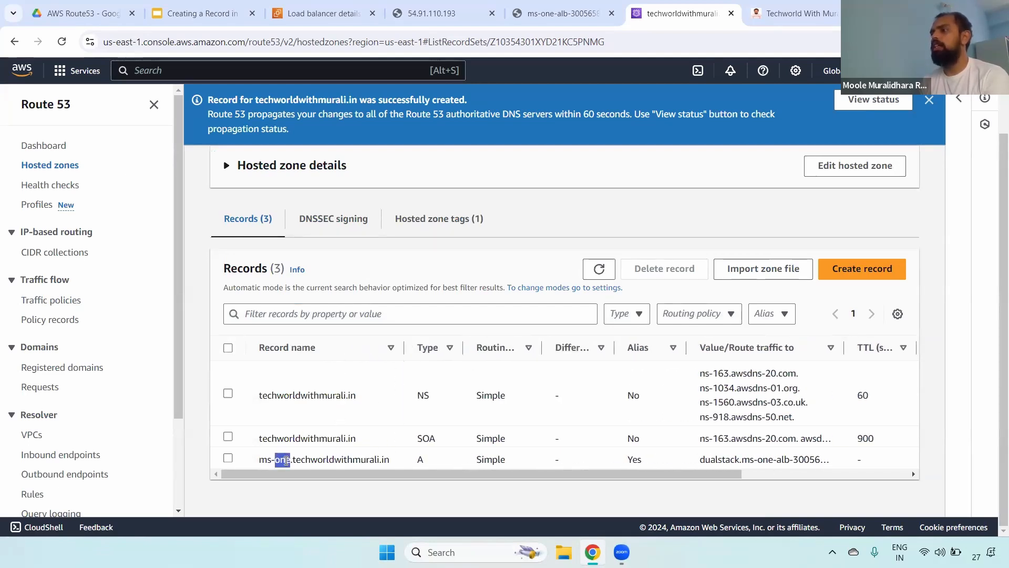
{"action": "left_click", "coordinate": [286, 460]}
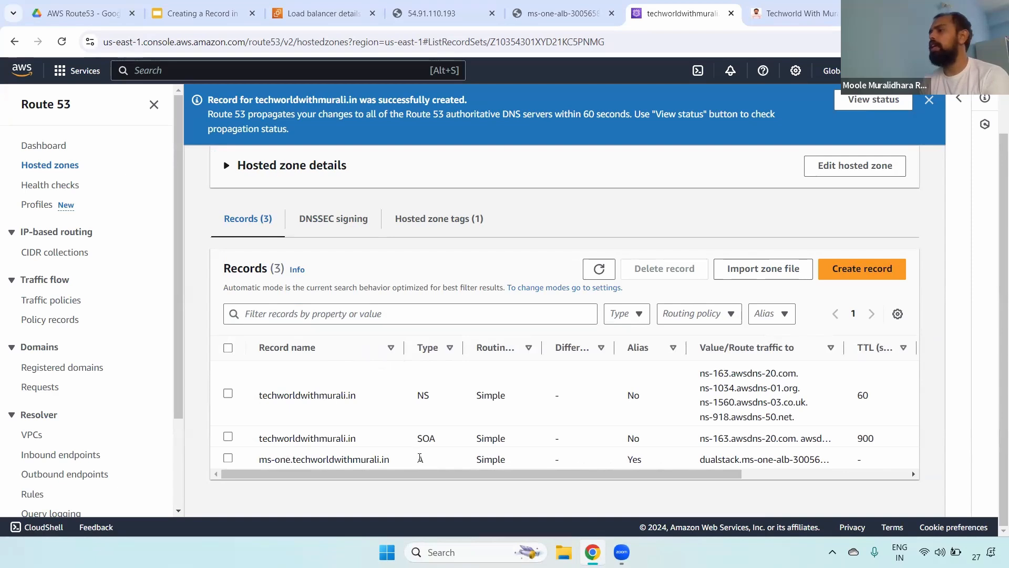
{"action": "double_click", "coordinate": [420, 458]}
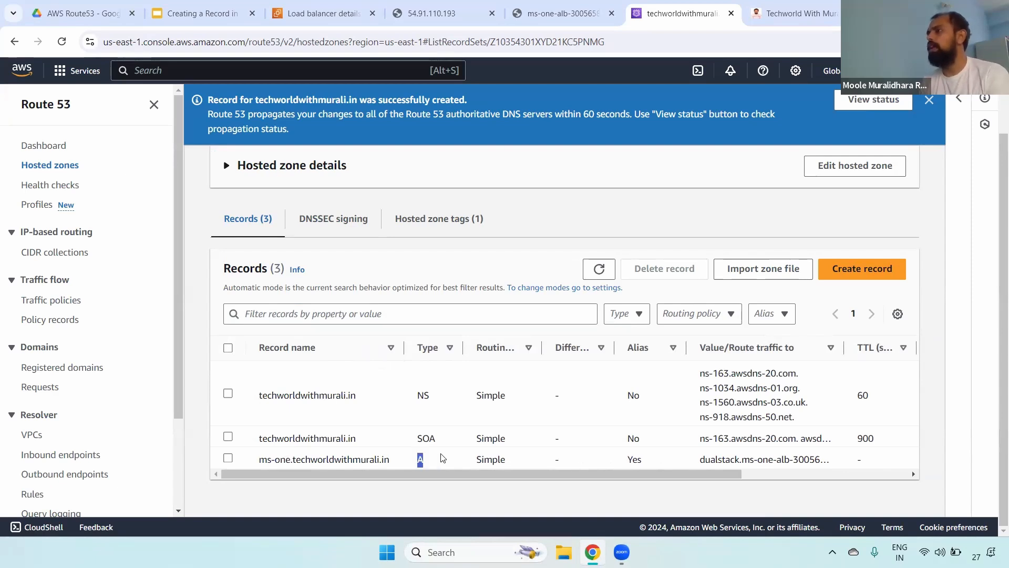
{"action": "left_click", "coordinate": [475, 460]}
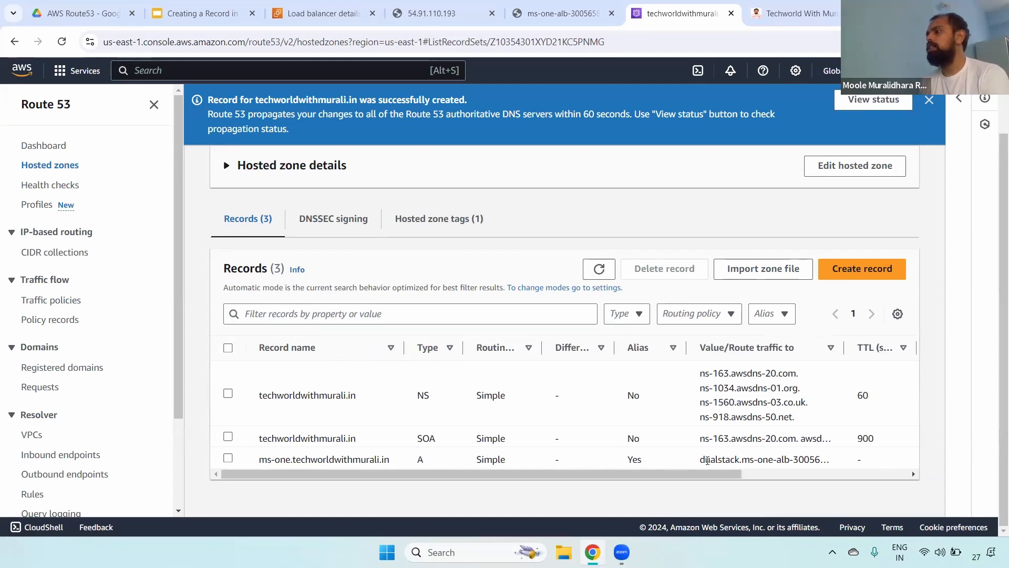
{"action": "left_click_drag", "start_coordinate": [701, 460], "coordinate": [805, 463]}
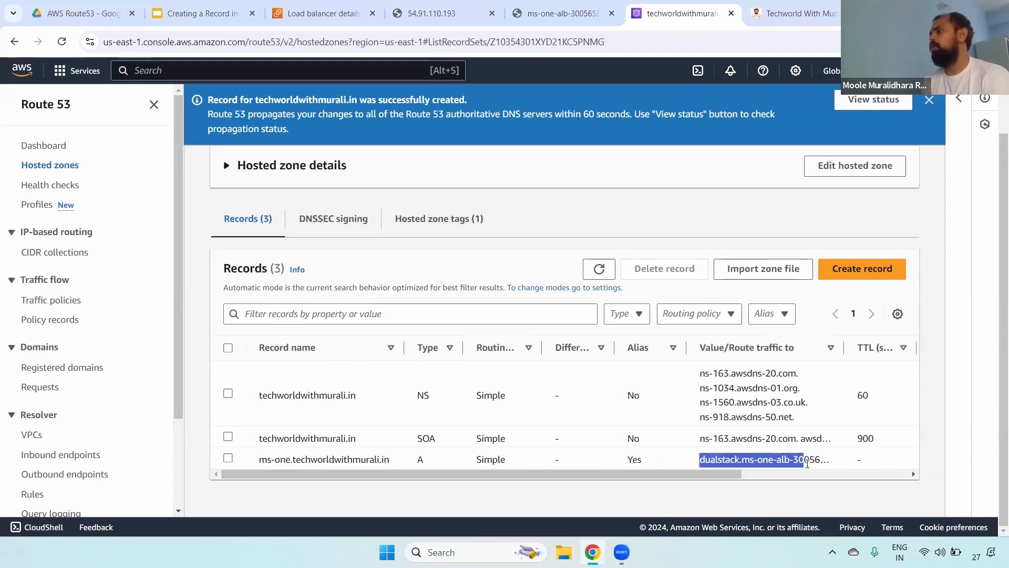
Copy the full name of the ms-one record from the records table and launch nslookup in Windows
{"action": "left_click_drag", "start_coordinate": [261, 462], "coordinate": [394, 464]}
{"action": "key", "text": "ctrl+c"}
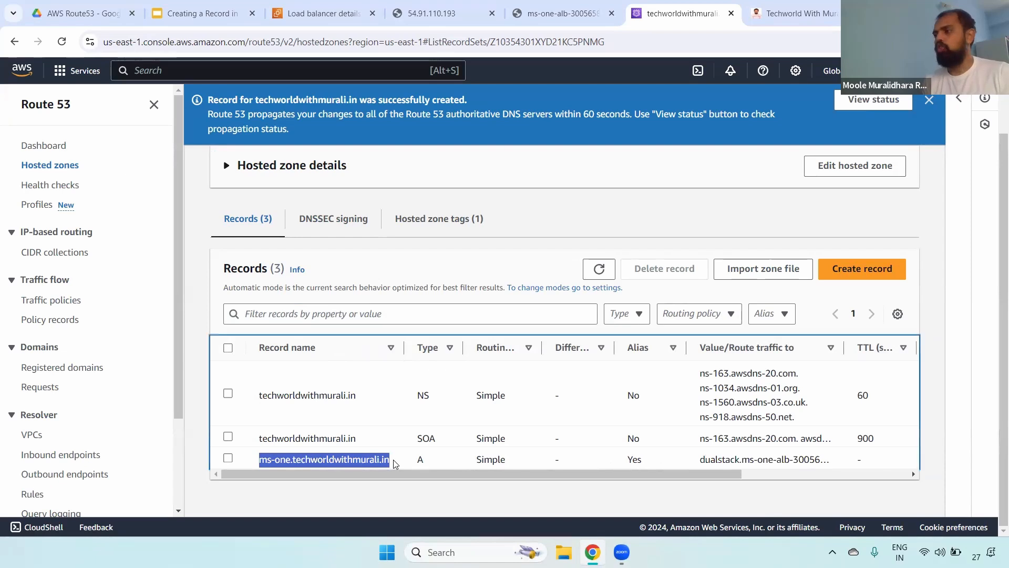
{"action": "left_click", "coordinate": [445, 551]}
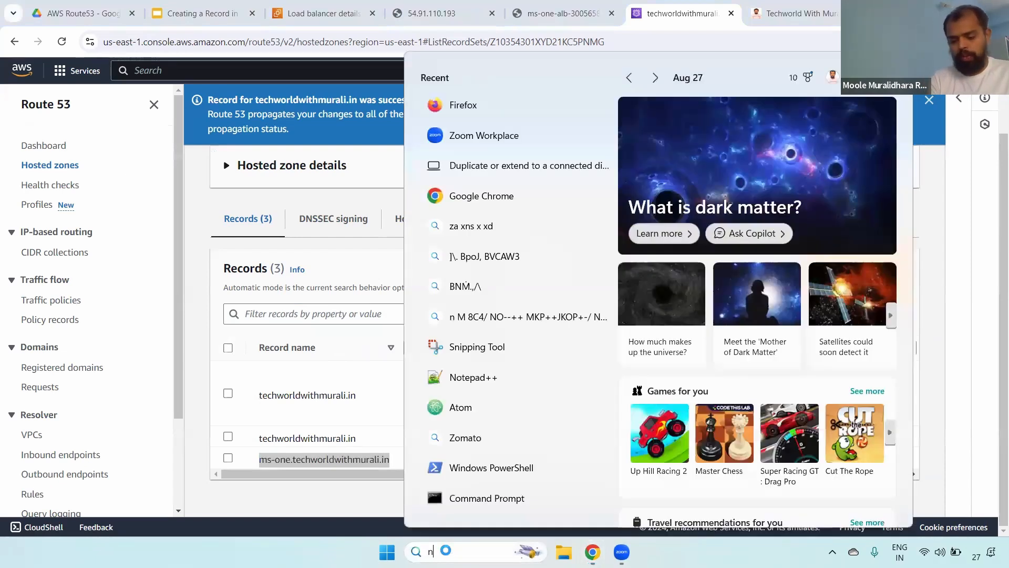
{"action": "type", "text": "ns"}
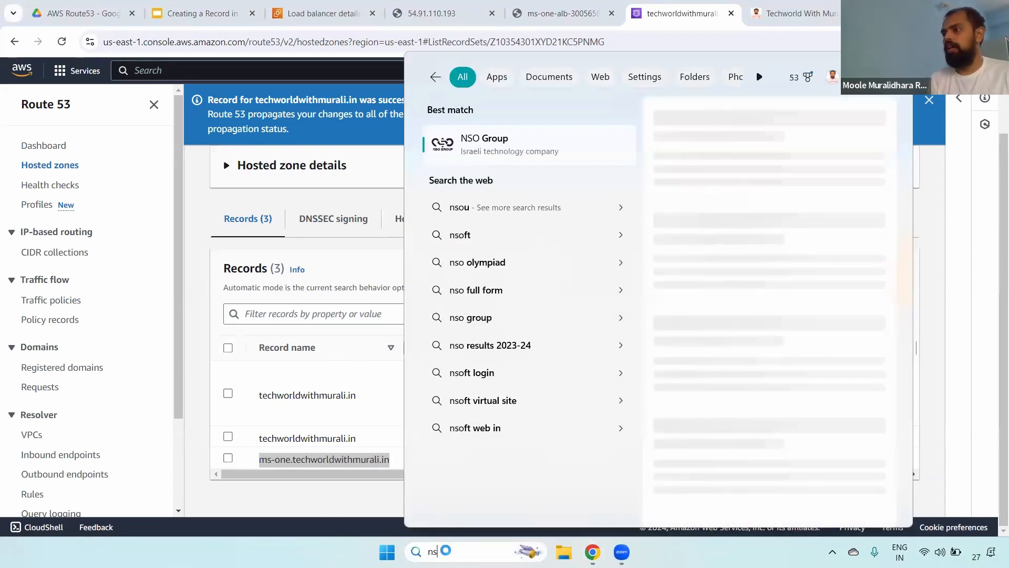
{"action": "key", "text": "BackSpace"}
{"action": "key", "text": "BackSpace"}
{"action": "type", "text": "ns"}
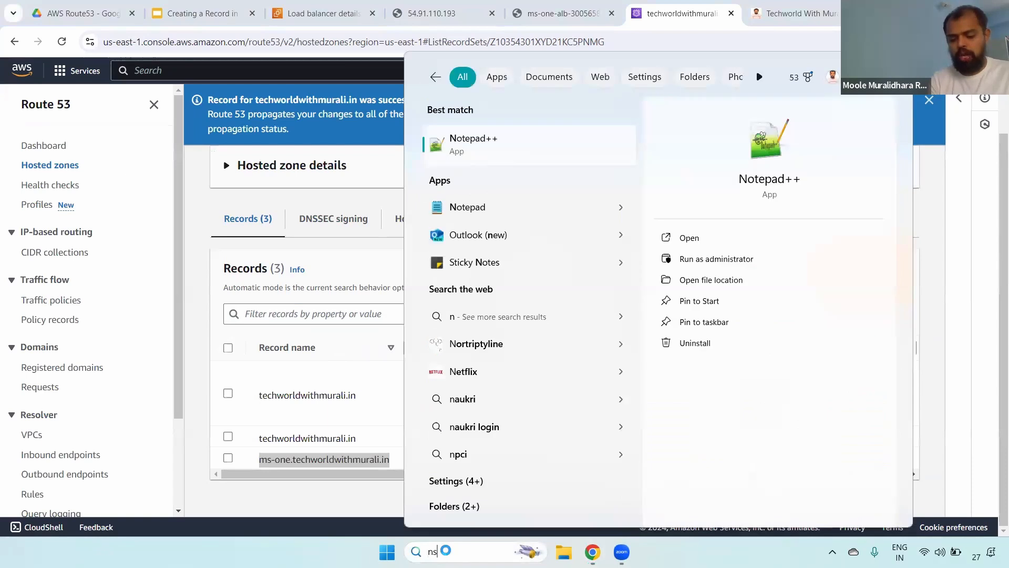
{"action": "type", "text": "lookup"}
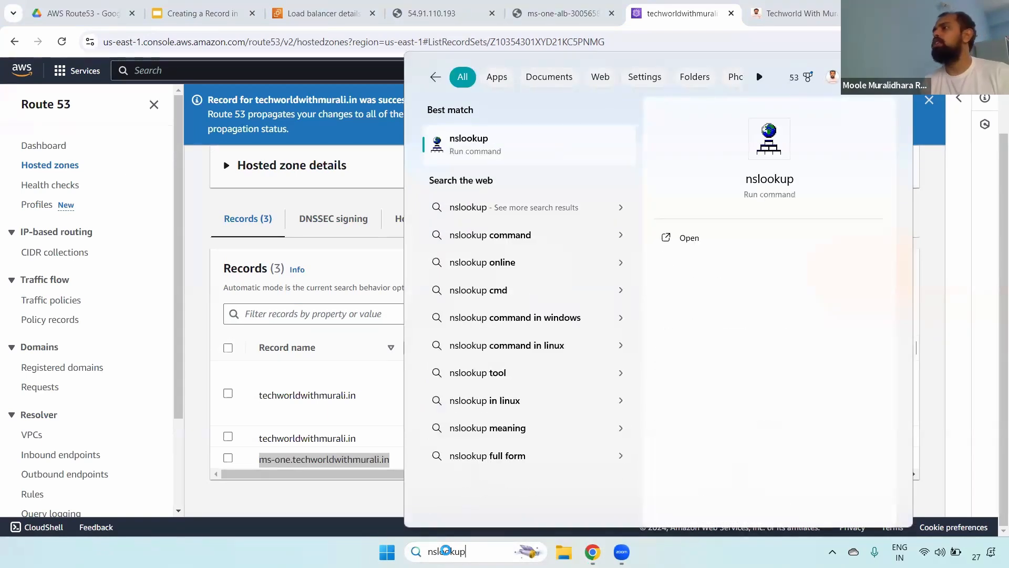
{"action": "key", "text": "Return"}
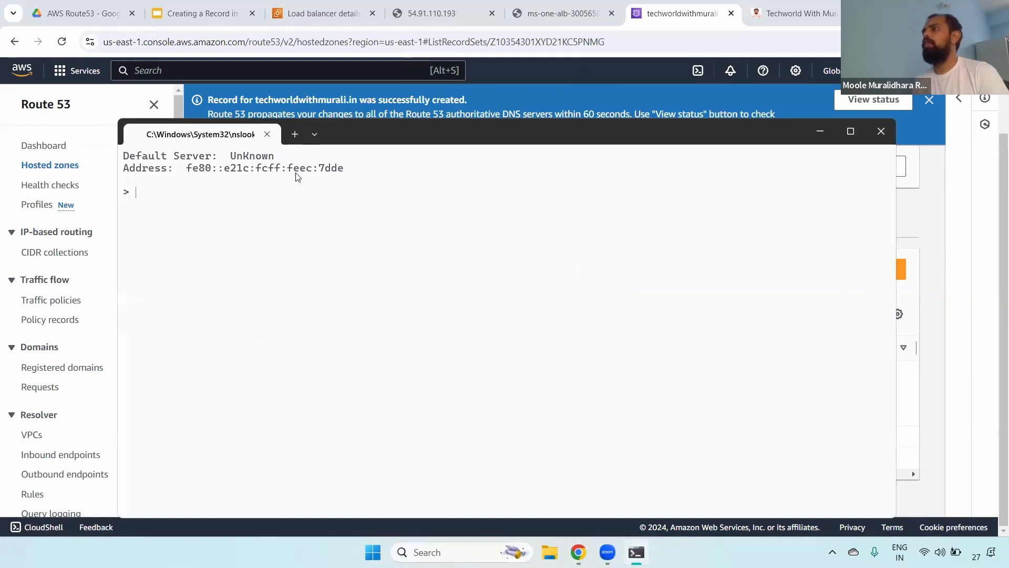
Maximize the nslookup window and look up ms-one.techworldwithmurali.in
{"action": "double_click", "coordinate": [354, 129]}
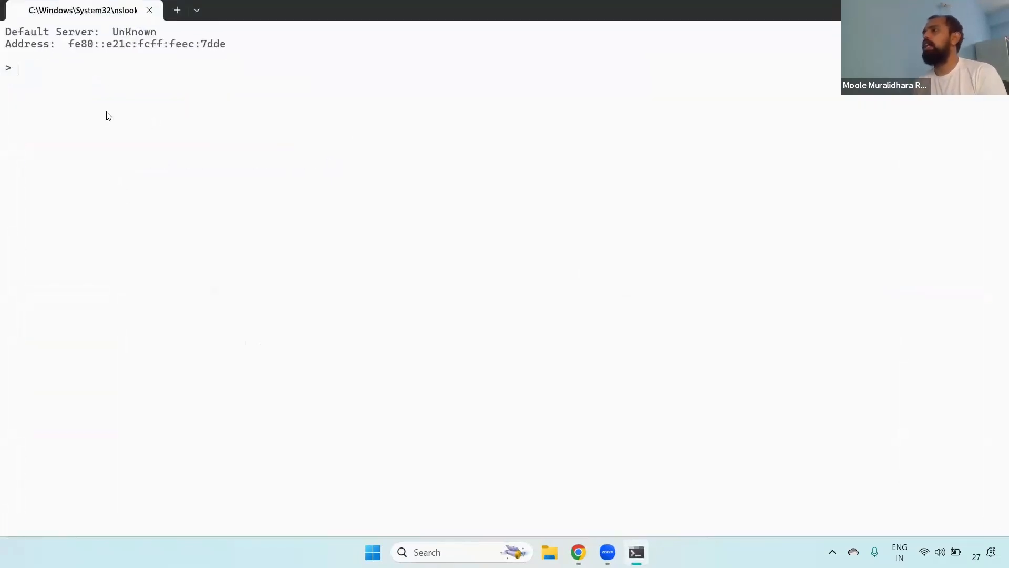
{"action": "type", "text": "ms-one.techworldwithmurali.in"}
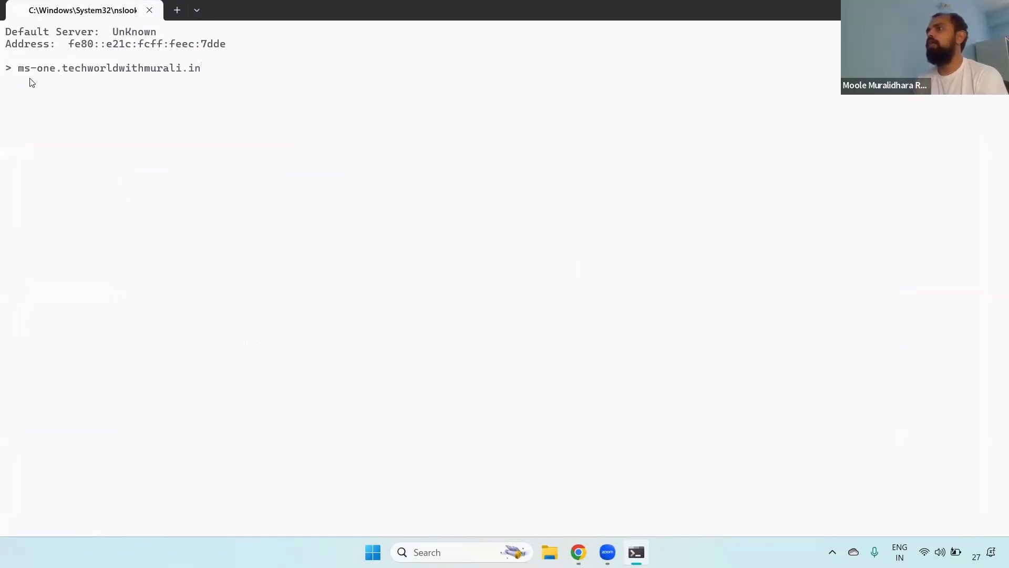
{"action": "key", "text": "Return"}
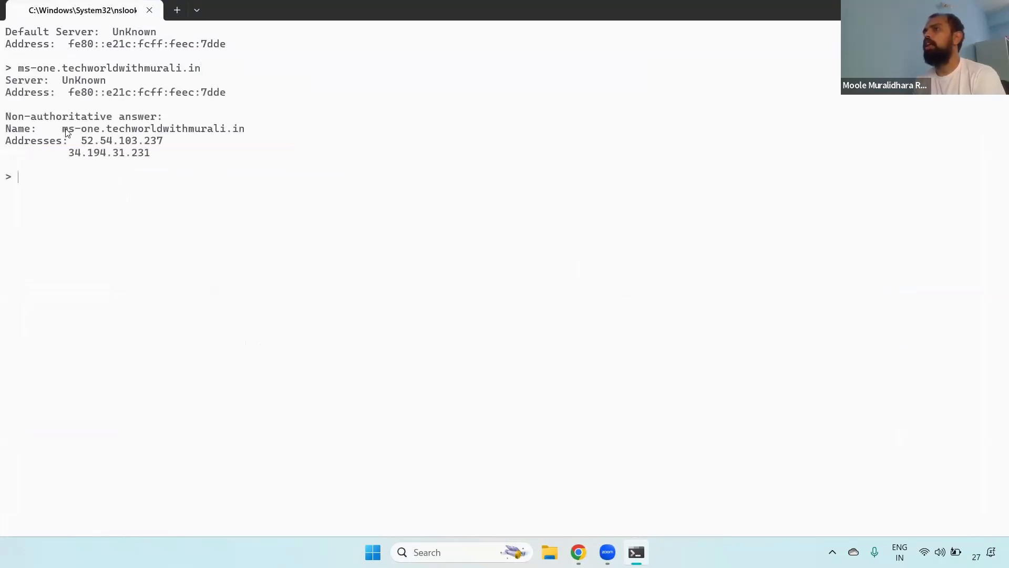
Compare the IP addresses nslookup returned for ms-one.techworldwithmurali.in with the Availability Zones in the load balancer's details
{"action": "left_click_drag", "start_coordinate": [65, 130], "coordinate": [186, 132]}
{"action": "left_click_drag", "start_coordinate": [82, 142], "coordinate": [159, 153]}
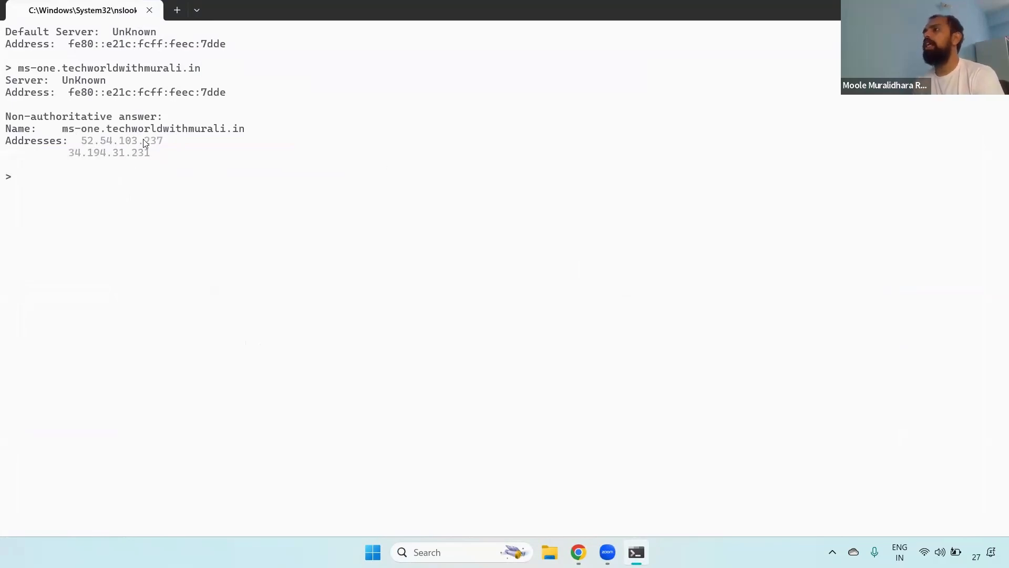
{"action": "key", "text": "alt+Tab"}
{"action": "left_click", "coordinate": [324, 13]}
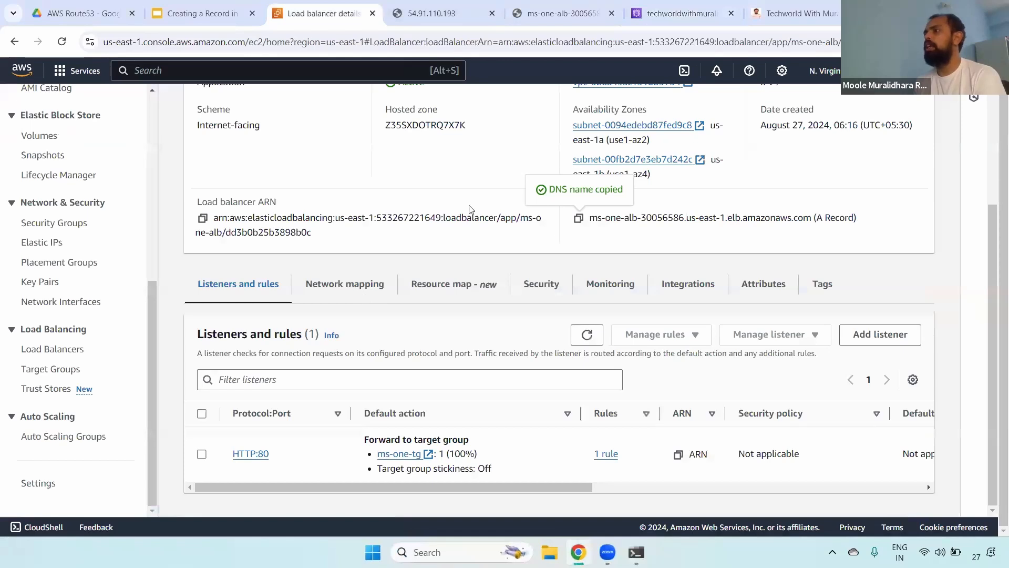
{"action": "scroll", "coordinate": [994, 242], "scroll_direction": "up", "scroll_amount": 1}
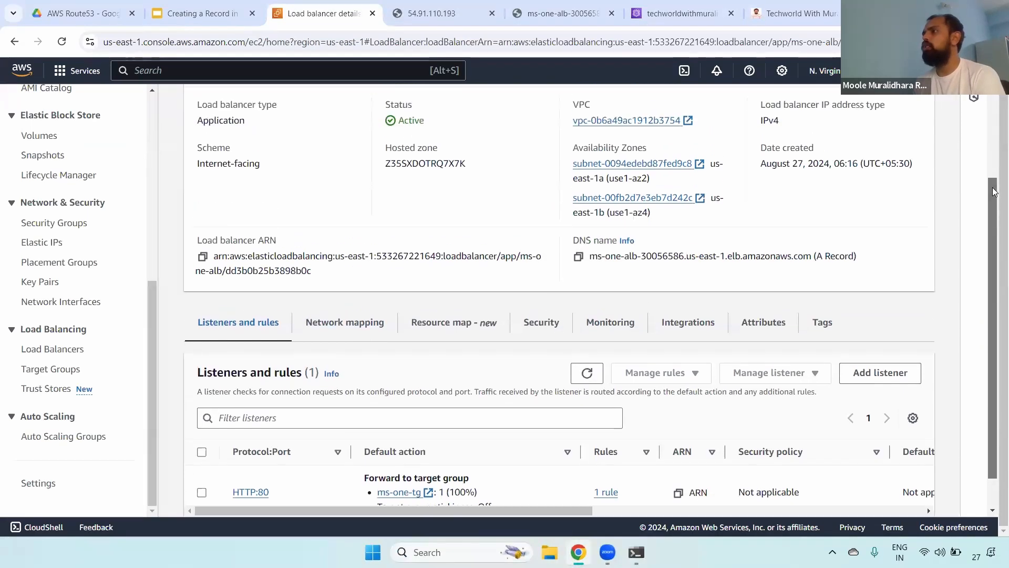
{"action": "scroll", "coordinate": [994, 192], "scroll_direction": "up", "scroll_amount": 1}
{"action": "left_click_drag", "start_coordinate": [689, 261], "coordinate": [566, 189]}
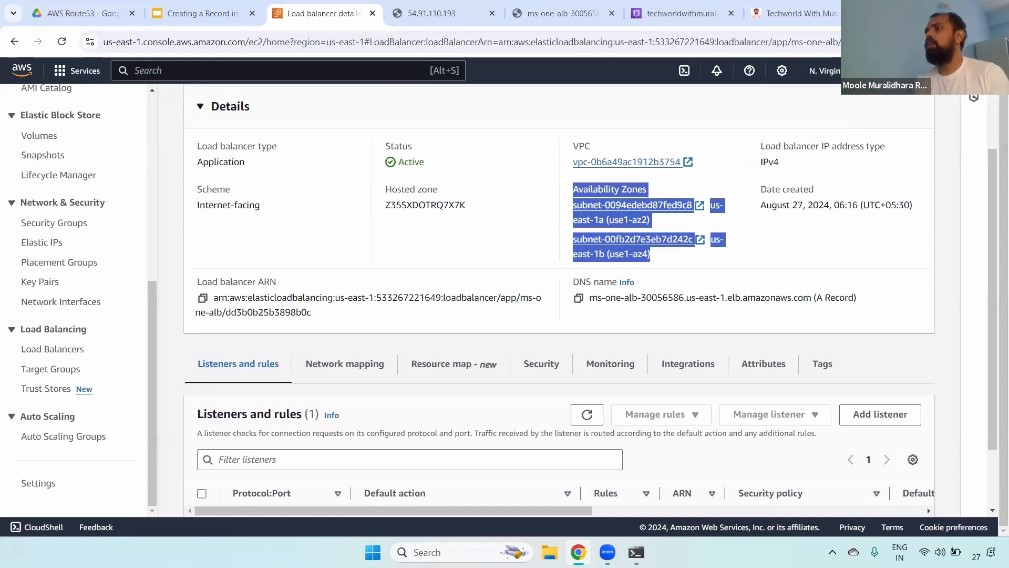
{"action": "key", "text": "alt+Tab"}
{"action": "left_click_drag", "start_coordinate": [81, 139], "coordinate": [166, 150]}
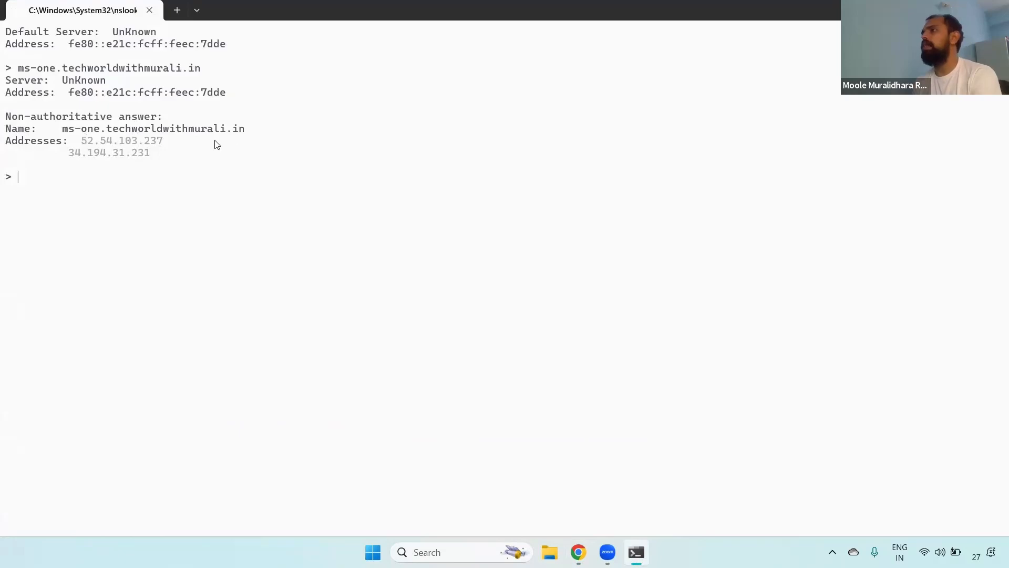
Switch to Chrome, maximize its window and open ms-one.techworldwithmurali.in in a new browser tab
{"action": "left_click", "coordinate": [579, 552]}
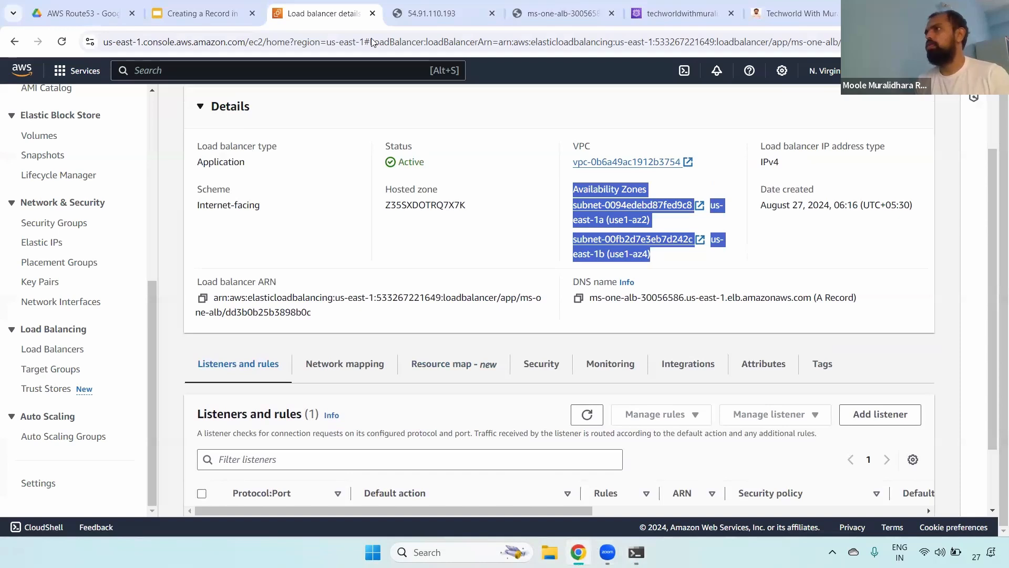
{"action": "key", "text": "alt+Tab"}
{"action": "key", "text": "alt+Tab"}
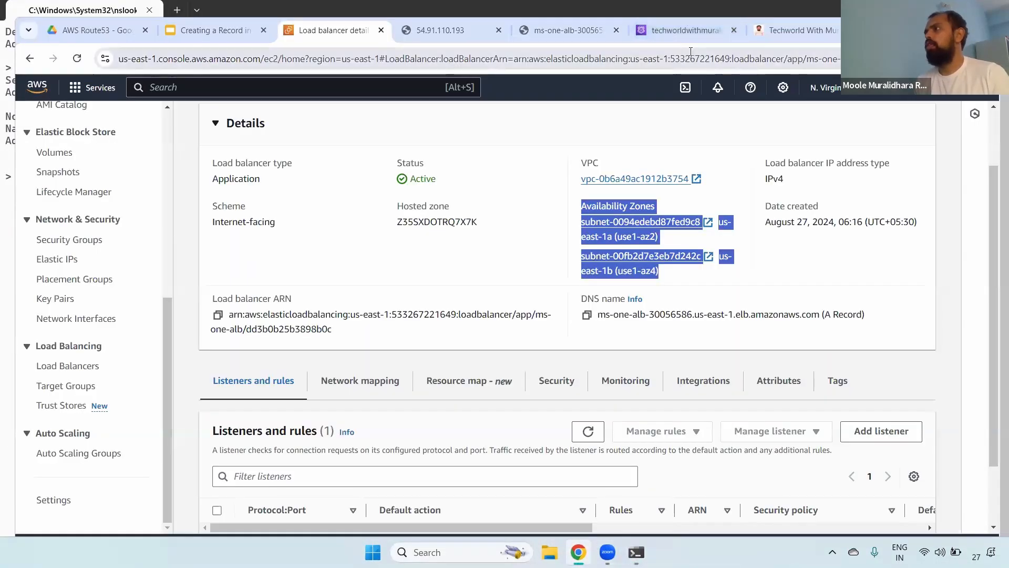
{"action": "left_click", "coordinate": [902, 150]}
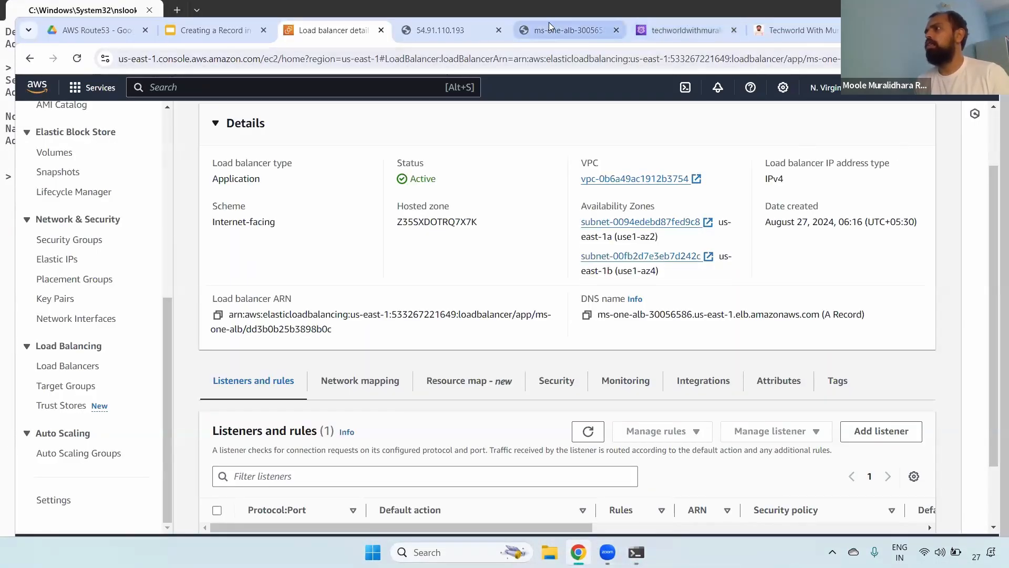
{"action": "left_click", "coordinate": [467, 28]}
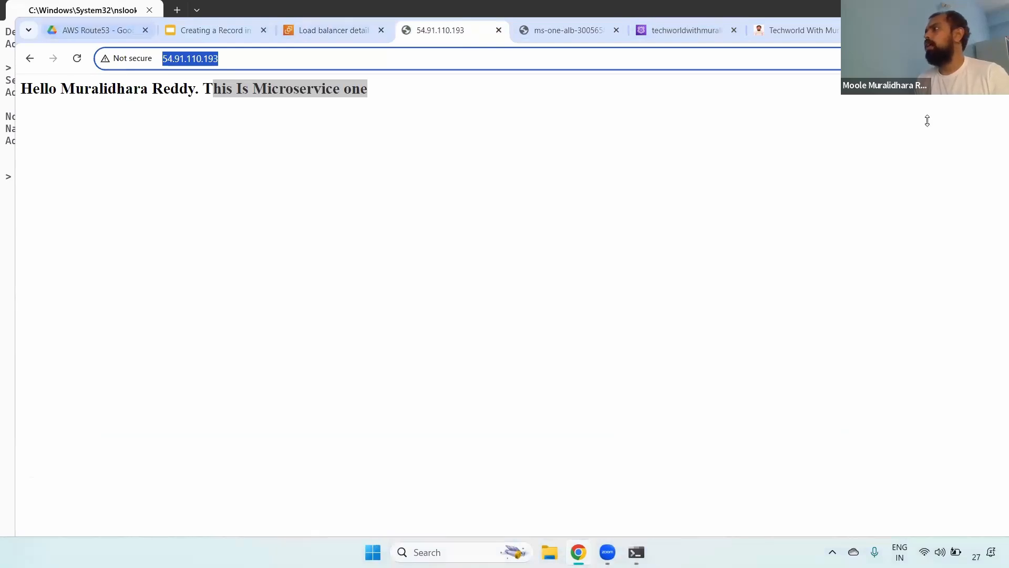
{"action": "key", "text": "super+Up"}
{"action": "key", "text": "ctrl+t"}
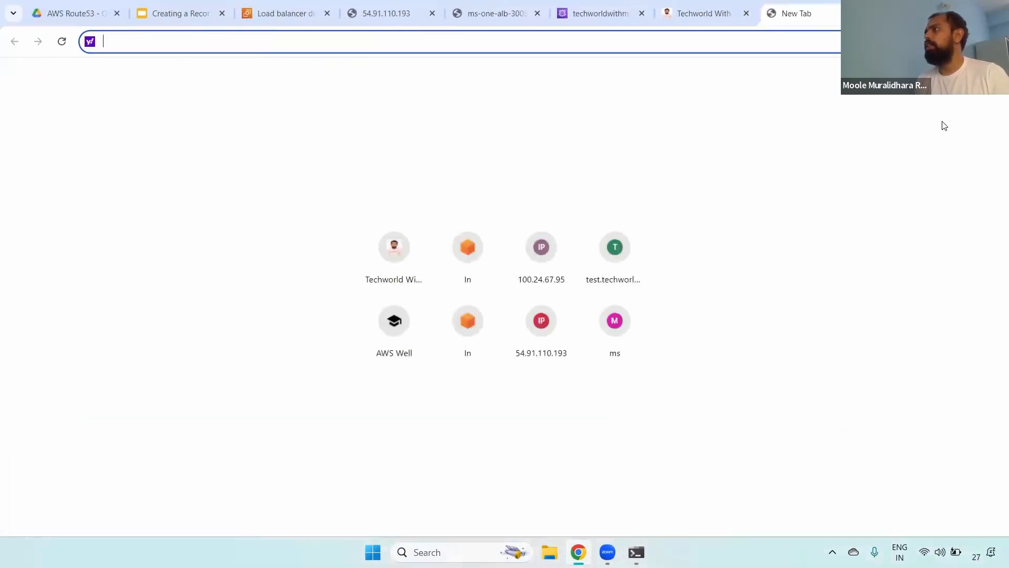
{"action": "key", "text": "alt+Tab"}
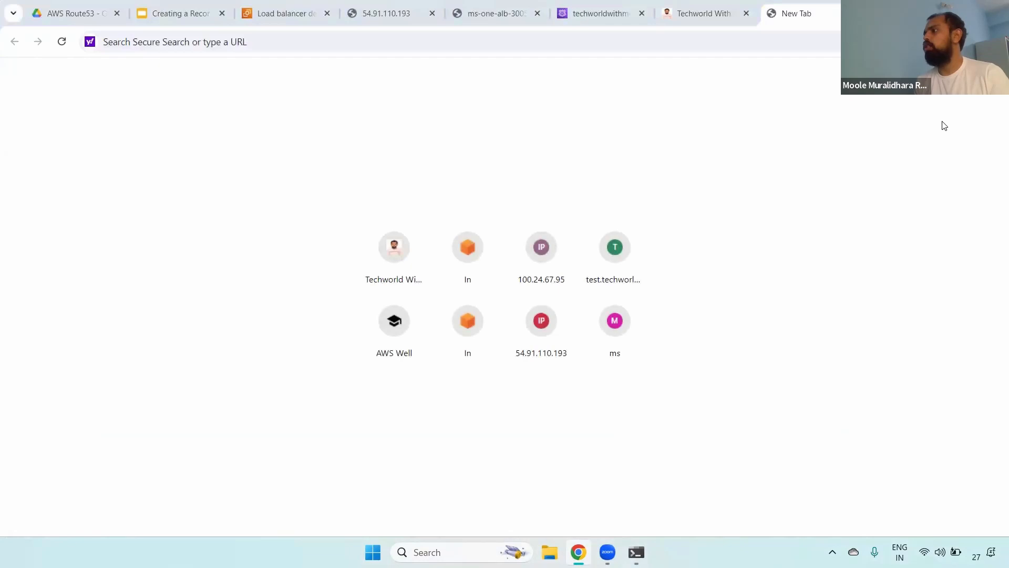
{"action": "left_click", "coordinate": [276, 34]}
{"action": "type", "text": "ms-one.techworldwithmurali.in"}
{"action": "key", "text": "Return"}
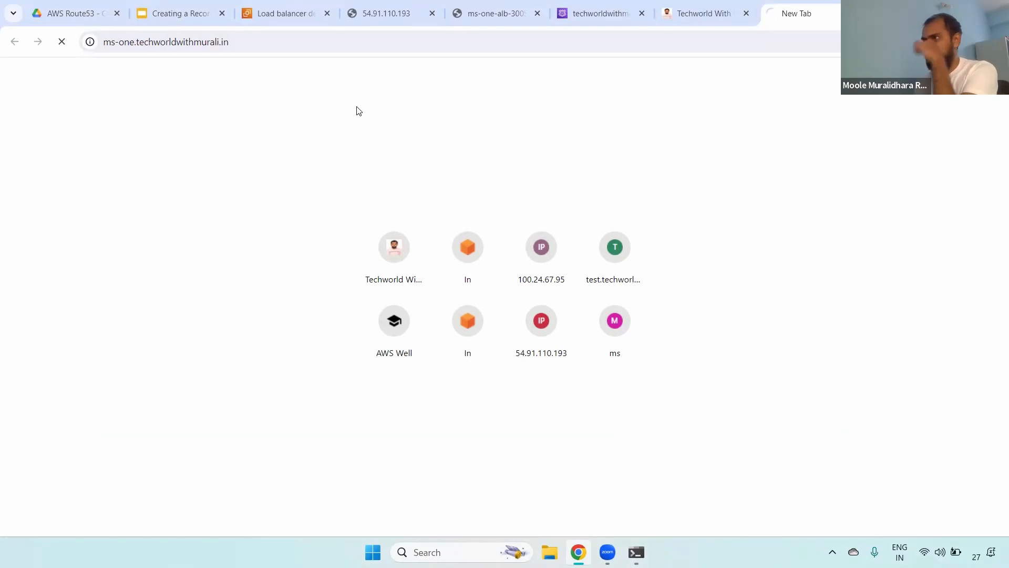
Examine the http scheme in the ms-one.techworldwithmurali.in address and the greeting text on the loaded page
{"action": "left_click", "coordinate": [276, 42]}
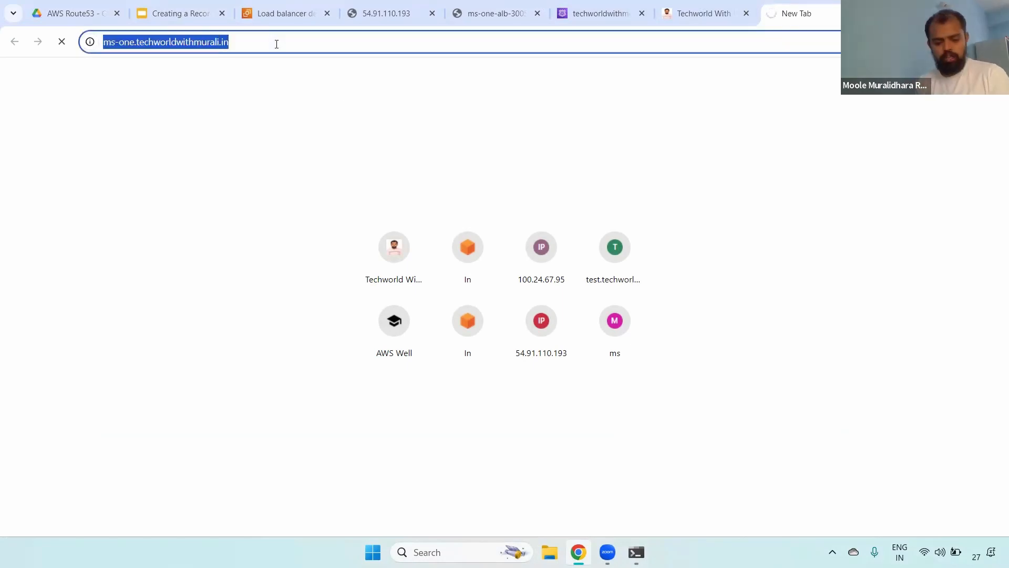
{"action": "left_click", "coordinate": [276, 44]}
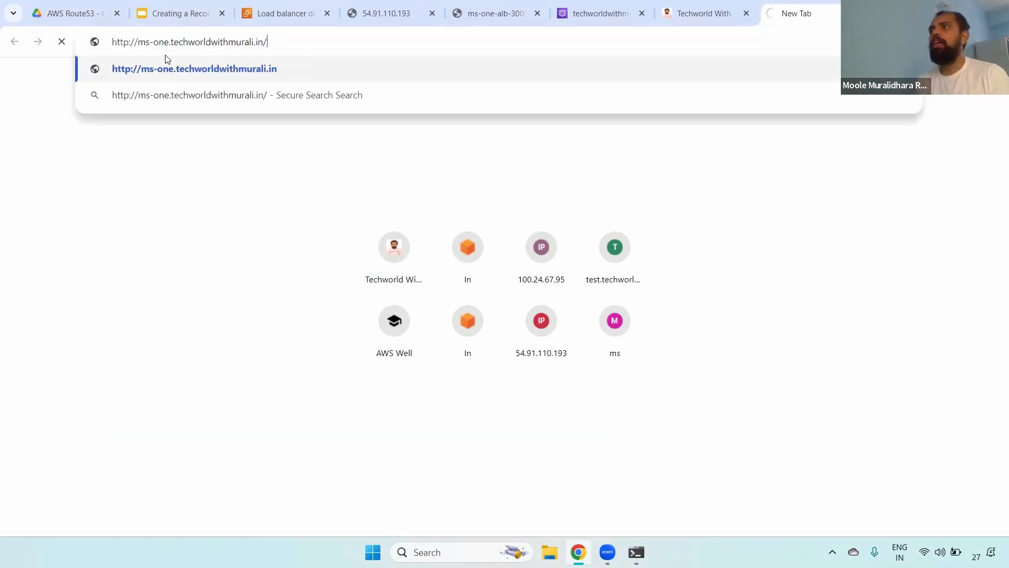
{"action": "double_click", "coordinate": [127, 43]}
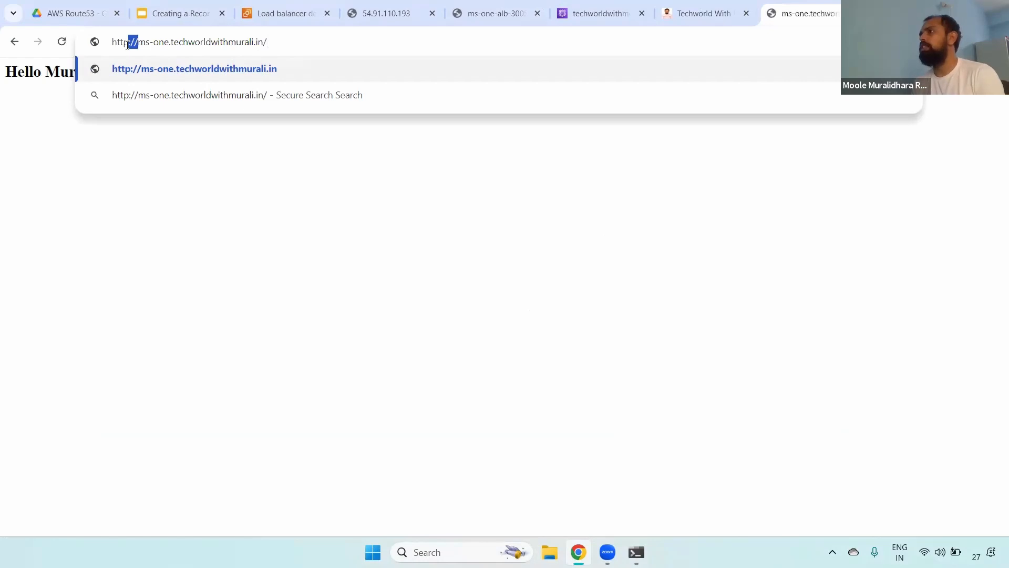
{"action": "left_click", "coordinate": [285, 46]}
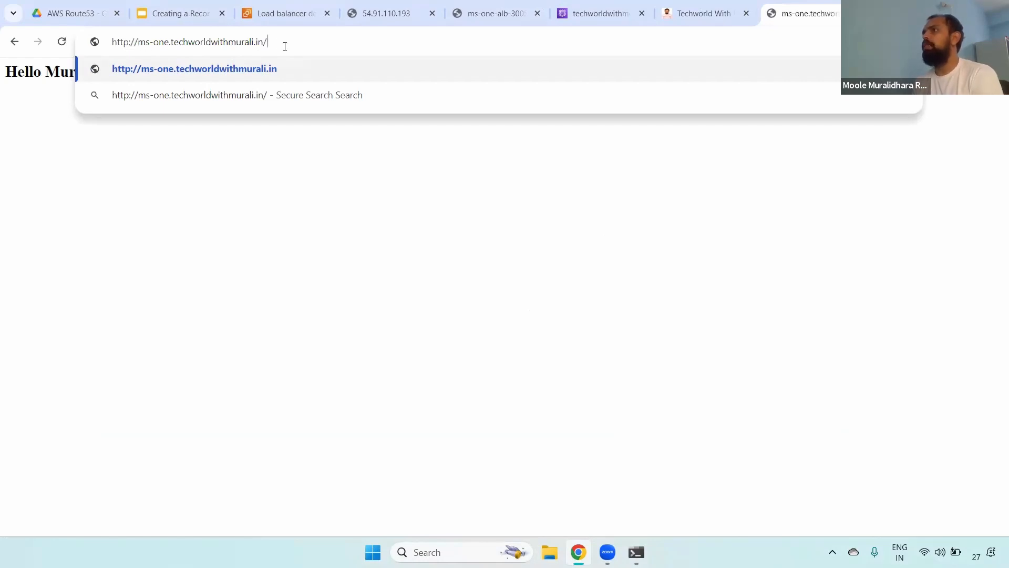
{"action": "left_click", "coordinate": [321, 75]}
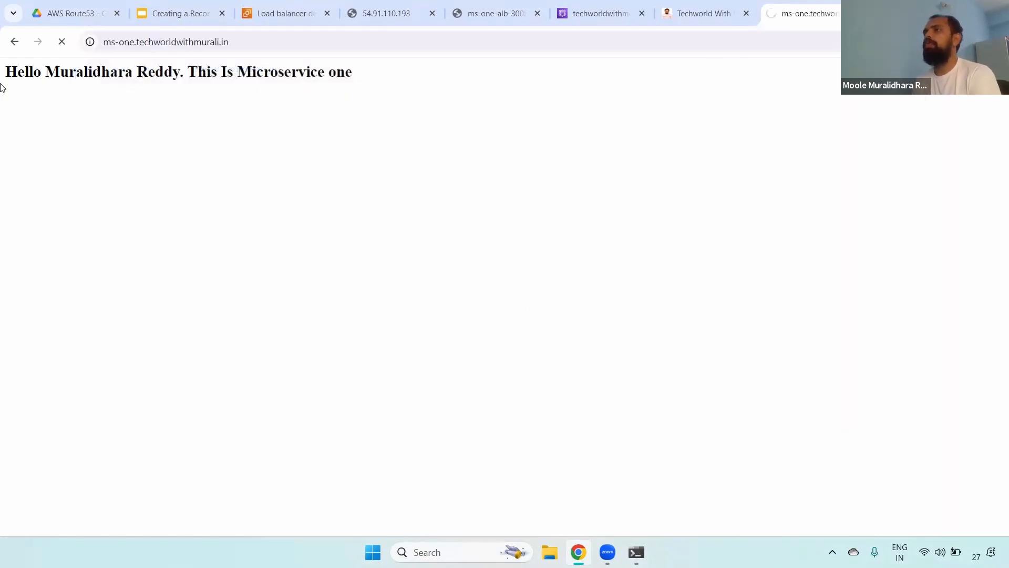
{"action": "left_click_drag", "start_coordinate": [5, 72], "coordinate": [383, 76]}
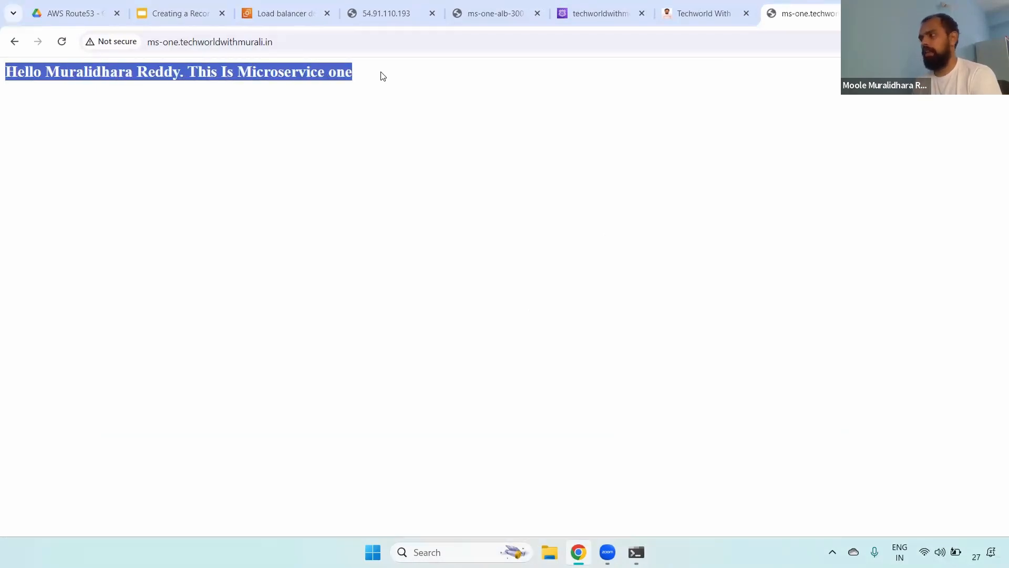
Compare the ms-one.techworldwithmurali.in page and address with those opened through 54.91.110.193 and the load balancer's DNS name
{"action": "left_click", "coordinate": [402, 8]}
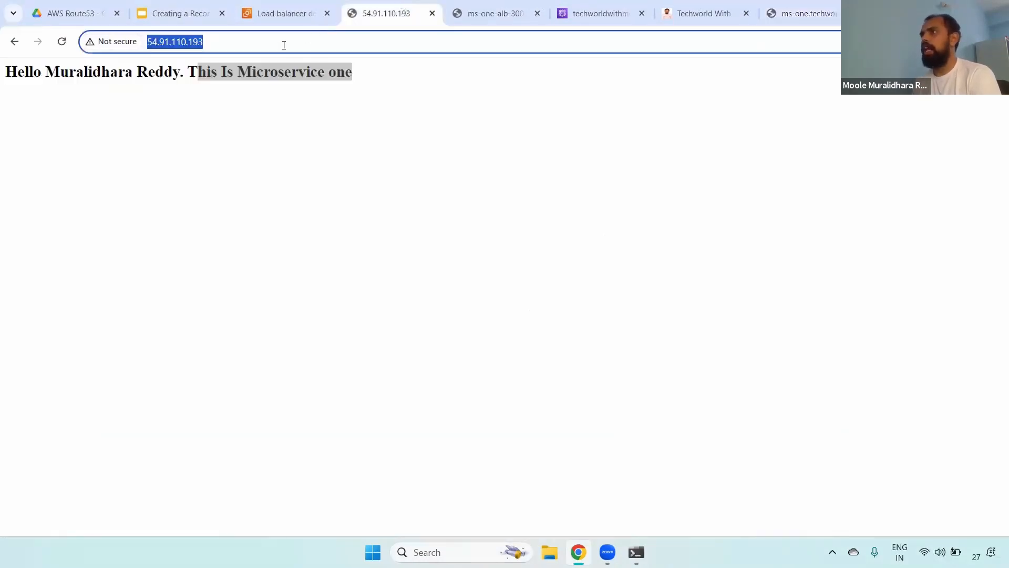
{"action": "left_click", "coordinate": [254, 47]}
{"action": "key", "text": "ctrl+a"}
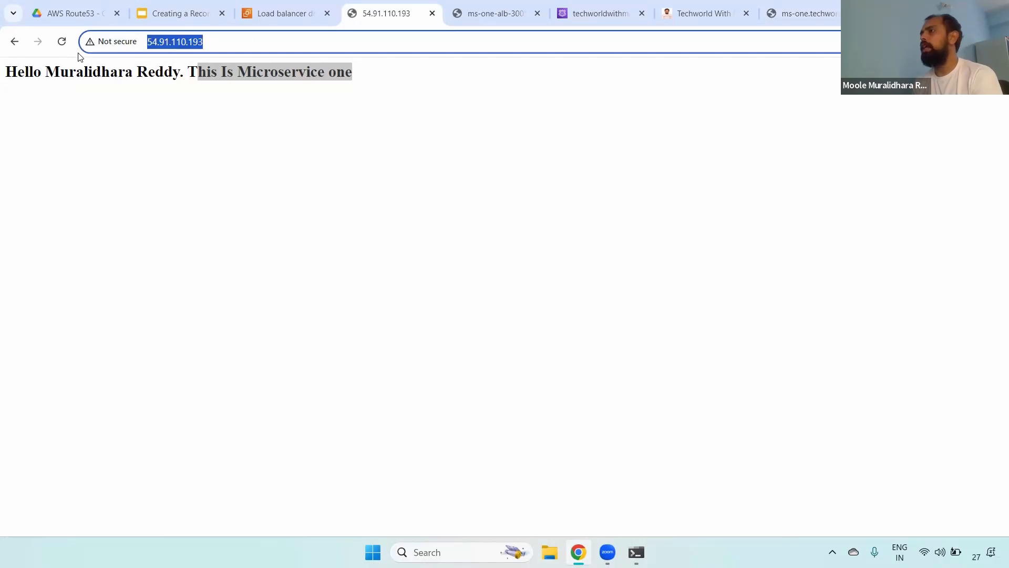
{"action": "left_click", "coordinate": [520, 8]}
{"action": "left_click", "coordinate": [394, 43]}
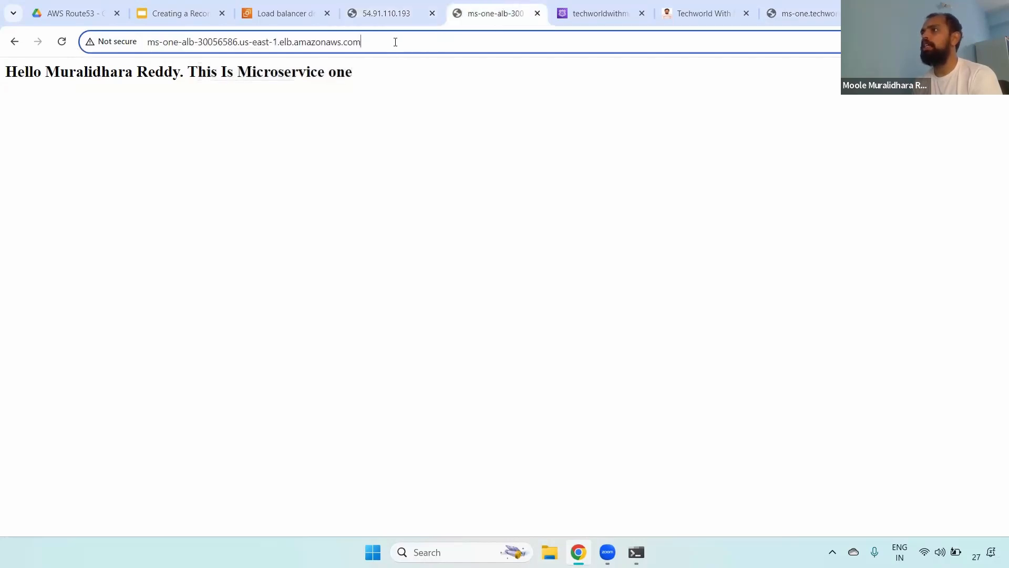
{"action": "key", "text": "ctrl+a"}
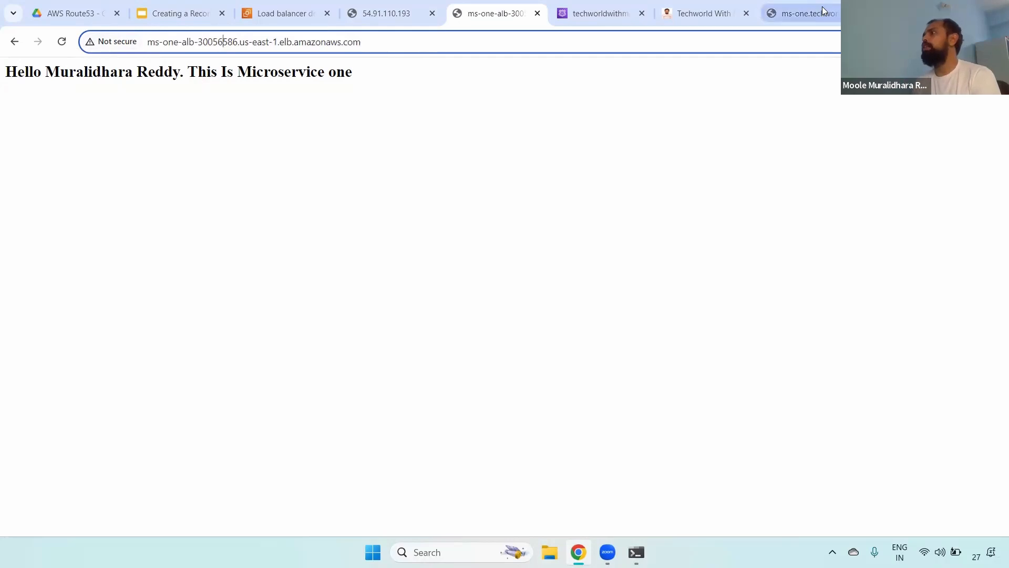
{"action": "key", "text": "ctrl+Tab"}
{"action": "double_click", "coordinate": [260, 46]}
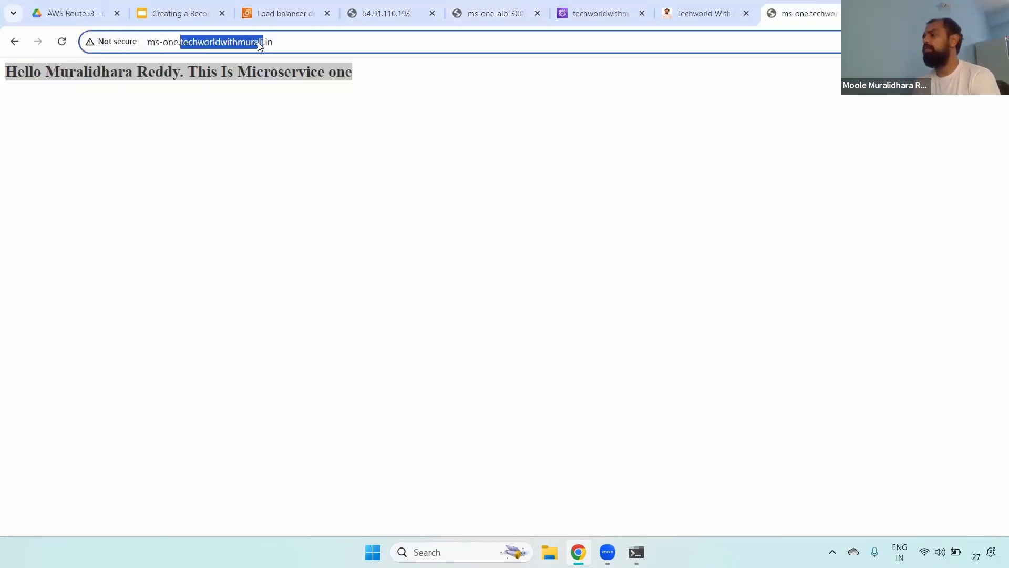
{"action": "left_click", "coordinate": [521, 11]}
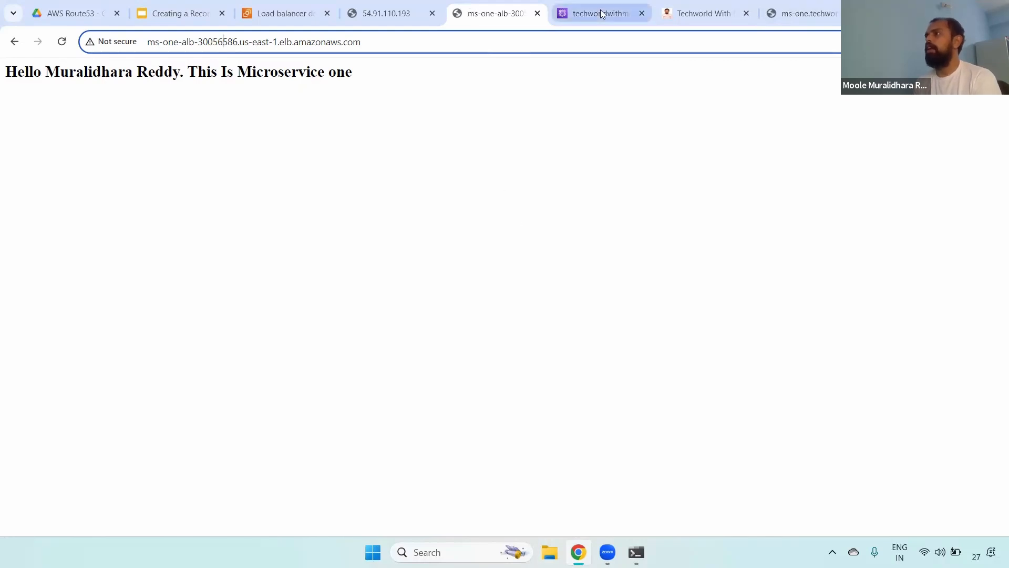
{"action": "left_click", "coordinate": [805, 13]}
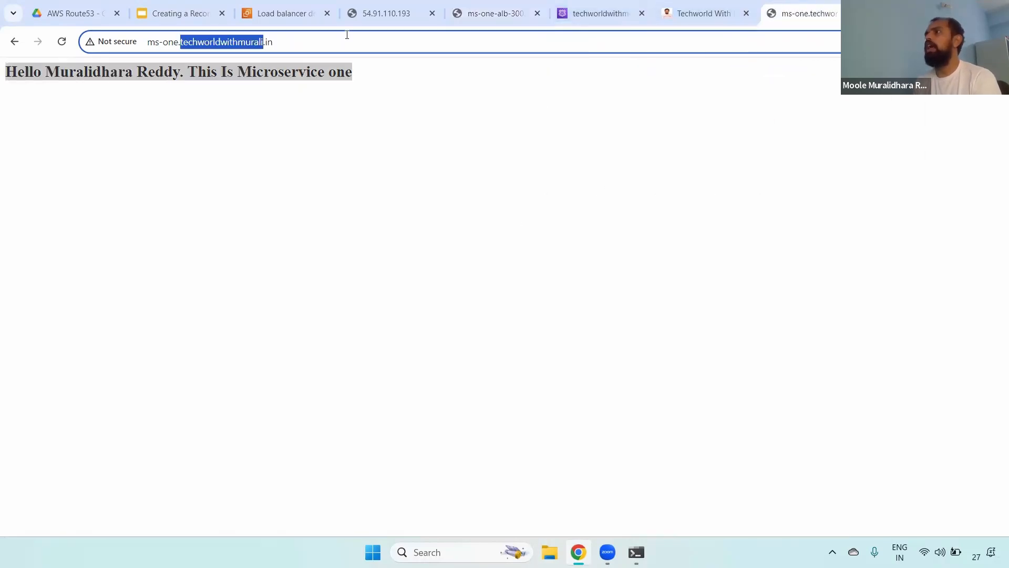
{"action": "triple_click", "coordinate": [270, 41]}
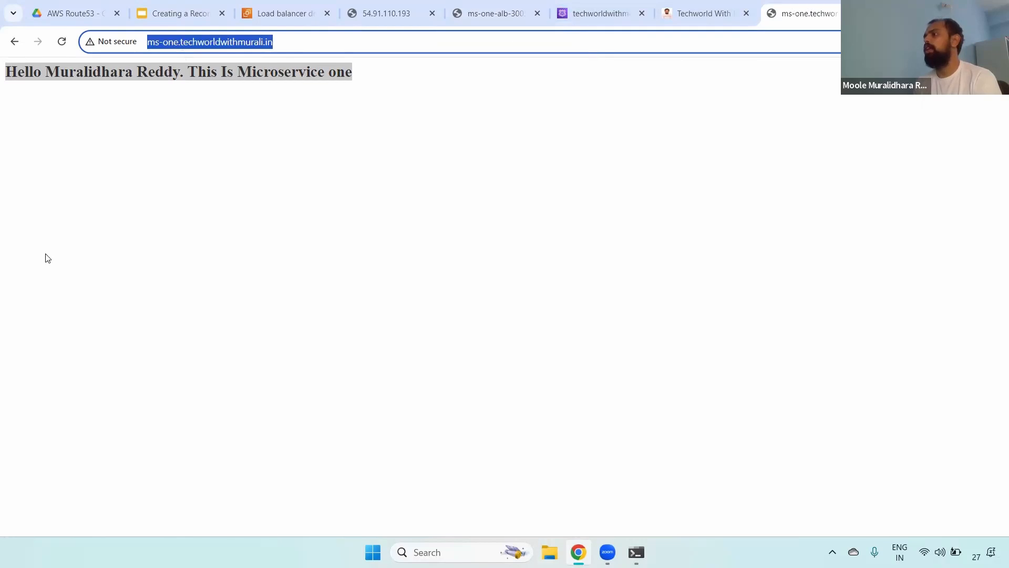
Check the connection security information for ms-one.techworldwithmurali.in and inspect the protocol in its full address
{"action": "left_click", "coordinate": [109, 44]}
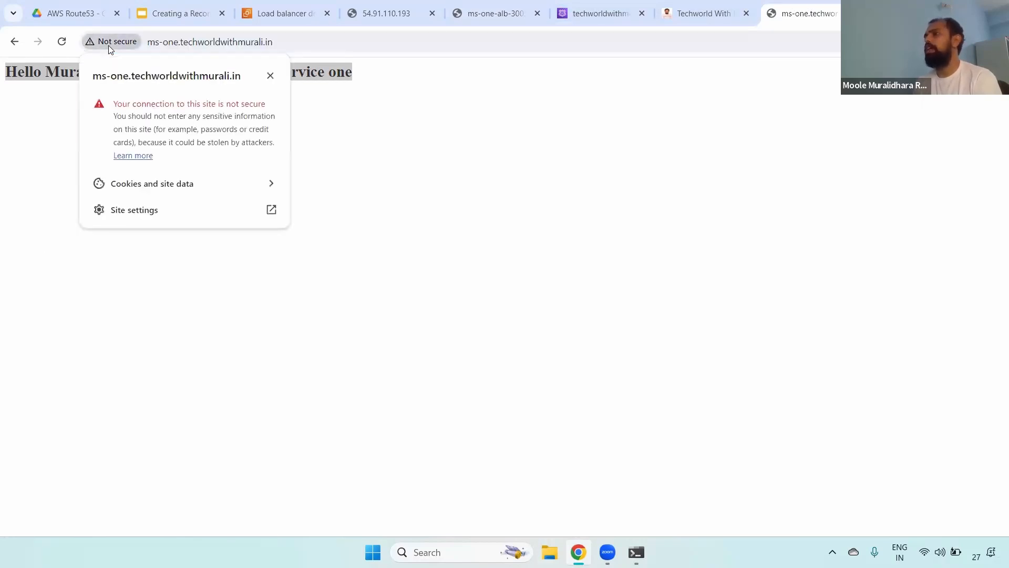
{"action": "left_click", "coordinate": [481, 168]}
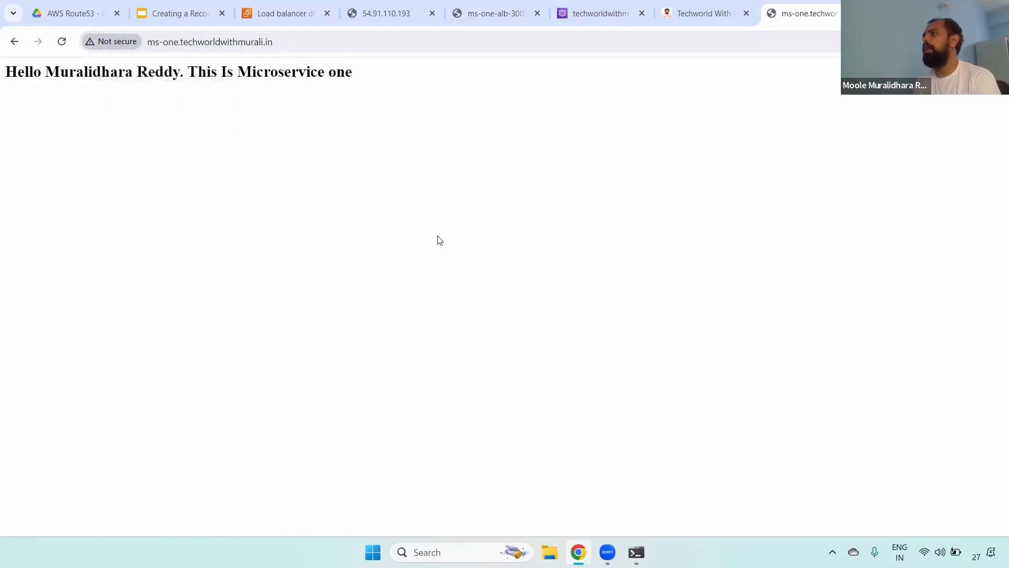
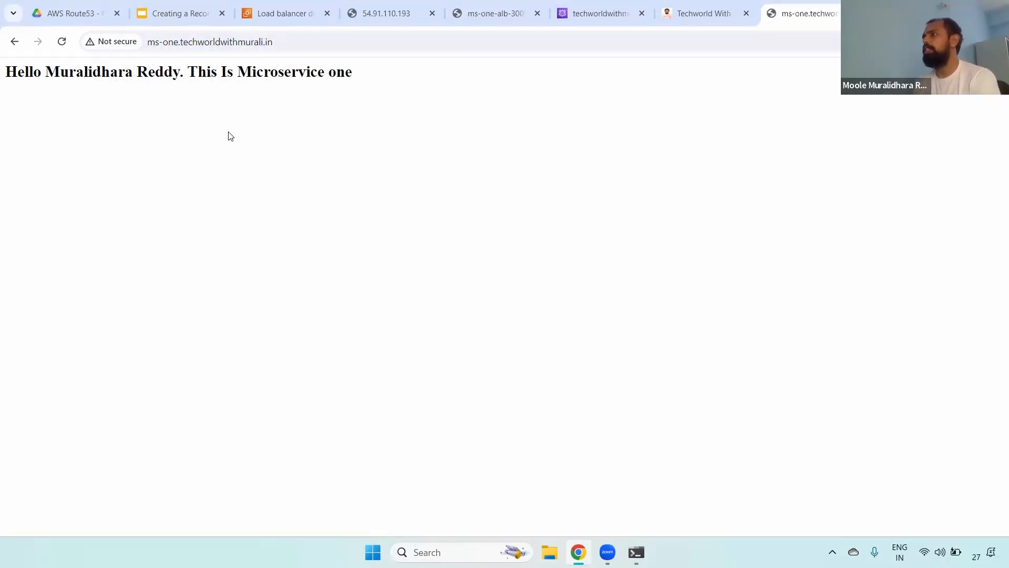
{"action": "double_click", "coordinate": [216, 43]}
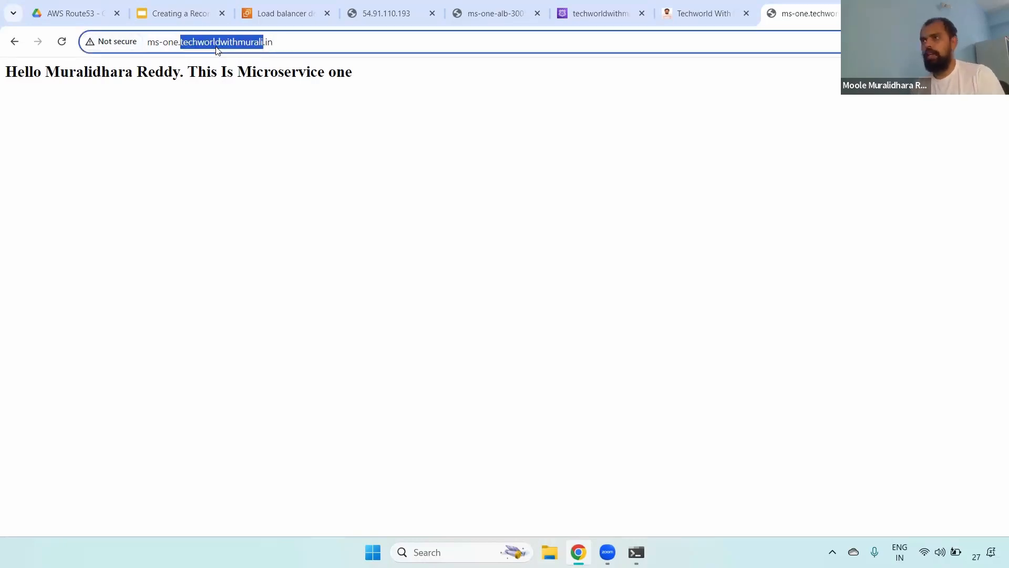
{"action": "key", "text": "ctrl+a"}
{"action": "left_click", "coordinate": [216, 48]}
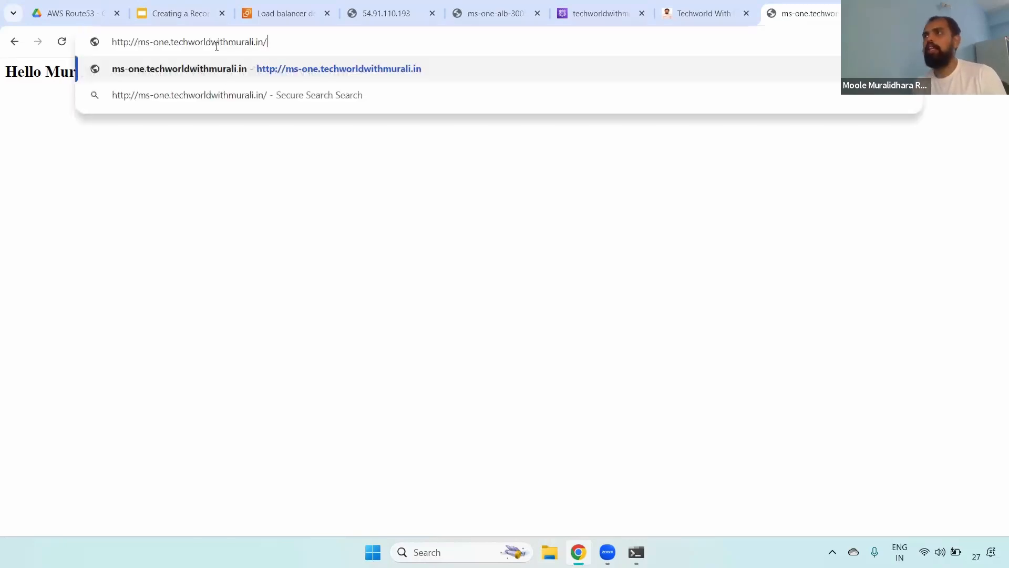
{"action": "double_click", "coordinate": [120, 41]}
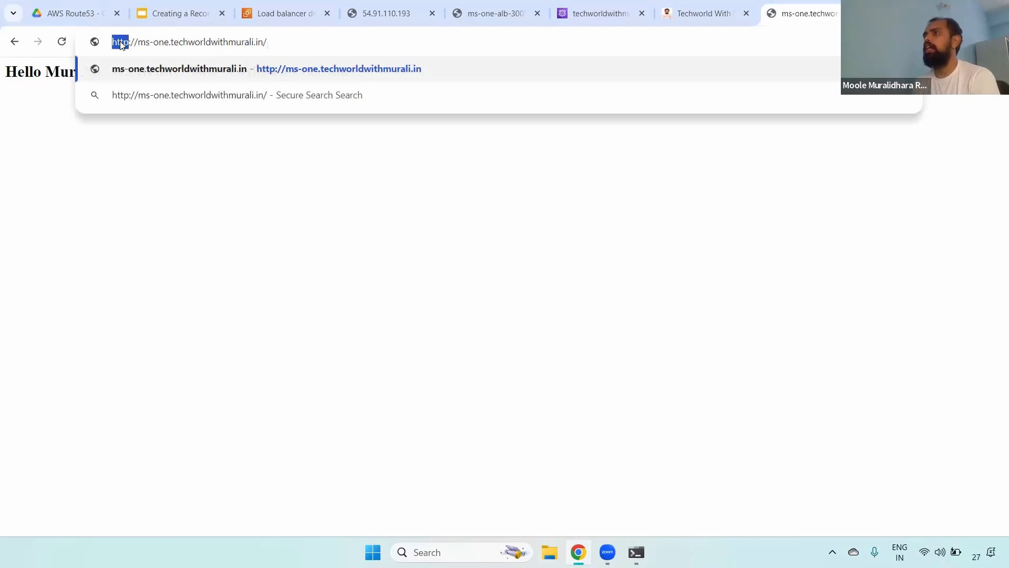
{"action": "left_click", "coordinate": [512, 235]}
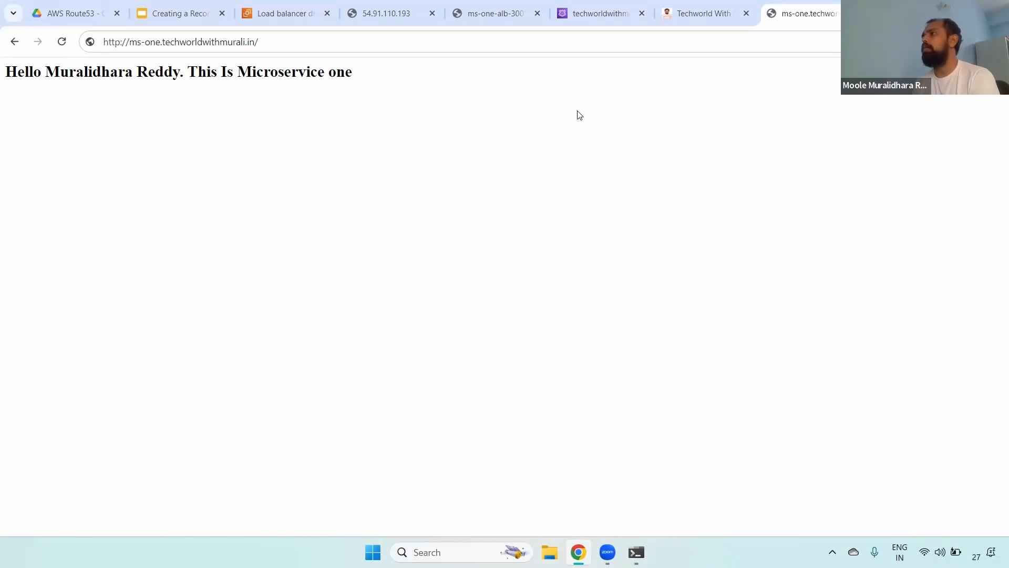
Return to the techworldwithmurali.in hosted zone's records and widen the Record name column
{"action": "left_click", "coordinate": [594, 6]}
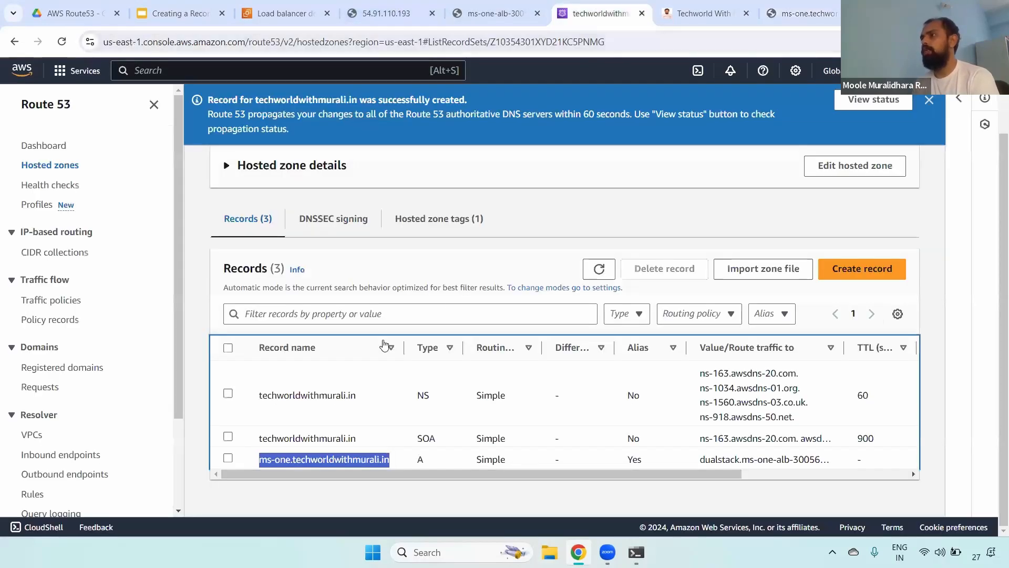
{"action": "left_click_drag", "start_coordinate": [389, 346], "coordinate": [439, 347]}
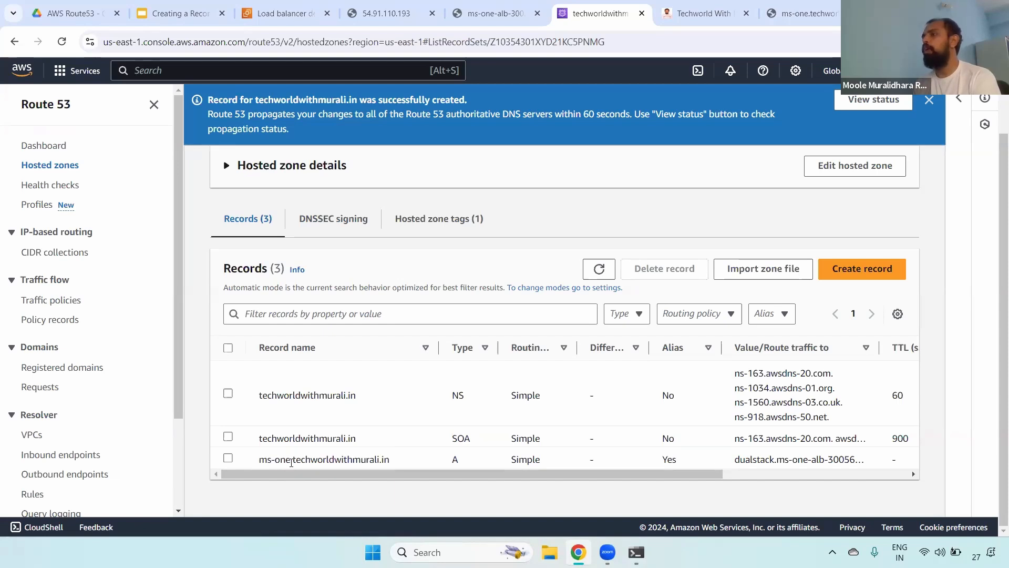
Examine the ms-one.techworldwithmurali.in record's name and the load balancer address it routes traffic to
{"action": "triple_click", "coordinate": [291, 461]}
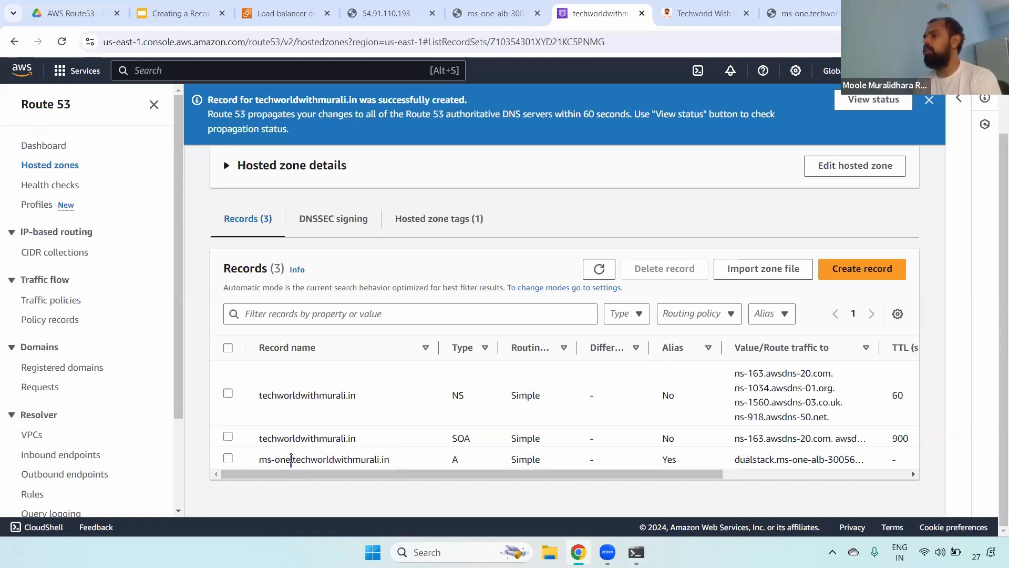
{"action": "triple_click", "coordinate": [291, 459]}
{"action": "triple_click", "coordinate": [296, 458]}
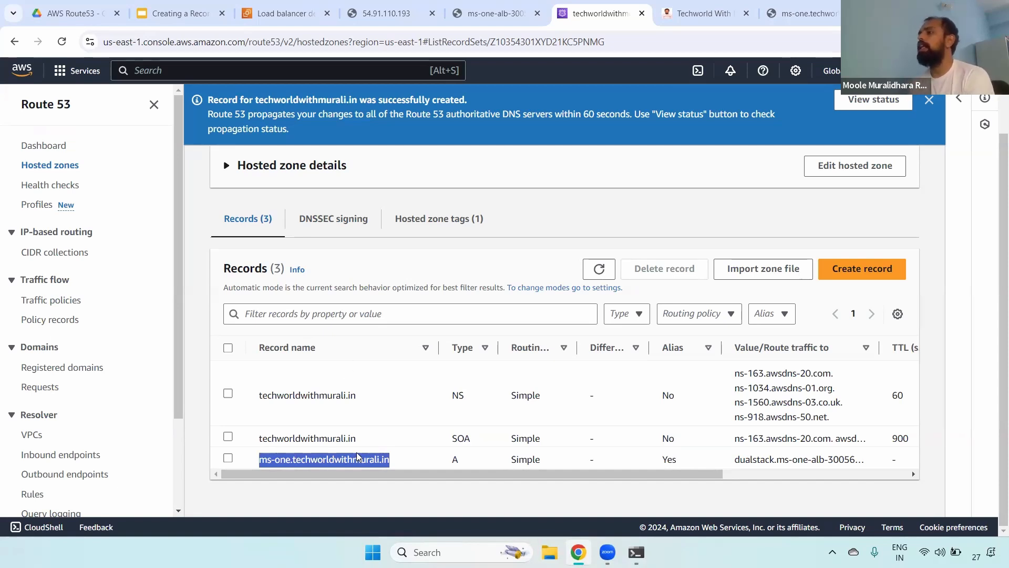
{"action": "triple_click", "coordinate": [306, 460]}
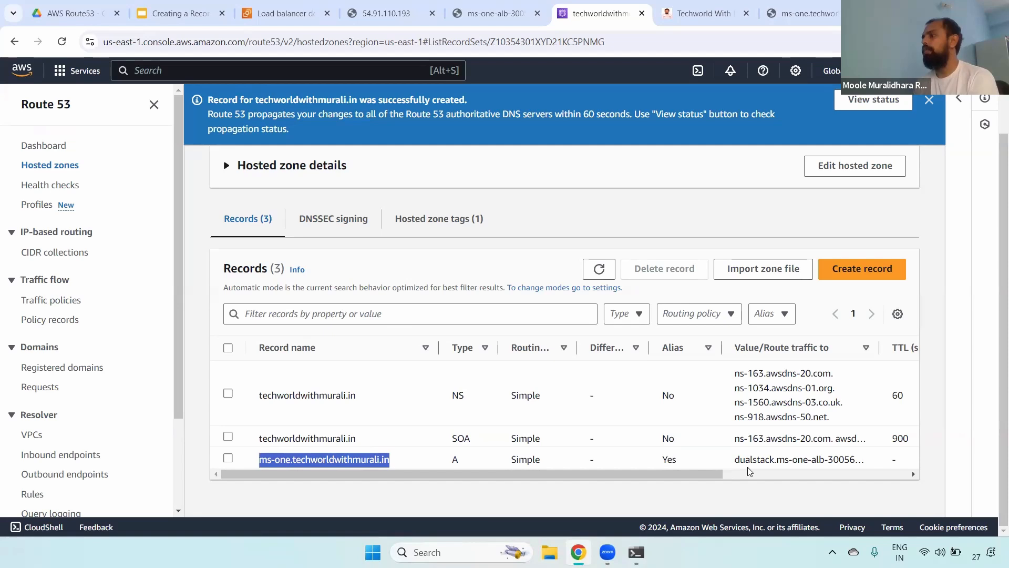
{"action": "left_click_drag", "start_coordinate": [740, 459], "coordinate": [870, 464]}
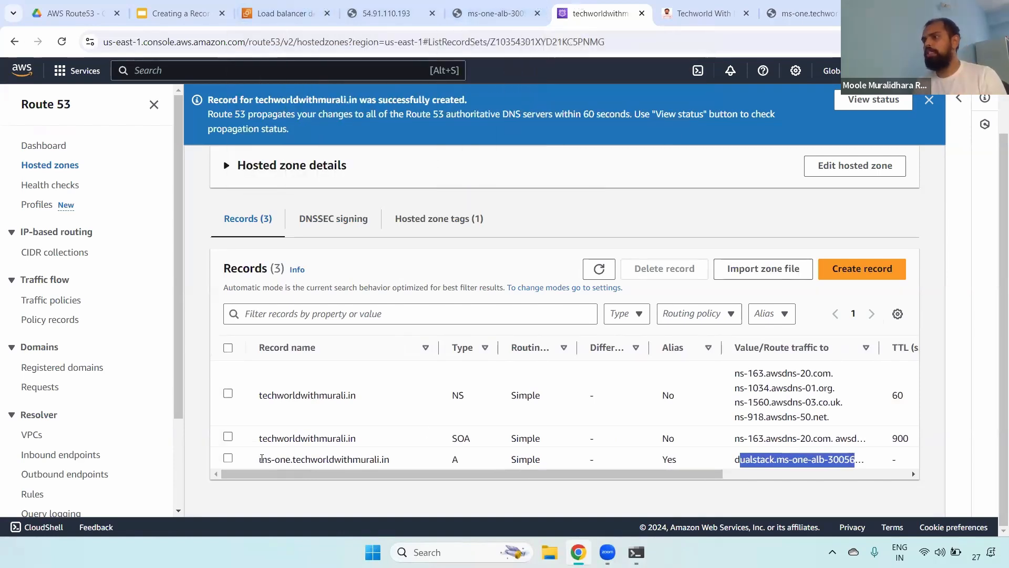
Copy the ms-one.techworldwithmurali.in record name and start a new record named murali-test with type CNAME
{"action": "left_click_drag", "start_coordinate": [261, 458], "coordinate": [395, 463]}
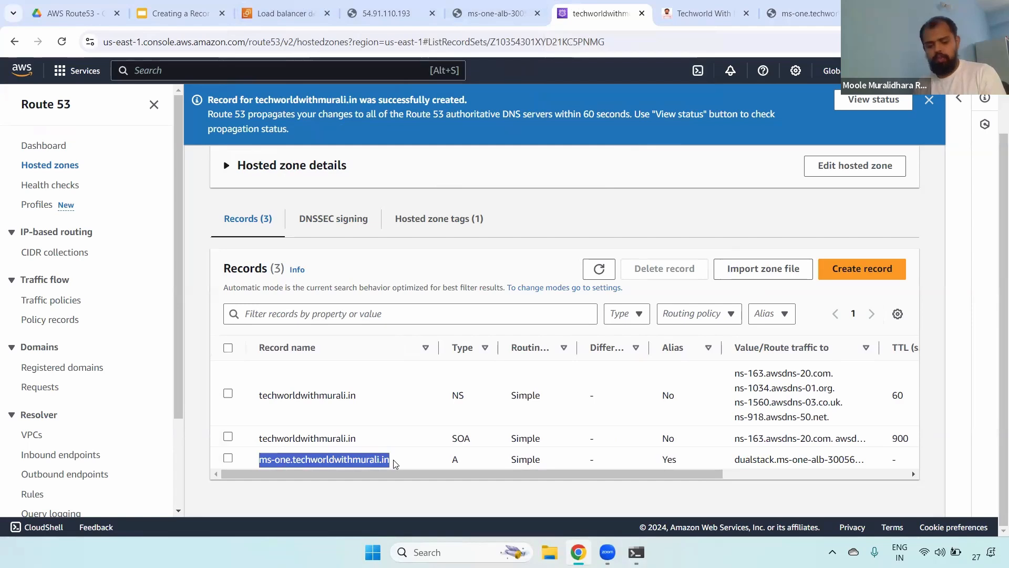
{"action": "left_click", "coordinate": [867, 270]}
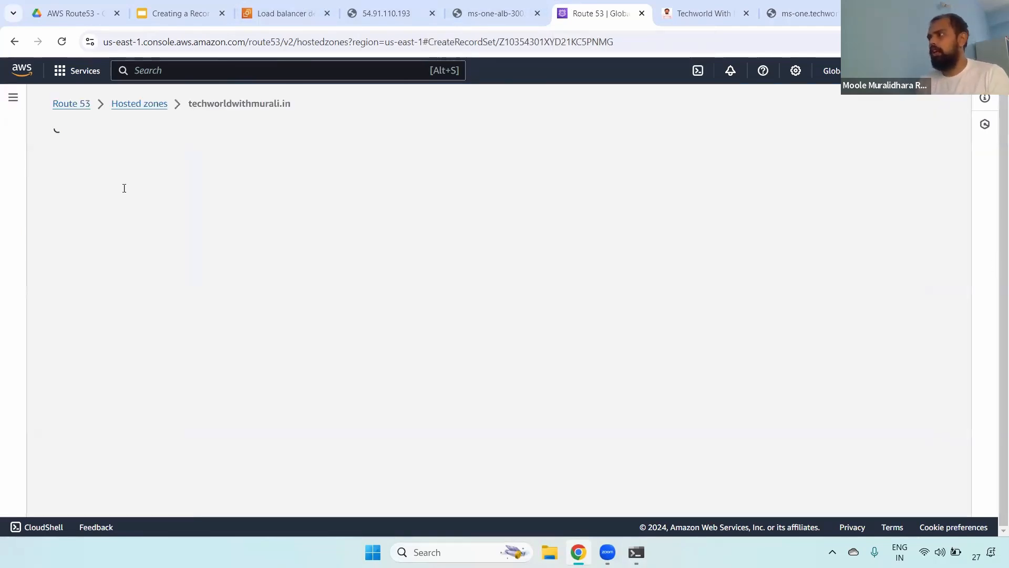
{"action": "type", "text": "mural"}
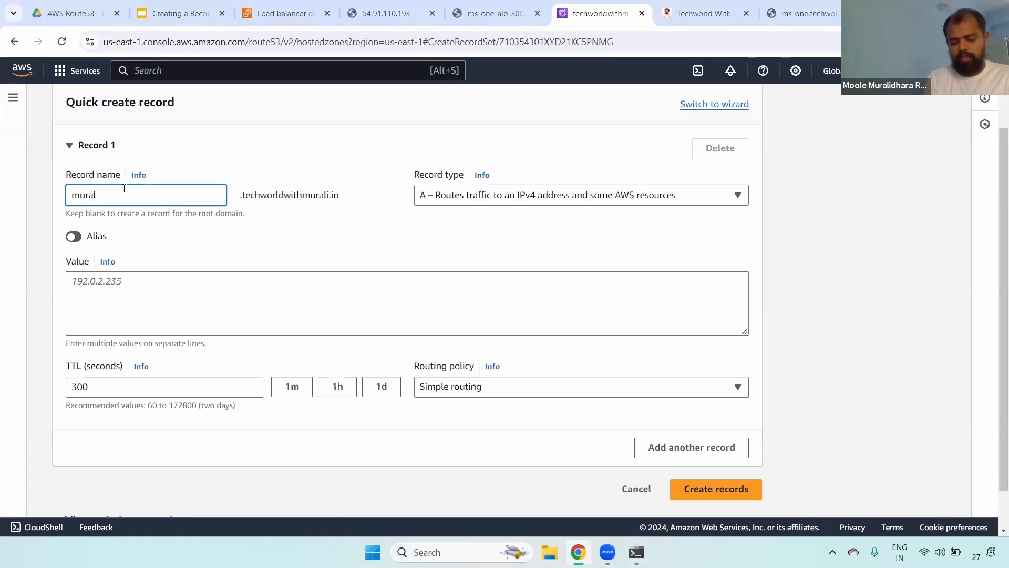
{"action": "type", "text": "i-test"}
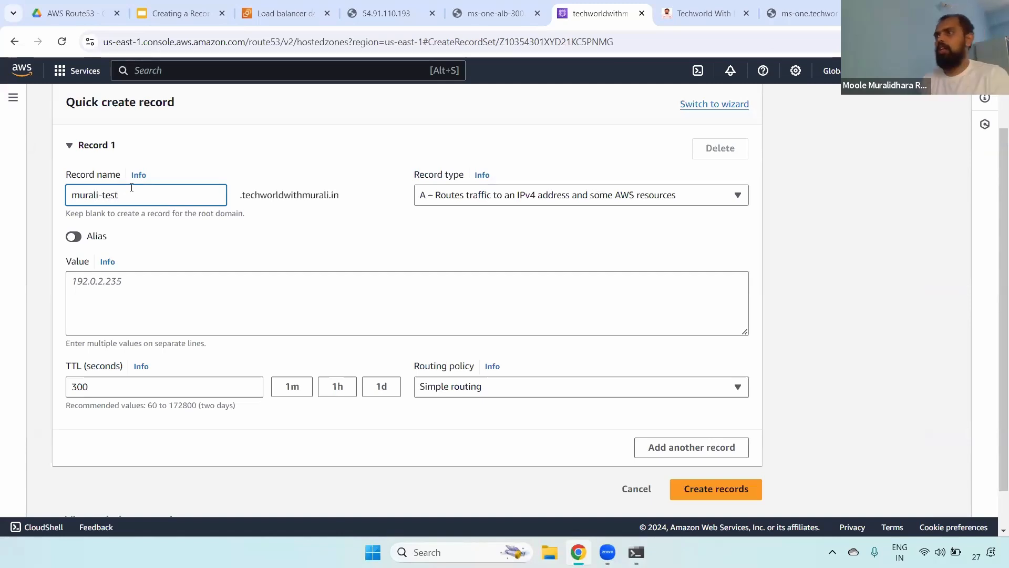
{"action": "left_click", "coordinate": [513, 192]}
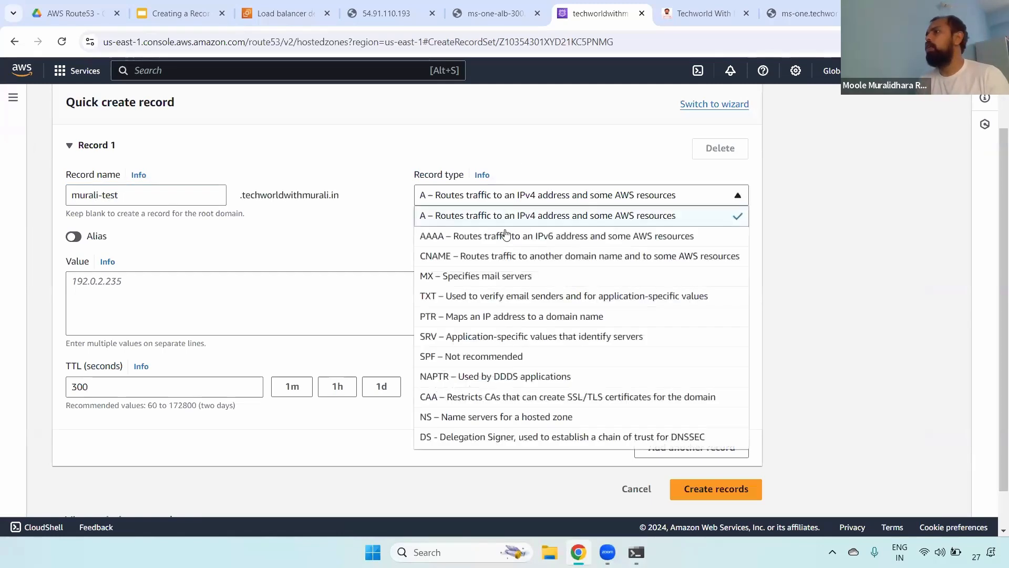
{"action": "left_click", "coordinate": [498, 255]}
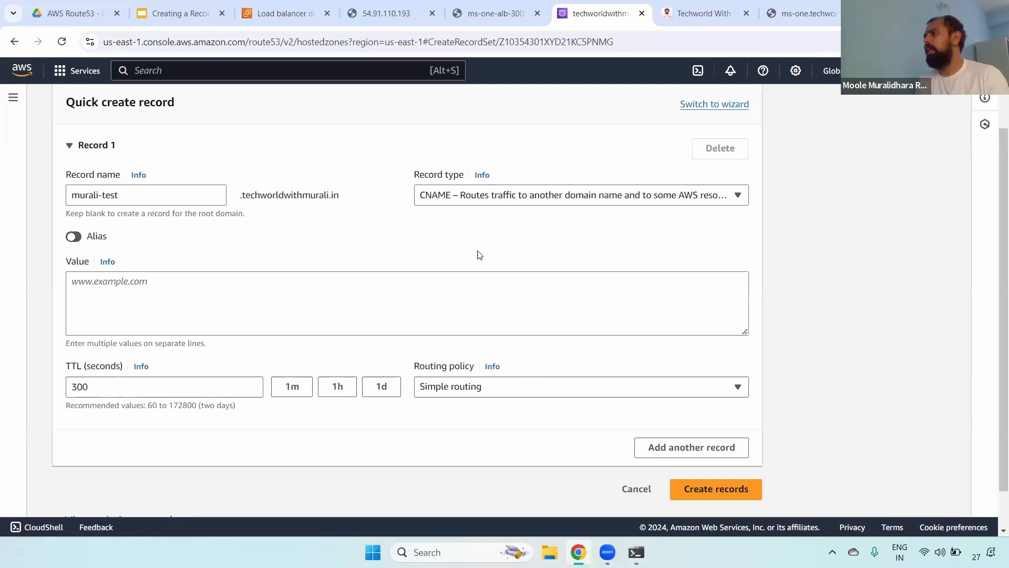
Try to make murali-test an alias to another record in this hosted zone, using ms-one.techworldwithmurali.in
{"action": "left_click", "coordinate": [264, 305]}
{"action": "type", "text": "ms-one.techworldwithmurali.in"}
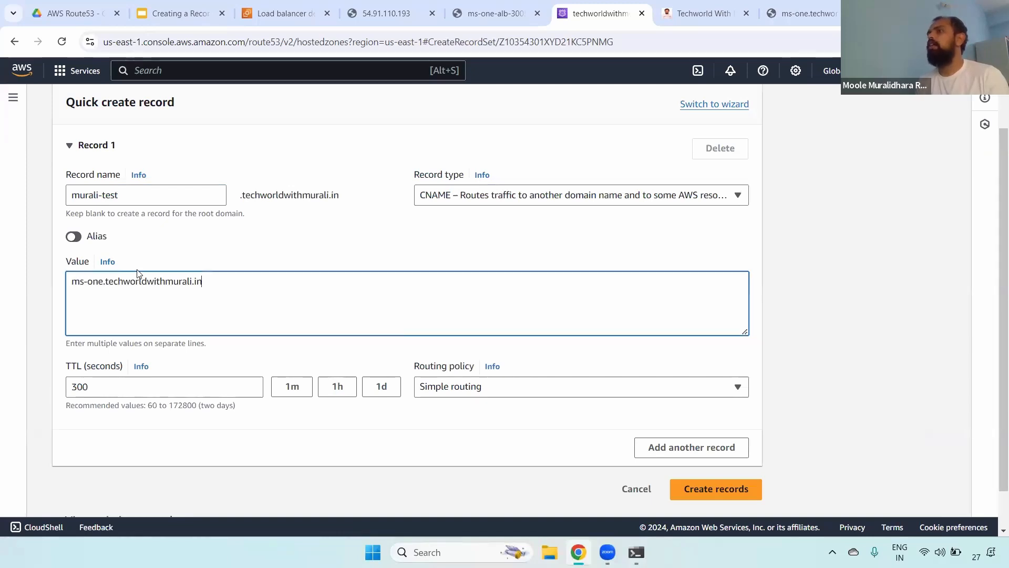
{"action": "left_click", "coordinate": [74, 237]}
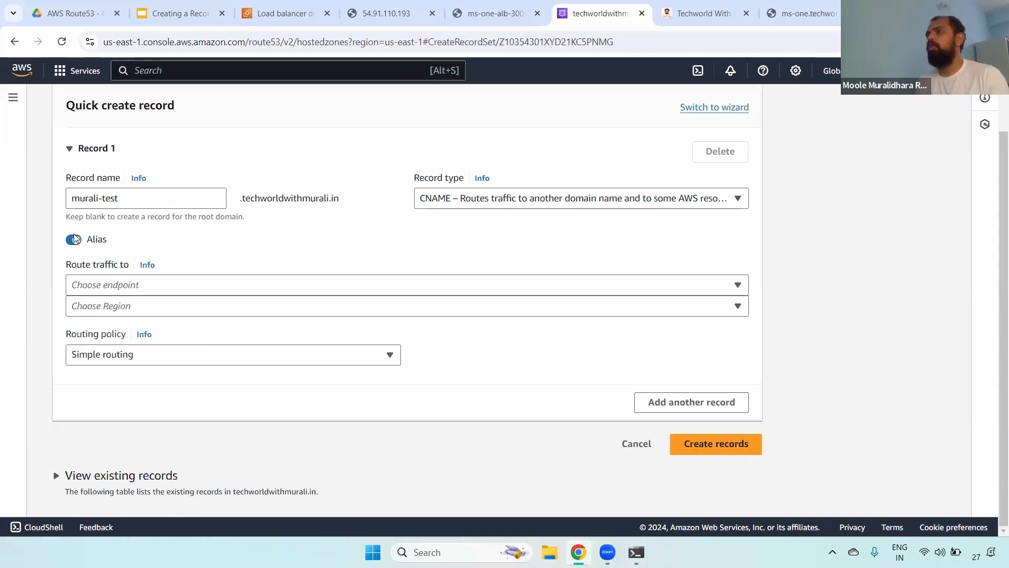
{"action": "left_click", "coordinate": [156, 282]}
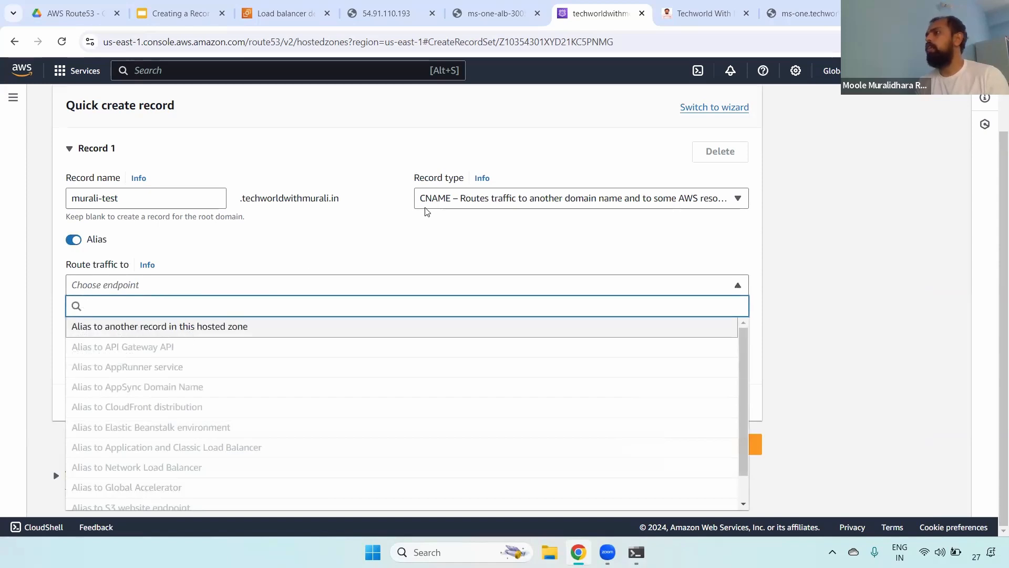
{"action": "left_click", "coordinate": [256, 257]}
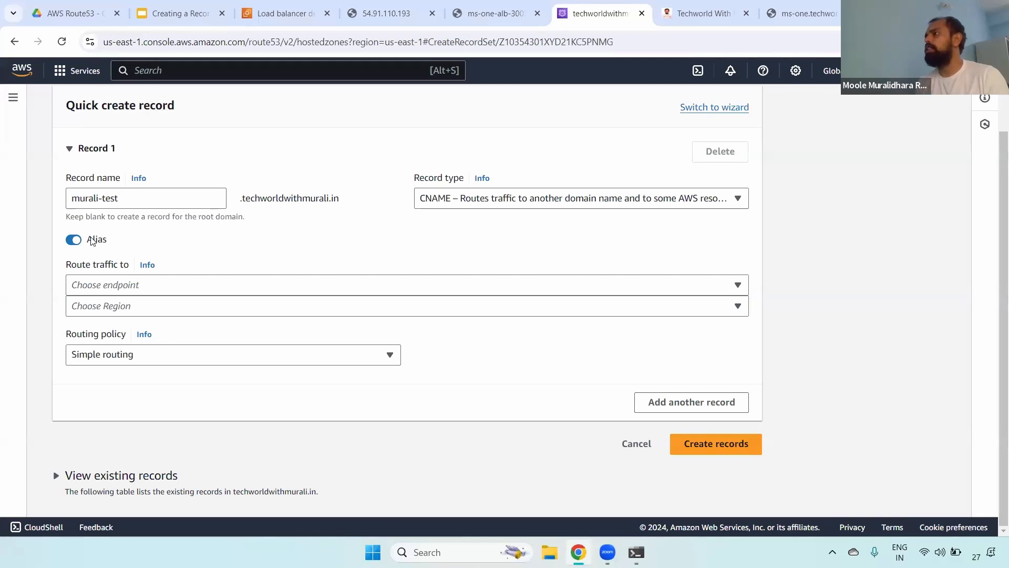
{"action": "left_click", "coordinate": [141, 290]}
{"action": "left_click", "coordinate": [109, 326]}
{"action": "left_click", "coordinate": [105, 340]}
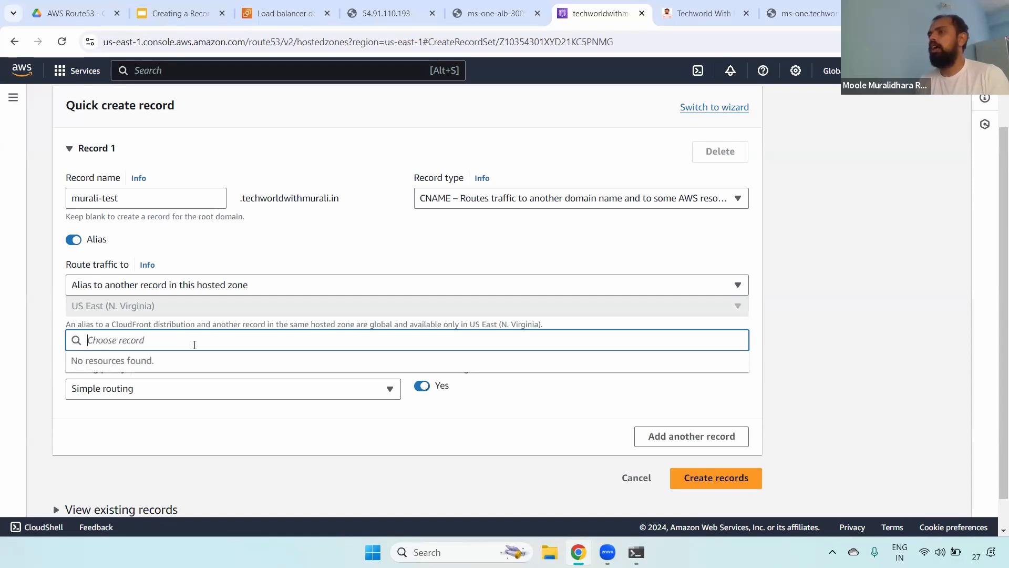
{"action": "type", "text": "ms-one.techworldwithmurali.in"}
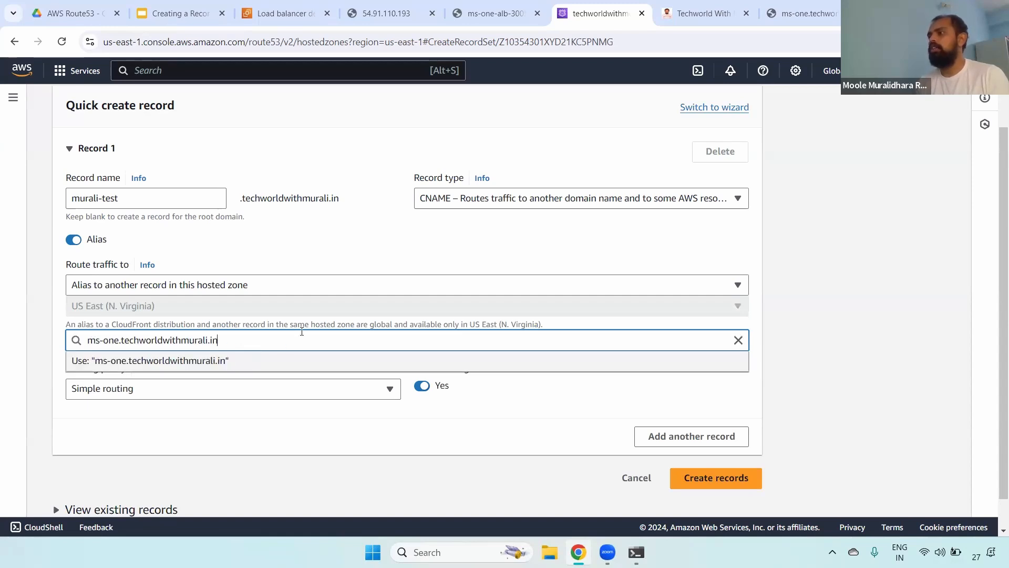
{"action": "left_click", "coordinate": [128, 285]}
{"action": "left_click", "coordinate": [74, 240]}
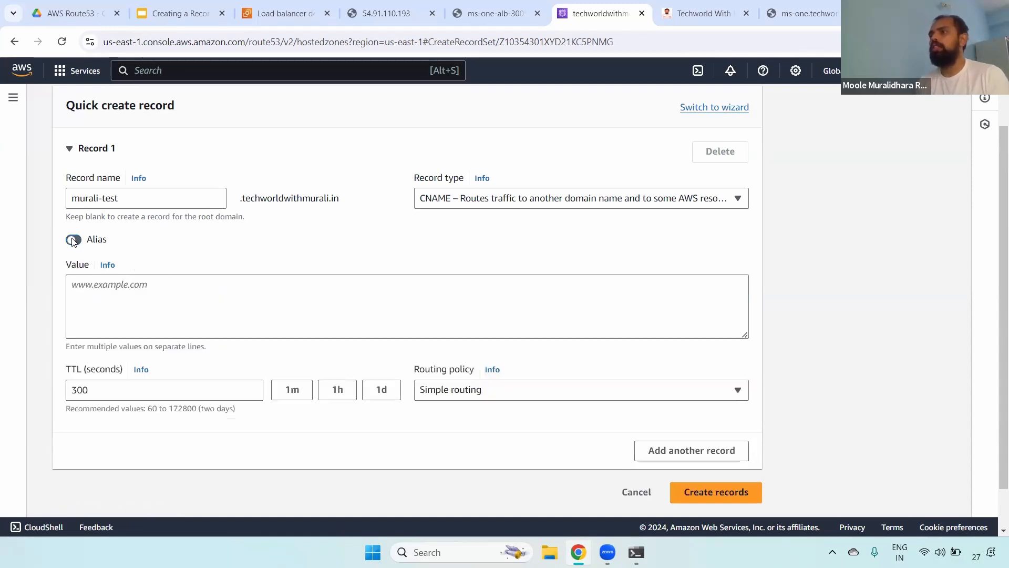
Set the CNAME record's value to ms-one.techworldwithmurali.in and review it against the murali-test record name
{"action": "left_click", "coordinate": [122, 292]}
{"action": "type", "text": "ms-one.techworldwithmurali.in"}
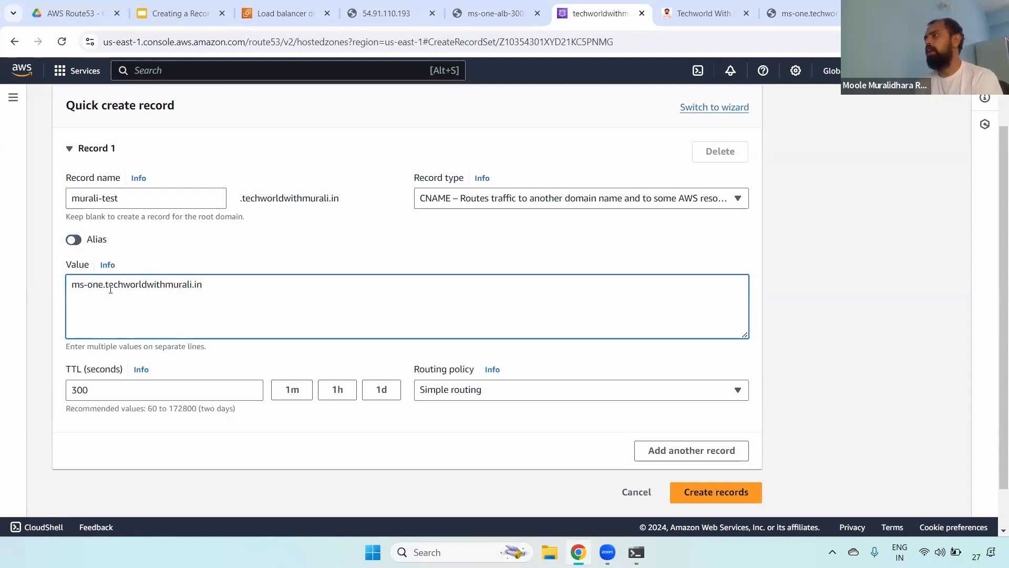
{"action": "left_click_drag", "start_coordinate": [131, 200], "coordinate": [39, 191]}
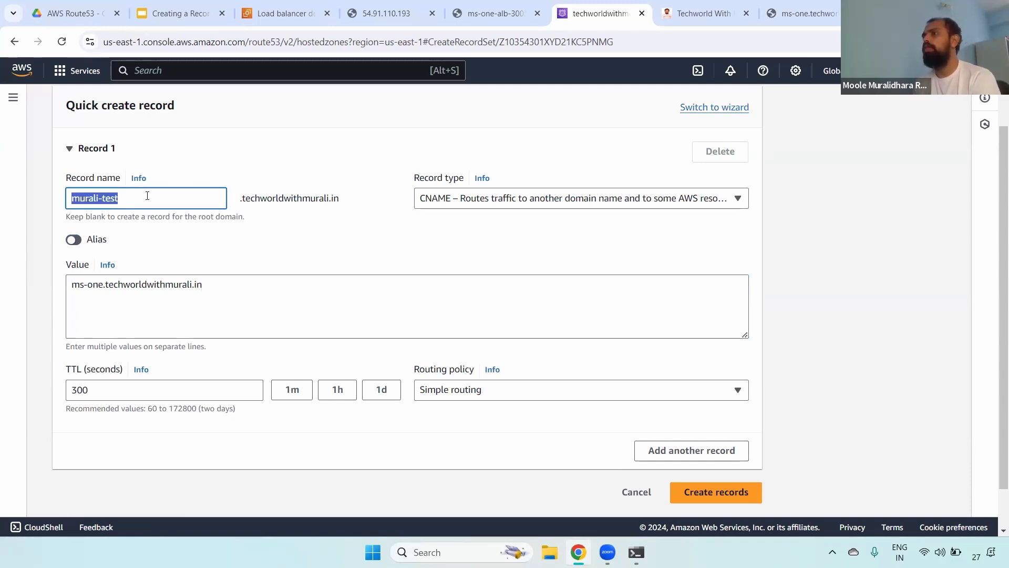
{"action": "triple_click", "coordinate": [292, 194]}
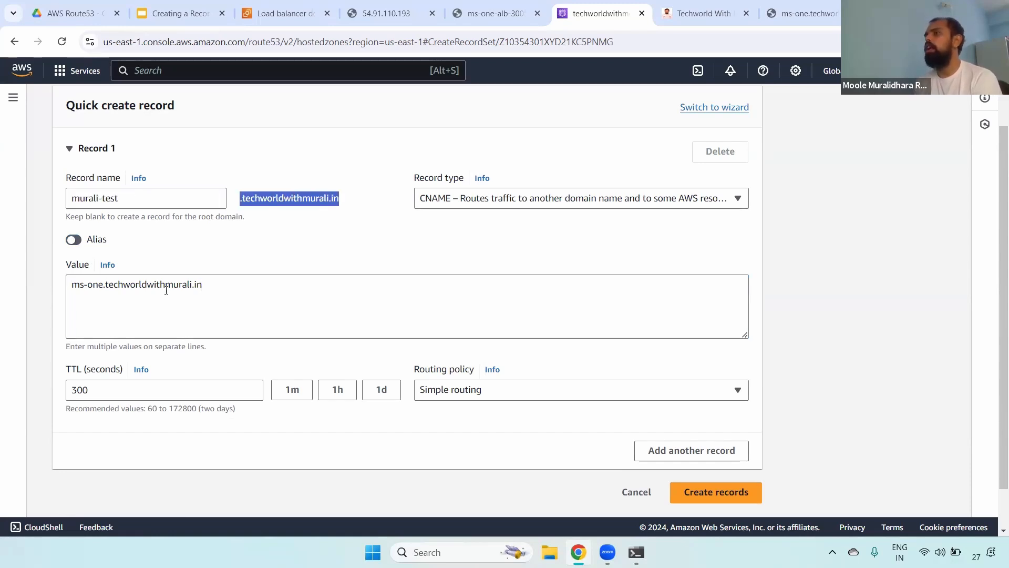
{"action": "left_click_drag", "start_coordinate": [239, 290], "coordinate": [45, 279]}
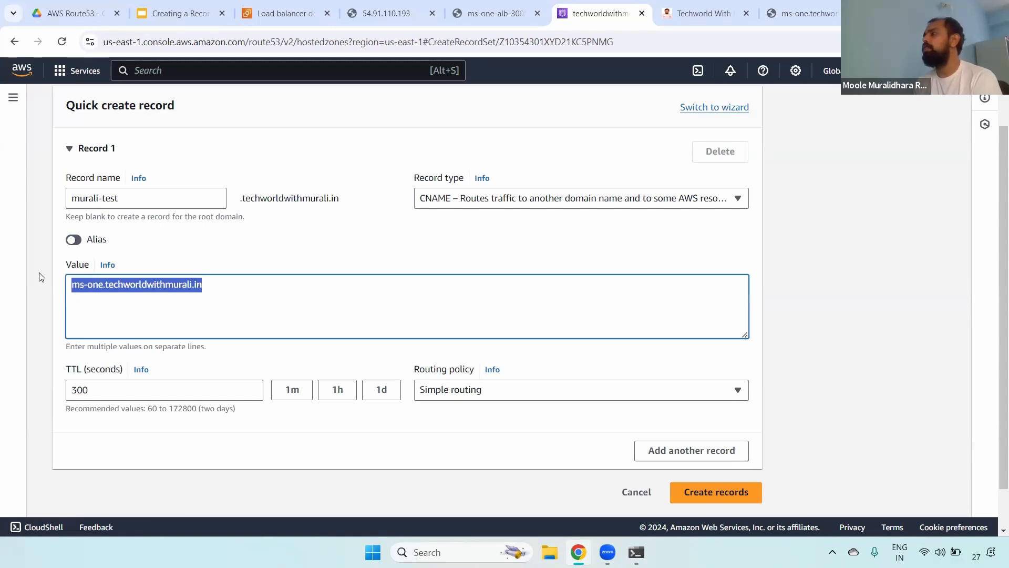
{"action": "triple_click", "coordinate": [114, 287]}
Review the ms-one.techworldwithmurali.in page, then check the new record's name, available record types and value
{"action": "left_click", "coordinate": [804, 13]}
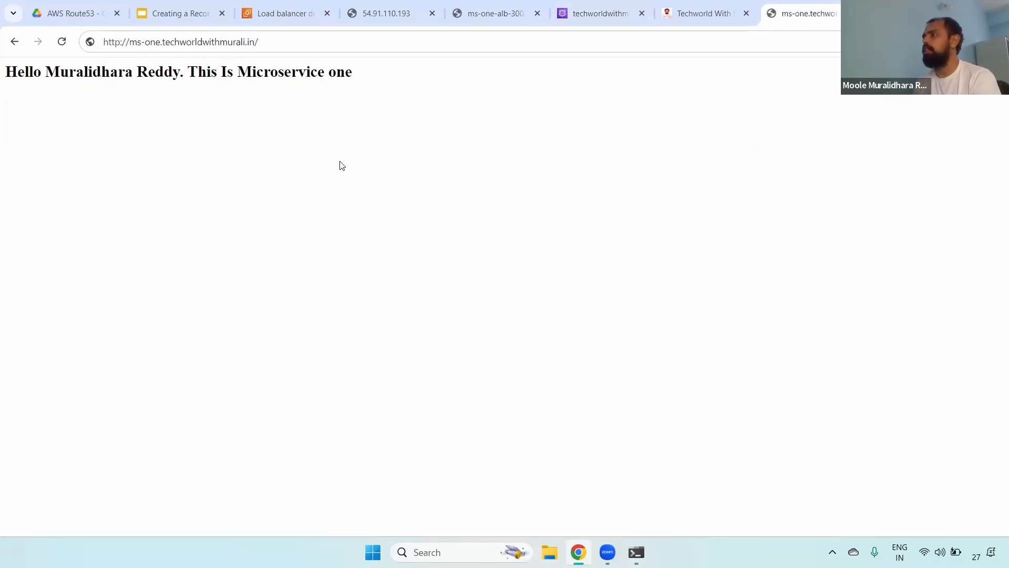
{"action": "left_click", "coordinate": [602, 5]}
{"action": "triple_click", "coordinate": [182, 198]}
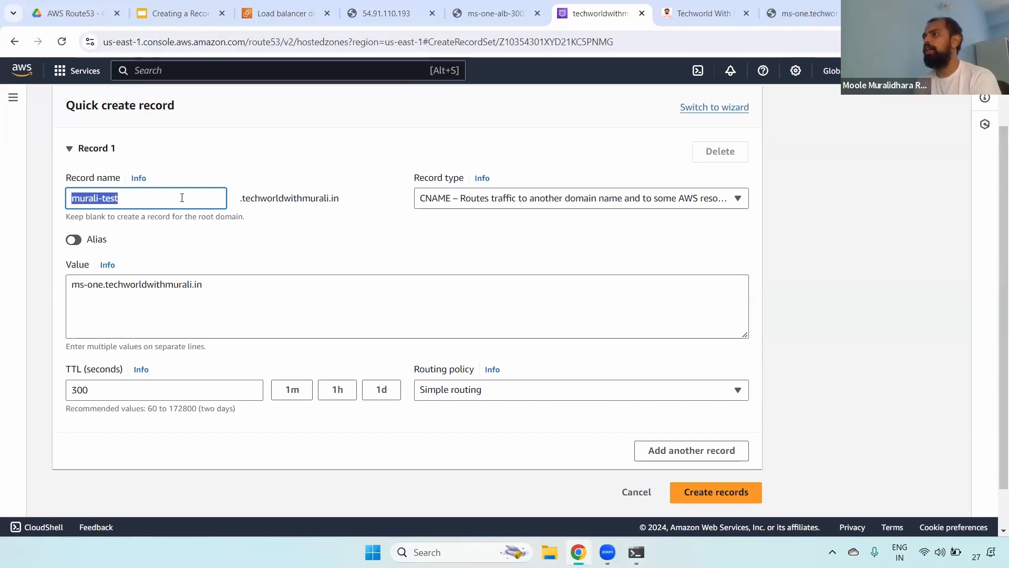
{"action": "left_click", "coordinate": [471, 199]}
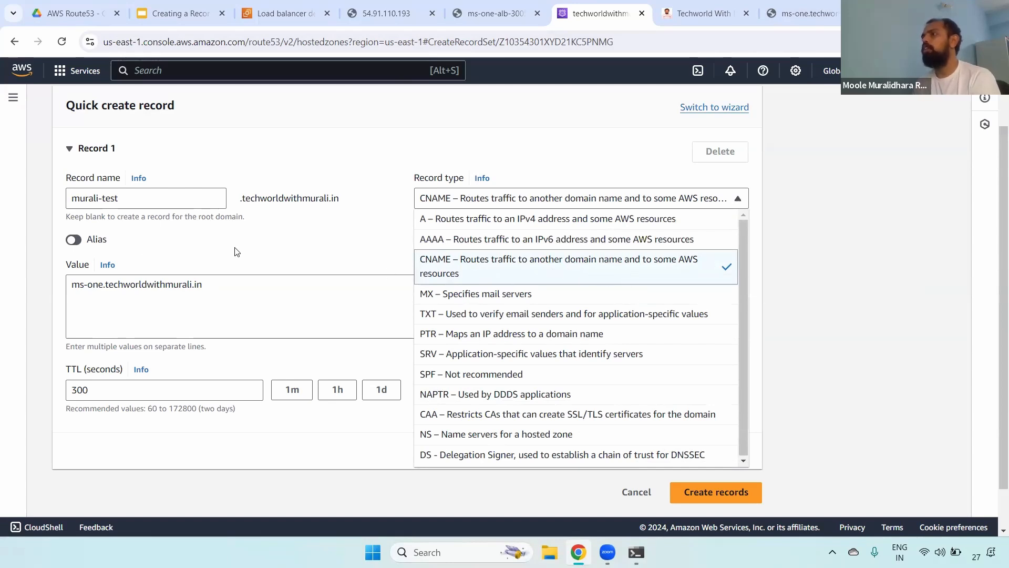
{"action": "left_click_drag", "start_coordinate": [160, 200], "coordinate": [58, 196]}
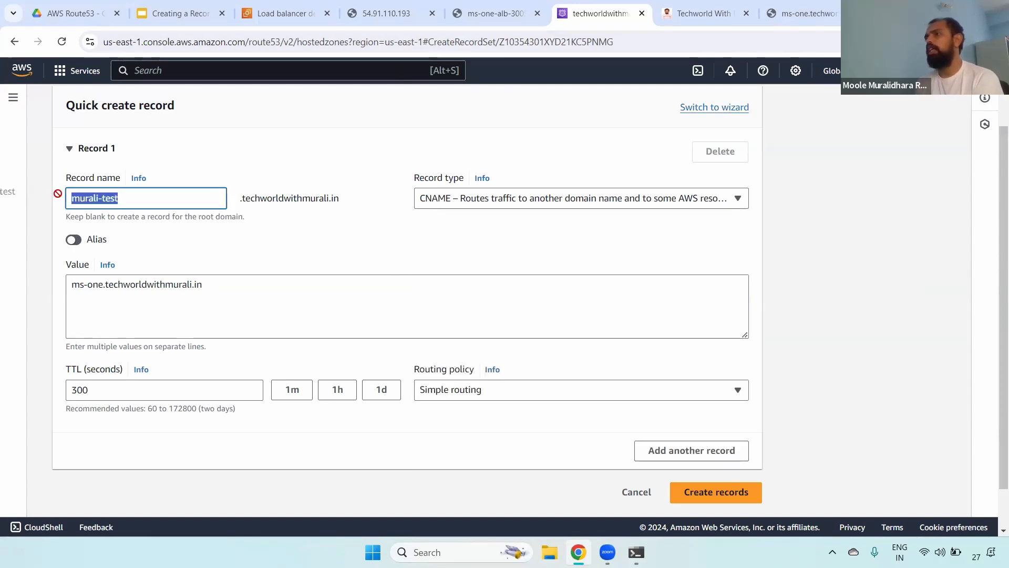
{"action": "left_click", "coordinate": [487, 201]}
{"action": "key", "text": "Up"}
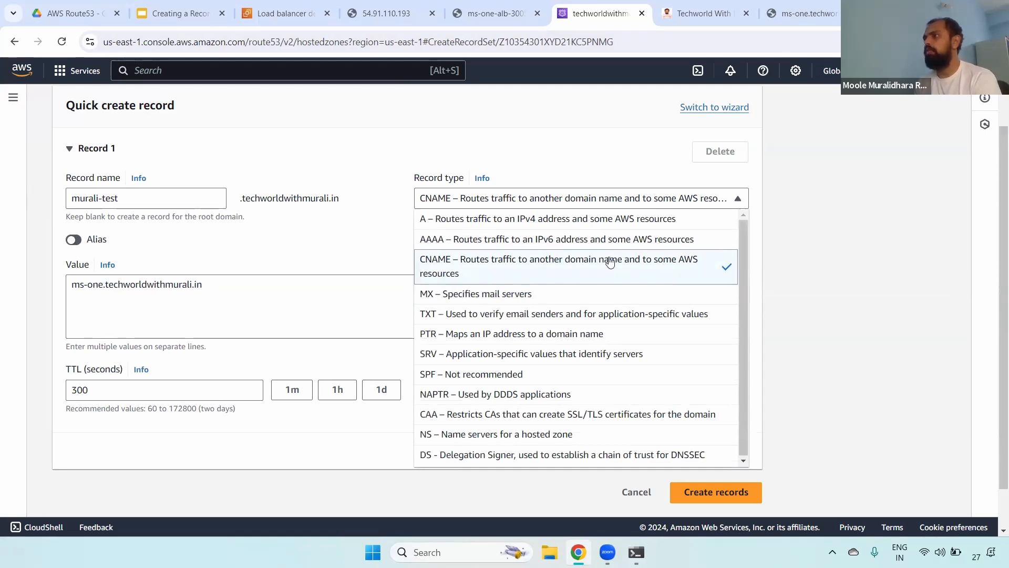
{"action": "left_click", "coordinate": [203, 290]}
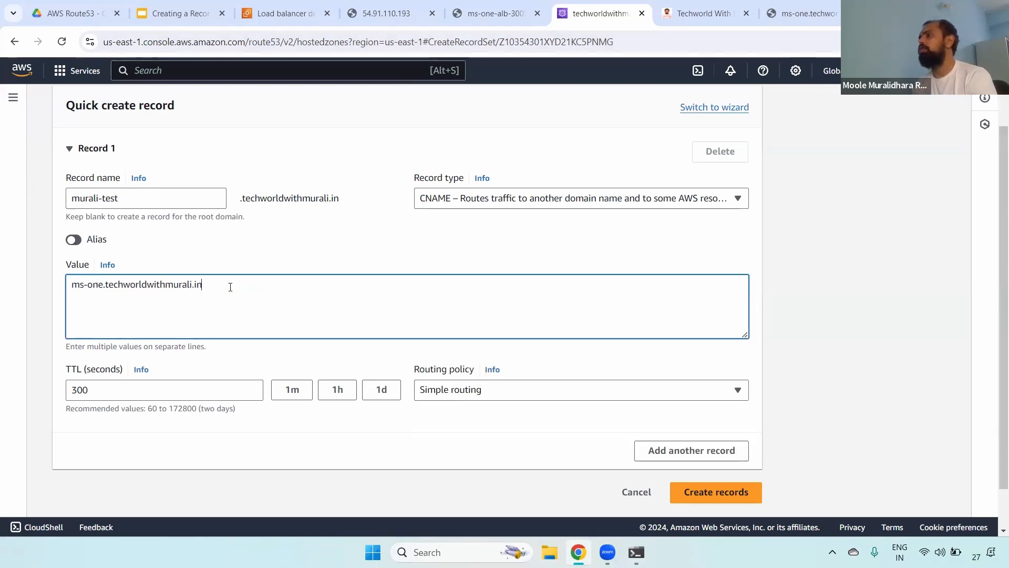
Set the murali-test record's TTL to one hour, 3600 seconds
{"action": "double_click", "coordinate": [73, 369]}
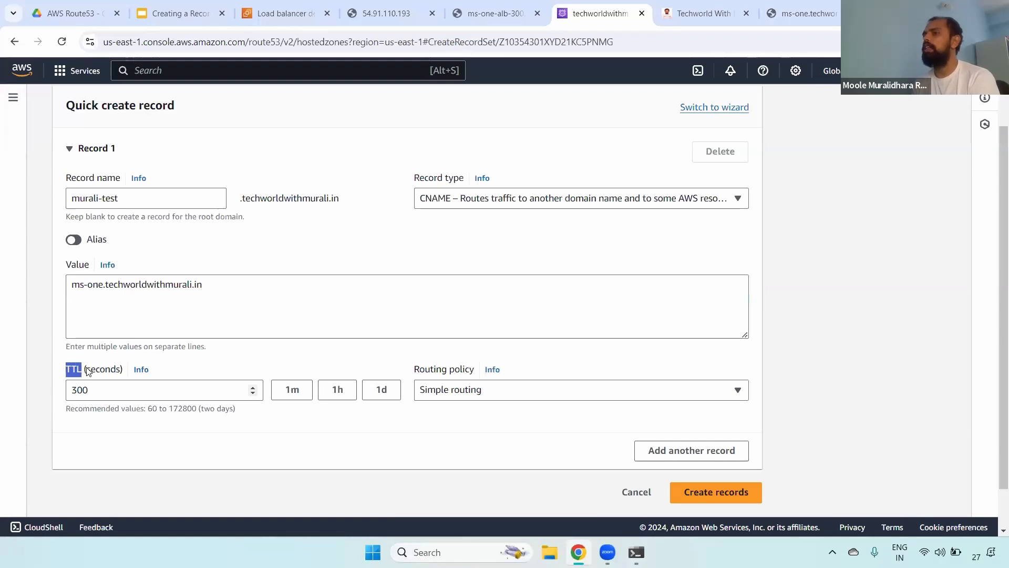
{"action": "left_click_drag", "start_coordinate": [88, 370], "coordinate": [117, 369]}
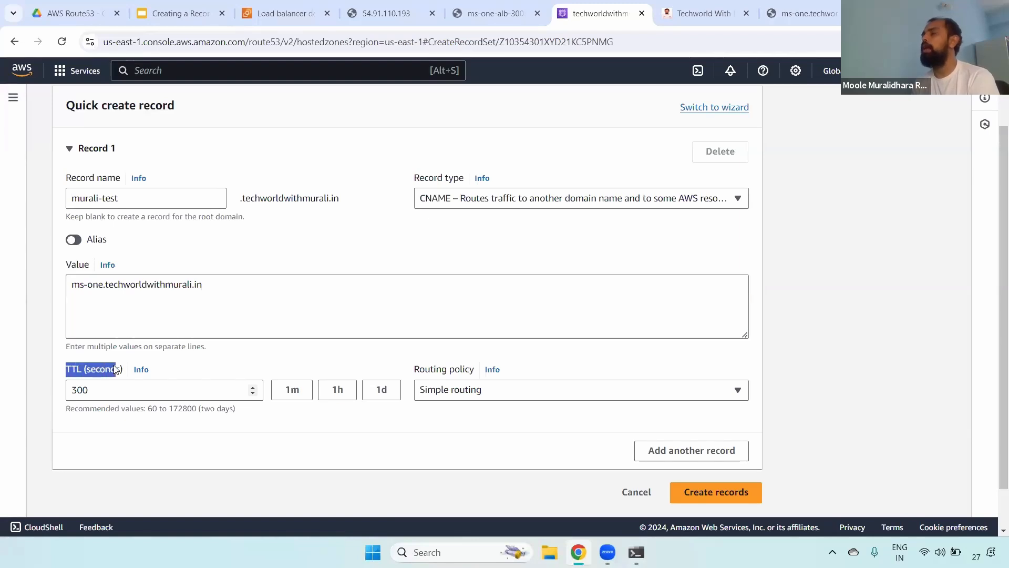
{"action": "left_click", "coordinate": [290, 389]}
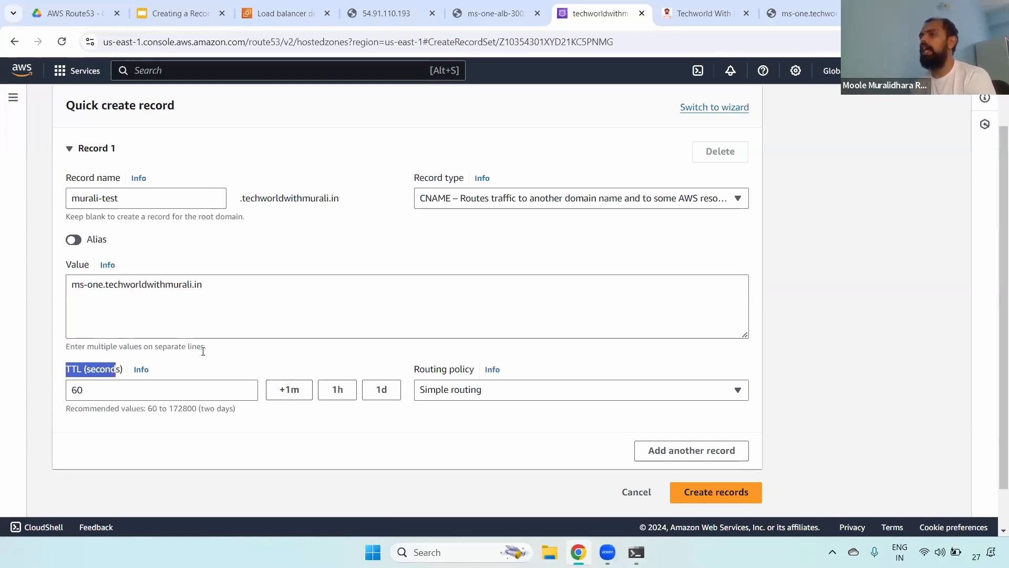
{"action": "left_click", "coordinate": [337, 389]}
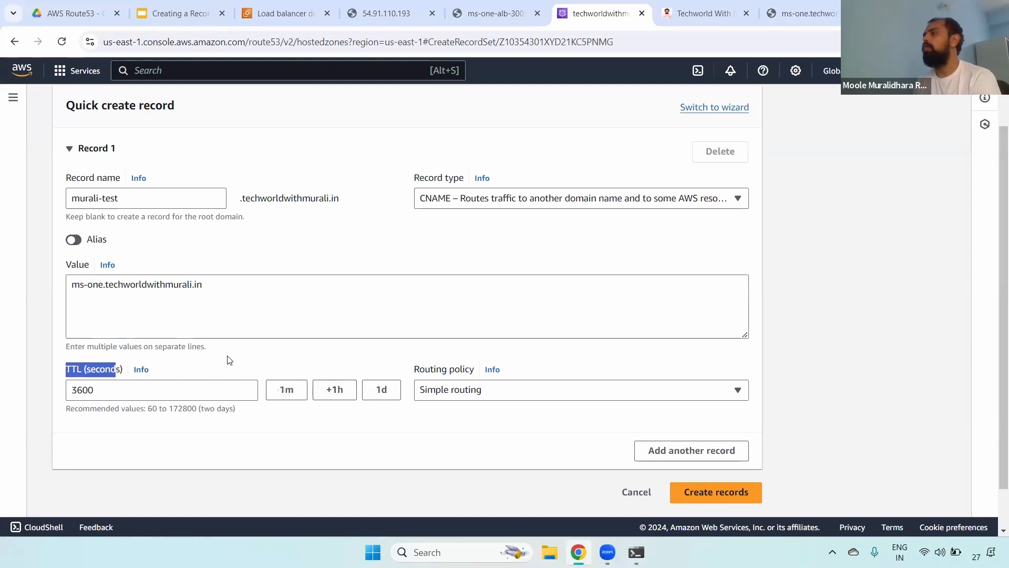
Compare the murali-test record name with its ms-one.techworldwithmurali.in target value
{"action": "left_click_drag", "start_coordinate": [253, 276], "coordinate": [44, 283]}
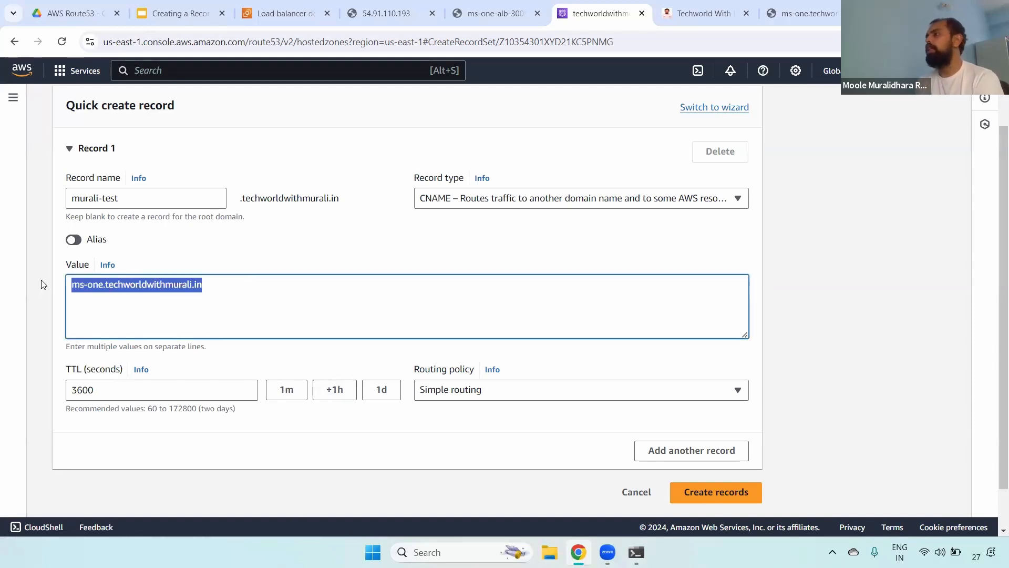
{"action": "double_click", "coordinate": [77, 287]}
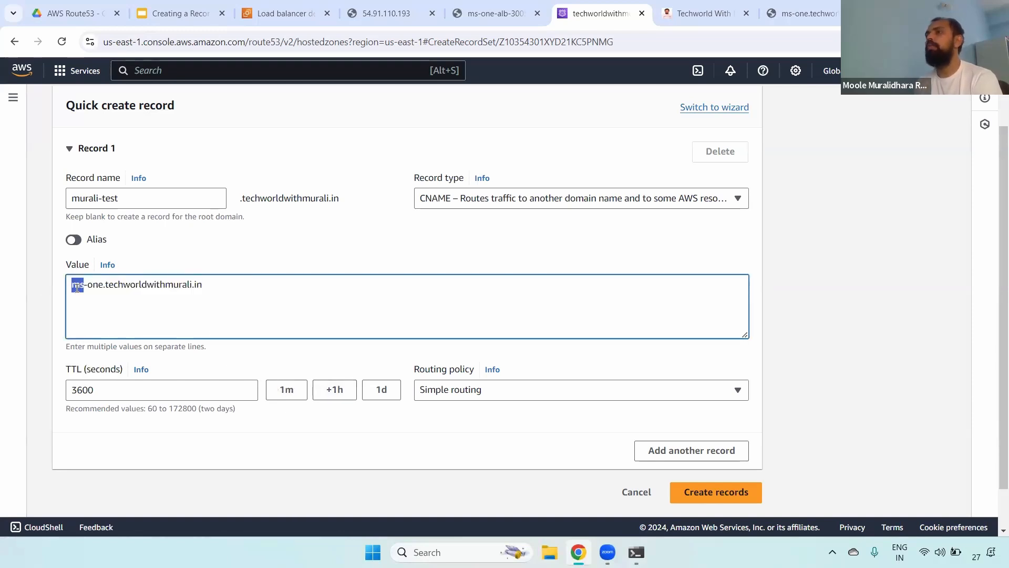
{"action": "left_click_drag", "start_coordinate": [141, 196], "coordinate": [14, 205]}
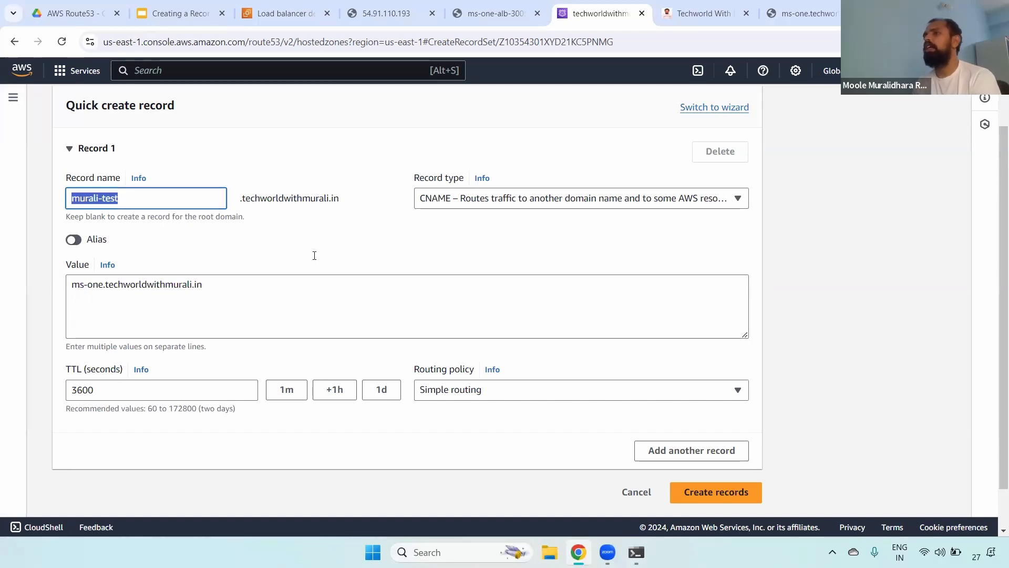
{"action": "double_click", "coordinate": [76, 284]}
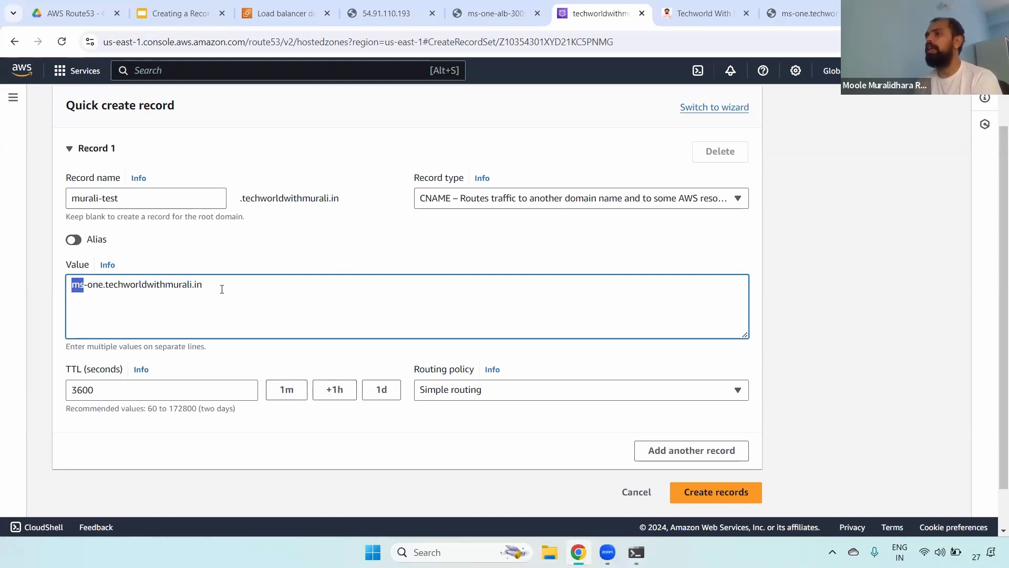
Set the murali-test record's TTL to one minute, 60 seconds, keep simple routing and create the CNAME record
{"action": "left_click_drag", "start_coordinate": [222, 289], "coordinate": [44, 280]}
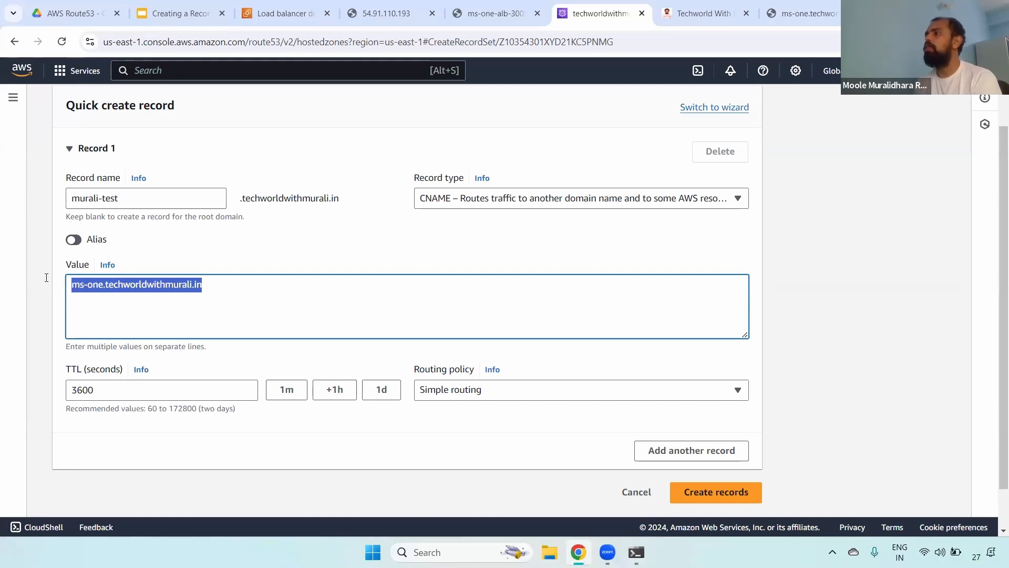
{"action": "left_click_drag", "start_coordinate": [228, 293], "coordinate": [2, 286]}
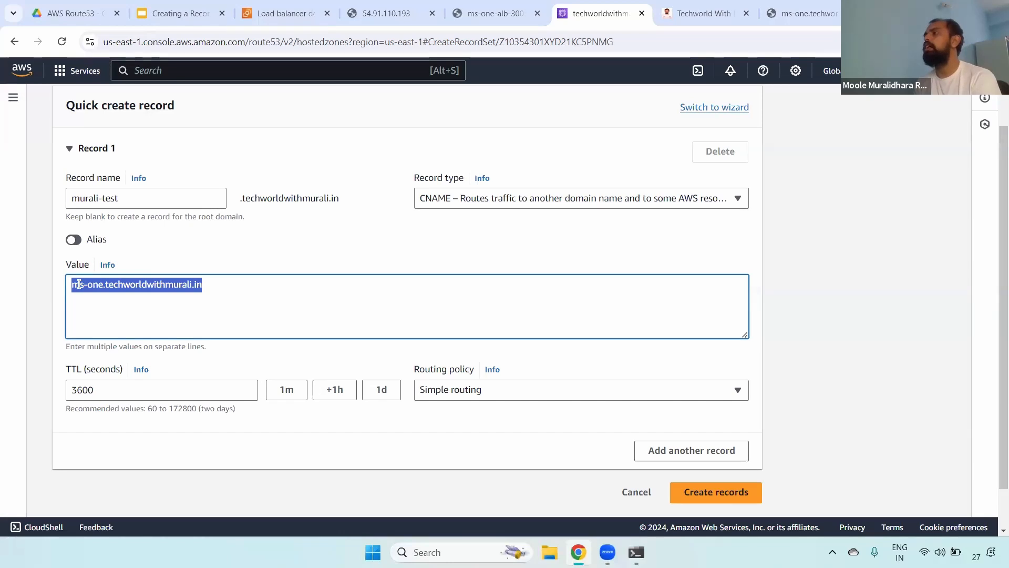
{"action": "left_click", "coordinate": [279, 390]}
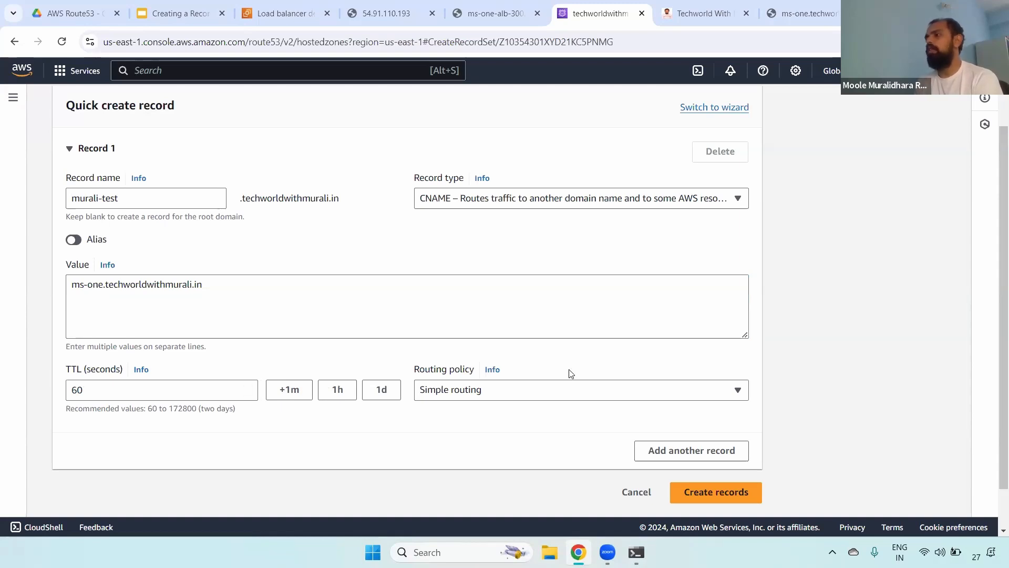
{"action": "left_click_drag", "start_coordinate": [414, 373], "coordinate": [460, 372]}
{"action": "left_click", "coordinate": [491, 395]}
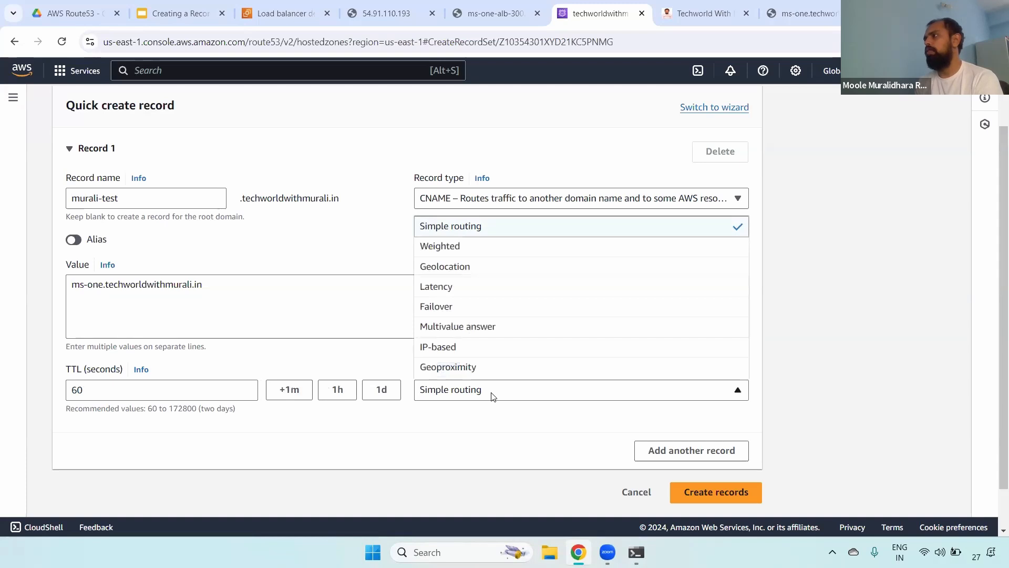
{"action": "left_click", "coordinate": [500, 226]}
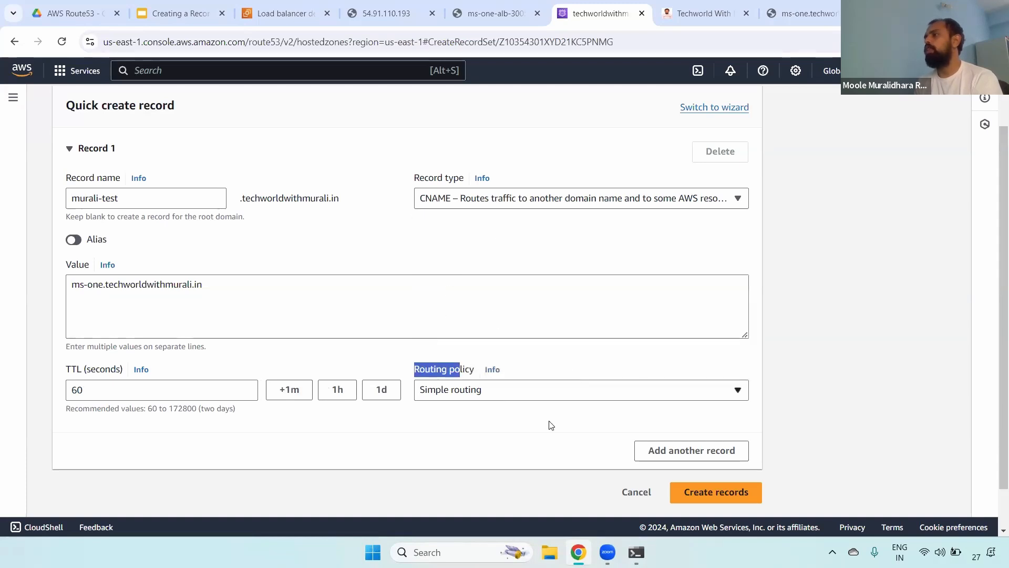
{"action": "left_click", "coordinate": [719, 494]}
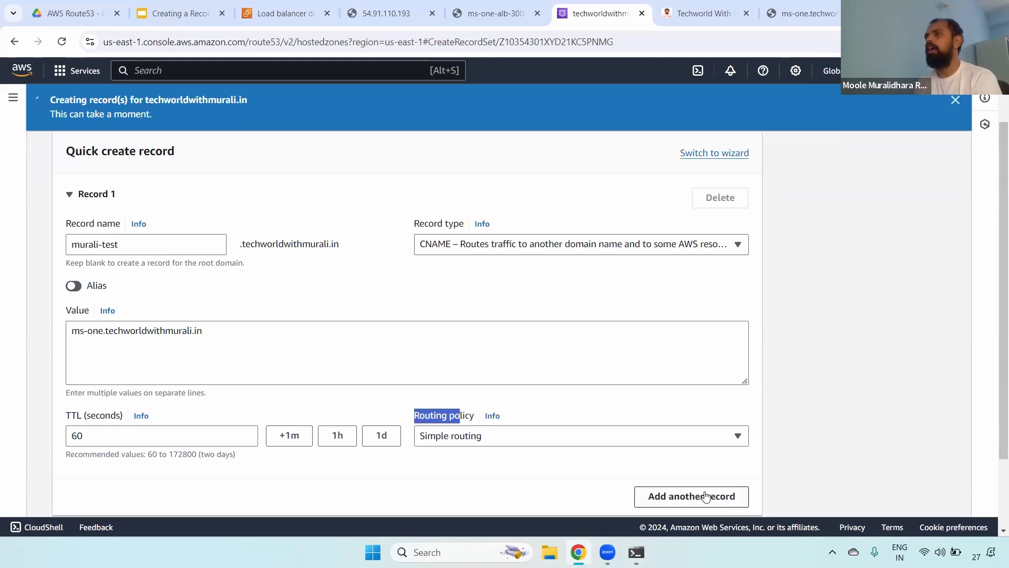
{"action": "scroll", "coordinate": [426, 236], "scroll_direction": "down", "scroll_amount": 2}
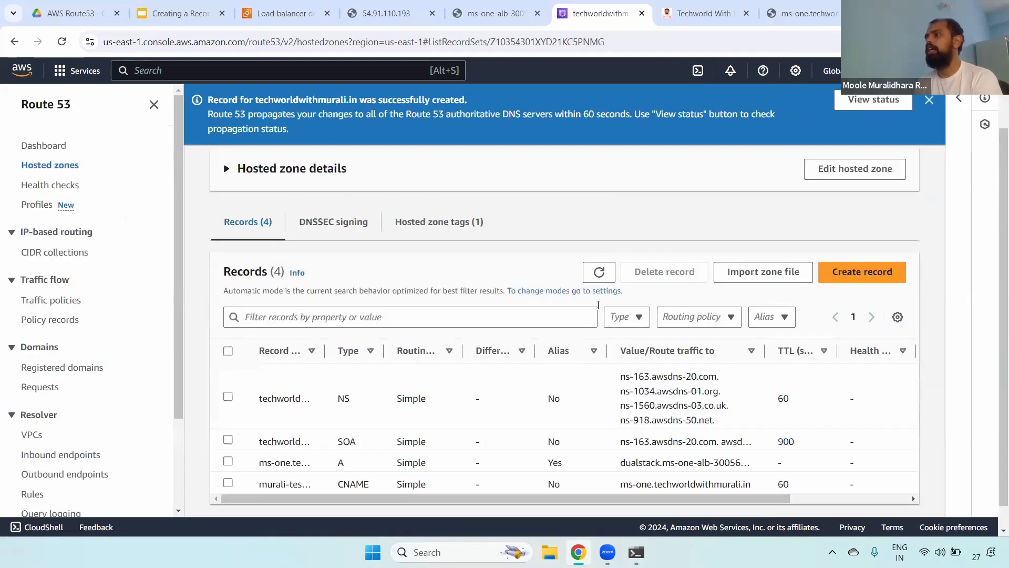
Widen the Record name column and select the full murali-test.techworldwithmurali.in name for copying
{"action": "left_click_drag", "start_coordinate": [324, 350], "coordinate": [425, 365]}
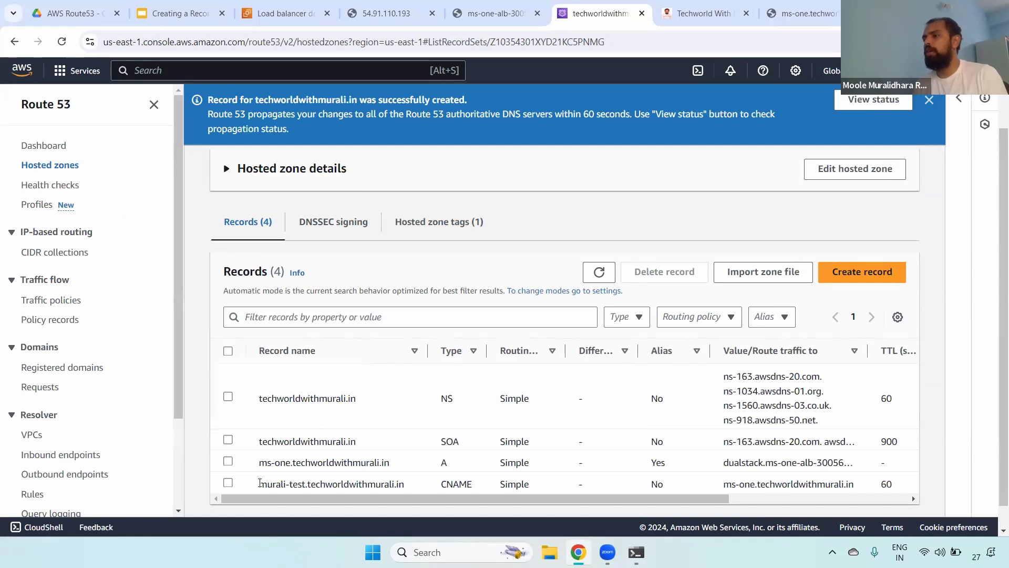
{"action": "left_click_drag", "start_coordinate": [259, 484], "coordinate": [407, 484]}
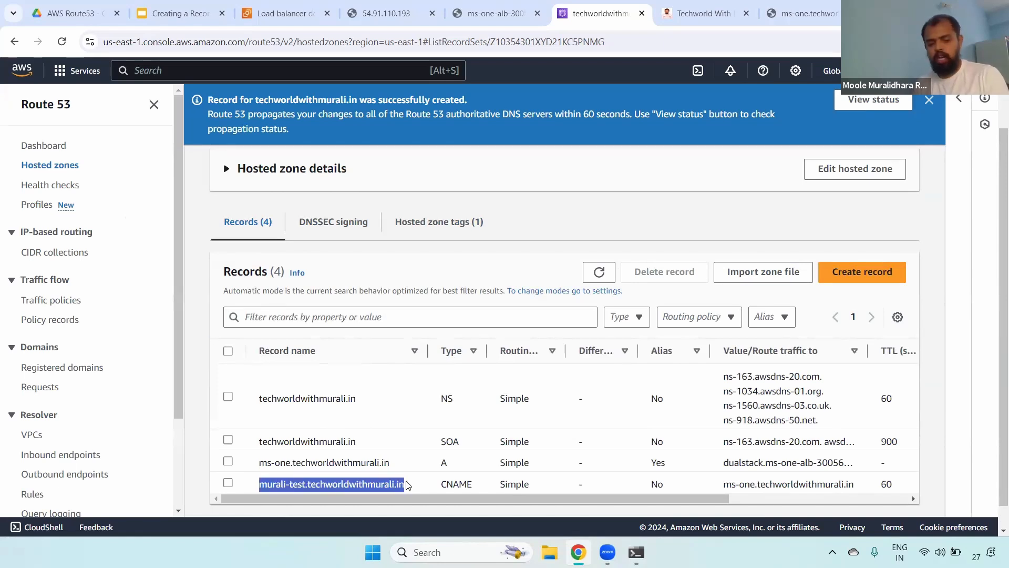
{"action": "key", "text": "ctrl+c"}
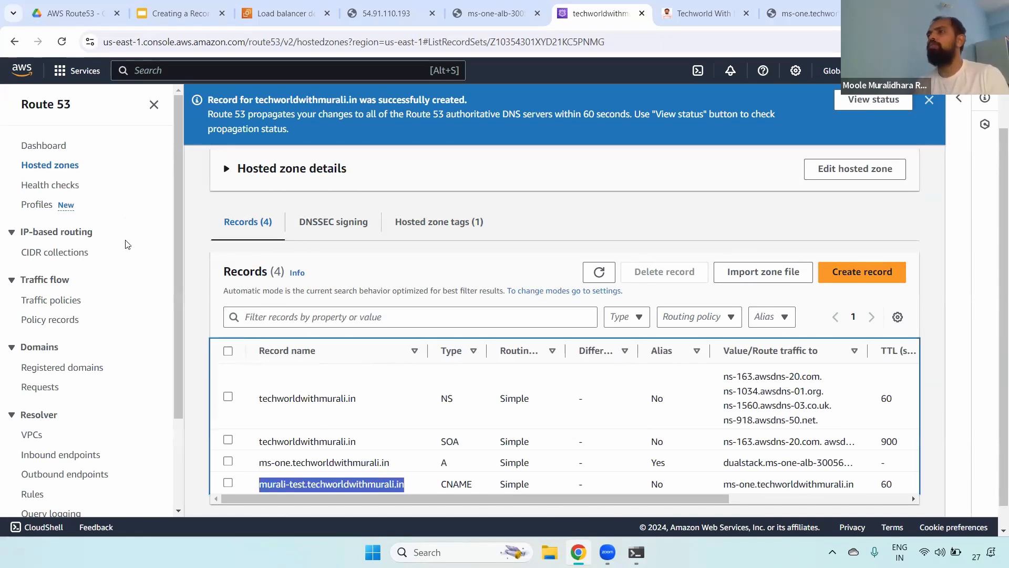
{"action": "key", "text": "alt+Tab"}
{"action": "key", "text": "ctrl+v"}
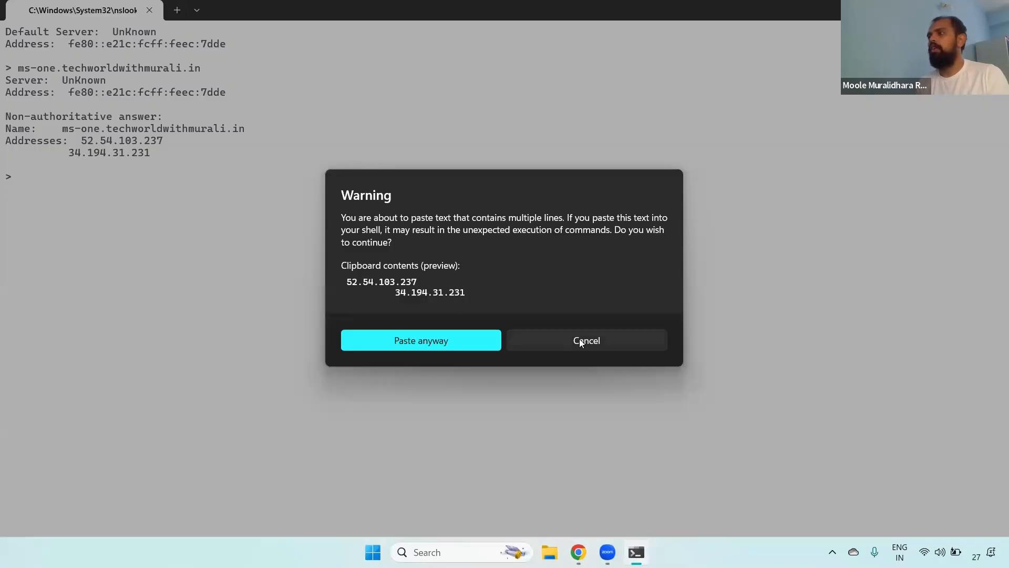
{"action": "left_click", "coordinate": [581, 341]}
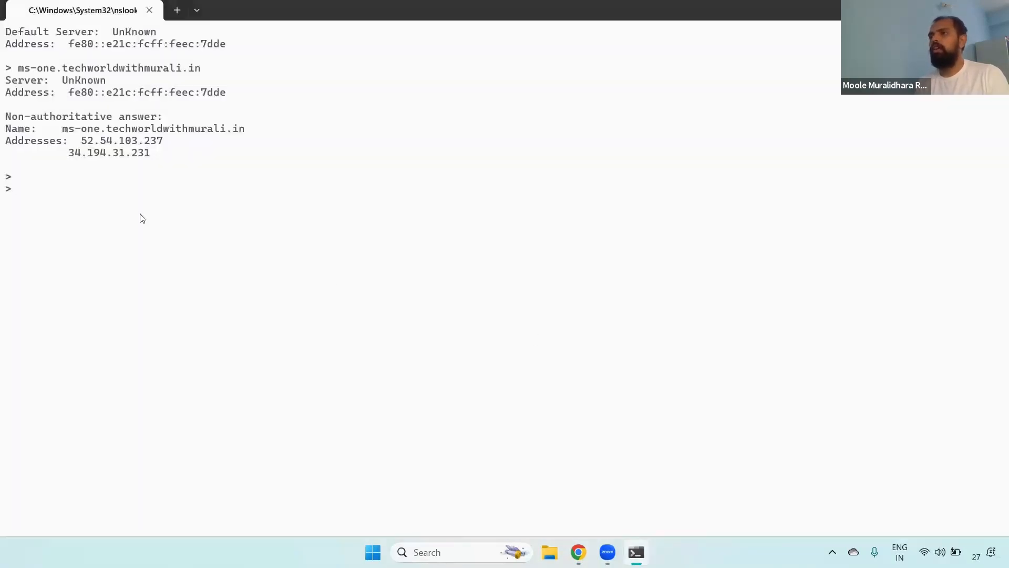
Copy murali-test.techworldwithmurali.in from the hosted zone's records and look it up in the terminal's open nslookup session
{"action": "key", "text": "alt+Tab"}
{"action": "right_click", "coordinate": [292, 482]}
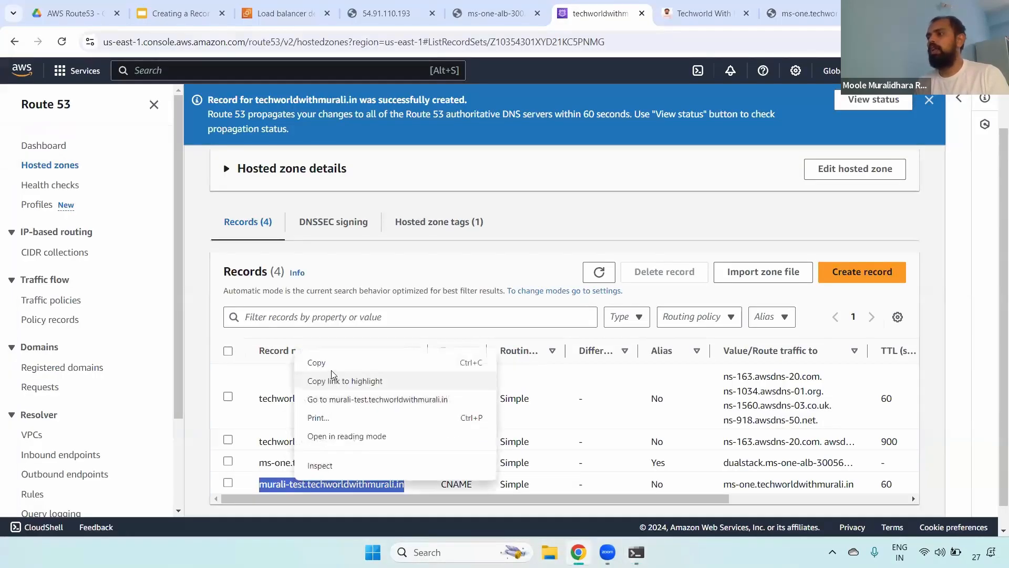
{"action": "left_click", "coordinate": [333, 363]}
{"action": "key", "text": "alt+Tab"}
{"action": "key", "text": "ctrl+v"}
{"action": "key", "text": "Return"}
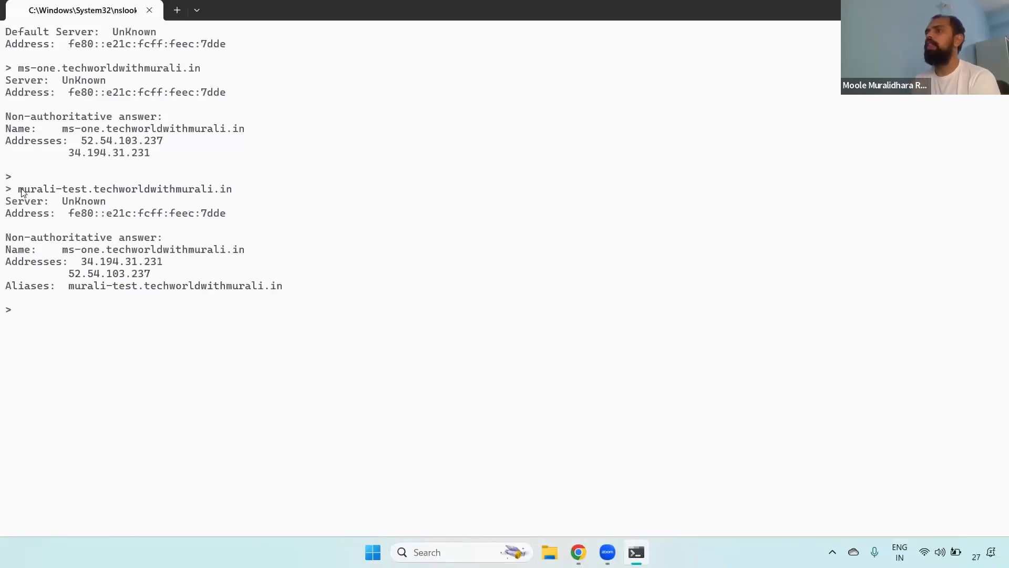
Compare the queried murali-test name with the canonical name and IP addresses in the nslookup answer
{"action": "left_click_drag", "start_coordinate": [21, 193], "coordinate": [243, 194]}
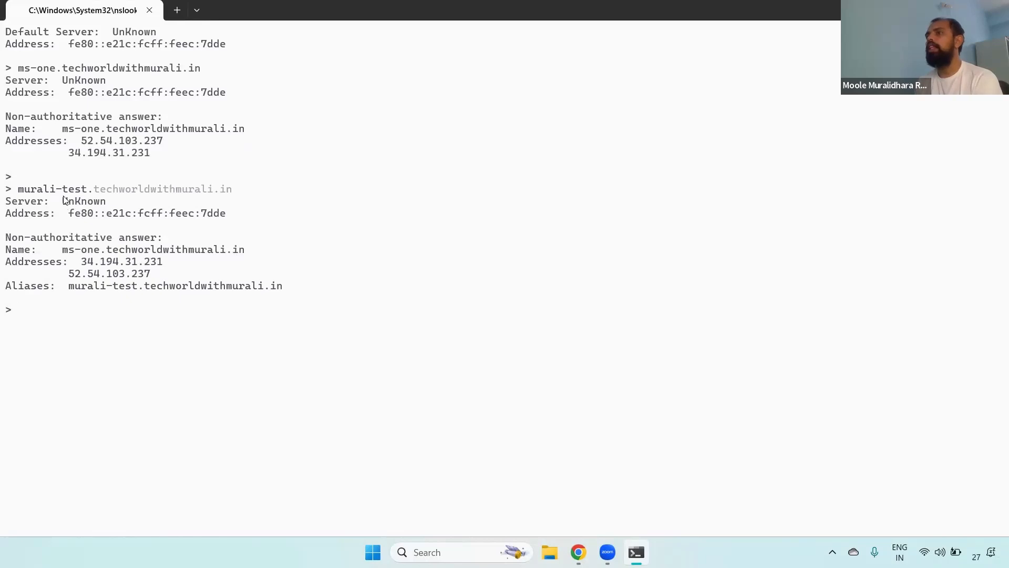
{"action": "left_click_drag", "start_coordinate": [21, 192], "coordinate": [240, 193]}
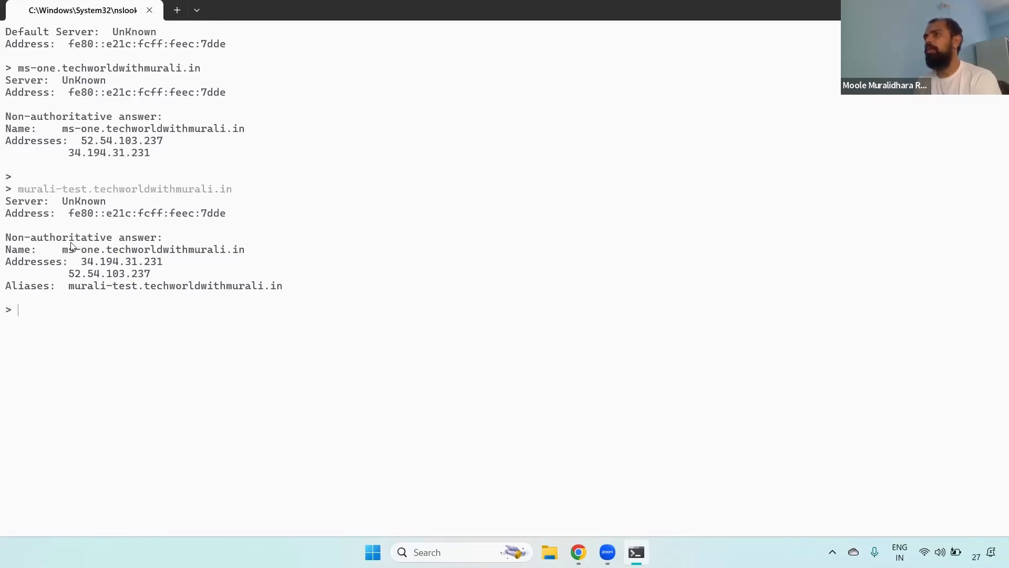
{"action": "left_click_drag", "start_coordinate": [64, 252], "coordinate": [243, 250]}
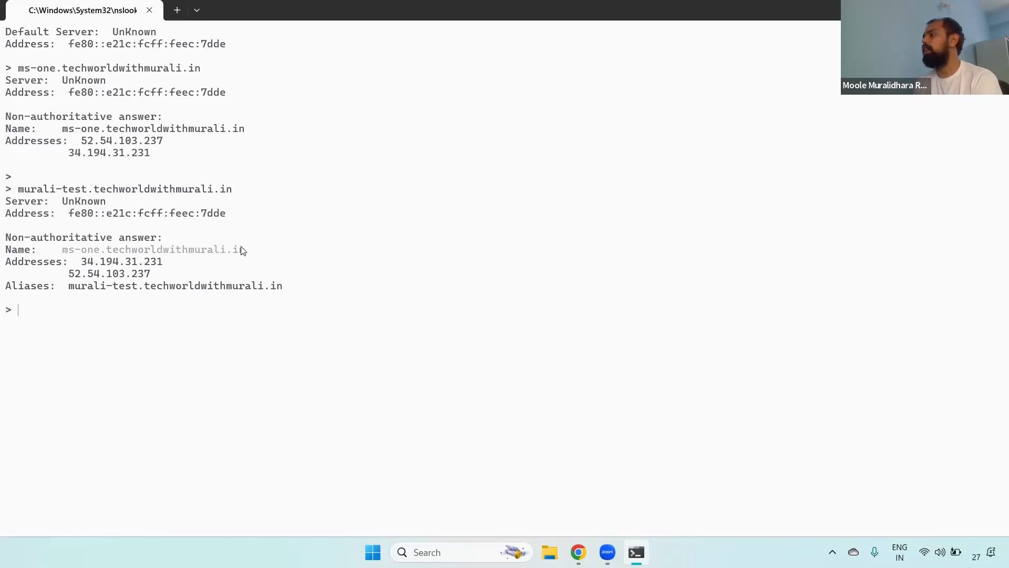
{"action": "left_click_drag", "start_coordinate": [19, 193], "coordinate": [238, 196]}
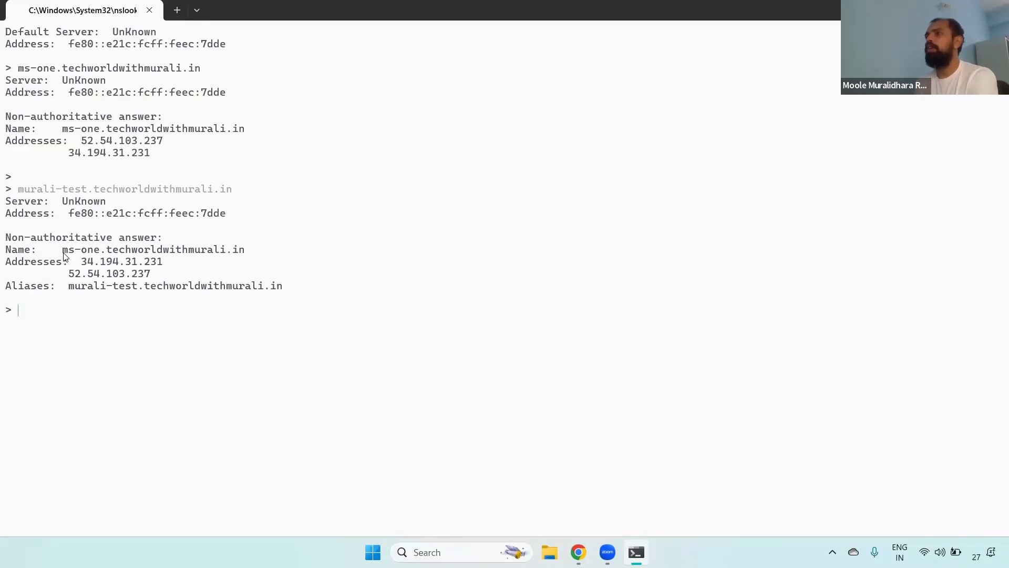
{"action": "left_click_drag", "start_coordinate": [59, 251], "coordinate": [262, 255]}
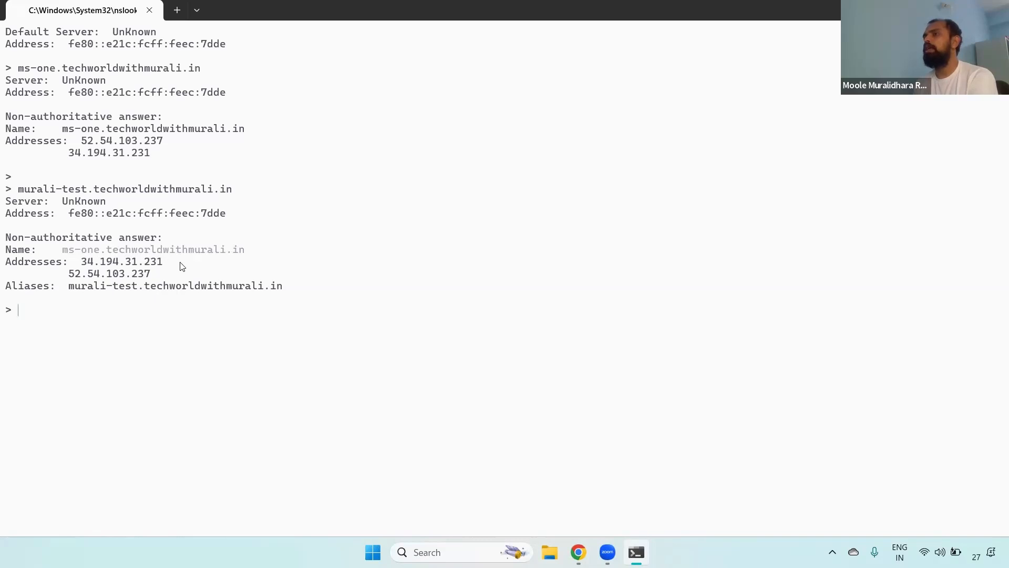
{"action": "left_click_drag", "start_coordinate": [79, 262], "coordinate": [180, 287]}
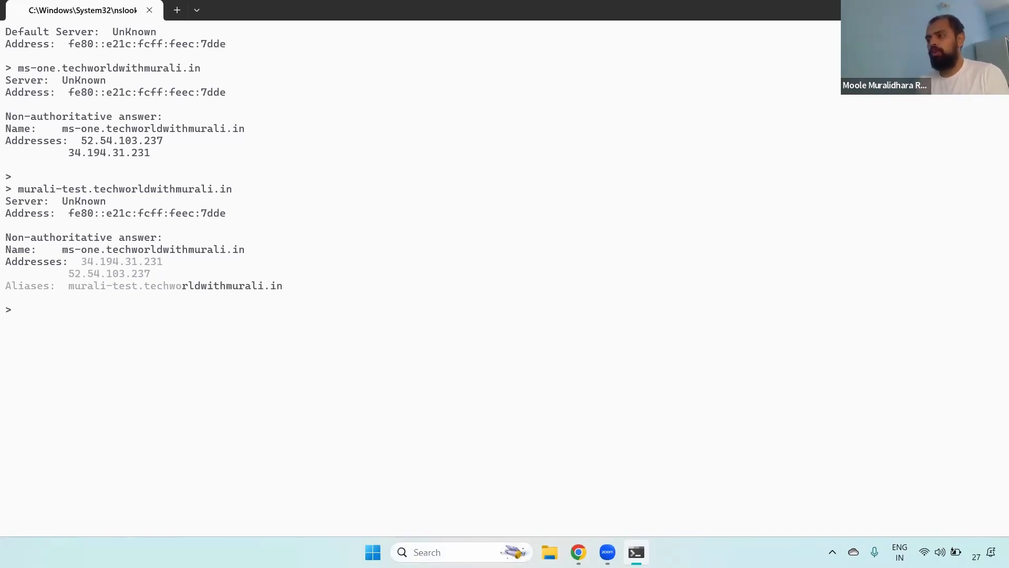
Open a new, maximized Command Prompt window
{"action": "left_click", "coordinate": [453, 552]}
{"action": "type", "text": "cmd"}
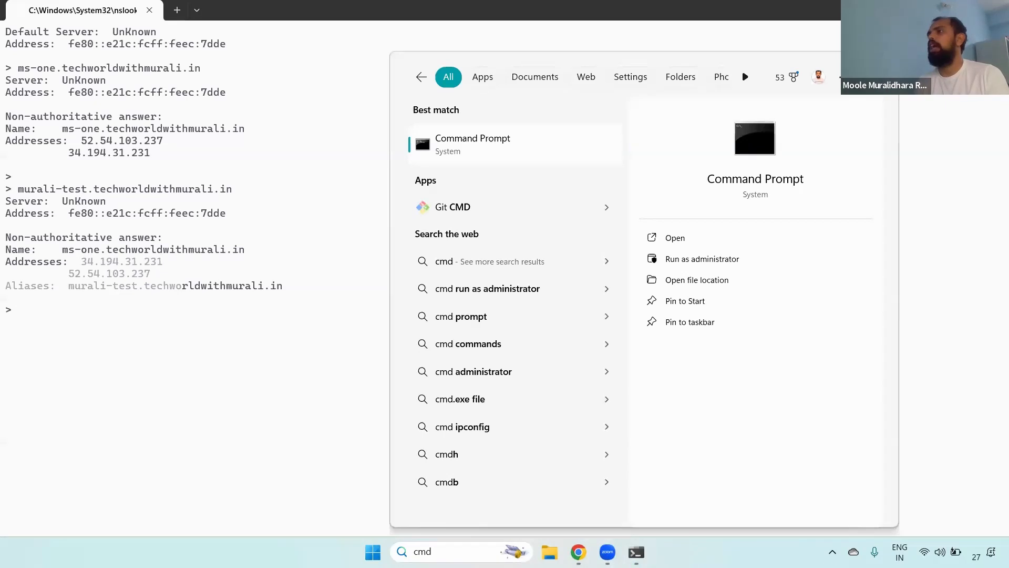
{"action": "key", "text": "Return"}
{"action": "double_click", "coordinate": [485, 52]}
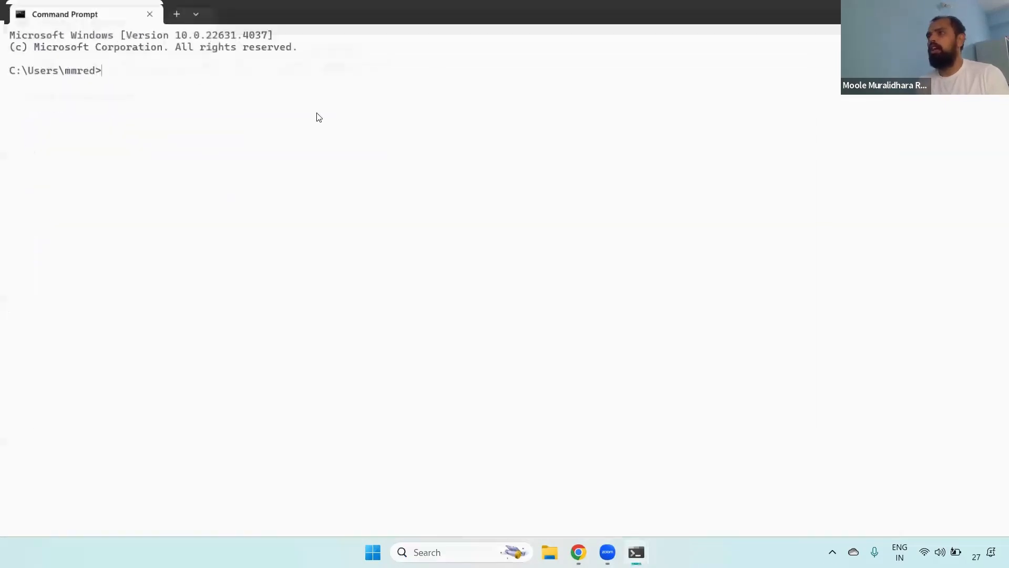
Run nslookup murali-test.techworldwithmurali.in in Command Prompt, copying the record name from the Route 53 records, and review the command
{"action": "type", "text": "nslookup"}
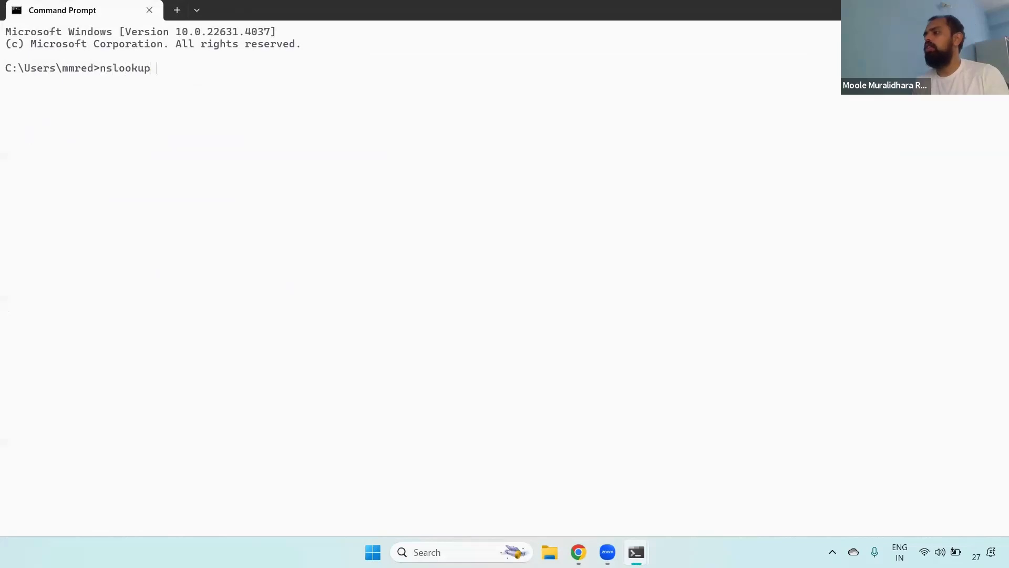
{"action": "left_click", "coordinate": [578, 552]}
{"action": "left_click", "coordinate": [549, 552]}
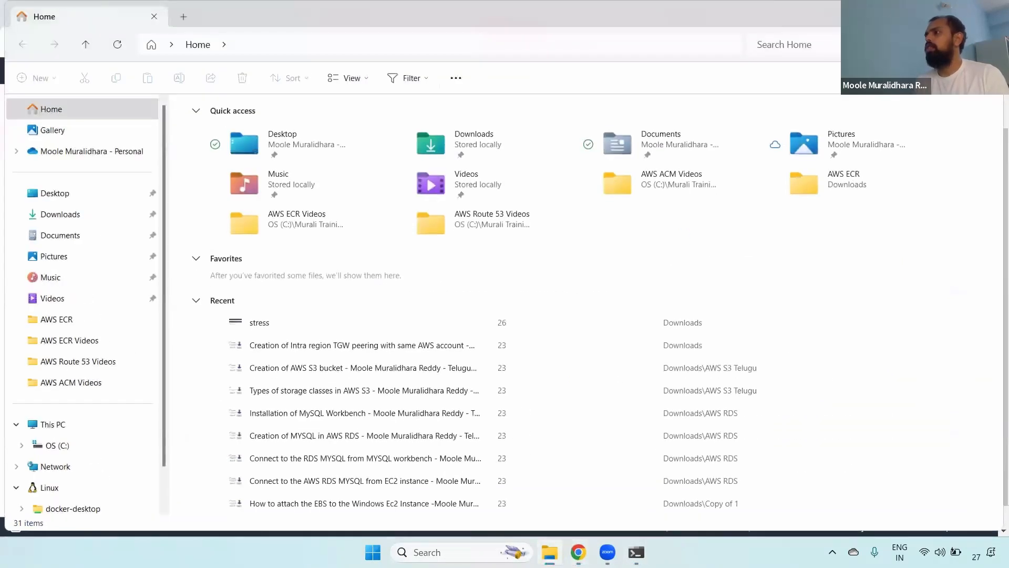
{"action": "left_click", "coordinate": [988, 16]}
{"action": "right_click", "coordinate": [279, 487]}
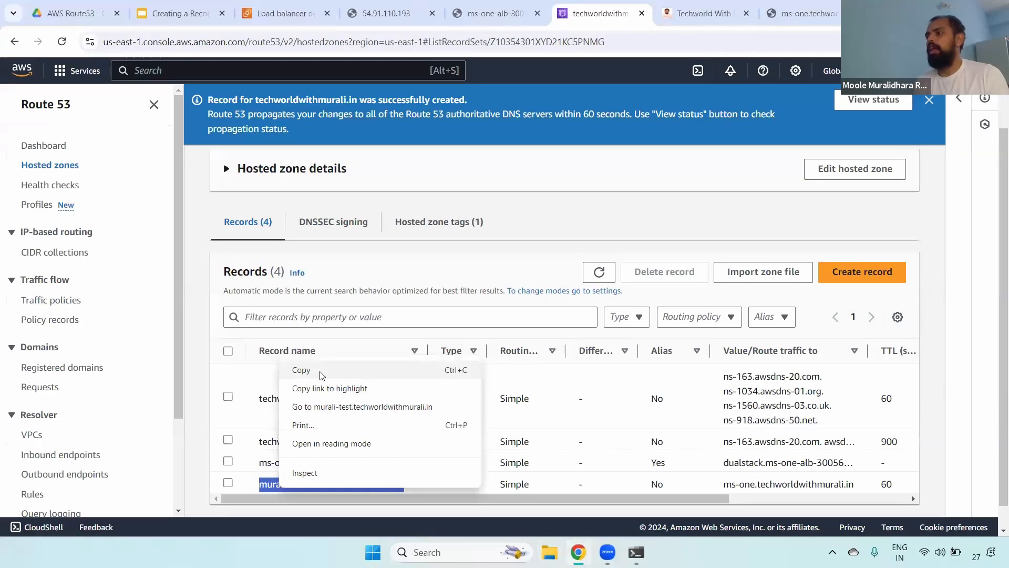
{"action": "left_click", "coordinate": [321, 371]}
{"action": "key", "text": "alt+Tab"}
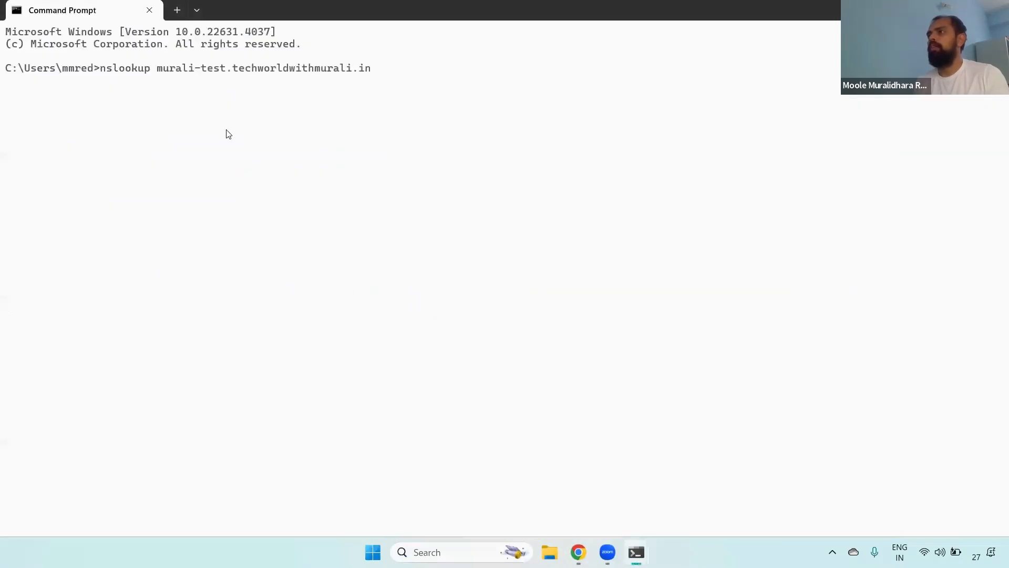
{"action": "key", "text": "Return"}
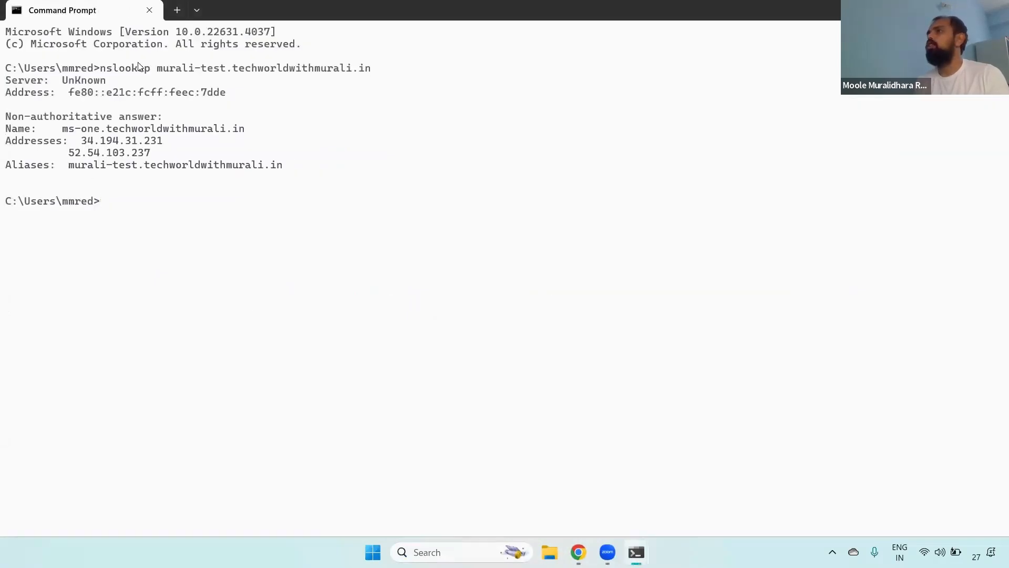
{"action": "left_click_drag", "start_coordinate": [101, 68], "coordinate": [372, 74]}
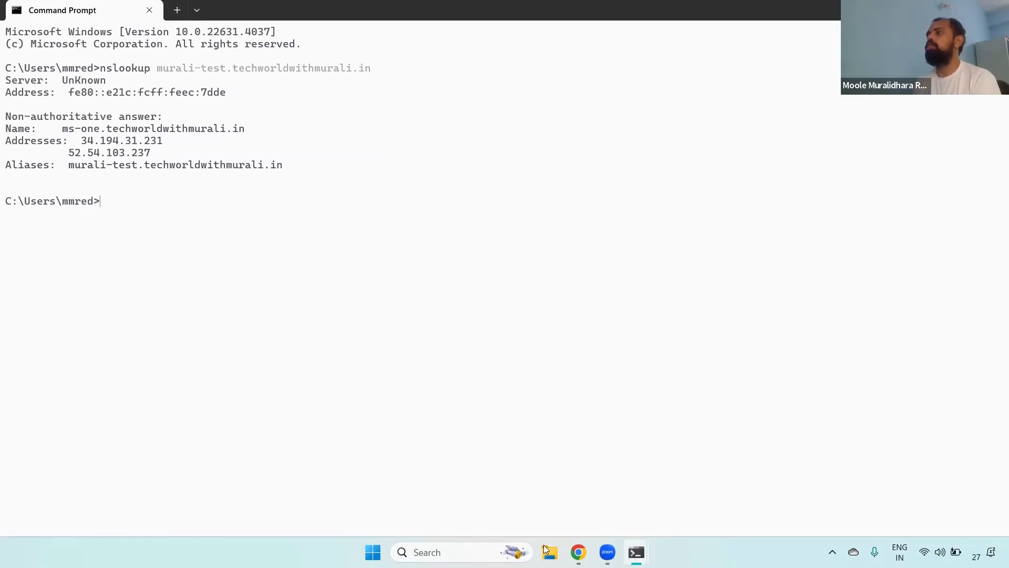
Start a new record in the techworldwithmurali.in hosted zone in Chrome, keeping record type A with Alias off
{"action": "left_click", "coordinate": [578, 552]}
{"action": "left_click", "coordinate": [851, 271]}
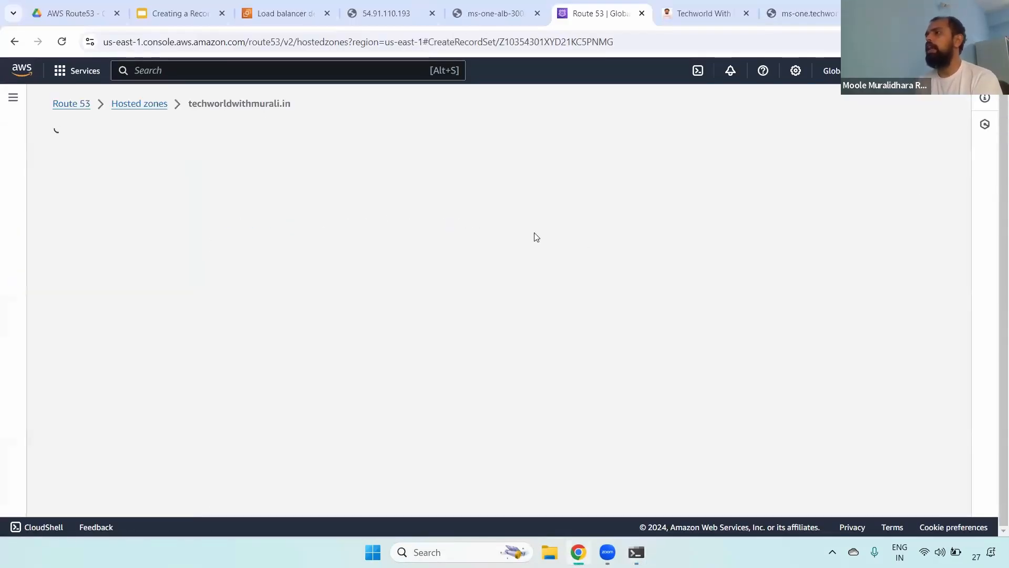
{"action": "scroll", "coordinate": [544, 229], "scroll_direction": "down", "scroll_amount": 1}
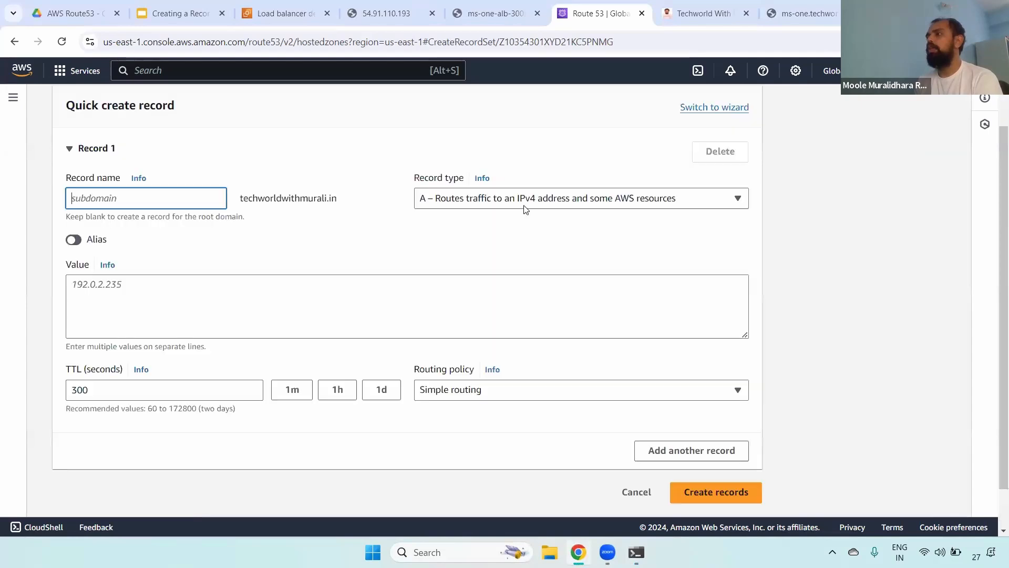
{"action": "left_click", "coordinate": [523, 205]}
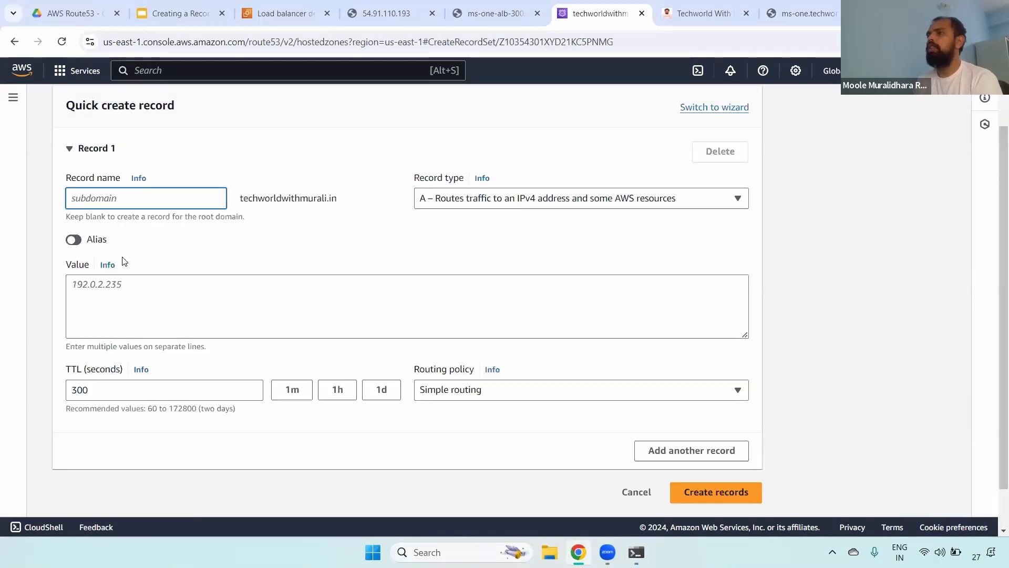
{"action": "left_click", "coordinate": [72, 241]}
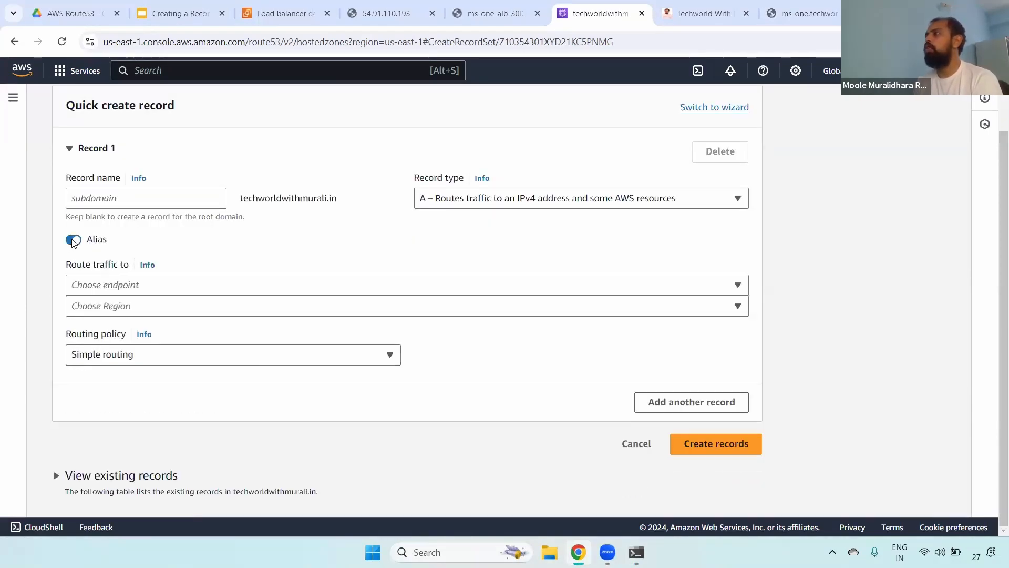
{"action": "left_click", "coordinate": [73, 240]}
{"action": "left_click", "coordinate": [105, 297]}
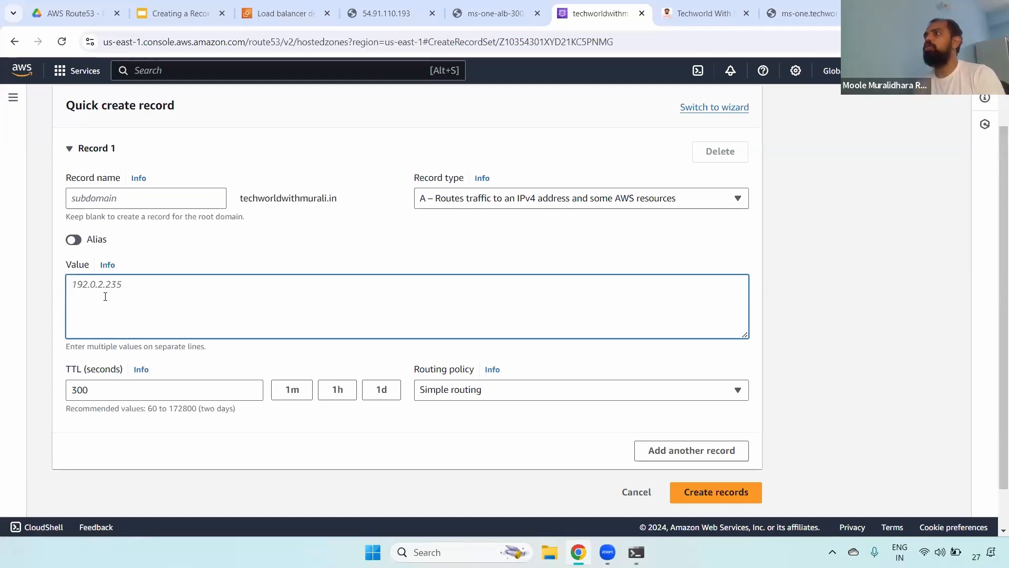
Copy the private IPv4 address of the Linux Server EC2 instance
{"action": "left_click", "coordinate": [373, 7]}
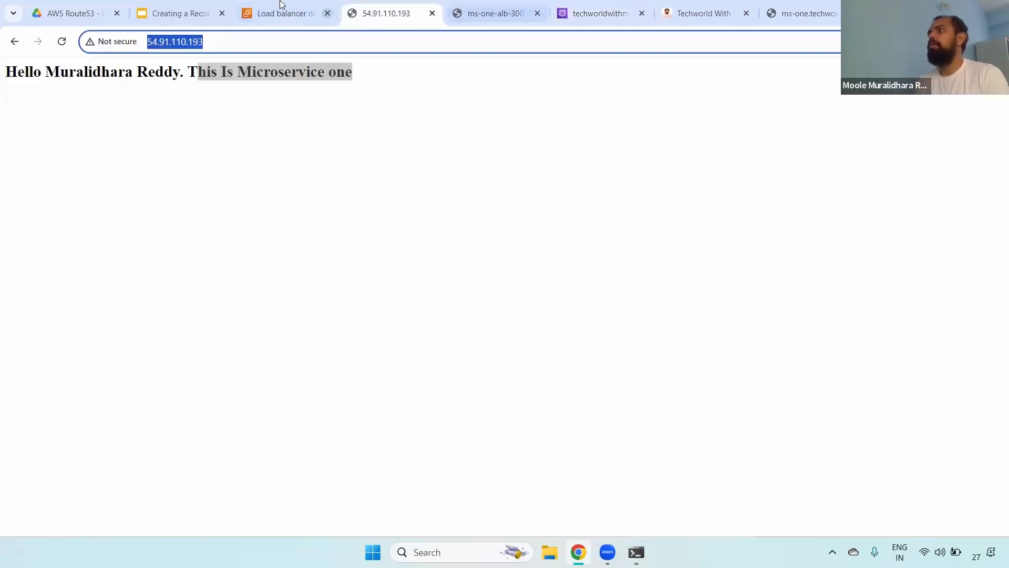
{"action": "left_click", "coordinate": [256, 9]}
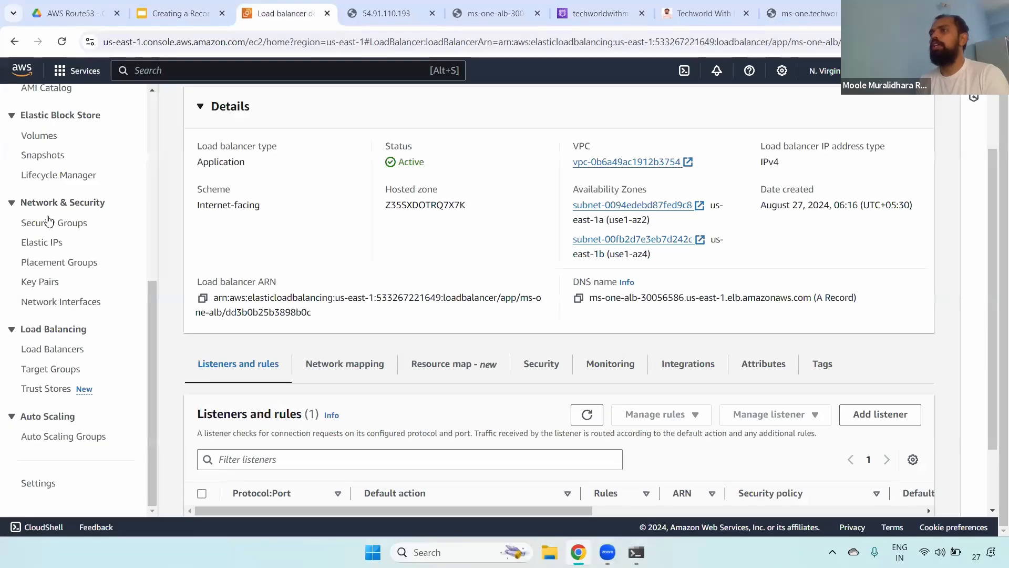
{"action": "left_click_drag", "start_coordinate": [151, 337], "coordinate": [144, 174]}
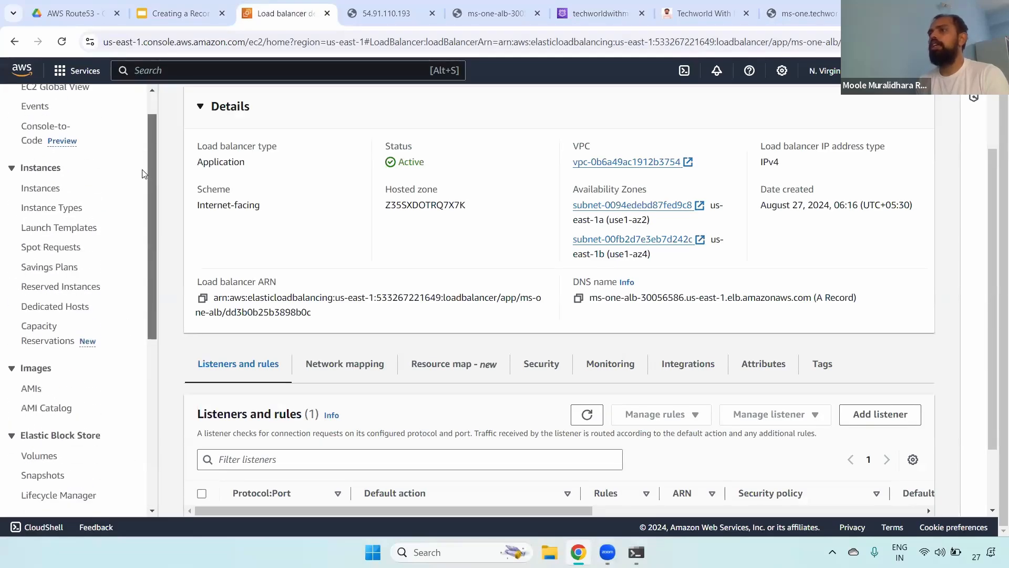
{"action": "left_click", "coordinate": [41, 188]}
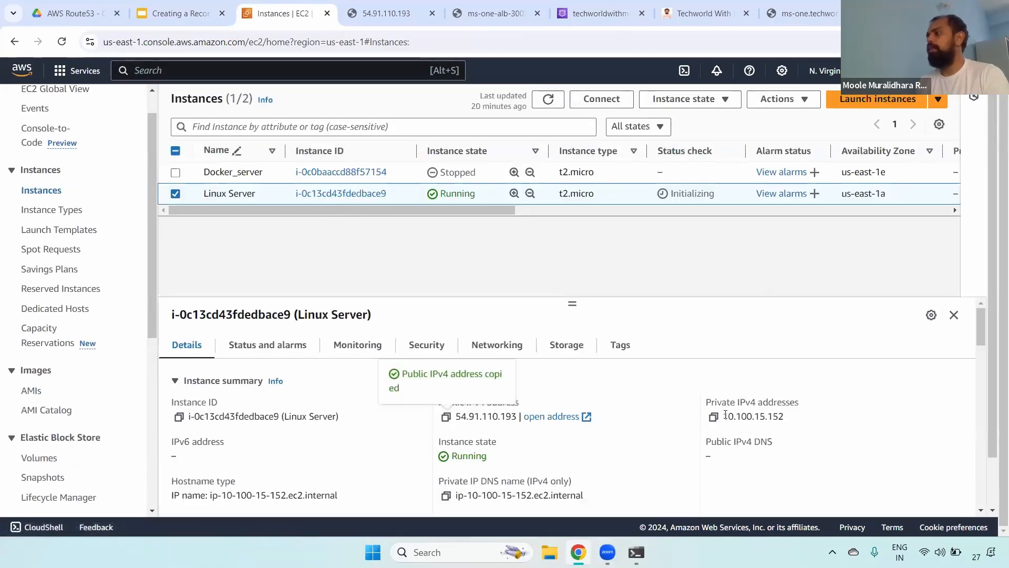
{"action": "left_click", "coordinate": [714, 417]}
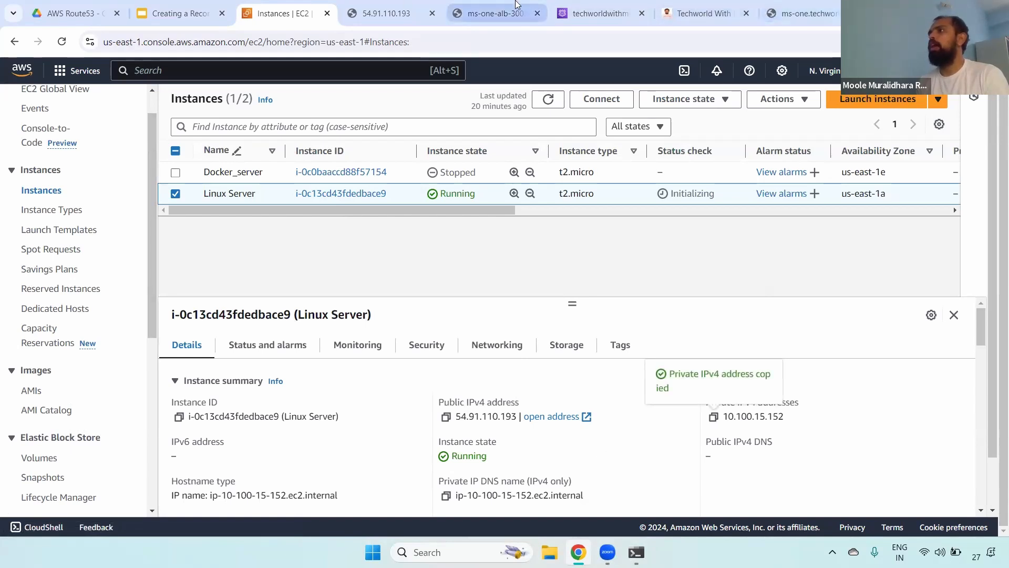
Return to the new A record in Route 53 and open its record name for entry
{"action": "left_click", "coordinate": [600, 13]}
{"action": "left_click", "coordinate": [167, 194]}
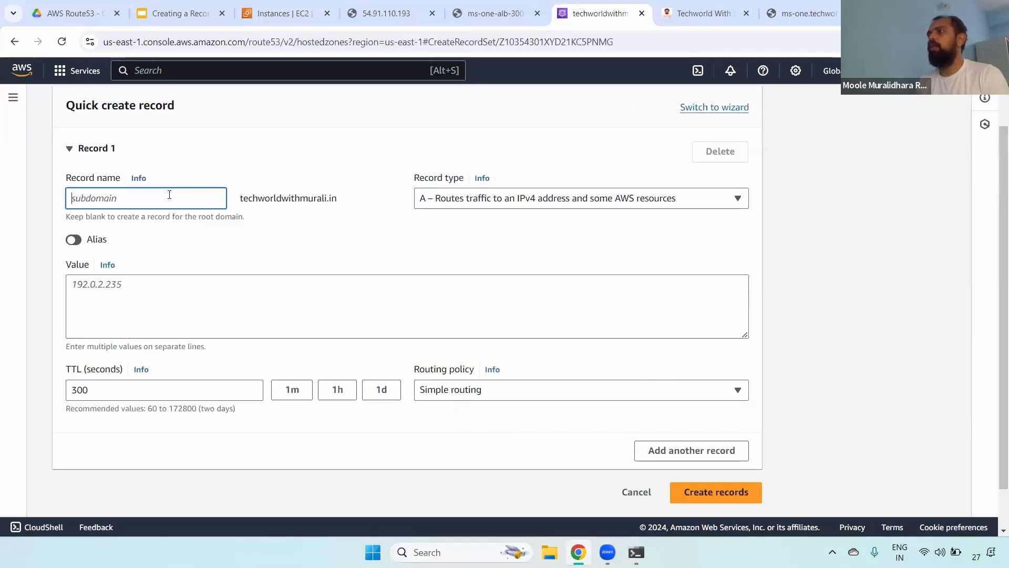
Set the new A record's name to ms-private under the techworldwithmurali.in domain
{"action": "left_click", "coordinate": [458, 205]}
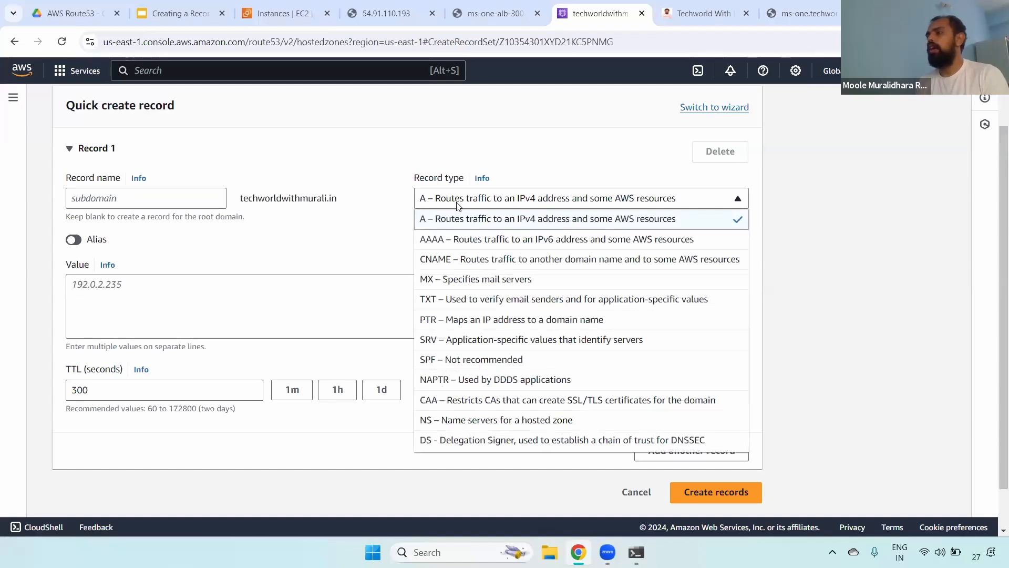
{"action": "left_click", "coordinate": [157, 197]}
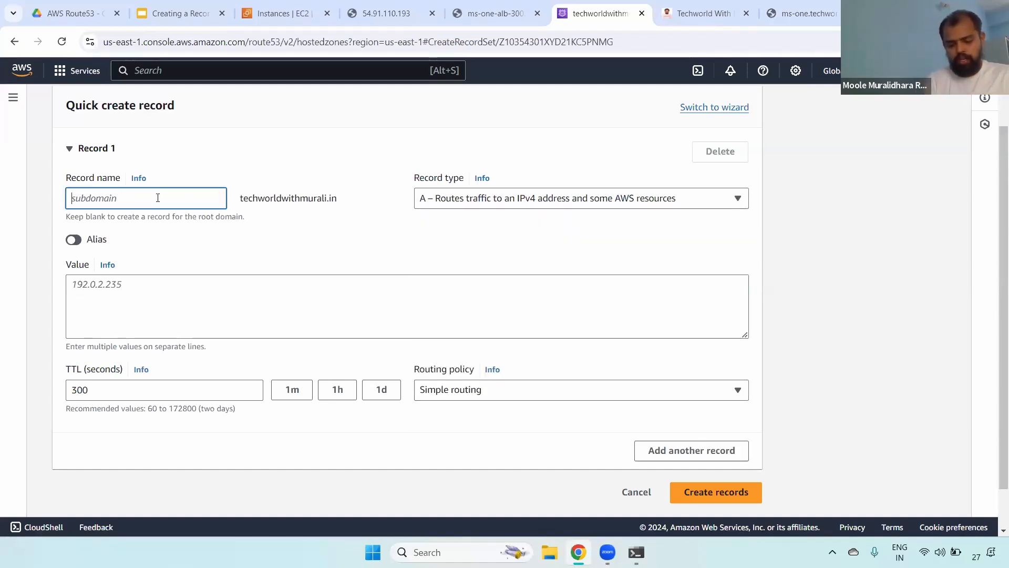
{"action": "type", "text": "private"}
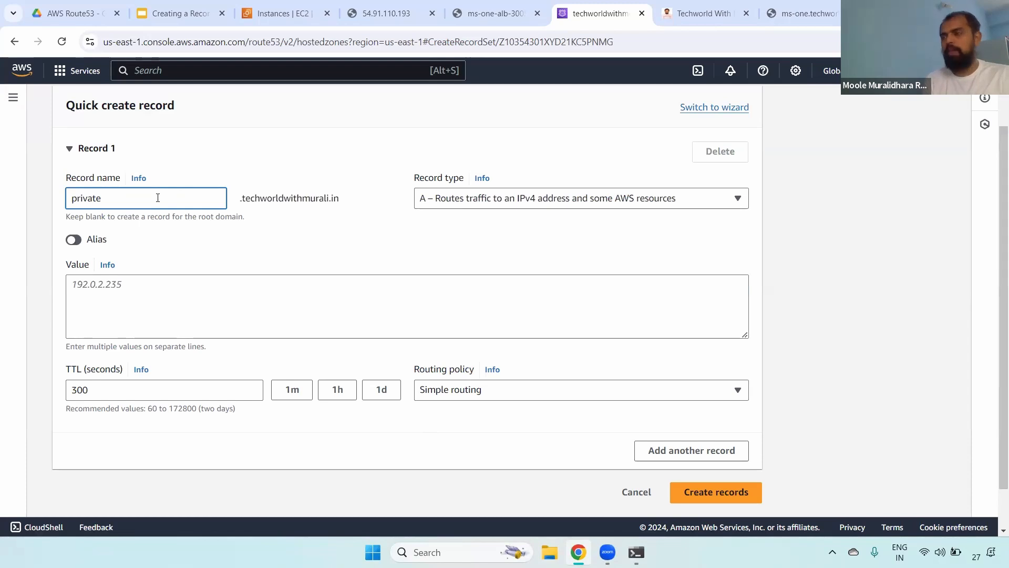
{"action": "key", "text": "BackSpace"}
{"action": "key", "text": "BackSpace"}
{"action": "key", "text": "BackSpace"}
{"action": "key", "text": "BackSpace"}
{"action": "key", "text": "BackSpace"}
{"action": "key", "text": "BackSpace"}
{"action": "key", "text": "BackSpace"}
{"action": "type", "text": "ms-"}
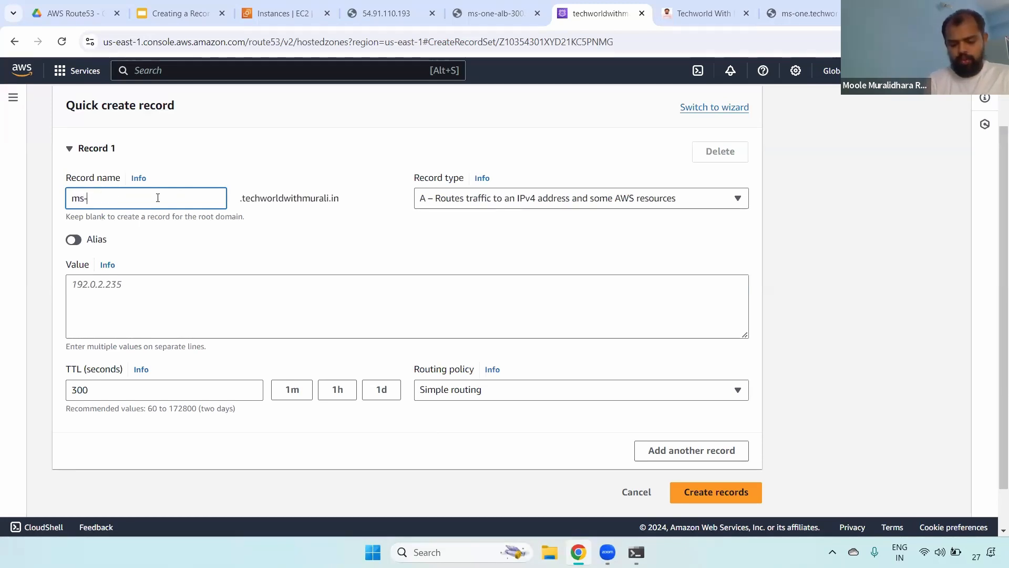
{"action": "type", "text": "private"}
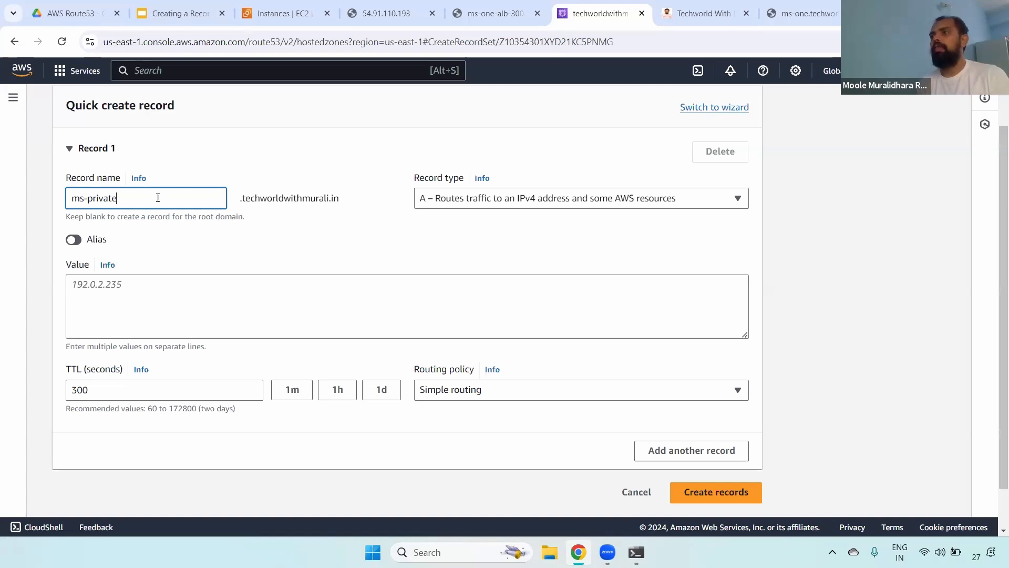
{"action": "triple_click", "coordinate": [158, 198]}
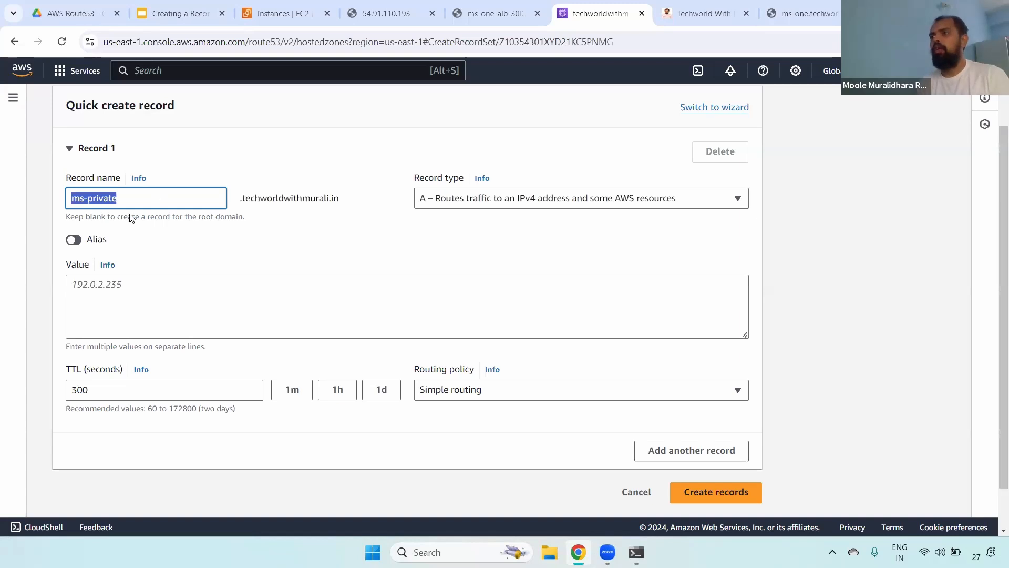
{"action": "left_click", "coordinate": [138, 283]}
{"action": "type", "text": "10.100.15.152"}
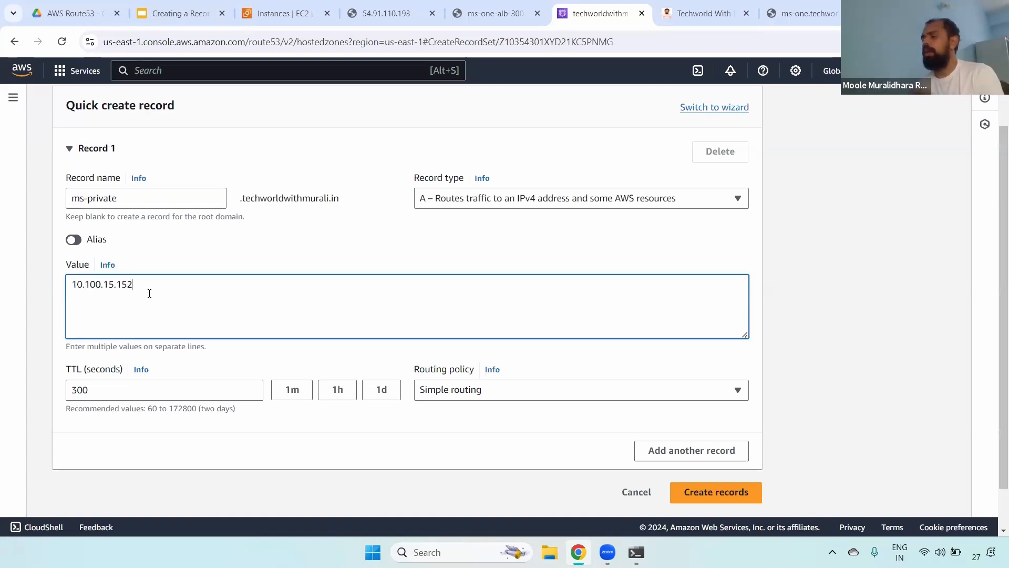
{"action": "left_click", "coordinate": [74, 239]}
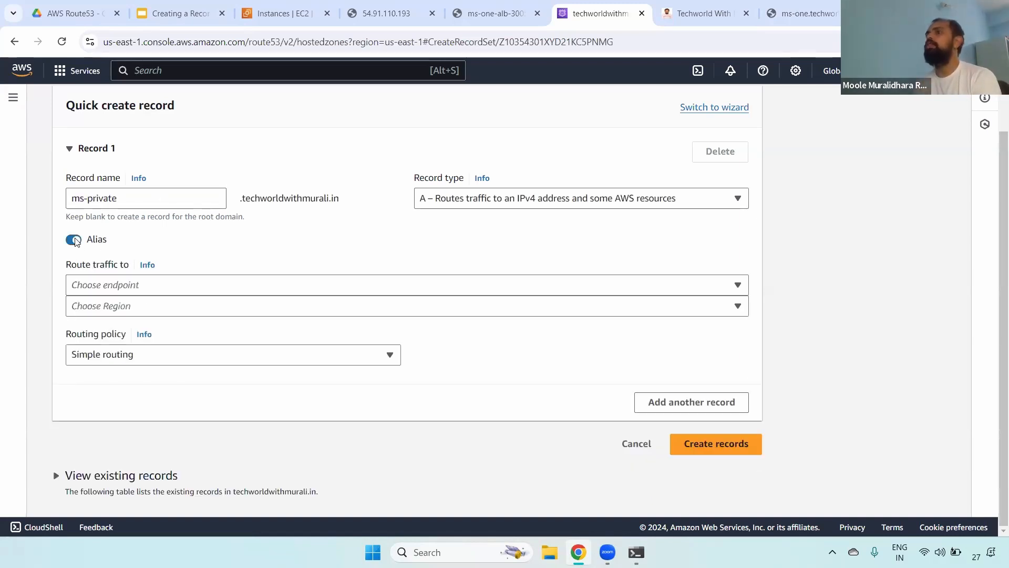
{"action": "left_click", "coordinate": [210, 291]}
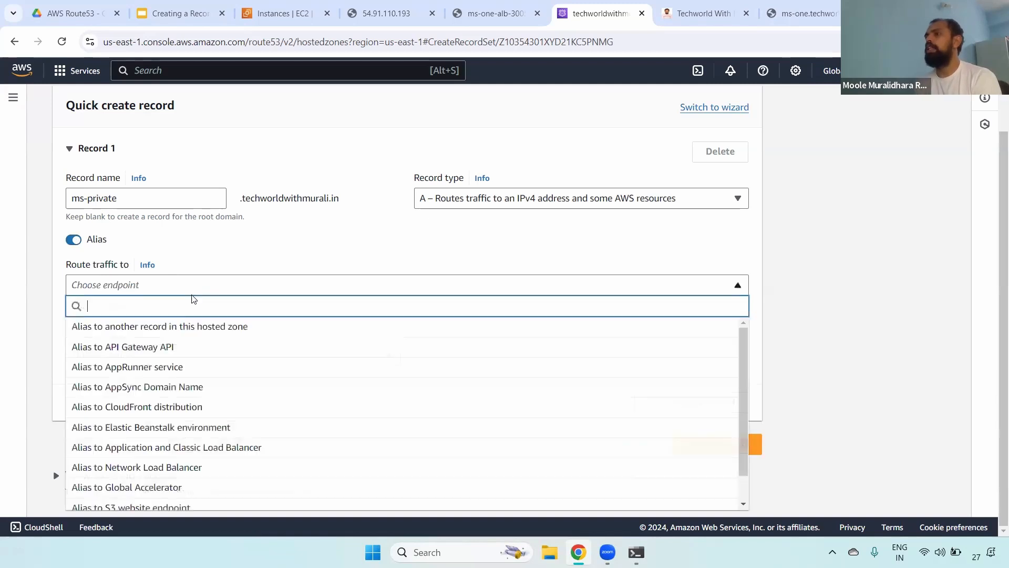
{"action": "left_click", "coordinate": [75, 239]}
Point the record to the IP address 10.100.15.152 and set its TTL to 60 seconds
{"action": "left_click", "coordinate": [117, 284]}
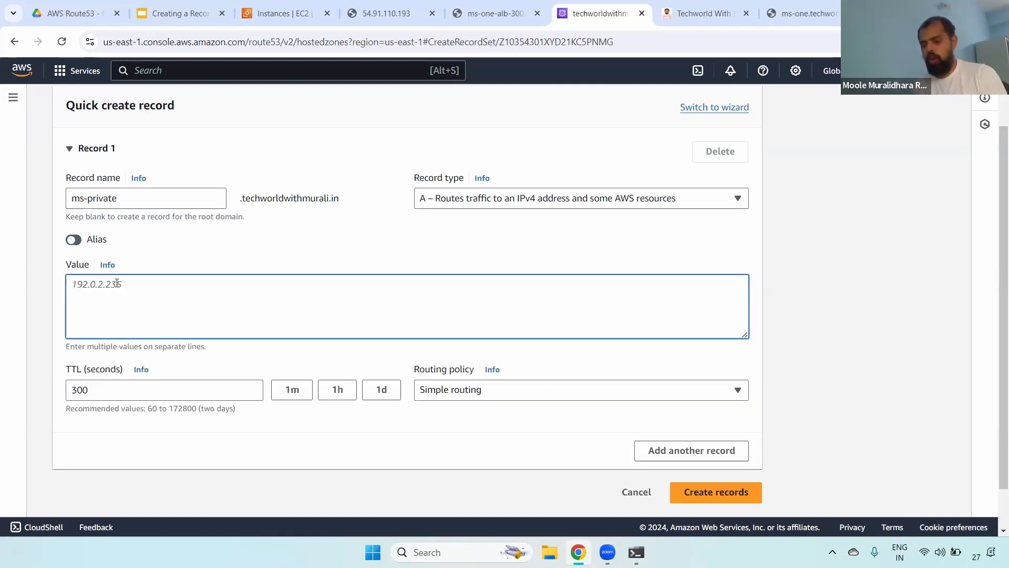
{"action": "type", "text": "10.100.15.152"}
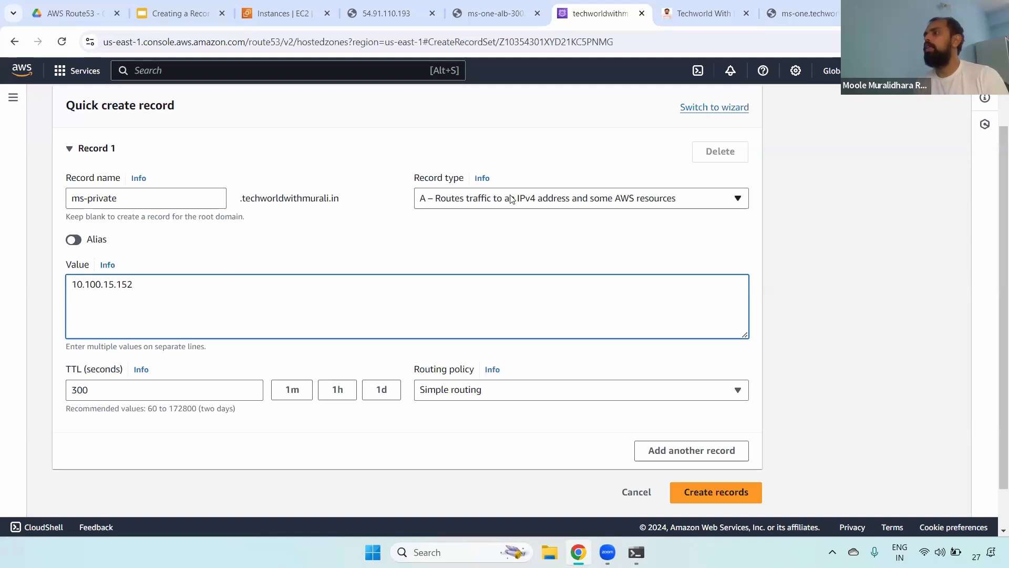
{"action": "double_click", "coordinate": [100, 284]}
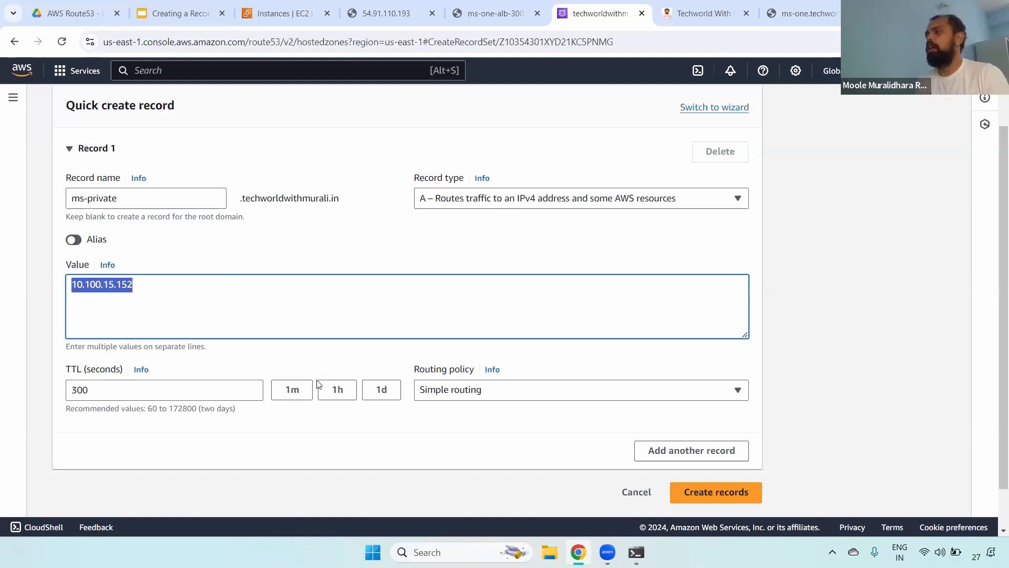
{"action": "left_click", "coordinate": [289, 389]}
Review the ms-private record's name, domain and IP value, and create the record
{"action": "left_click", "coordinate": [89, 198]}
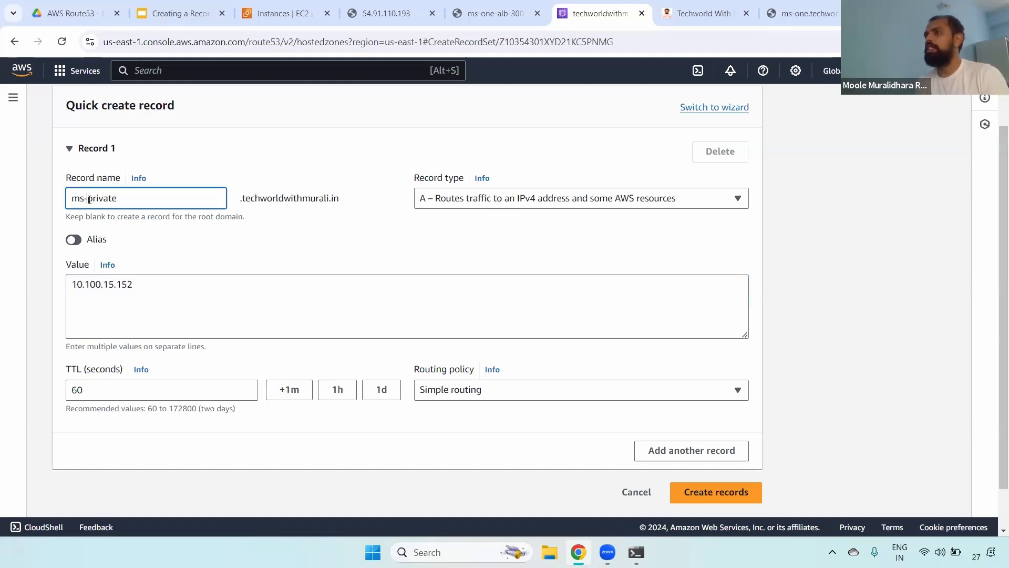
{"action": "double_click", "coordinate": [90, 198]}
{"action": "left_click_drag", "start_coordinate": [245, 198], "coordinate": [342, 198]}
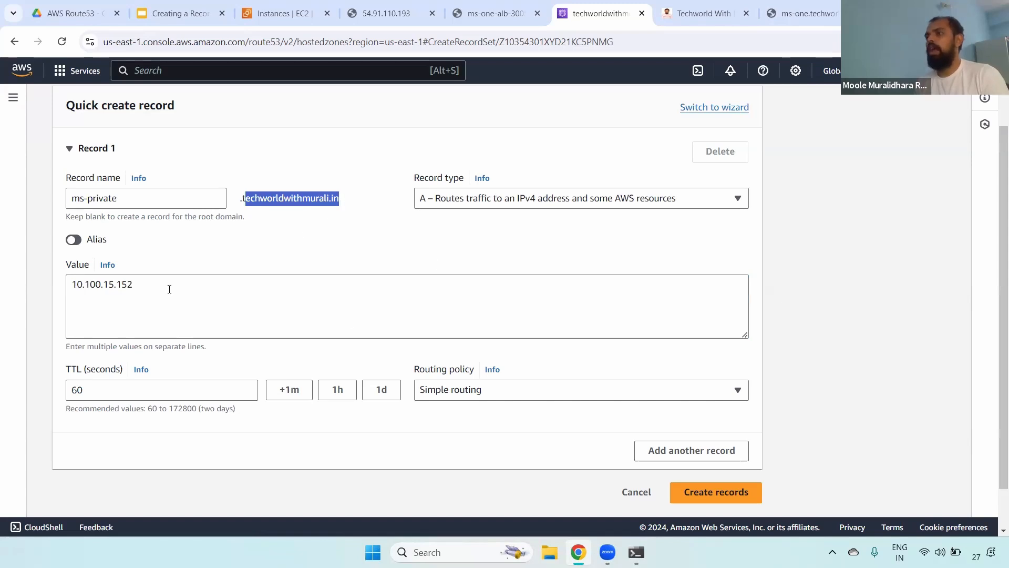
{"action": "left_click_drag", "start_coordinate": [169, 286], "coordinate": [7, 288]}
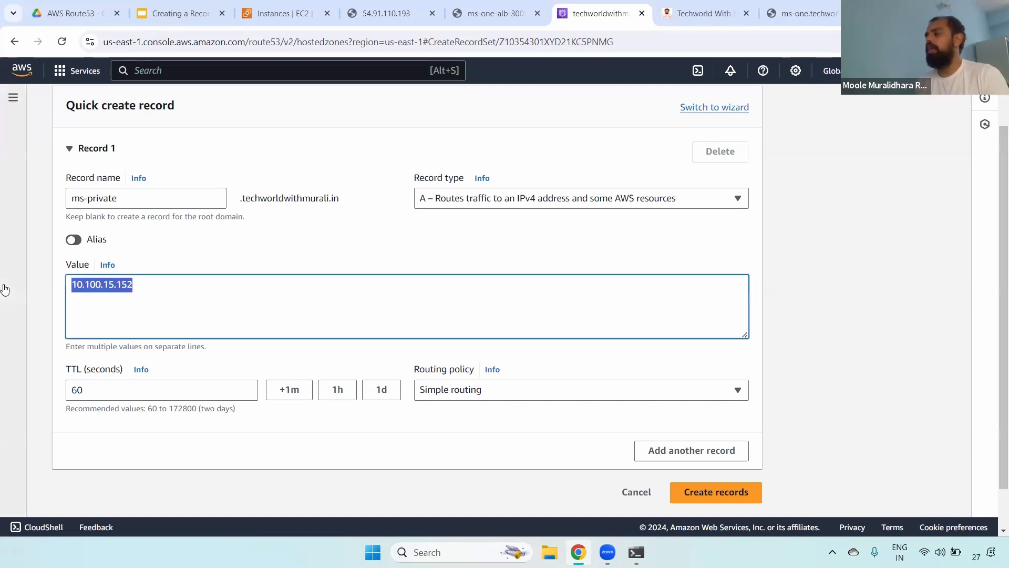
{"action": "left_click", "coordinate": [711, 495]}
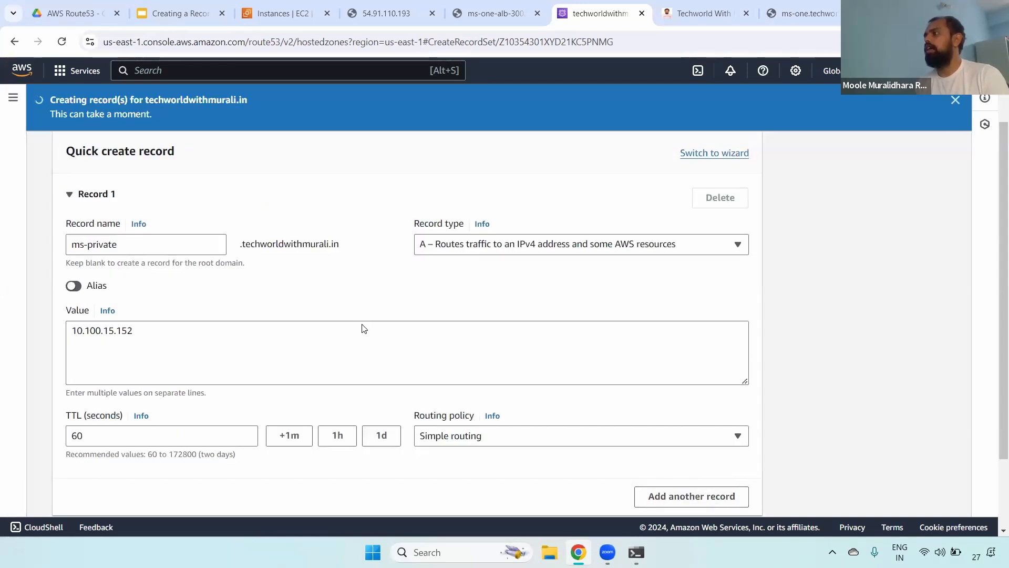
Widen the record name column in the records table and copy the full name ms-private.techworldwithmurali.in
{"action": "scroll", "coordinate": [995, 263], "scroll_direction": "down", "scroll_amount": 2}
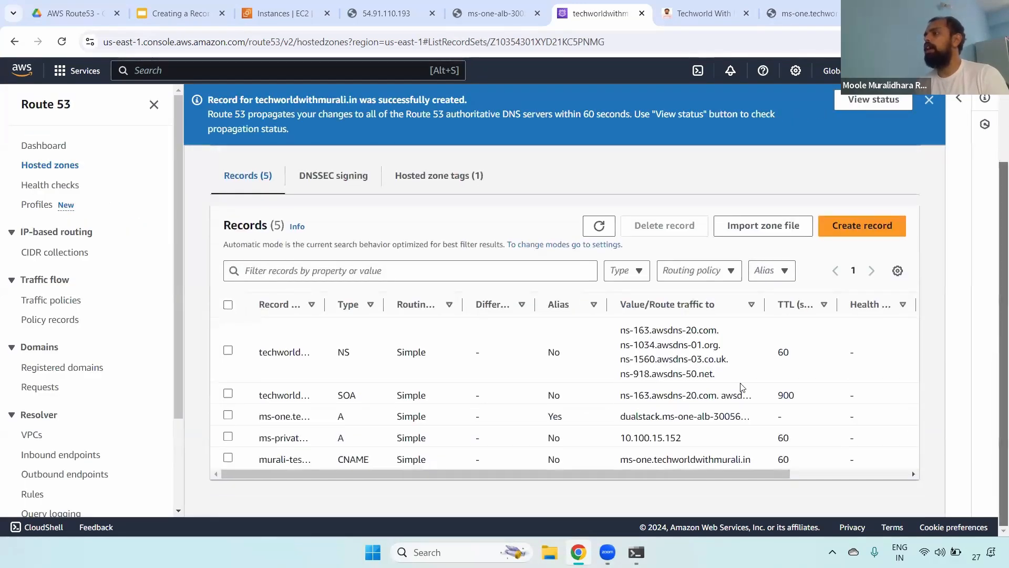
{"action": "left_click_drag", "start_coordinate": [324, 295], "coordinate": [527, 295]}
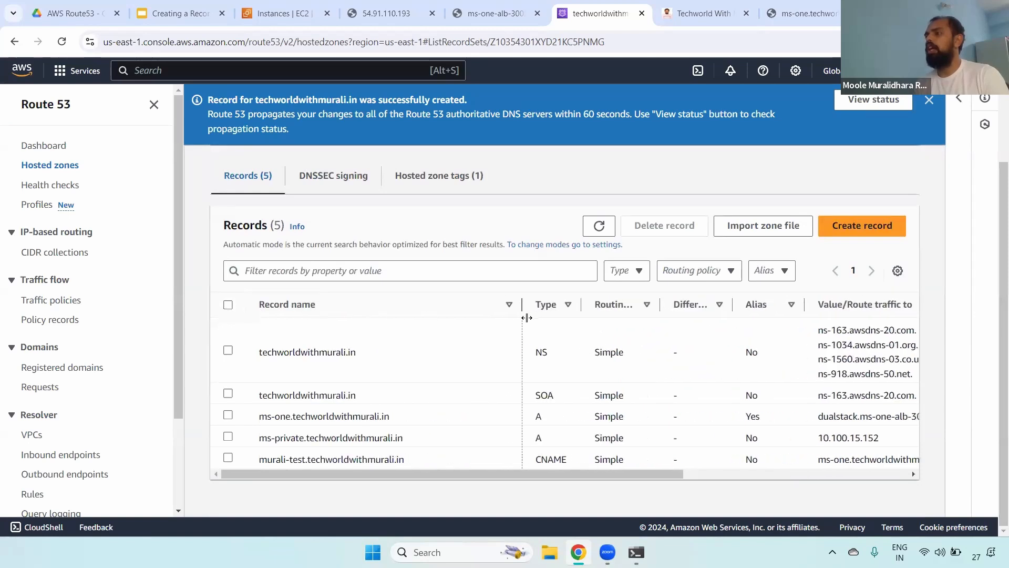
{"action": "left_click_drag", "start_coordinate": [261, 438], "coordinate": [431, 434]}
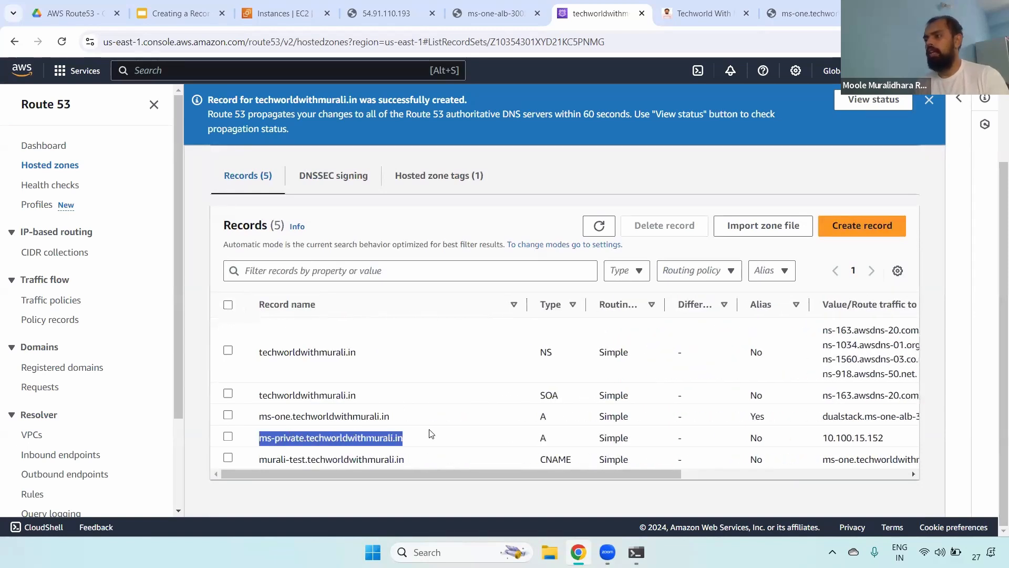
{"action": "key", "text": "ctrl+c"}
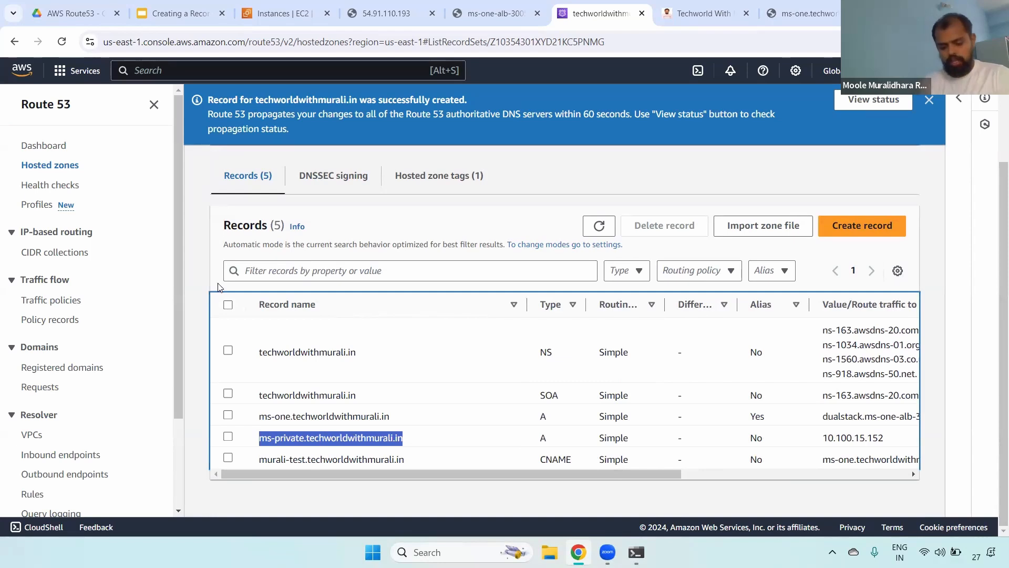
Switch to Command Prompt and run nslookup on ms-private.techworldwithmurali.in
{"action": "key", "text": "alt+Tab"}
{"action": "type", "text": "nslookup"}
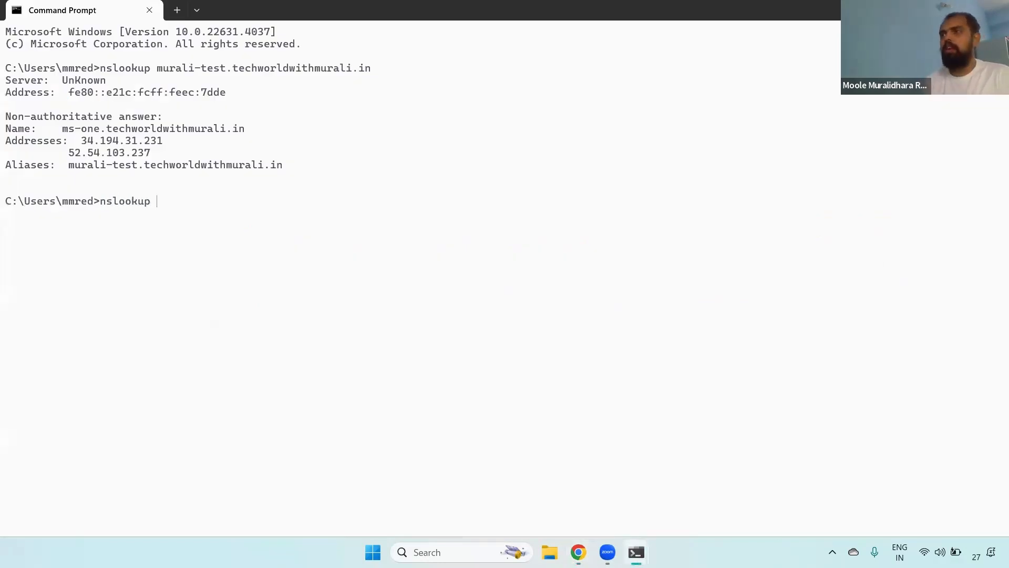
{"action": "key", "text": "ctrl+v"}
{"action": "key", "text": "Return"}
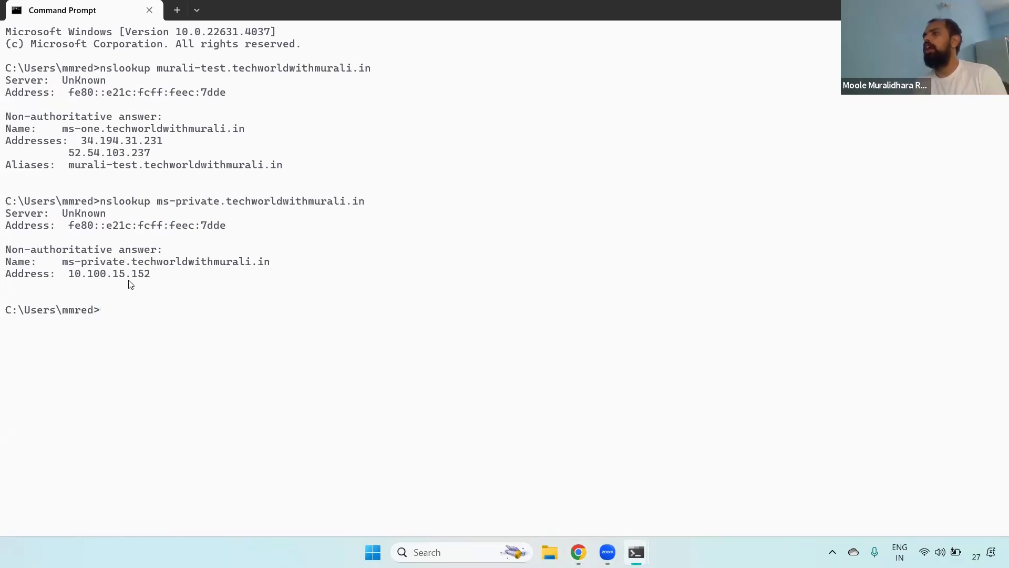
Switch back to the browser and check the Linux Server instance's private IPv4 address in the EC2 console
{"action": "key", "text": "alt+Tab"}
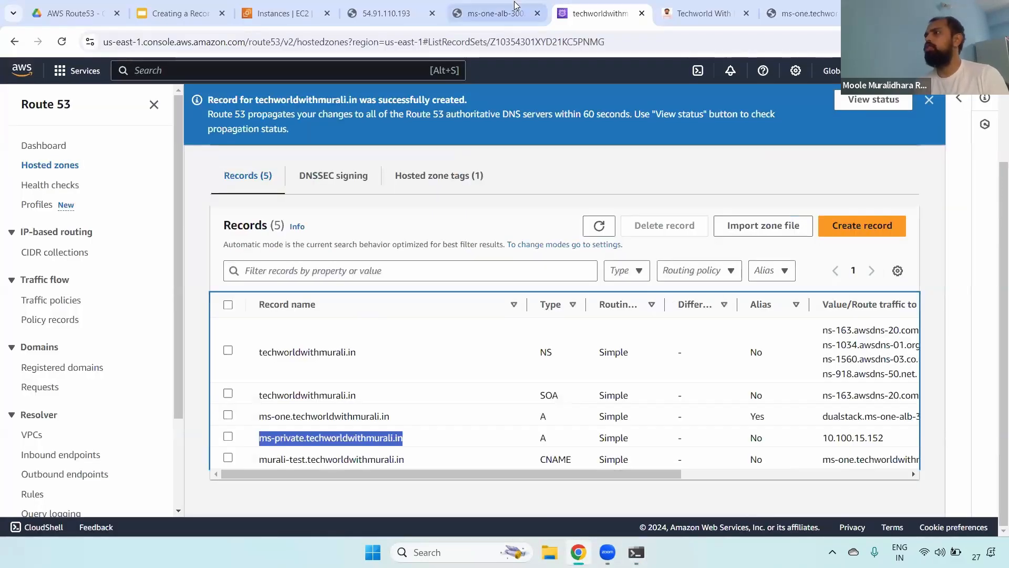
{"action": "left_click", "coordinate": [284, 7]}
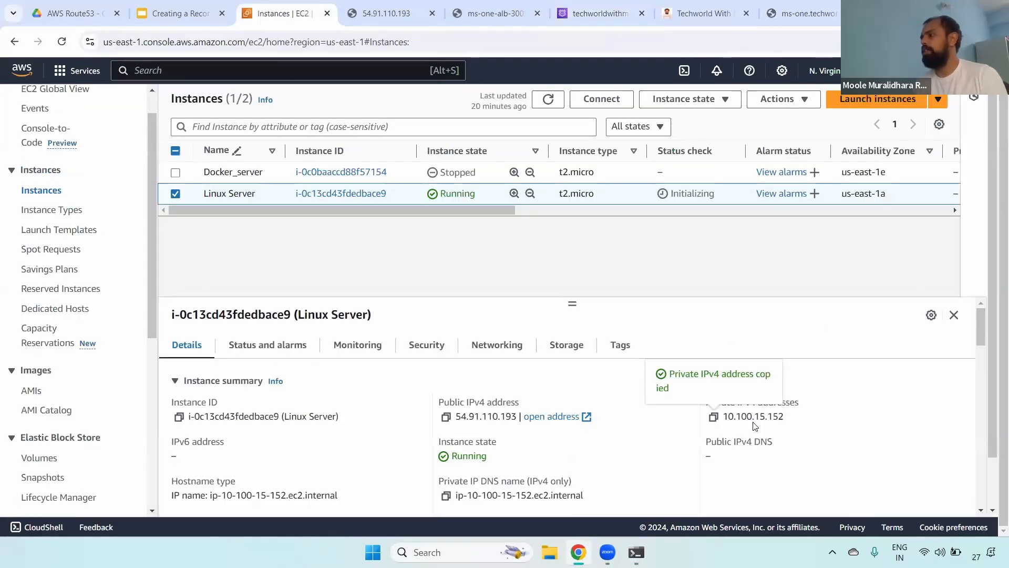
{"action": "double_click", "coordinate": [753, 418]}
Try to open ms-private.techworldwithmurali.in in a new browser tab
{"action": "key", "text": "ctrl+t"}
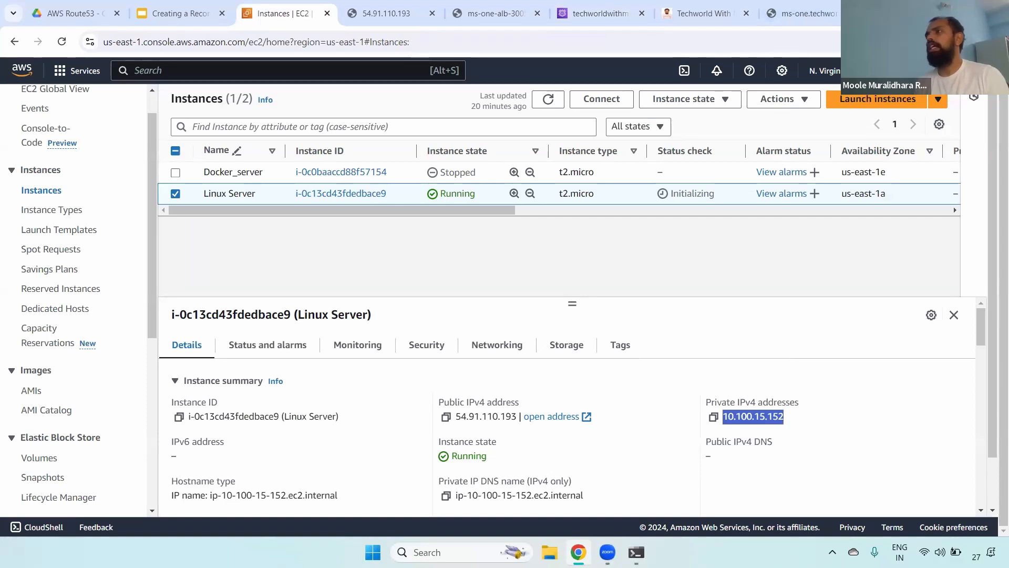
{"action": "type", "text": "ms-private.techworldwithmurali.in"}
{"action": "key", "text": "Return"}
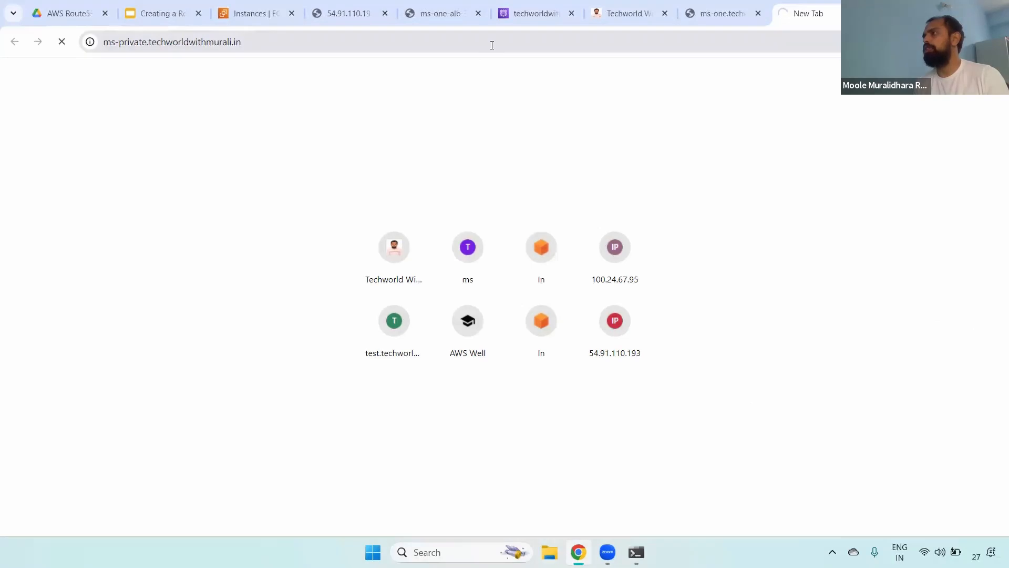
{"action": "left_click", "coordinate": [441, 41]}
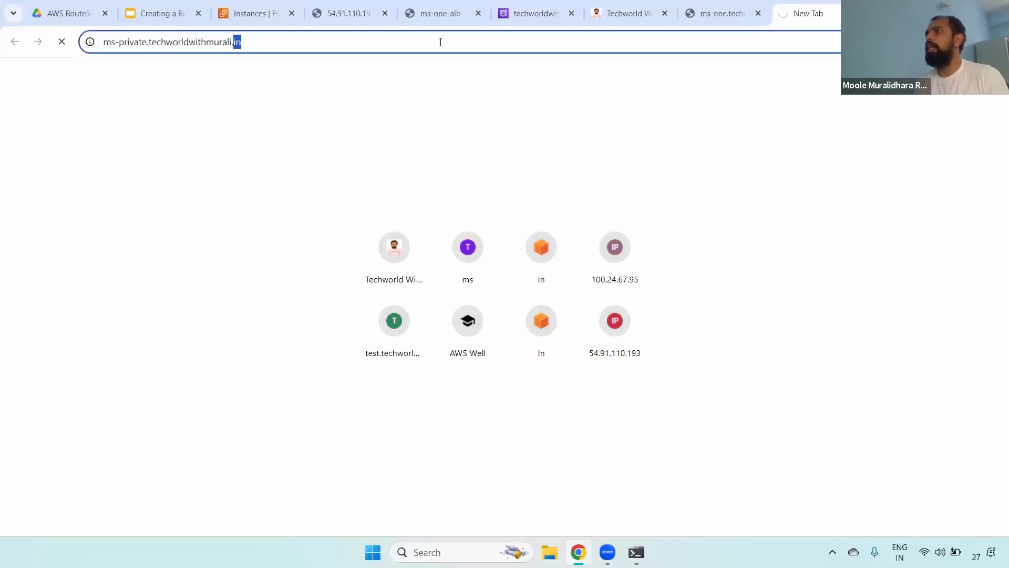
{"action": "type", "text": "http://ms-private.techworldwithmurali.in/"}
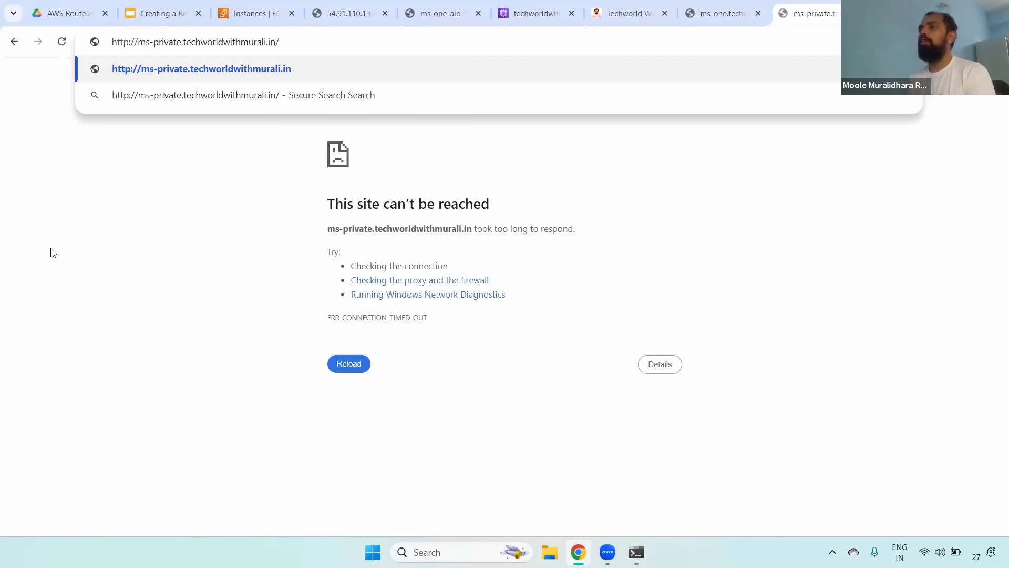
{"action": "key", "text": "alt+Tab"}
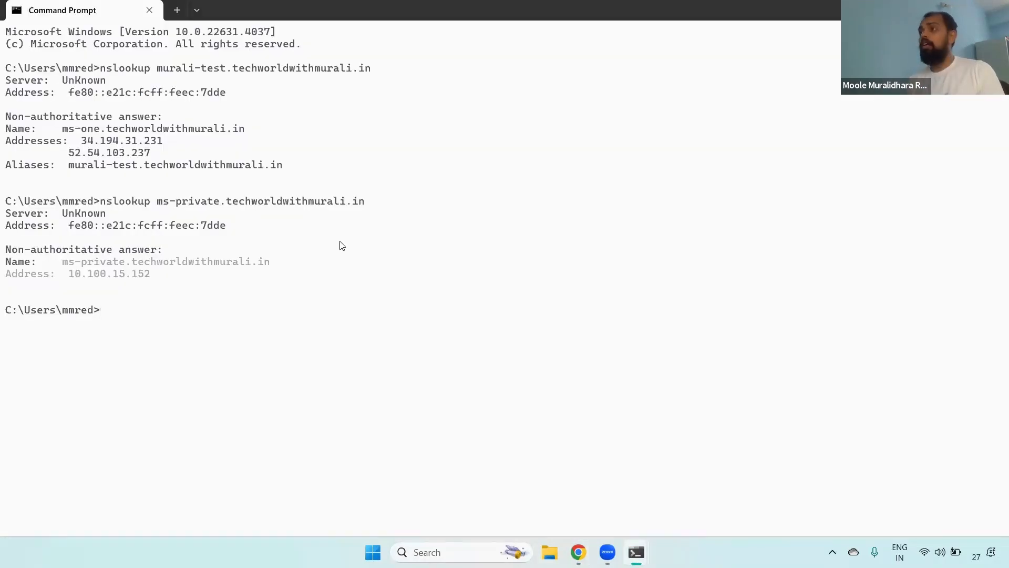
{"action": "key", "text": "alt+Tab"}
{"action": "key", "text": "Return"}
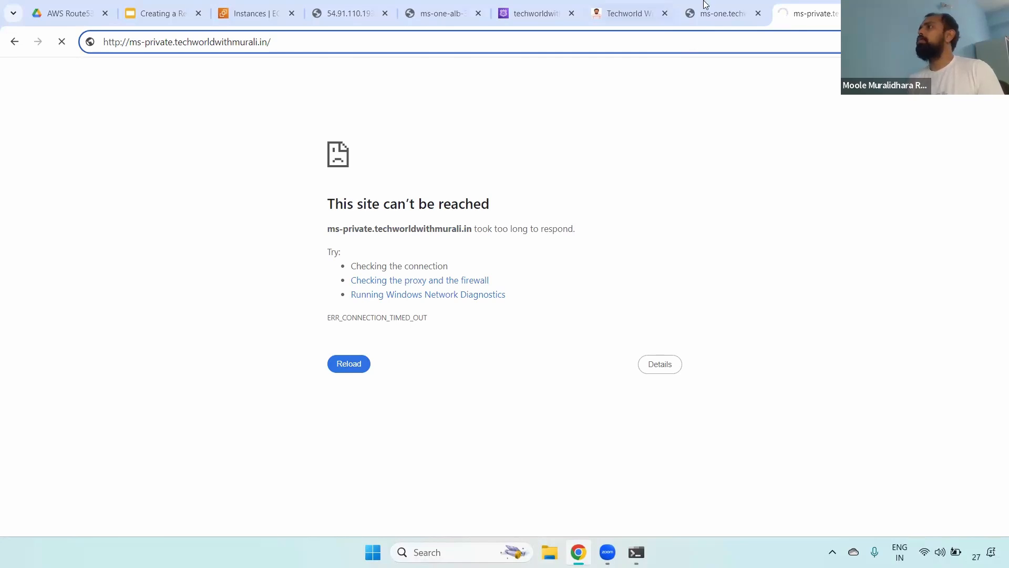
{"action": "double_click", "coordinate": [143, 42]}
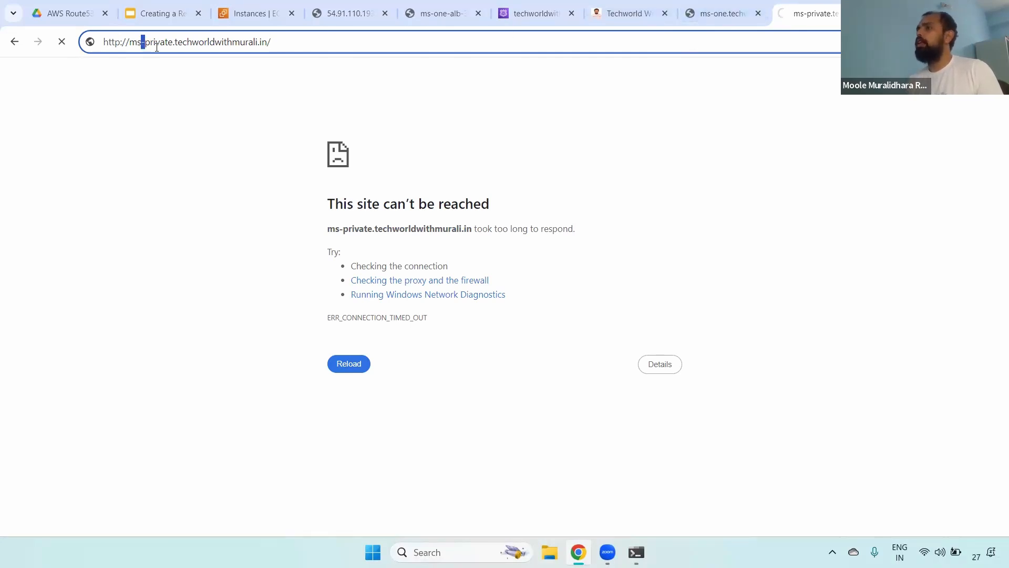
Check the ms-private record's IP value in the Route 53 hosted zone and return to the ms-private site's tab
{"action": "left_click", "coordinate": [545, 3]}
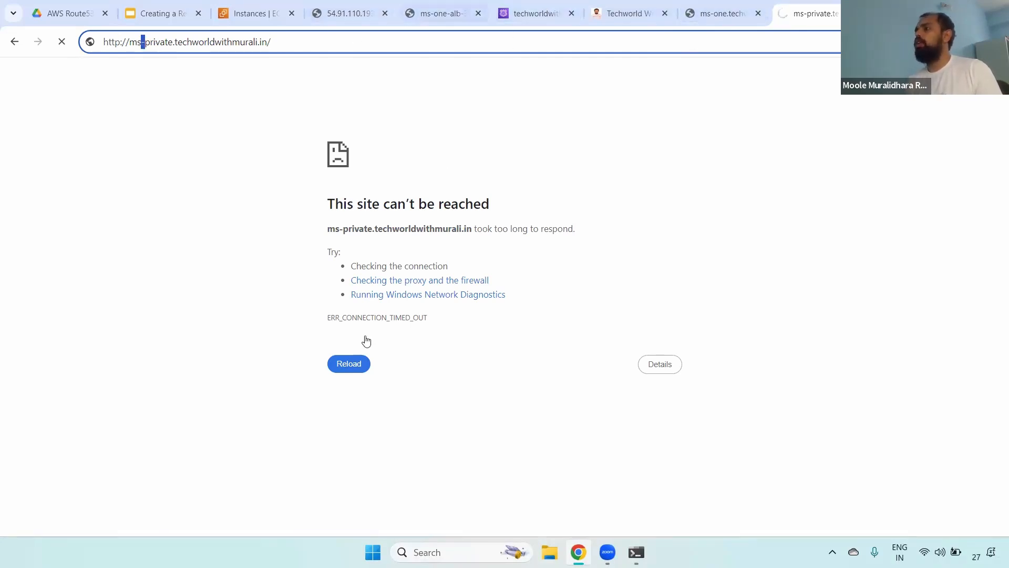
{"action": "left_click", "coordinate": [834, 451]}
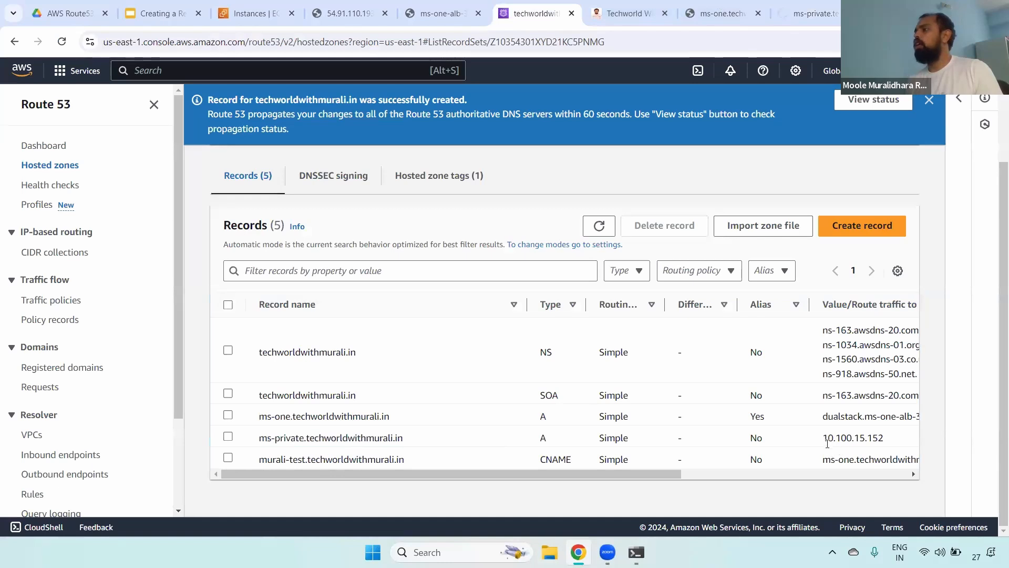
{"action": "left_click_drag", "start_coordinate": [828, 438], "coordinate": [897, 442]}
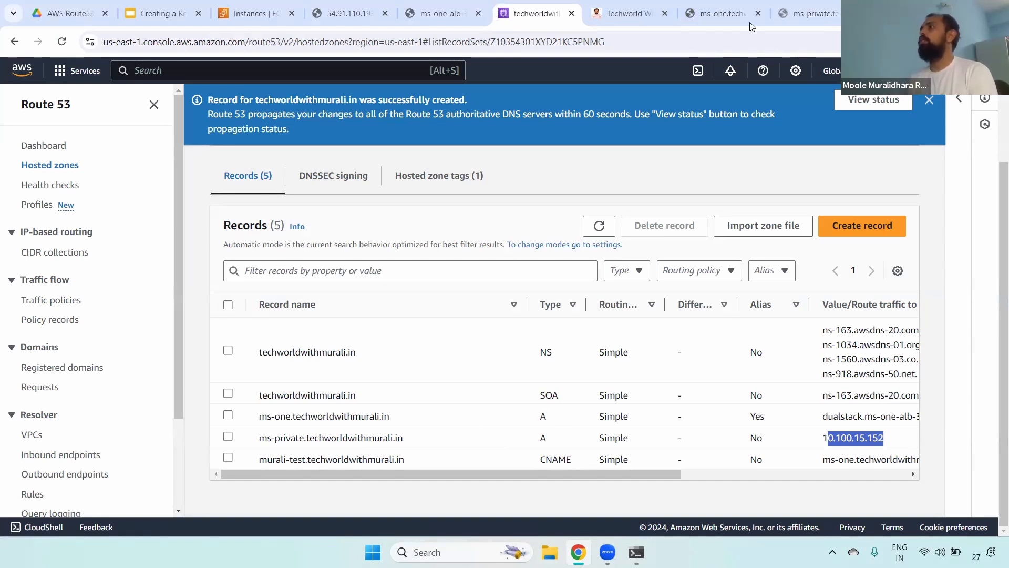
{"action": "left_click", "coordinate": [807, 13]}
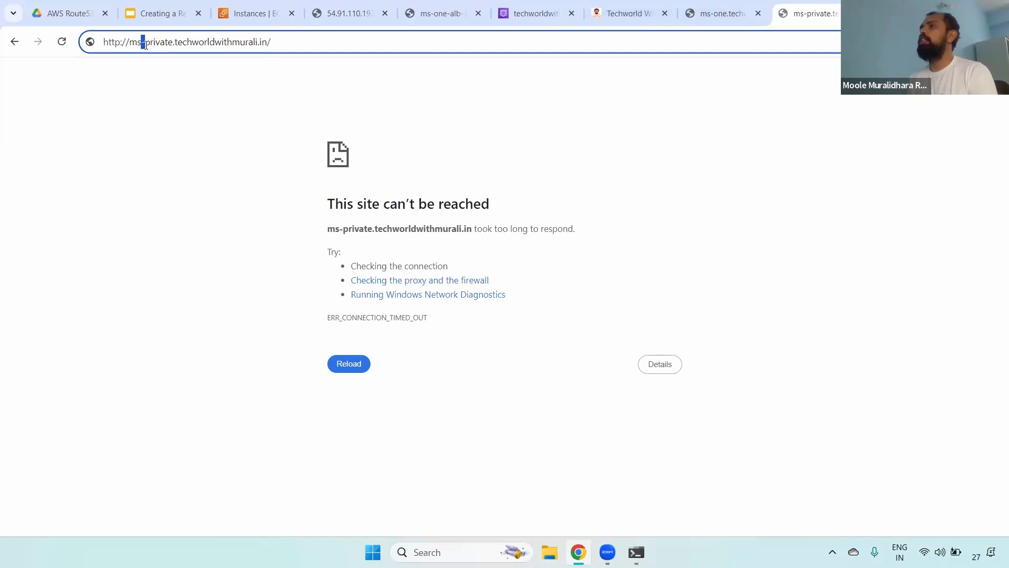
{"action": "left_click_drag", "start_coordinate": [129, 42], "coordinate": [171, 43]}
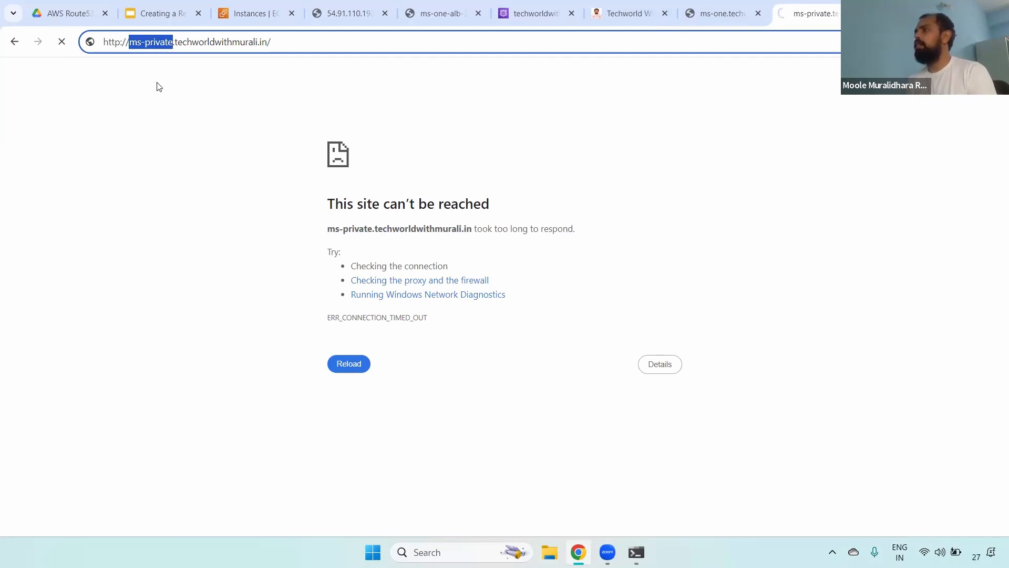
{"action": "double_click", "coordinate": [161, 42]}
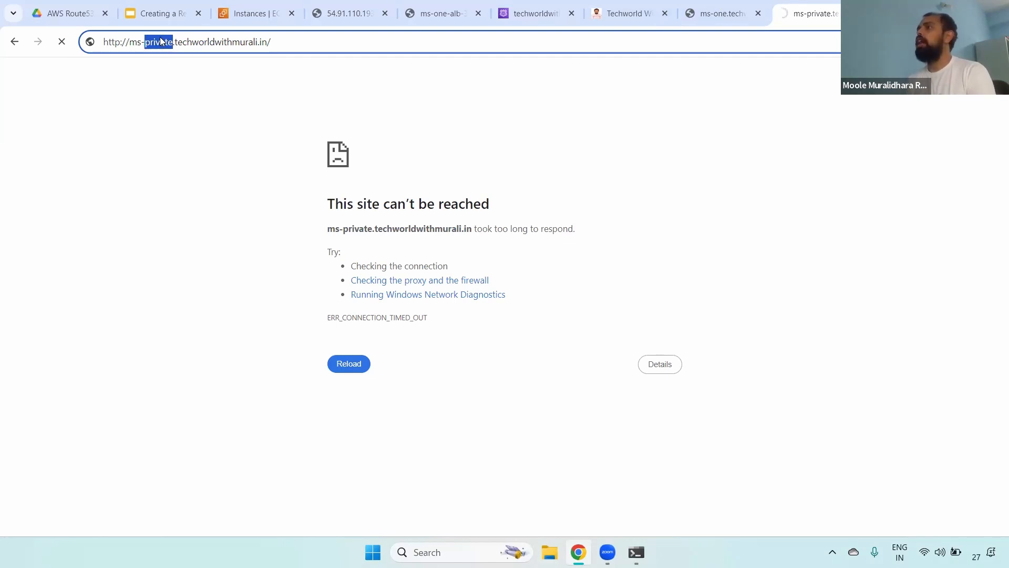
{"action": "left_click", "coordinate": [320, 43]}
{"action": "key", "text": "ctrl+a"}
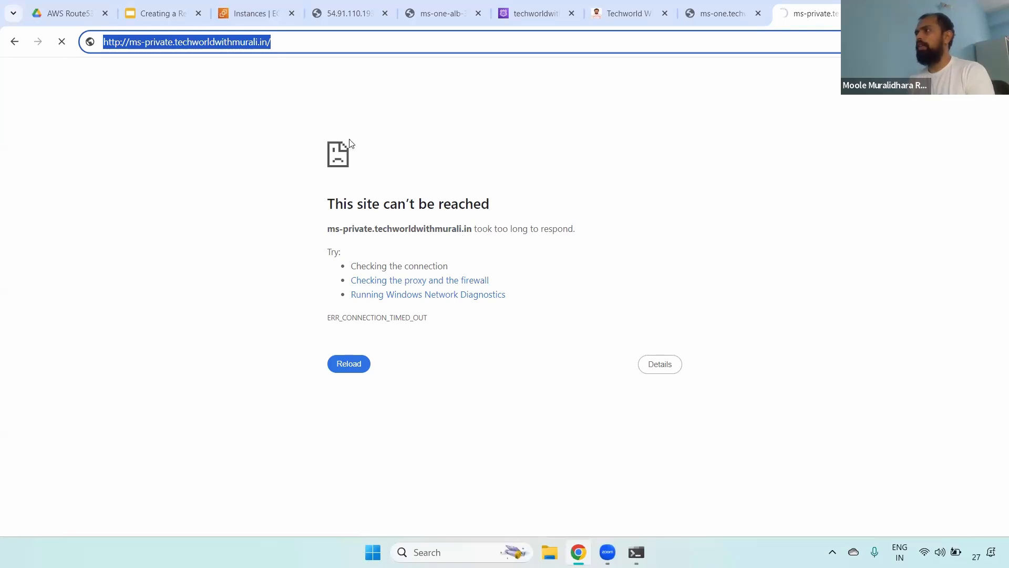
Open a new record form in the techworldwithmurali.in hosted zone, examine the available record types and return to the presentation
{"action": "left_click", "coordinate": [177, 7]}
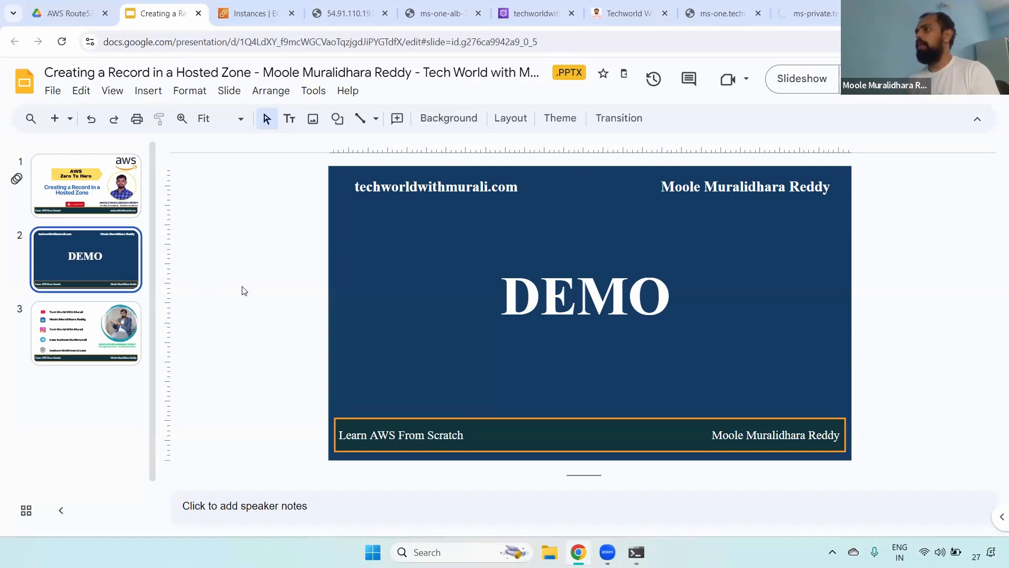
{"action": "left_click", "coordinate": [536, 13]}
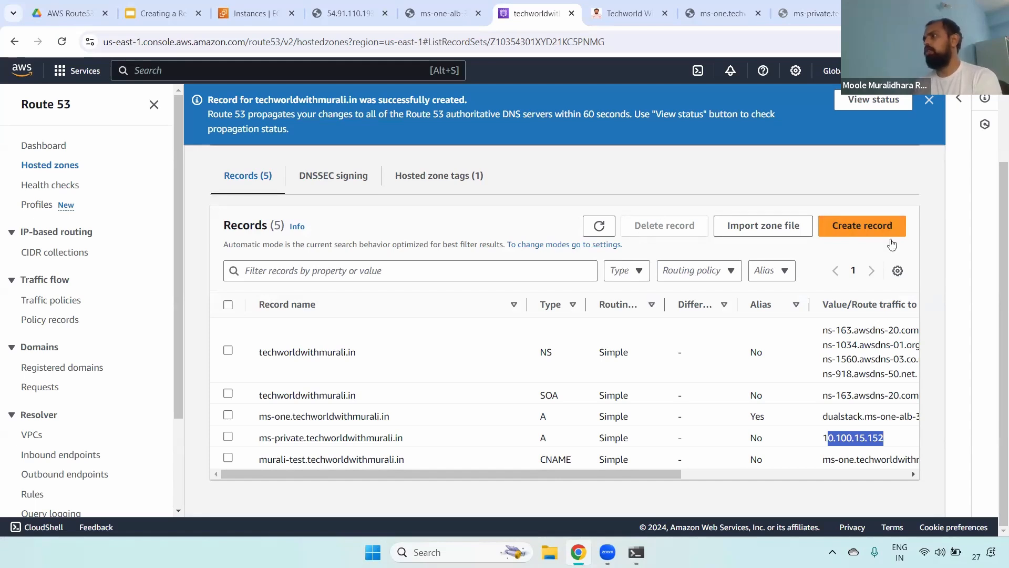
{"action": "left_click", "coordinate": [865, 225]}
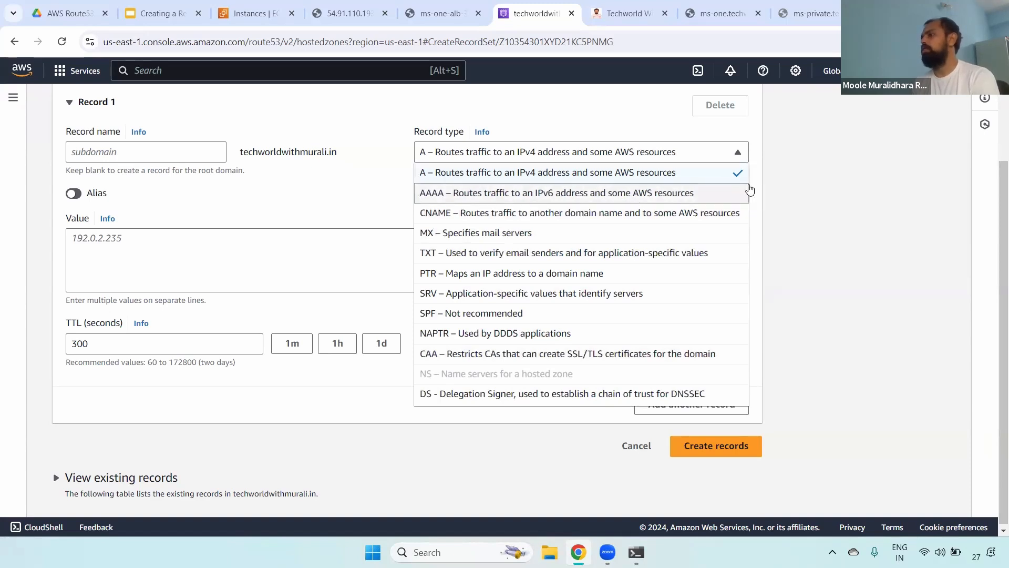
{"action": "left_click", "coordinate": [819, 305]}
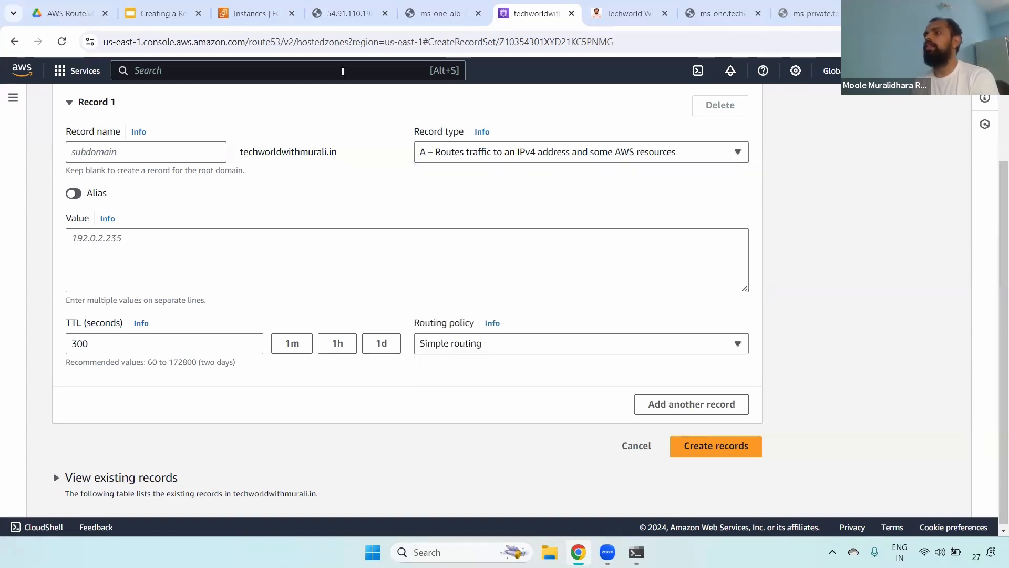
{"action": "left_click", "coordinate": [160, 13]}
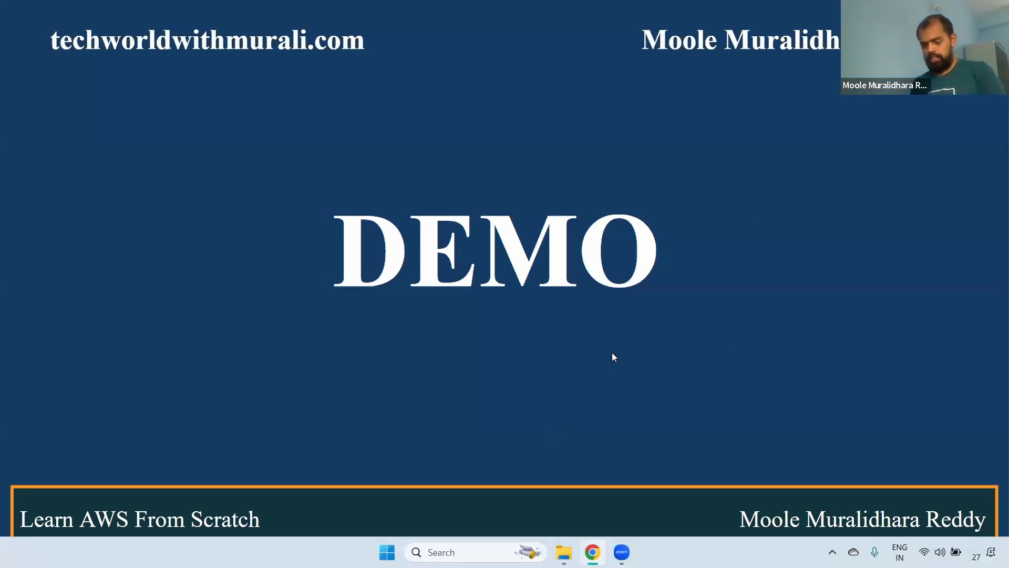
Show the closing slide, go back to the DEMO slide and exit the slideshow
{"action": "key", "text": "Right"}
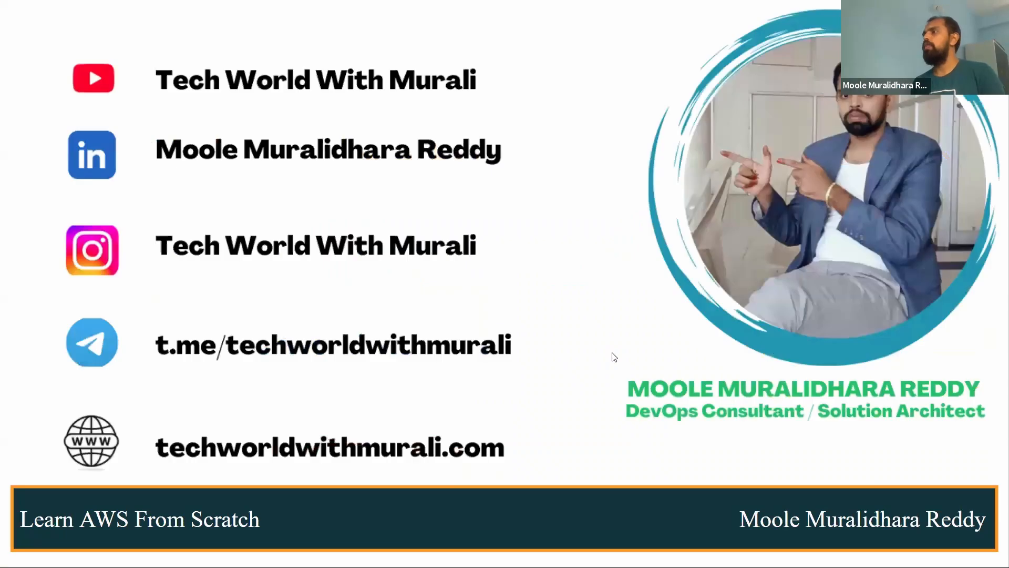
{"action": "key", "text": "Left"}
{"action": "key", "text": "Escape"}
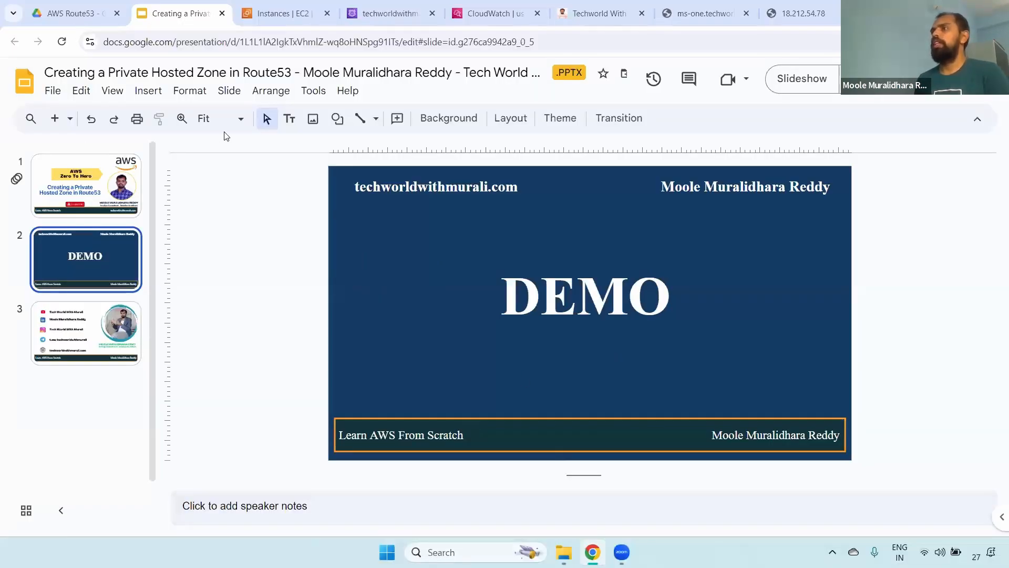
Open the Route 53 hosted zones list and check the type of the existing techworldwithmurali.in zone
{"action": "left_click", "coordinate": [388, 13]}
{"action": "left_click", "coordinate": [292, 103]}
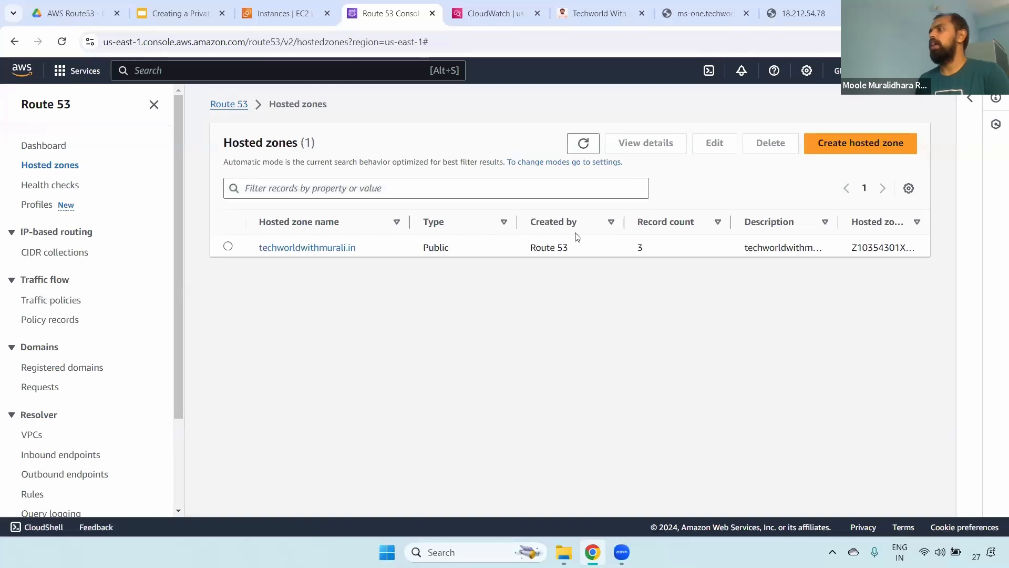
{"action": "left_click_drag", "start_coordinate": [423, 248], "coordinate": [466, 252]}
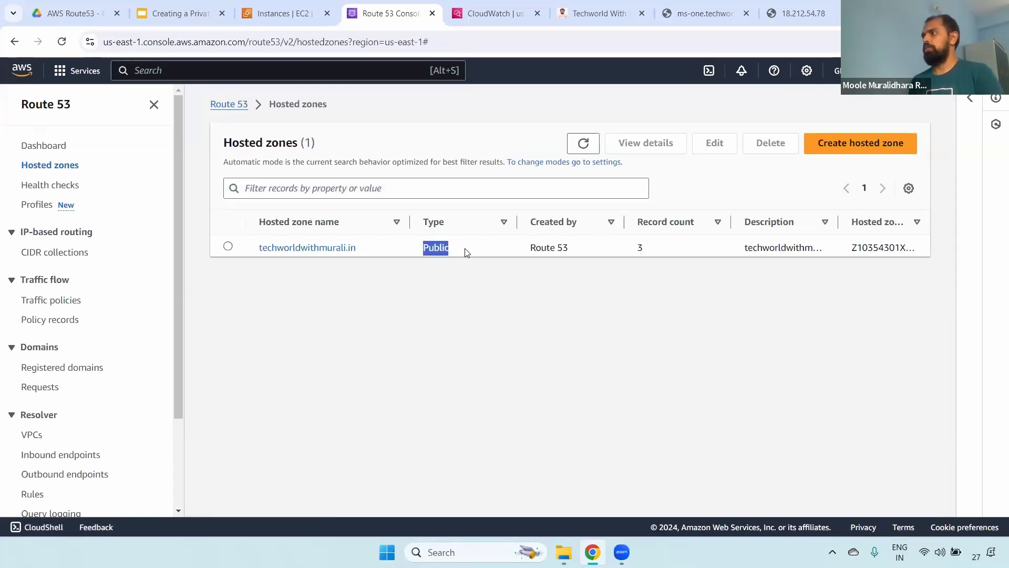
Start a new hosted zone with techworldwithmurali.org as both its domain name and its description
{"action": "left_click", "coordinate": [856, 143]}
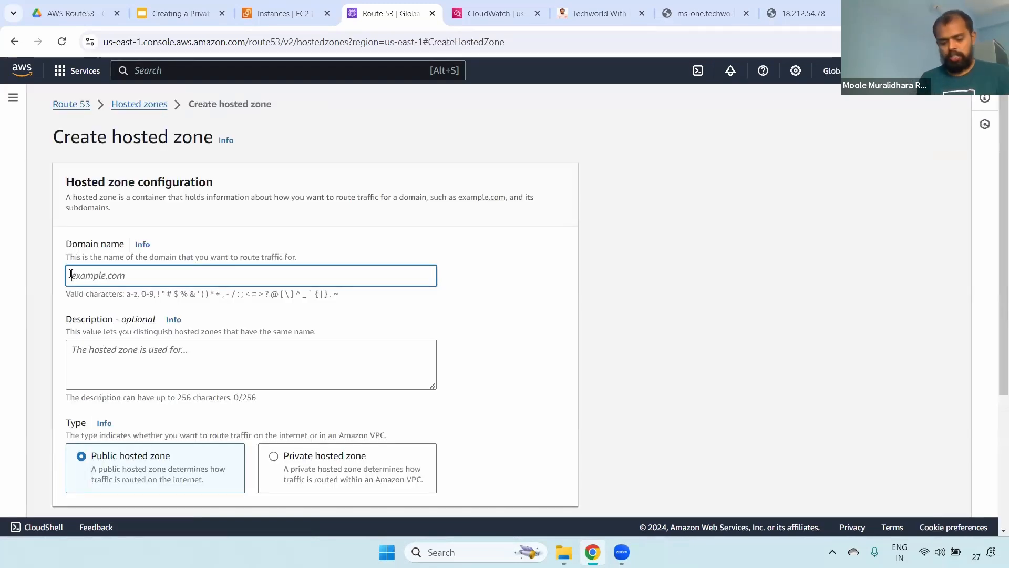
{"action": "type", "text": "techworldwithmurali.org"}
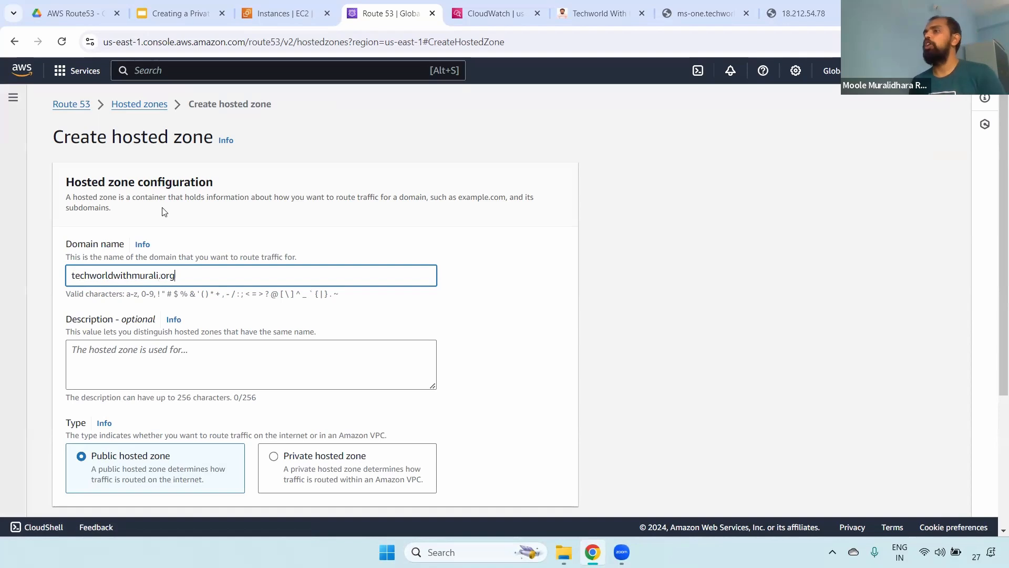
{"action": "triple_click", "coordinate": [160, 275]}
{"action": "key", "text": "ctrl+c"}
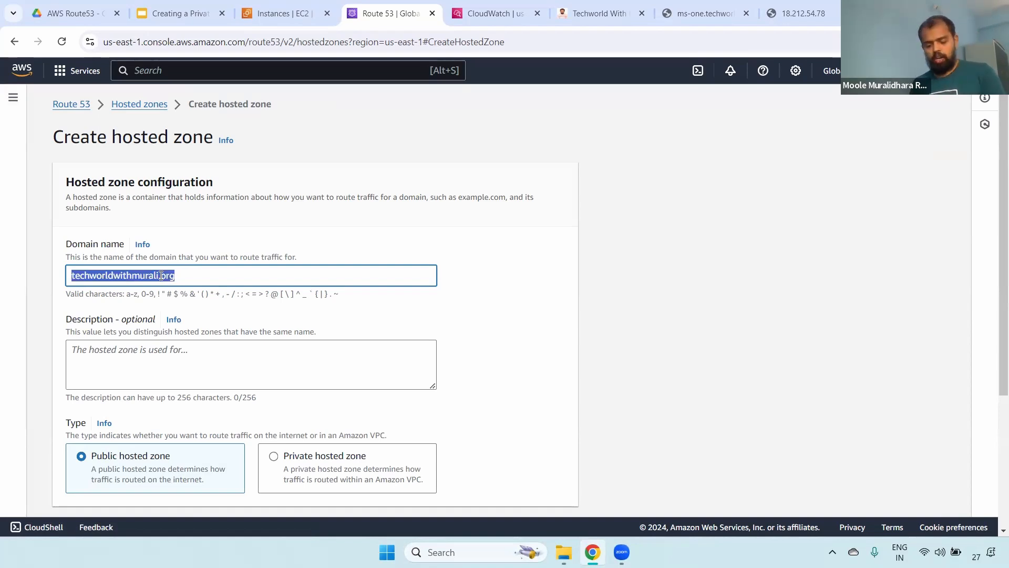
{"action": "left_click", "coordinate": [153, 365]}
{"action": "key", "text": "ctrl+v"}
{"action": "double_click", "coordinate": [148, 279]}
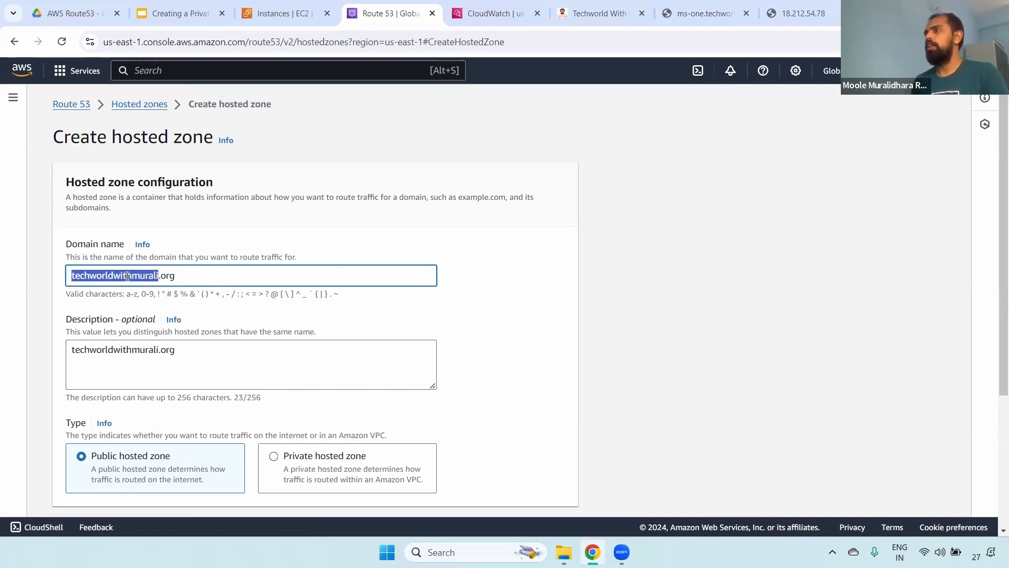
{"action": "double_click", "coordinate": [177, 274]}
{"action": "scroll", "coordinate": [993, 236], "scroll_direction": "down", "scroll_amount": 3}
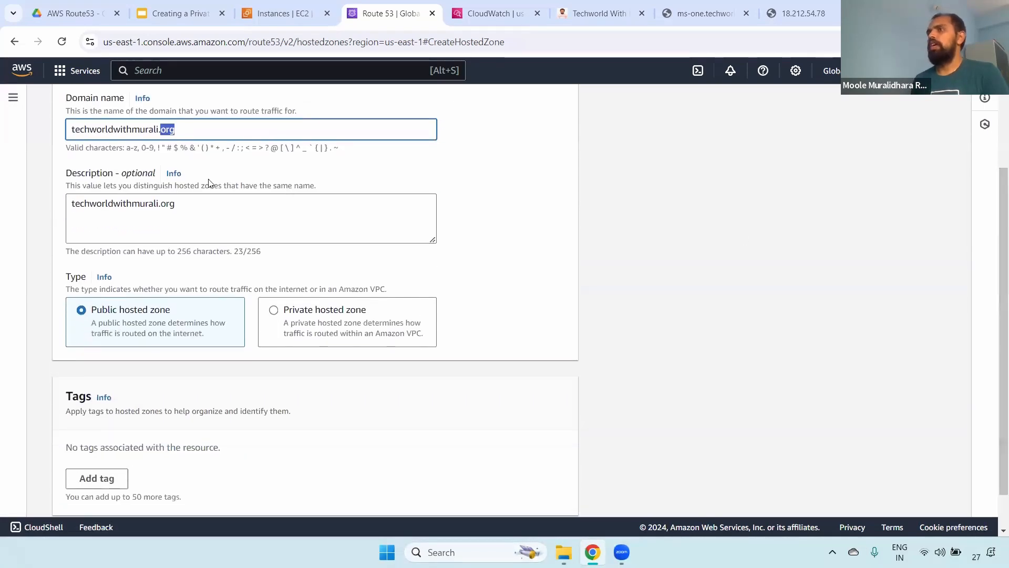
{"action": "left_click_drag", "start_coordinate": [189, 199], "coordinate": [60, 206]}
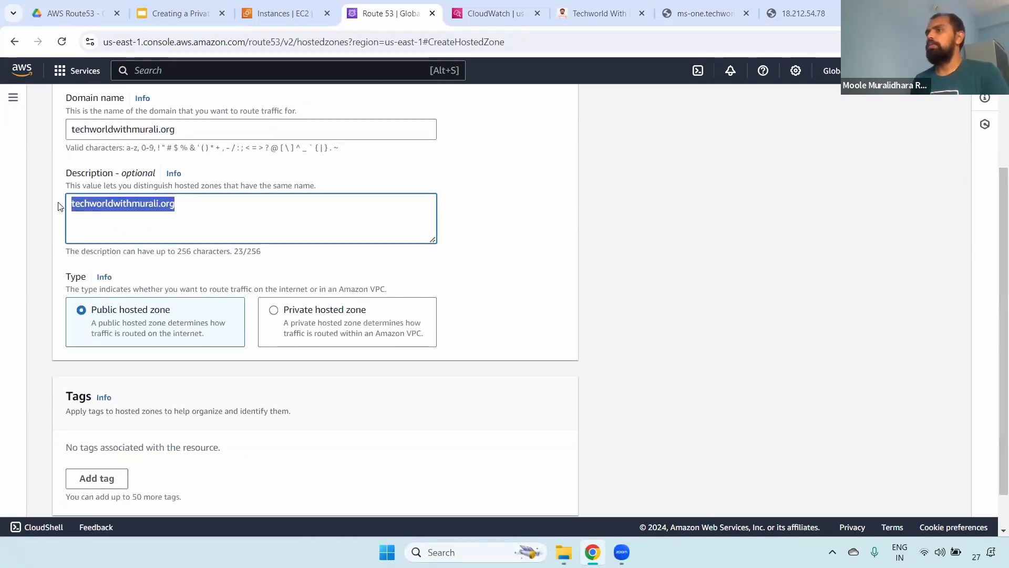
Make it a private hosted zone and read the note on the required VPC DNS settings
{"action": "left_click", "coordinate": [329, 316]}
{"action": "scroll", "coordinate": [995, 265], "scroll_direction": "down", "scroll_amount": 3}
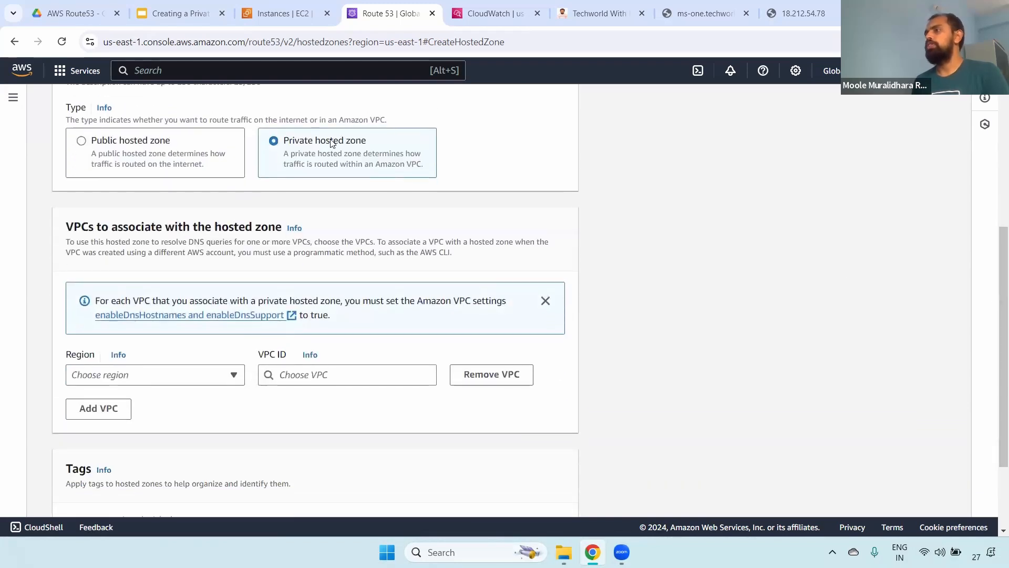
{"action": "left_click_drag", "start_coordinate": [93, 300], "coordinate": [163, 325]}
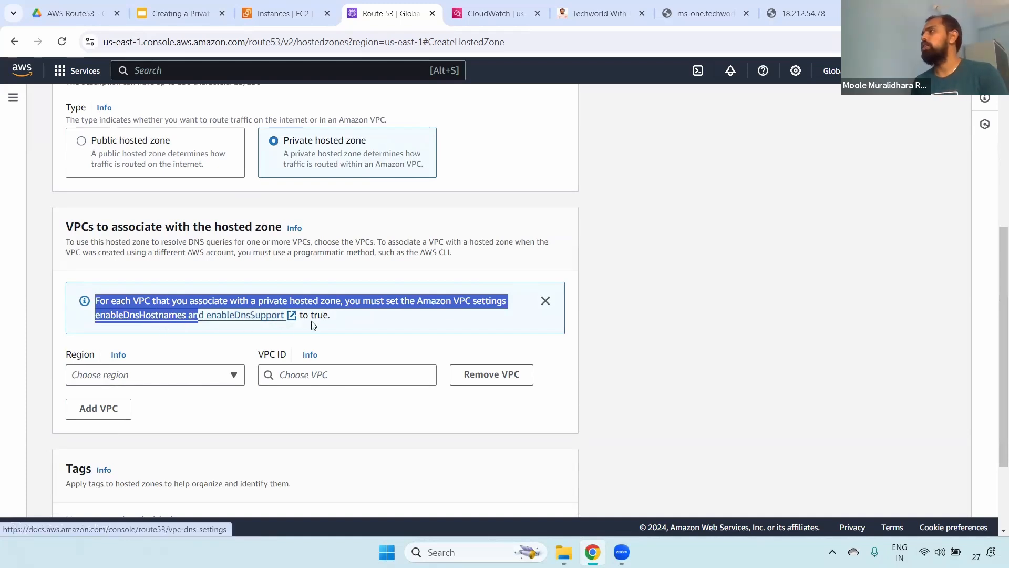
{"action": "double_click", "coordinate": [353, 320]}
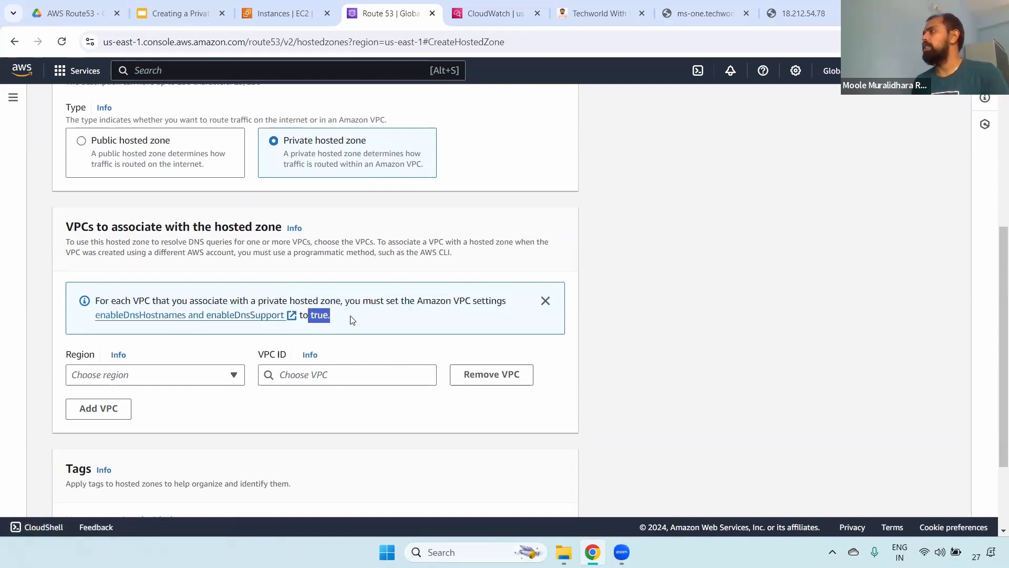
Associate the hosted zone with Dev-VPC in the US East (N. Virginia) region
{"action": "left_click", "coordinate": [121, 381]}
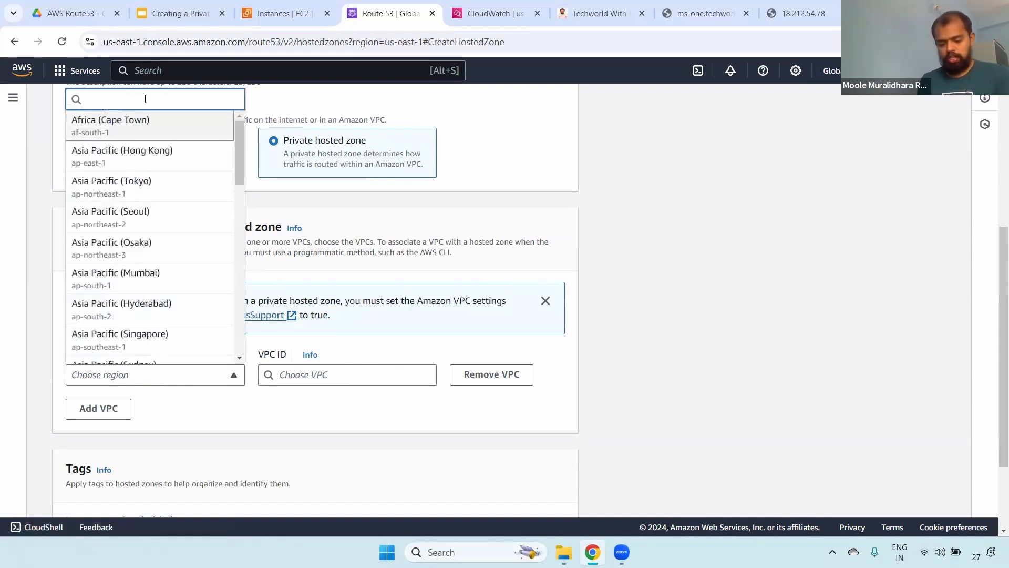
{"action": "type", "text": "us-e"}
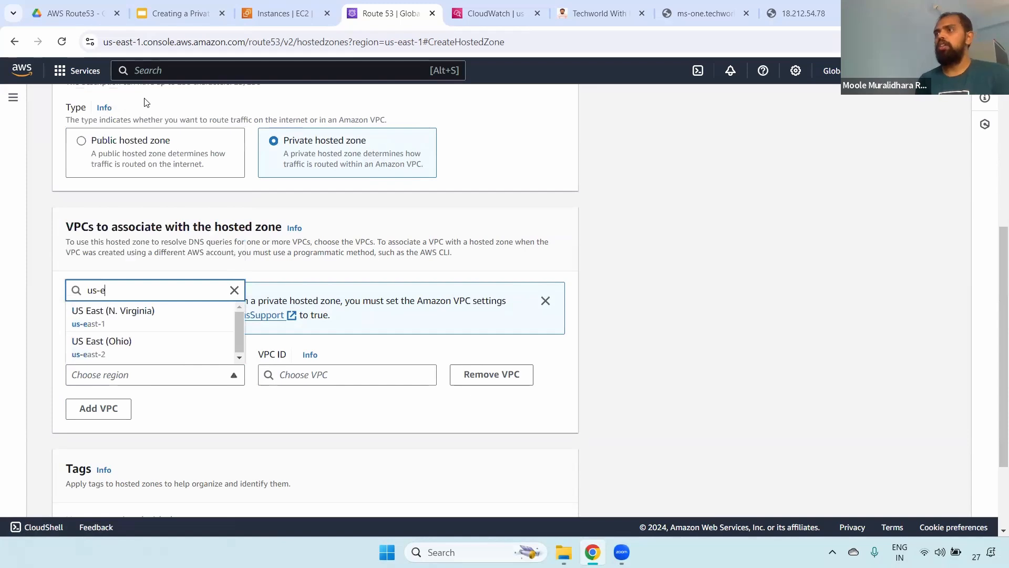
{"action": "left_click", "coordinate": [117, 318]}
{"action": "left_click", "coordinate": [336, 372]}
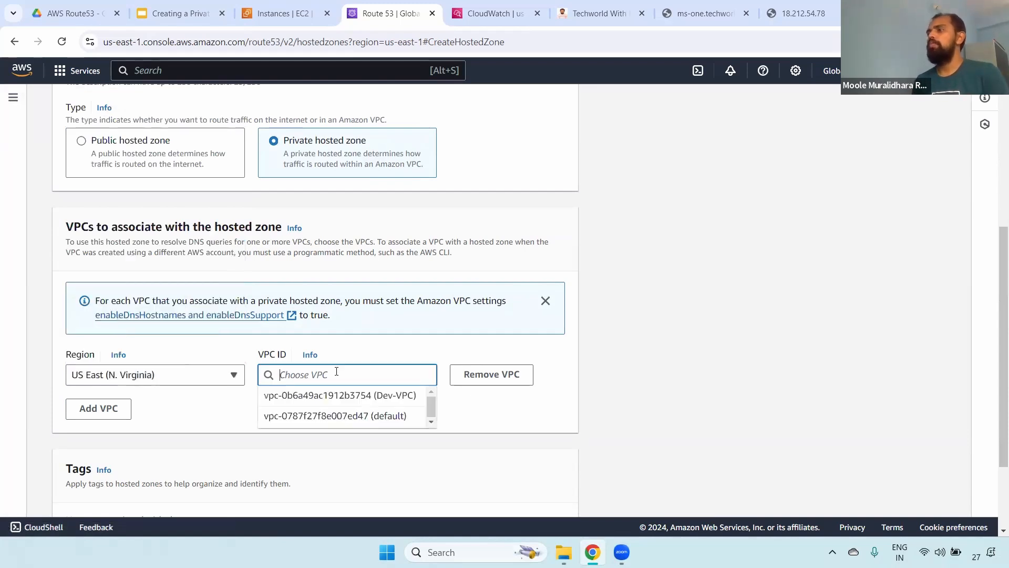
{"action": "left_click", "coordinate": [377, 395]}
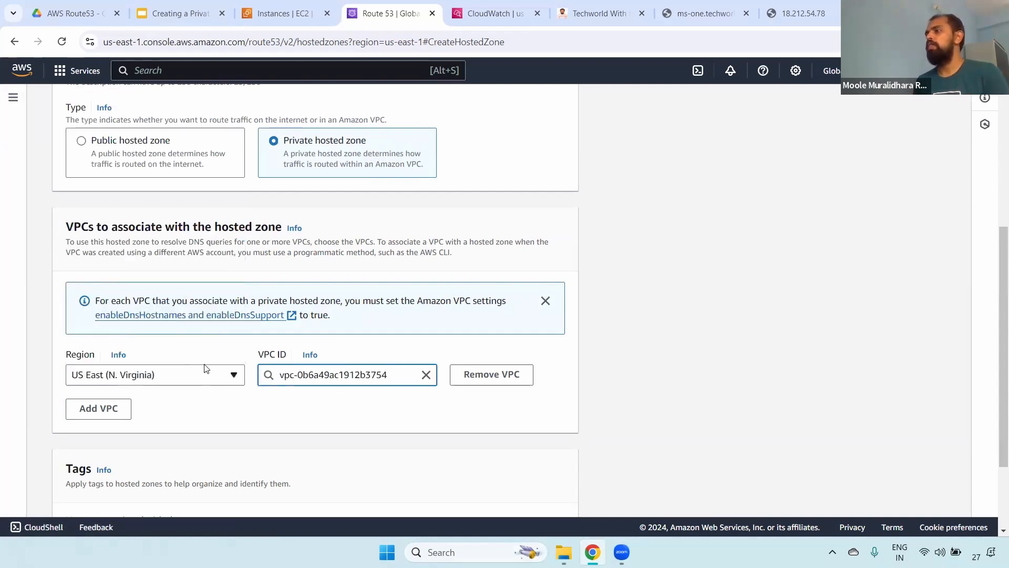
Review the hosted zone form's domain name, description, type and VPC association
{"action": "scroll", "coordinate": [996, 275], "scroll_direction": "down", "scroll_amount": 1}
{"action": "scroll", "coordinate": [993, 375], "scroll_direction": "up", "scroll_amount": 3}
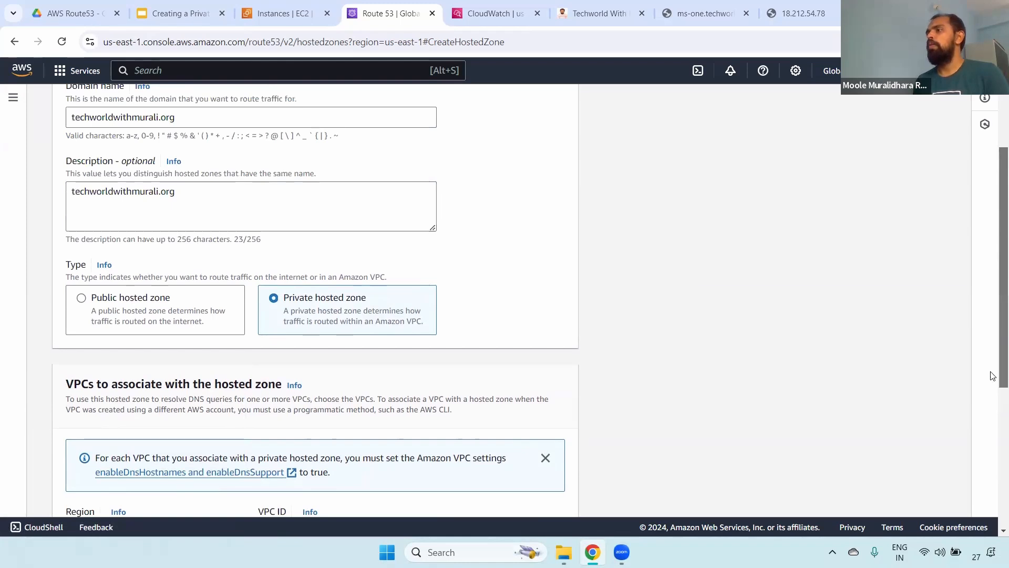
{"action": "scroll", "coordinate": [992, 376], "scroll_direction": "down", "scroll_amount": 5}
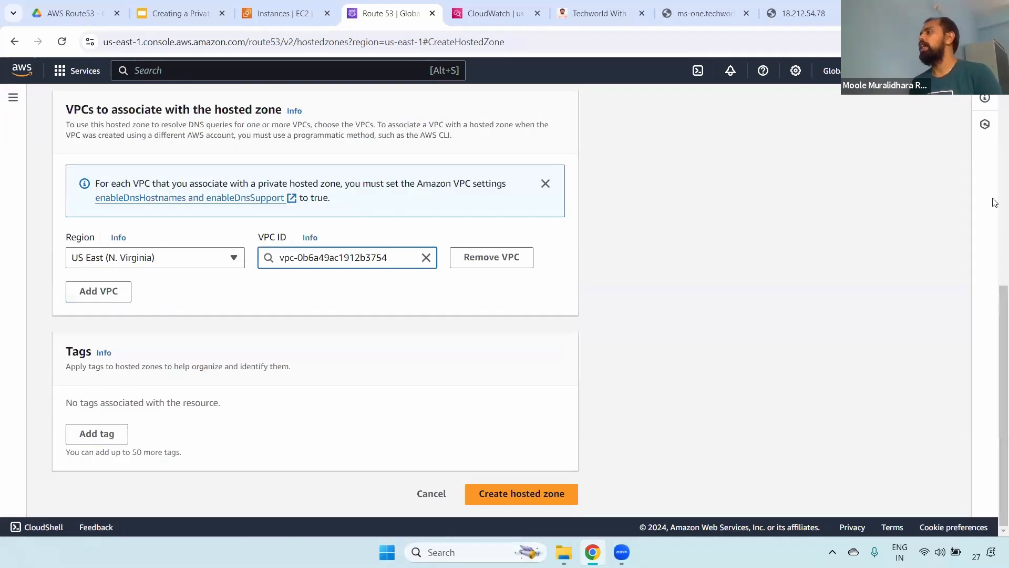
{"action": "scroll", "coordinate": [14, 179], "scroll_direction": "up", "scroll_amount": 10}
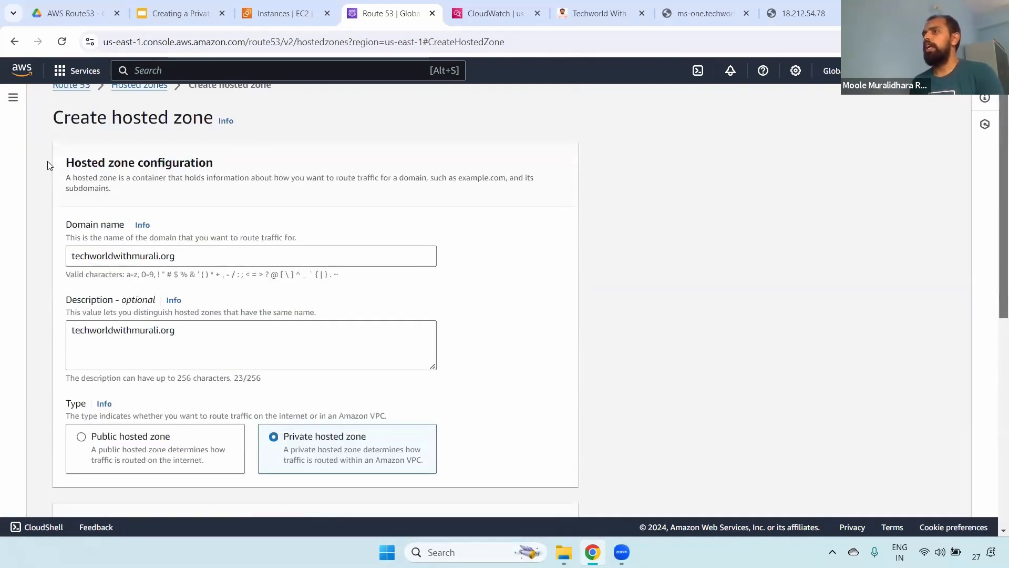
{"action": "left_click_drag", "start_coordinate": [50, 163], "coordinate": [258, 168]}
{"action": "left_click", "coordinate": [242, 252]}
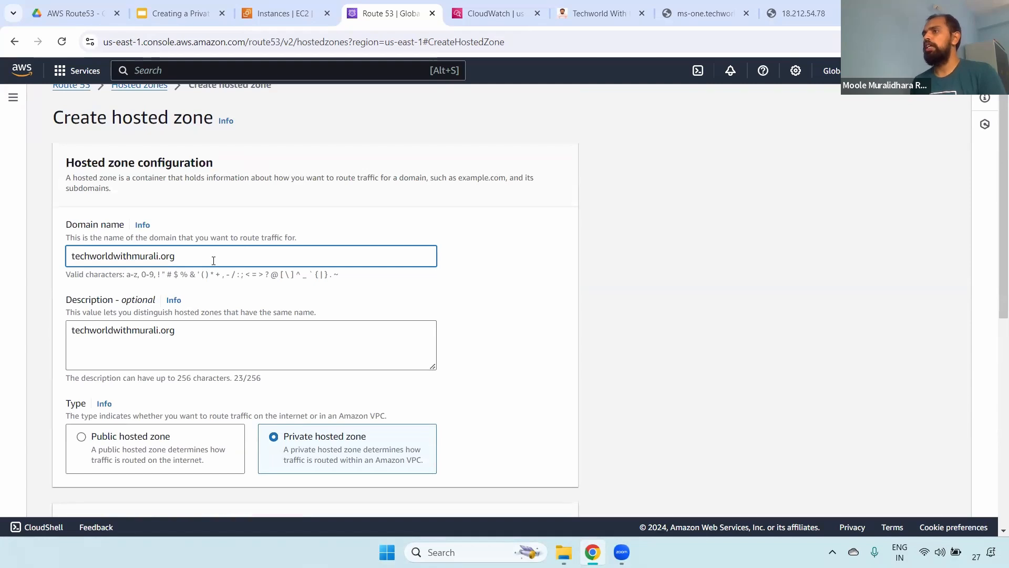
{"action": "left_click_drag", "start_coordinate": [214, 260], "coordinate": [63, 268]}
{"action": "scroll", "coordinate": [996, 215], "scroll_direction": "down", "scroll_amount": 7}
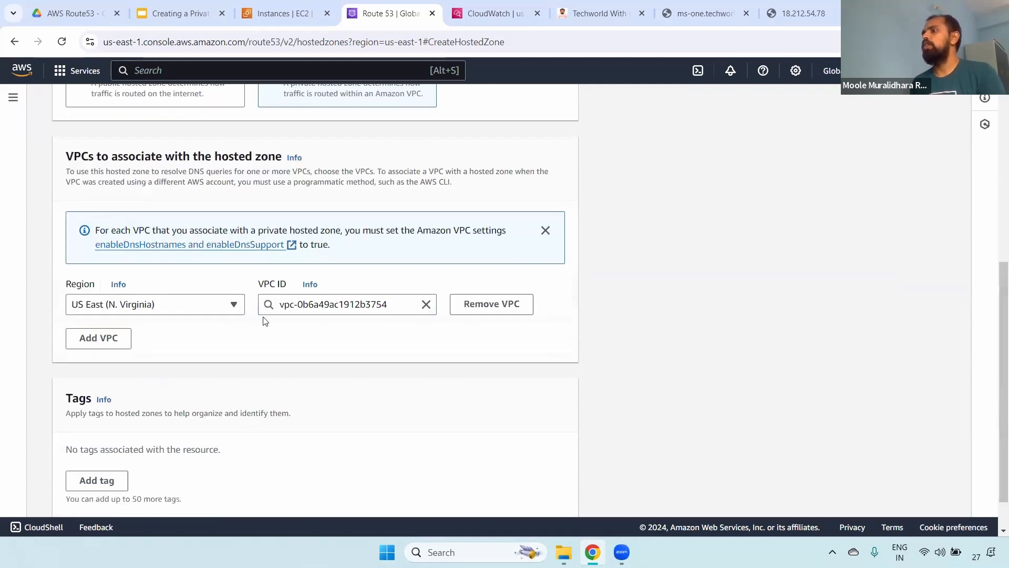
{"action": "scroll", "coordinate": [996, 329], "scroll_direction": "down", "scroll_amount": 2}
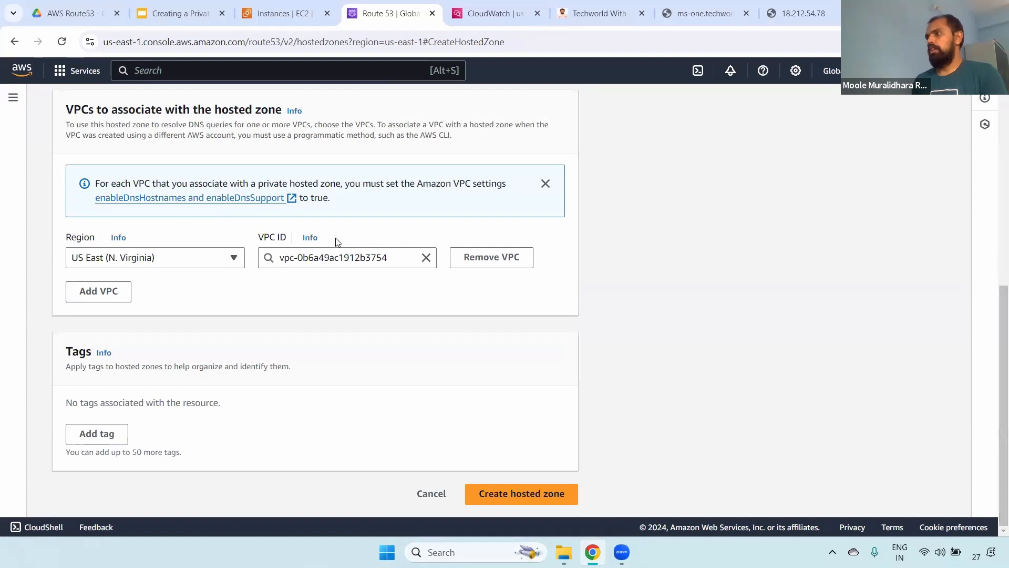
Reselect Dev-VPC as the associated VPC and create the private hosted zone
{"action": "left_click", "coordinate": [336, 257]}
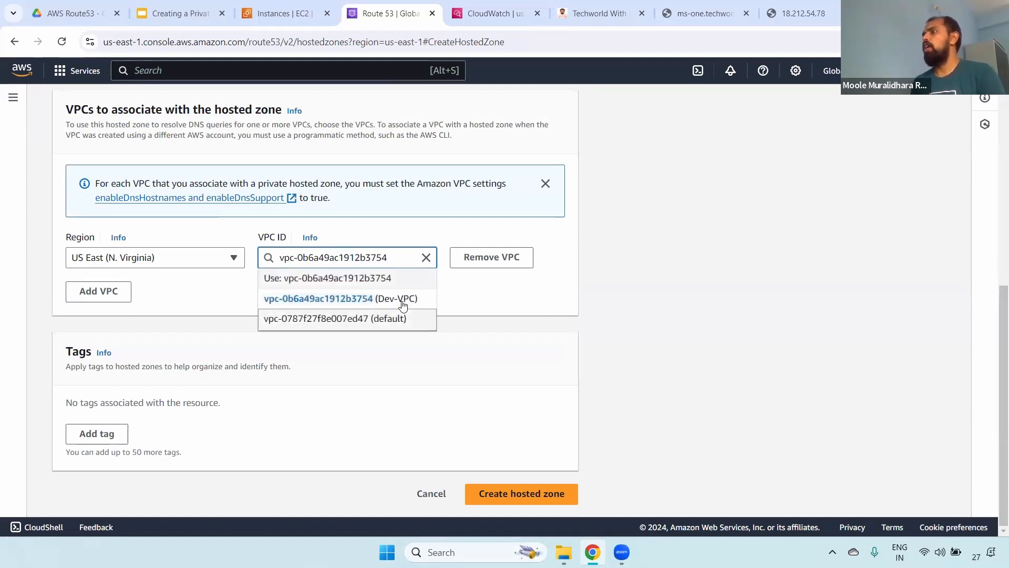
{"action": "left_click", "coordinate": [364, 298]}
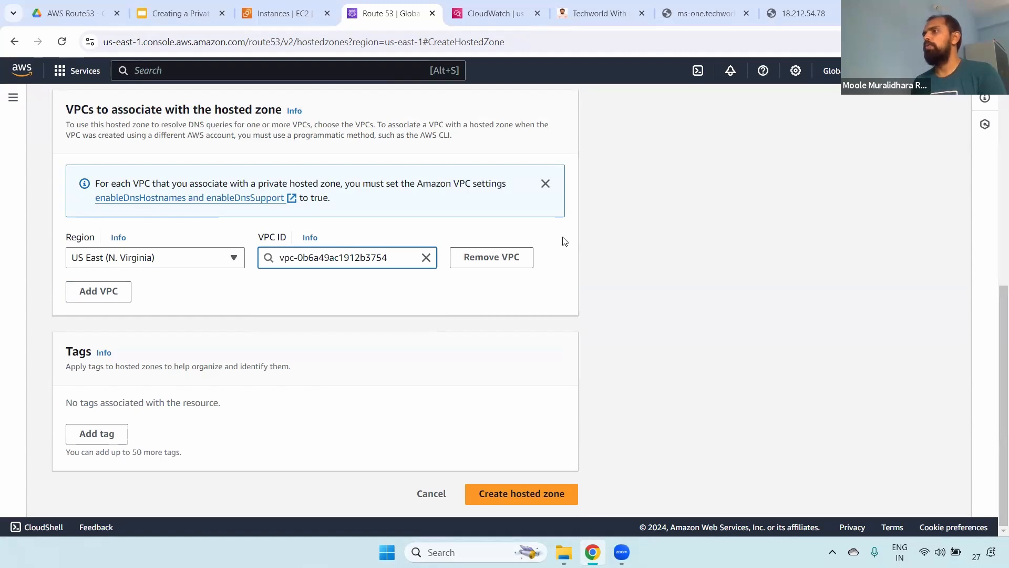
{"action": "left_click", "coordinate": [534, 495]}
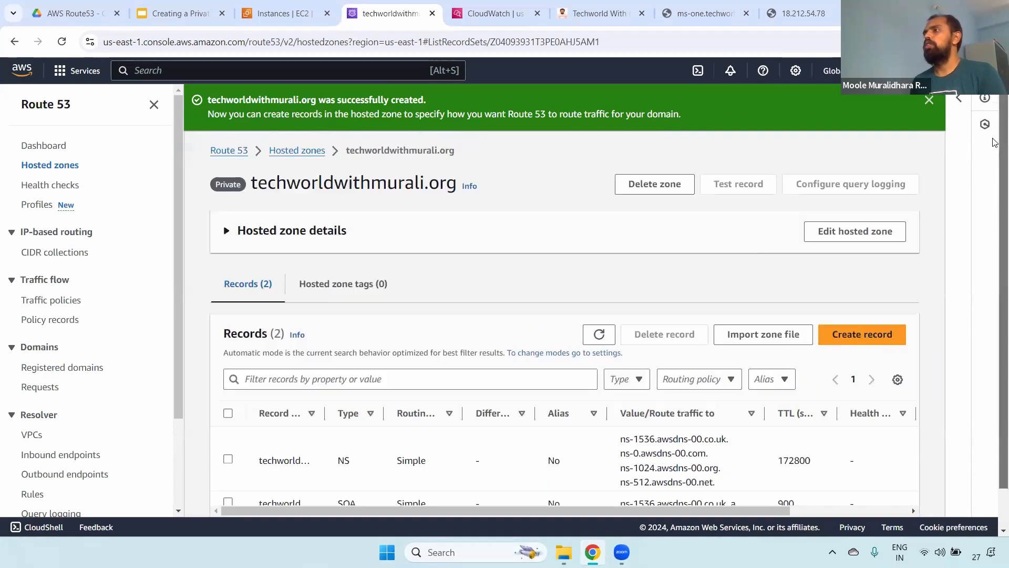
Search for the VPC service, open it in a separate browser tab and list the account's VPCs
{"action": "left_click", "coordinate": [304, 71]}
{"action": "type", "text": "vpc"}
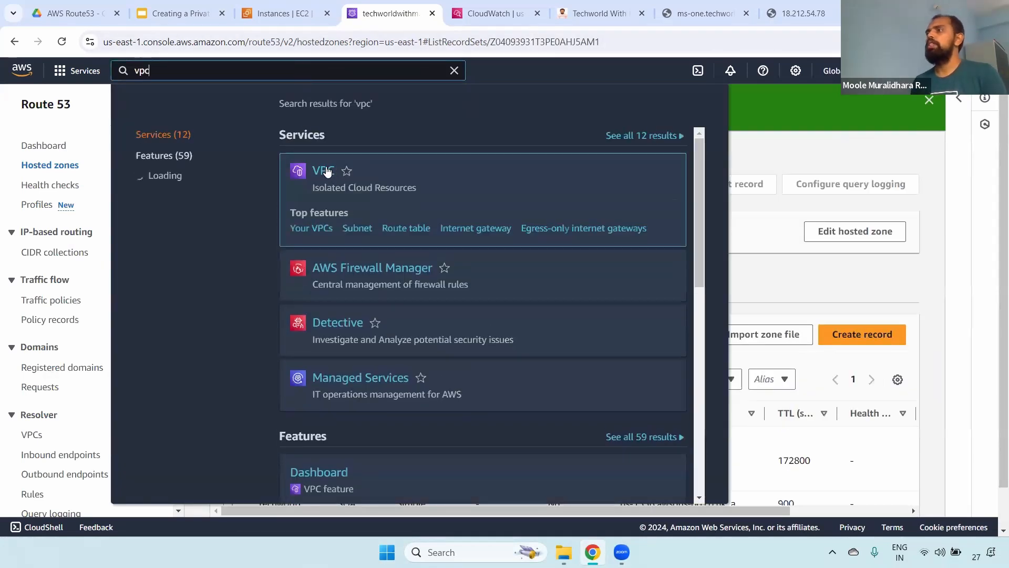
{"action": "right_click", "coordinate": [324, 168]}
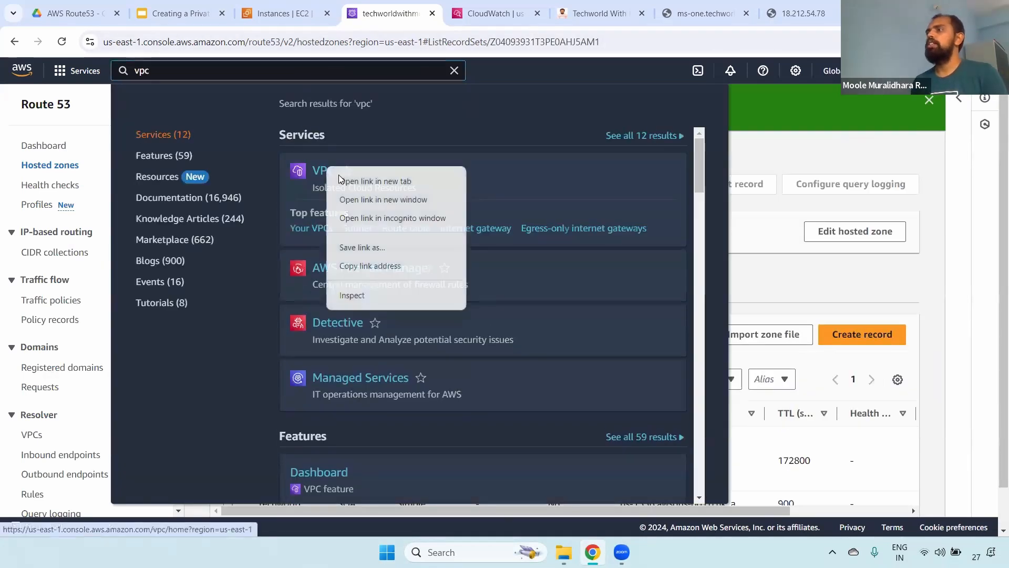
{"action": "left_click", "coordinate": [363, 177]}
{"action": "left_click", "coordinate": [455, 10]}
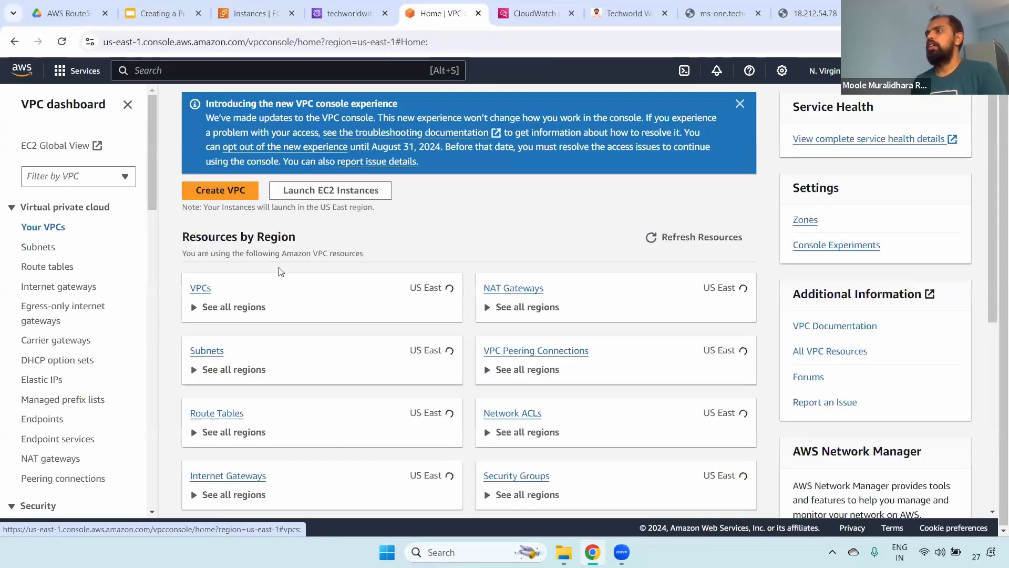
{"action": "left_click", "coordinate": [46, 227]}
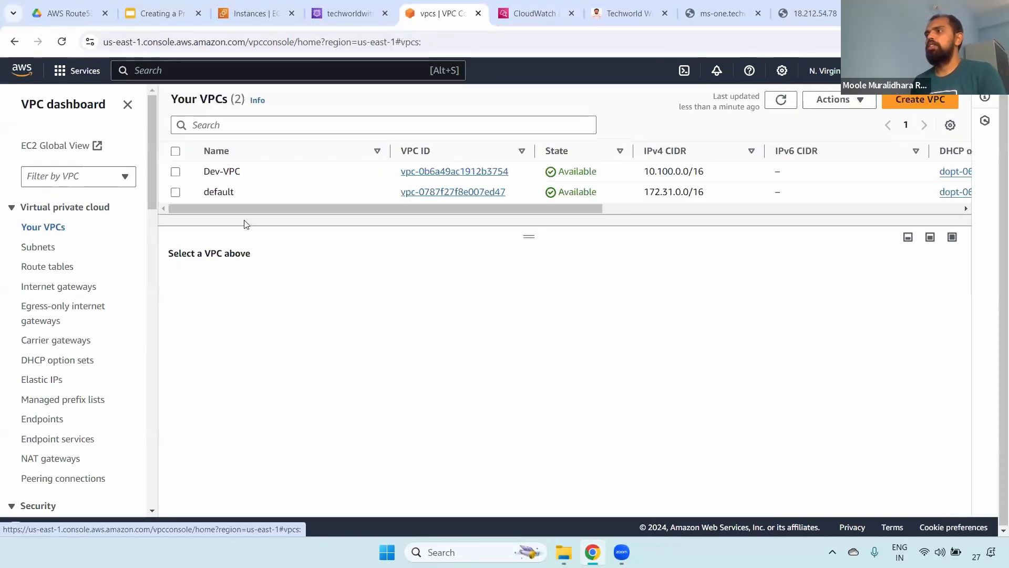
Enable DNS hostnames in Dev-VPC's settings and save the changes
{"action": "left_click", "coordinate": [176, 172]}
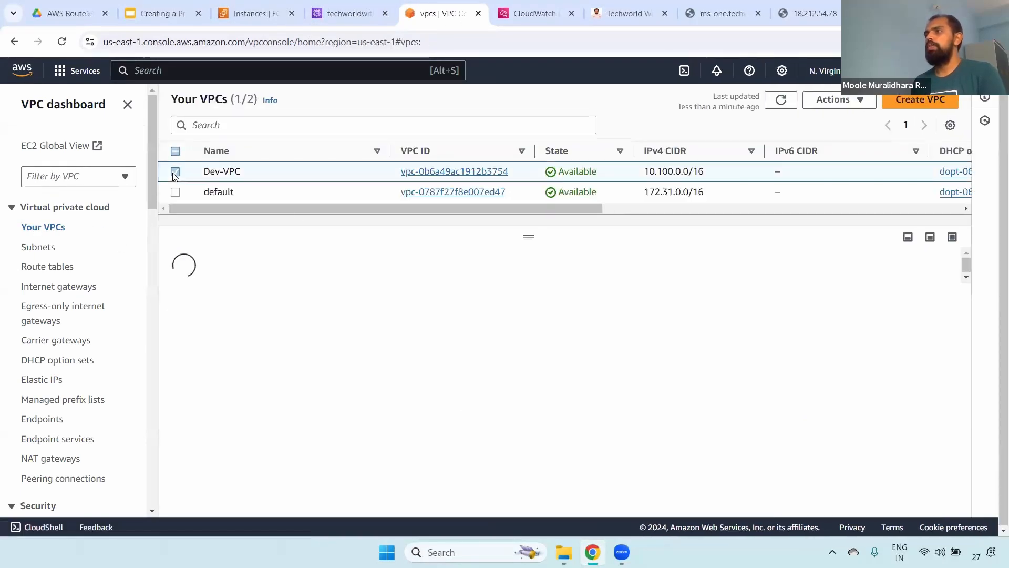
{"action": "left_click", "coordinate": [836, 100]}
{"action": "left_click", "coordinate": [855, 162]}
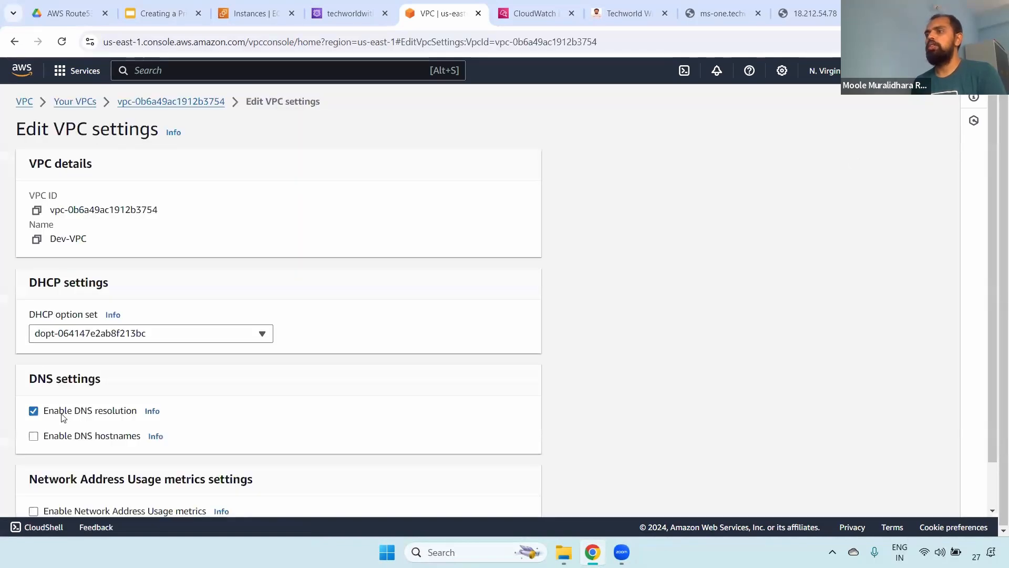
{"action": "left_click", "coordinate": [60, 436]}
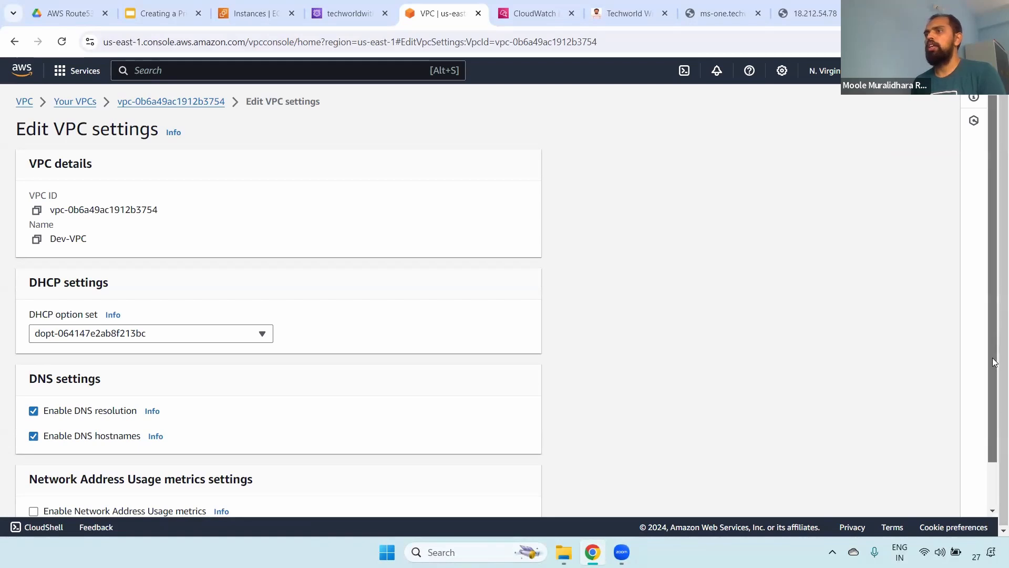
{"action": "scroll", "coordinate": [517, 456], "scroll_direction": "down", "scroll_amount": 2}
{"action": "left_click", "coordinate": [517, 499]}
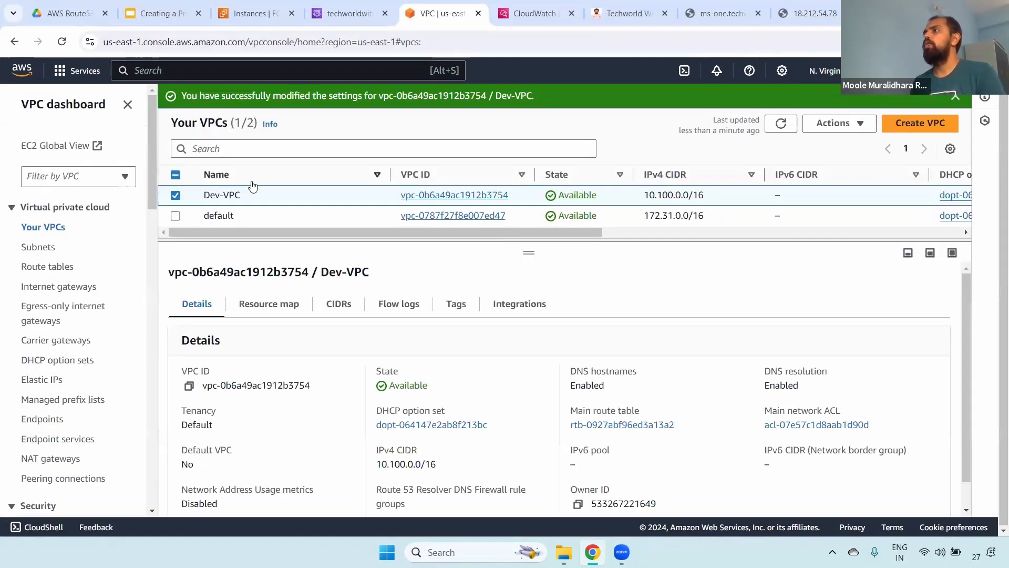
Return to the techworldwithmurali.org hosted zone, widen the record name column and examine the record types
{"action": "left_click", "coordinate": [347, 13]}
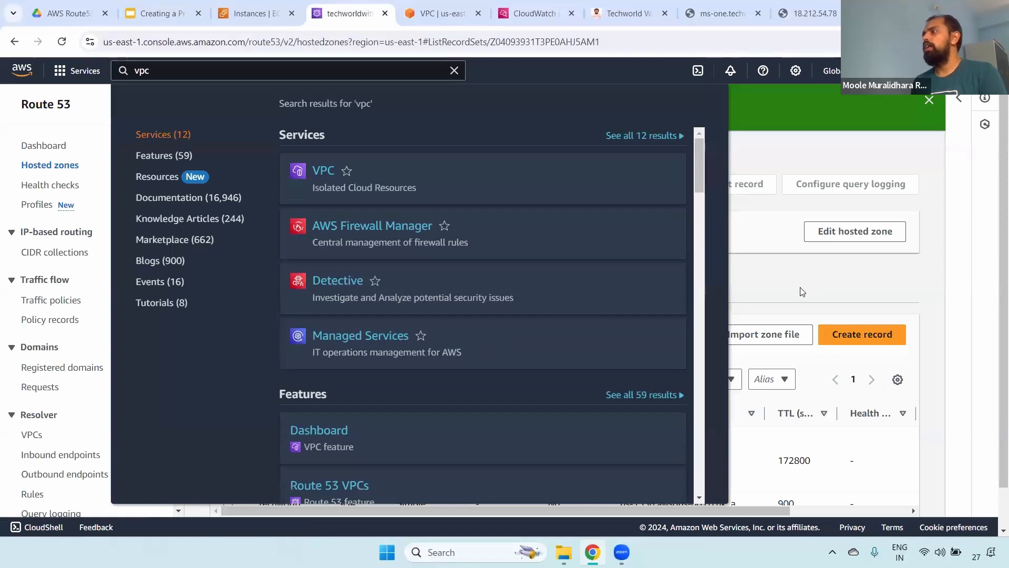
{"action": "left_click", "coordinate": [995, 177]}
{"action": "scroll", "coordinate": [996, 224], "scroll_direction": "down", "scroll_amount": 2}
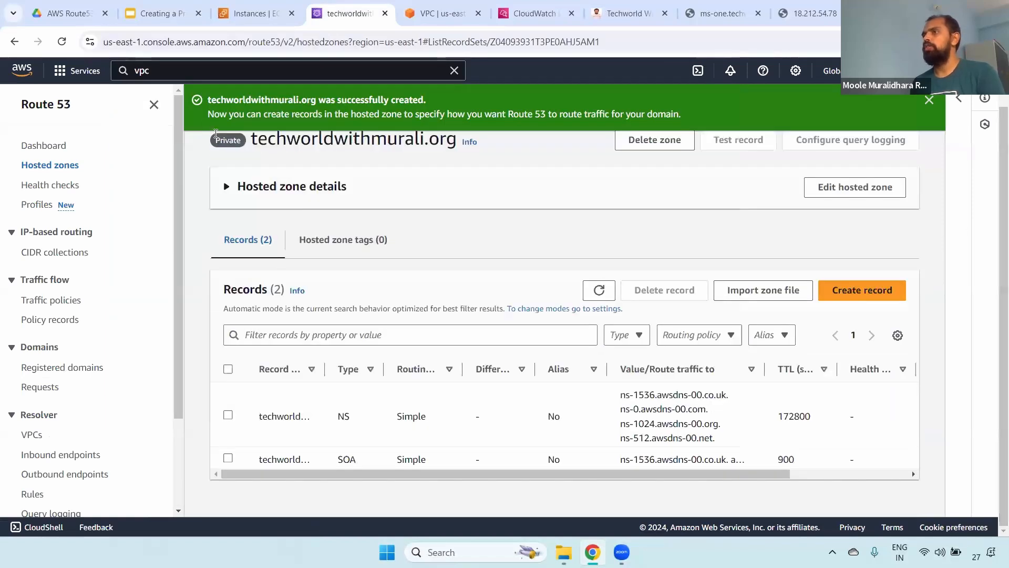
{"action": "left_click_drag", "start_coordinate": [244, 142], "coordinate": [266, 143]}
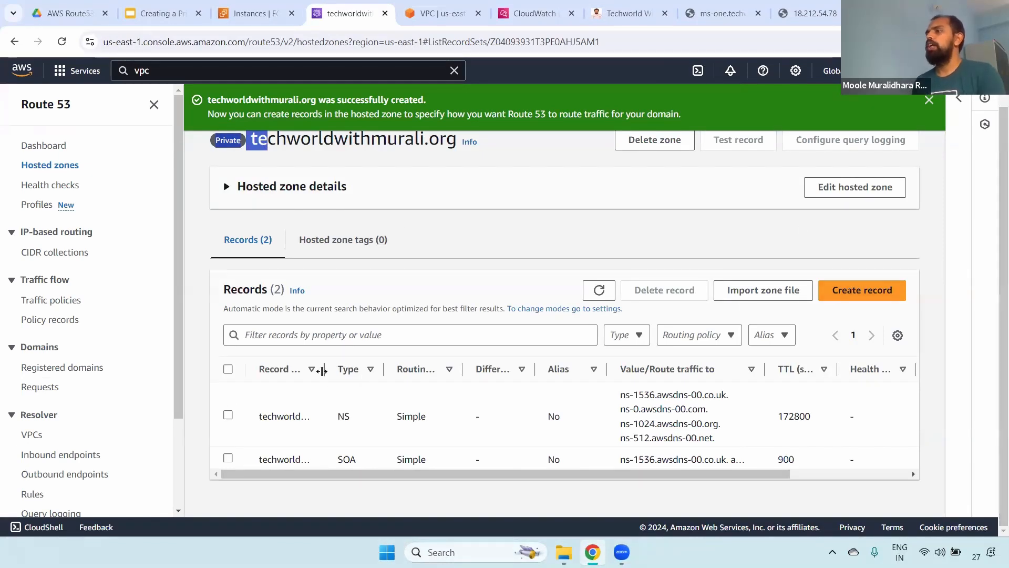
{"action": "left_click_drag", "start_coordinate": [322, 372], "coordinate": [376, 372]}
{"action": "left_click_drag", "start_coordinate": [392, 416], "coordinate": [420, 419]}
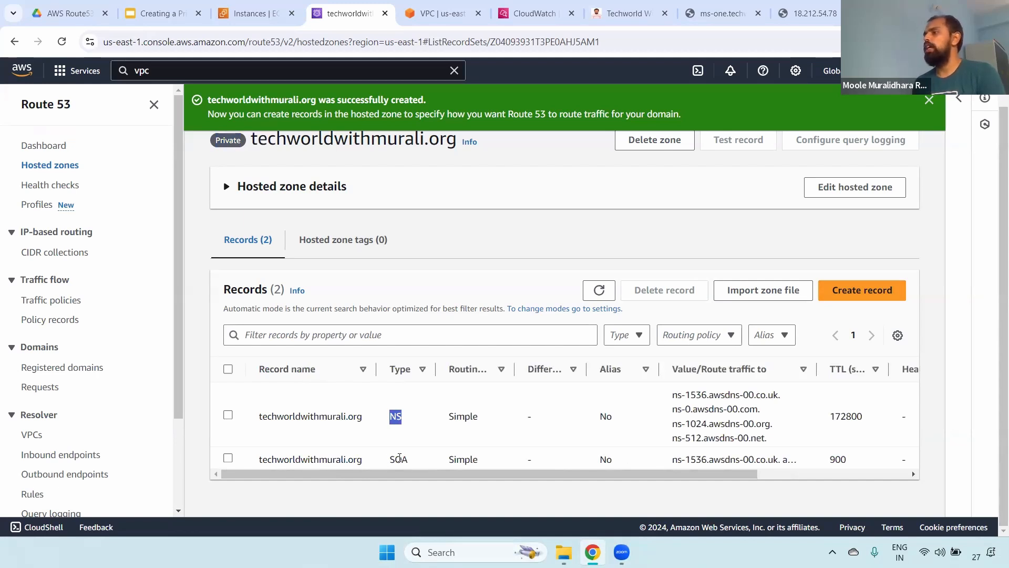
{"action": "double_click", "coordinate": [400, 458]}
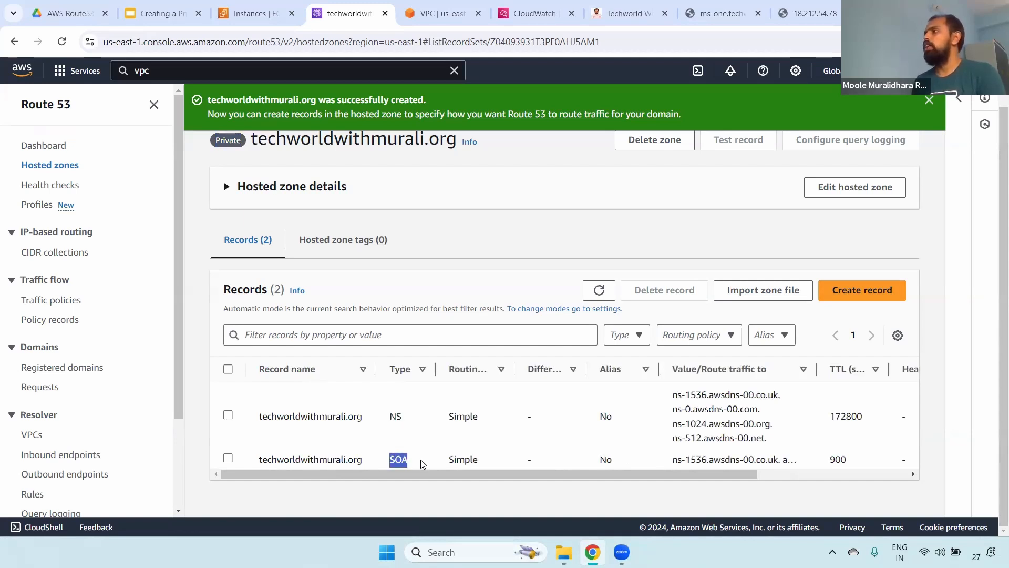
{"action": "left_click", "coordinate": [930, 100]}
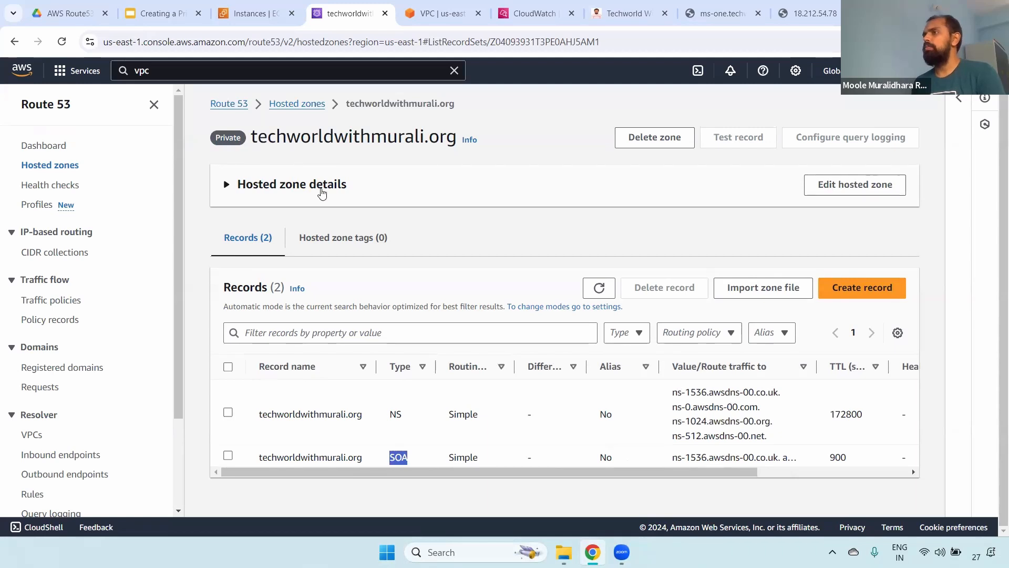
Compare the private hosted zone's domain name with the name servers of its NS record
{"action": "left_click", "coordinate": [254, 137]}
{"action": "left_click_drag", "start_coordinate": [254, 136], "coordinate": [462, 137]}
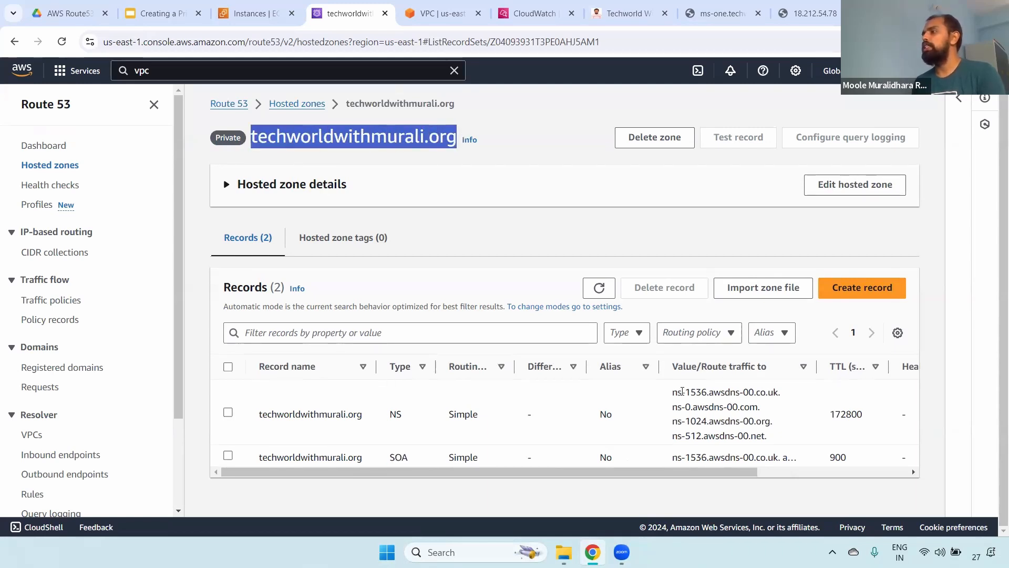
{"action": "left_click_drag", "start_coordinate": [672, 389], "coordinate": [376, 414]}
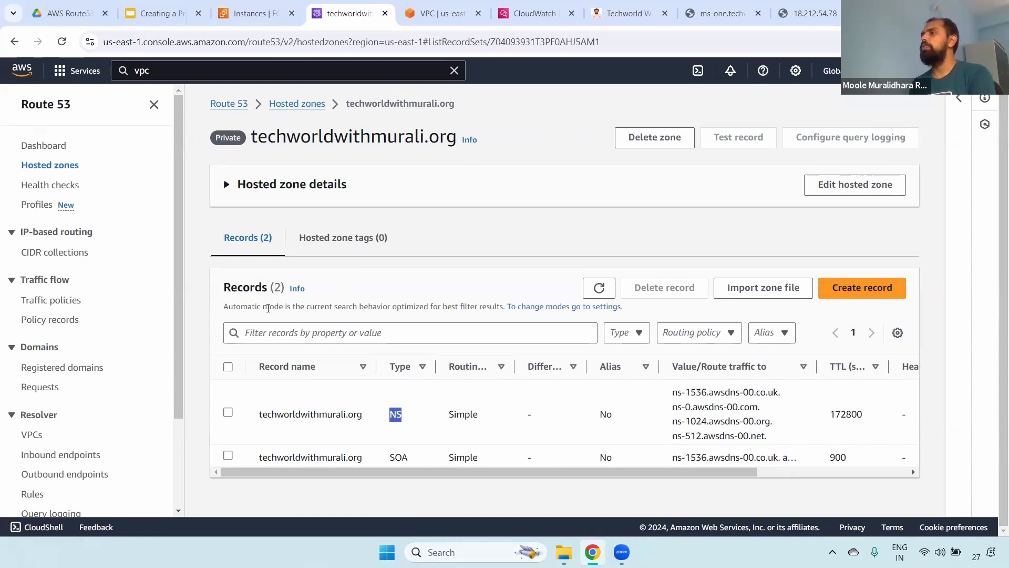
{"action": "left_click_drag", "start_coordinate": [256, 132], "coordinate": [444, 136]}
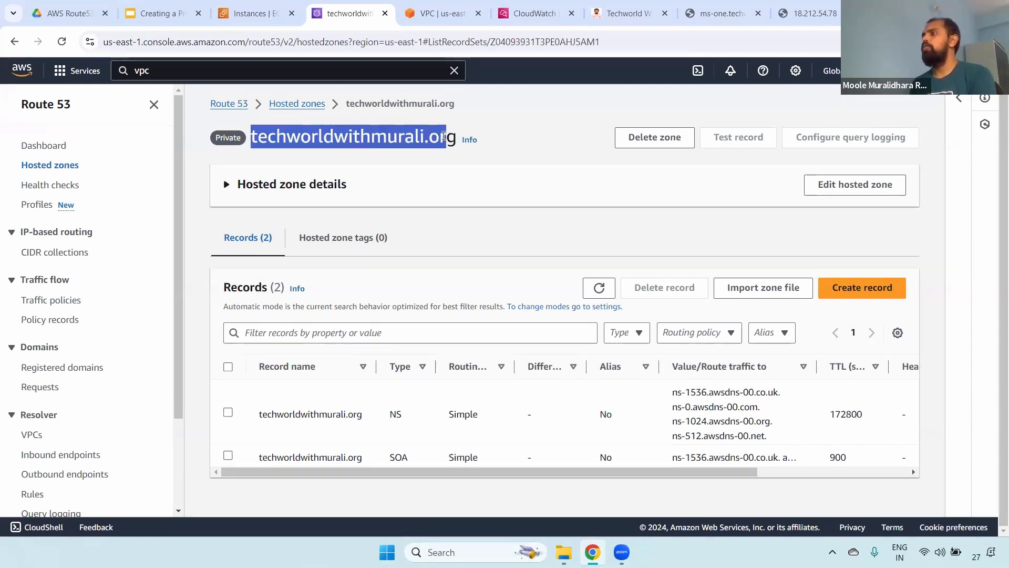
{"action": "left_click_drag", "start_coordinate": [673, 393], "coordinate": [750, 436]}
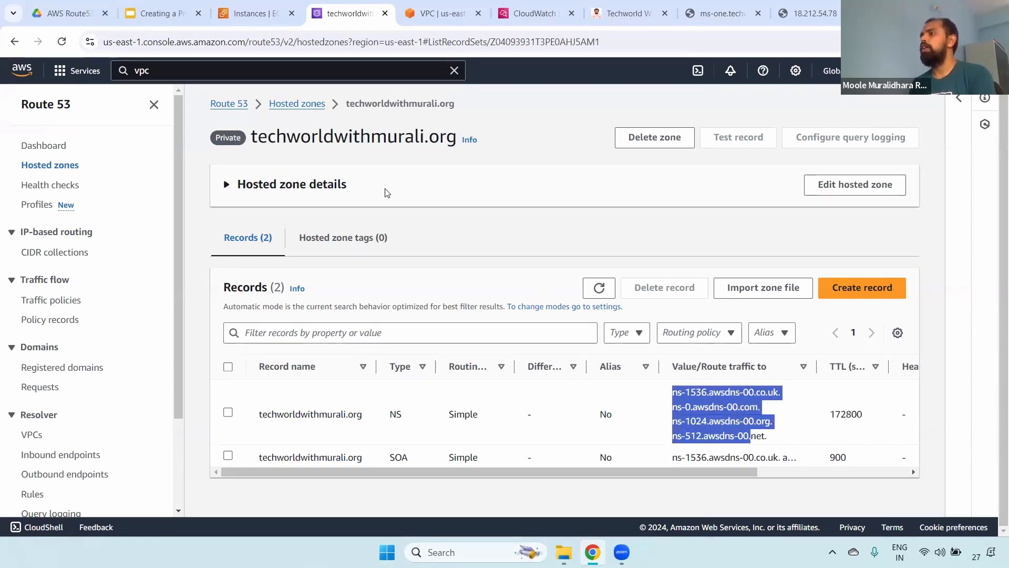
{"action": "left_click_drag", "start_coordinate": [251, 137], "coordinate": [456, 134]}
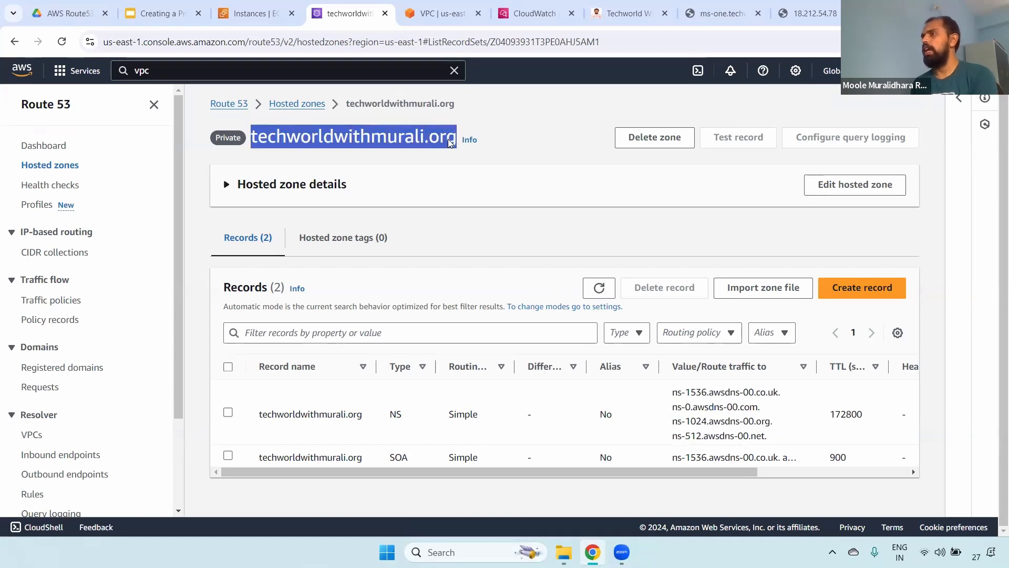
Expand the hosted zone details and review the name, ID, description, type, record count and associated VPCs
{"action": "left_click", "coordinate": [264, 188]}
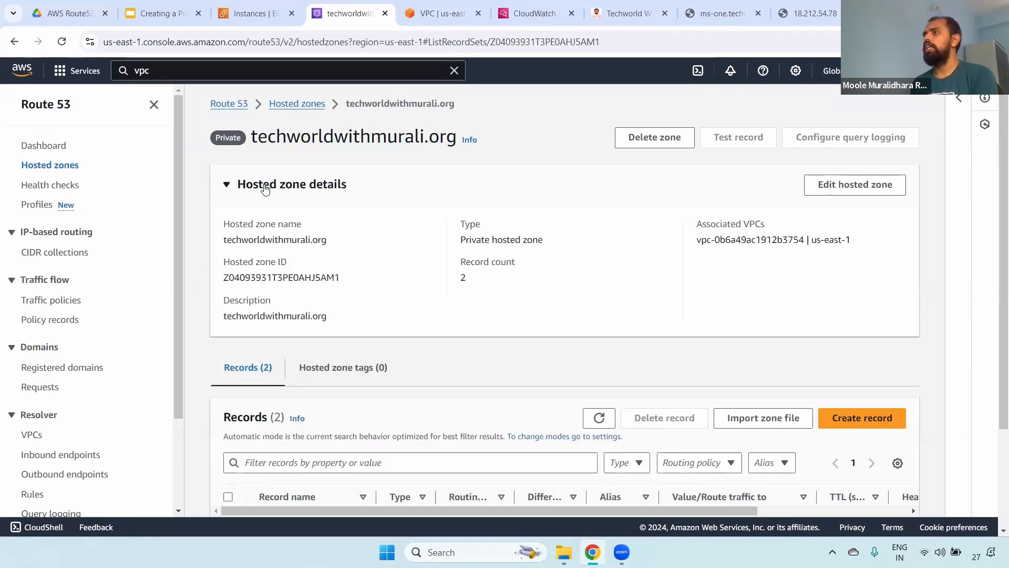
{"action": "triple_click", "coordinate": [278, 237]}
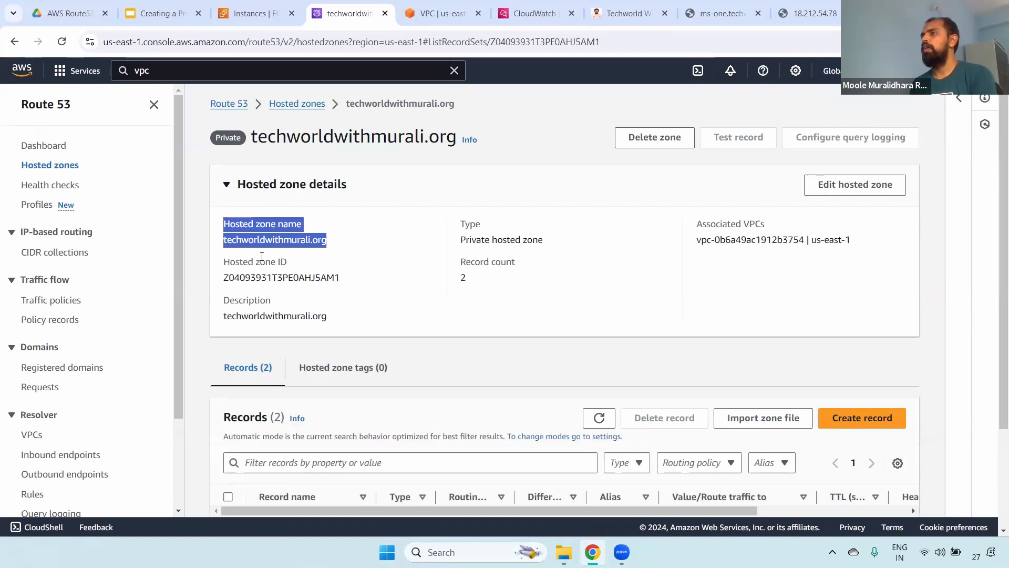
{"action": "left_click_drag", "start_coordinate": [223, 257], "coordinate": [356, 275]}
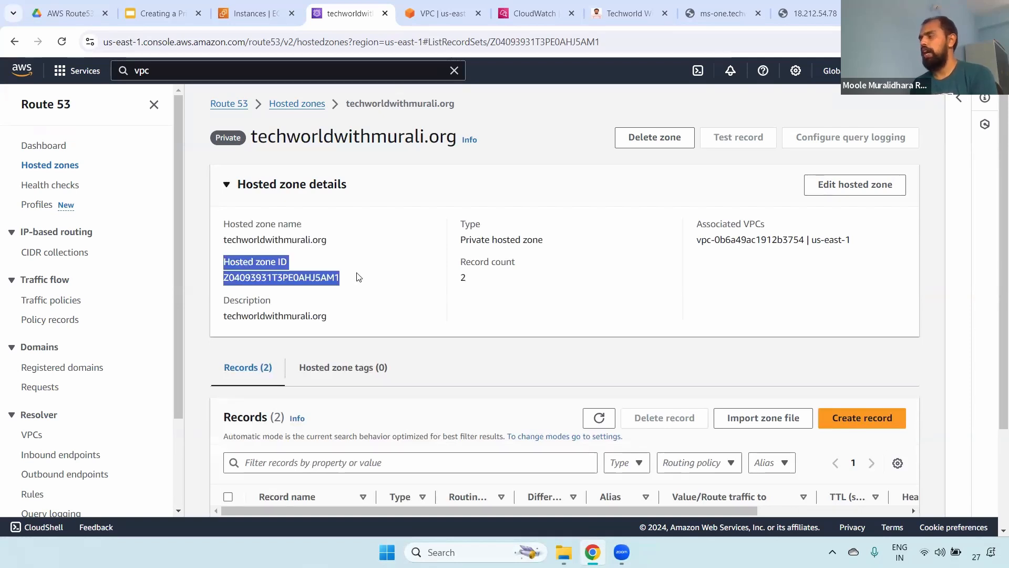
{"action": "left_click_drag", "start_coordinate": [235, 299], "coordinate": [371, 318]}
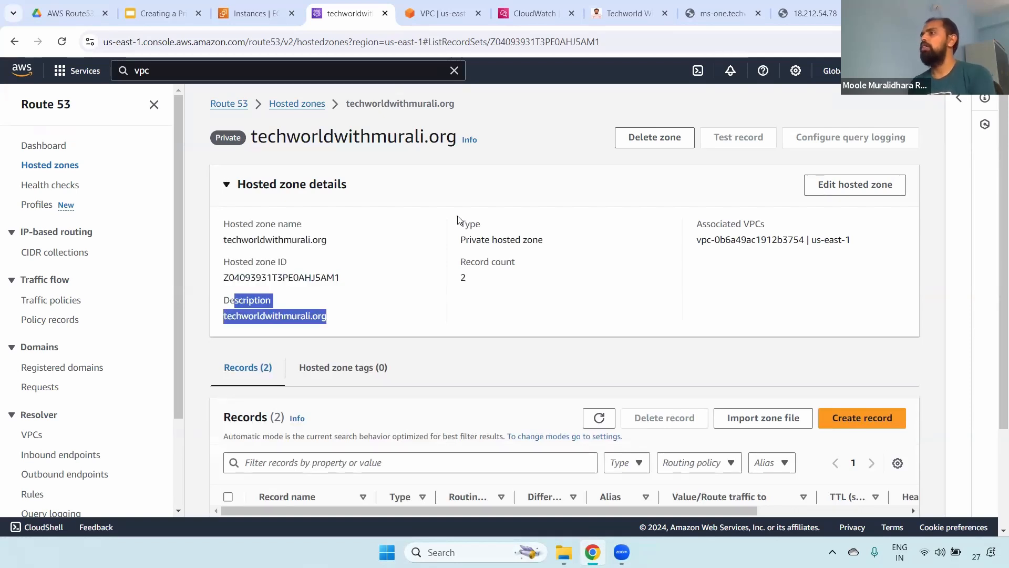
{"action": "left_click_drag", "start_coordinate": [458, 216], "coordinate": [590, 252]}
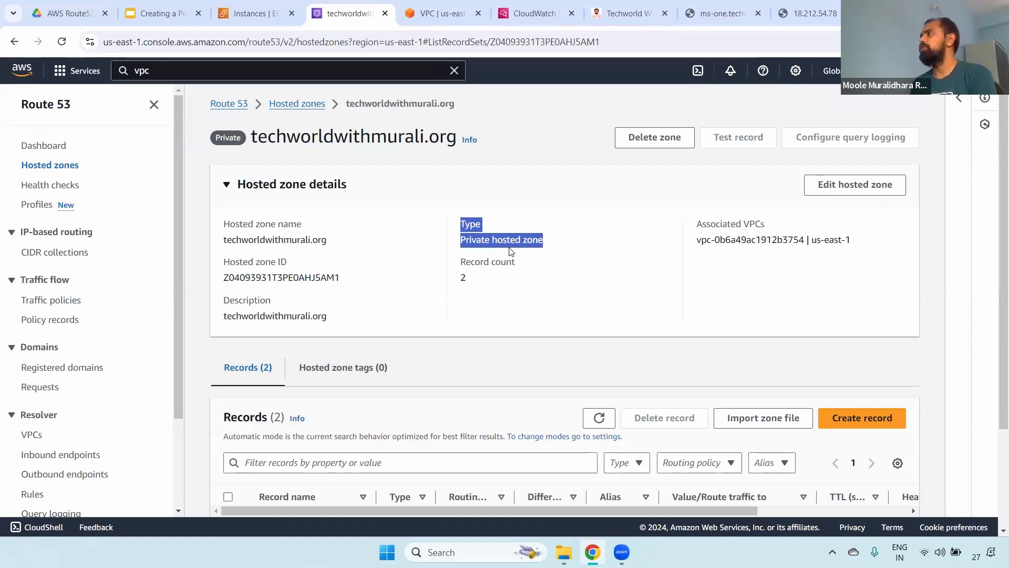
{"action": "left_click", "coordinate": [484, 267]}
{"action": "triple_click", "coordinate": [474, 283]}
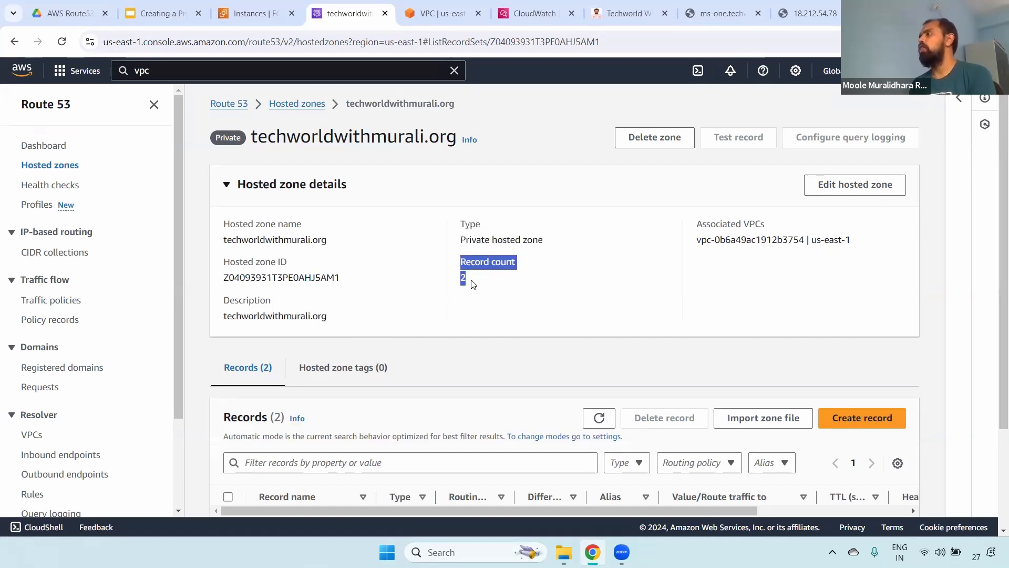
{"action": "left_click_drag", "start_coordinate": [703, 225], "coordinate": [878, 238]}
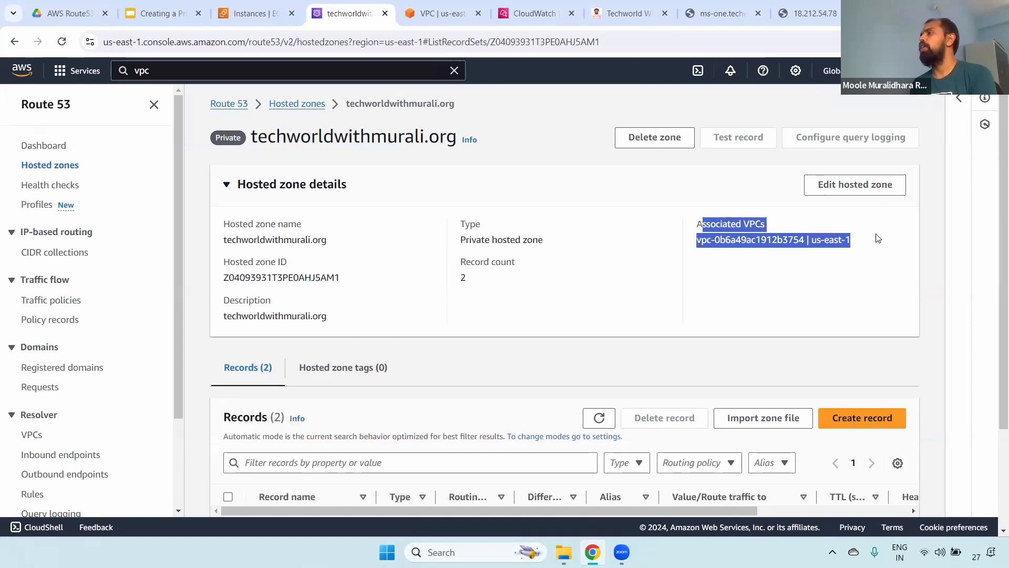
Open the hosted zone for editing, try adding another VPC association row, remove it and cancel the edit
{"action": "left_click", "coordinate": [855, 185]}
{"action": "scroll", "coordinate": [995, 284], "scroll_direction": "down", "scroll_amount": 2}
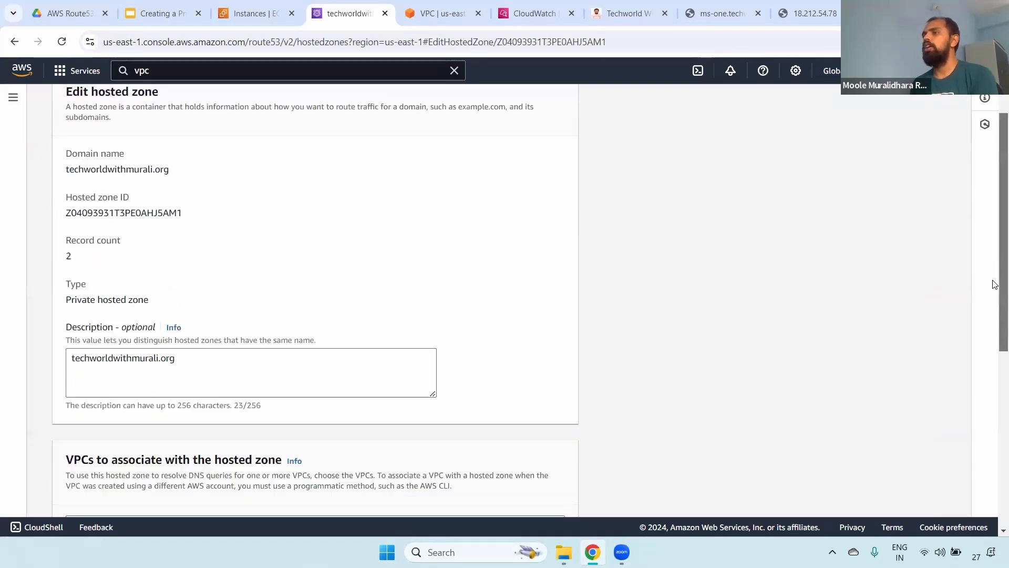
{"action": "scroll", "coordinate": [995, 284], "scroll_direction": "down", "scroll_amount": 5}
{"action": "left_click", "coordinate": [100, 370]}
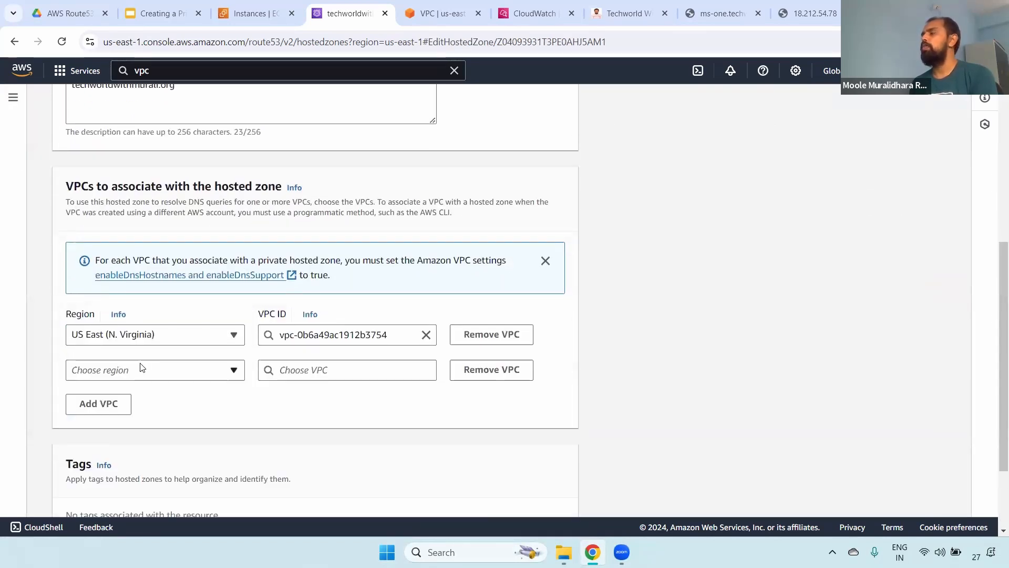
{"action": "left_click", "coordinate": [491, 369]}
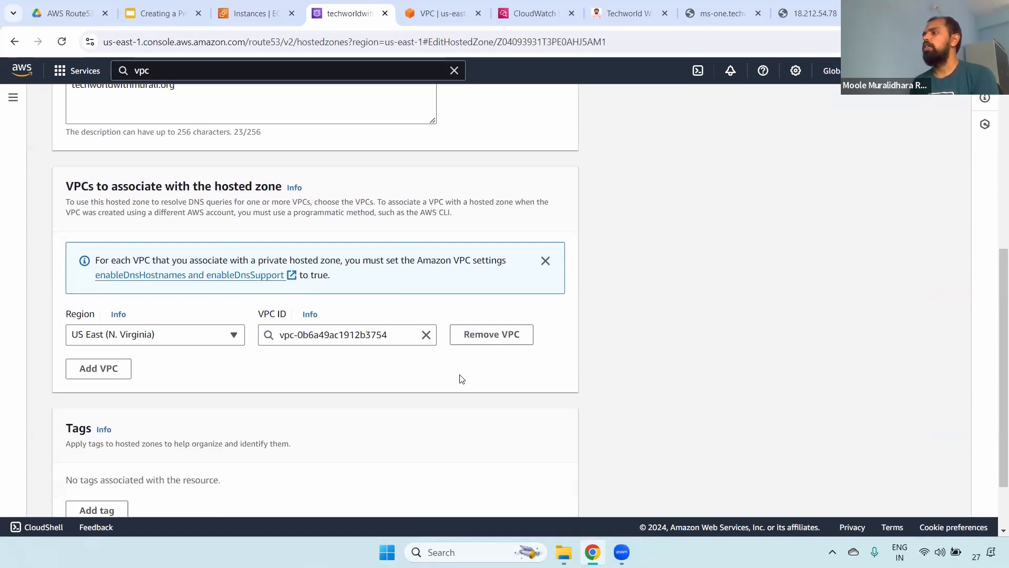
{"action": "scroll", "coordinate": [996, 386], "scroll_direction": "down", "scroll_amount": 2}
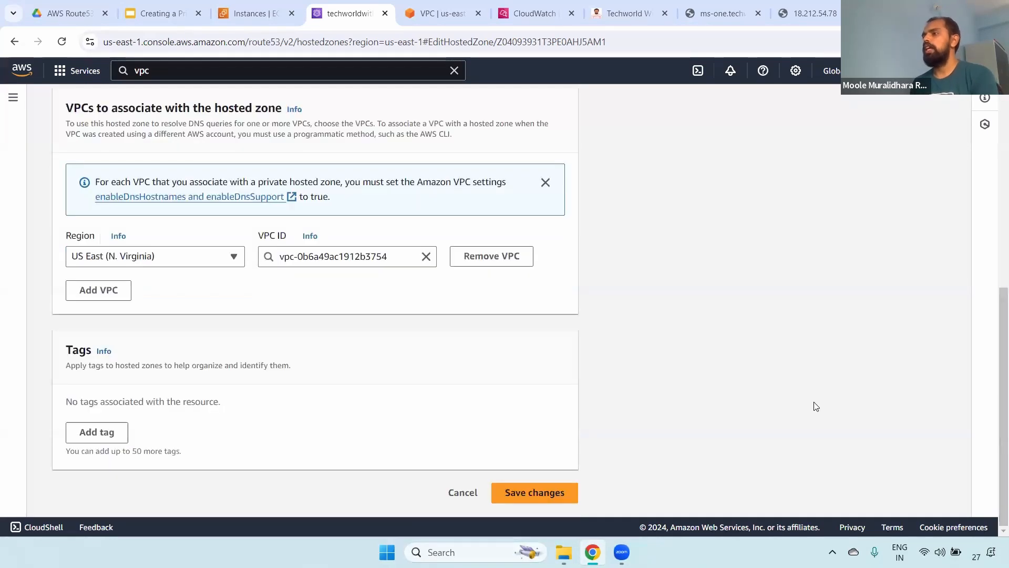
{"action": "left_click", "coordinate": [463, 495]}
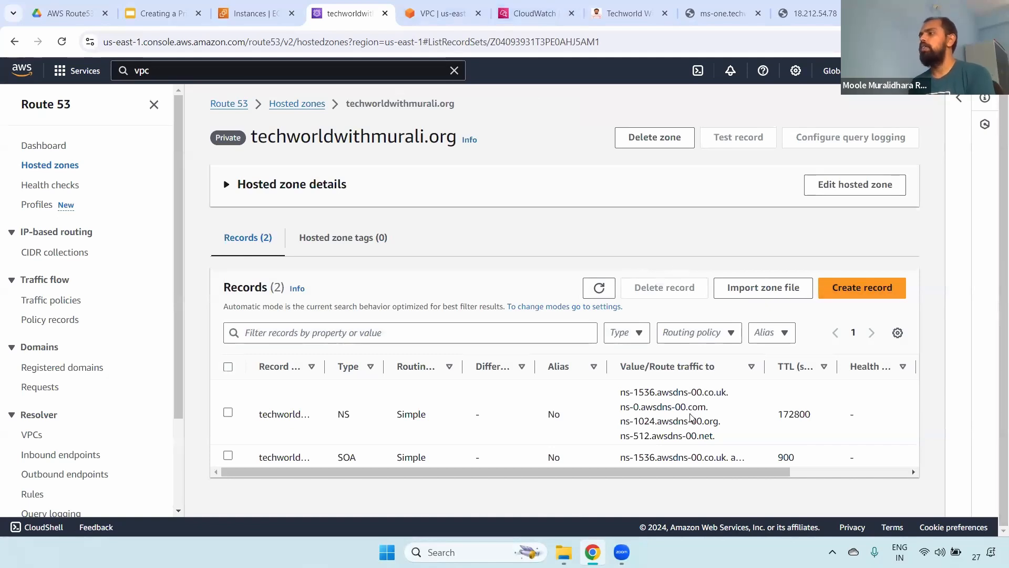
Recheck the zone's domain name, expanded details and NS record in the records list
{"action": "left_click_drag", "start_coordinate": [338, 414], "coordinate": [351, 418]}
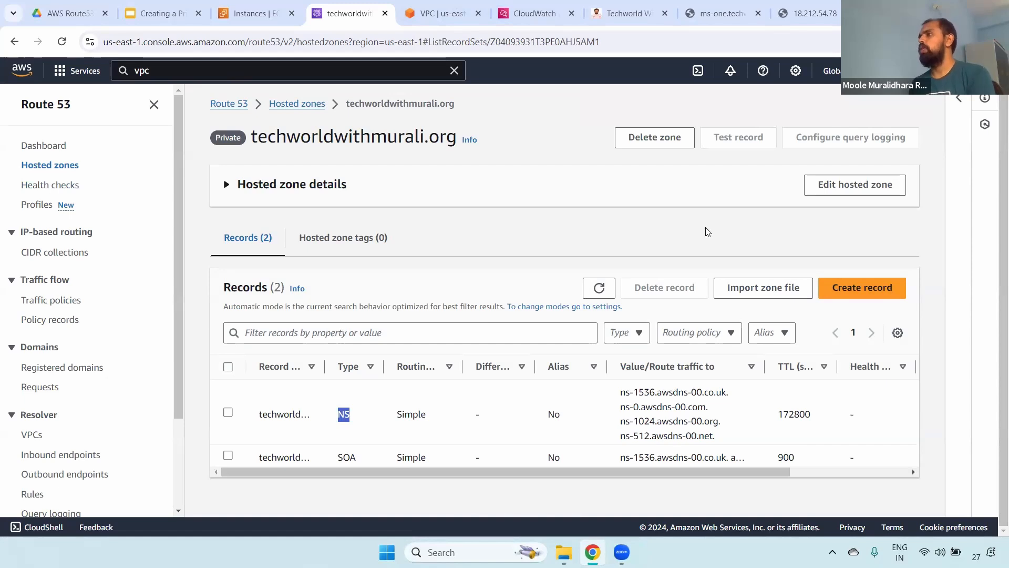
{"action": "left_click_drag", "start_coordinate": [251, 137], "coordinate": [460, 142]}
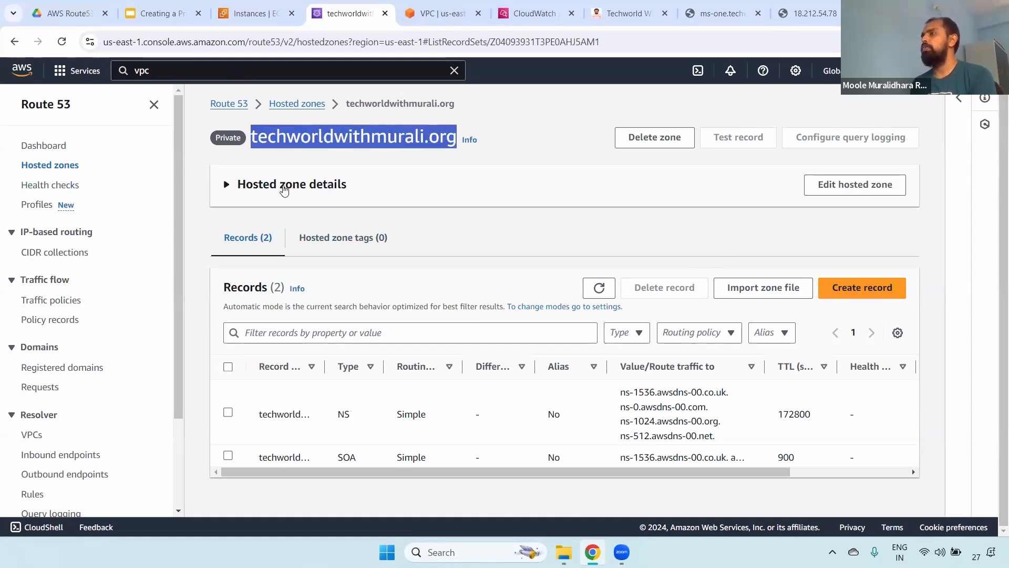
{"action": "left_click", "coordinate": [284, 190]}
{"action": "scroll", "coordinate": [362, 429], "scroll_direction": "down", "scroll_amount": 3}
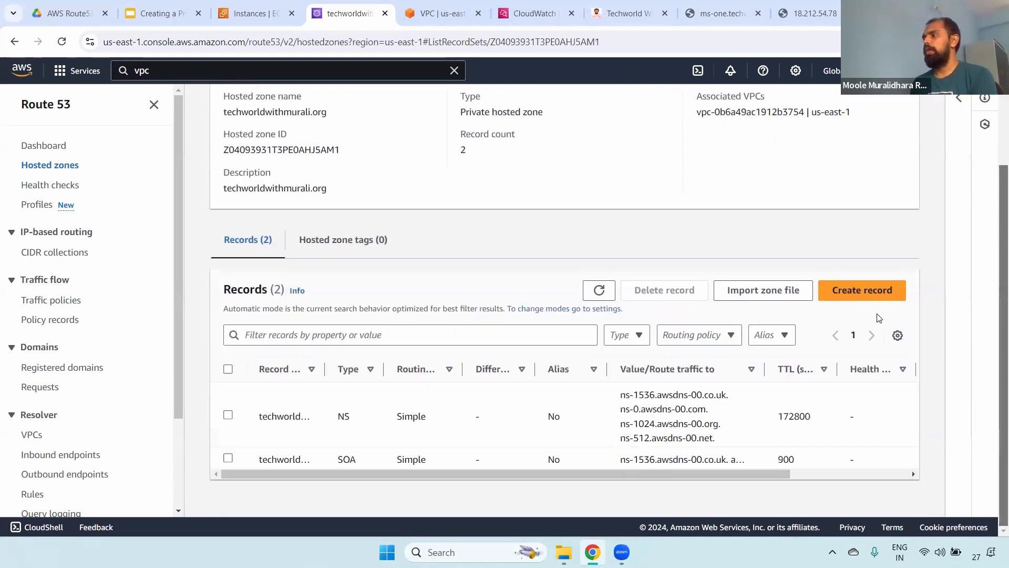
{"action": "left_click_drag", "start_coordinate": [336, 419], "coordinate": [360, 421]}
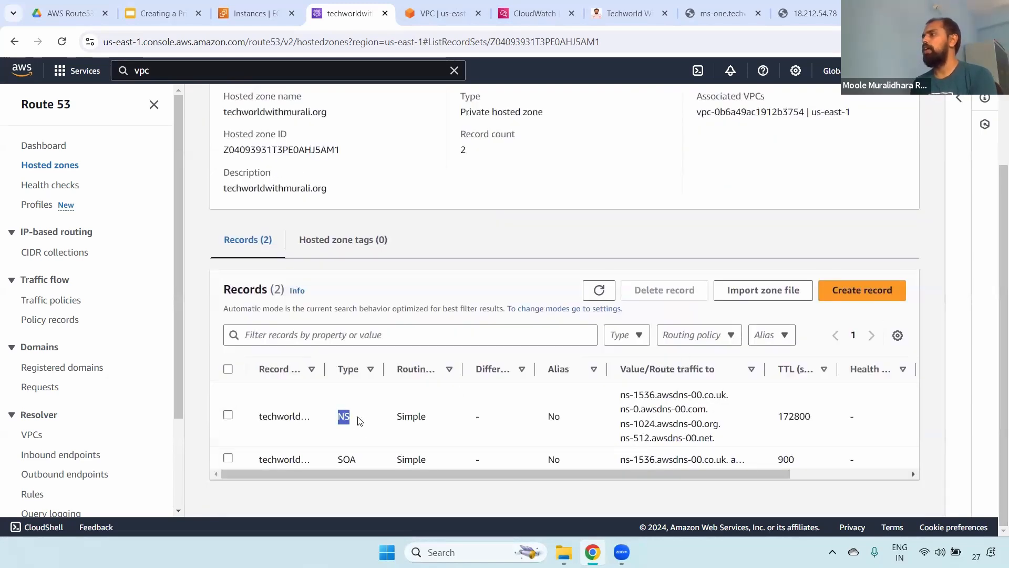
Copy the Linux Server EC2 instance's public IPv4 address and try loading 18.212.54.78 in the browser
{"action": "scroll", "coordinate": [988, 345], "scroll_direction": "up", "scroll_amount": 2}
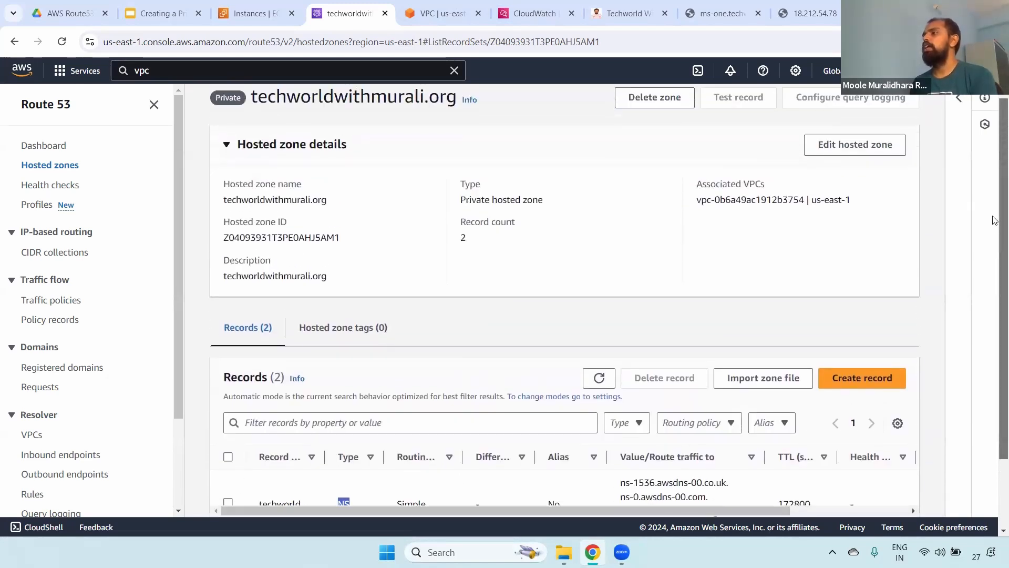
{"action": "scroll", "coordinate": [988, 345], "scroll_direction": "down", "scroll_amount": 2}
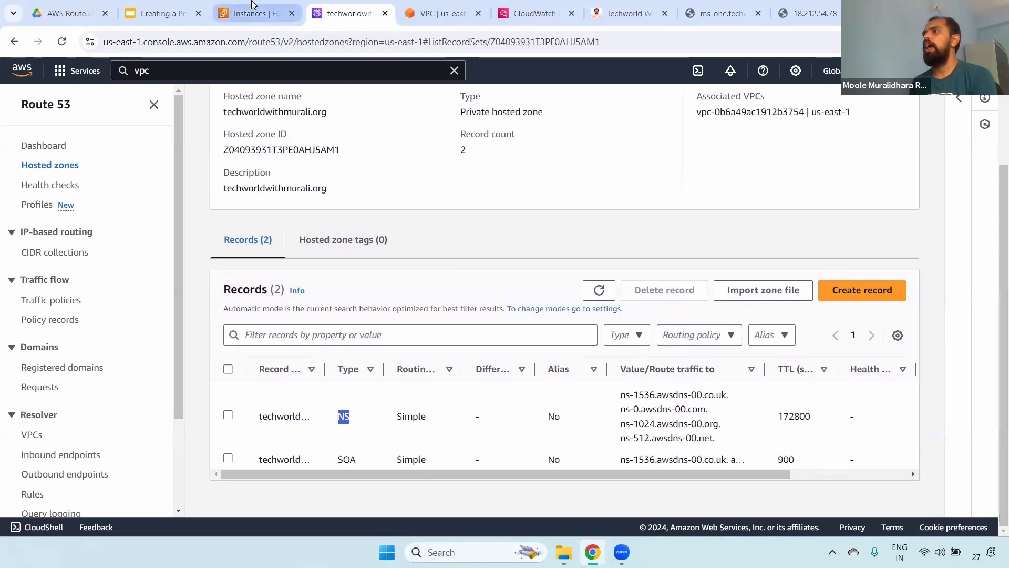
{"action": "left_click", "coordinate": [247, 13]}
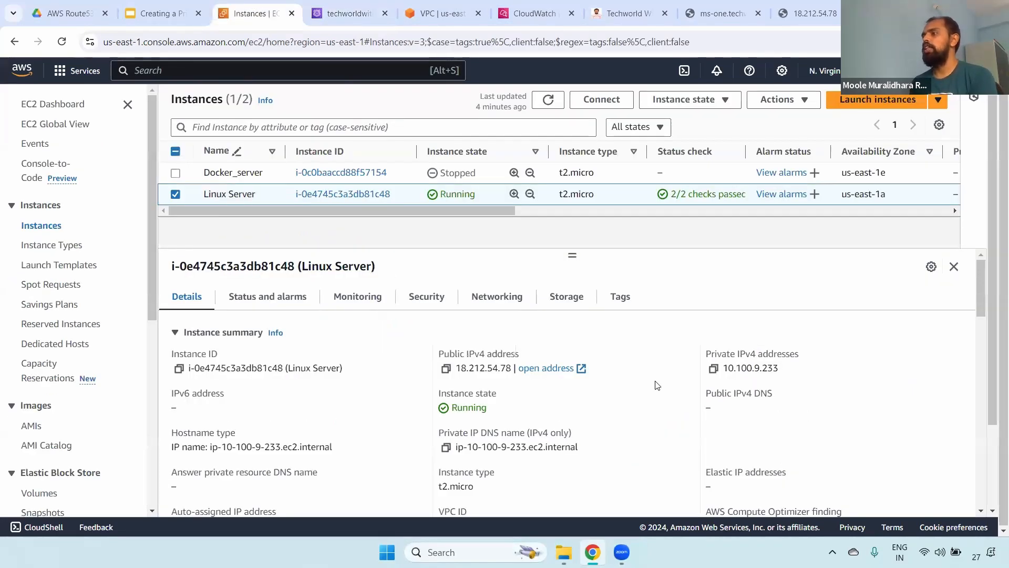
{"action": "left_click", "coordinate": [446, 368]}
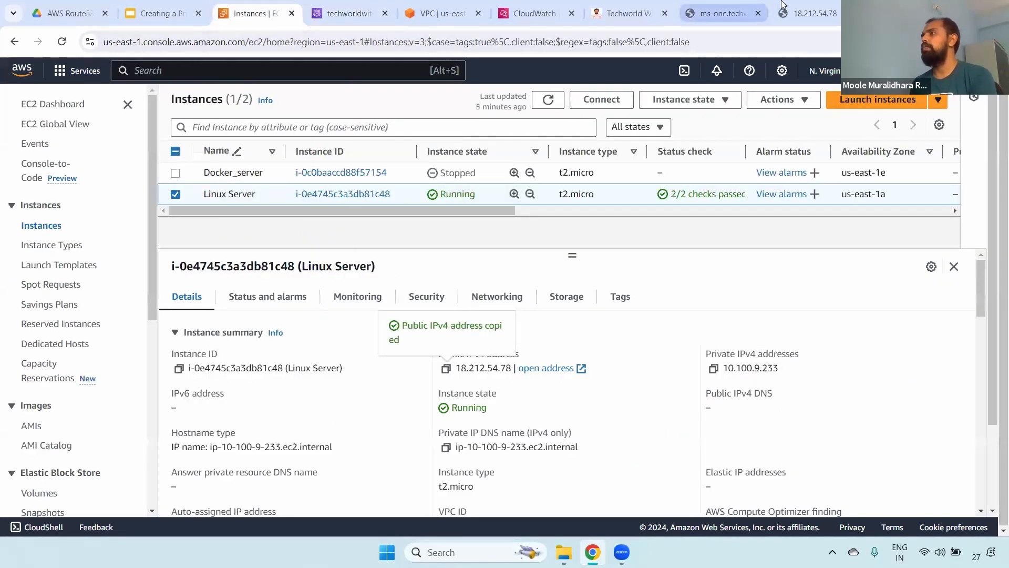
{"action": "left_click", "coordinate": [807, 13]}
{"action": "left_click", "coordinate": [225, 41]}
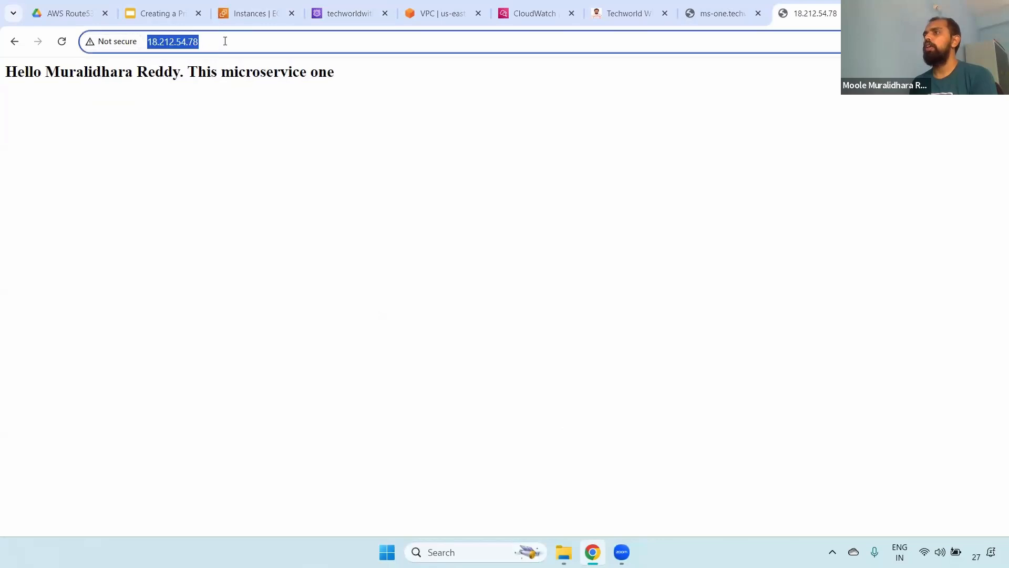
{"action": "key", "text": "Return"}
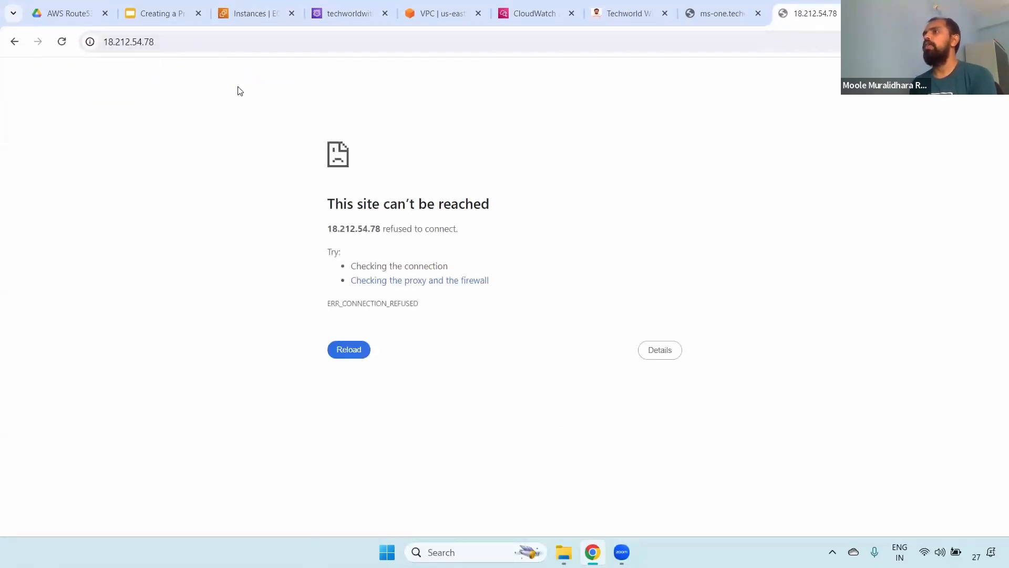
{"action": "left_click", "coordinate": [207, 43]}
{"action": "key", "text": "Return"}
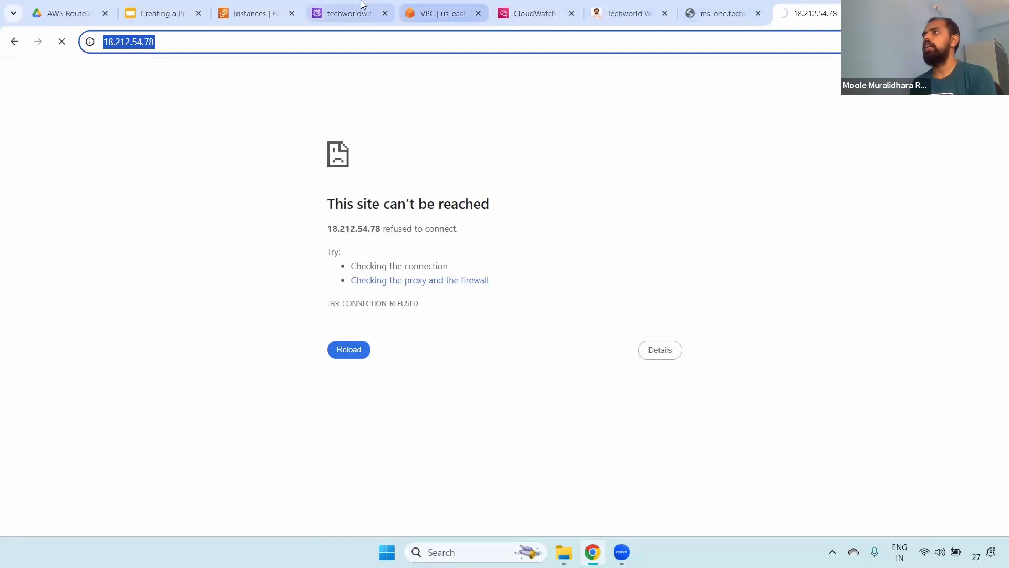
Refresh the EC2 instances list, copy the Linux Server's public IPv4 address again and check the web page it serves in the browser
{"action": "left_click", "coordinate": [270, 12]}
{"action": "left_click", "coordinate": [445, 369]}
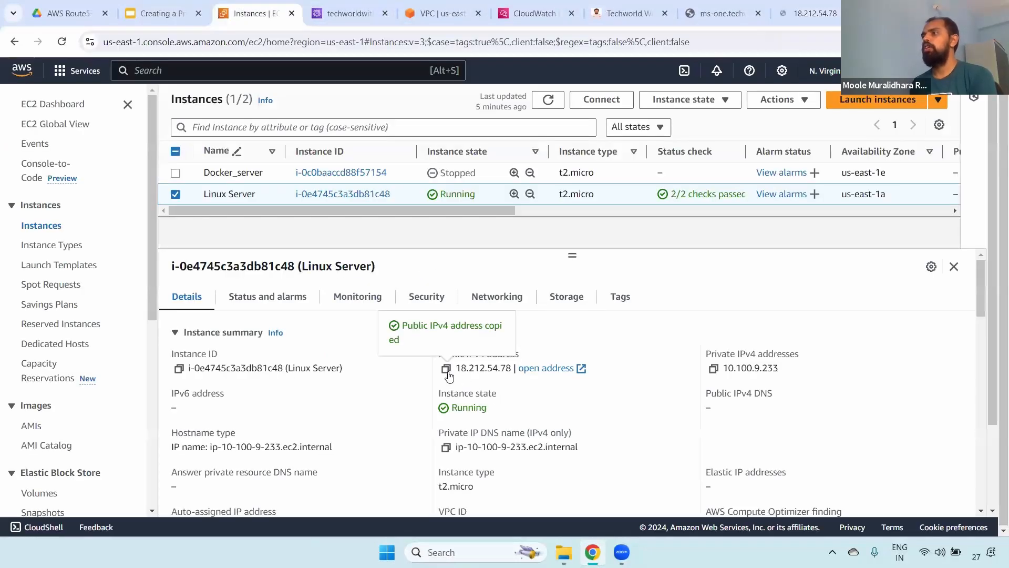
{"action": "left_click", "coordinate": [548, 99]}
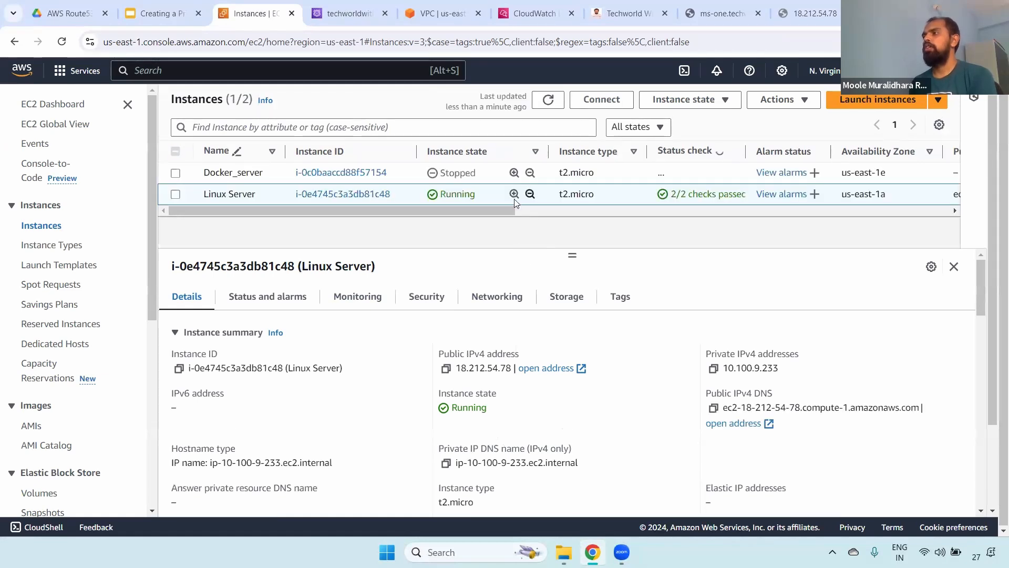
{"action": "left_click", "coordinate": [447, 369]}
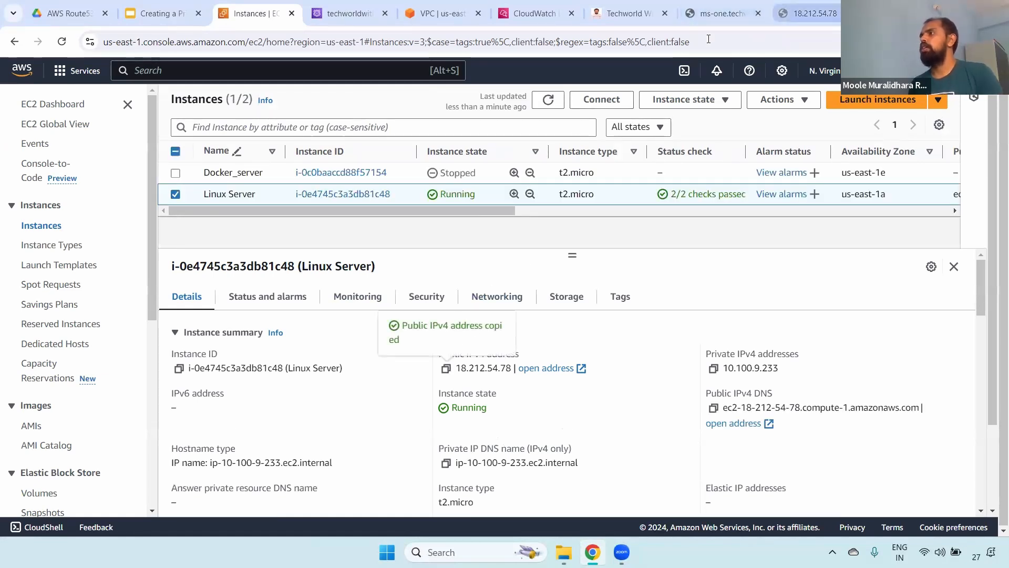
{"action": "left_click", "coordinate": [809, 13]}
{"action": "left_click", "coordinate": [646, 42]}
{"action": "key", "text": "ctrl+a"}
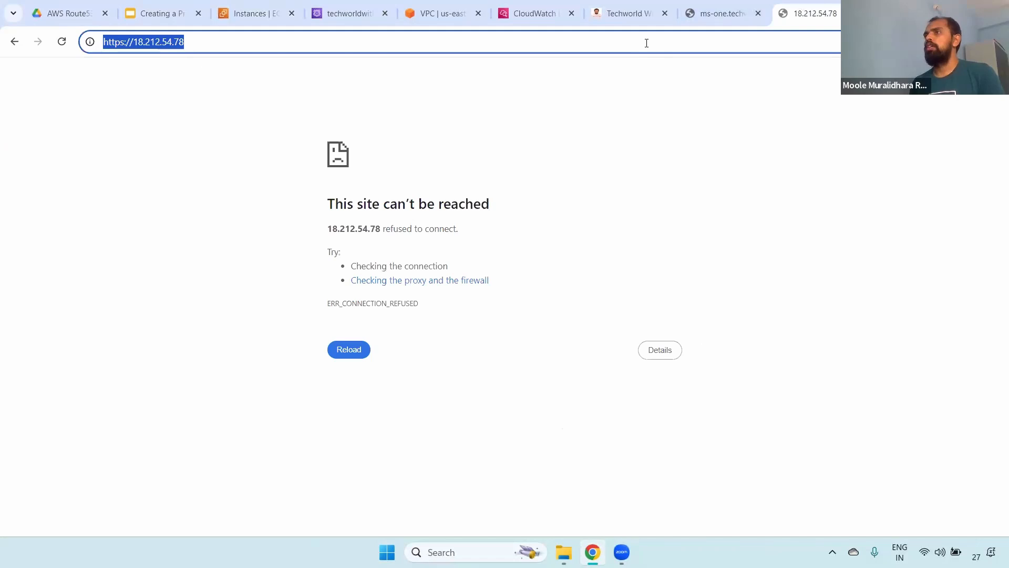
{"action": "key", "text": "ctrl+v"}
{"action": "key", "text": "Return"}
{"action": "left_click_drag", "start_coordinate": [6, 73], "coordinate": [383, 83]}
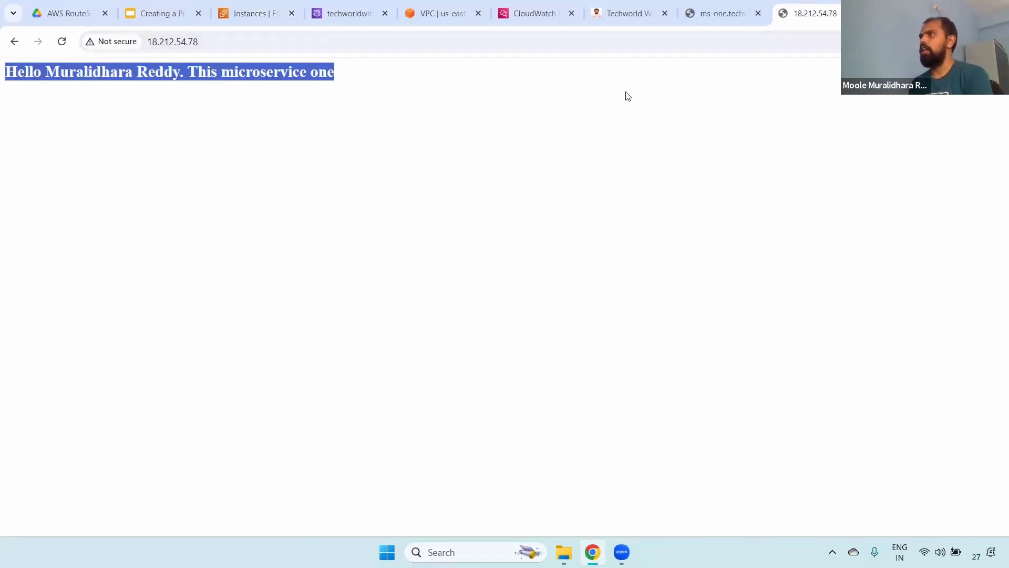
{"action": "left_click", "coordinate": [780, 40]}
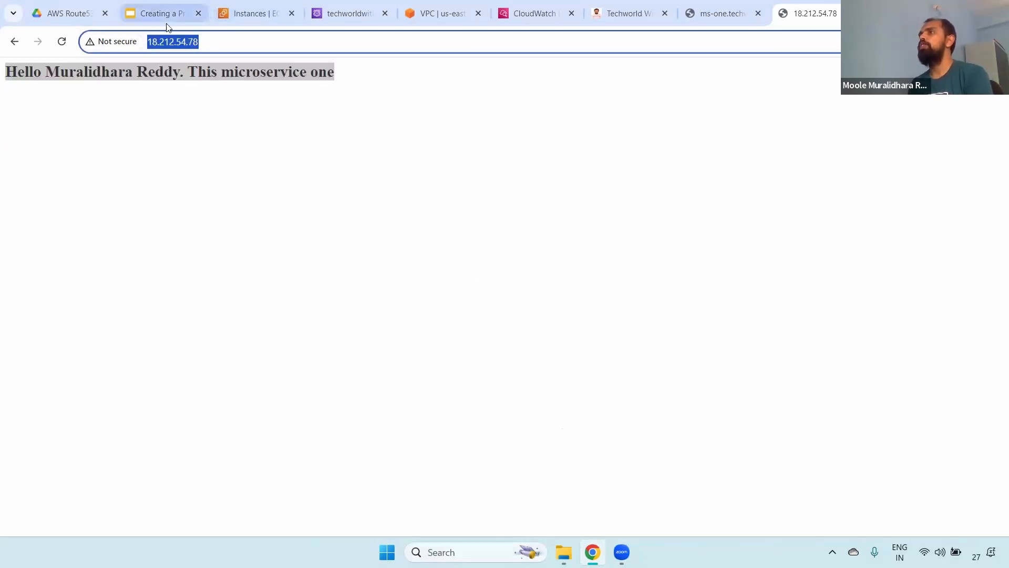
Check the hosted zone's associated VPC and start a new A record with the record name ms-one
{"action": "left_click", "coordinate": [361, 4]}
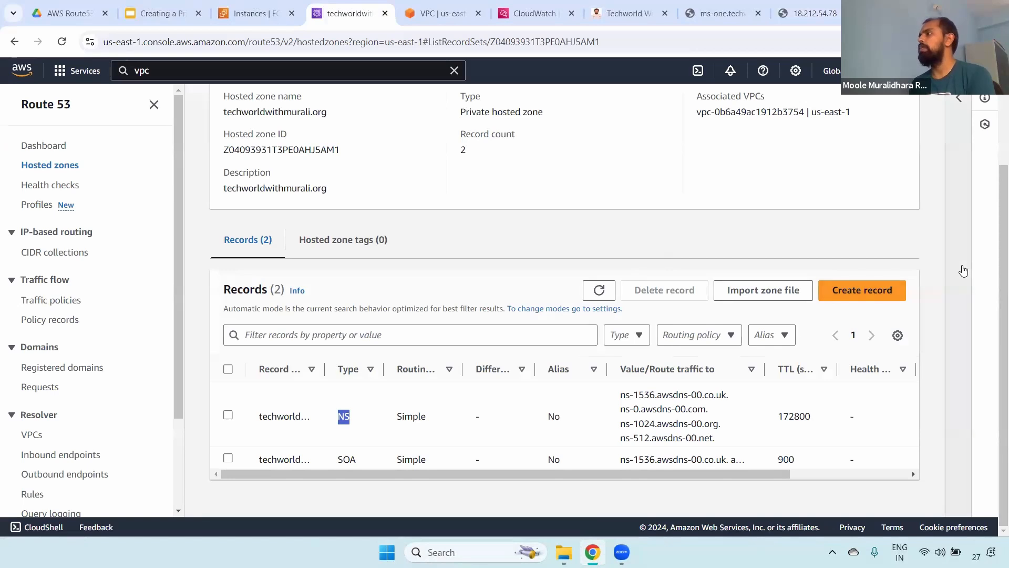
{"action": "left_click_drag", "start_coordinate": [697, 112], "coordinate": [851, 112]}
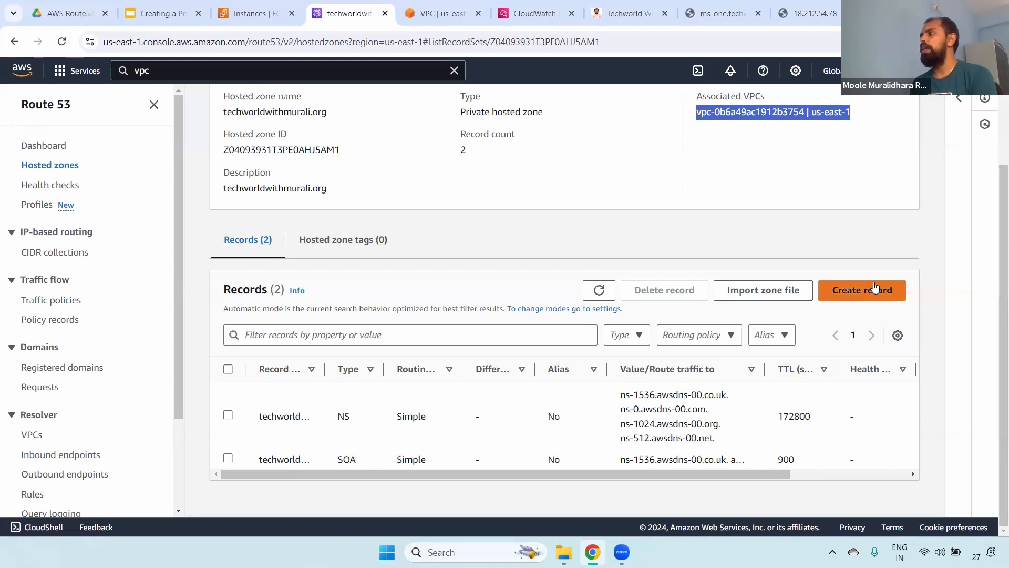
{"action": "left_click", "coordinate": [862, 290]}
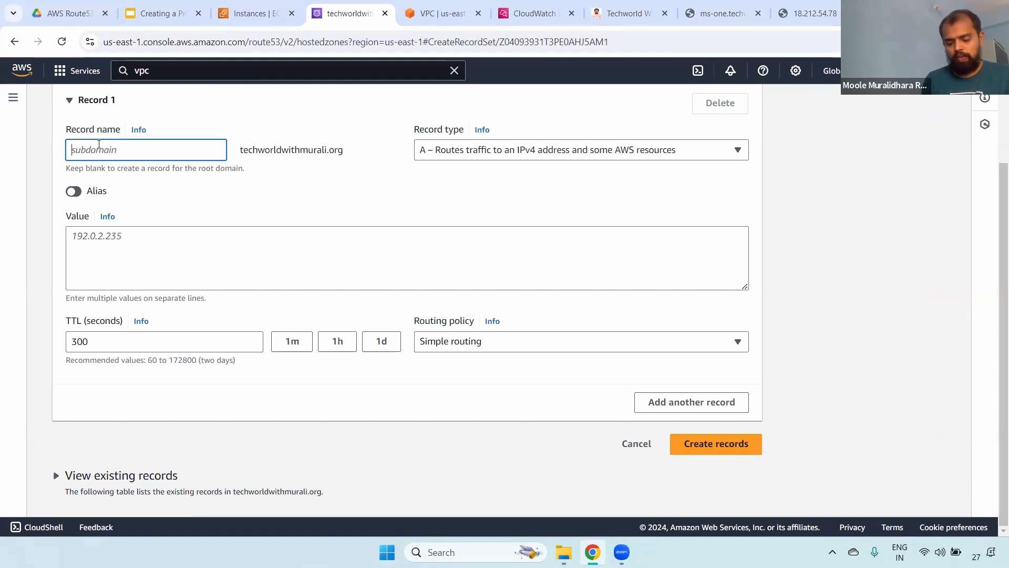
{"action": "type", "text": "ms-one"}
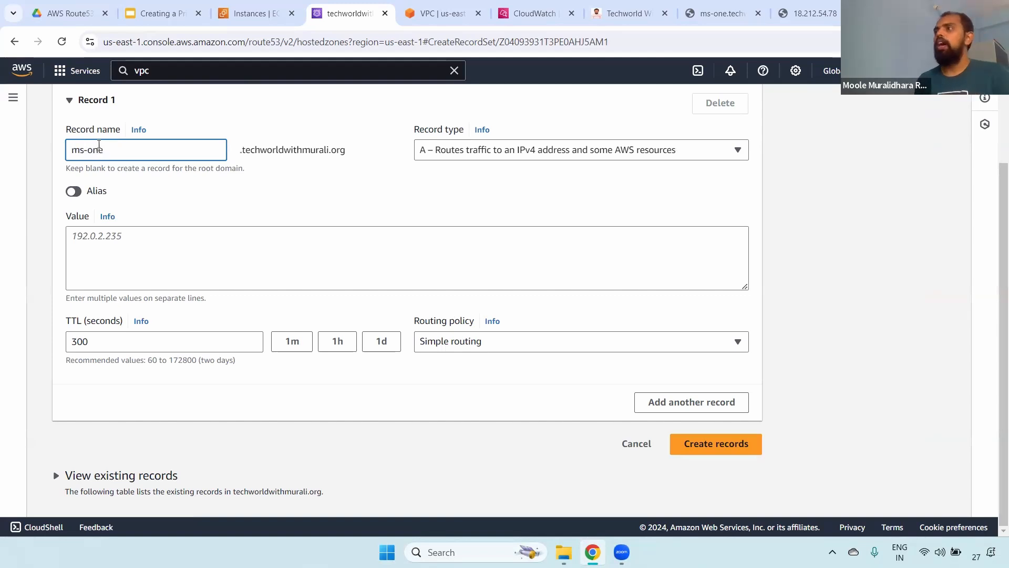
{"action": "left_click_drag", "start_coordinate": [240, 151], "coordinate": [355, 154]}
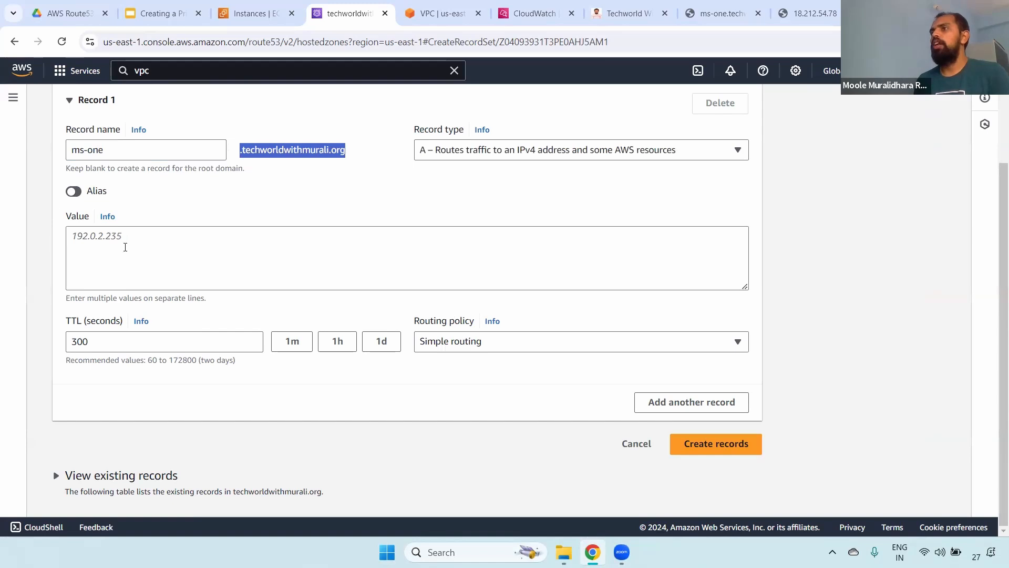
Set the record's value to the Linux Server's public IP 18.212.54.78 with a TTL of 60 seconds and create it
{"action": "left_click", "coordinate": [125, 244]}
{"action": "left_click", "coordinate": [265, 6]}
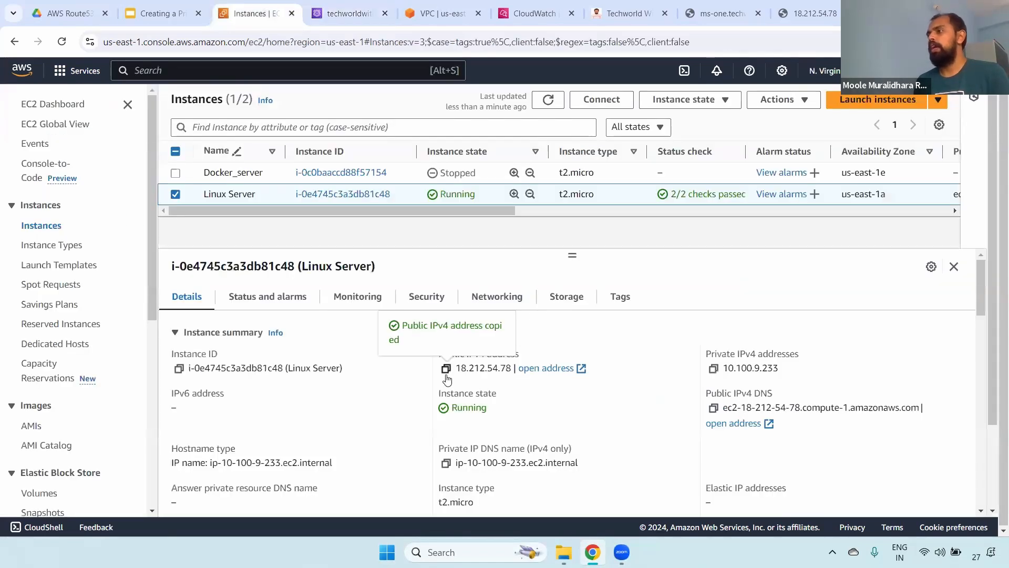
{"action": "left_click", "coordinate": [809, 13]}
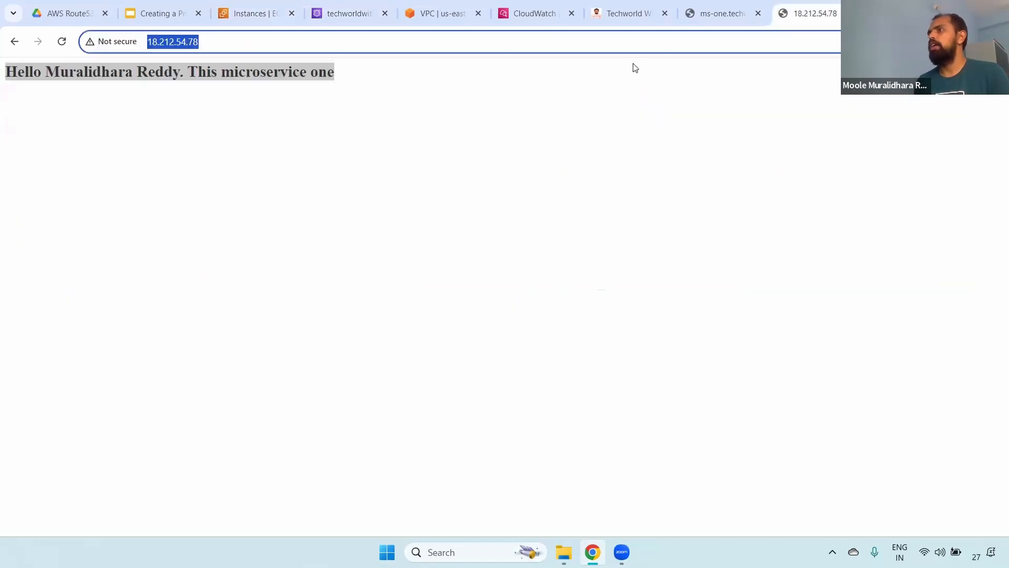
{"action": "left_click", "coordinate": [364, 7]}
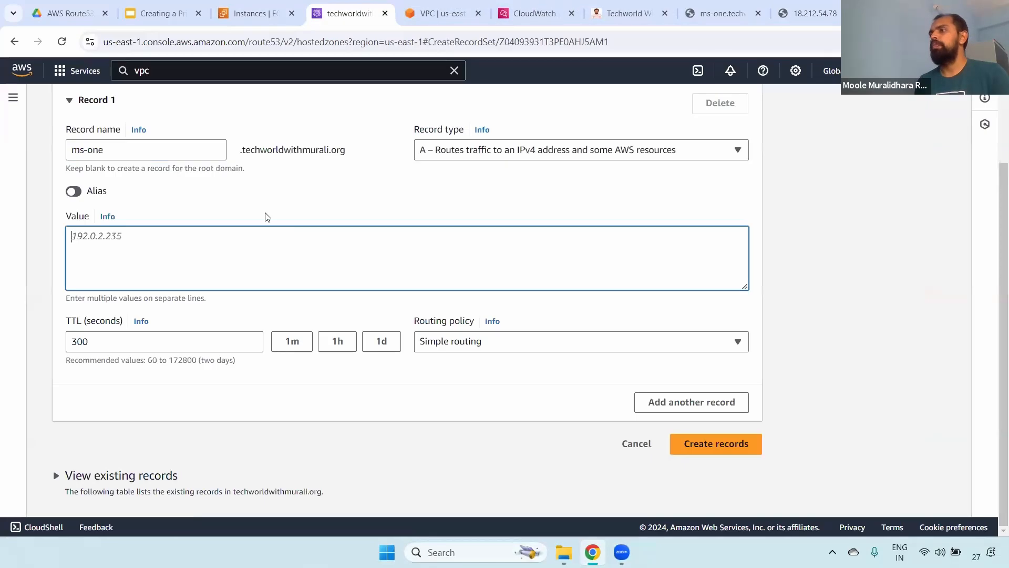
{"action": "key", "text": "ctrl+v"}
{"action": "left_click", "coordinate": [289, 340]}
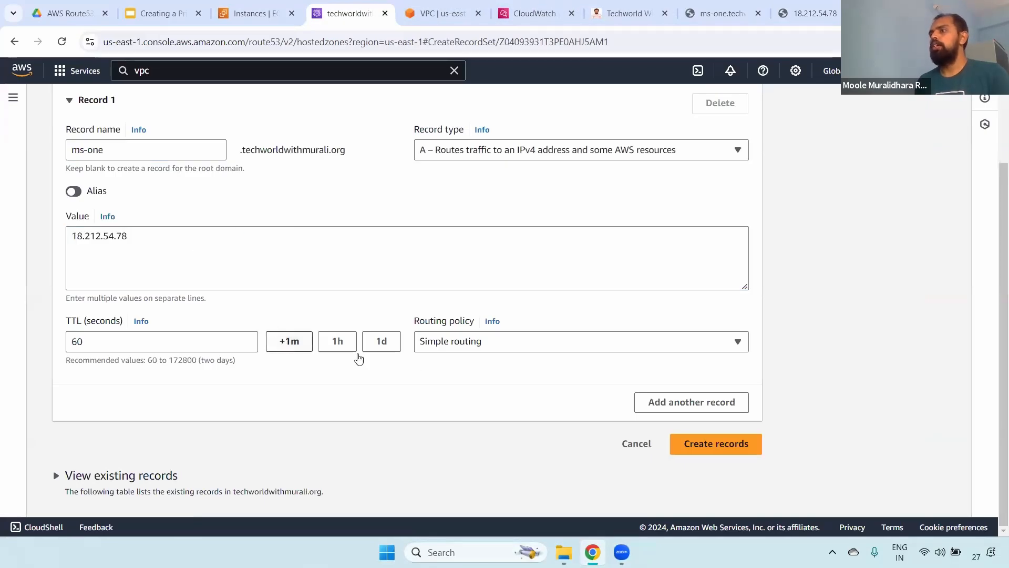
{"action": "left_click", "coordinate": [719, 444]}
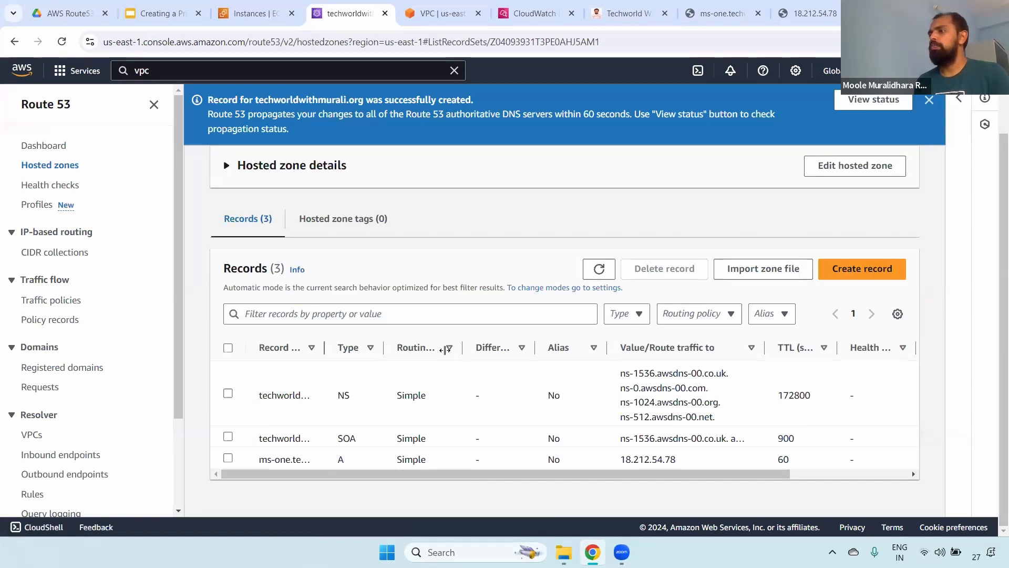
Widen the record name column, copy ms-one.techworldwithmurali.org and check the IP address its A record routes to
{"action": "left_click_drag", "start_coordinate": [325, 346], "coordinate": [462, 351]}
{"action": "left_click_drag", "start_coordinate": [259, 459], "coordinate": [399, 461]}
{"action": "key", "text": "ctrl+c"}
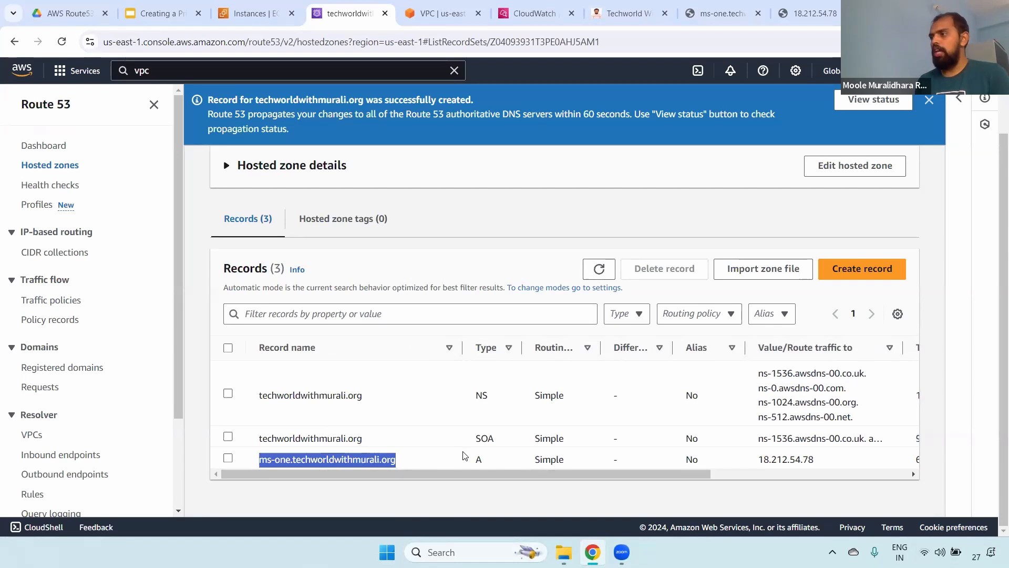
{"action": "left_click_drag", "start_coordinate": [763, 459], "coordinate": [833, 464]}
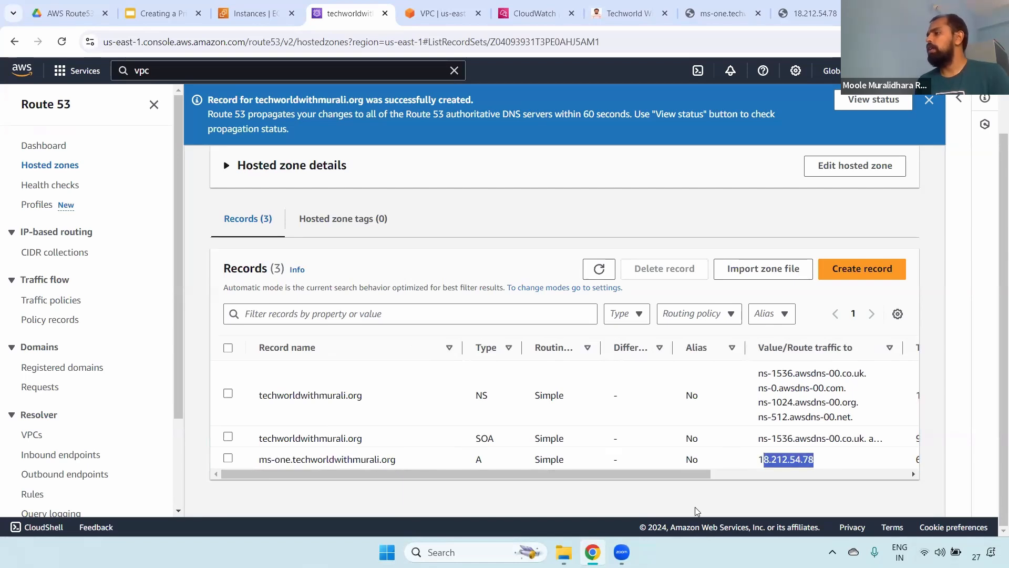
Open nslookup in Windows, look up ms-one.techworldwithmurali.org from the local machine and examine the response
{"action": "key", "text": "super"}
{"action": "type", "text": "nslookup"}
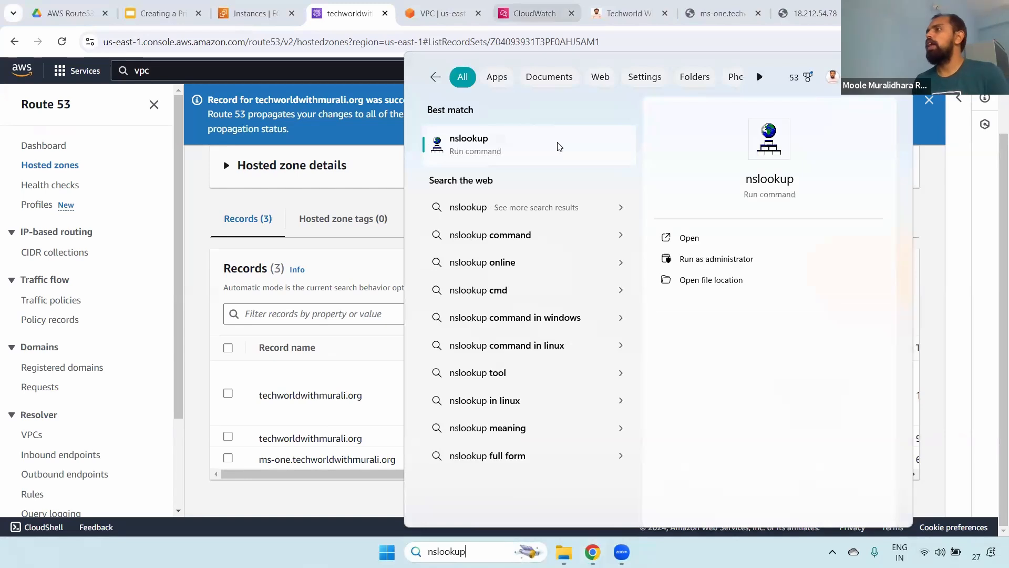
{"action": "left_click", "coordinate": [503, 149]}
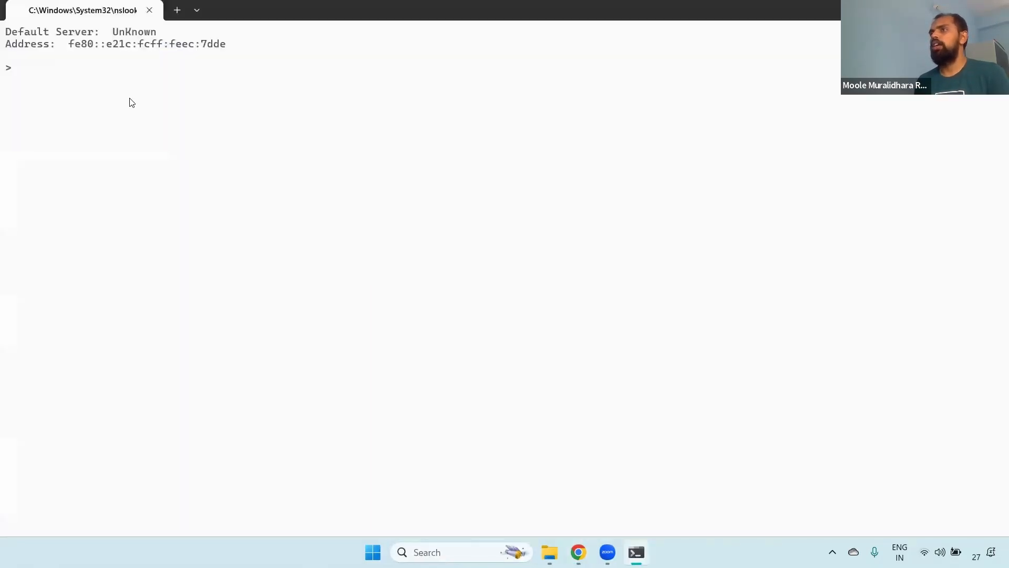
{"action": "key", "text": "ctrl+v"}
{"action": "key", "text": "Return"}
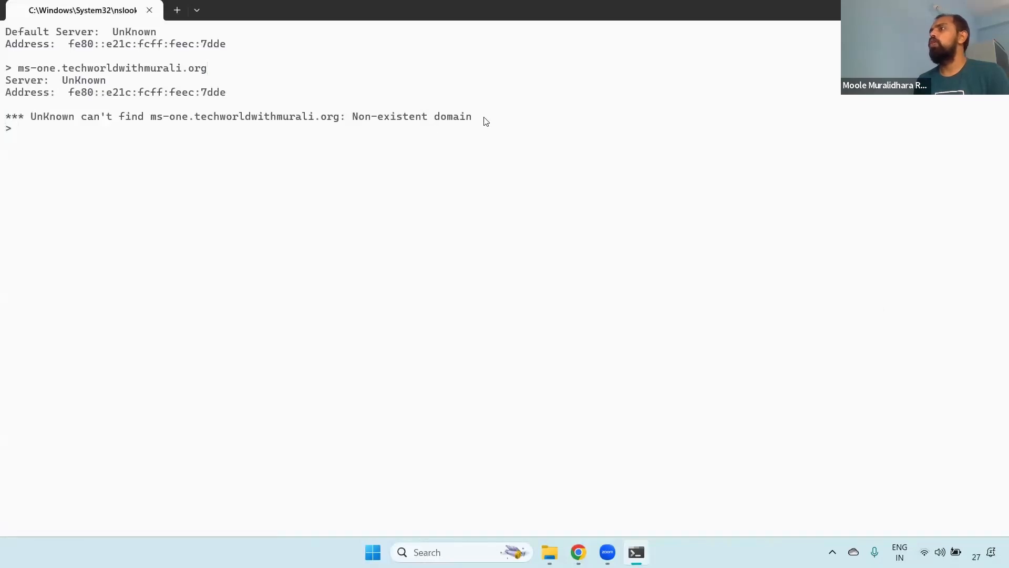
{"action": "left_click_drag", "start_coordinate": [353, 117], "coordinate": [484, 118]}
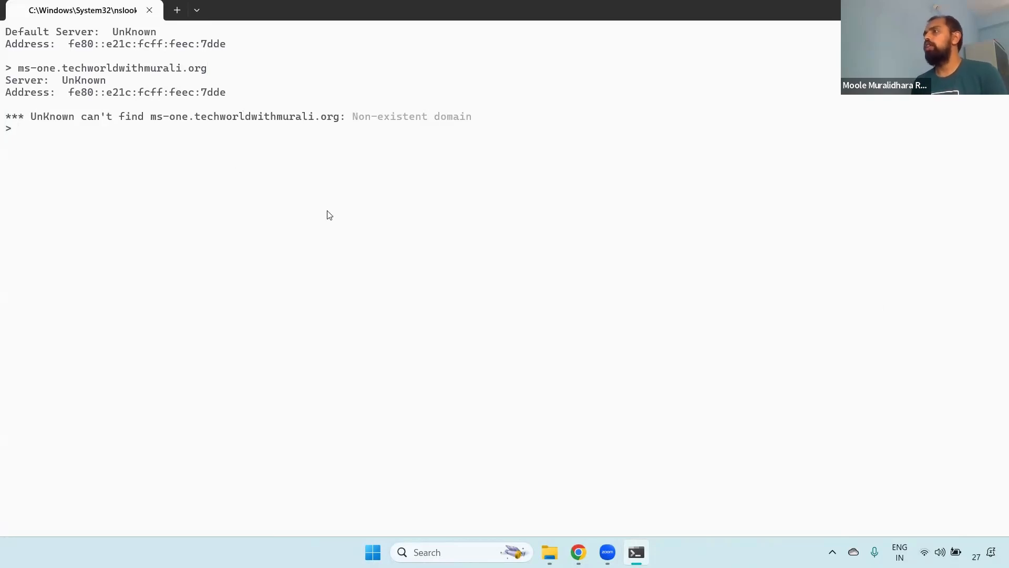
Return to Route 53 in the browser and review the zone's associated VPC and the ms-one record's name and value
{"action": "key", "text": "alt+Tab"}
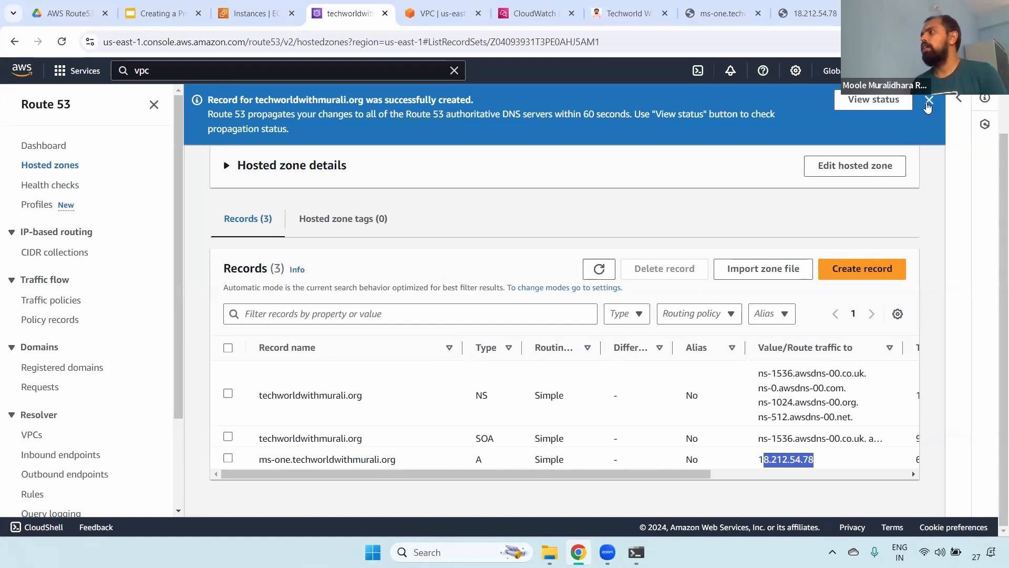
{"action": "left_click", "coordinate": [929, 100]}
{"action": "left_click", "coordinate": [226, 165]}
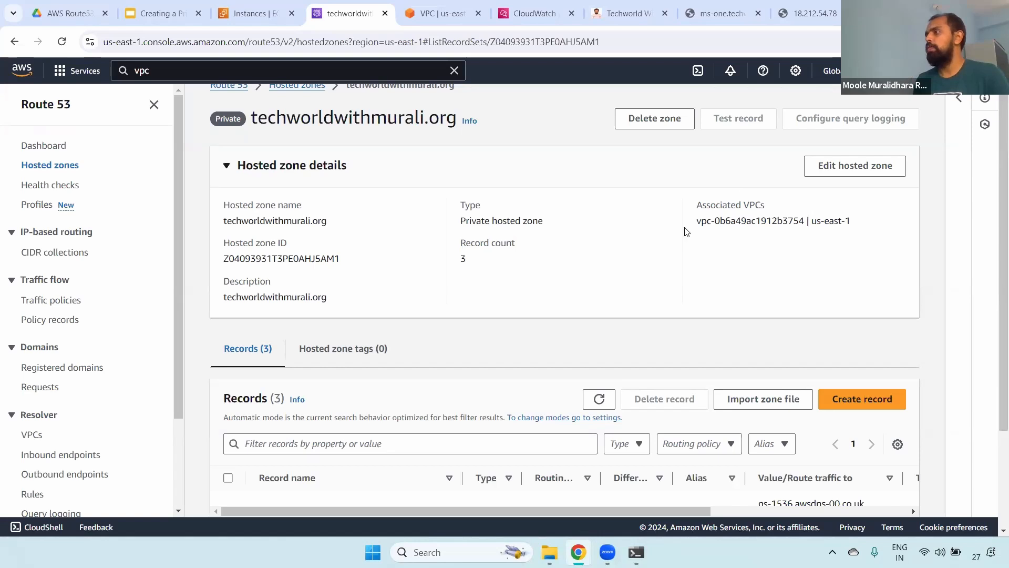
{"action": "left_click_drag", "start_coordinate": [686, 231], "coordinate": [806, 233]}
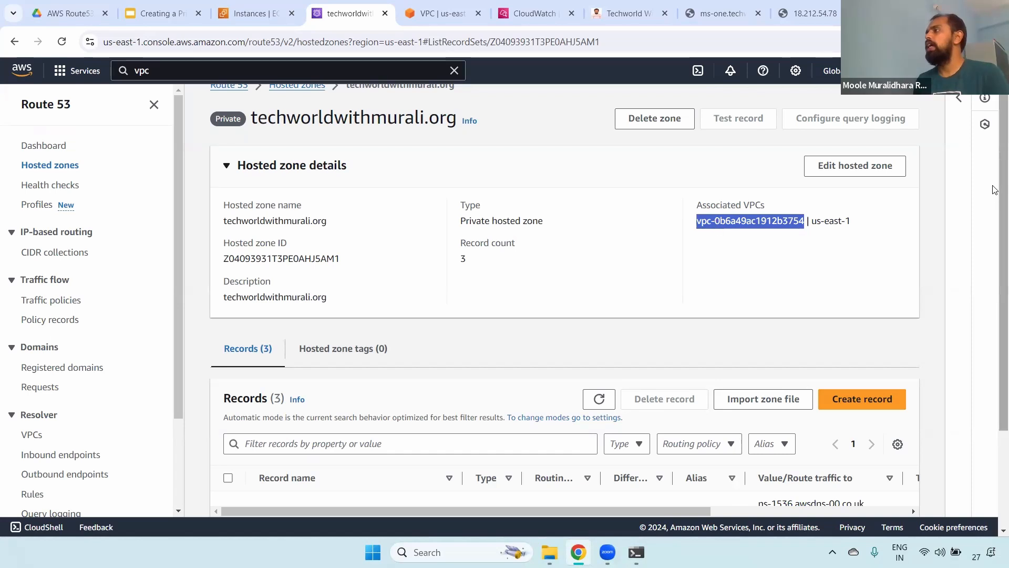
{"action": "scroll", "coordinate": [549, 255], "scroll_direction": "down", "scroll_amount": 3}
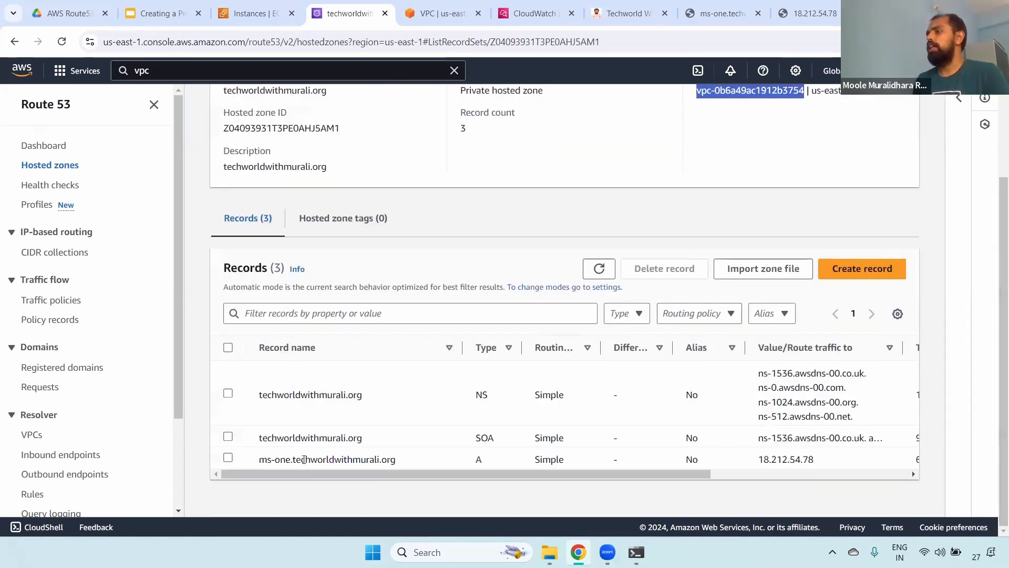
{"action": "left_click_drag", "start_coordinate": [253, 462], "coordinate": [396, 460]}
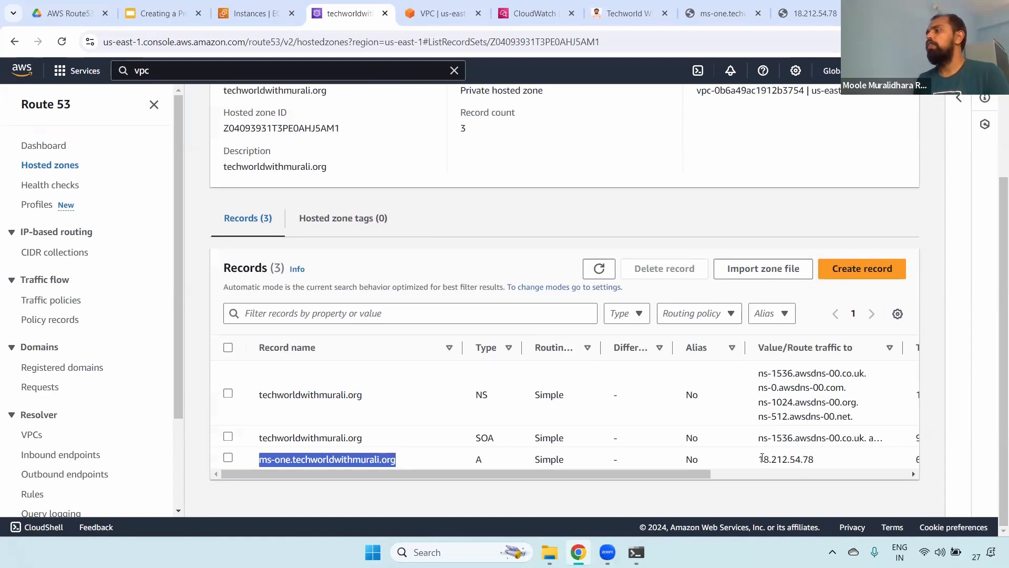
{"action": "left_click_drag", "start_coordinate": [758, 460], "coordinate": [827, 465]}
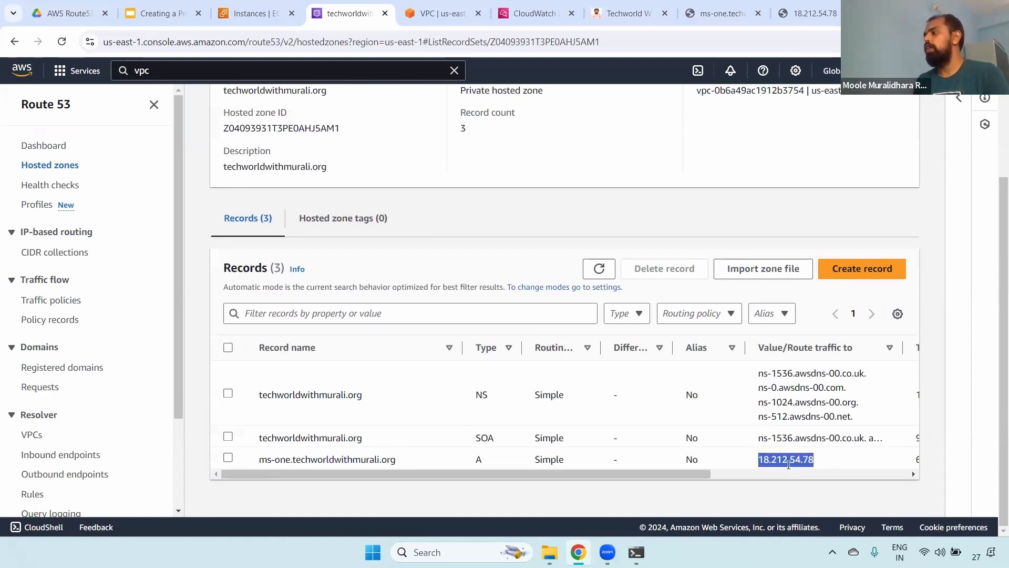
Compare the ms-one record's routed IP with the Linux Server's public IP in EC2 and check the instance's VPC and subnet
{"action": "left_click", "coordinate": [785, 461]}
{"action": "double_click", "coordinate": [784, 461]}
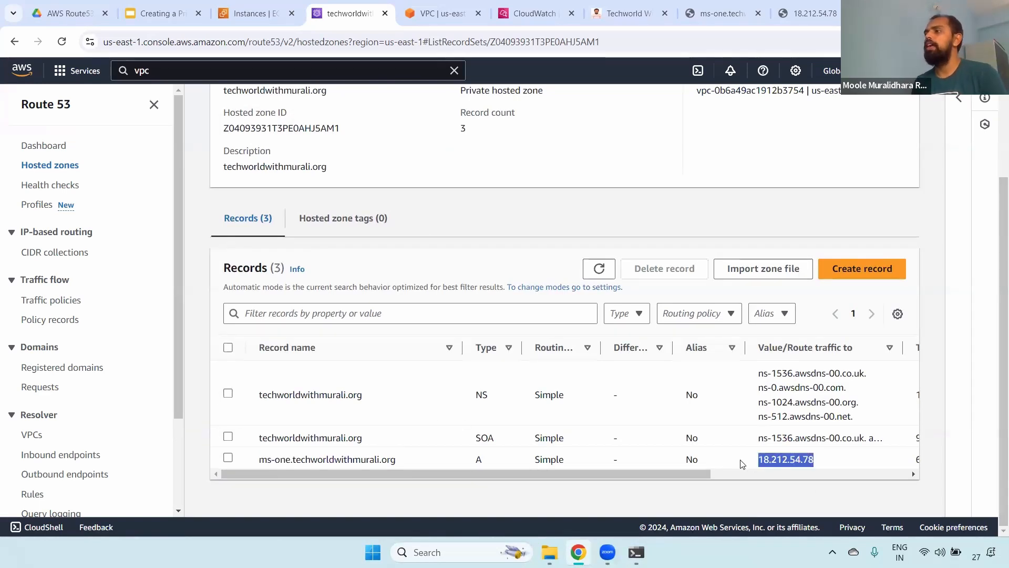
{"action": "scroll", "coordinate": [502, 257], "scroll_direction": "up", "scroll_amount": 3}
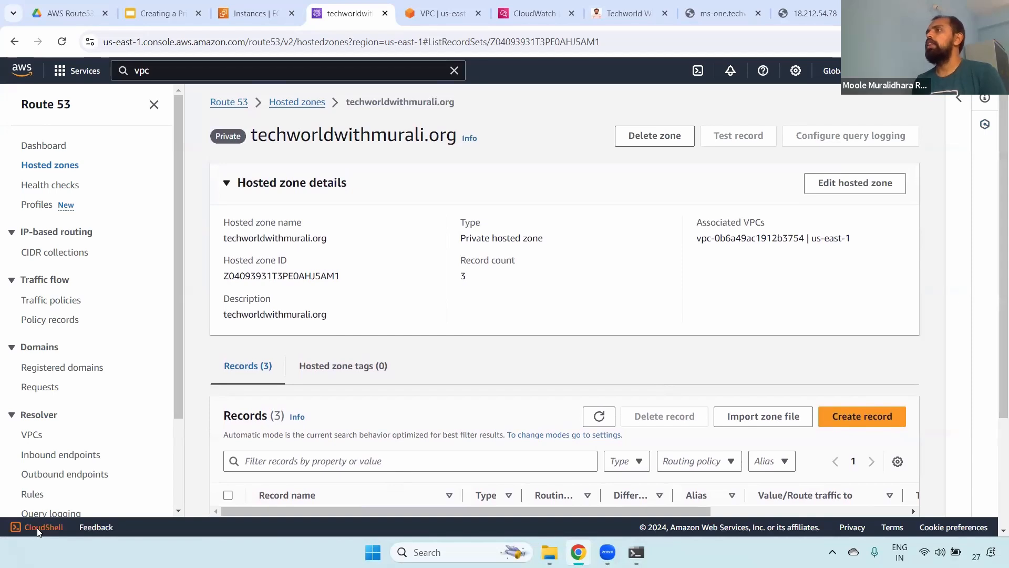
{"action": "left_click", "coordinate": [256, 14]}
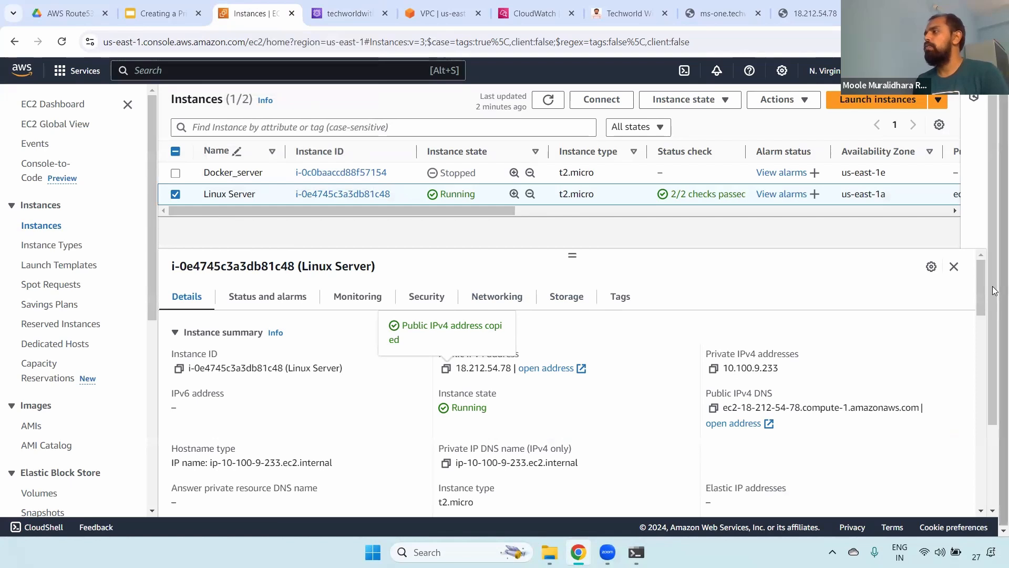
{"action": "left_click_drag", "start_coordinate": [980, 274], "coordinate": [989, 329]}
{"action": "scroll", "coordinate": [989, 332], "scroll_direction": "up", "scroll_amount": 1}
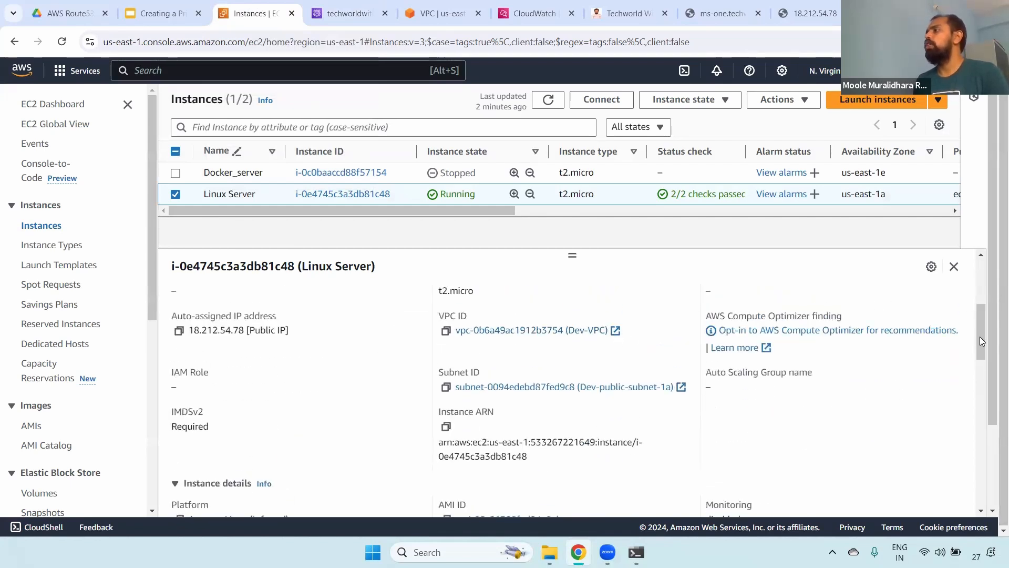
{"action": "left_click_drag", "start_coordinate": [979, 336], "coordinate": [975, 270]}
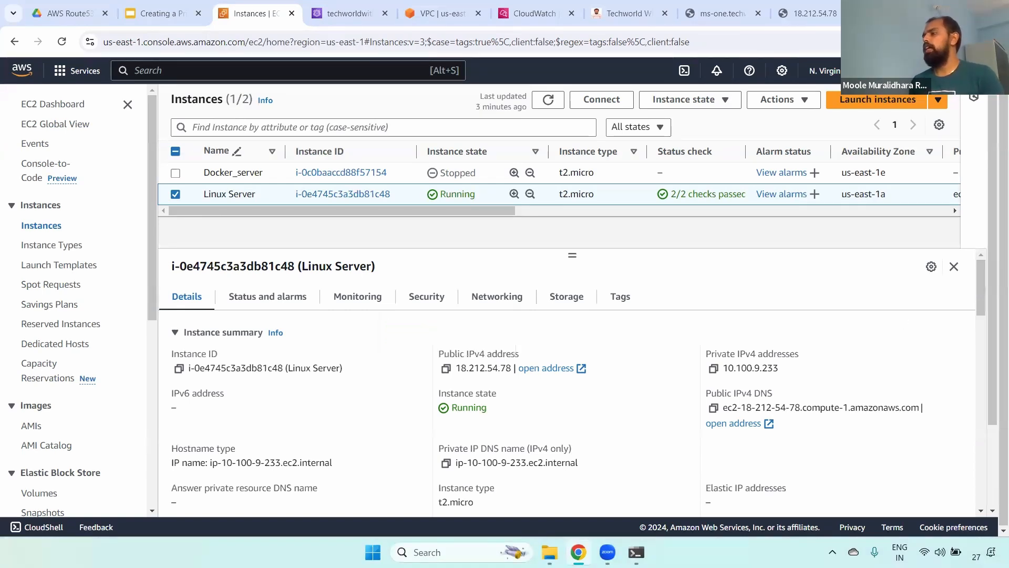
Switch to the local Windows nslookup session, look up ms-one.techworldwithmurali.org again and examine the response
{"action": "left_click", "coordinate": [636, 552]}
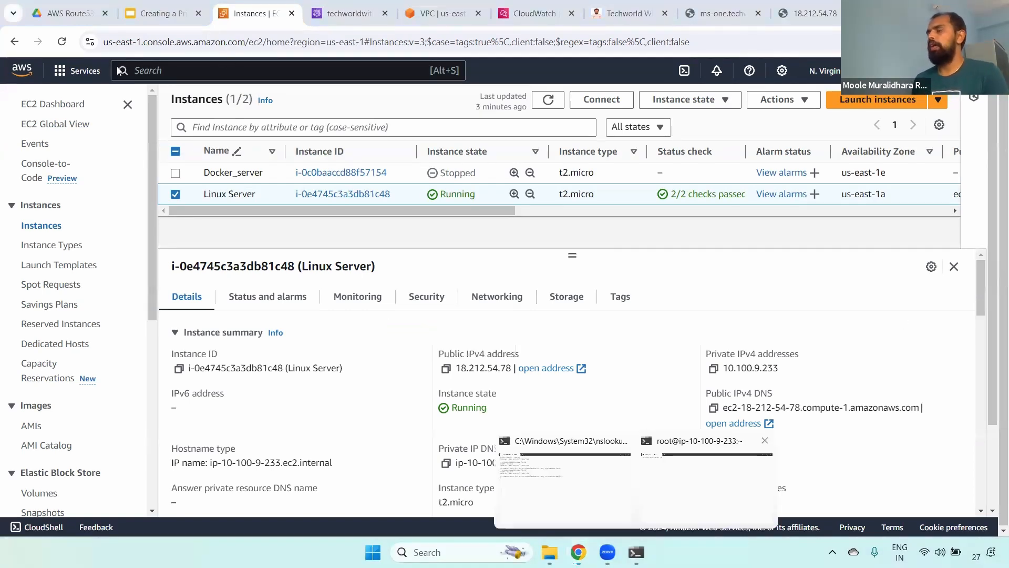
{"action": "left_click", "coordinate": [706, 484]}
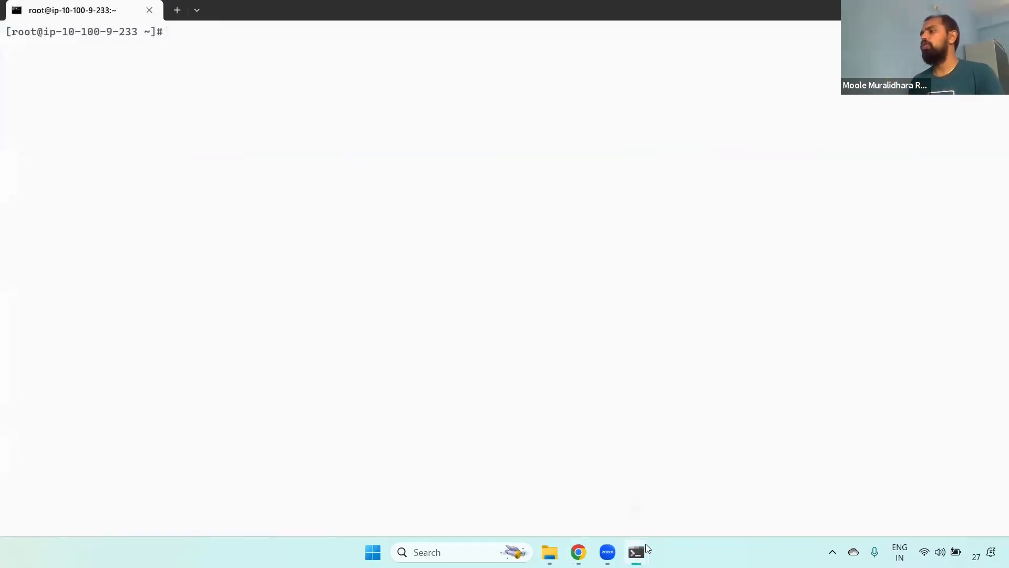
{"action": "mouse_move", "coordinate": [647, 549]}
{"action": "left_click", "coordinate": [560, 470]}
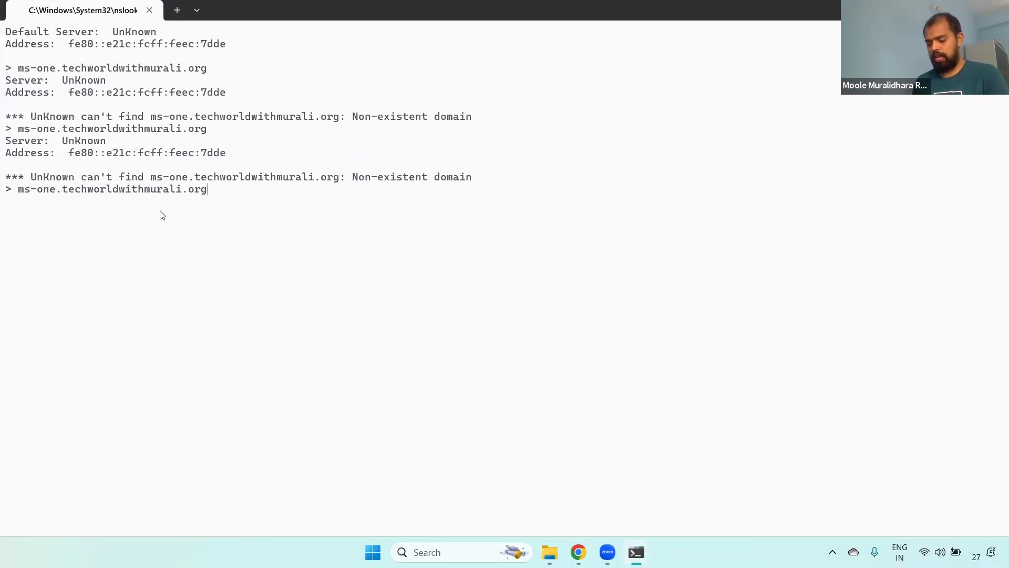
{"action": "key", "text": "Return"}
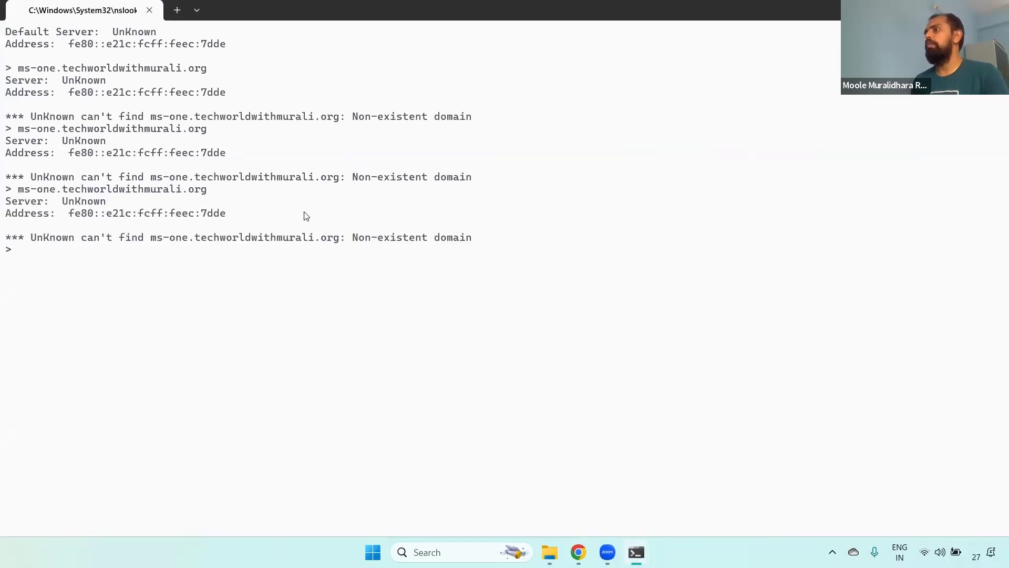
{"action": "left_click_drag", "start_coordinate": [498, 243], "coordinate": [1, 182]}
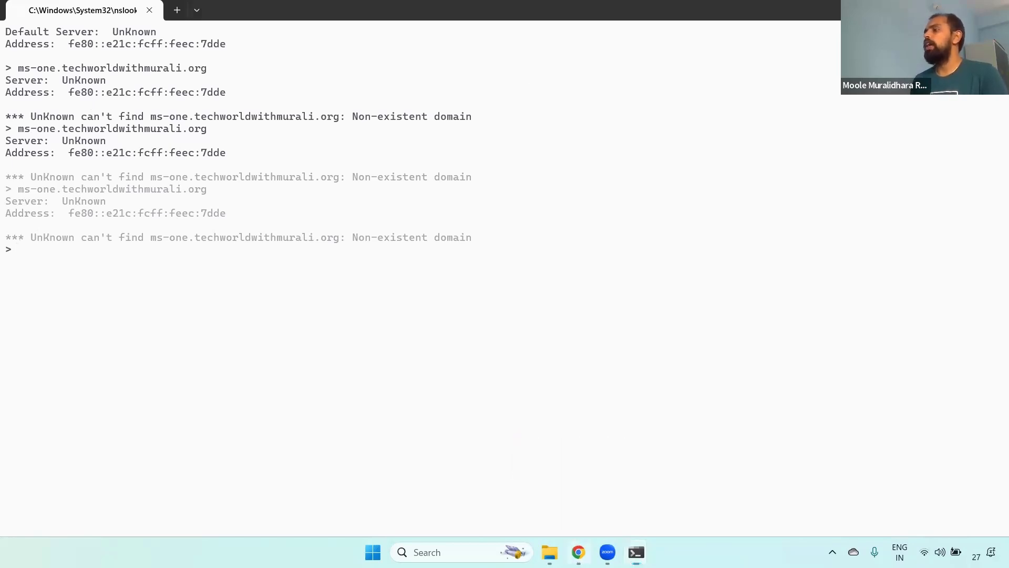
Return to the browser, check the techworldwithmurali.org zone's type in Route 53 and review the Linux Server's VPC in EC2
{"action": "left_click", "coordinate": [578, 552]}
{"action": "left_click", "coordinate": [346, 7]}
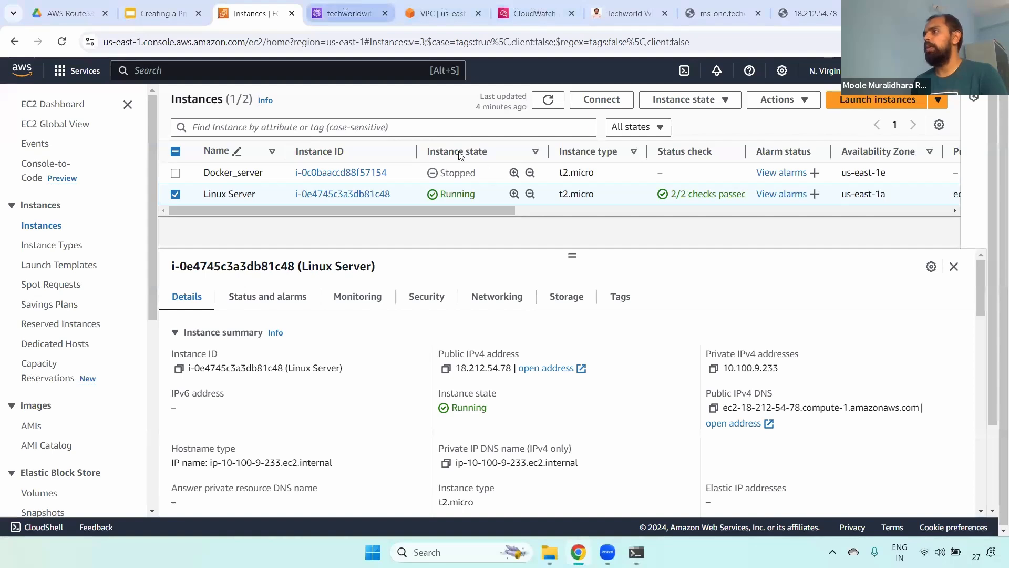
{"action": "double_click", "coordinate": [263, 136]}
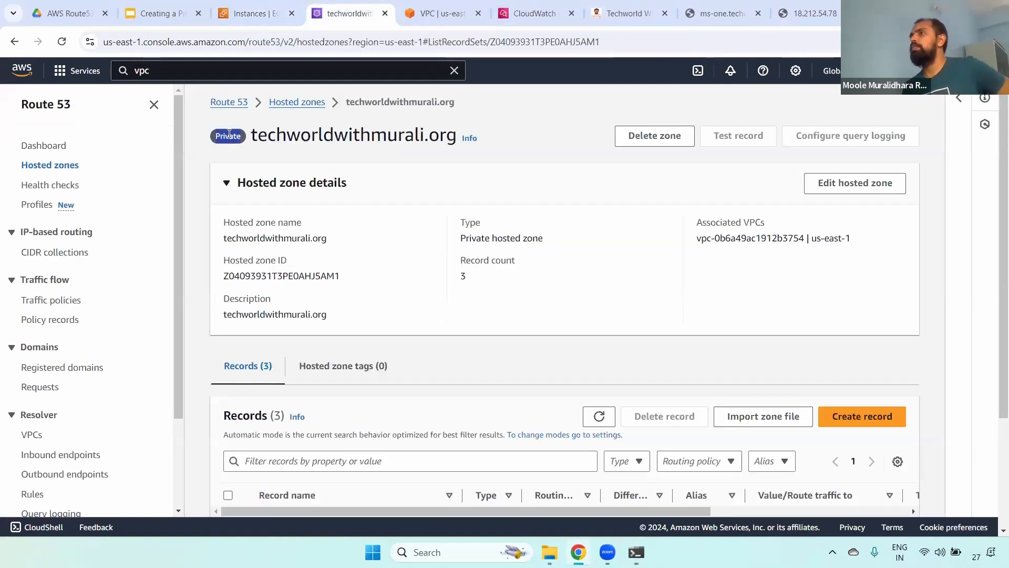
{"action": "triple_click", "coordinate": [229, 134]}
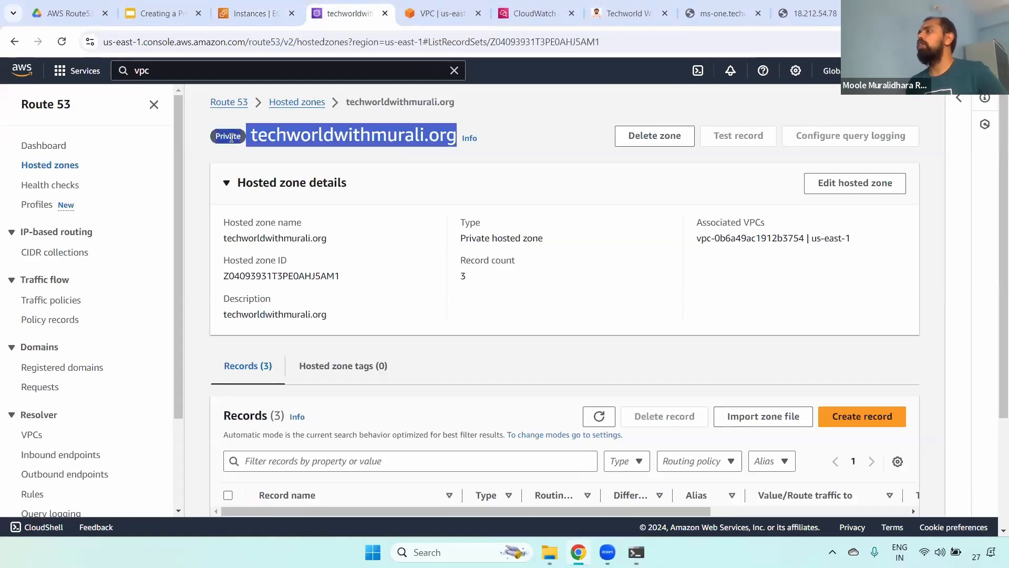
{"action": "left_click", "coordinate": [247, 13]}
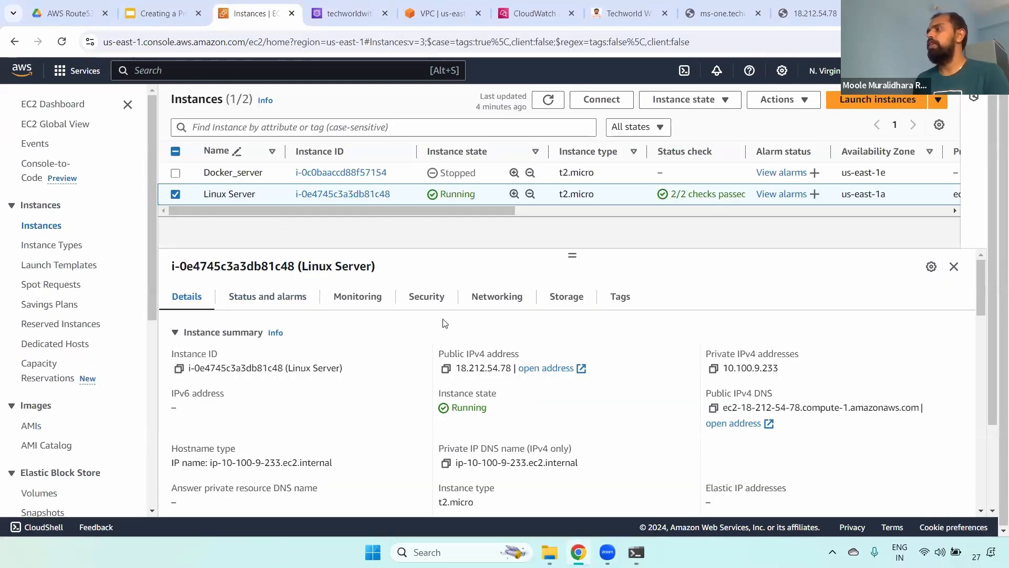
{"action": "left_click_drag", "start_coordinate": [979, 289], "coordinate": [980, 336]}
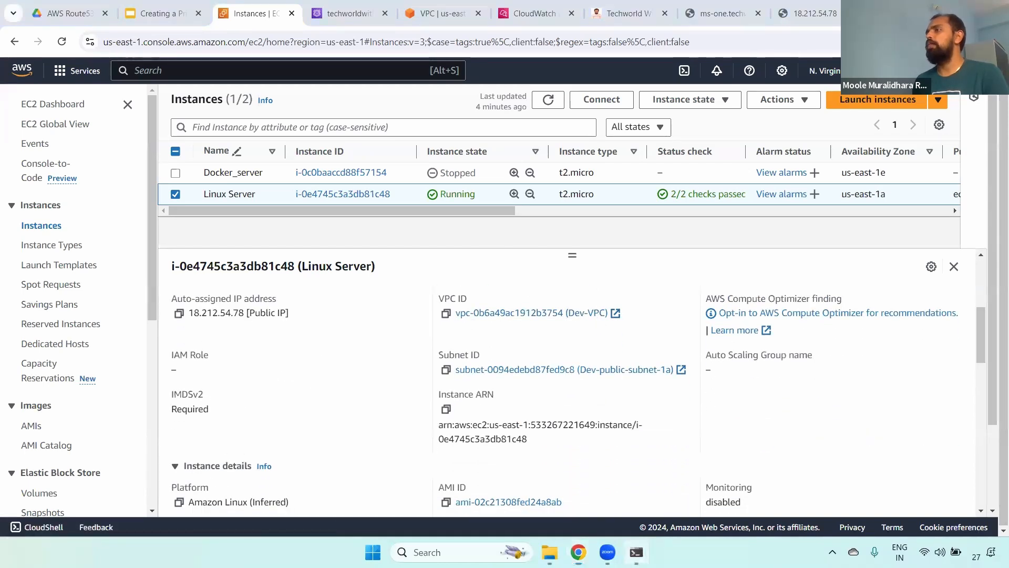
Run nslookup ms-one.techworldwithmurali.org in the Linux Server's terminal, taking the name from the Route 53 record, and examine the answer
{"action": "key", "text": "alt+Tab"}
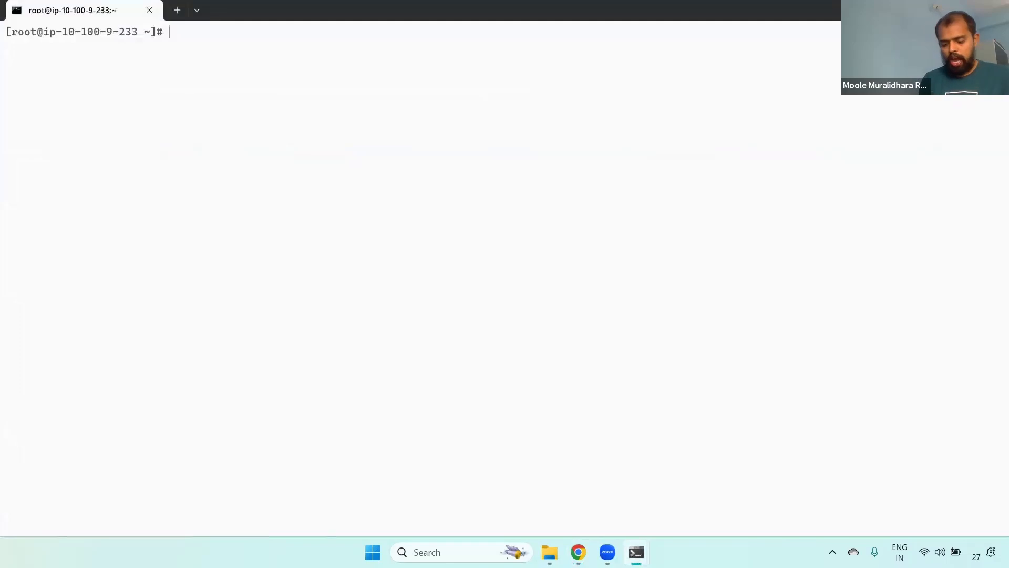
{"action": "type", "text": "nslookup"}
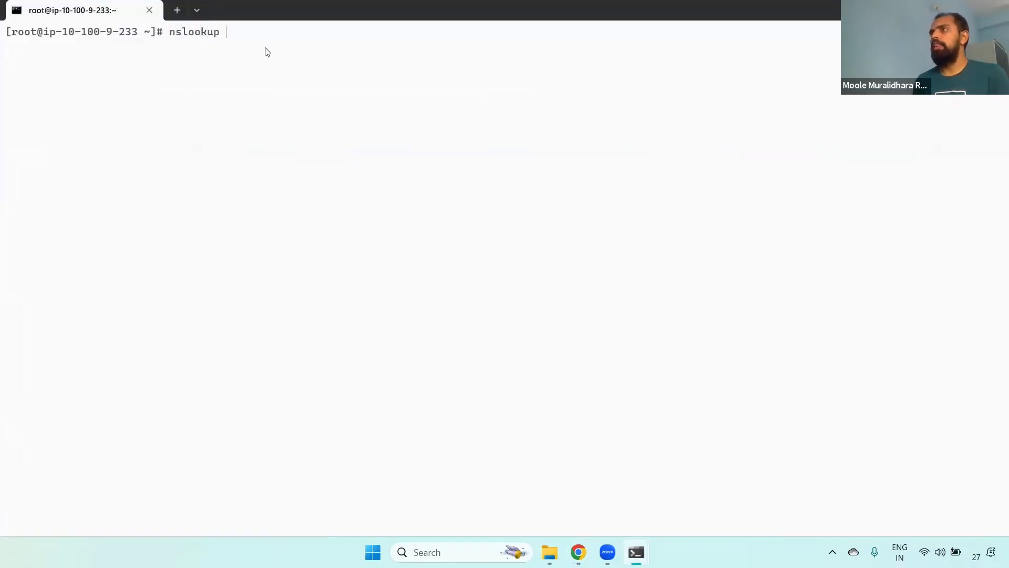
{"action": "left_click", "coordinate": [579, 552]}
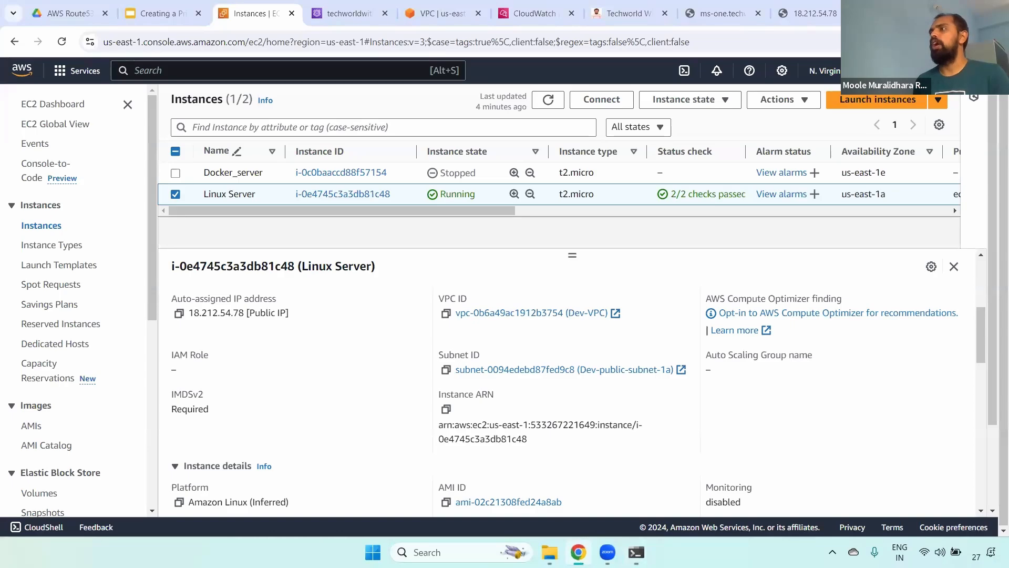
{"action": "left_click", "coordinate": [357, 6]}
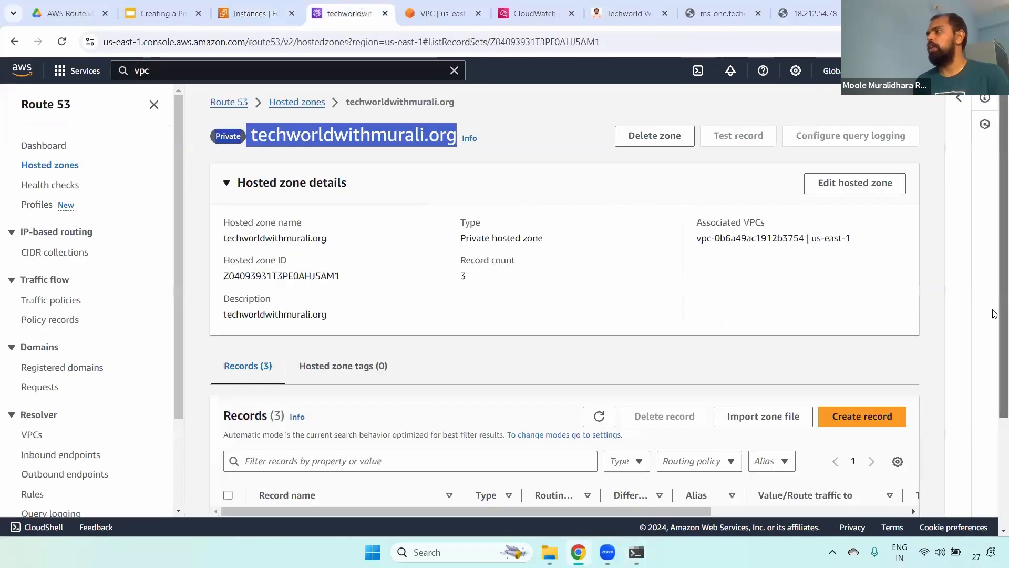
{"action": "scroll", "coordinate": [912, 508], "scroll_direction": "down", "scroll_amount": 3}
{"action": "left_click_drag", "start_coordinate": [259, 460], "coordinate": [413, 459]}
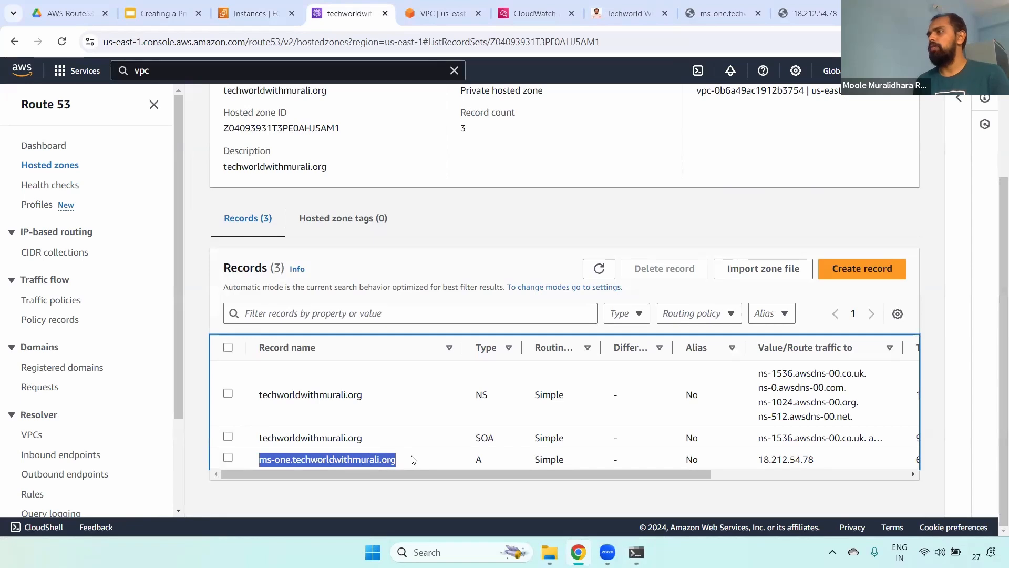
{"action": "key", "text": "alt+Tab"}
{"action": "key", "text": "Return"}
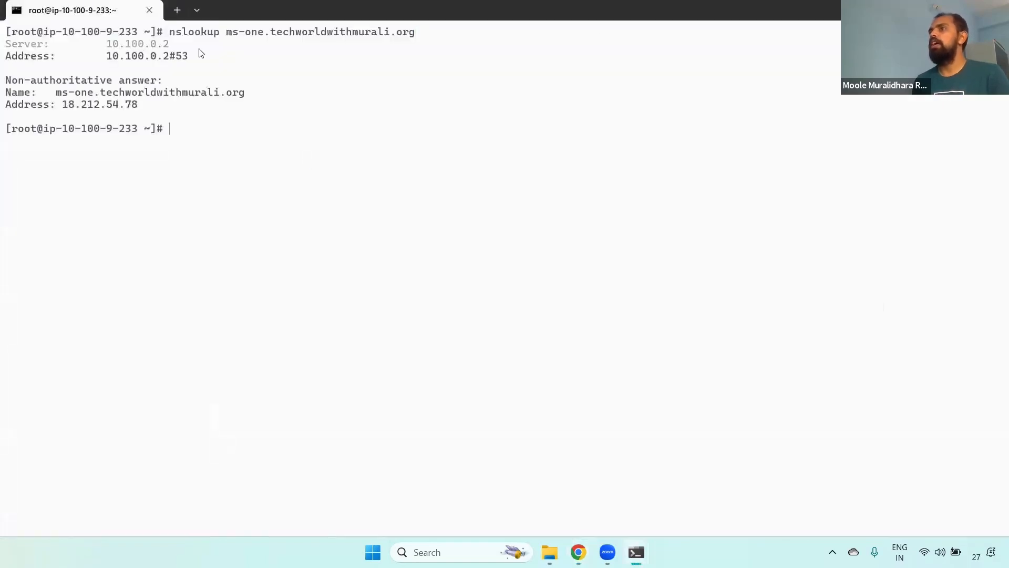
{"action": "left_click_drag", "start_coordinate": [170, 32], "coordinate": [289, 34]}
{"action": "left_click", "coordinate": [354, 33]}
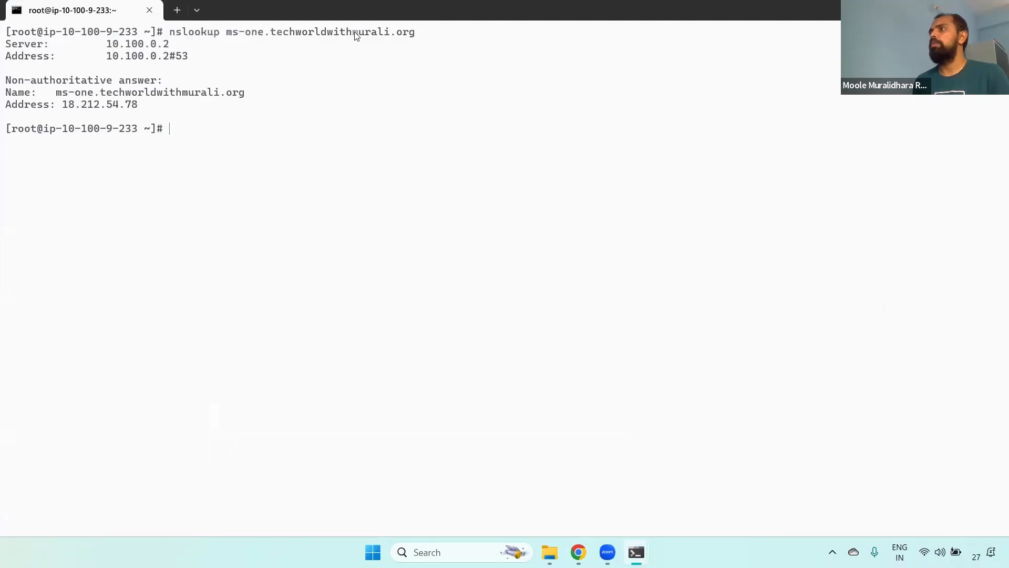
{"action": "left_click_drag", "start_coordinate": [14, 98], "coordinate": [180, 110]}
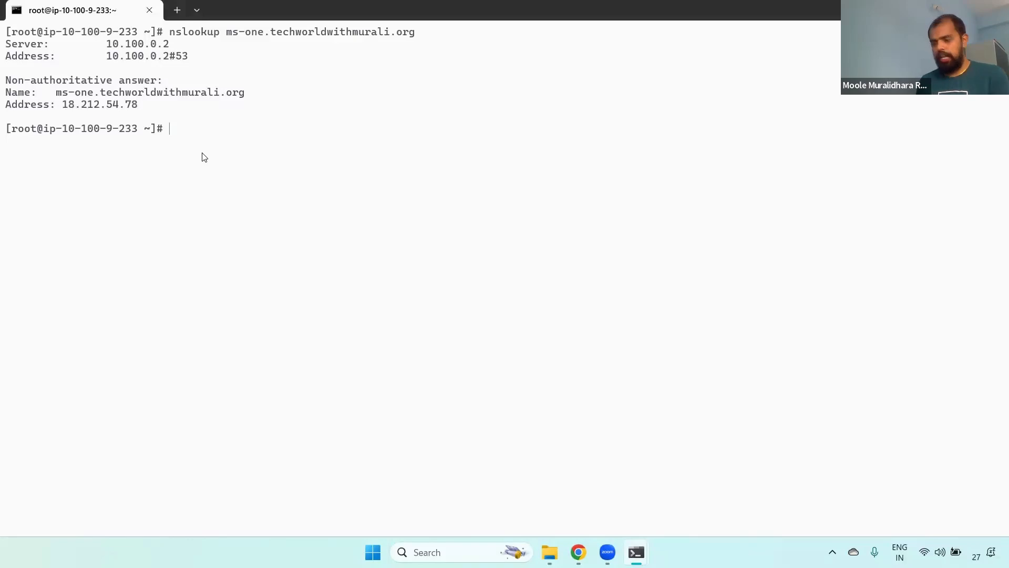
{"action": "type", "text": "curl"}
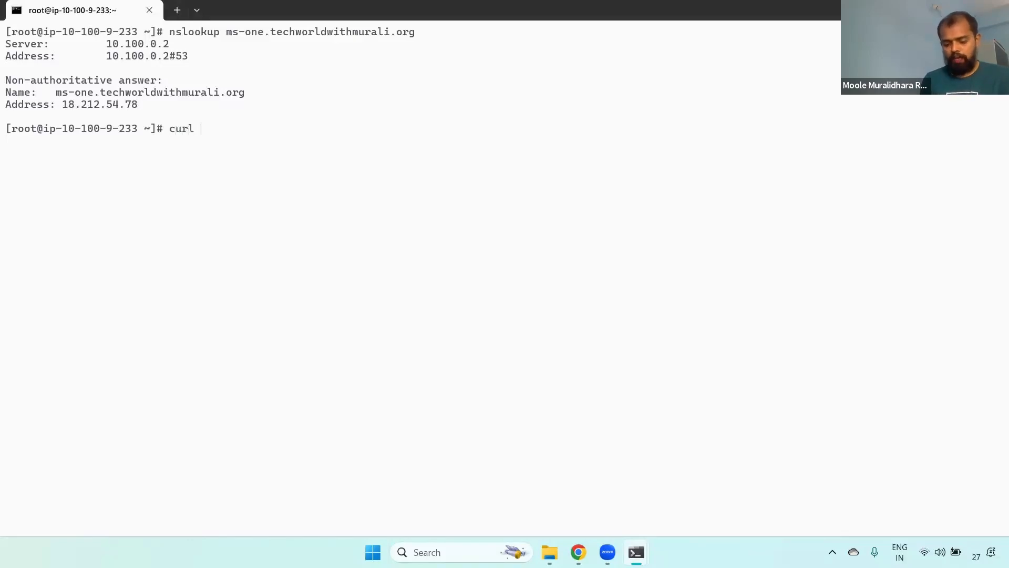
{"action": "type", "text": " -kv "}
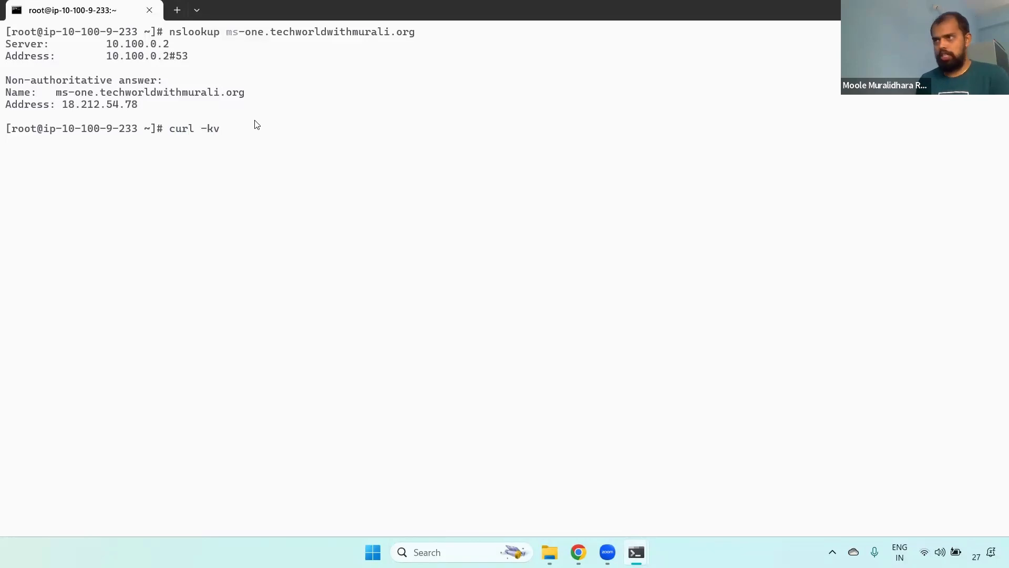
{"action": "type", "text": "http"}
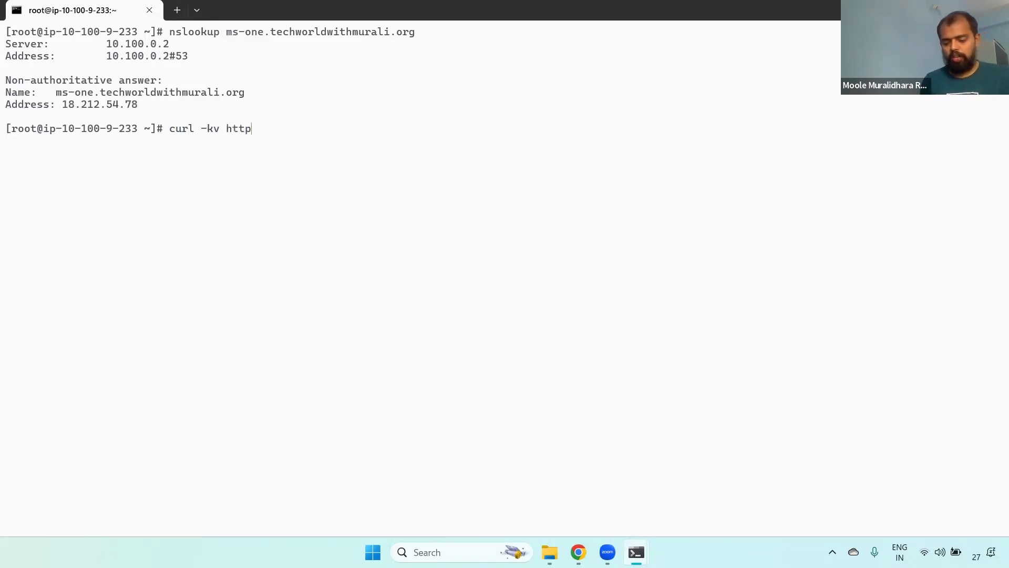
{"action": "type", "text": "://"}
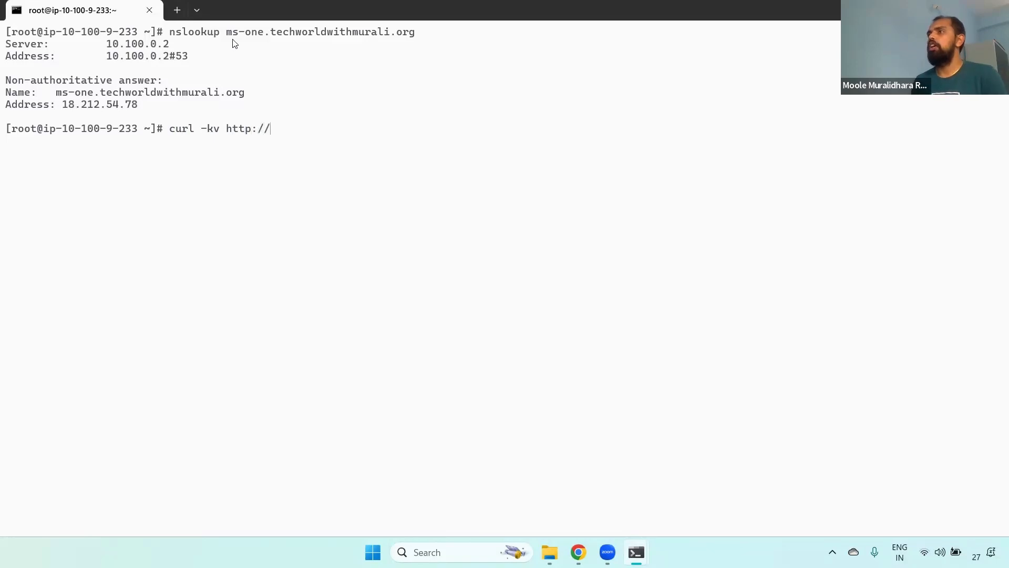
{"action": "left_click_drag", "start_coordinate": [227, 32], "coordinate": [418, 36]}
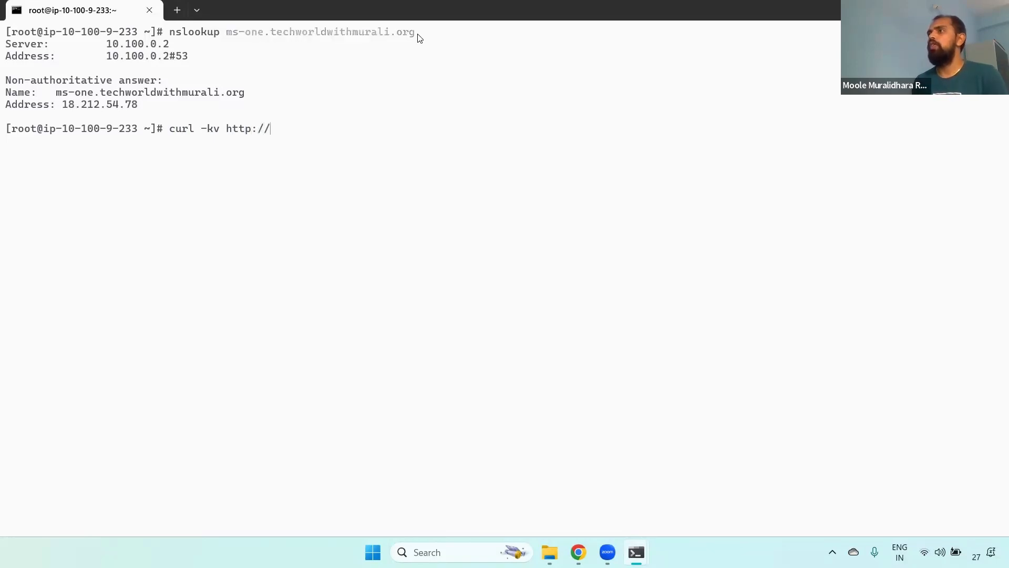
{"action": "key", "text": "ctrl+c"}
{"action": "key", "text": "ctrl+v"}
{"action": "key", "text": "Return"}
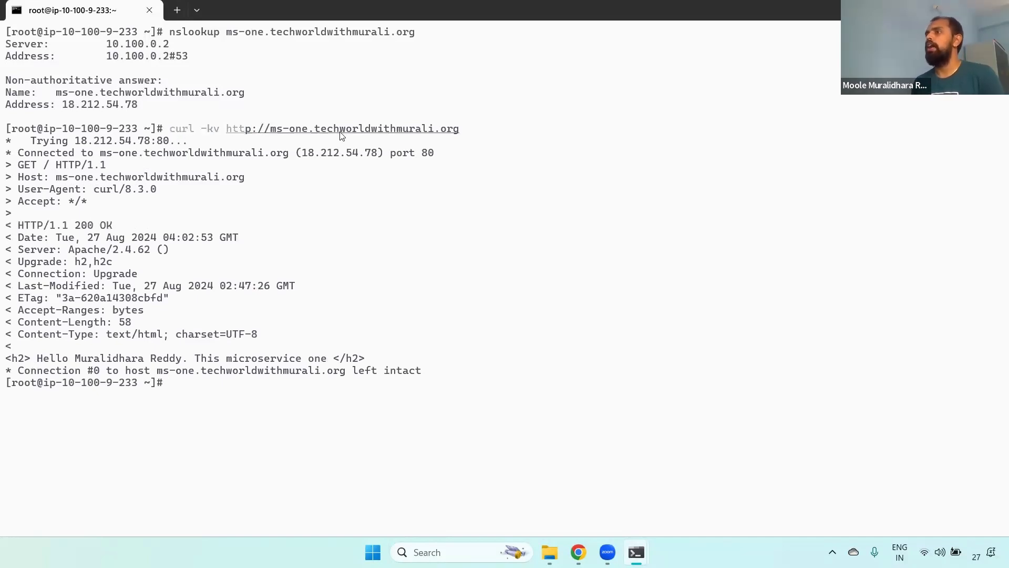
{"action": "left_click_drag", "start_coordinate": [342, 136], "coordinate": [461, 135]}
{"action": "key", "text": "ctrl+c"}
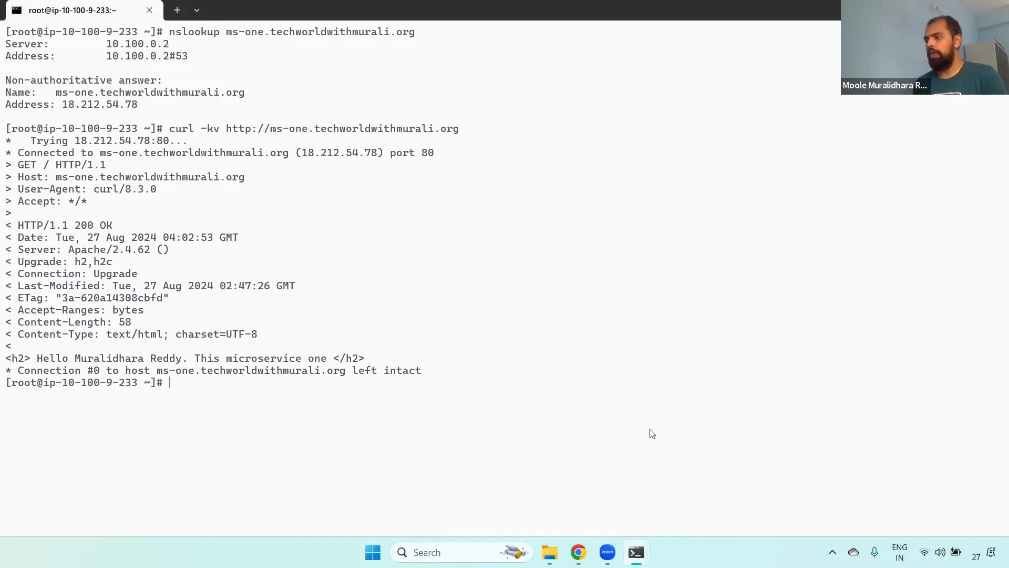
{"action": "left_click", "coordinate": [462, 552]}
{"action": "type", "text": "n"}
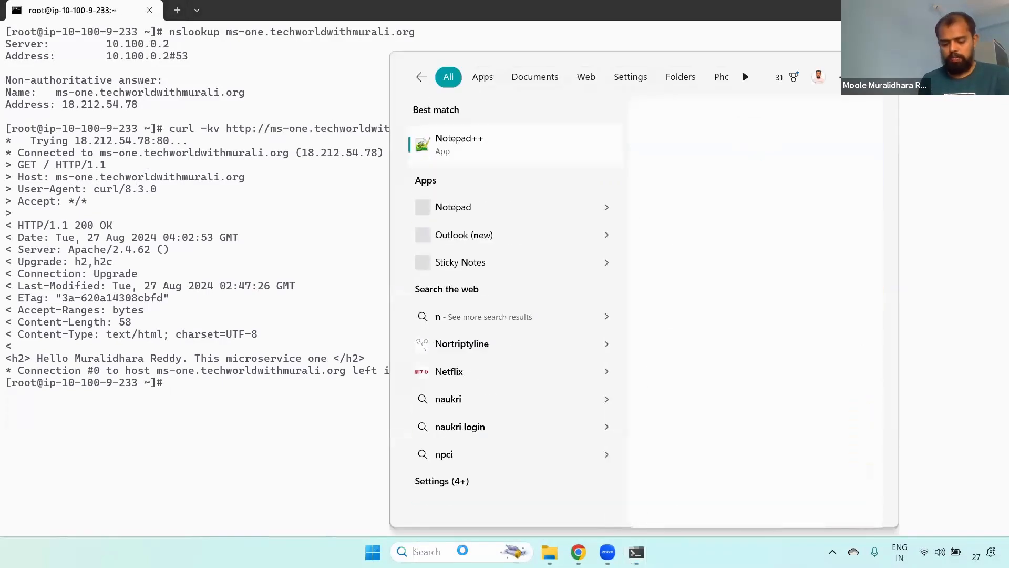
{"action": "key", "text": "BackSpace"}
{"action": "type", "text": "cmd"}
{"action": "key", "text": "Return"}
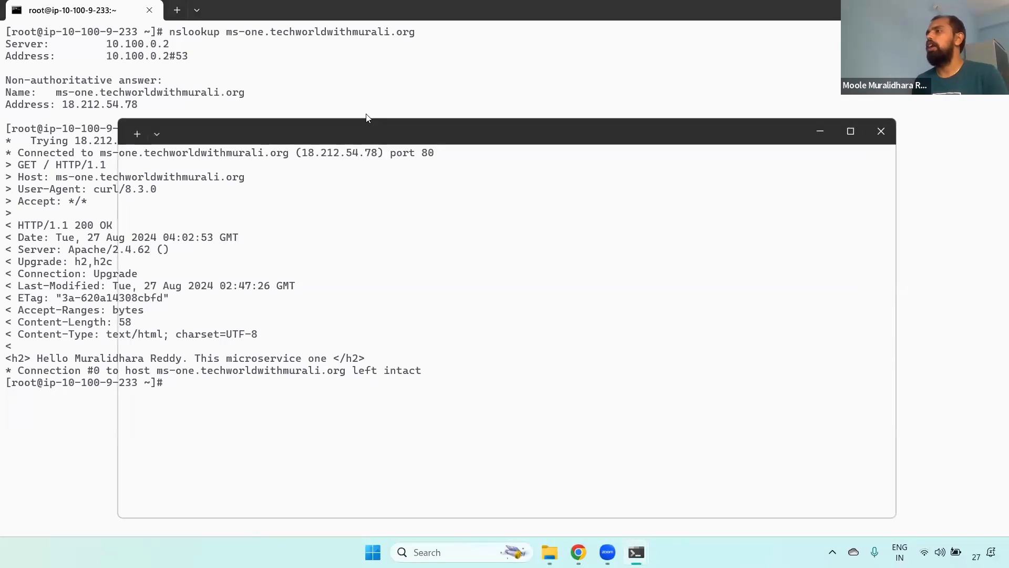
{"action": "right_click", "coordinate": [245, 104]}
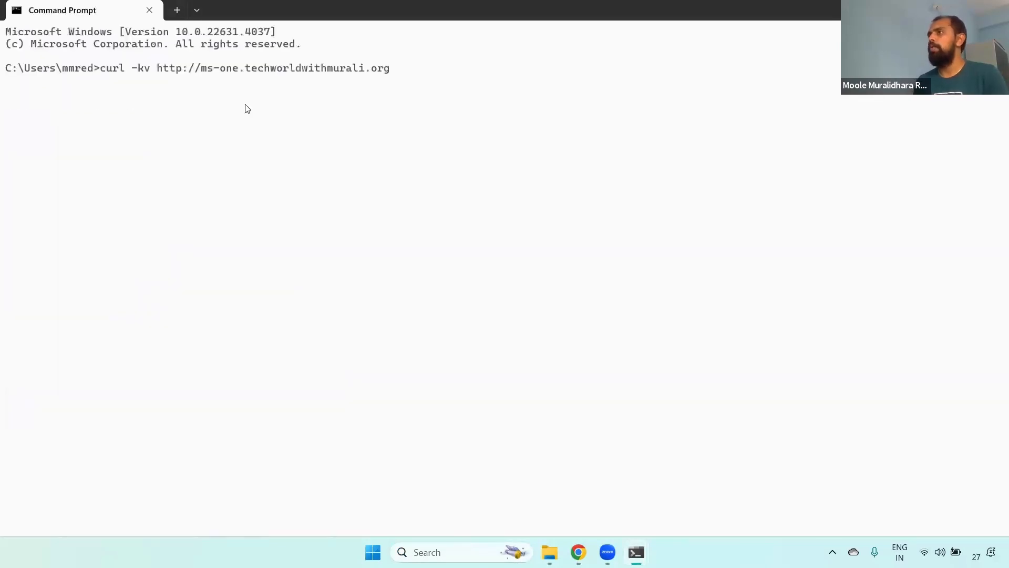
{"action": "key", "text": "Return"}
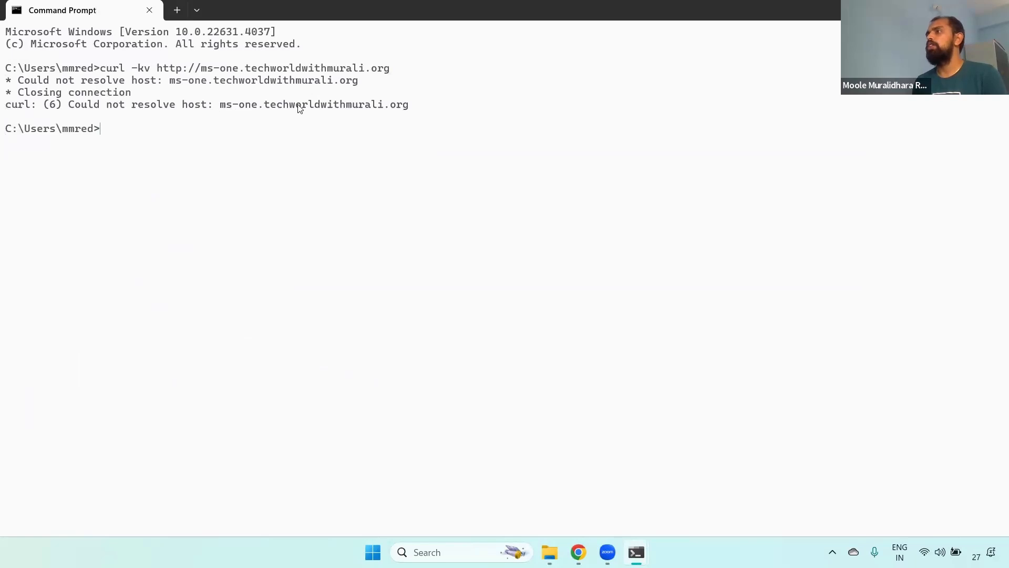
{"action": "left_click_drag", "start_coordinate": [412, 105], "coordinate": [217, 105]}
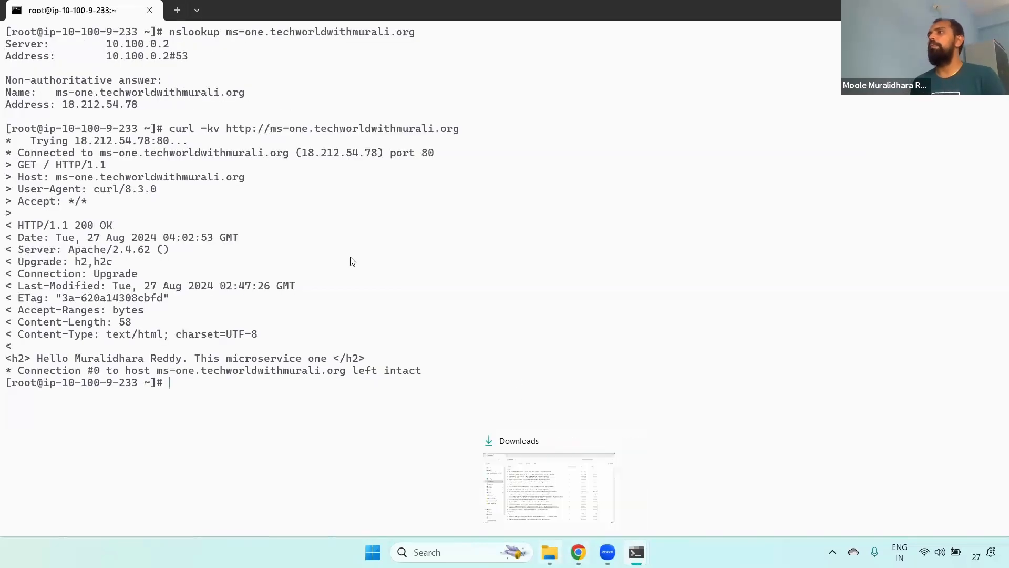
Switch to the browser and review the techworldwithmurali.org zone's ms-one A record value, zone name and hosted zone details
{"action": "left_click", "coordinate": [550, 552]}
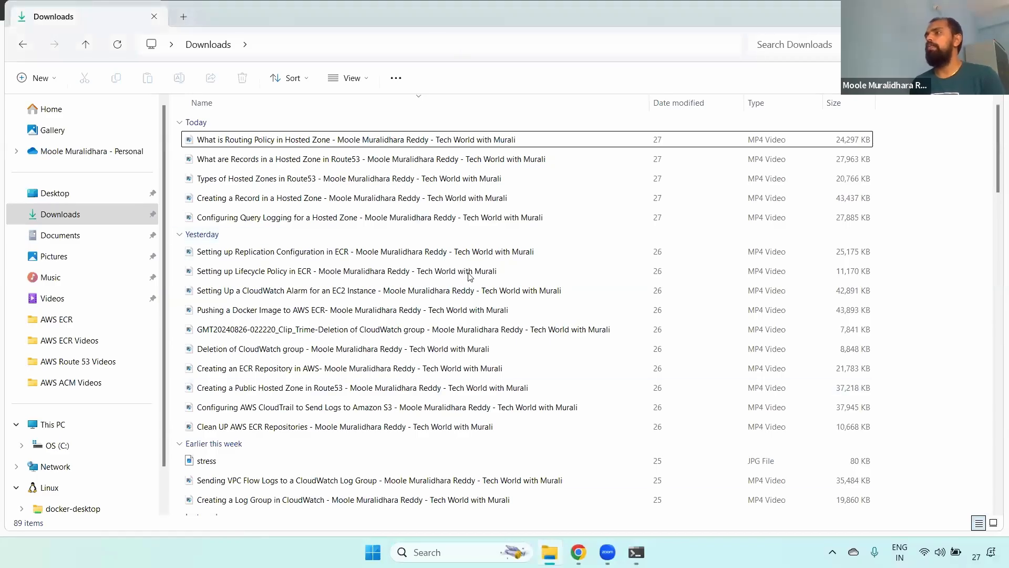
{"action": "key", "text": "alt+Tab"}
{"action": "left_click_drag", "start_coordinate": [759, 460], "coordinate": [824, 465]}
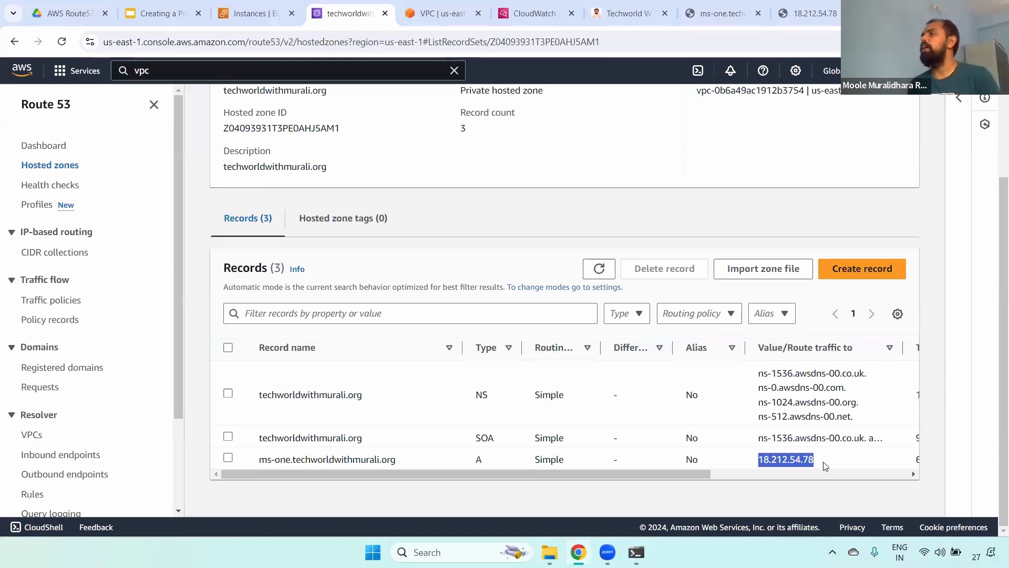
{"action": "scroll", "coordinate": [394, 129], "scroll_direction": "up", "scroll_amount": 2}
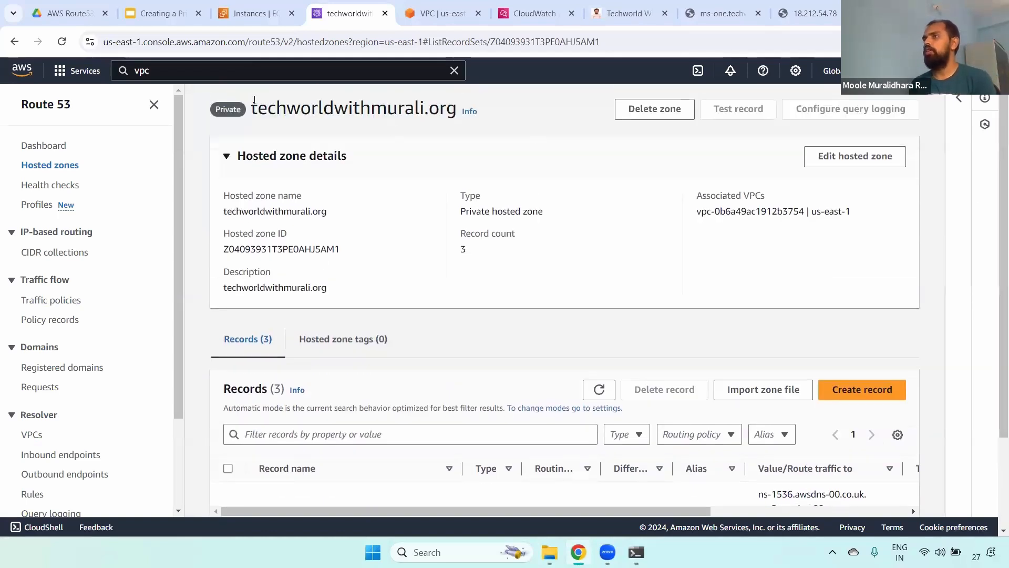
{"action": "left_click_drag", "start_coordinate": [255, 108], "coordinate": [419, 110]}
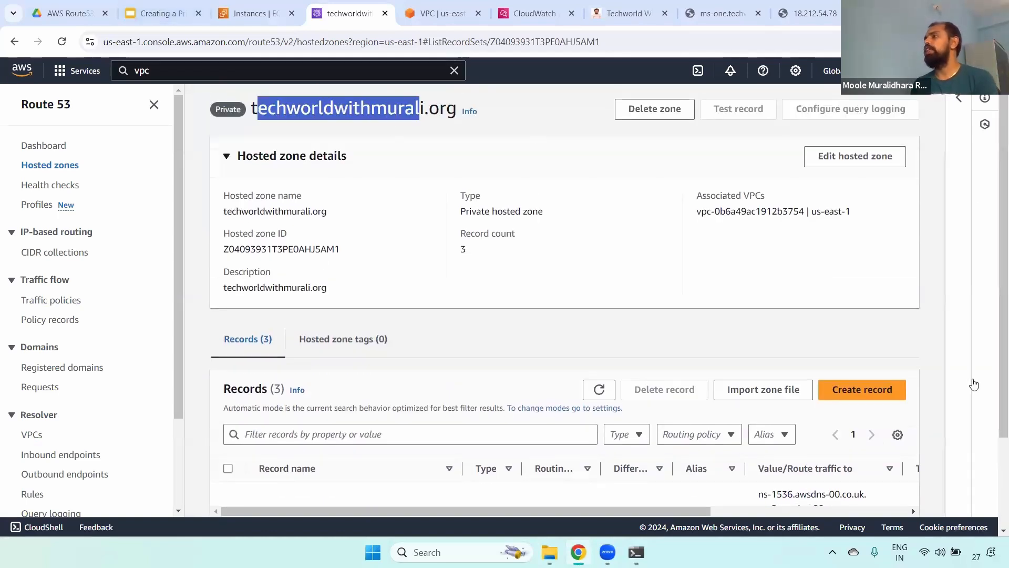
{"action": "scroll", "coordinate": [998, 308], "scroll_direction": "down", "scroll_amount": 2}
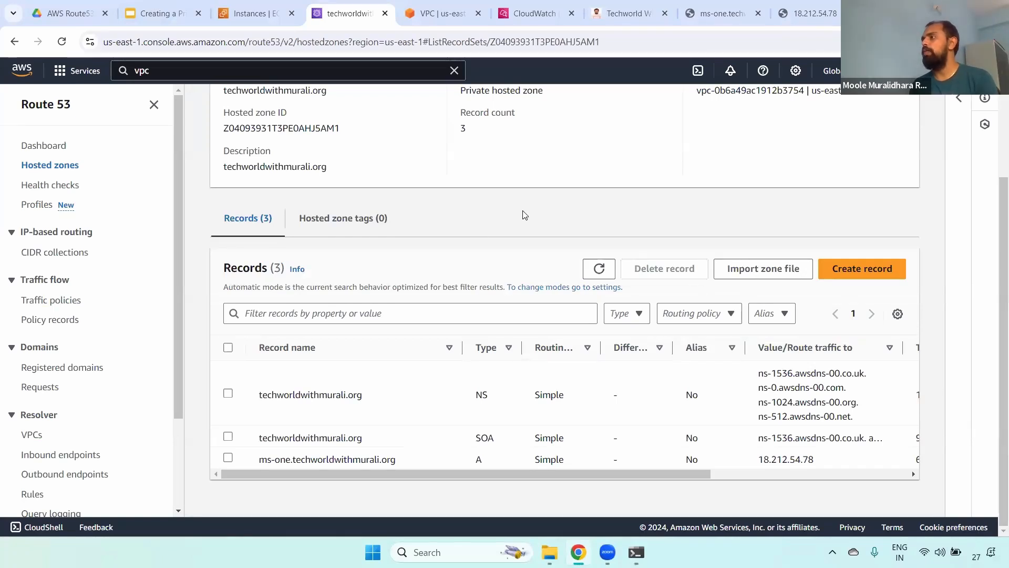
{"action": "scroll", "coordinate": [994, 183], "scroll_direction": "up", "scroll_amount": 1}
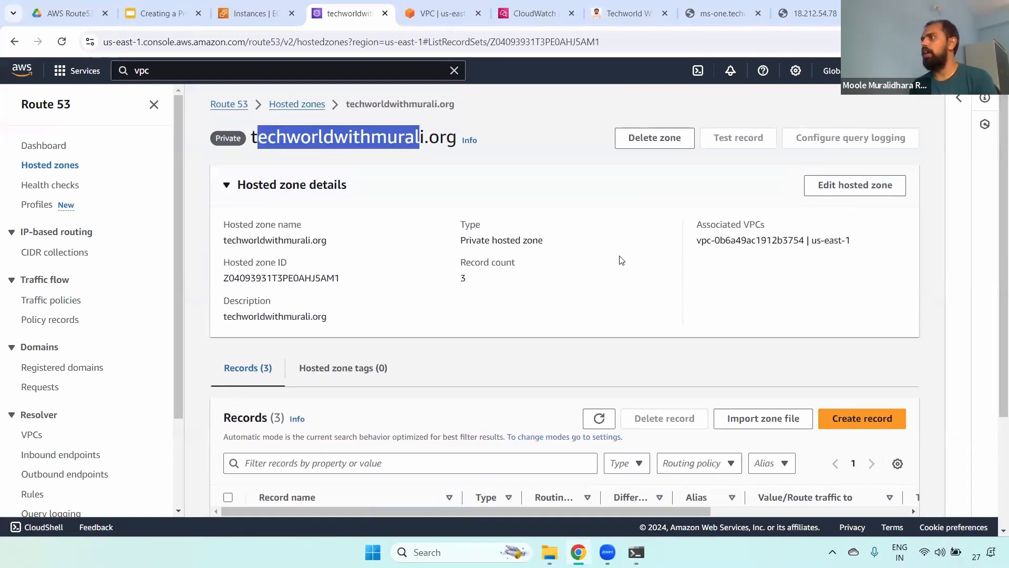
{"action": "left_click", "coordinate": [459, 295]}
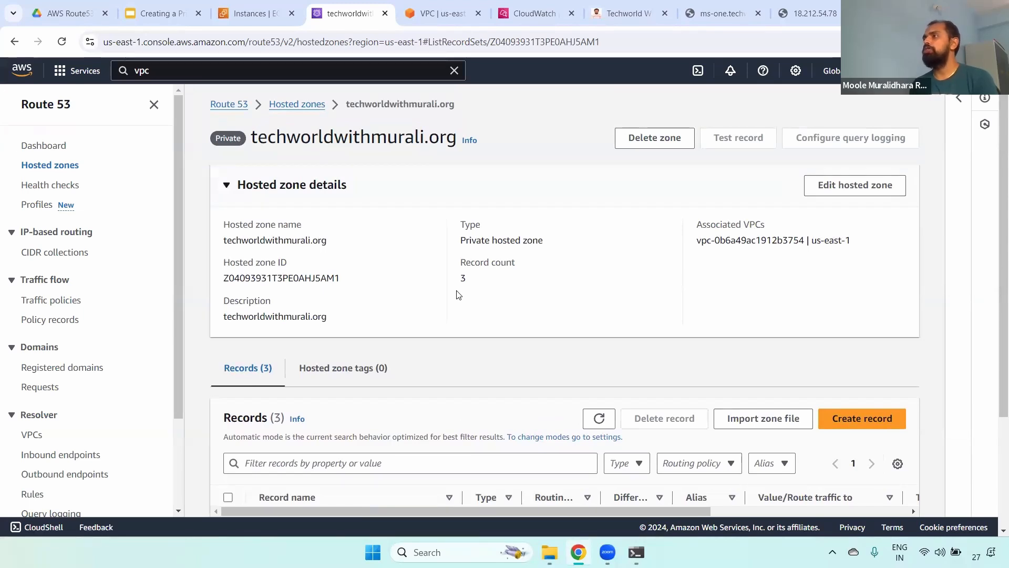
Open the public hosted zone techworldwithmurali.in and copy its A record name ms-one.techworldwithmurali.in
{"action": "left_click", "coordinate": [297, 105]}
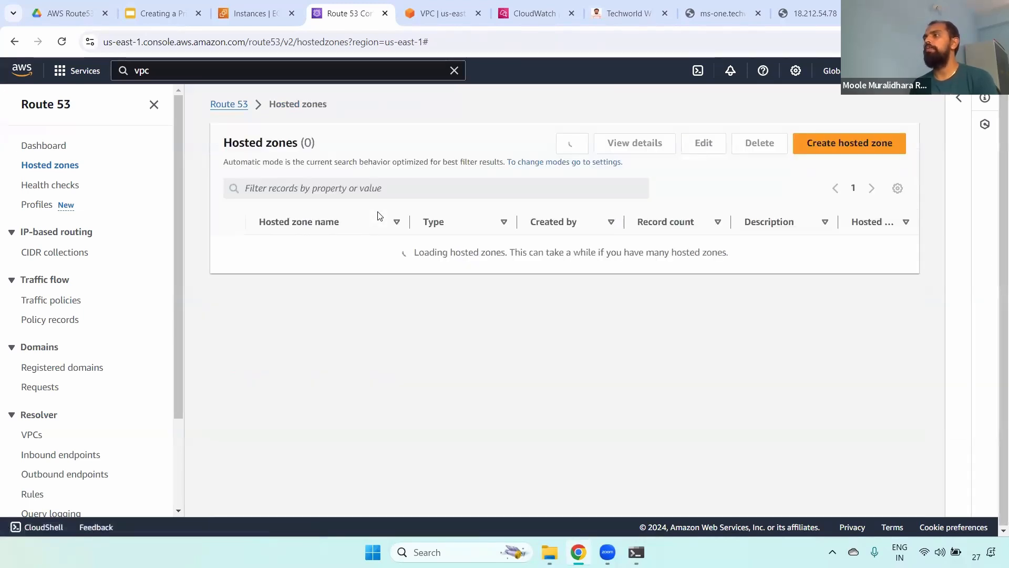
{"action": "left_click", "coordinate": [300, 247]}
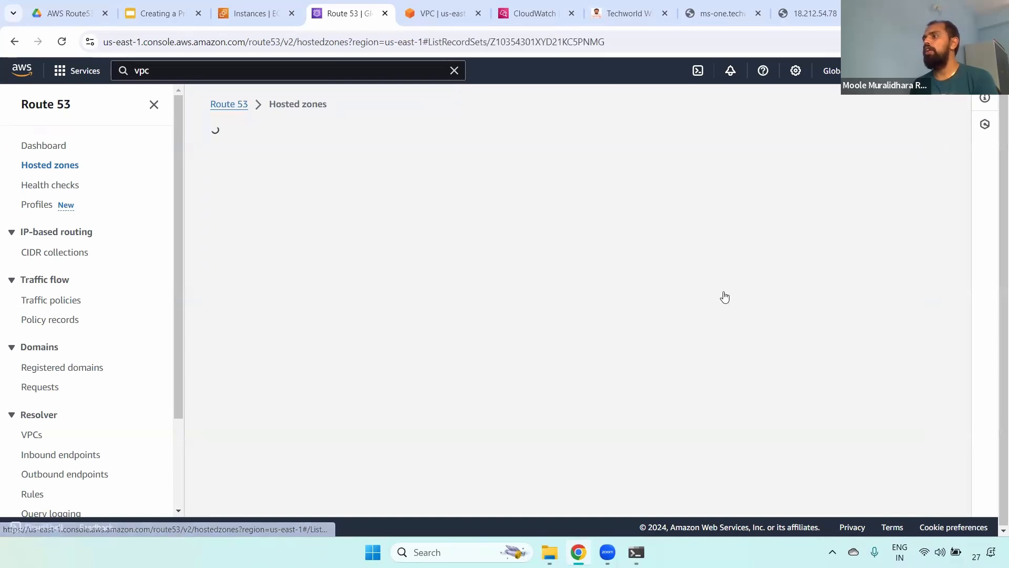
{"action": "scroll", "coordinate": [368, 305], "scroll_direction": "down", "scroll_amount": 1}
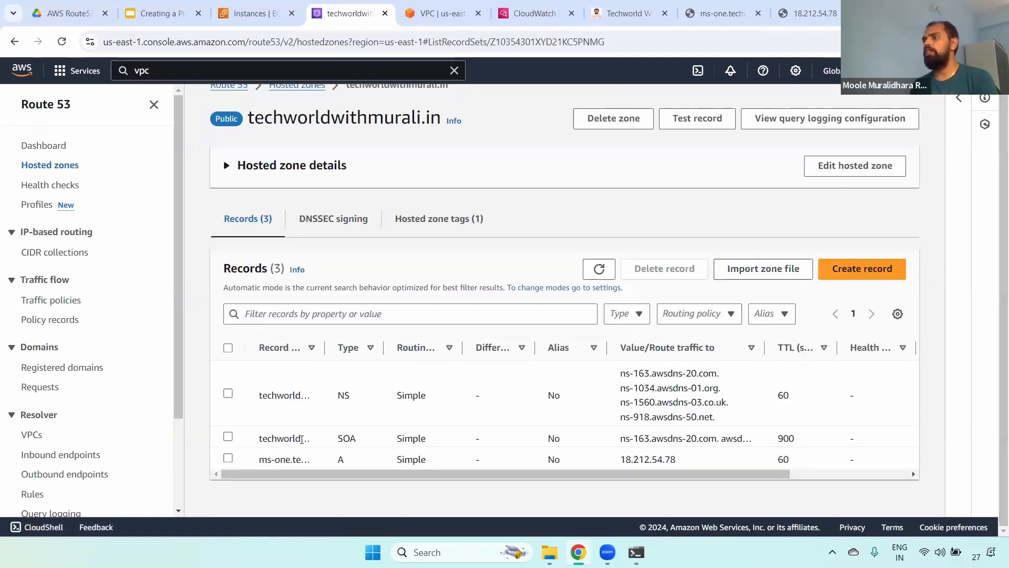
{"action": "left_click_drag", "start_coordinate": [324, 340], "coordinate": [465, 341]}
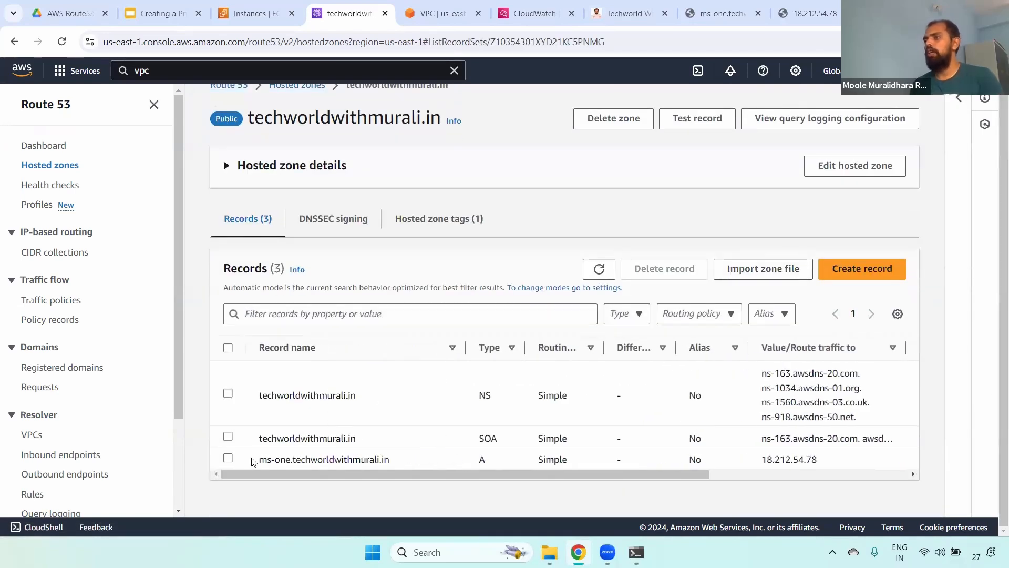
{"action": "left_click_drag", "start_coordinate": [255, 461], "coordinate": [405, 465]}
{"action": "key", "text": "super+c"}
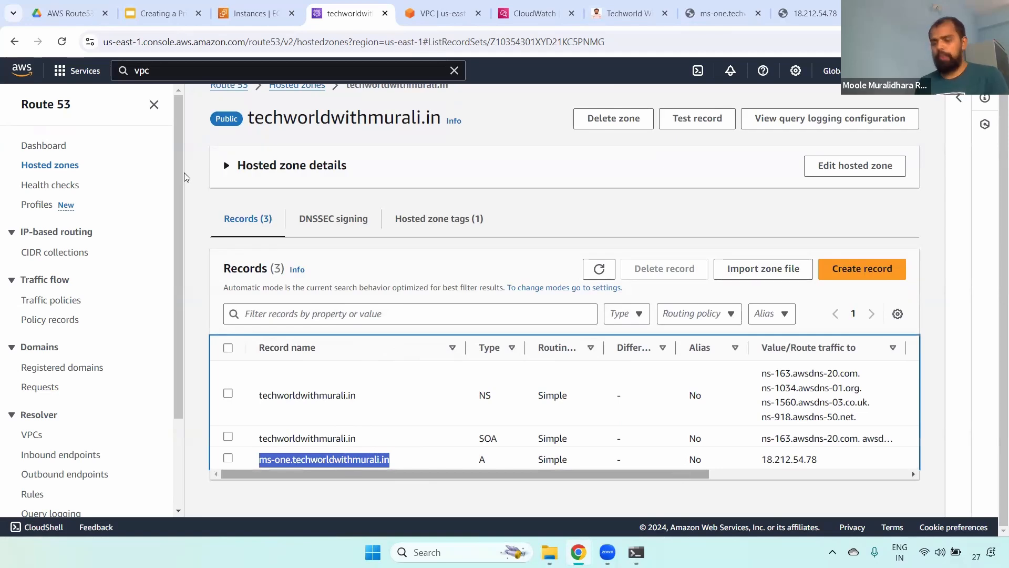
Run nslookup ms-one.techworldwithmurali.in in the local Command Prompt using the copied name, and examine the answer
{"action": "key", "text": "alt+Tab"}
{"action": "type", "text": "nslookup"}
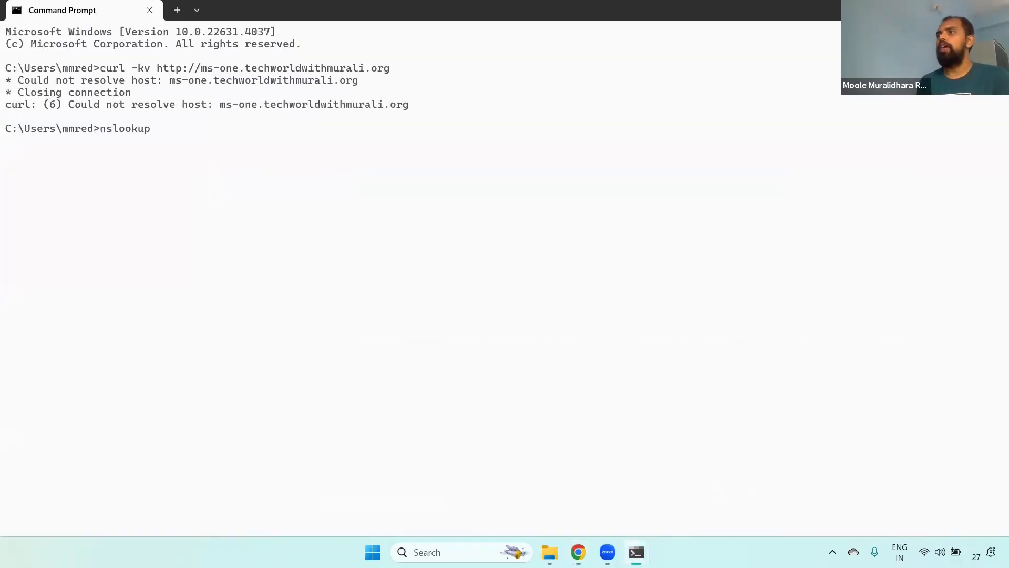
{"action": "right_click", "coordinate": [198, 160]}
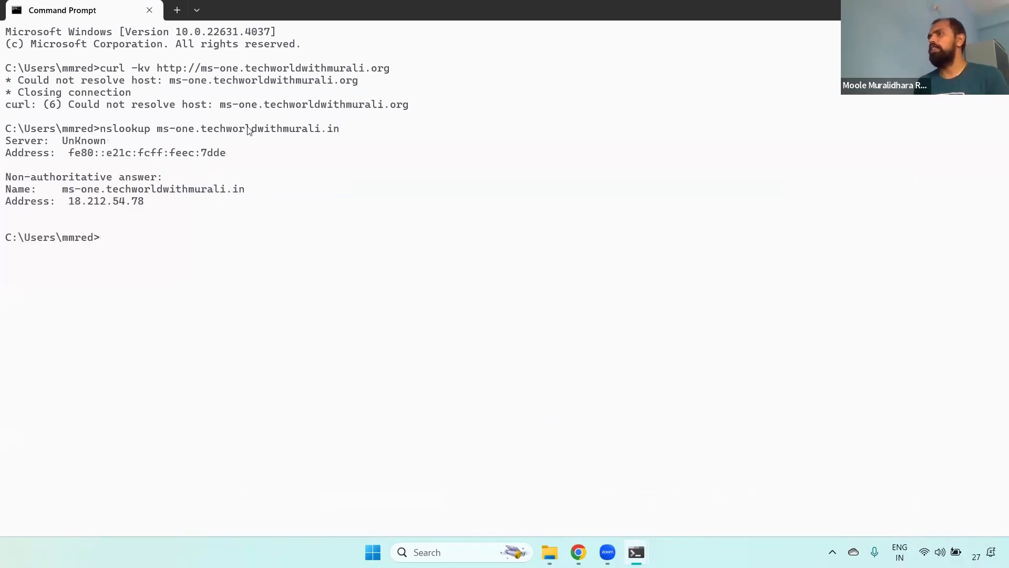
{"action": "left_click_drag", "start_coordinate": [201, 130], "coordinate": [342, 141]}
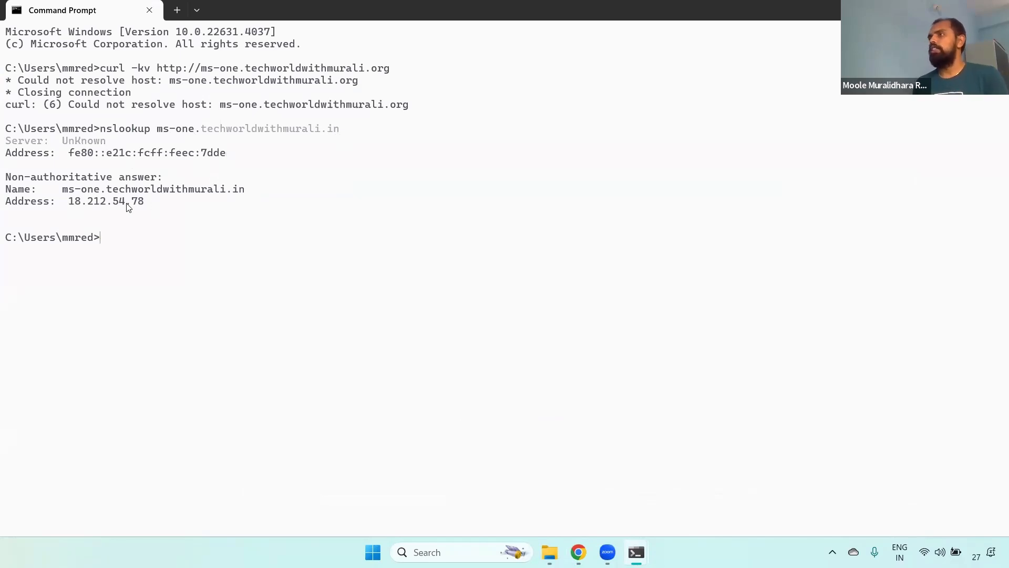
{"action": "type", "text": "cuyrl"}
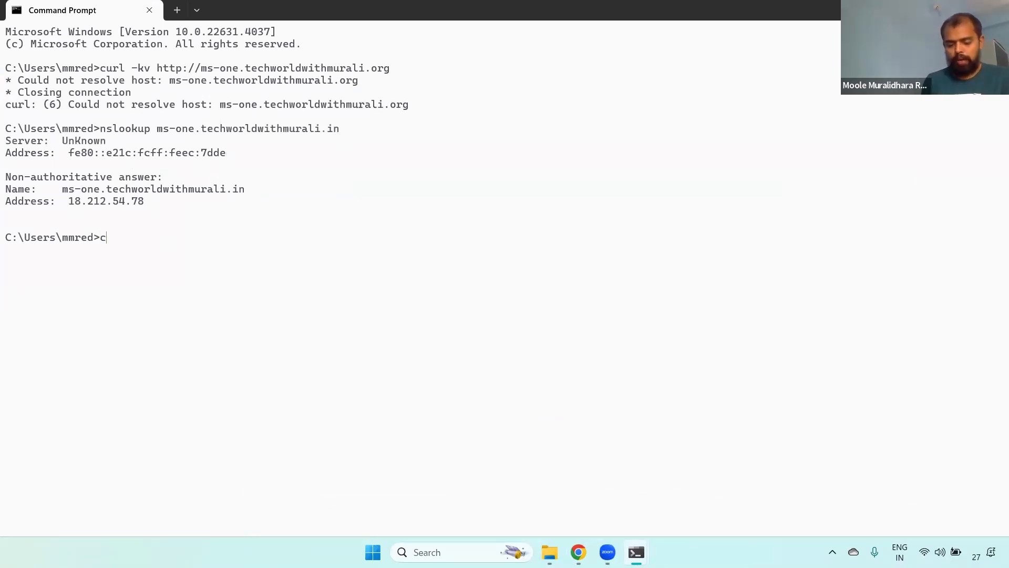
{"action": "type", "text": " -kv"}
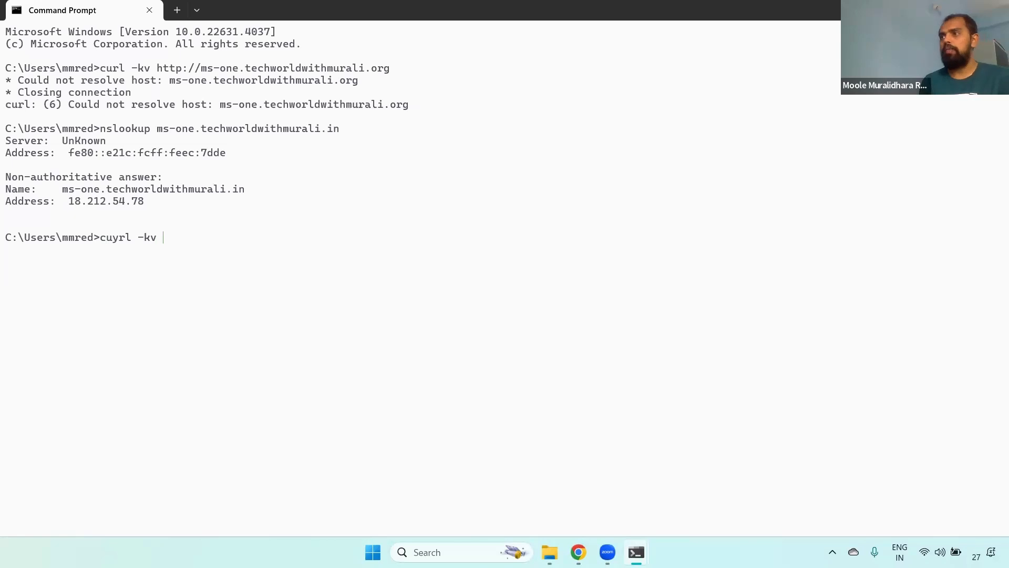
{"action": "type", "text": " http"}
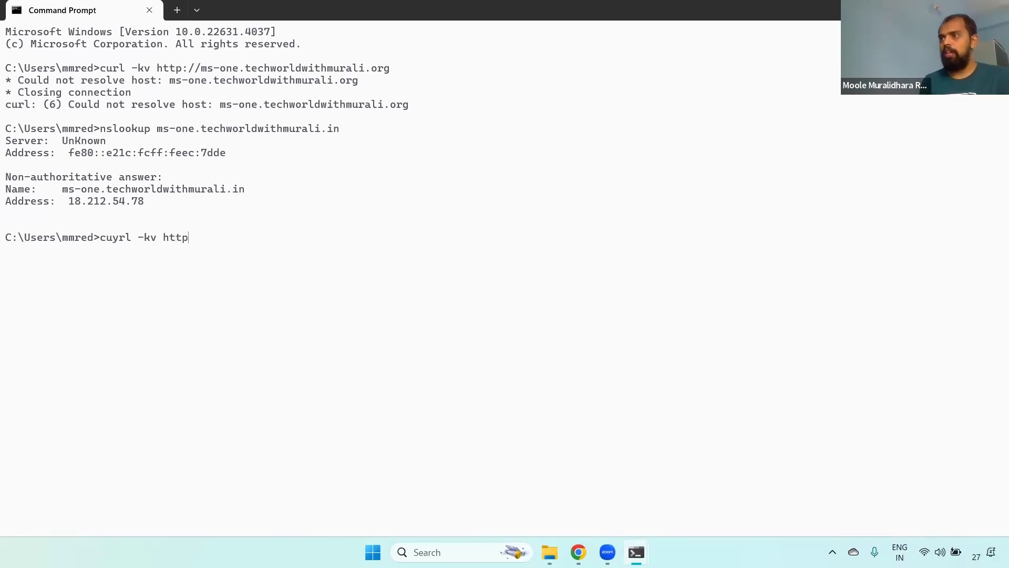
{"action": "type", "text": "://"}
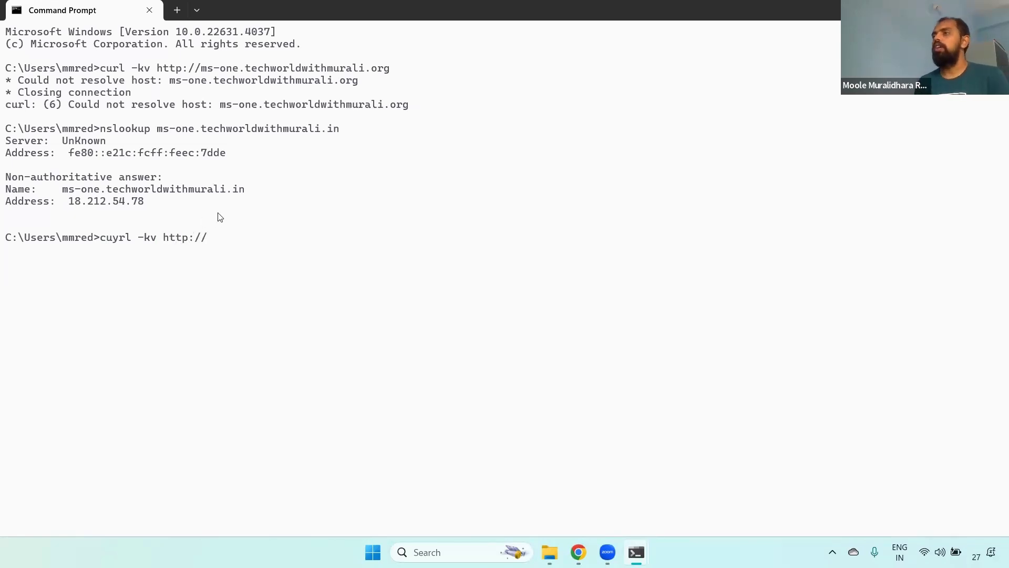
{"action": "type", "text": "ms-one.techworldwithmurali.in"}
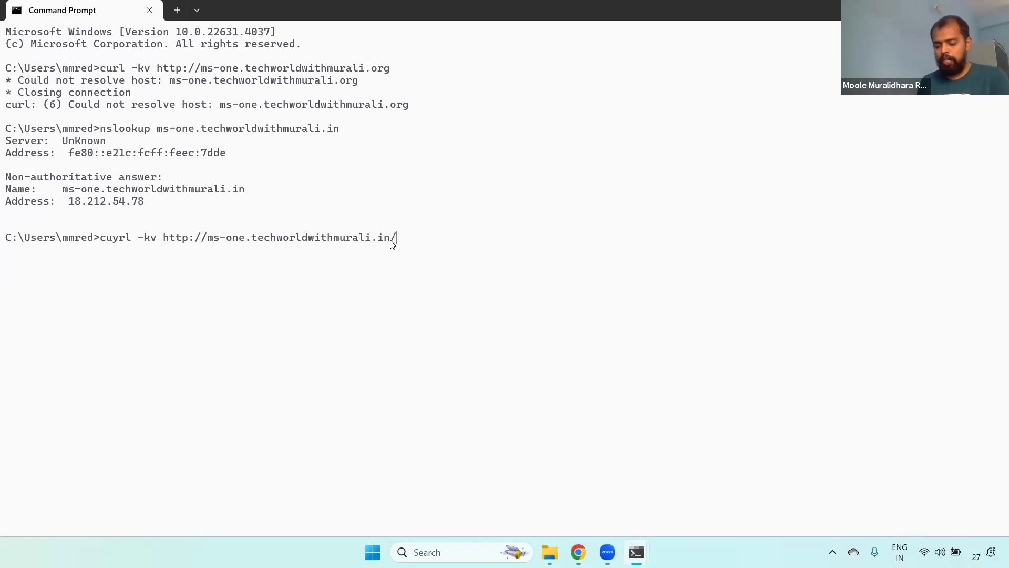
{"action": "type", "text": "v1/"}
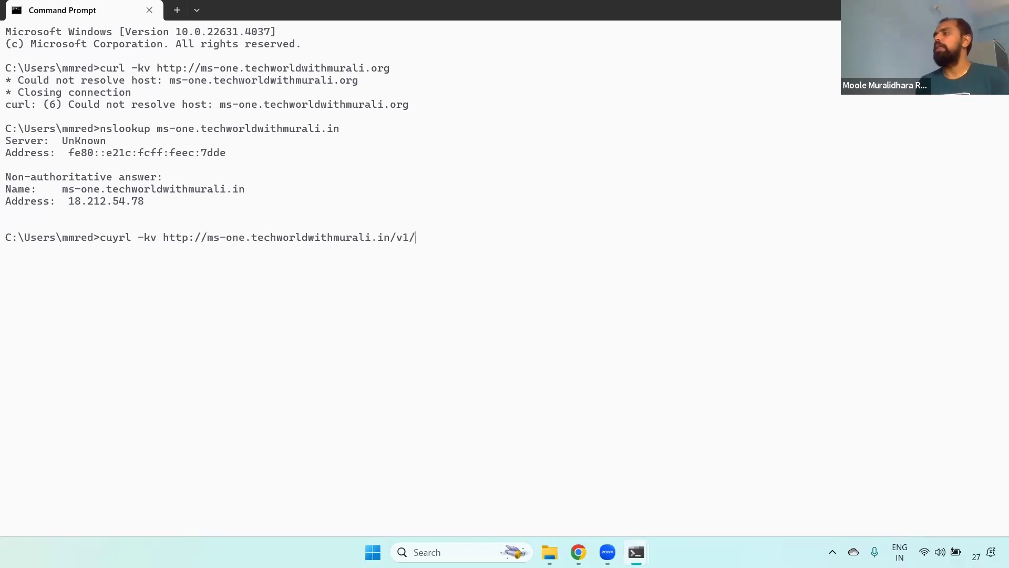
{"action": "key", "text": "BackSpace"}
{"action": "key", "text": "BackSpace"}
{"action": "key", "text": "BackSpace"}
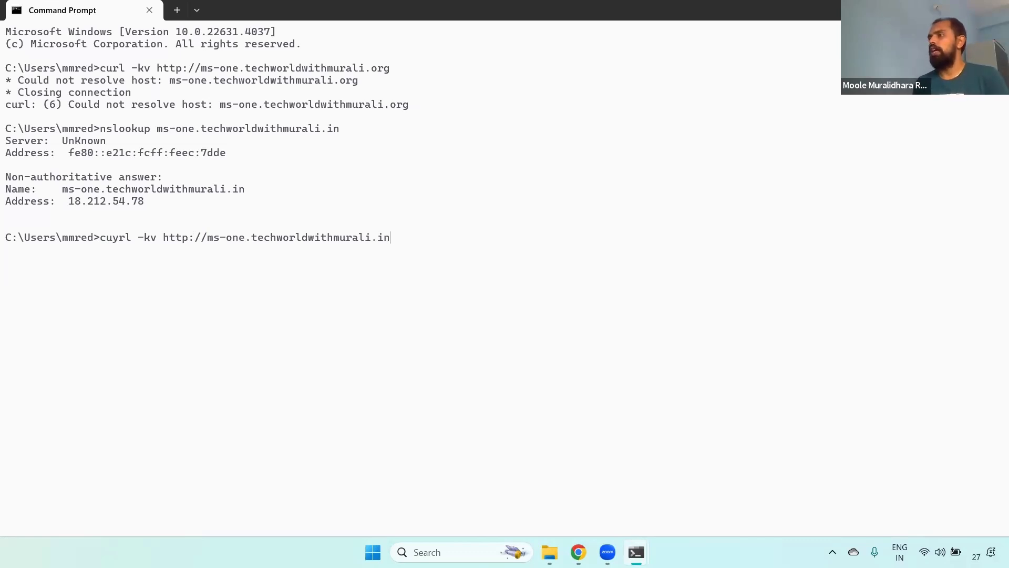
{"action": "key", "text": "Return"}
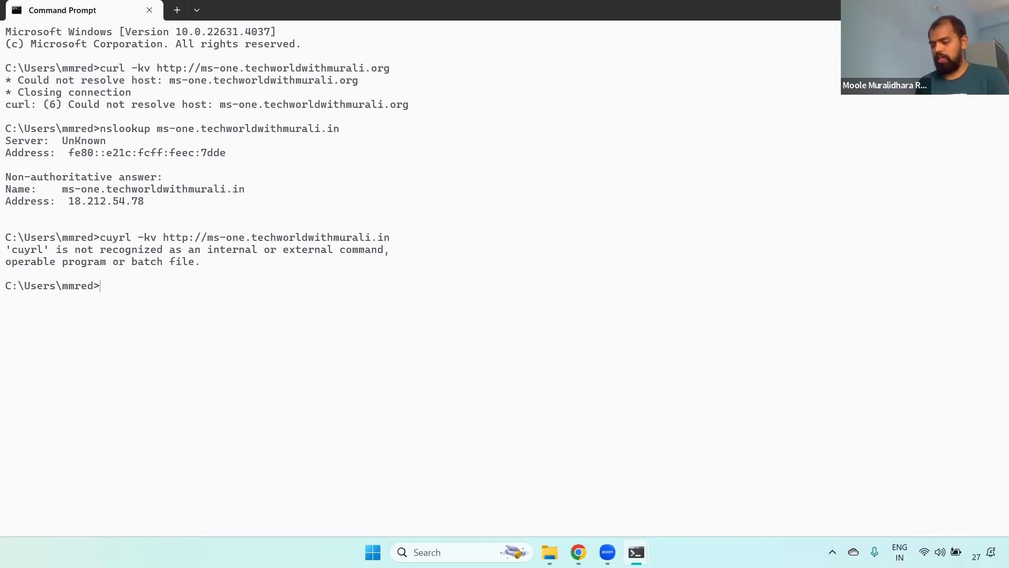
{"action": "key", "text": "Up"}
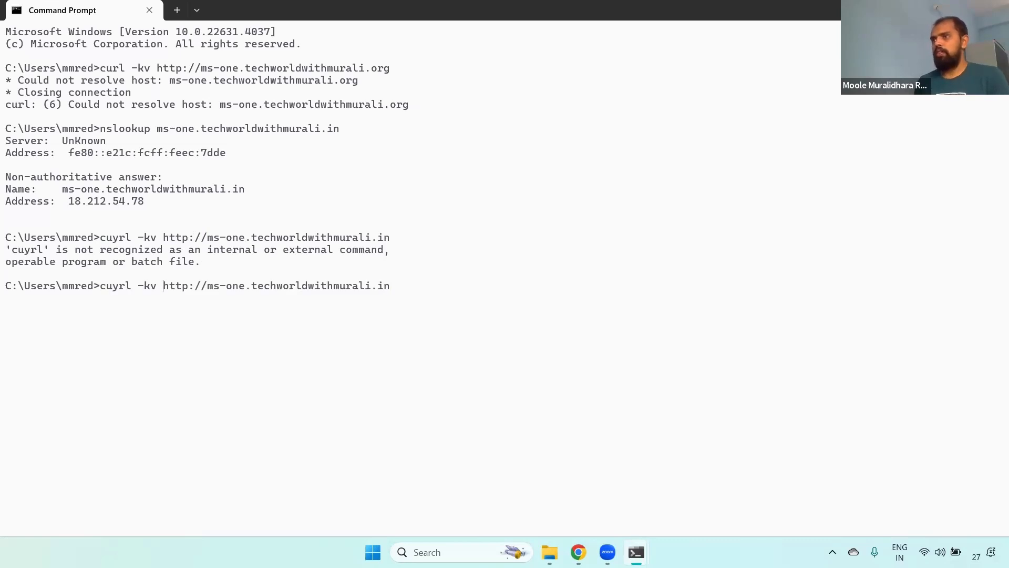
{"action": "key", "text": "BackSpace"}
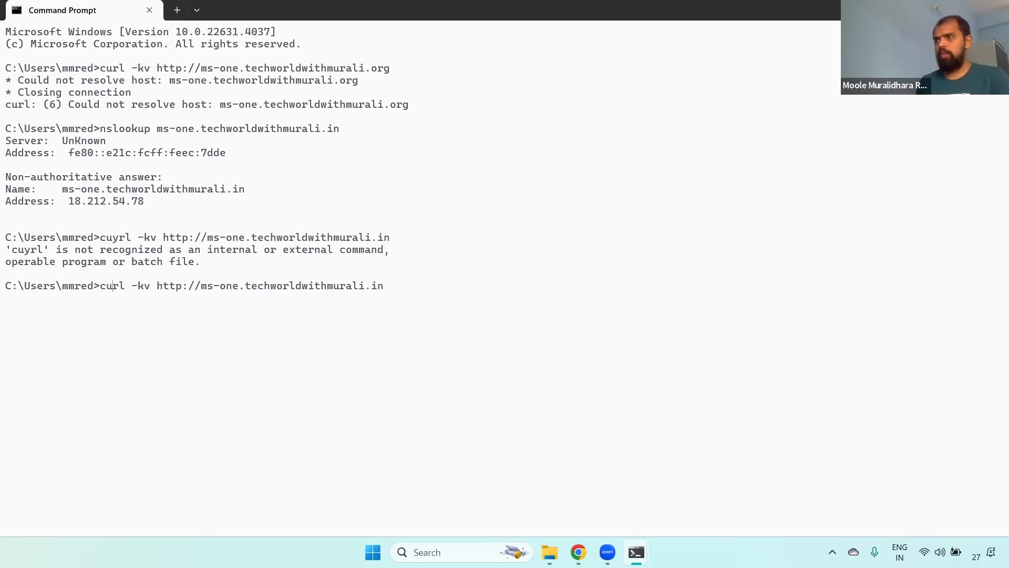
{"action": "key", "text": "Return"}
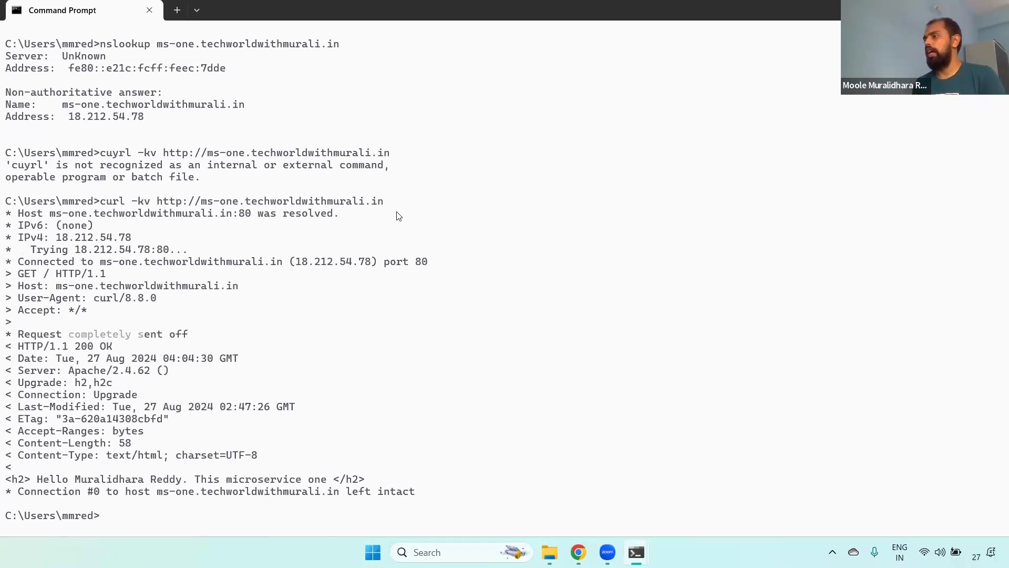
Return to the browser, open the techworldwithmurali.org hosted zone from the zone list and check its name and type
{"action": "key", "text": "alt+Tab"}
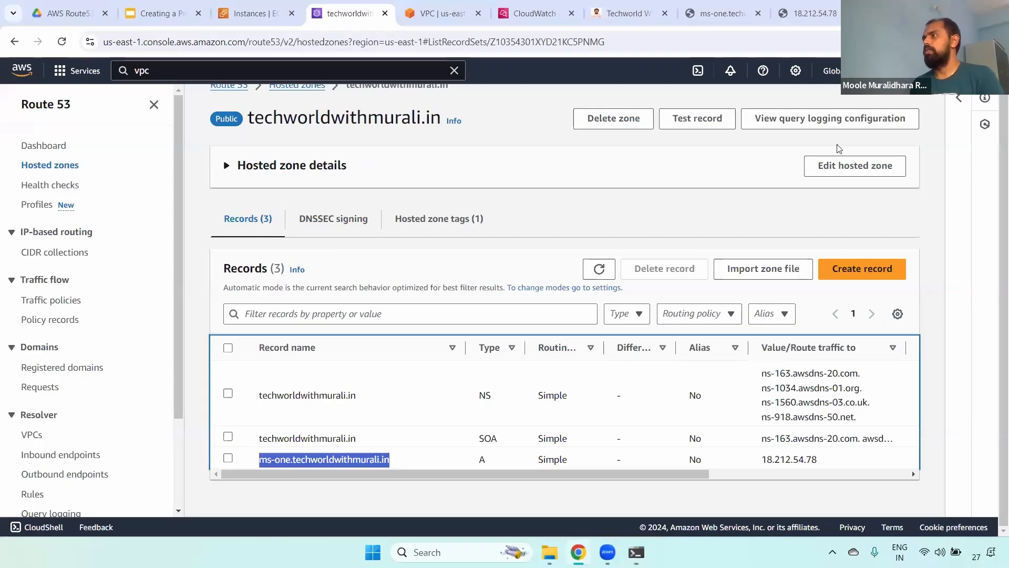
{"action": "scroll", "coordinate": [339, 107], "scroll_direction": "up", "scroll_amount": 1}
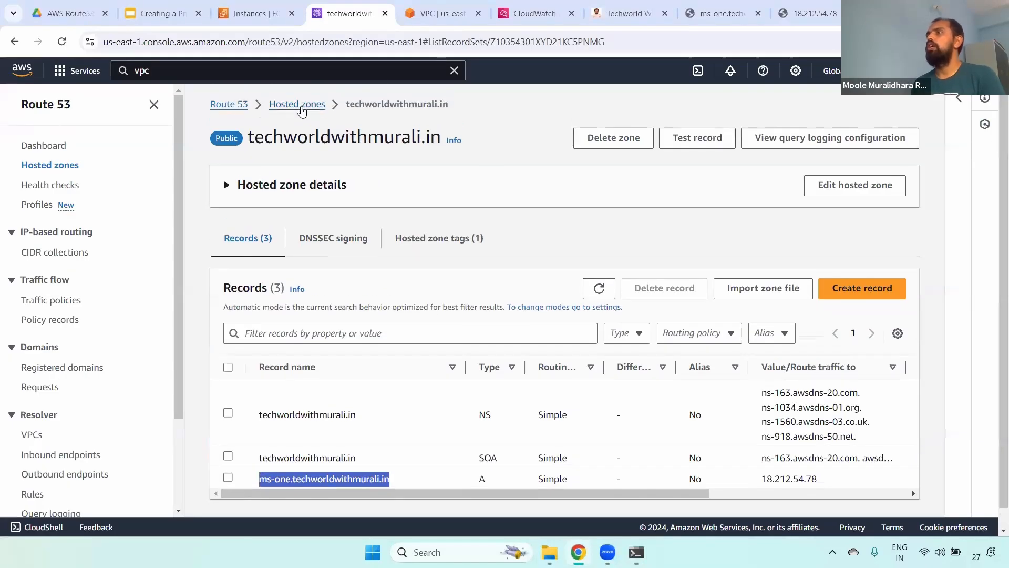
{"action": "left_click", "coordinate": [297, 104]}
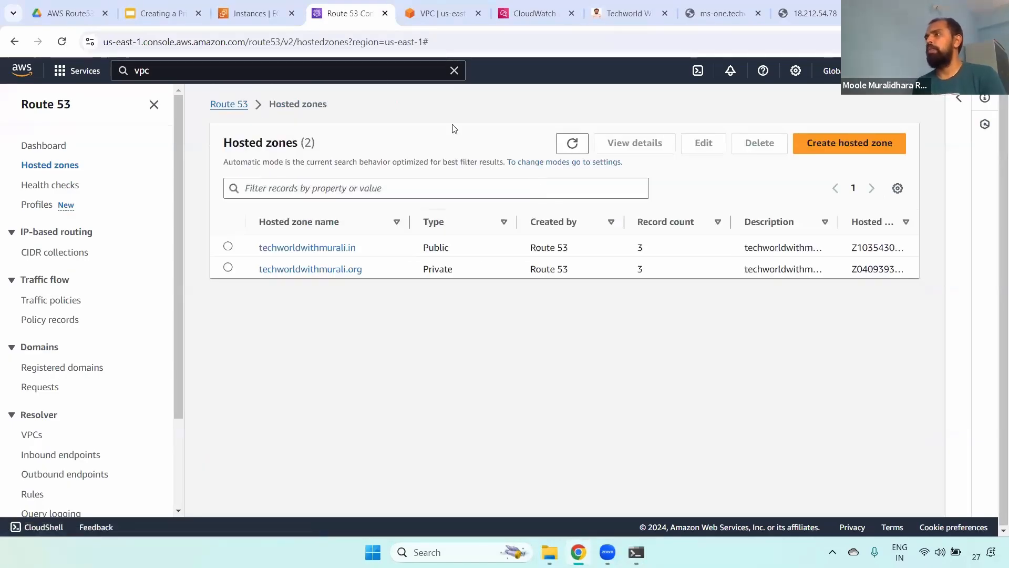
{"action": "left_click", "coordinate": [320, 272]}
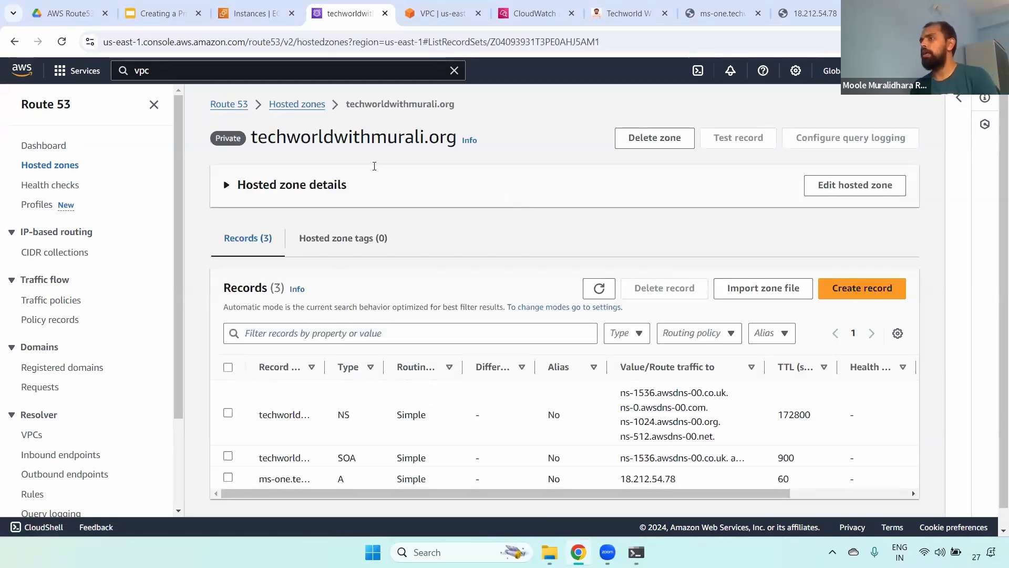
{"action": "left_click_drag", "start_coordinate": [251, 137], "coordinate": [456, 141]}
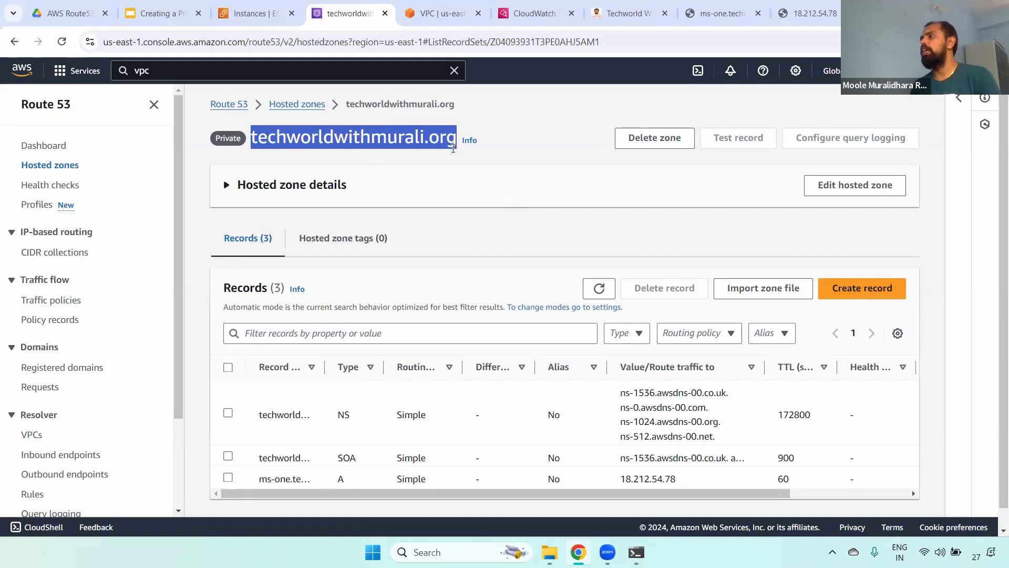
{"action": "triple_click", "coordinate": [341, 132]}
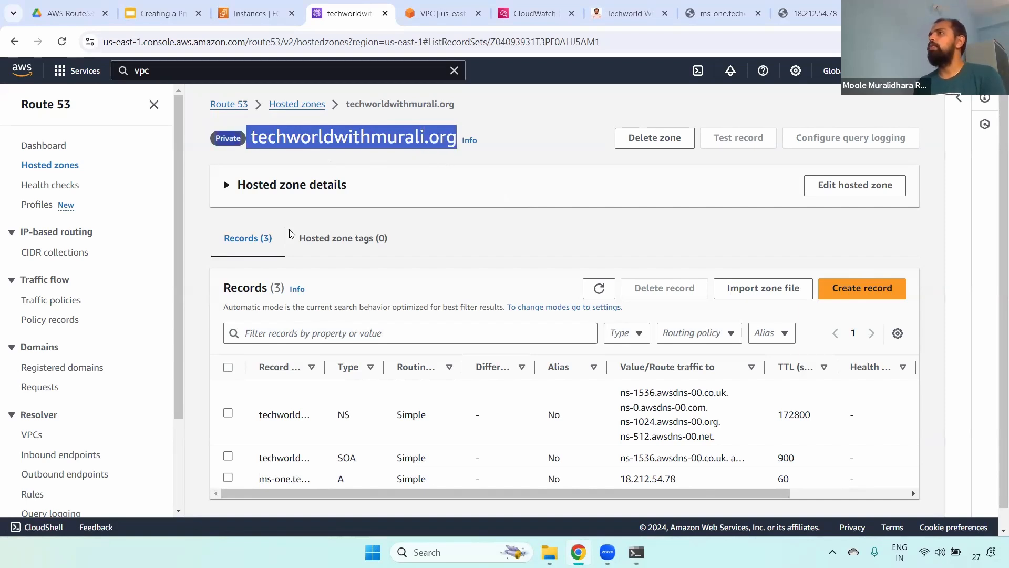
Open the techworldwithmurali.in hosted zone from the zone list and check its name and type for comparison
{"action": "left_click", "coordinate": [297, 104]}
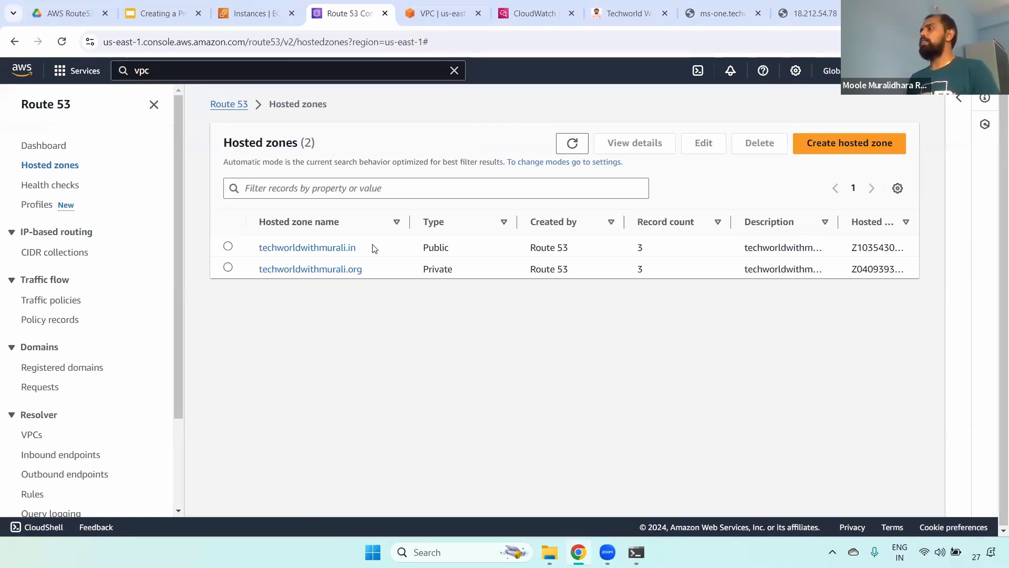
{"action": "left_click", "coordinate": [332, 247]}
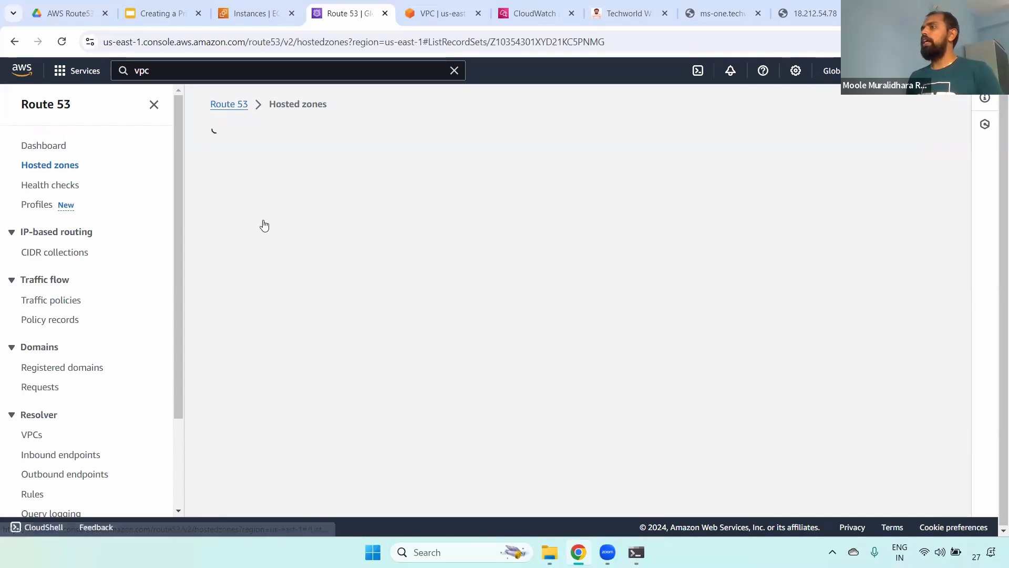
{"action": "left_click_drag", "start_coordinate": [248, 136], "coordinate": [444, 138]}
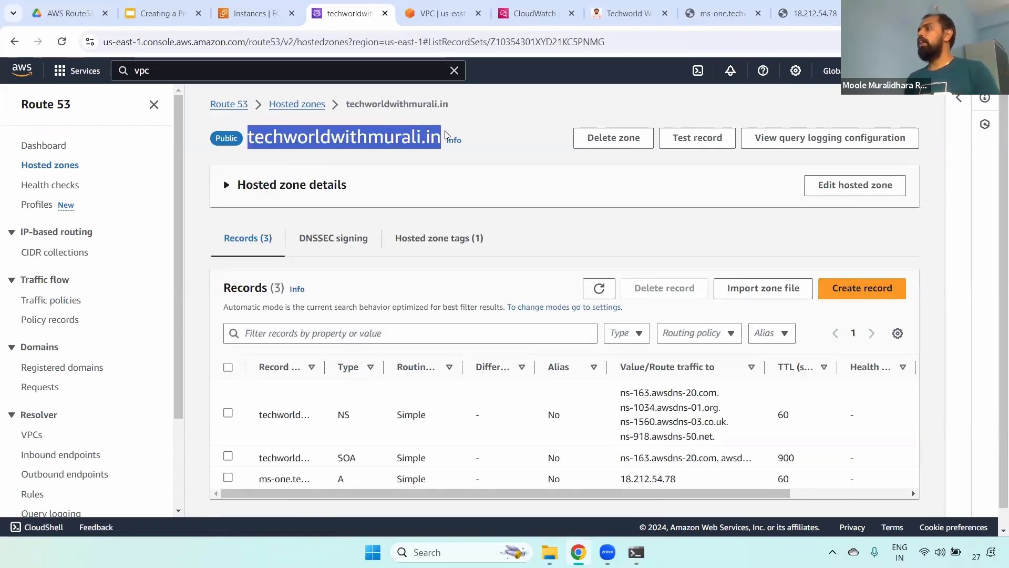
Check the IP address of the ms-one A record in the public techworldwithmurali.in zone, and switch to the presentation slides
{"action": "scroll", "coordinate": [726, 461], "scroll_direction": "down", "scroll_amount": 1}
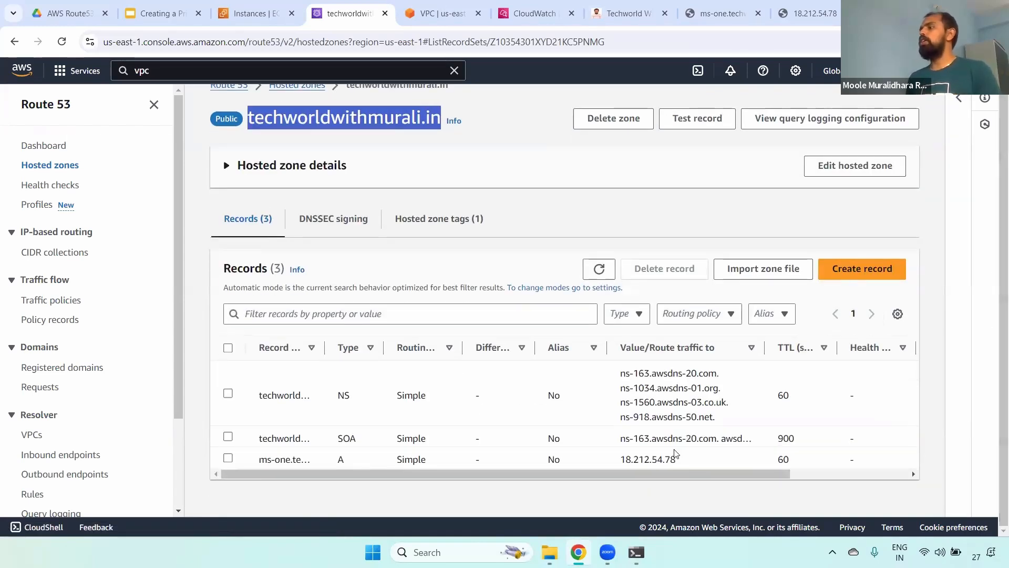
{"action": "left_click_drag", "start_coordinate": [621, 459], "coordinate": [710, 462]}
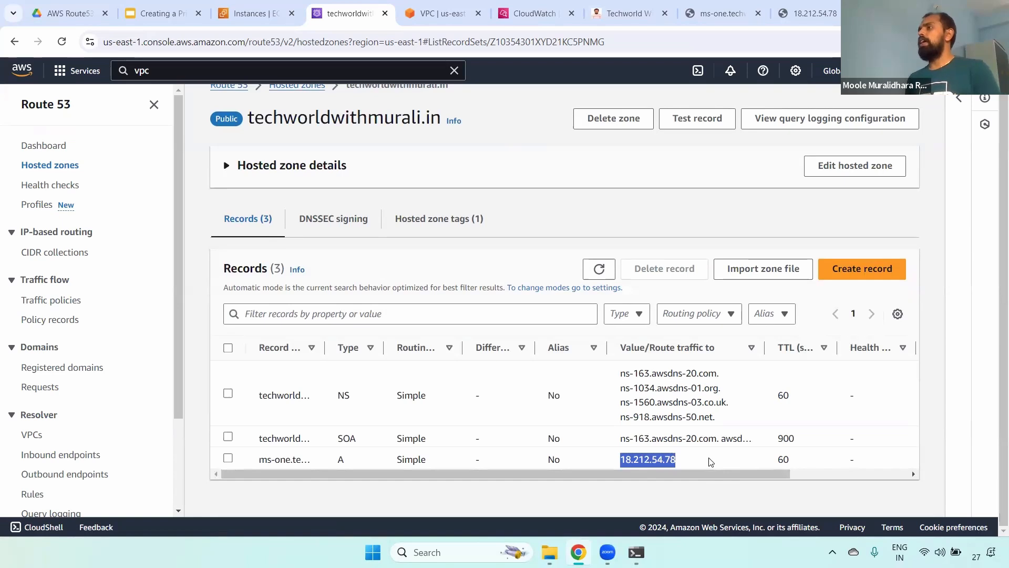
{"action": "left_click", "coordinate": [157, 14]}
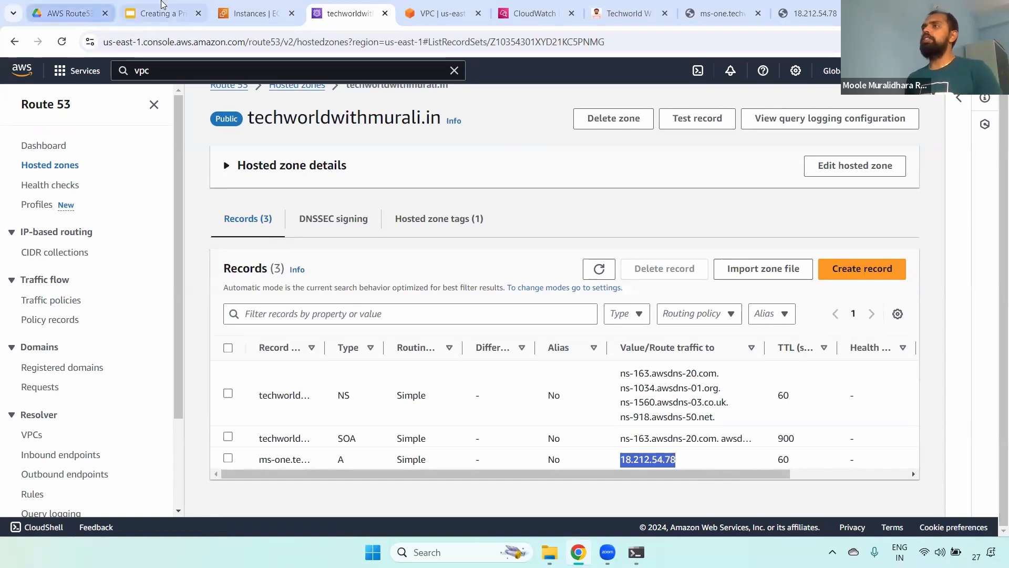
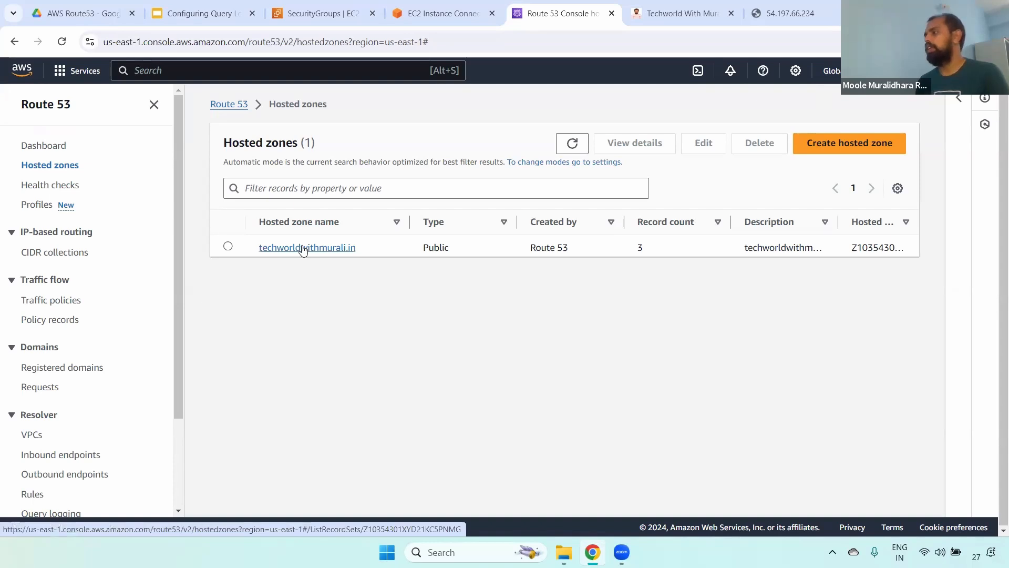
Open the query logging configuration for the techworldwithmurali.in hosted zone and check the available log groups
{"action": "left_click", "coordinate": [303, 247]}
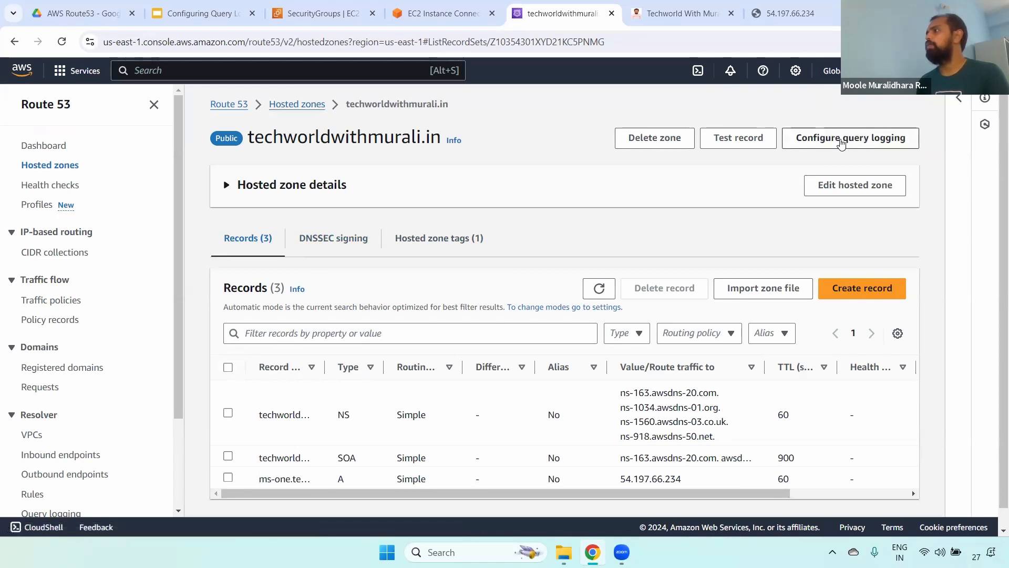
{"action": "left_click", "coordinate": [842, 139]}
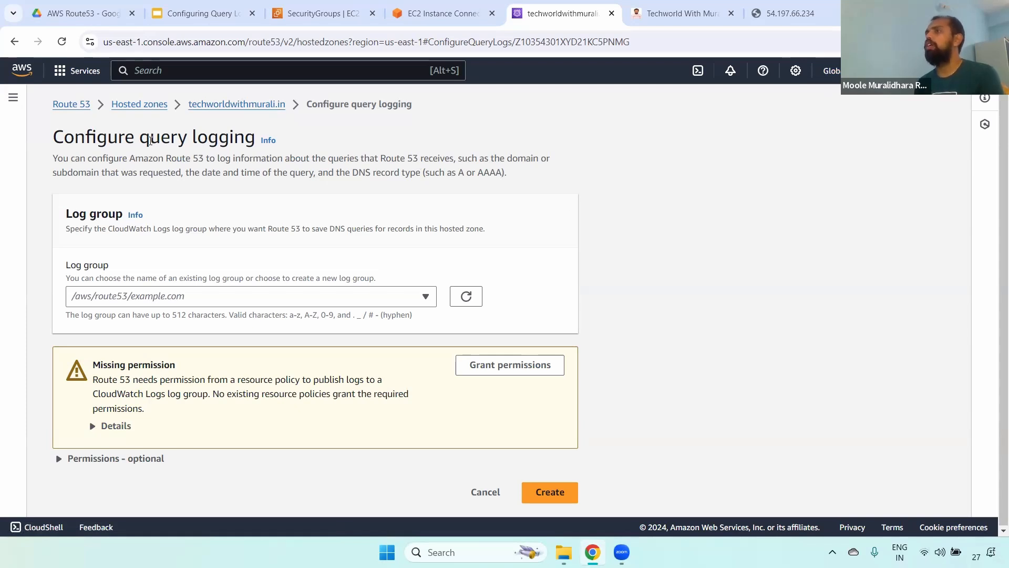
{"action": "left_click_drag", "start_coordinate": [165, 136], "coordinate": [256, 138]}
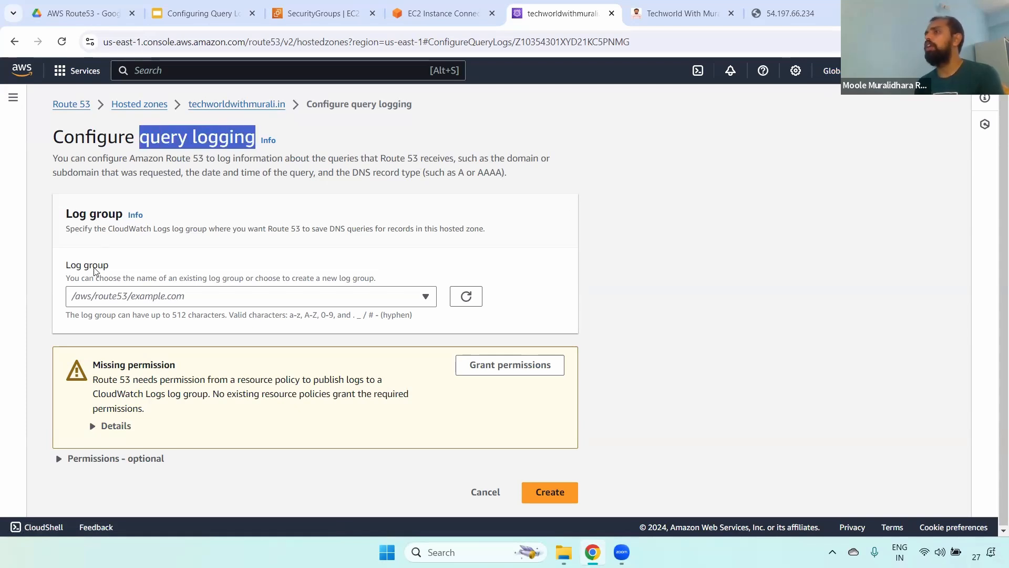
{"action": "left_click_drag", "start_coordinate": [67, 270], "coordinate": [144, 266]}
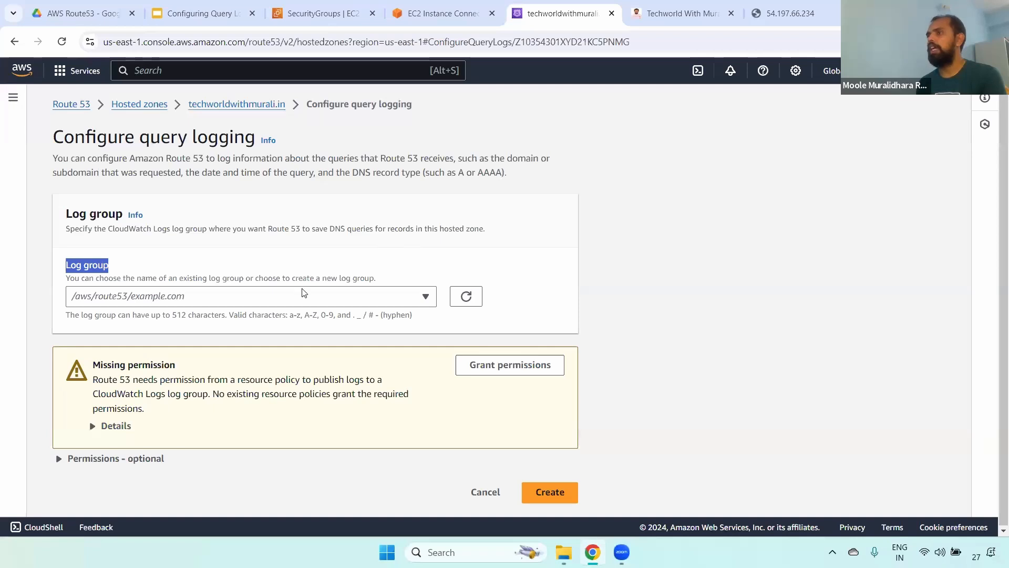
{"action": "left_click", "coordinate": [153, 299]}
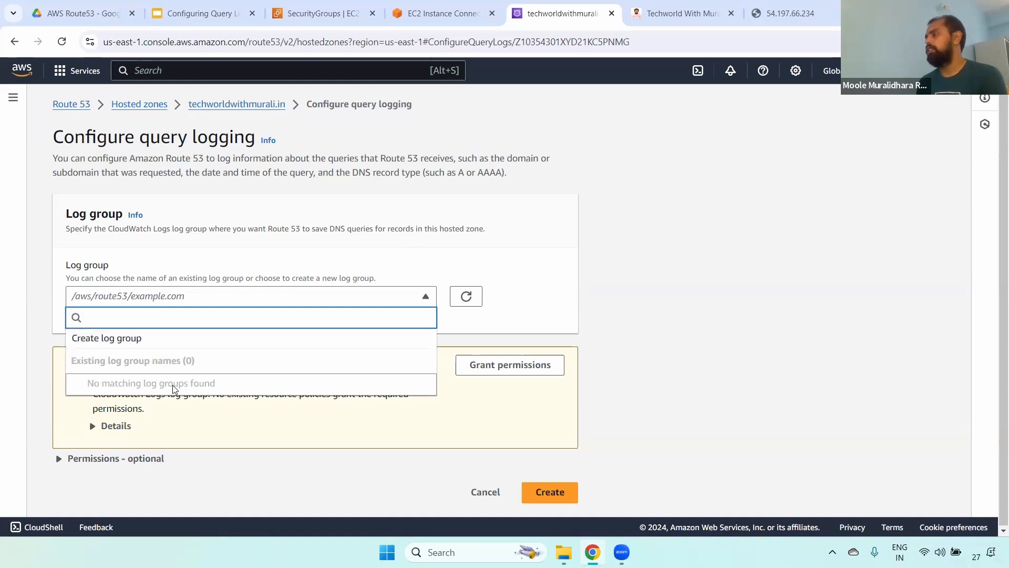
{"action": "left_click", "coordinate": [584, 214]}
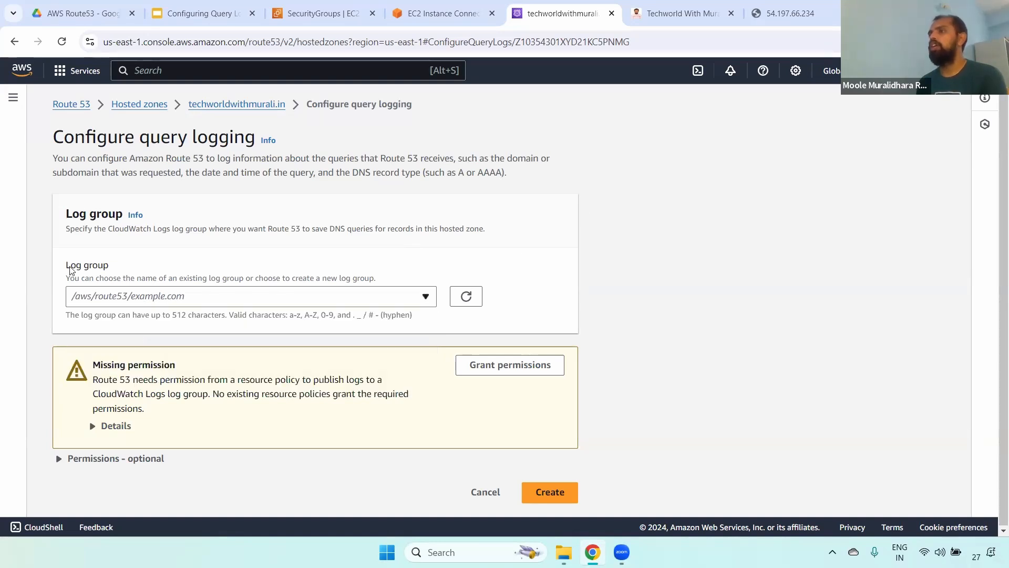
Search the AWS console for CloudWatch and open the service in a separate browser tab
{"action": "left_click", "coordinate": [165, 70]}
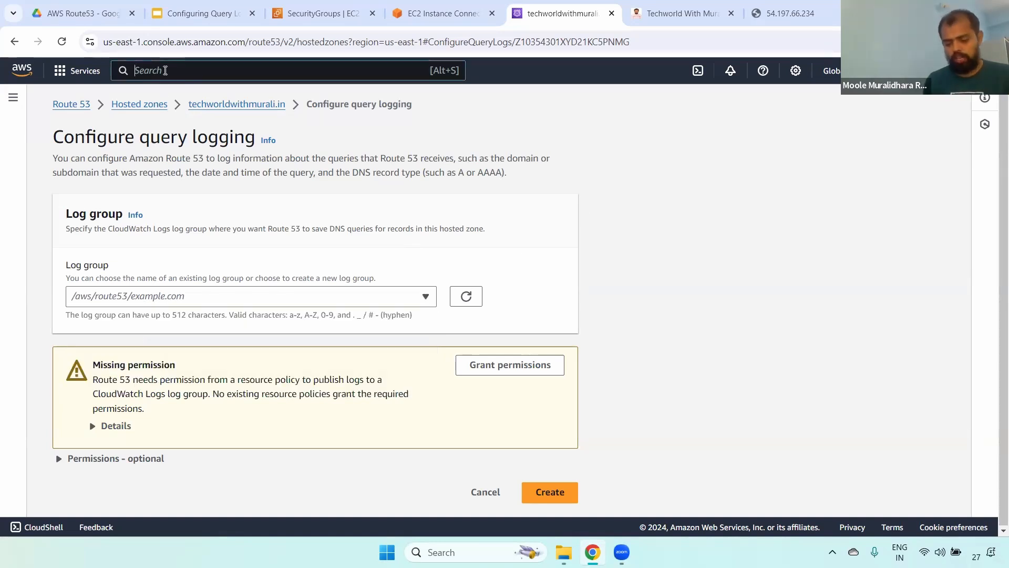
{"action": "type", "text": "clo"}
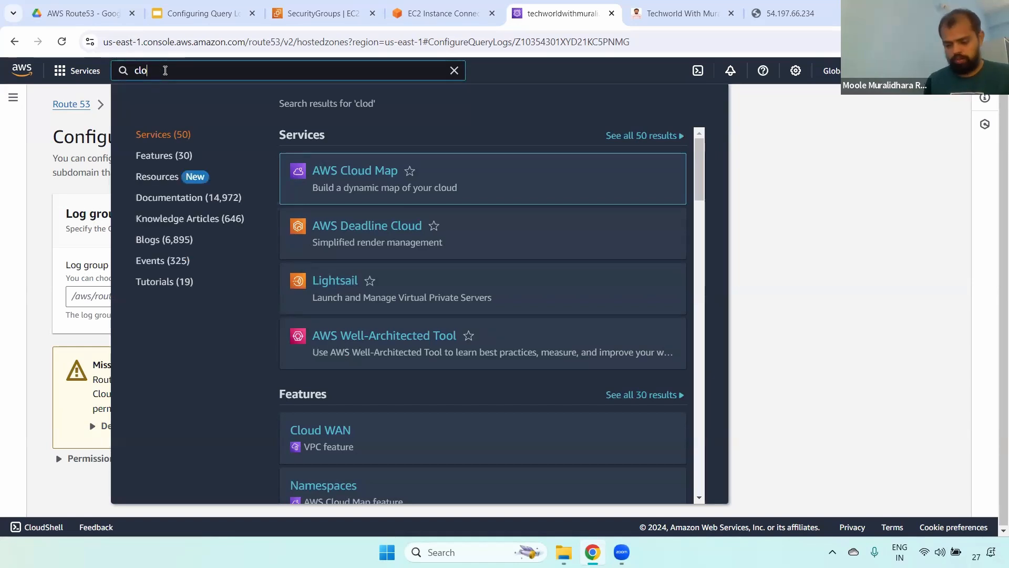
{"action": "type", "text": "dudwa"}
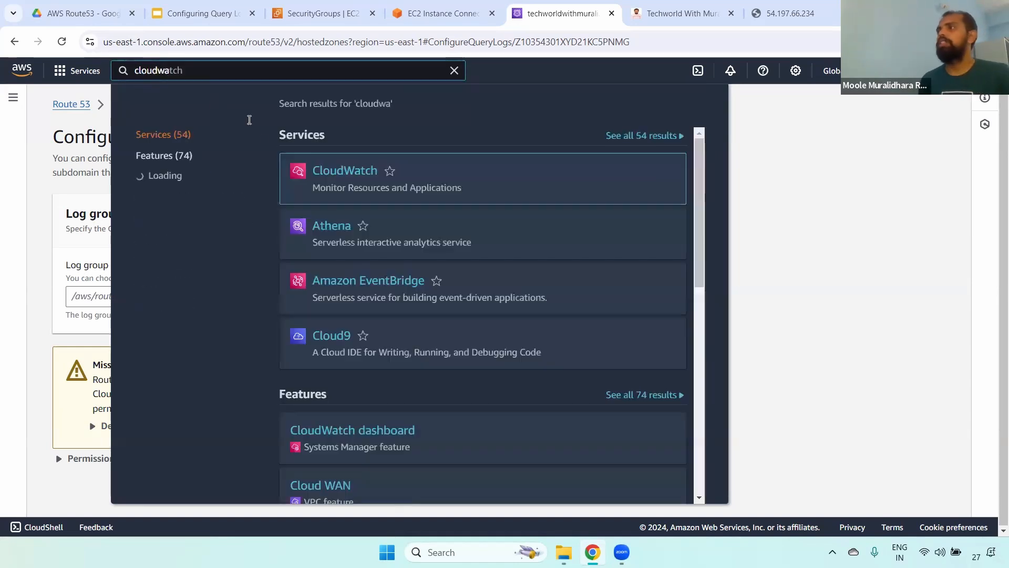
{"action": "right_click", "coordinate": [344, 171]}
{"action": "left_click", "coordinate": [385, 180]}
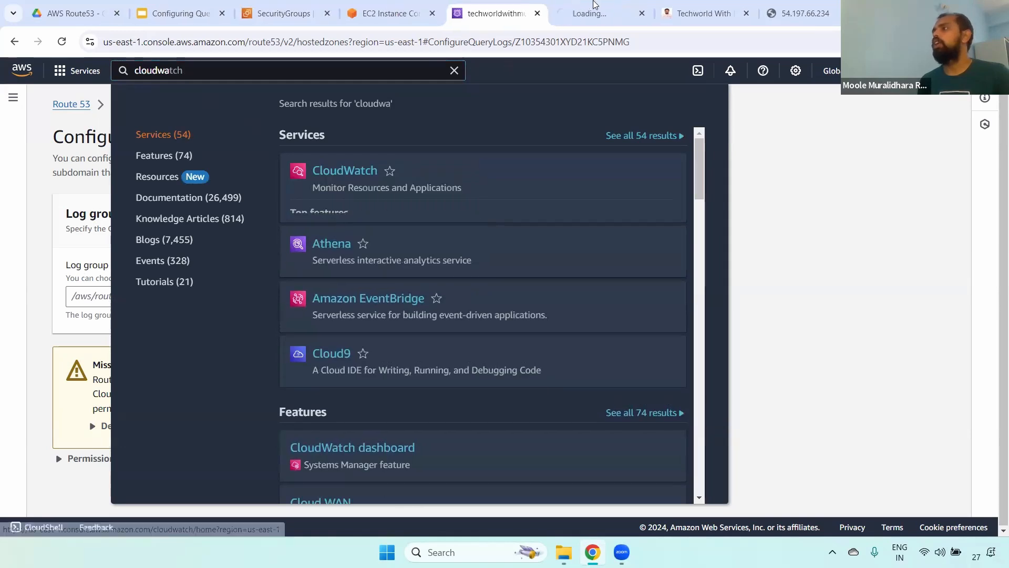
{"action": "left_click", "coordinate": [594, 5]}
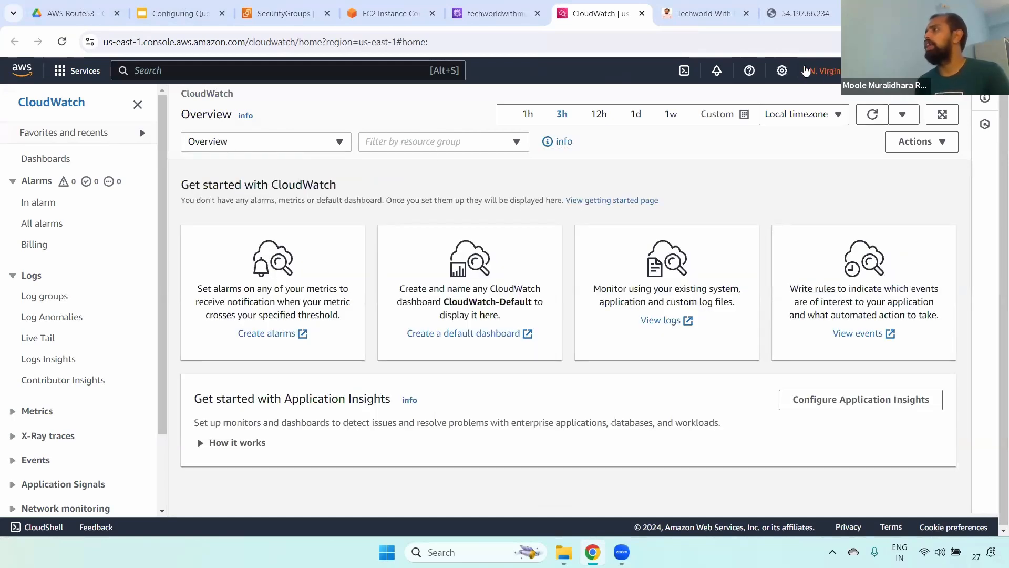
Return to the Route 53 query logging configuration, recheck the existing log group choices, and go back to CloudWatch
{"action": "left_click", "coordinate": [499, 13]}
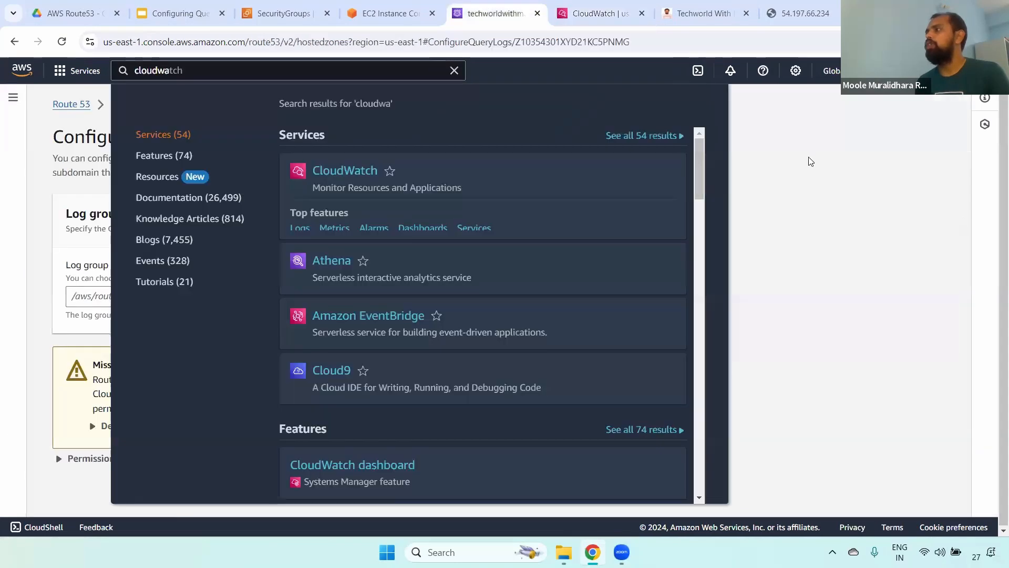
{"action": "left_click", "coordinate": [810, 159]}
{"action": "left_click", "coordinate": [160, 297]}
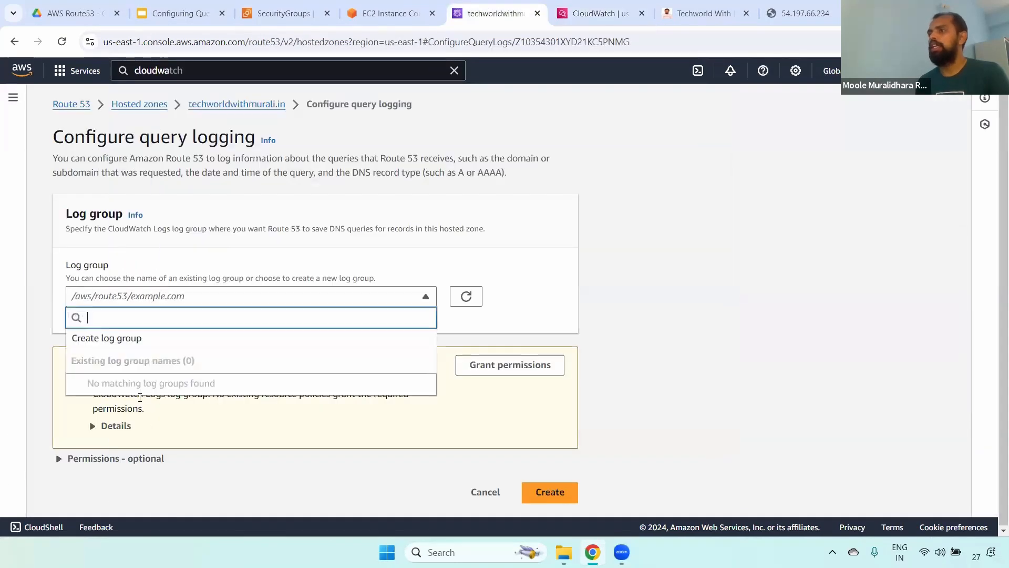
{"action": "left_click", "coordinate": [600, 168]}
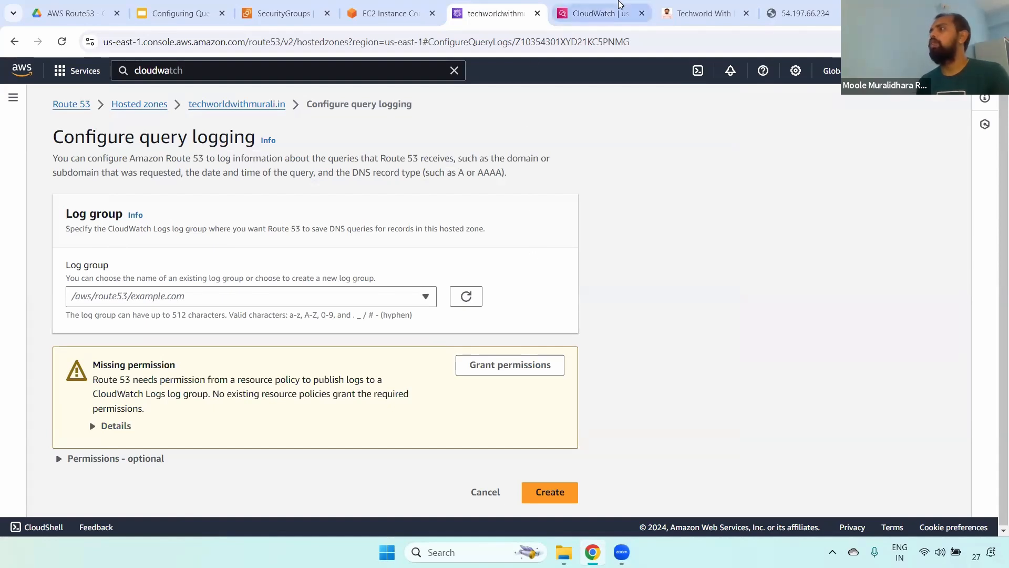
{"action": "left_click", "coordinate": [704, 13]}
{"action": "left_click", "coordinate": [606, 7]}
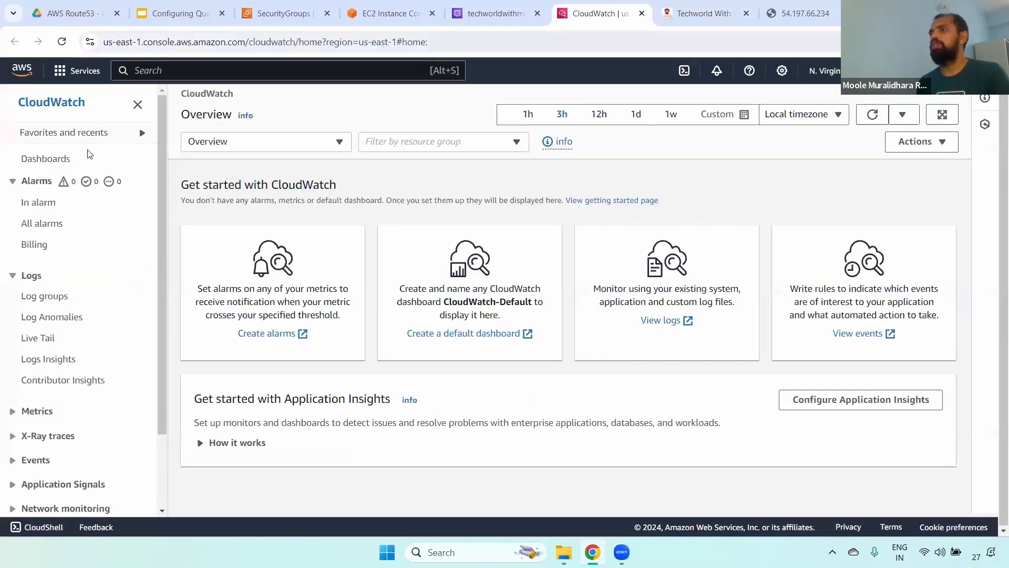
Start a new CloudWatch log group named /aws/route53/techworldwithmurali.in, following the name format suggested in Route 53
{"action": "left_click", "coordinate": [40, 298]}
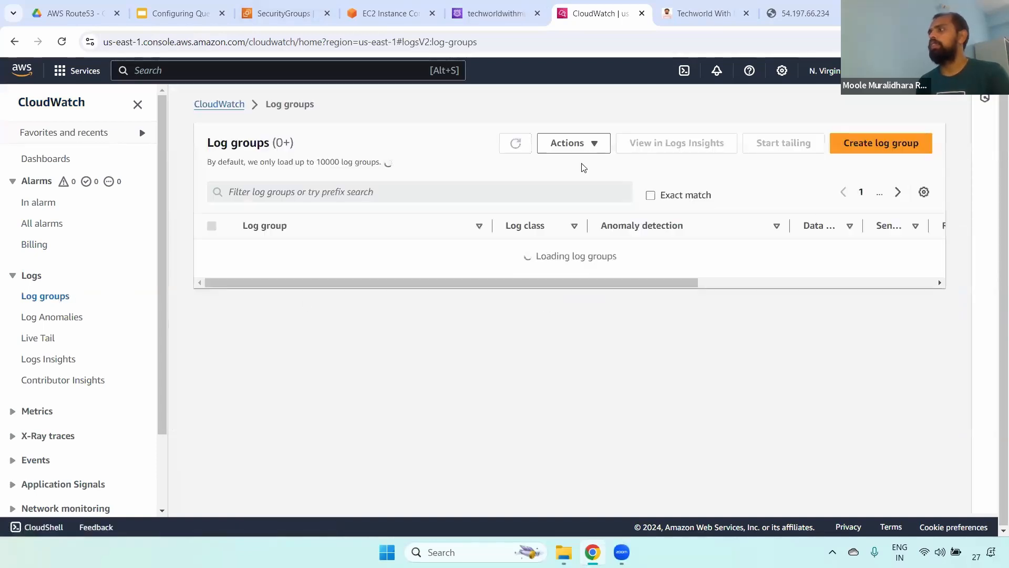
{"action": "left_click", "coordinate": [575, 332]}
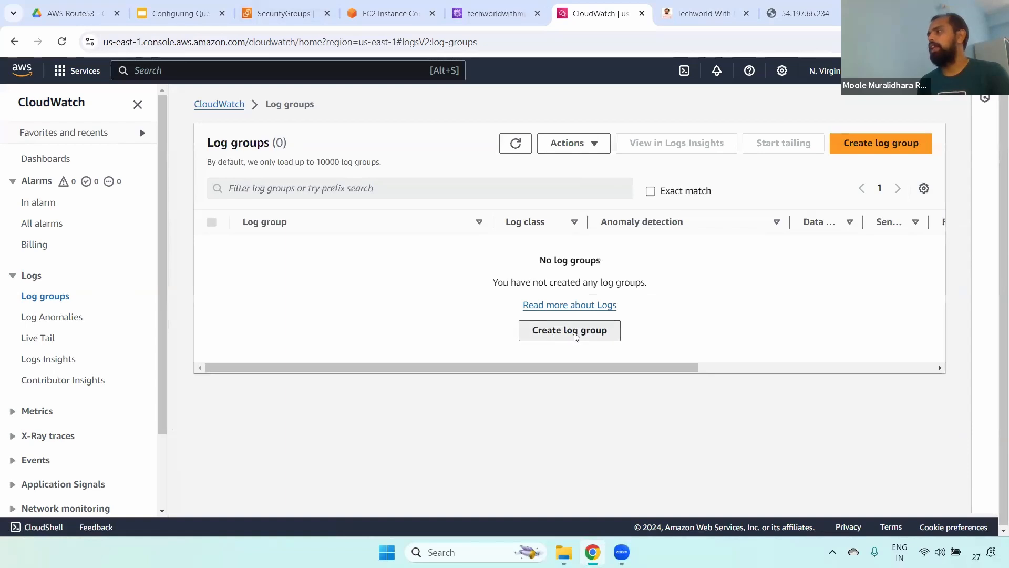
{"action": "left_click", "coordinate": [284, 306]}
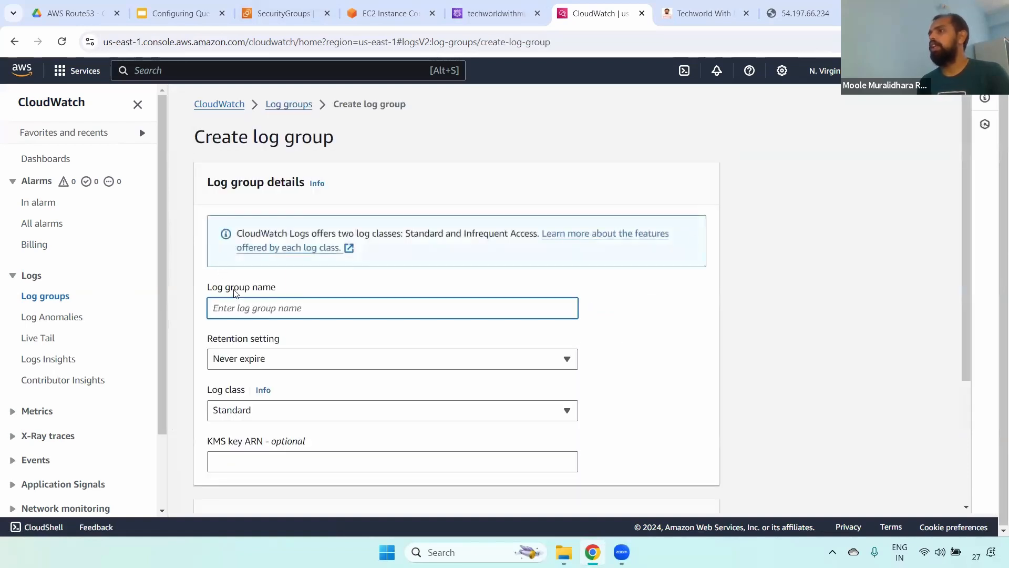
{"action": "left_click_drag", "start_coordinate": [210, 288], "coordinate": [279, 290]}
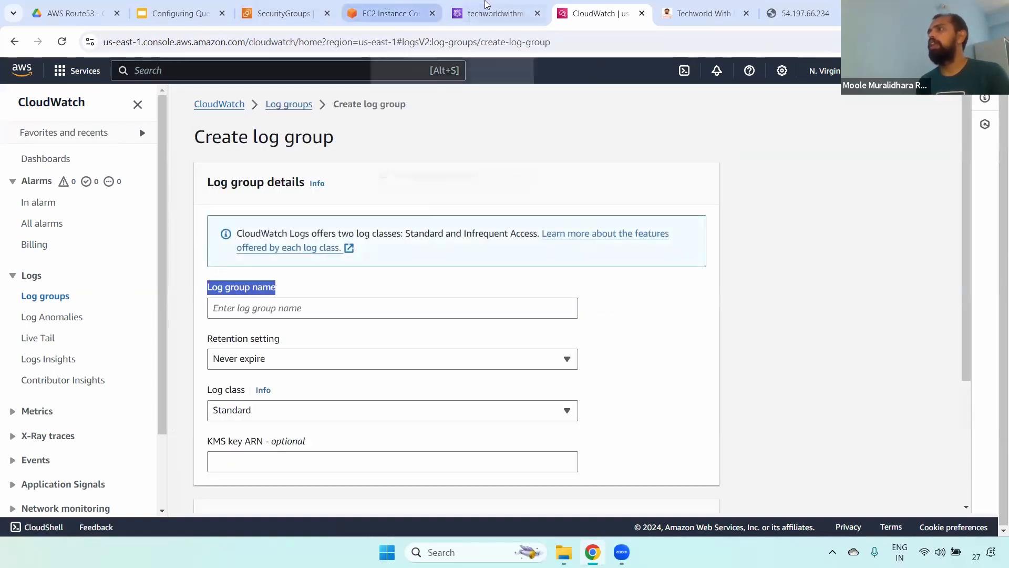
{"action": "left_click", "coordinate": [486, 7]}
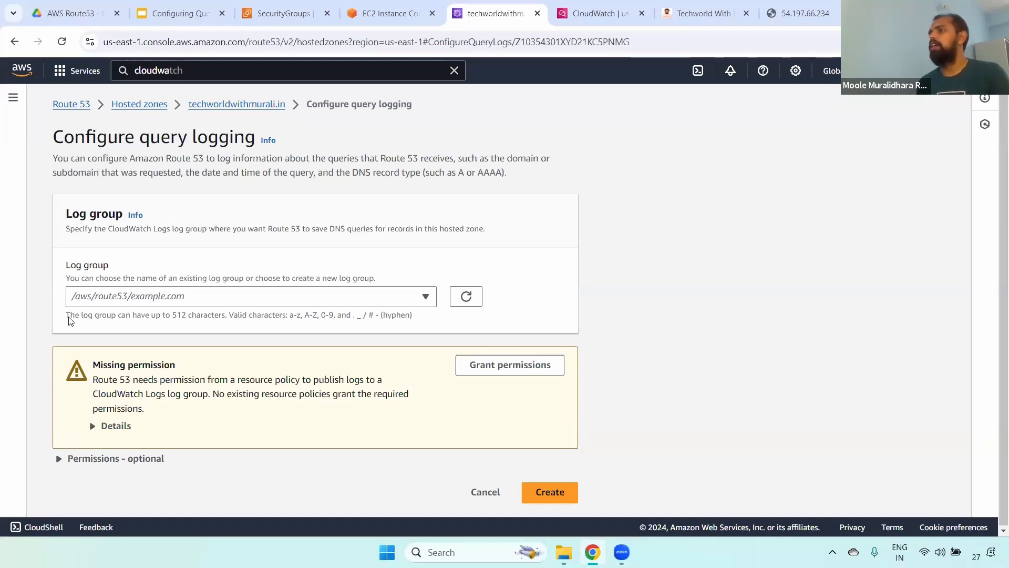
{"action": "left_click", "coordinate": [600, 13]}
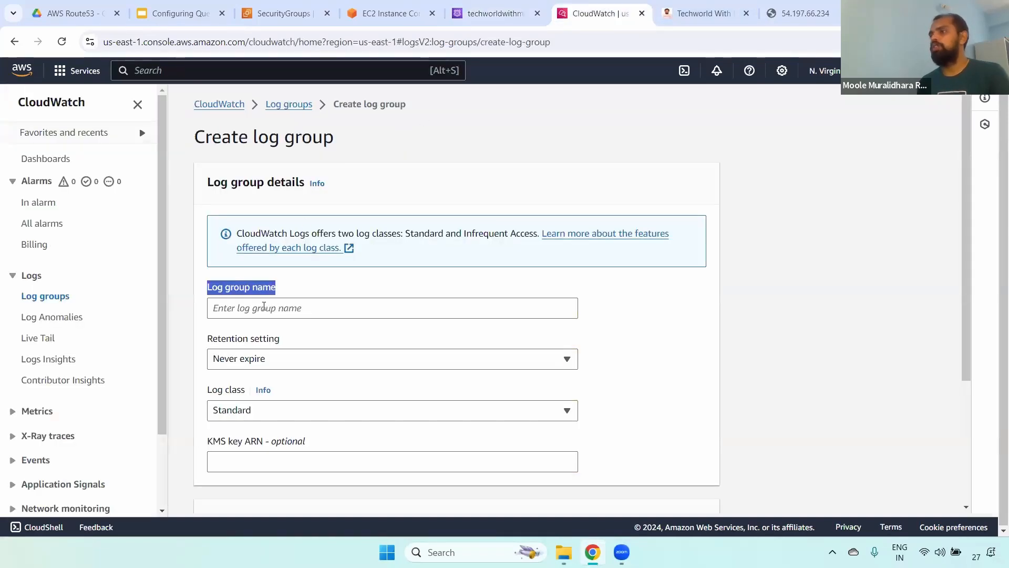
{"action": "left_click", "coordinate": [264, 306]}
{"action": "type", "text": "/a"}
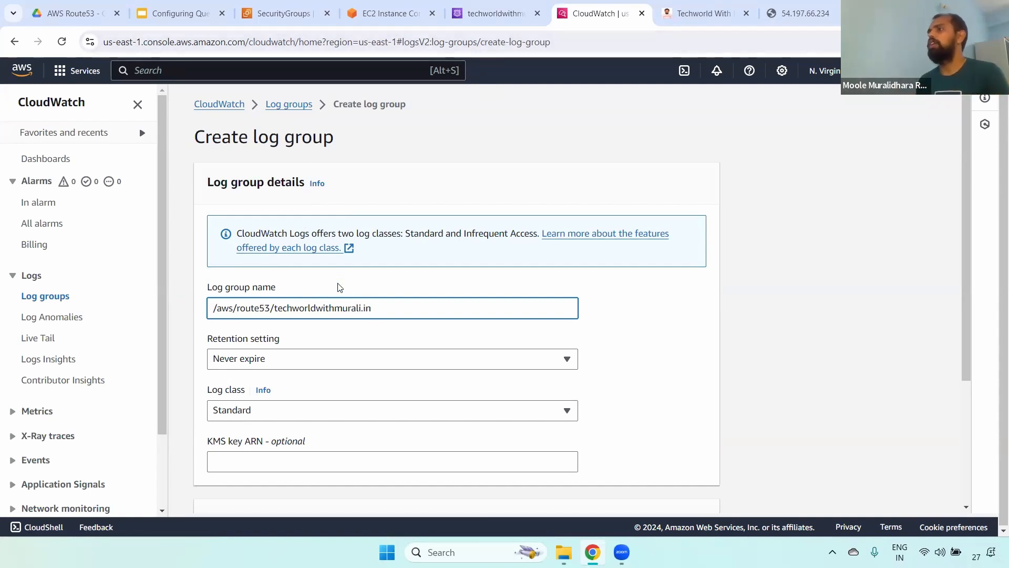
Set the new log group's retention to 1 day
{"action": "double_click", "coordinate": [315, 308]}
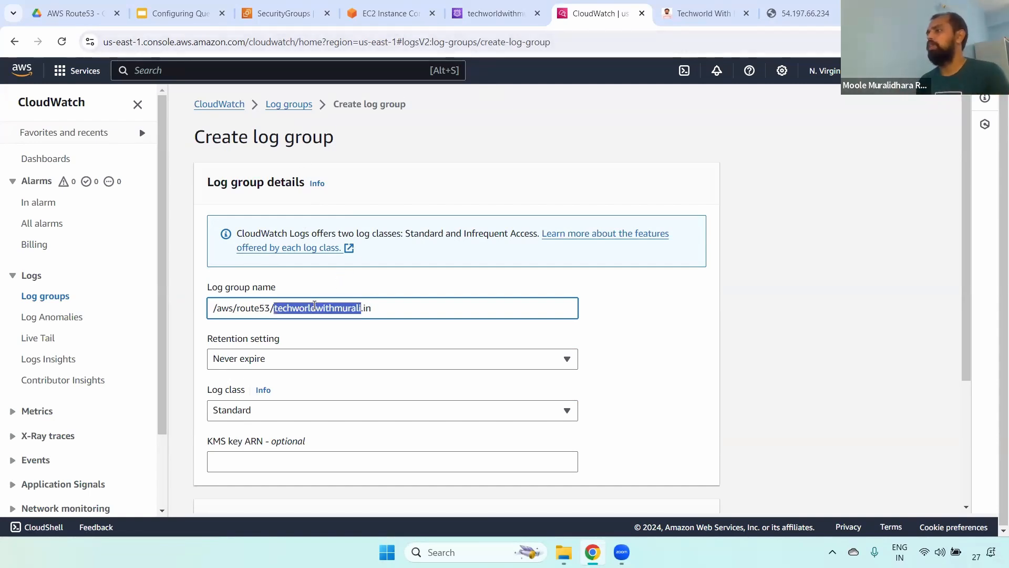
{"action": "left_click", "coordinate": [308, 360]}
{"action": "left_click", "coordinate": [230, 145]}
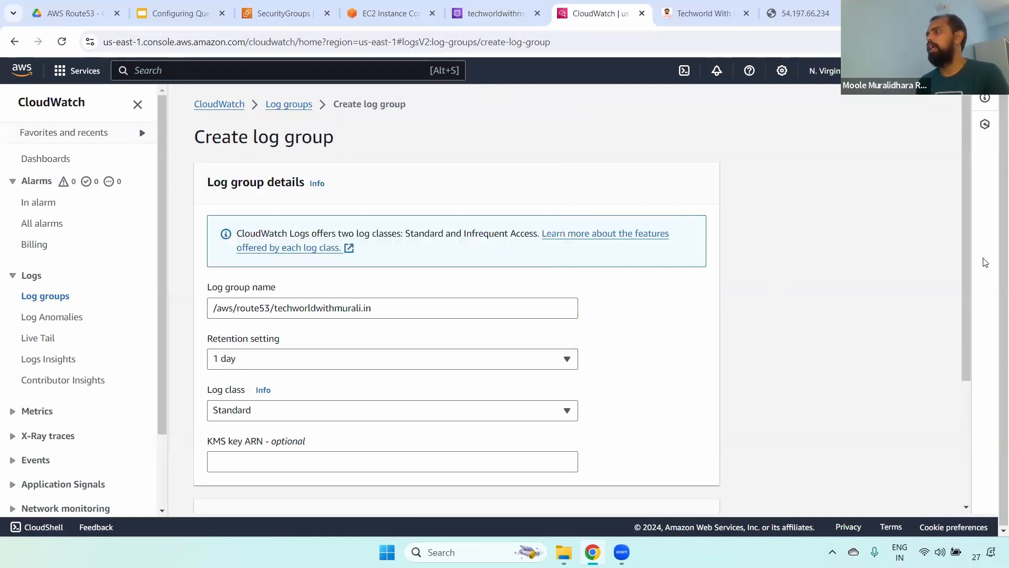
{"action": "scroll", "coordinate": [971, 239], "scroll_direction": "down", "scroll_amount": 3}
{"action": "left_click", "coordinate": [242, 272]}
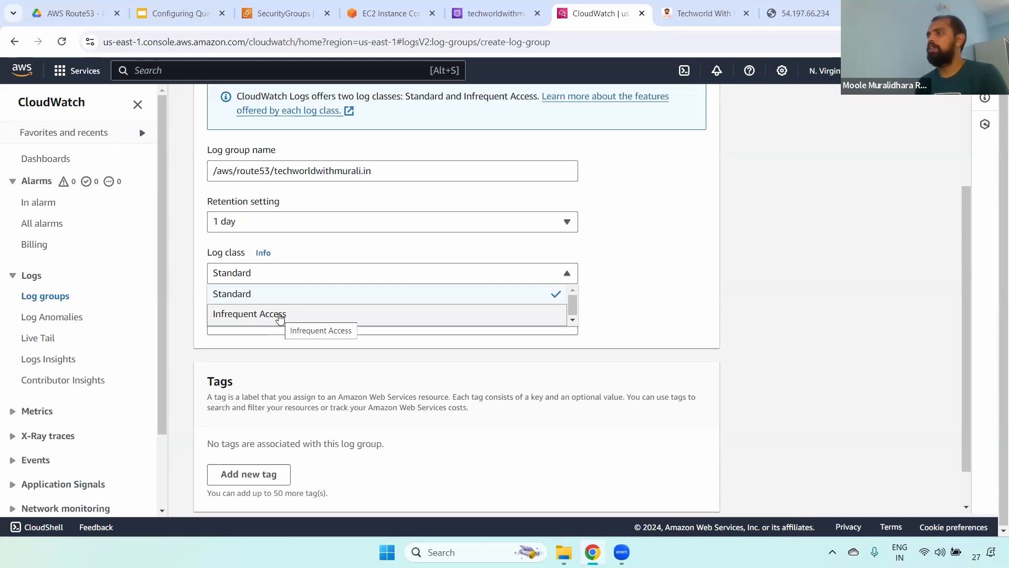
{"action": "left_click", "coordinate": [279, 314]}
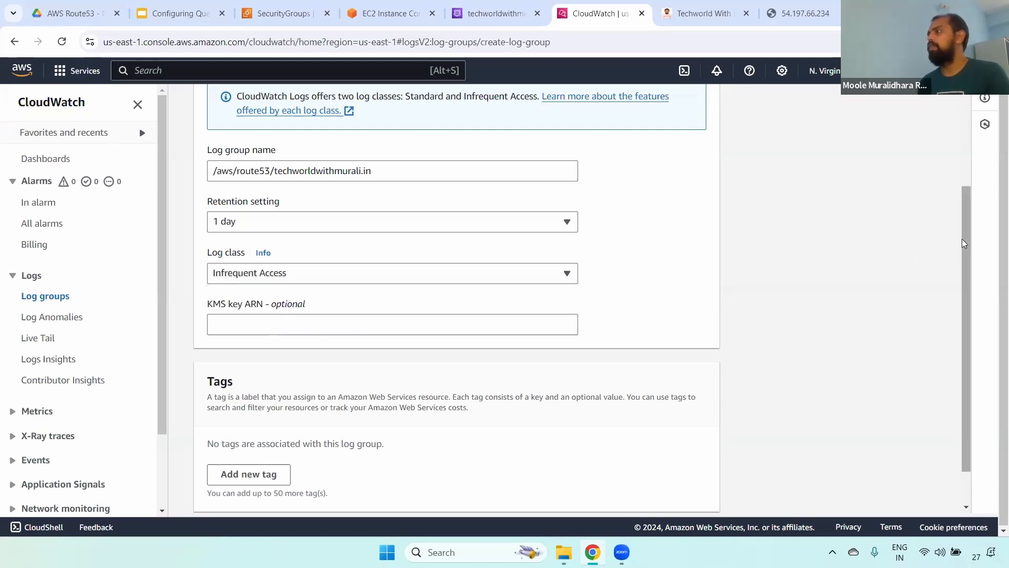
{"action": "scroll", "coordinate": [965, 243], "scroll_direction": "down", "scroll_amount": 1}
{"action": "left_click", "coordinate": [294, 227]}
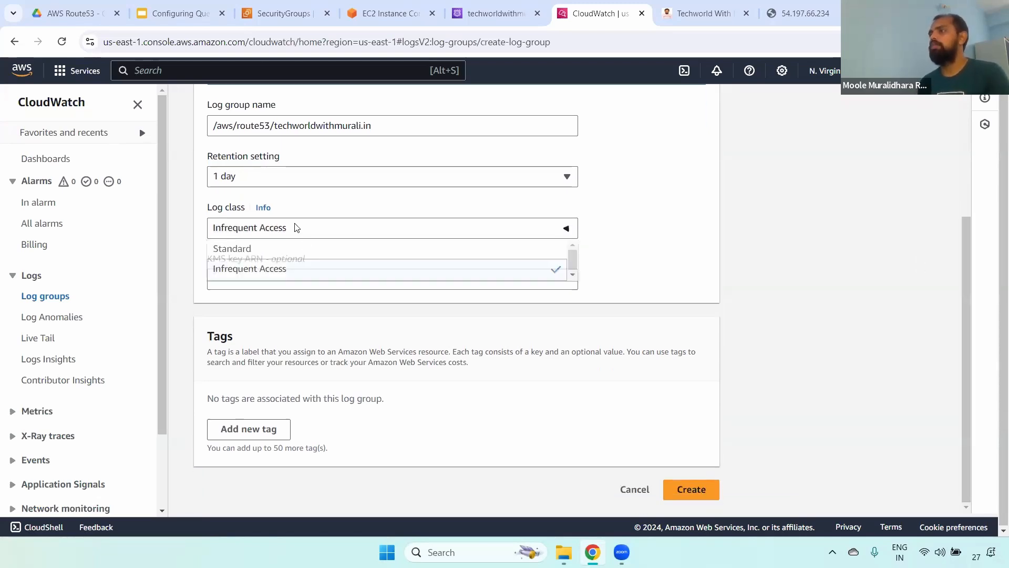
{"action": "left_click", "coordinate": [268, 247]}
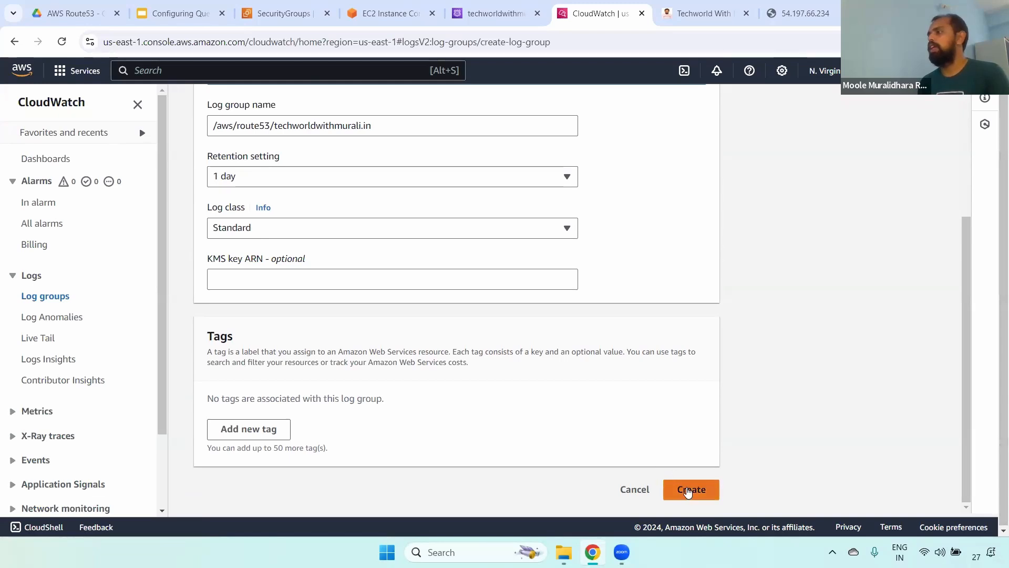
Create the log group, open it from the log group list, and return to the Route 53 query logging configuration
{"action": "left_click", "coordinate": [689, 491]}
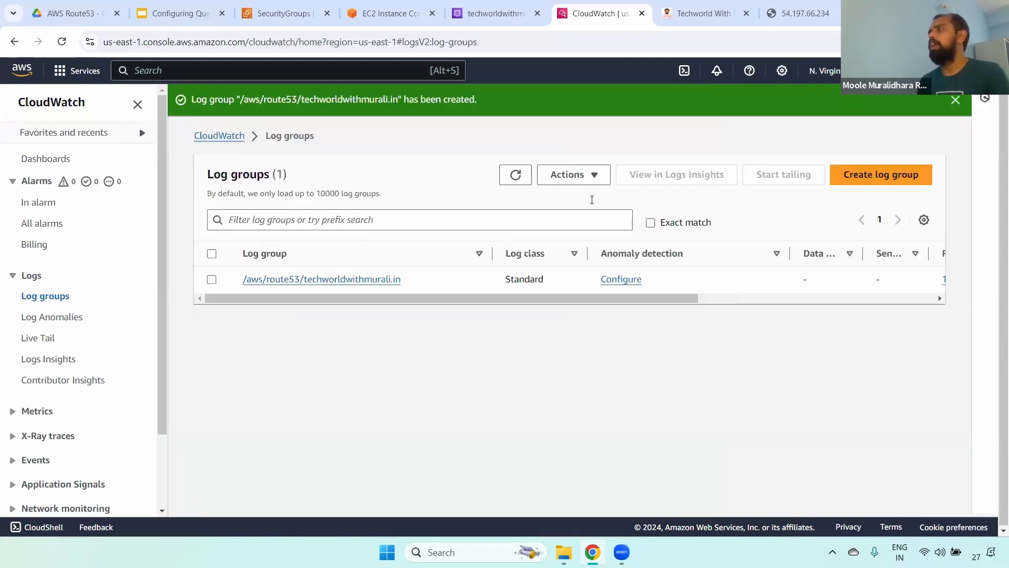
{"action": "left_click", "coordinate": [309, 280]}
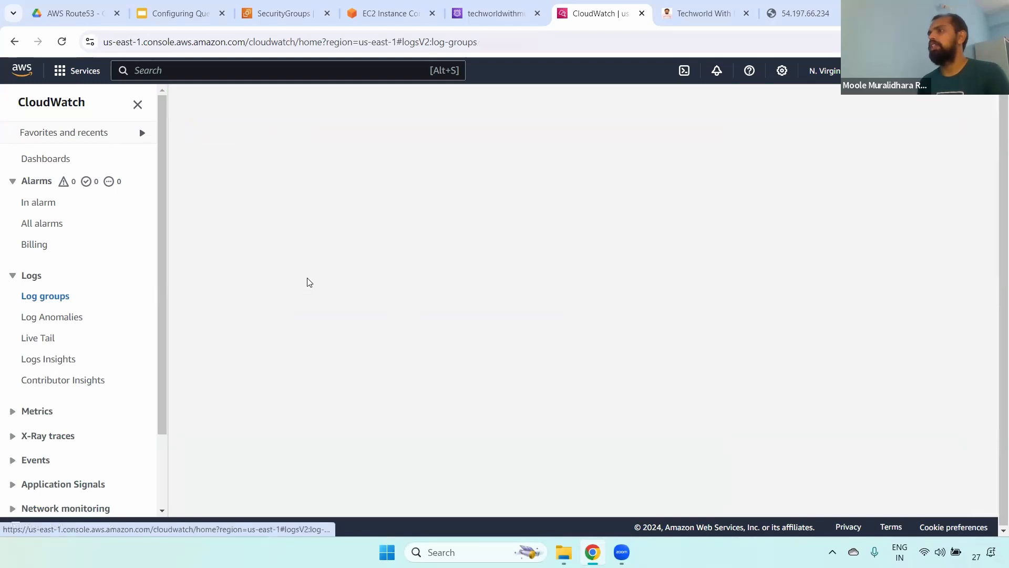
{"action": "left_click", "coordinate": [492, 12]}
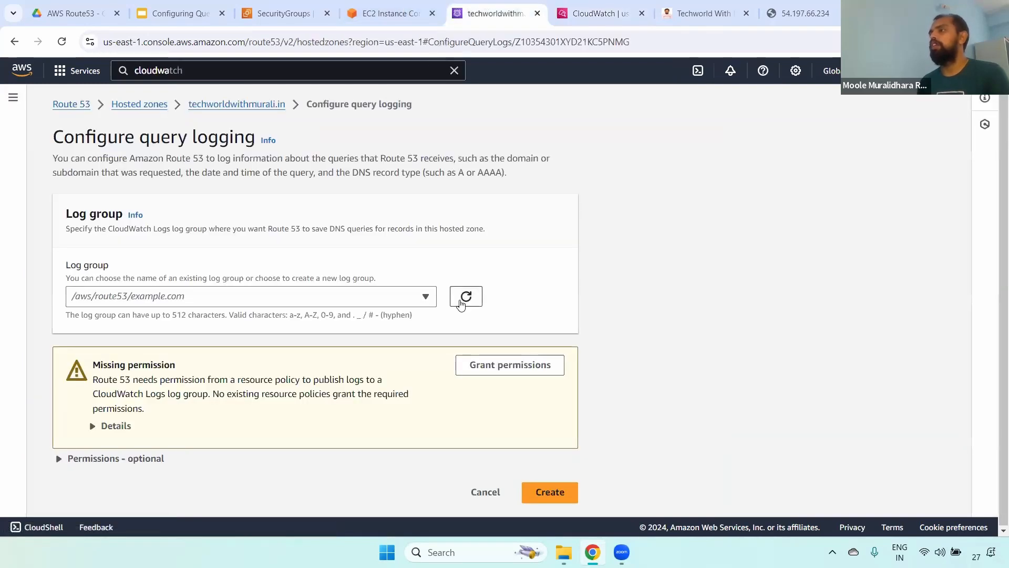
Refresh the log group choices for query logging and select /aws/route53/techworldwithmurali.in
{"action": "left_click", "coordinate": [461, 297]}
{"action": "left_click", "coordinate": [323, 297]}
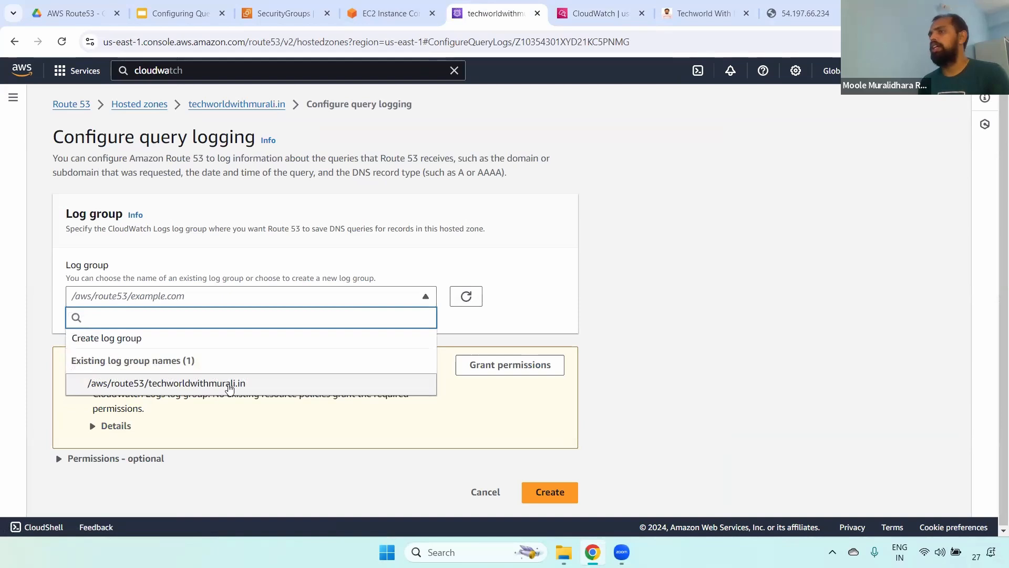
{"action": "left_click", "coordinate": [610, 210]}
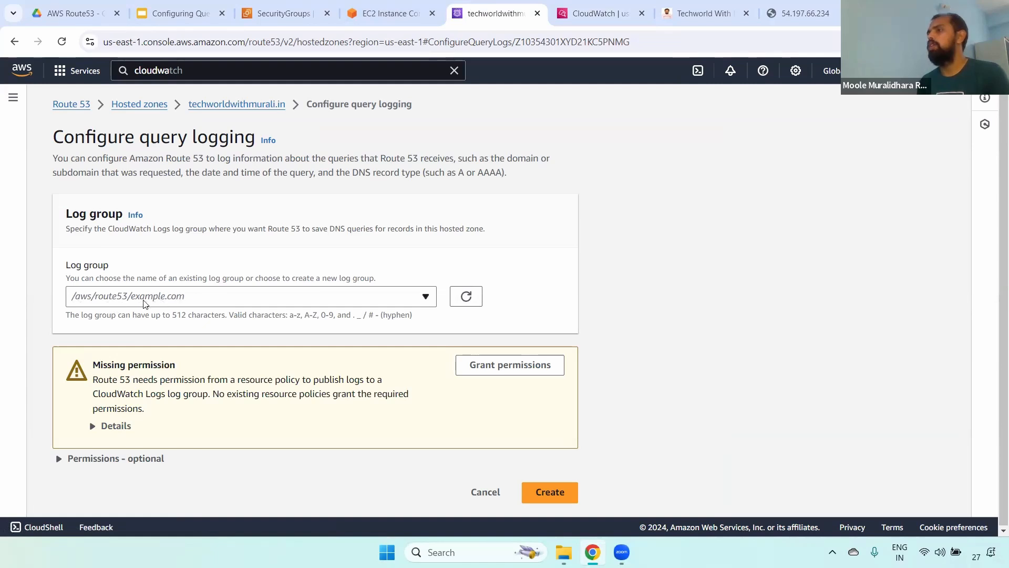
{"action": "left_click", "coordinate": [161, 298]}
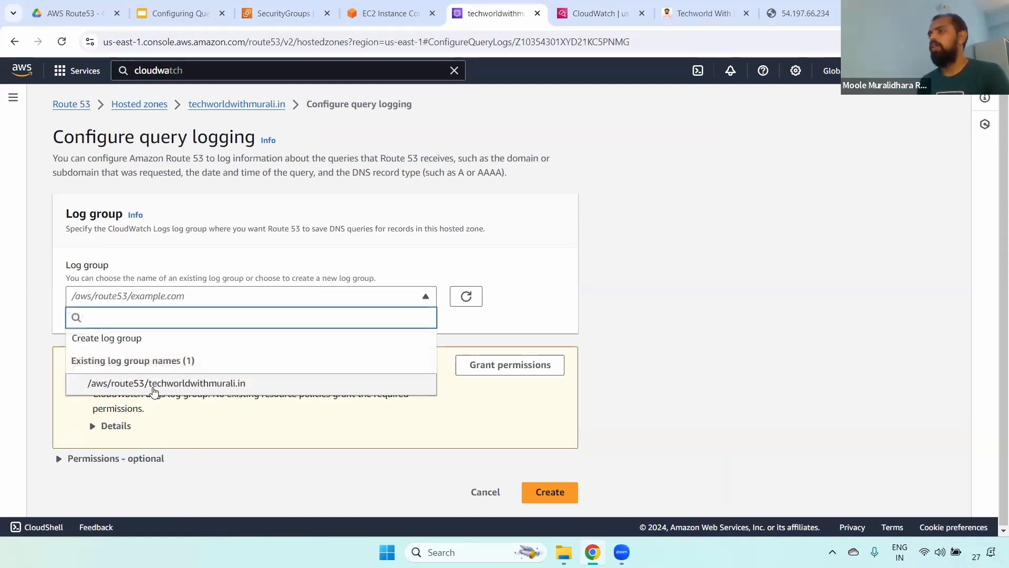
{"action": "left_click", "coordinate": [139, 383]}
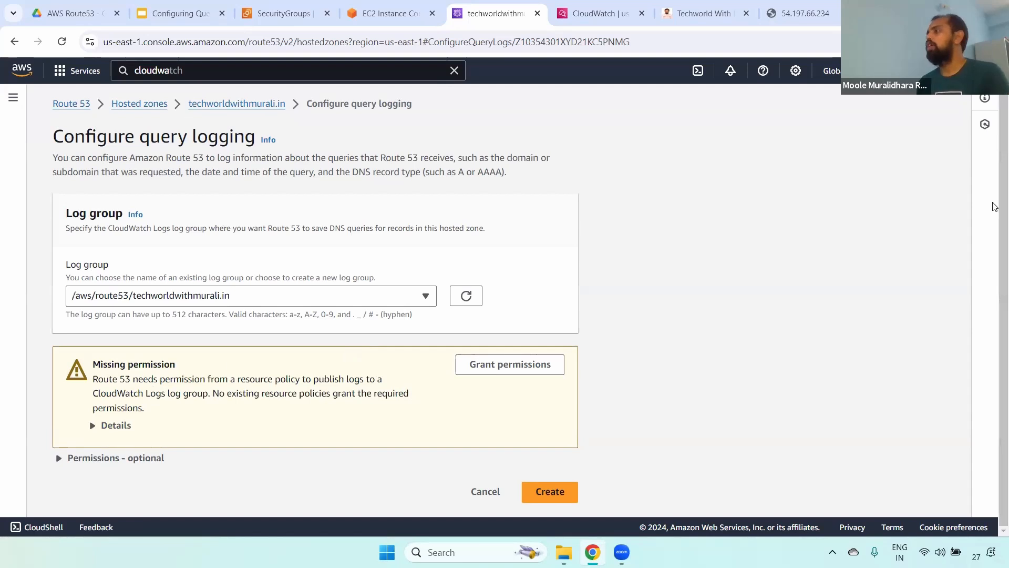
Expand the optional permissions and missing permission details, and examine the policy document's effect, actions and resource
{"action": "left_click", "coordinate": [87, 466]}
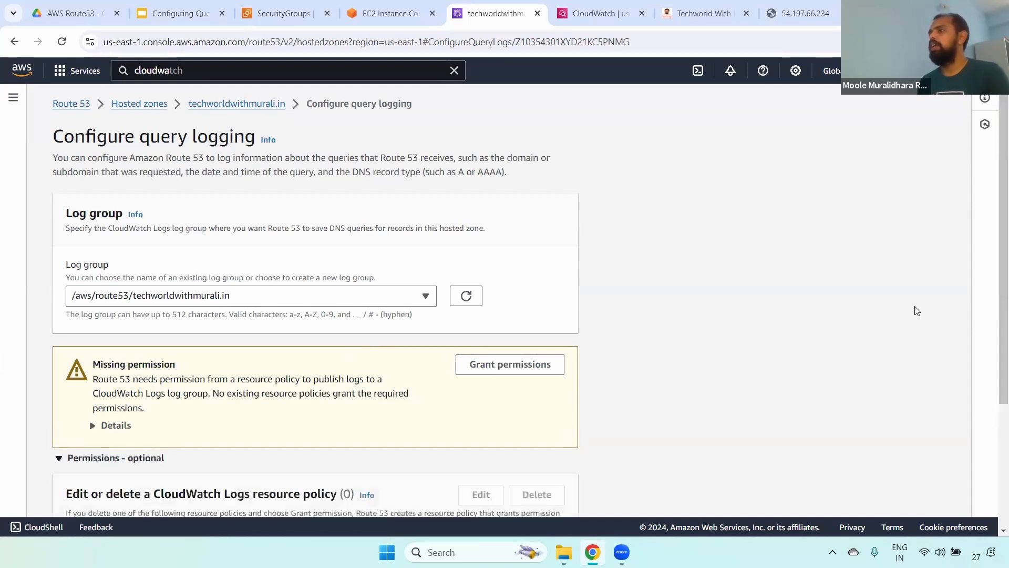
{"action": "scroll", "coordinate": [429, 209], "scroll_direction": "down", "scroll_amount": 3}
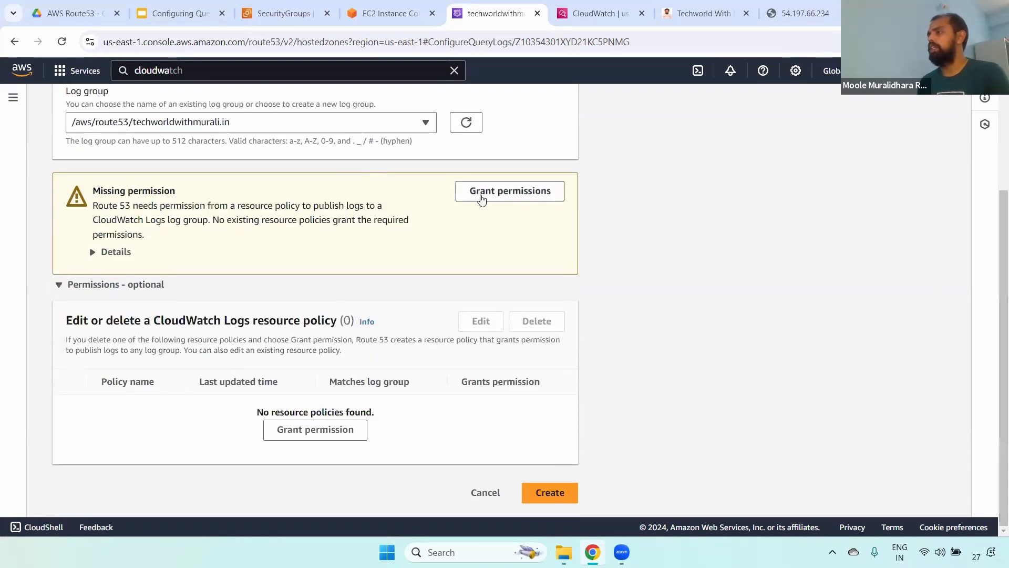
{"action": "left_click", "coordinate": [99, 257]}
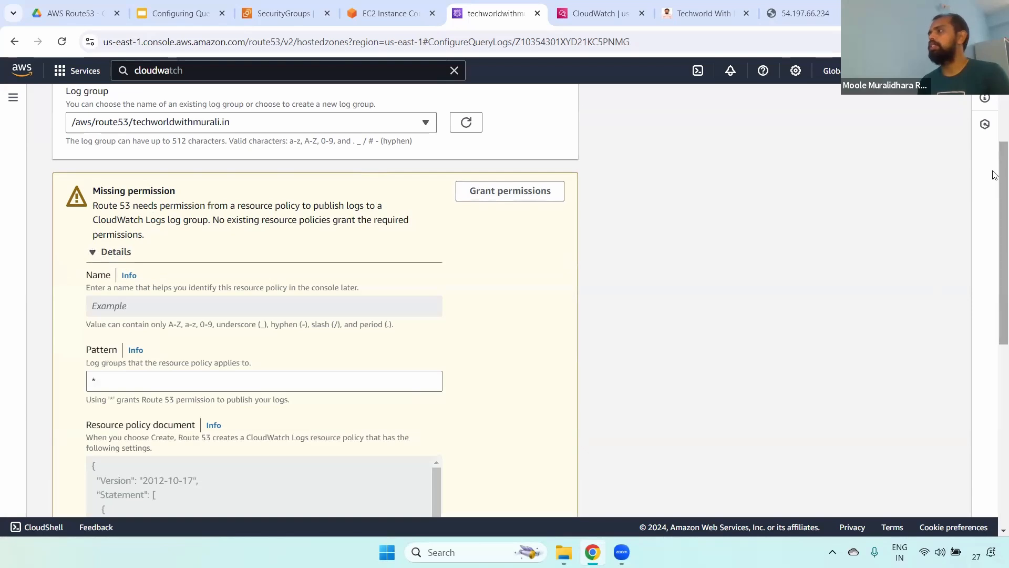
{"action": "left_click_drag", "start_coordinate": [1001, 211], "coordinate": [985, 248]}
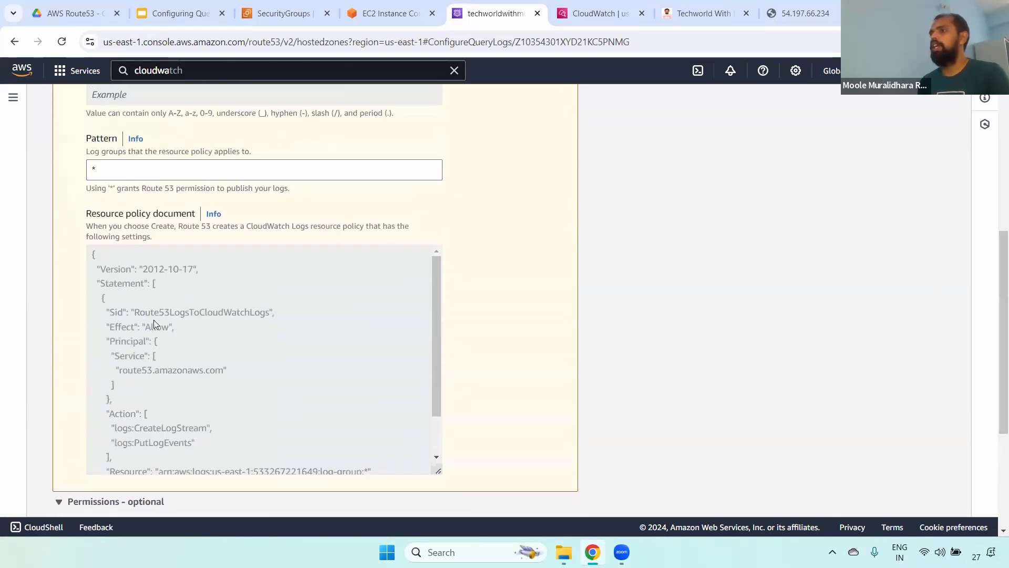
{"action": "left_click_drag", "start_coordinate": [188, 328], "coordinate": [146, 327]}
{"action": "left_click_drag", "start_coordinate": [436, 279], "coordinate": [435, 331]}
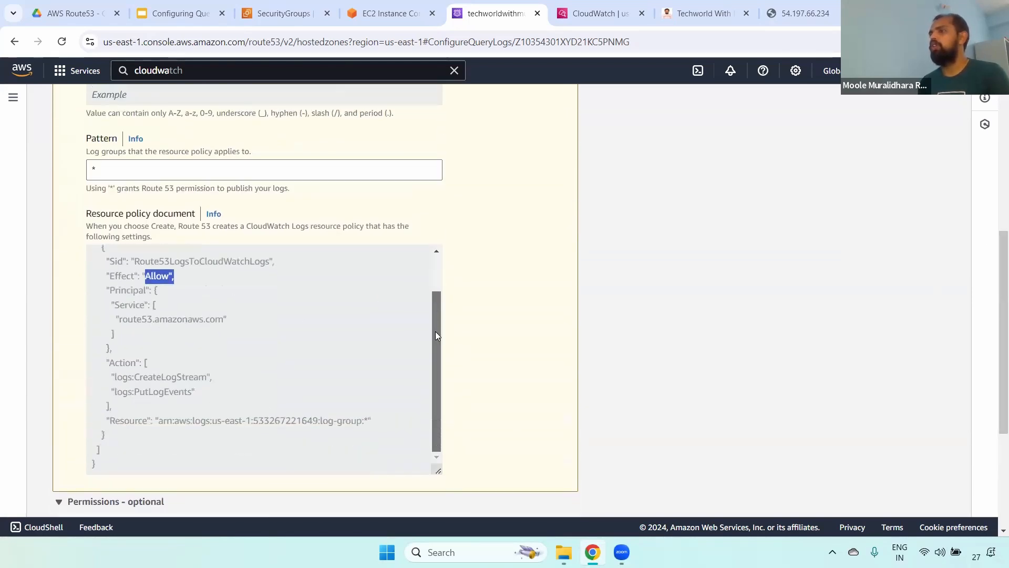
{"action": "left_click", "coordinate": [122, 395]}
{"action": "left_click_drag", "start_coordinate": [93, 363], "coordinate": [238, 392]}
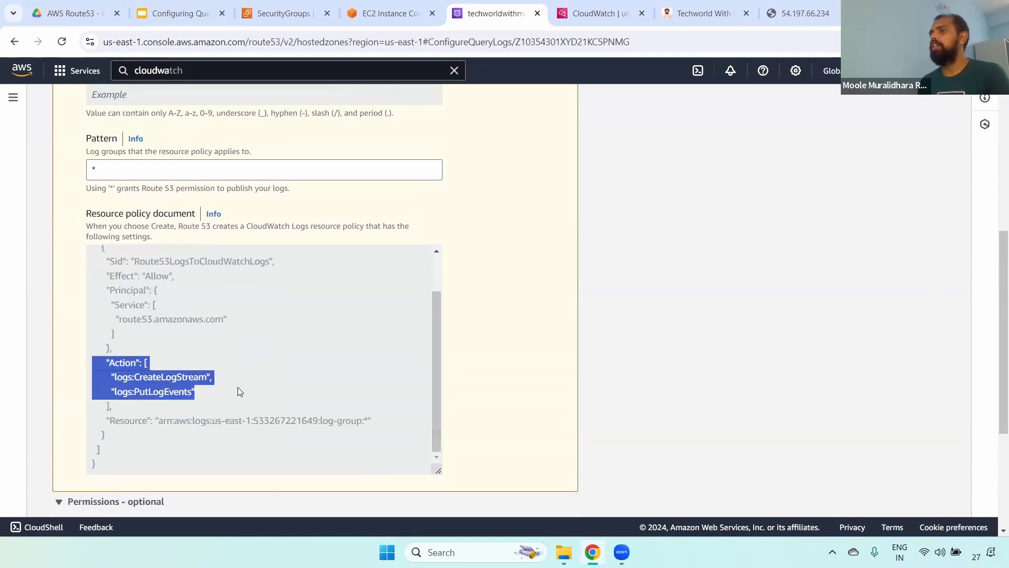
{"action": "left_click", "coordinate": [145, 394]}
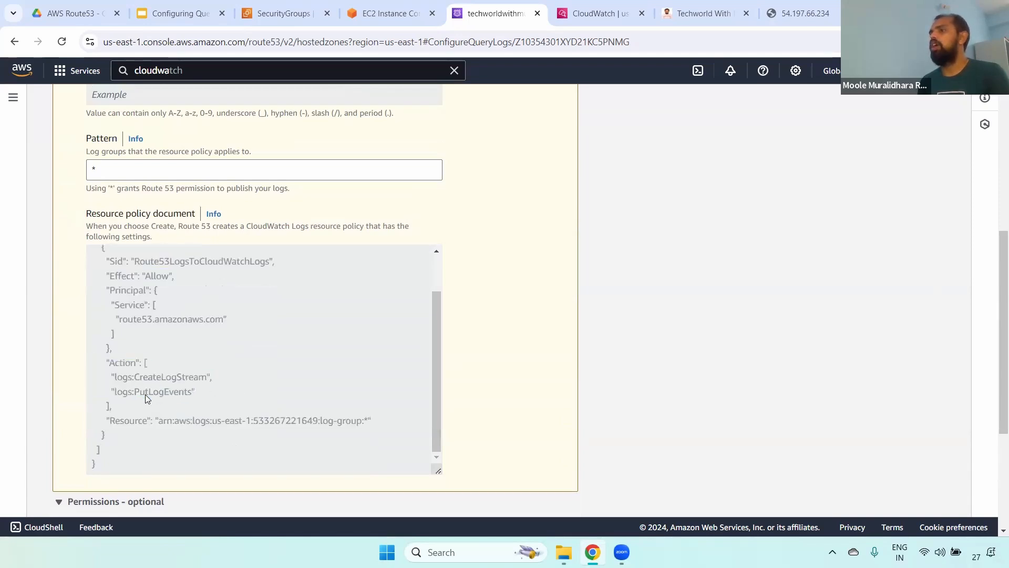
{"action": "double_click", "coordinate": [151, 395]}
{"action": "left_click_drag", "start_coordinate": [407, 422], "coordinate": [64, 337]}
Grant Route 53 permission to publish logs to CloudWatch, then check the selected log group and the resource policy
{"action": "left_click_drag", "start_coordinate": [995, 294], "coordinate": [995, 165]}
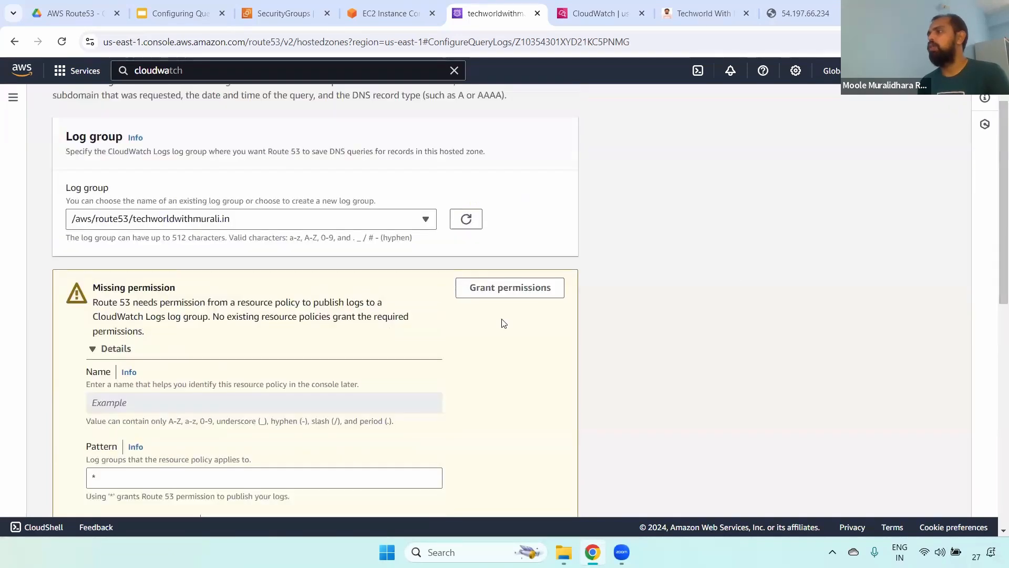
{"action": "left_click", "coordinate": [528, 293]}
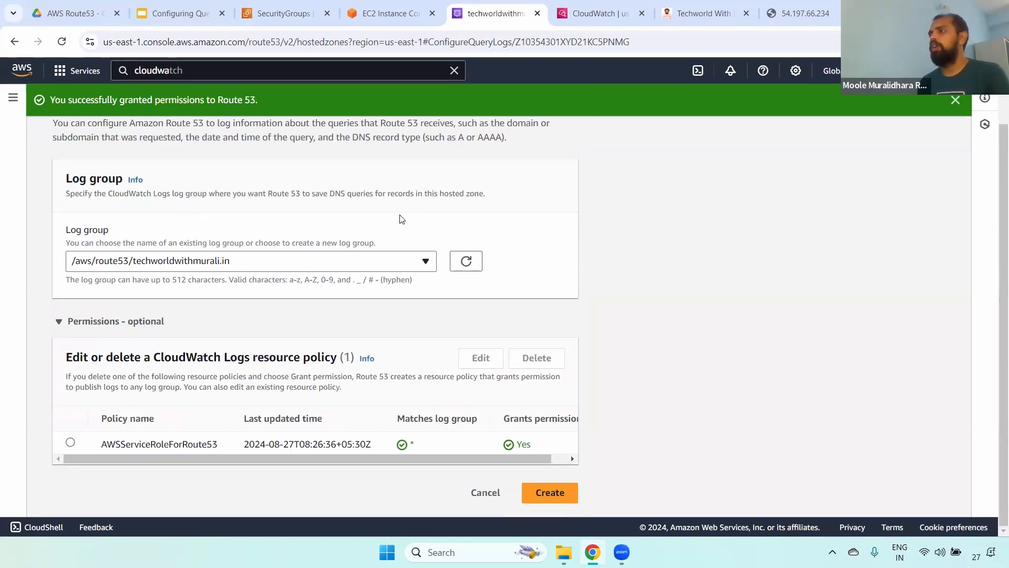
{"action": "left_click", "coordinate": [273, 263]}
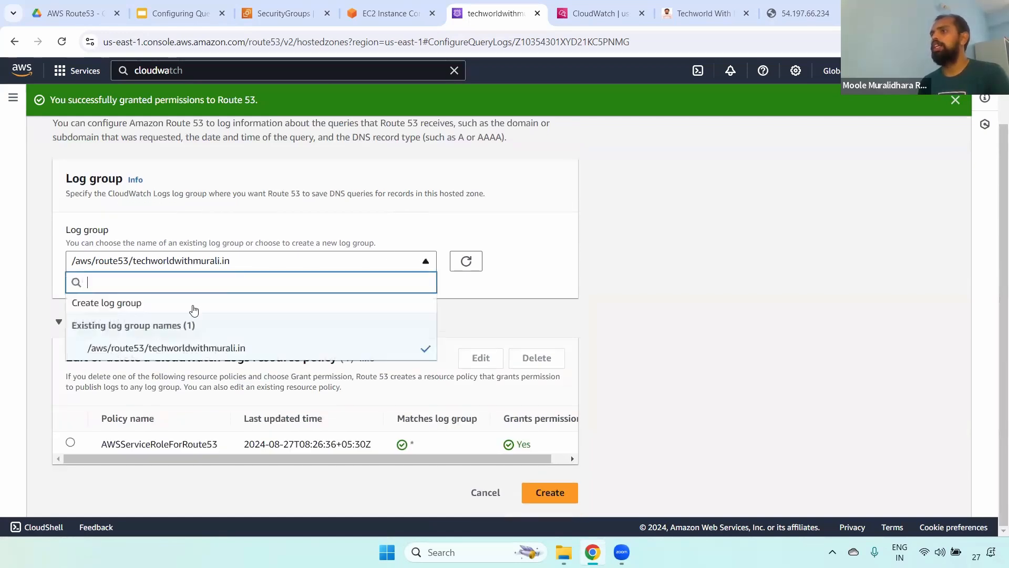
{"action": "left_click", "coordinate": [298, 345]}
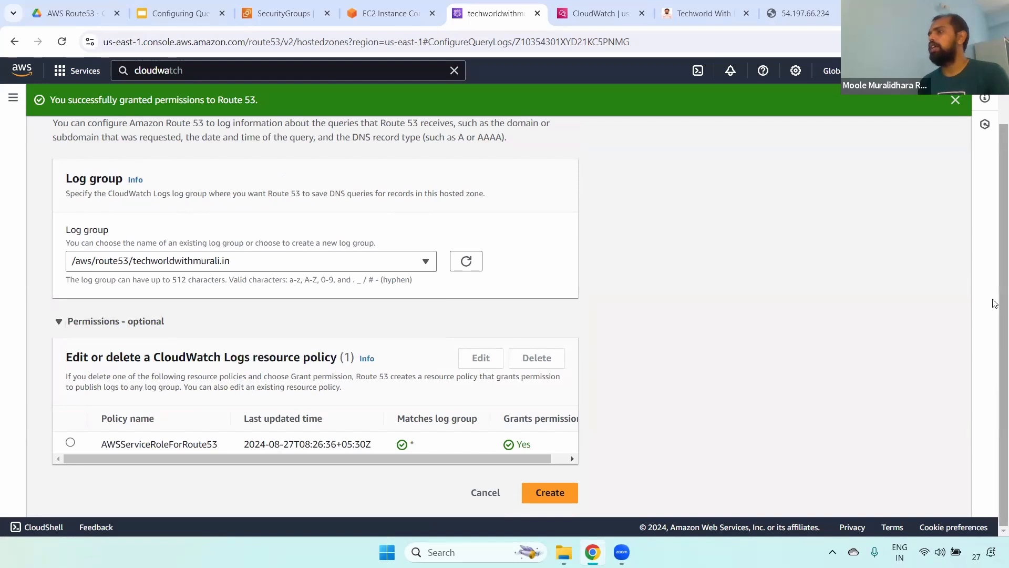
{"action": "left_click_drag", "start_coordinate": [171, 358], "coordinate": [341, 358]}
{"action": "left_click_drag", "start_coordinate": [172, 459], "coordinate": [188, 459]}
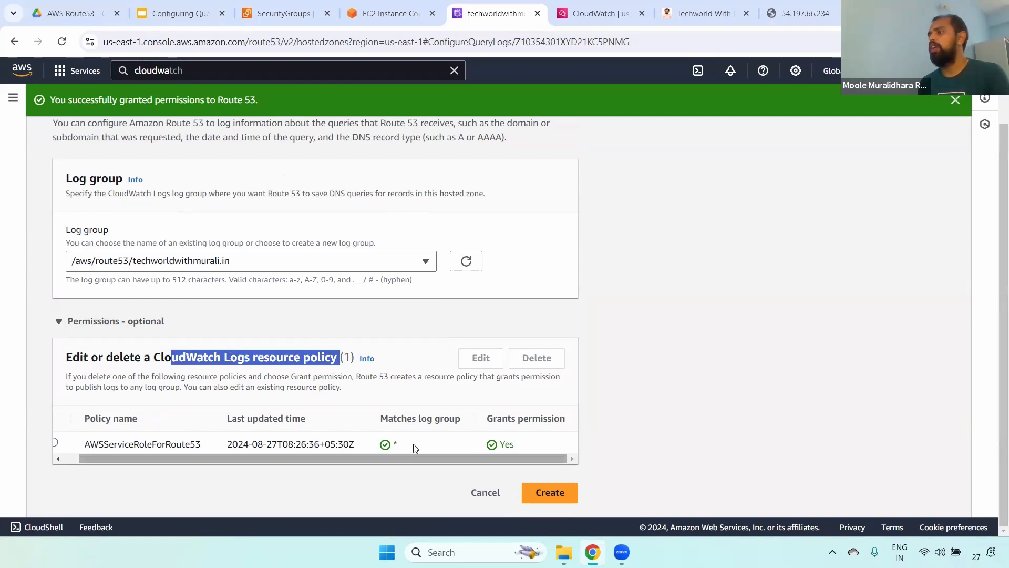
Create the query logging configuration for the hosted zone and dismiss the notifications
{"action": "left_click", "coordinate": [545, 499]}
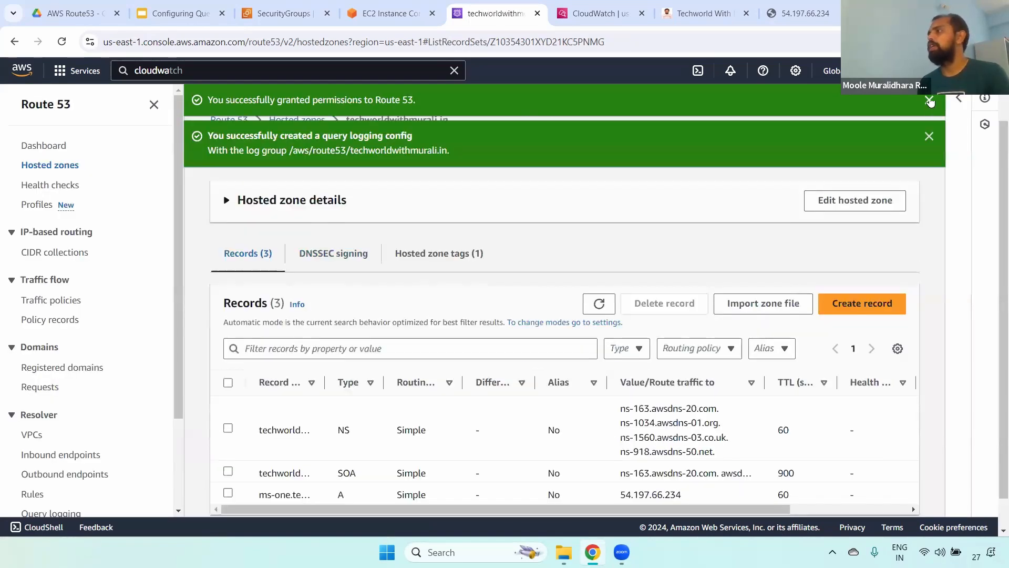
{"action": "left_click", "coordinate": [930, 100]}
{"action": "left_click", "coordinate": [929, 100]}
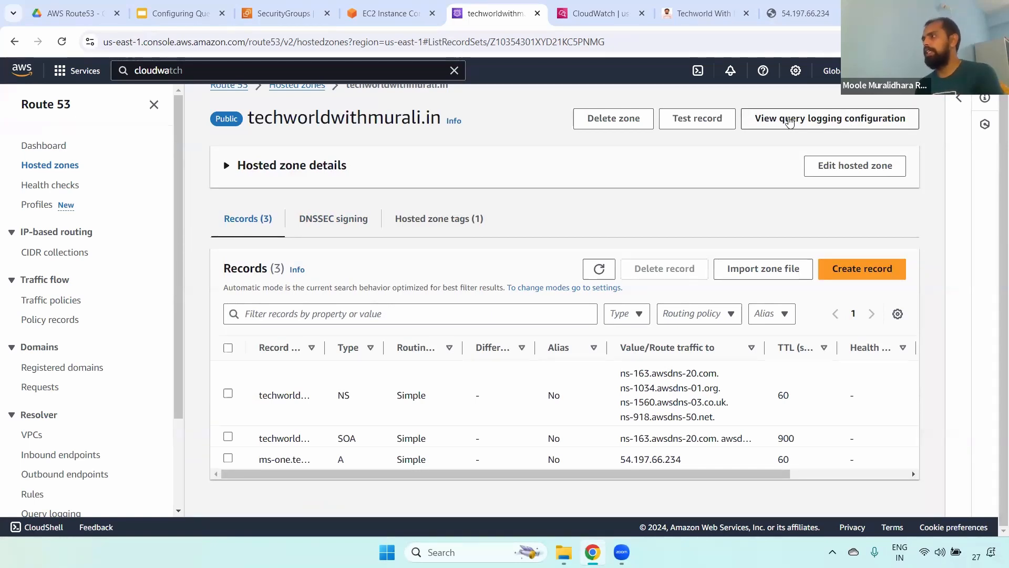
View the hosted zone's query logging configuration and review its ID, hosted zone ID and CloudWatch log group ARN
{"action": "left_click", "coordinate": [790, 122]}
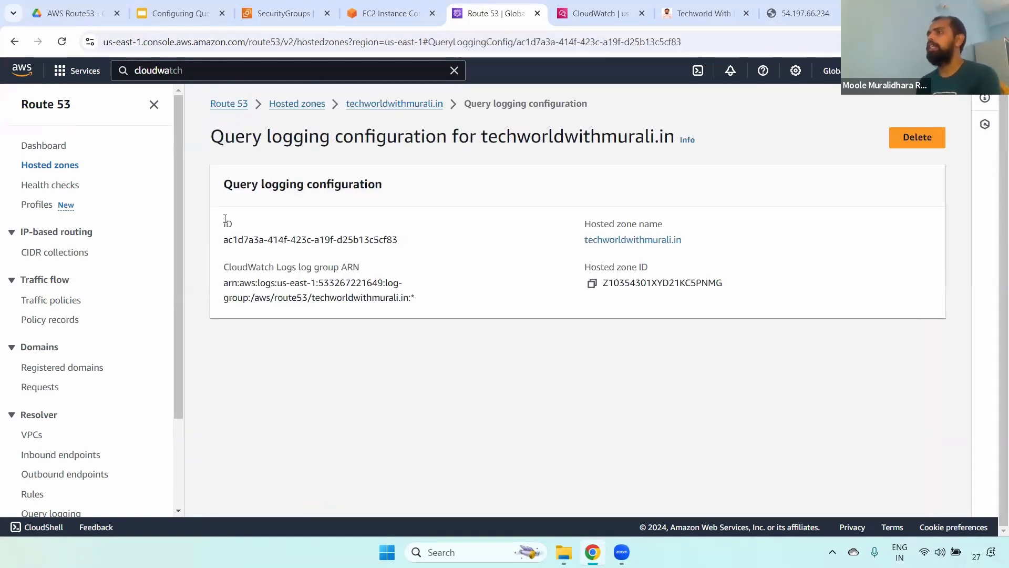
{"action": "left_click_drag", "start_coordinate": [225, 219], "coordinate": [430, 239]}
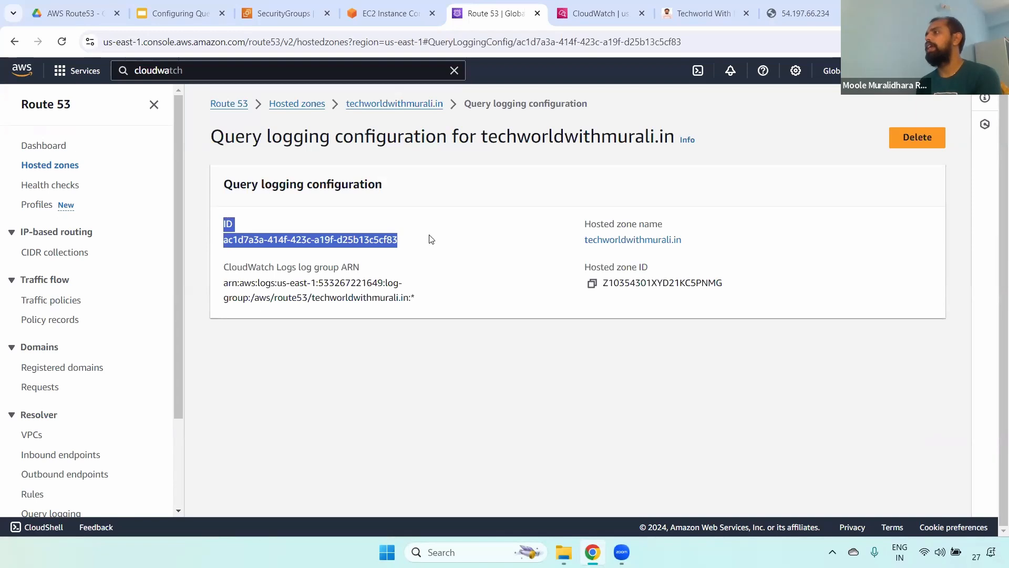
{"action": "left_click_drag", "start_coordinate": [582, 269], "coordinate": [769, 288]}
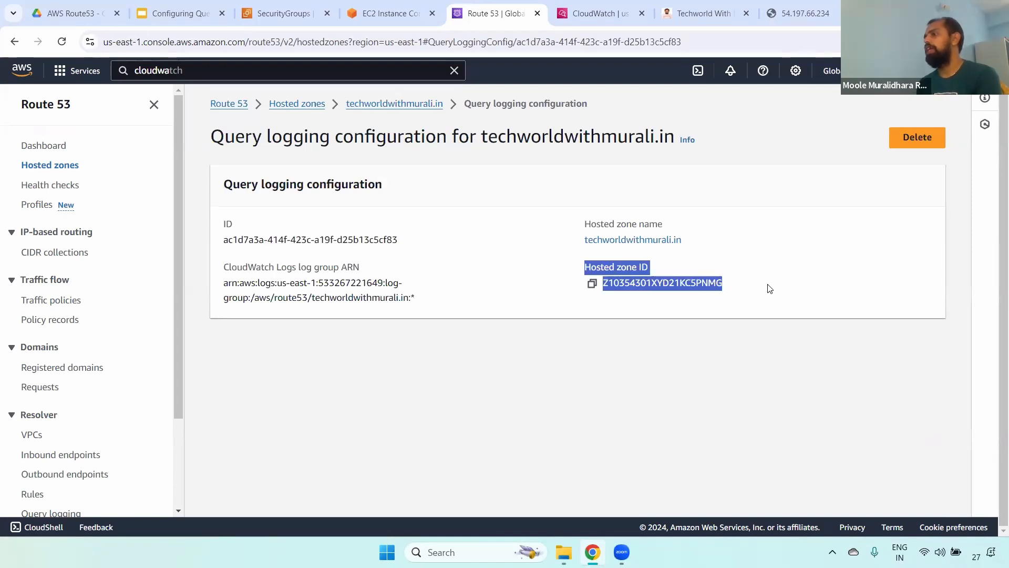
{"action": "left_click_drag", "start_coordinate": [224, 267], "coordinate": [470, 306]}
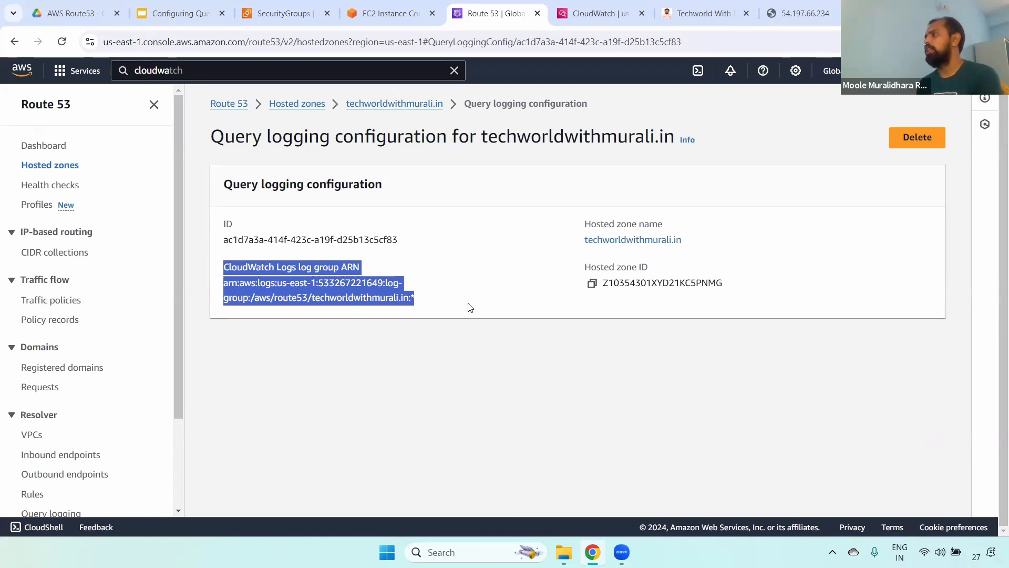
Switch to the log group in CloudWatch and refresh its log streams to check for the Route 53 test stream
{"action": "left_click", "coordinate": [599, 13]}
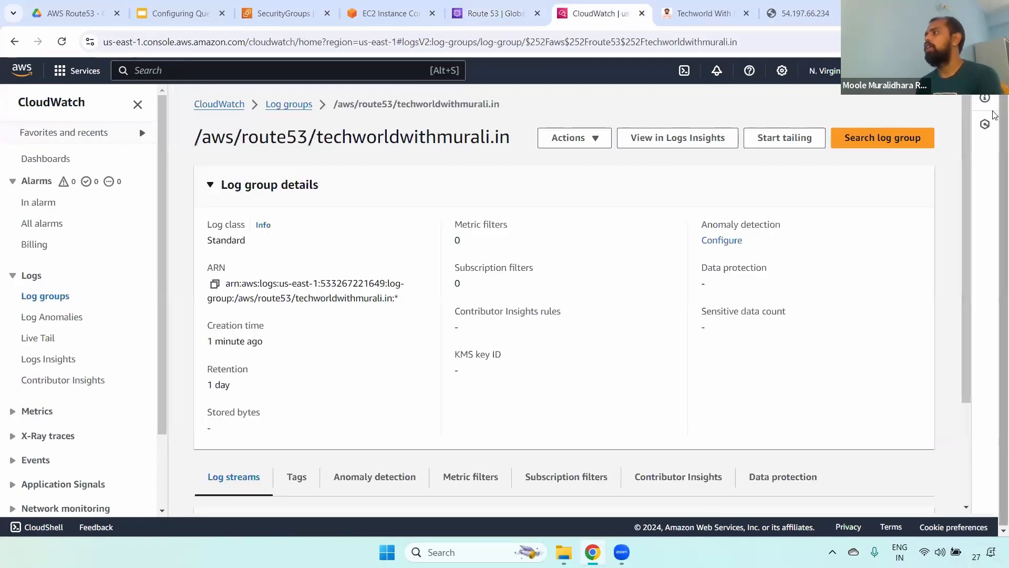
{"action": "scroll", "coordinate": [969, 137], "scroll_direction": "down", "scroll_amount": 3}
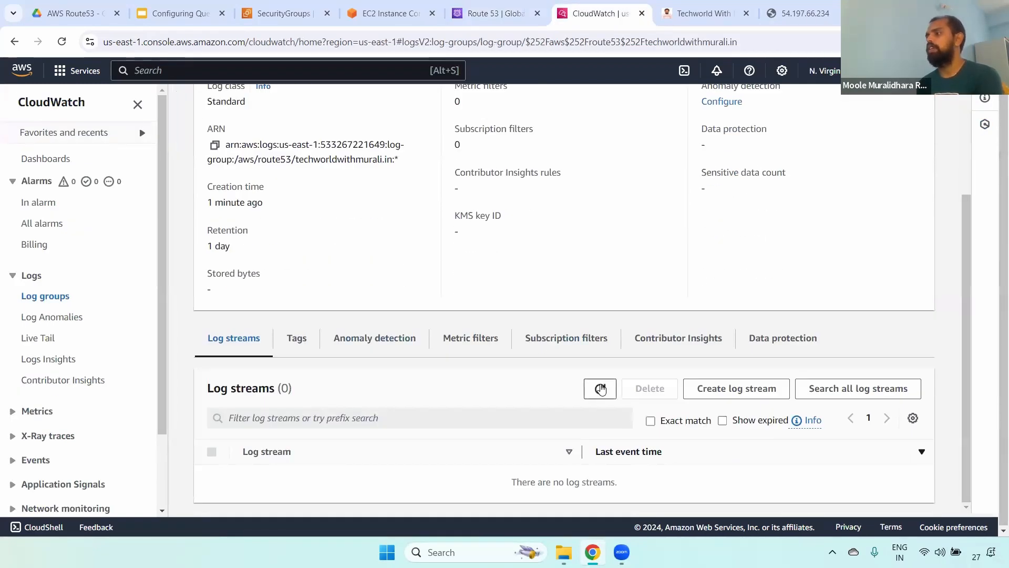
{"action": "left_click", "coordinate": [600, 388]}
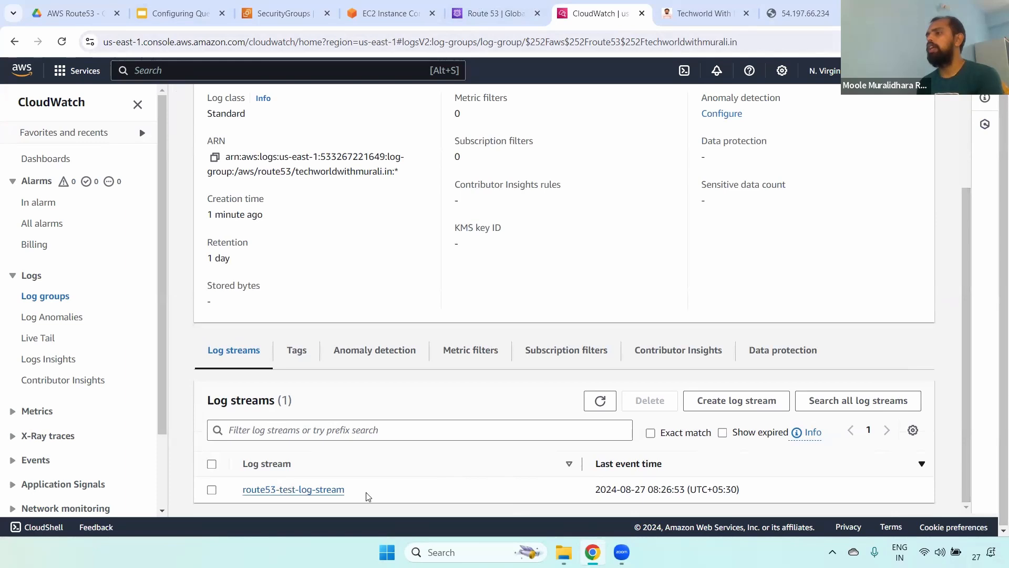
{"action": "left_click_drag", "start_coordinate": [349, 490], "coordinate": [242, 494]}
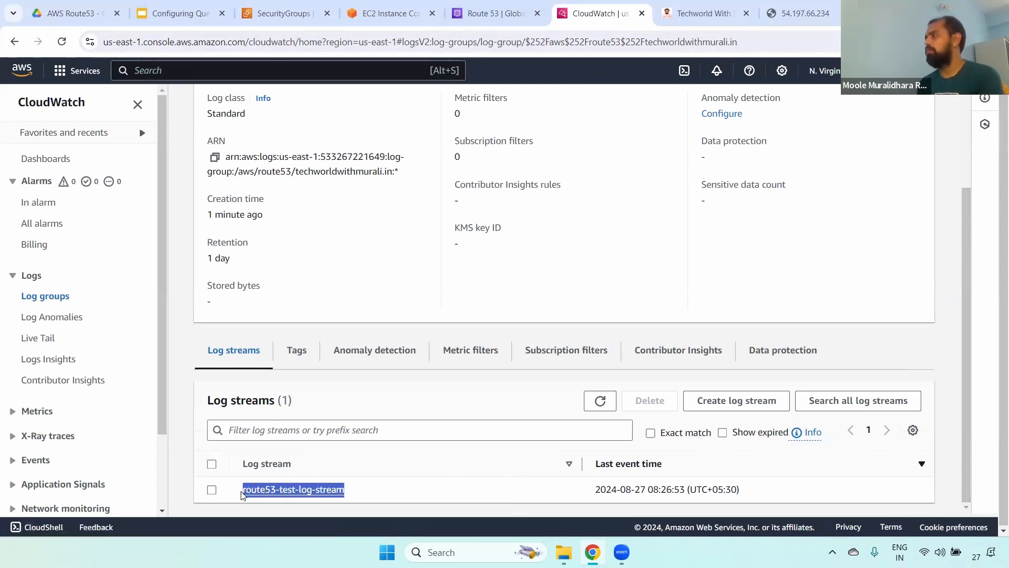
Open route53-test-log-stream, examine its log event message, and return to the log group
{"action": "left_click", "coordinate": [313, 491]}
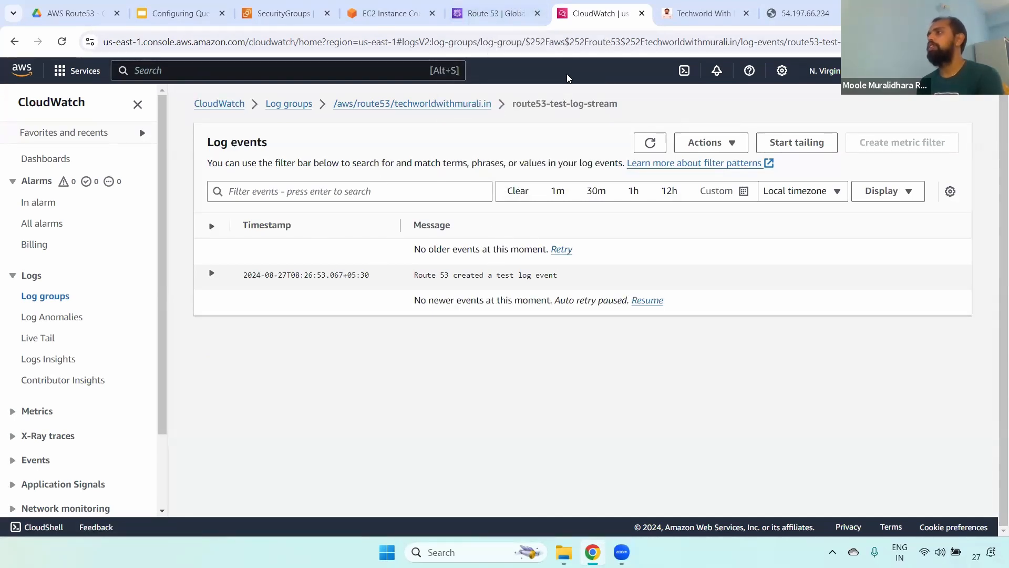
{"action": "left_click_drag", "start_coordinate": [413, 283], "coordinate": [558, 278]}
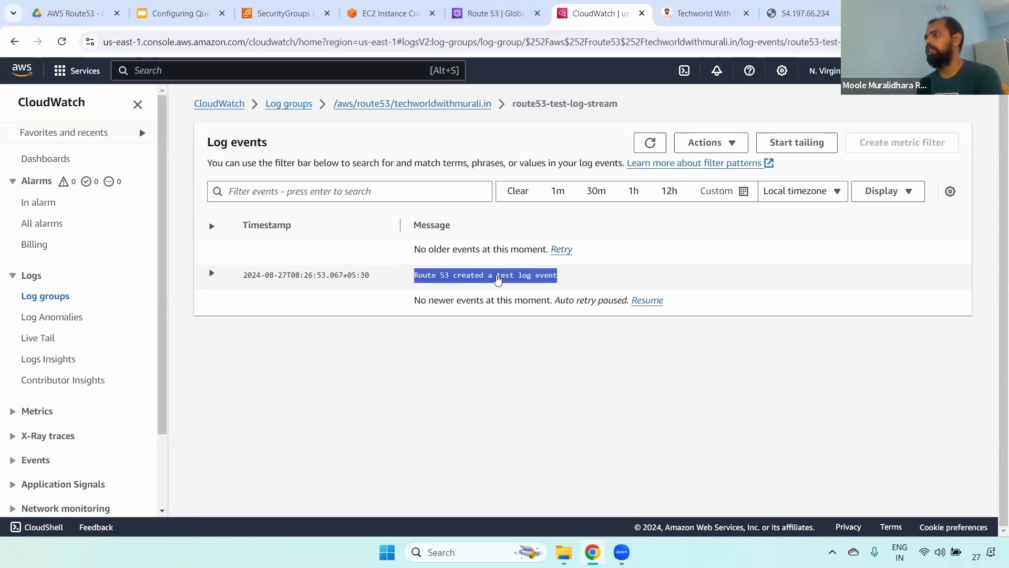
{"action": "left_click", "coordinate": [210, 275]}
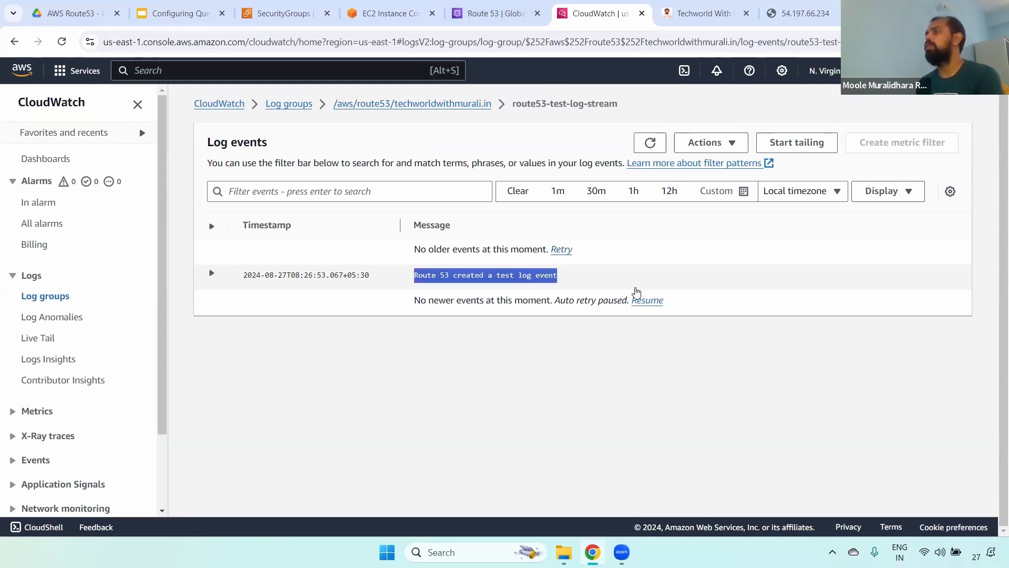
{"action": "left_click", "coordinate": [465, 105]}
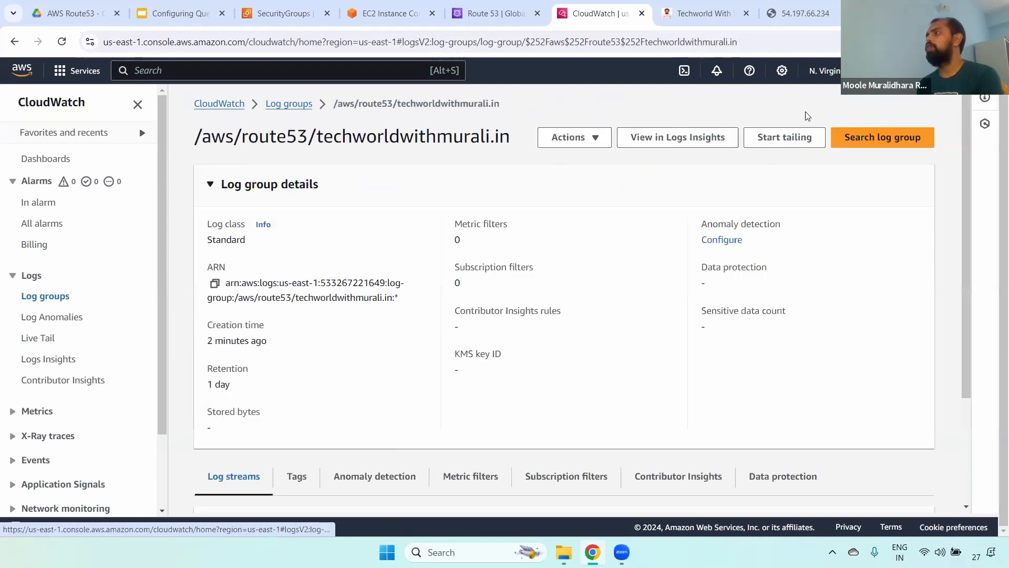
Return to the techworldwithmurali.in records in Route 53, widen the record name column, and highlight the ms-one.techworldwithmurali.in record name
{"action": "left_click", "coordinate": [799, 13]}
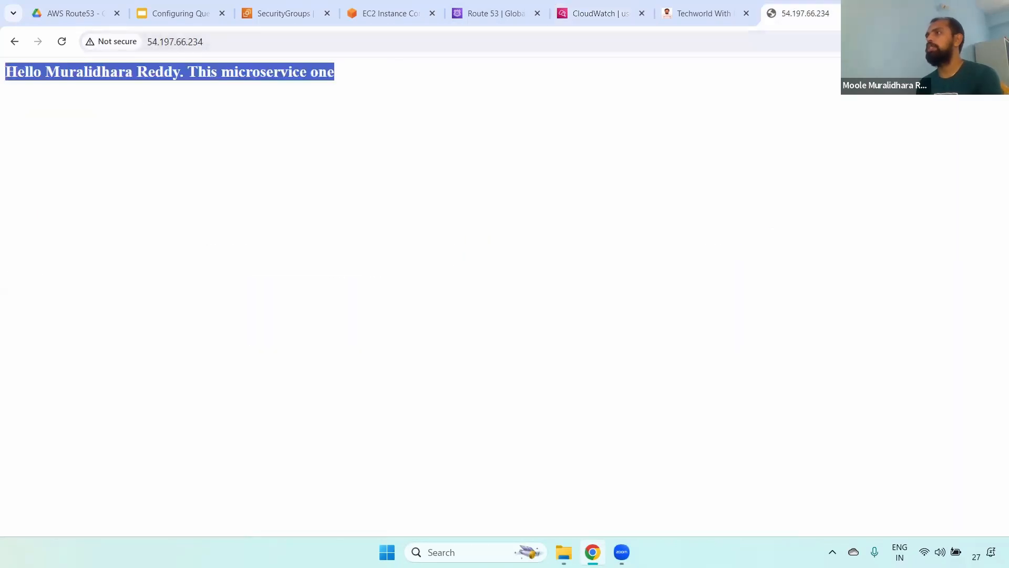
{"action": "left_click", "coordinate": [493, 10]}
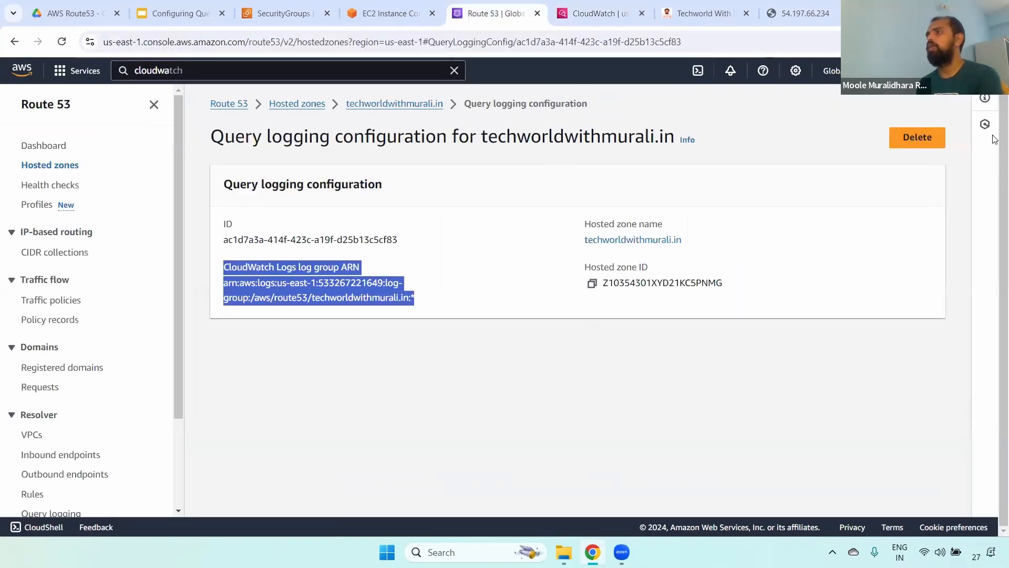
{"action": "left_click", "coordinate": [399, 103]}
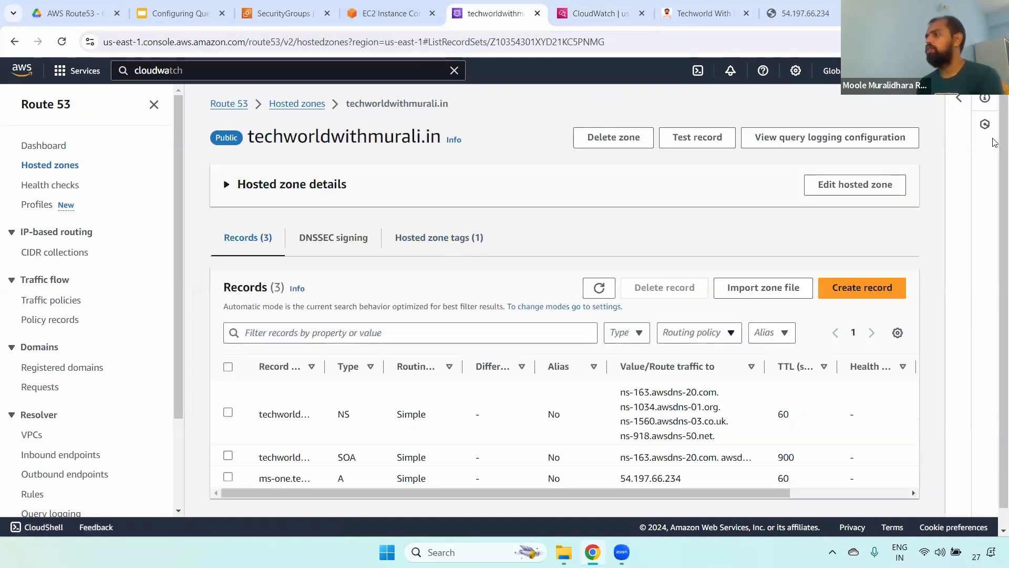
{"action": "scroll", "coordinate": [324, 334], "scroll_direction": "down", "scroll_amount": 1}
{"action": "left_click_drag", "start_coordinate": [325, 348], "coordinate": [492, 339]}
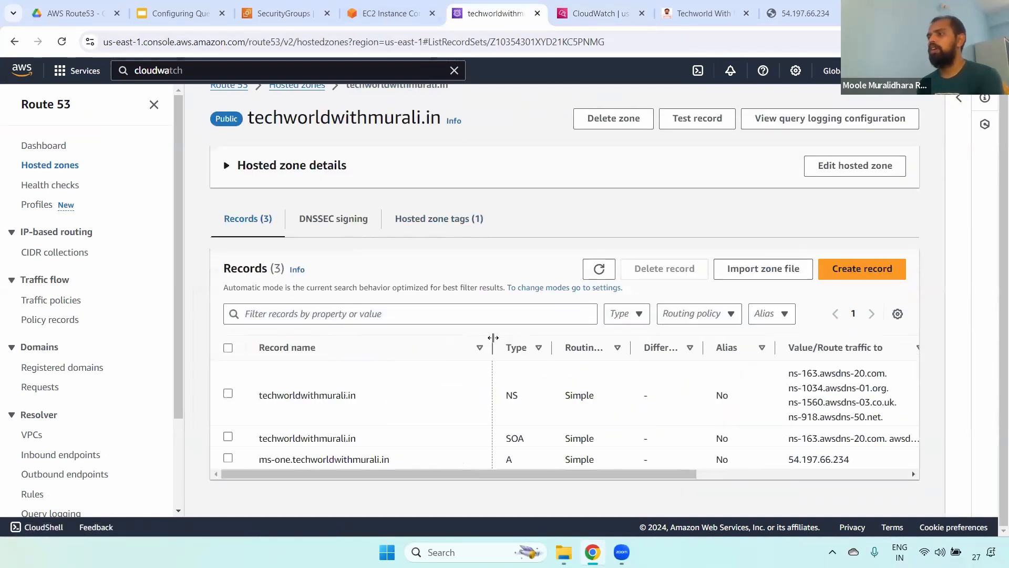
{"action": "left_click_drag", "start_coordinate": [259, 459], "coordinate": [291, 459]}
{"action": "left_click_drag", "start_coordinate": [386, 455], "coordinate": [413, 460]}
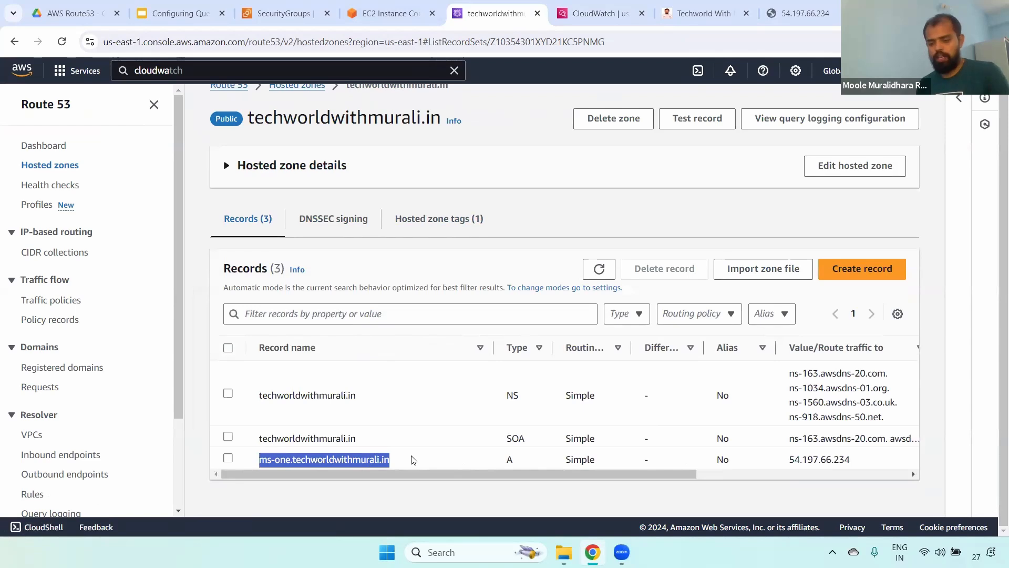
Open ms-one.techworldwithmurali.in in a new browser tab and check the page heading and the domain name
{"action": "key", "text": "ctrl+c"}
{"action": "key", "text": "ctrl+t"}
{"action": "key", "text": "ctrl+v"}
{"action": "key", "text": "Return"}
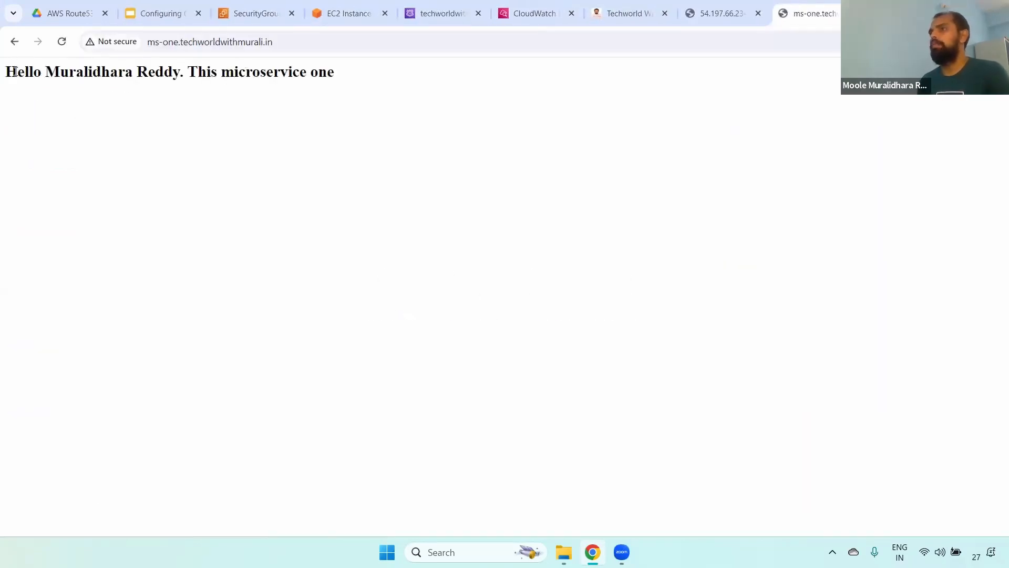
{"action": "left_click_drag", "start_coordinate": [15, 72], "coordinate": [361, 77]}
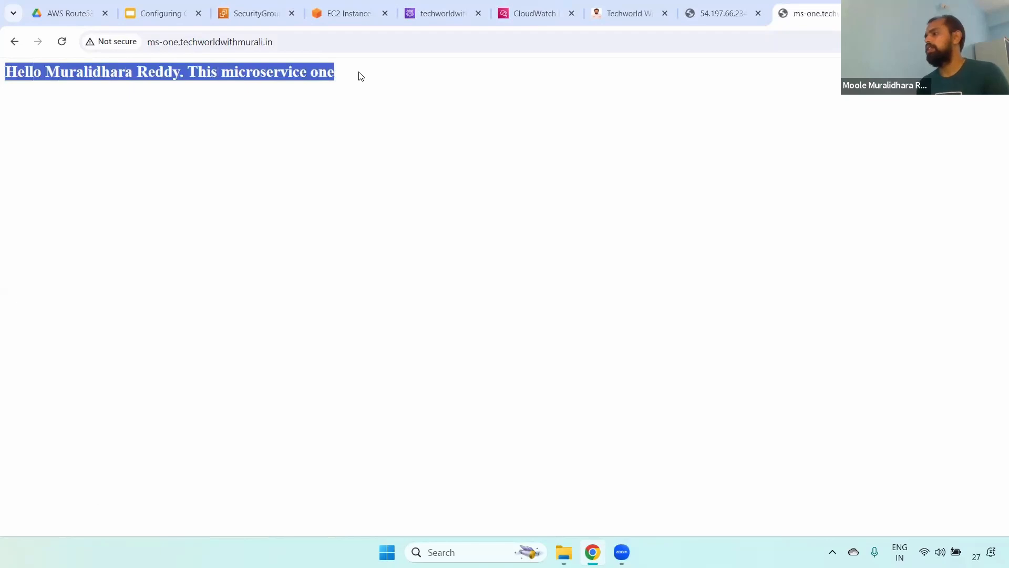
{"action": "double_click", "coordinate": [222, 42]}
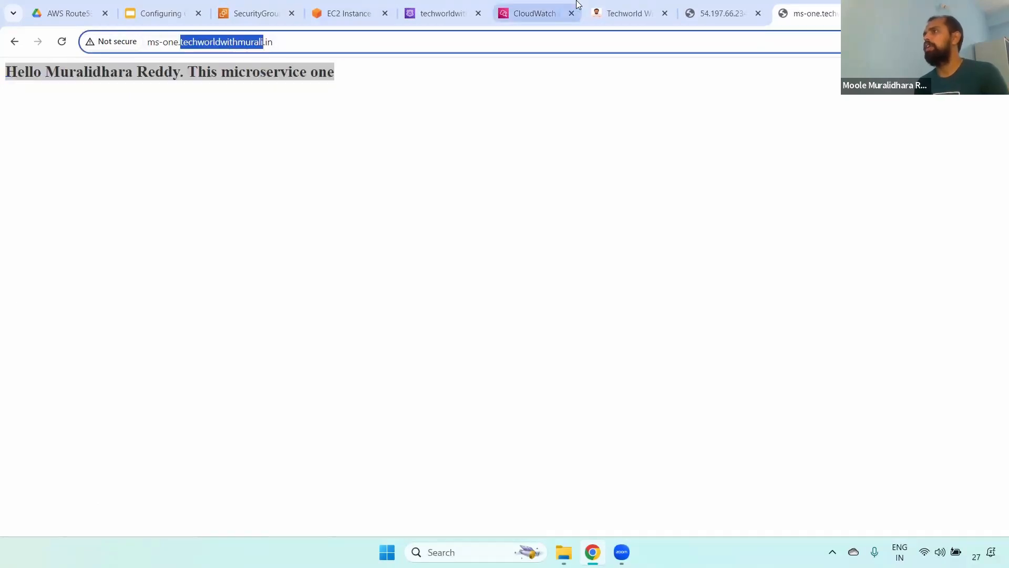
Compare the IP address of the ms-one A record in Route 53 with the Linux Server instance's public IP
{"action": "left_click", "coordinate": [440, 9]}
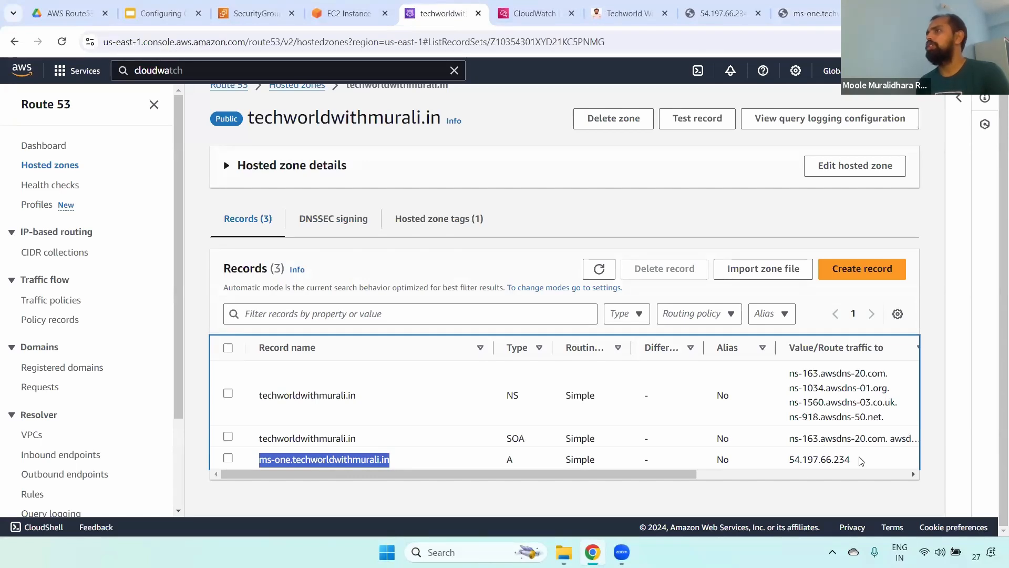
{"action": "left_click_drag", "start_coordinate": [861, 461], "coordinate": [788, 460]}
{"action": "left_click", "coordinate": [349, 13]}
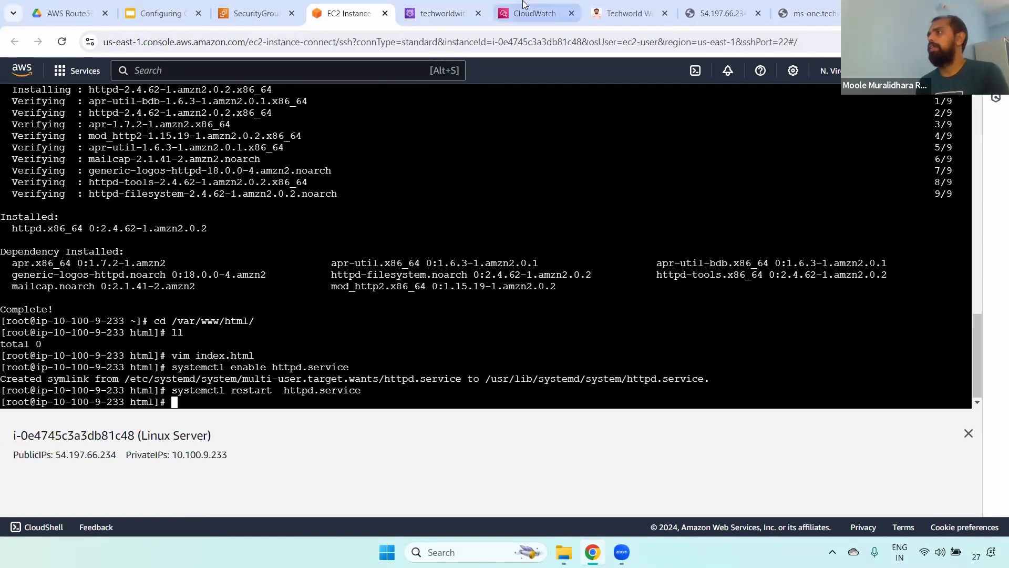
{"action": "left_click", "coordinate": [443, 8]}
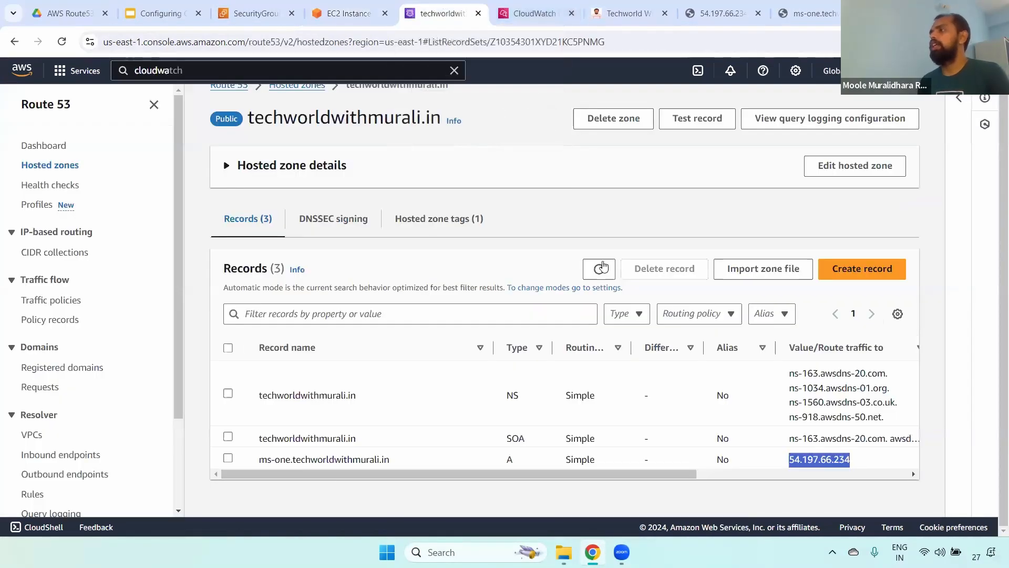
Switch to the CloudWatch log group, refresh its log streams, and highlight the route53-test-log-stream entry
{"action": "left_click", "coordinate": [562, 6]}
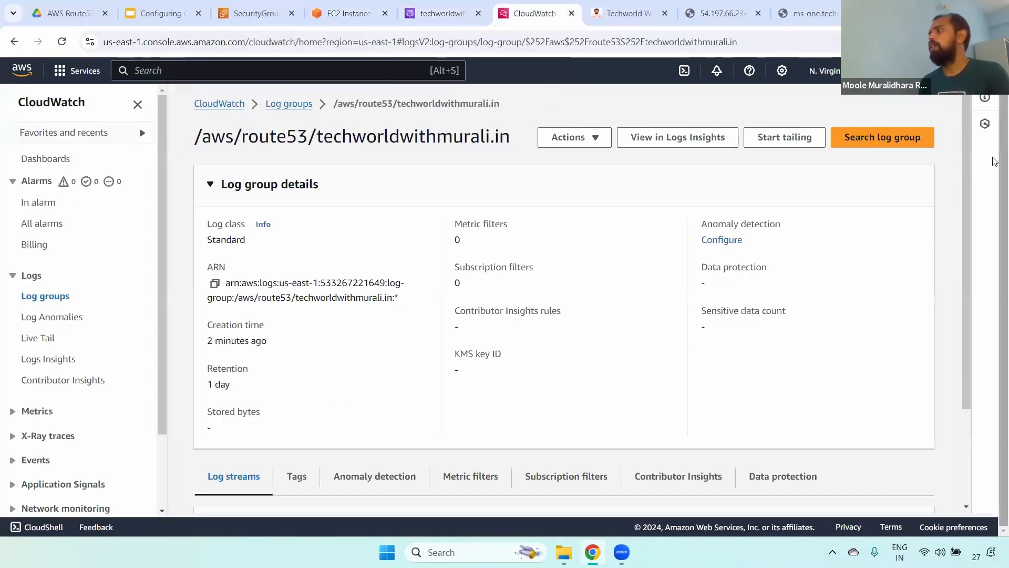
{"action": "scroll", "coordinate": [973, 262], "scroll_direction": "down", "scroll_amount": 2}
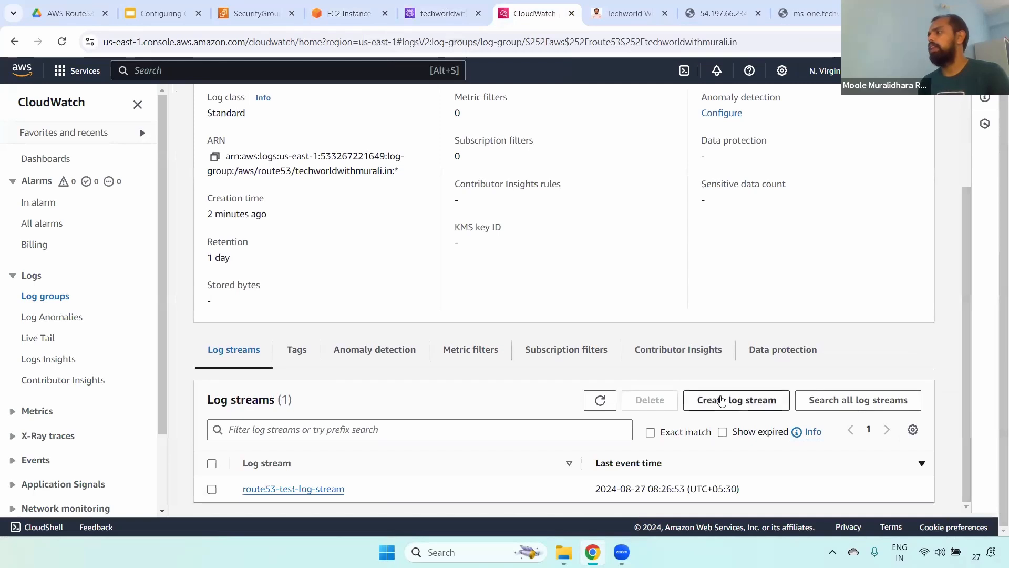
{"action": "left_click", "coordinate": [600, 400]}
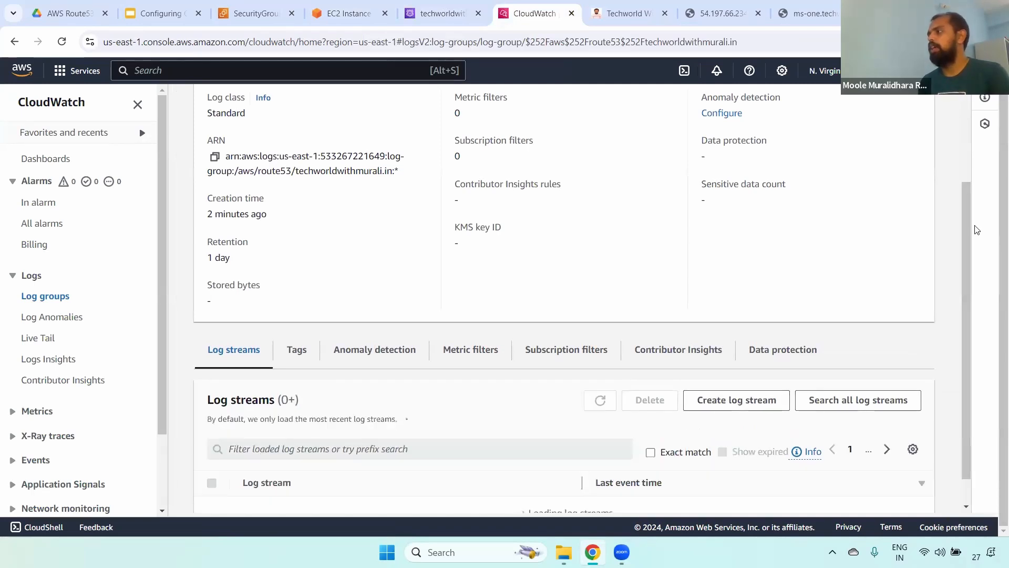
{"action": "left_click_drag", "start_coordinate": [961, 345], "coordinate": [961, 367]}
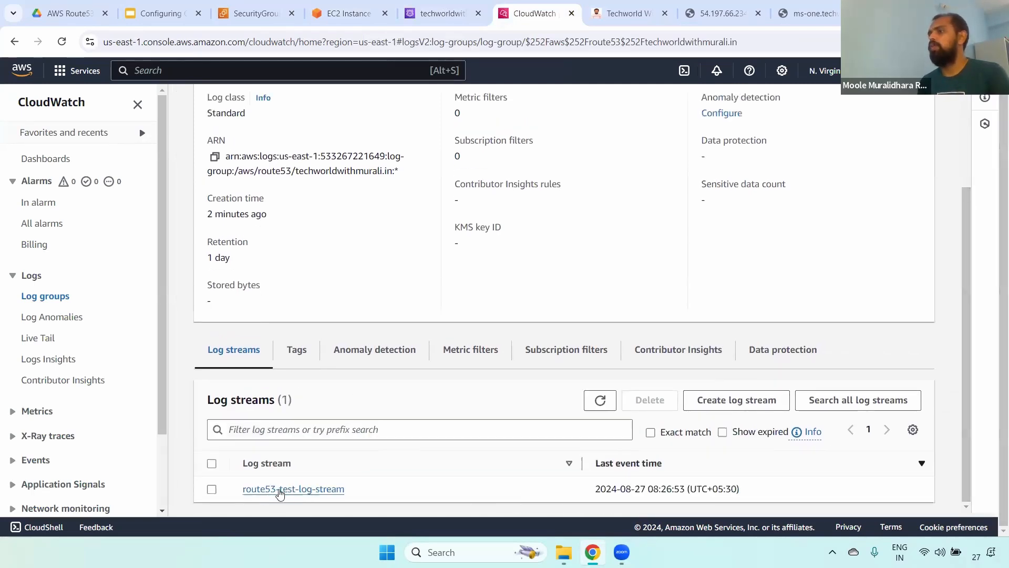
{"action": "left_click_drag", "start_coordinate": [357, 494], "coordinate": [232, 497]}
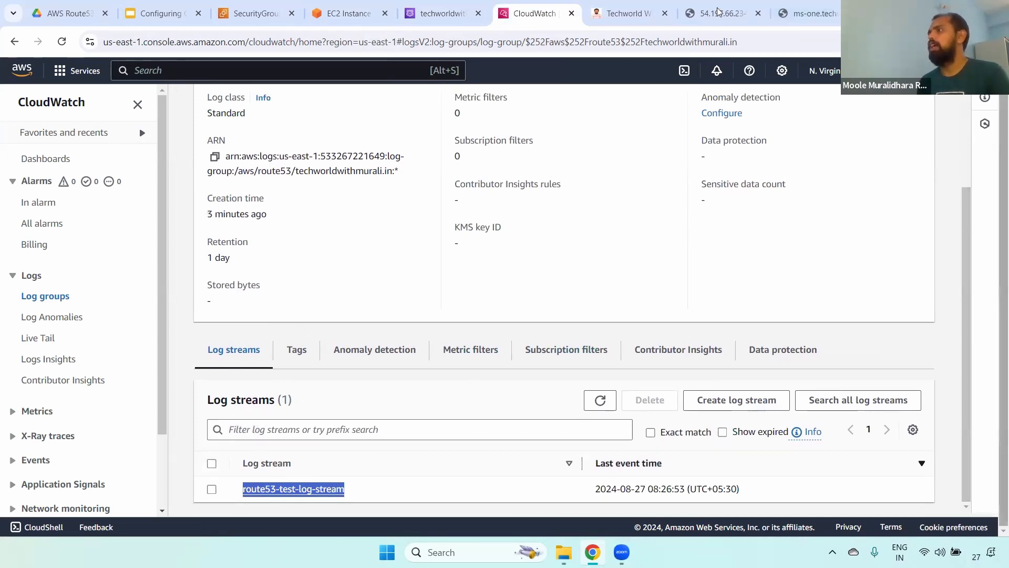
Reload ms-one.techworldwithmurali.in several times to generate DNS queries for the log group
{"action": "left_click", "coordinate": [793, 12]}
{"action": "left_click", "coordinate": [605, 41]}
{"action": "key", "text": "Return"}
{"action": "left_click", "coordinate": [605, 40]}
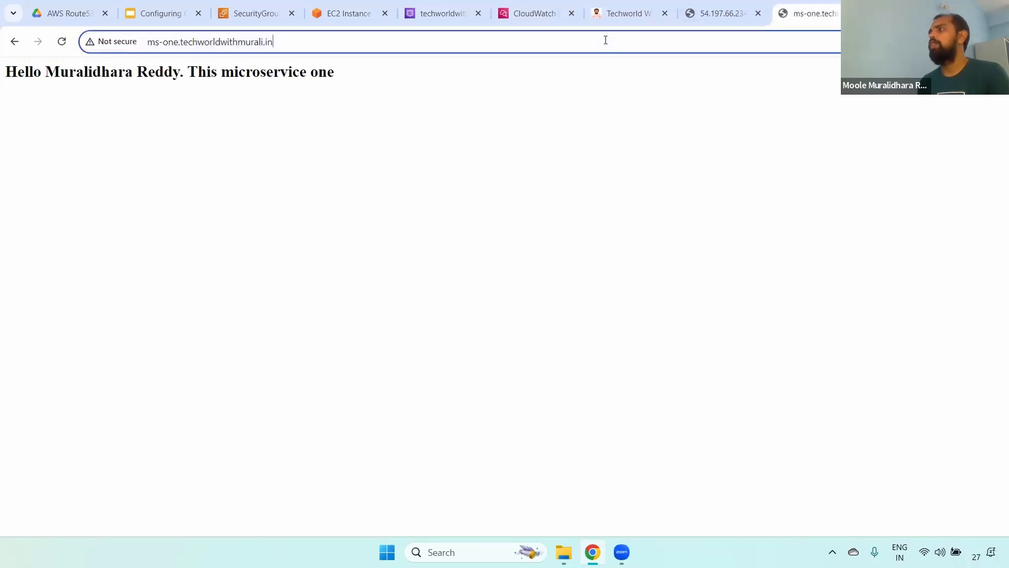
{"action": "key", "text": "Return"}
{"action": "left_click", "coordinate": [606, 40]}
{"action": "key", "text": "Return"}
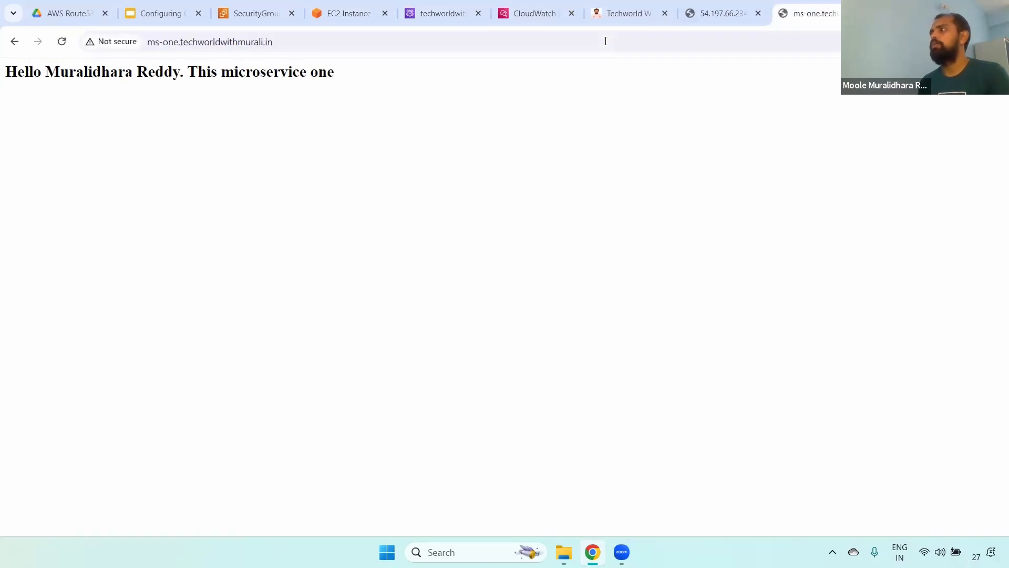
{"action": "left_click", "coordinate": [605, 40]}
{"action": "key", "text": "Return"}
{"action": "left_click", "coordinate": [605, 41]}
{"action": "key", "text": "Return"}
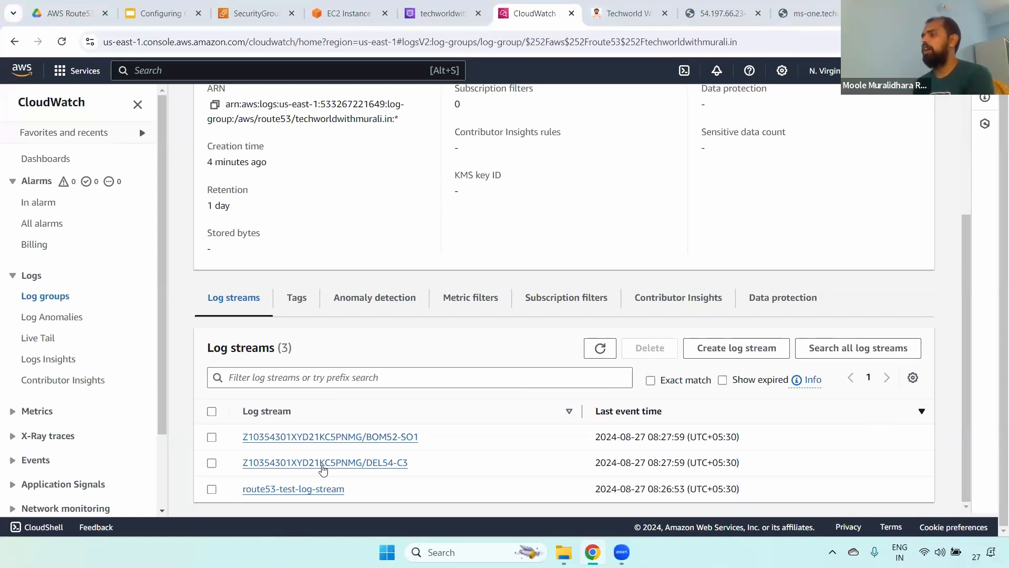
Highlight the BOM52-SO1 and DEL54-C3 log streams and review the hosted zone's query logging option in Route 53
{"action": "left_click_drag", "start_coordinate": [436, 463], "coordinate": [231, 447]}
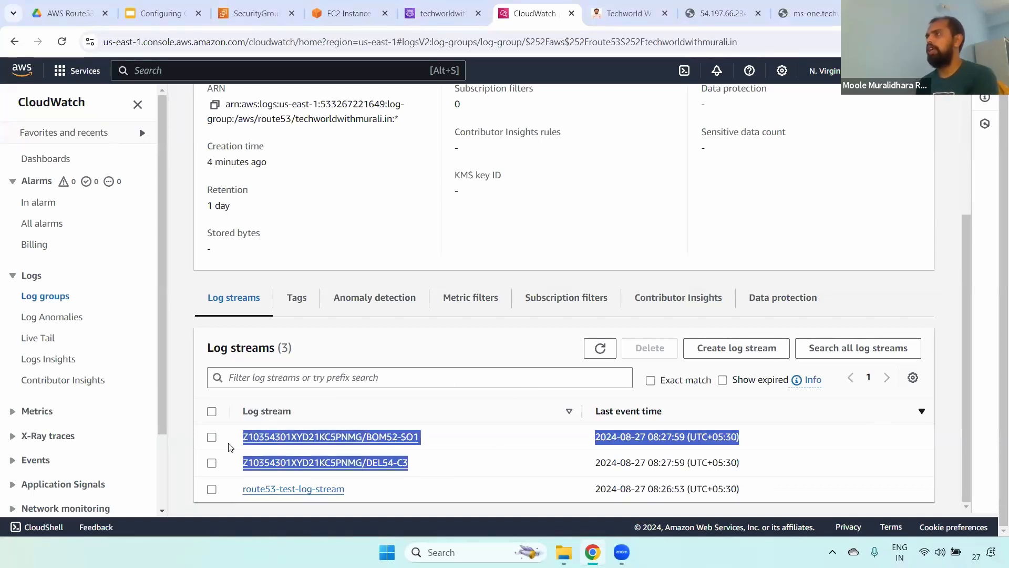
{"action": "left_click", "coordinate": [415, 5]}
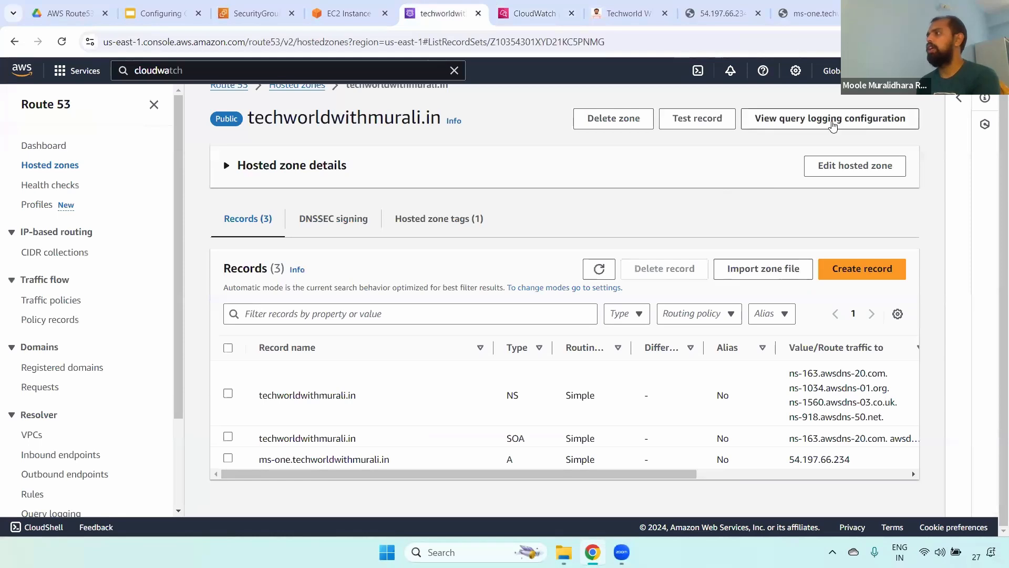
{"action": "left_click", "coordinate": [532, 11]}
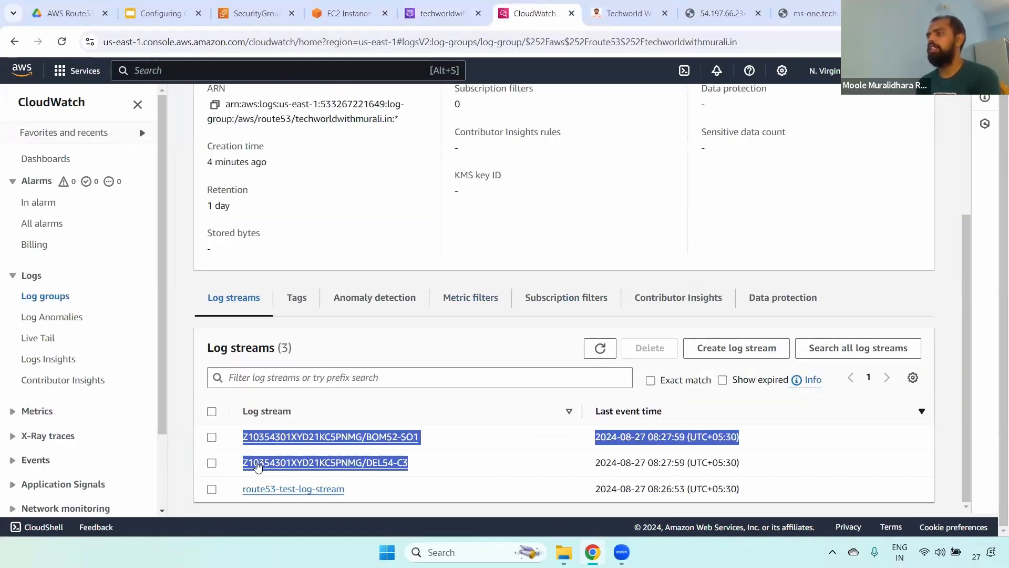
Open the DEL54-C3 log stream, expand its event, and examine the queried domain, record type, response code and protocol
{"action": "left_click", "coordinate": [258, 463]}
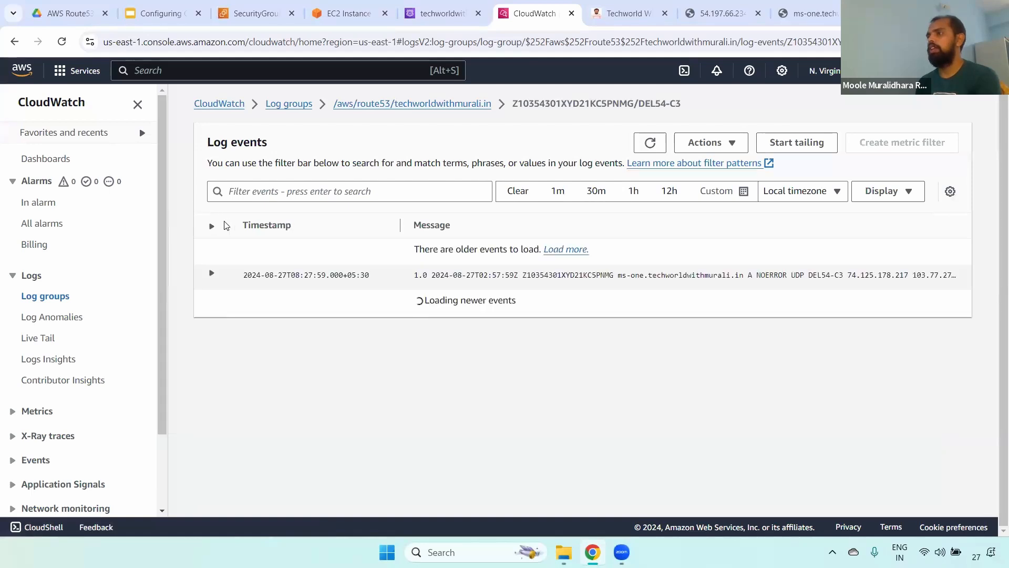
{"action": "left_click", "coordinate": [212, 273]}
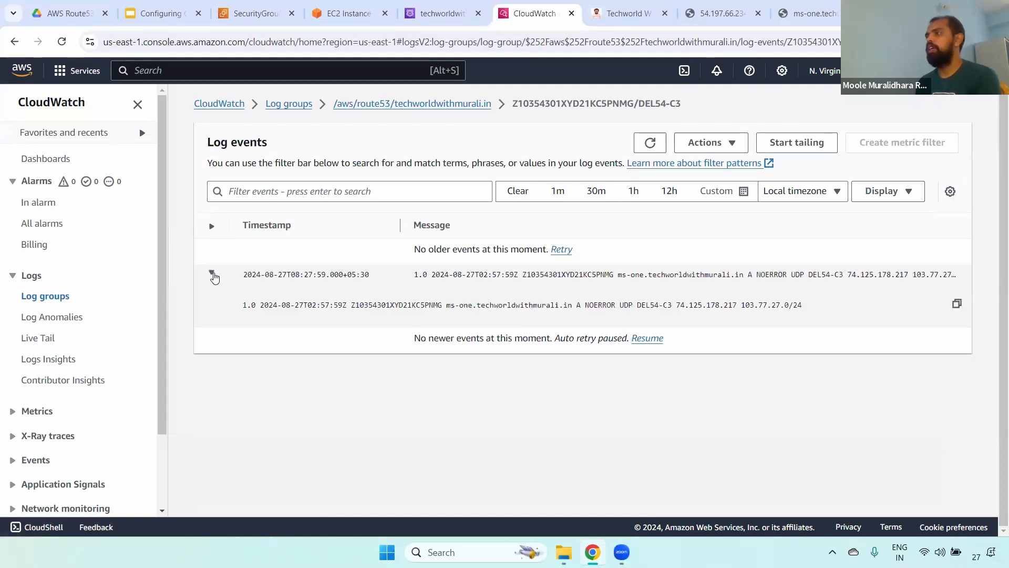
{"action": "left_click_drag", "start_coordinate": [245, 308], "coordinate": [577, 305]}
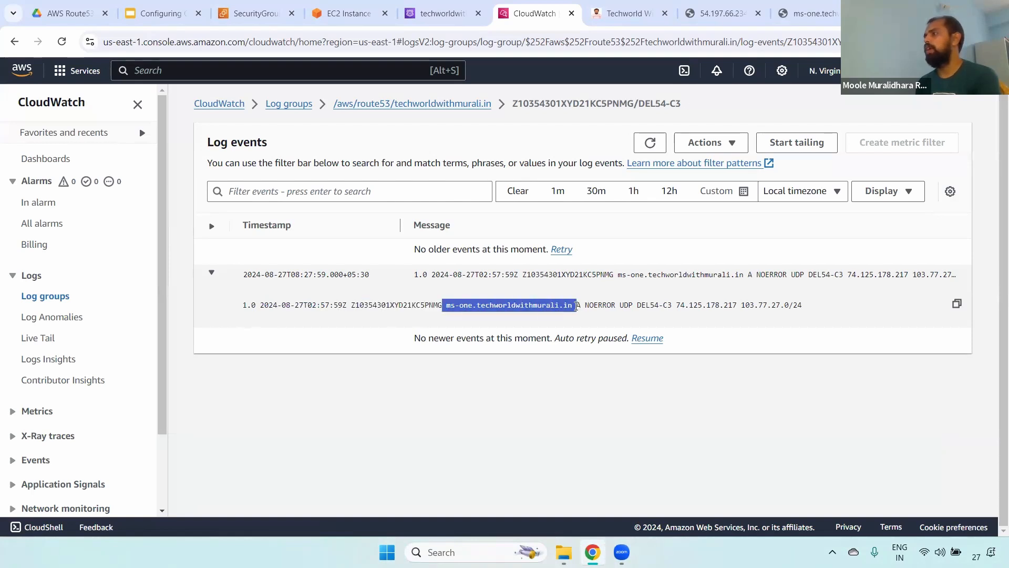
{"action": "double_click", "coordinate": [578, 306]}
{"action": "double_click", "coordinate": [595, 305]}
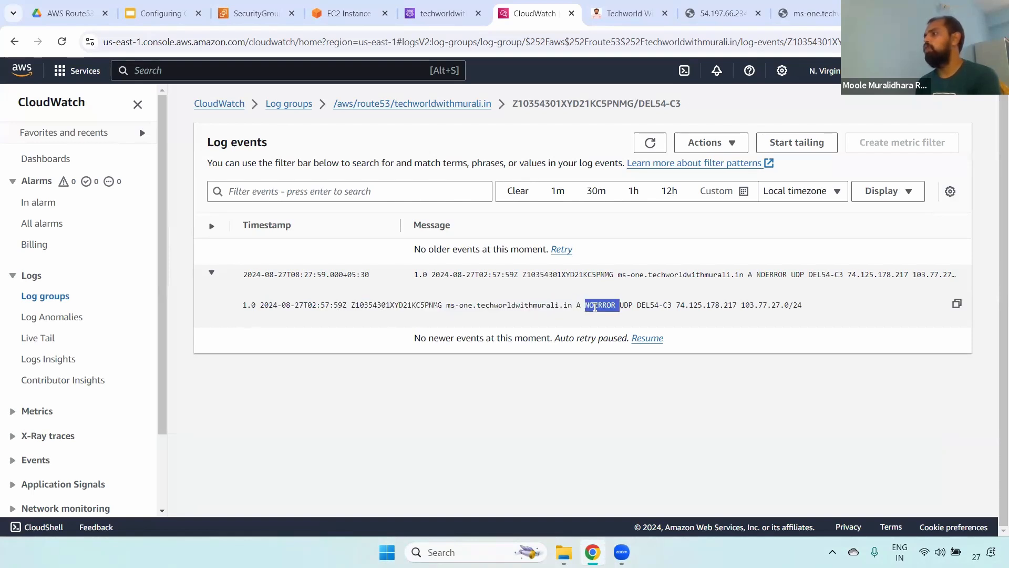
{"action": "double_click", "coordinate": [626, 305]}
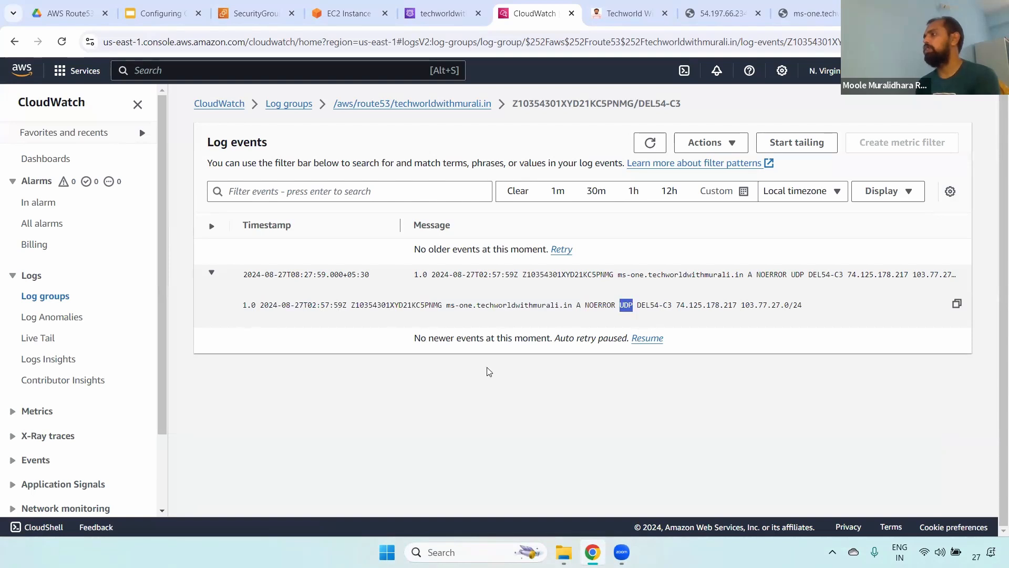
{"action": "left_click_drag", "start_coordinate": [826, 312], "coordinate": [242, 315]}
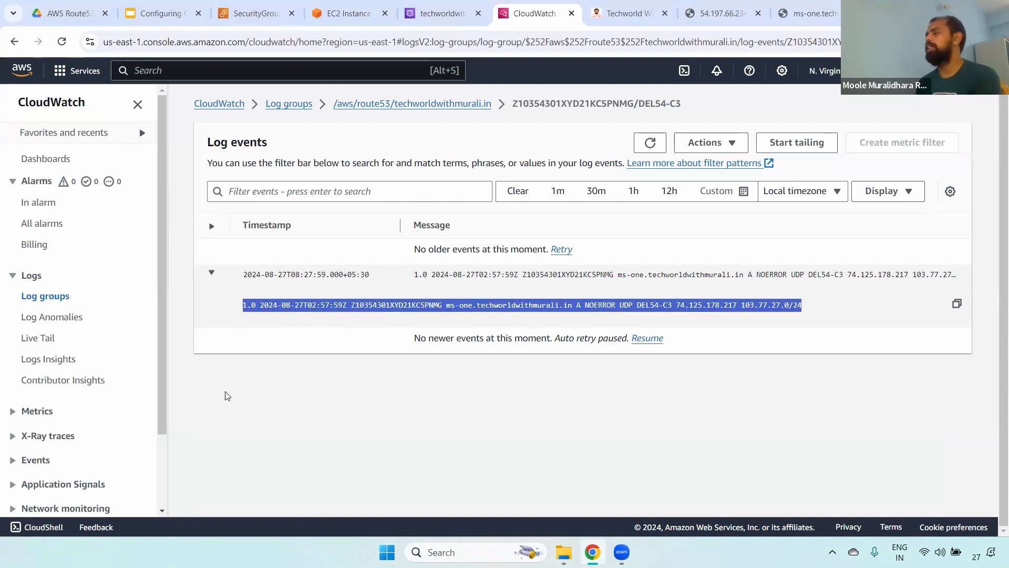
Reload ms-one.techworldwithmurali.in once more and return to the DEL54-C3 log events in CloudWatch
{"action": "left_click", "coordinate": [809, 13]}
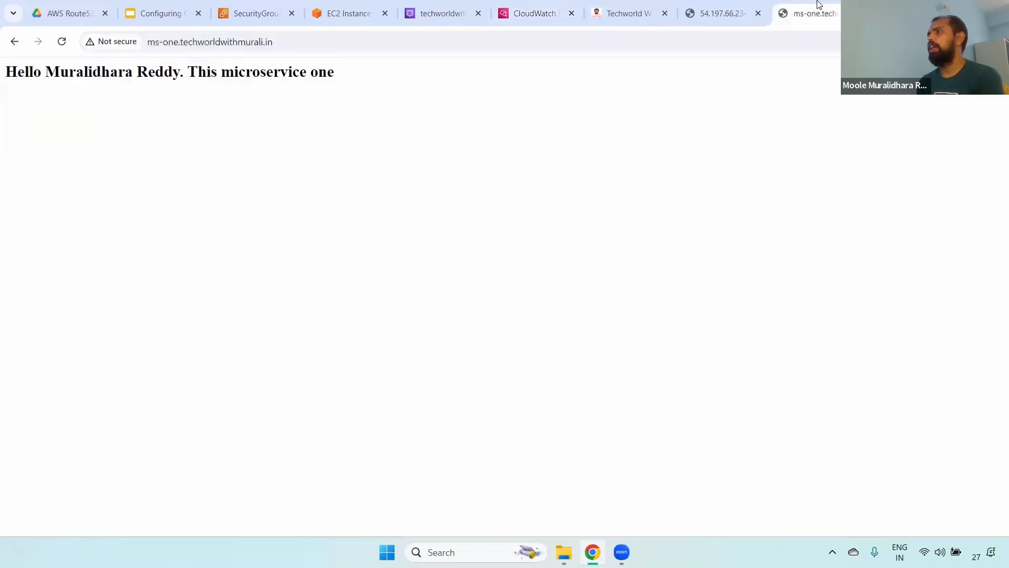
{"action": "left_click", "coordinate": [303, 39]}
{"action": "key", "text": "Return"}
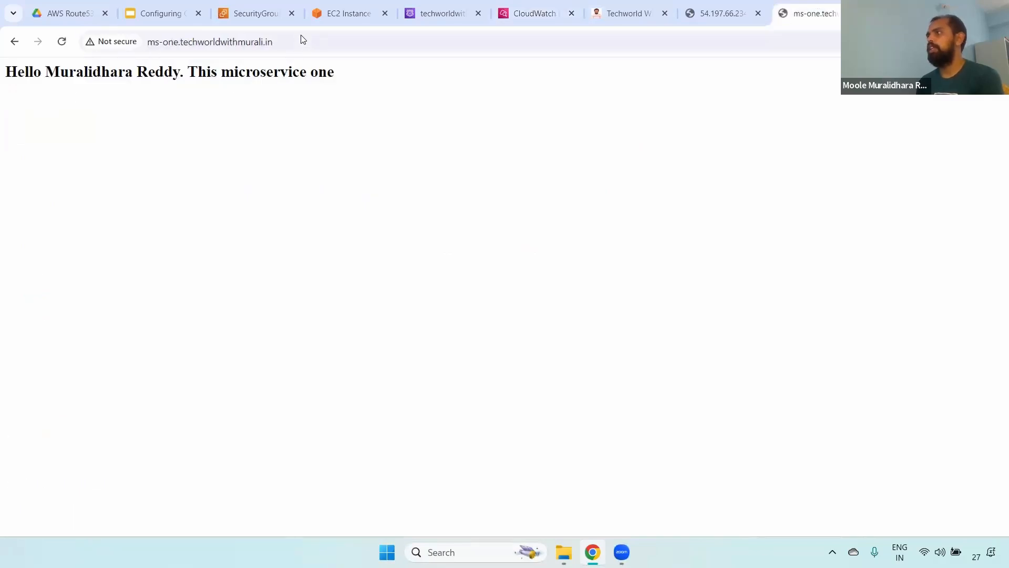
{"action": "left_click", "coordinate": [523, 11]}
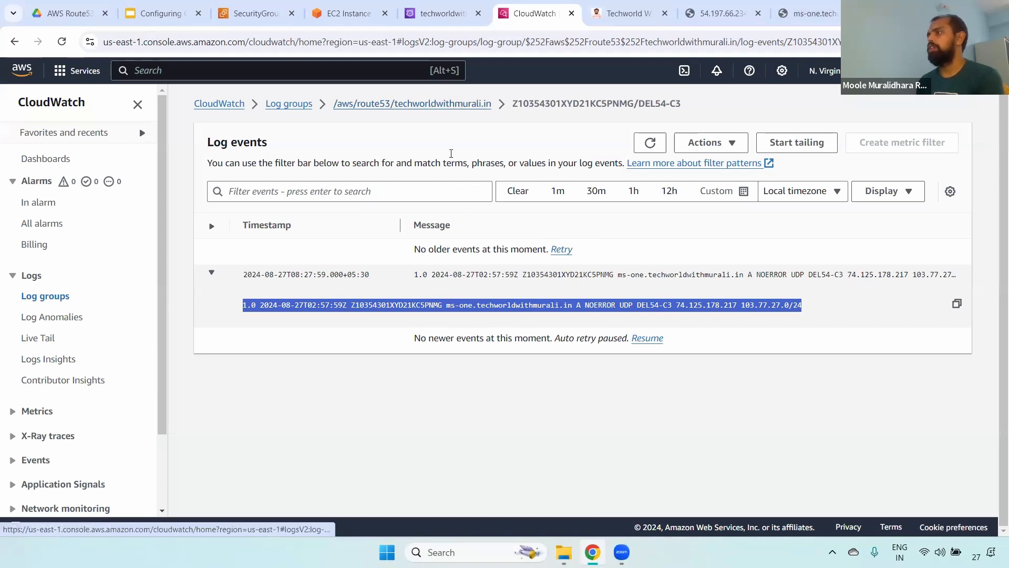
Close the documentation page and reopen the Public DNS query logging result in a new tab from the "aws route 53 query logging format" search
{"action": "scroll", "coordinate": [972, 189], "scroll_direction": "down", "scroll_amount": 4}
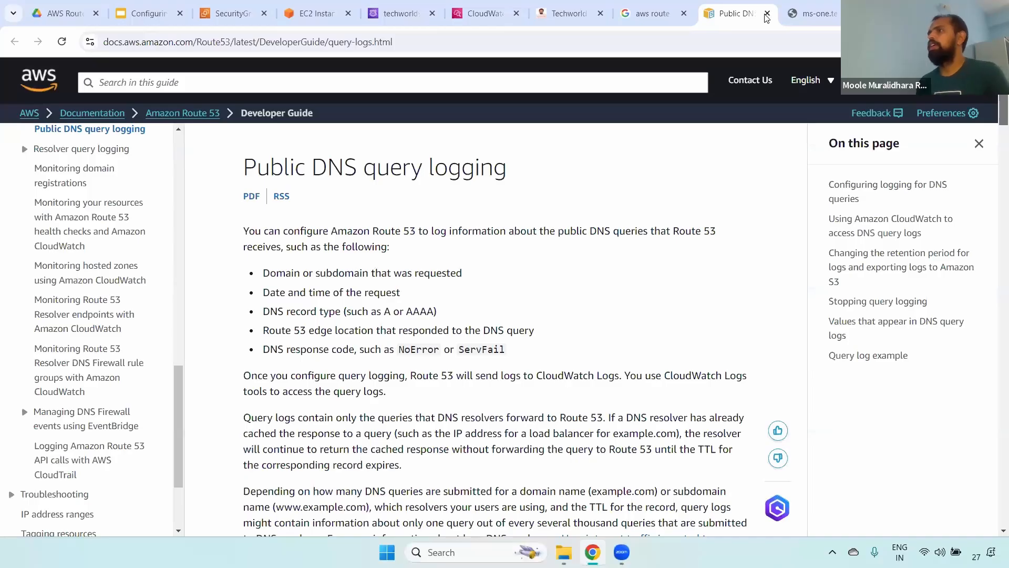
{"action": "left_click", "coordinate": [767, 15]}
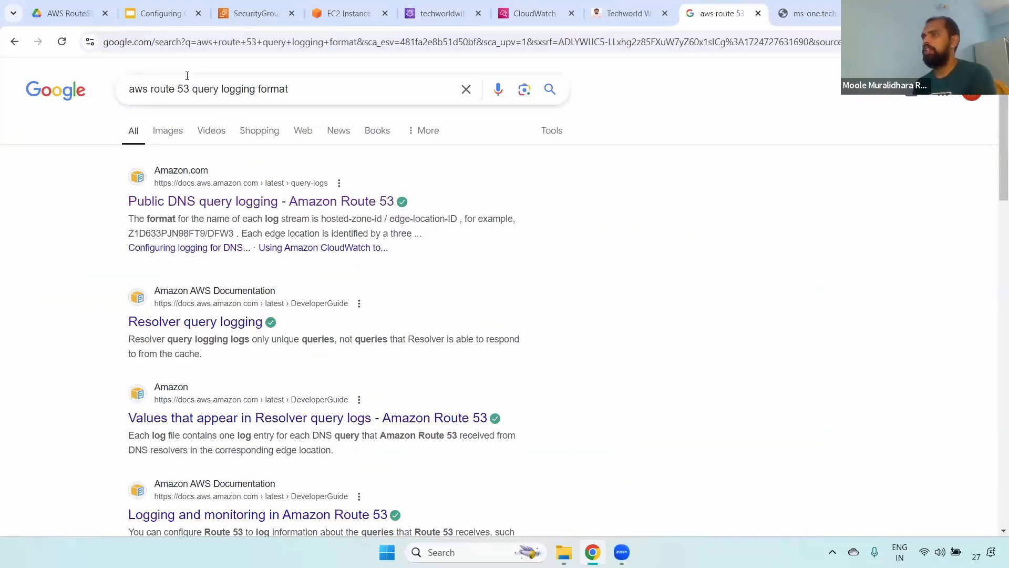
{"action": "left_click", "coordinate": [167, 93]}
{"action": "double_click", "coordinate": [241, 88]}
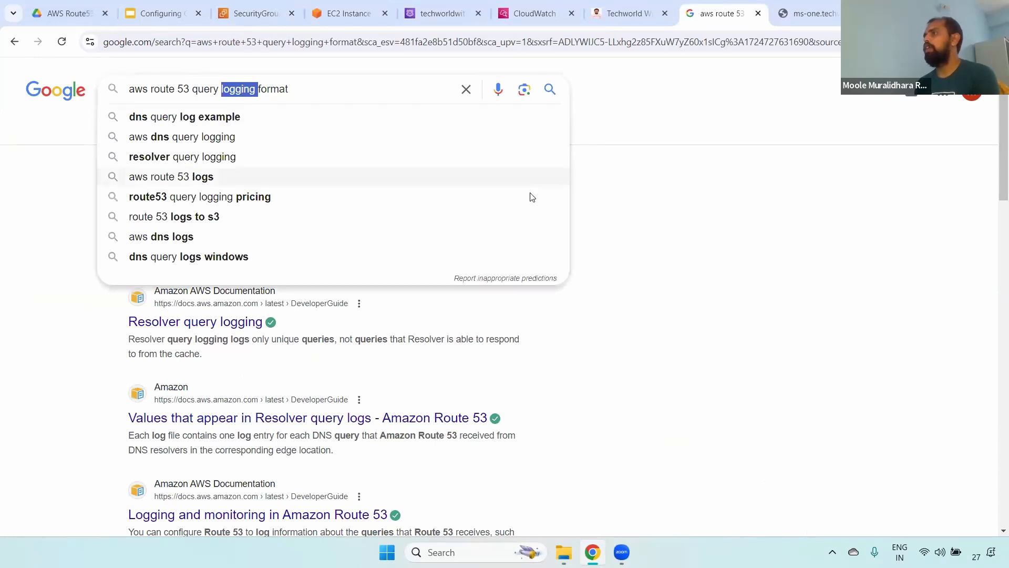
{"action": "left_click", "coordinate": [686, 218]}
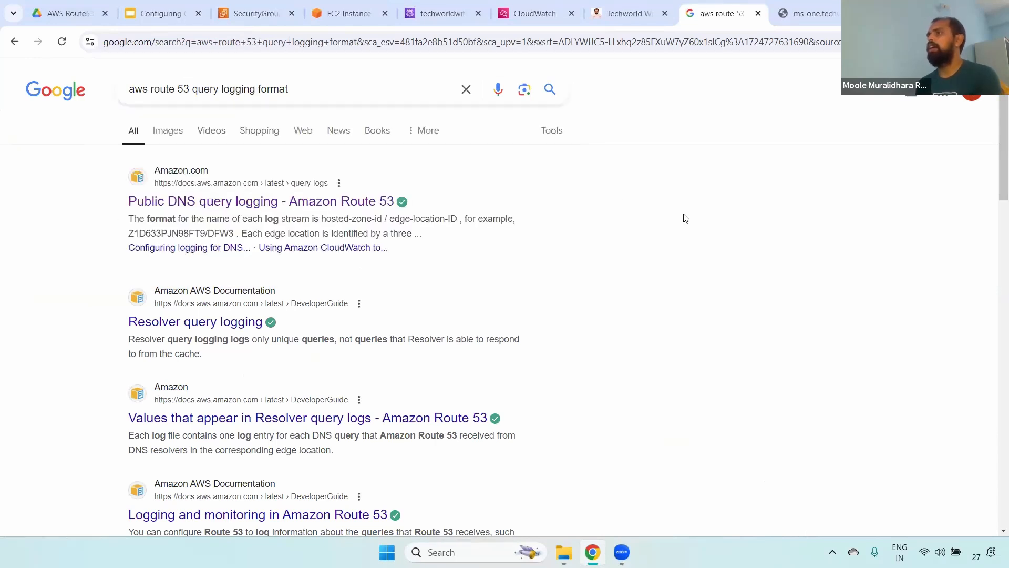
{"action": "right_click", "coordinate": [232, 203]}
{"action": "left_click", "coordinate": [266, 213]}
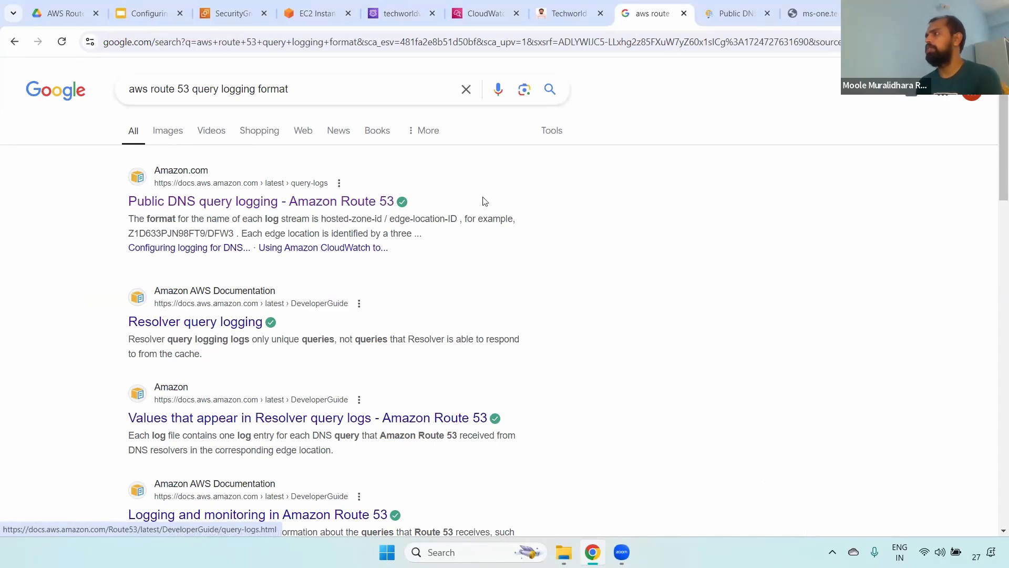
{"action": "left_click", "coordinate": [731, 13]}
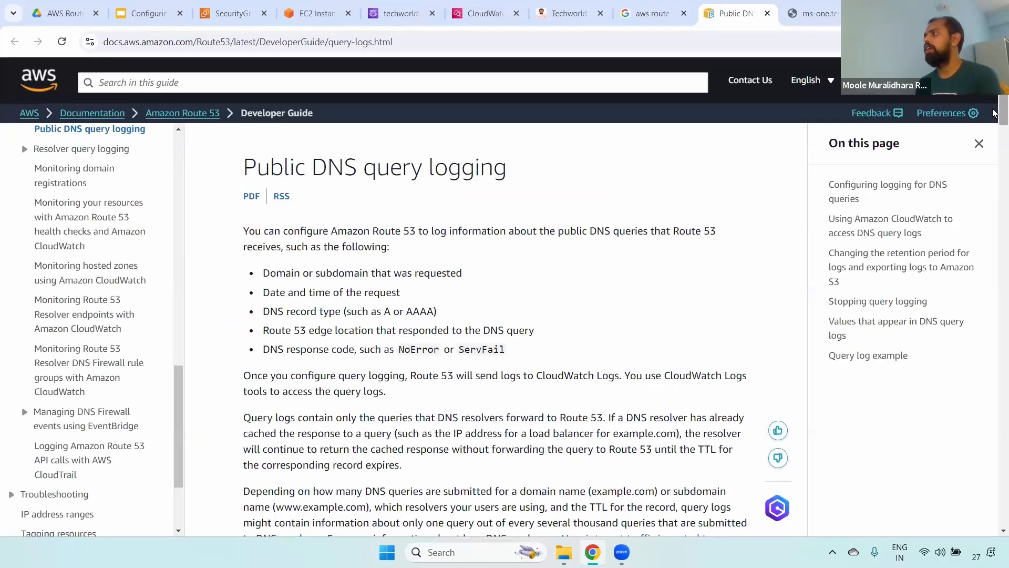
Find the "Values that appear in DNS query logs" section in the Route 53 Developer Guide and highlight its heading
{"action": "scroll", "coordinate": [992, 218], "scroll_direction": "down", "scroll_amount": 10}
{"action": "scroll", "coordinate": [995, 310], "scroll_direction": "down", "scroll_amount": 20}
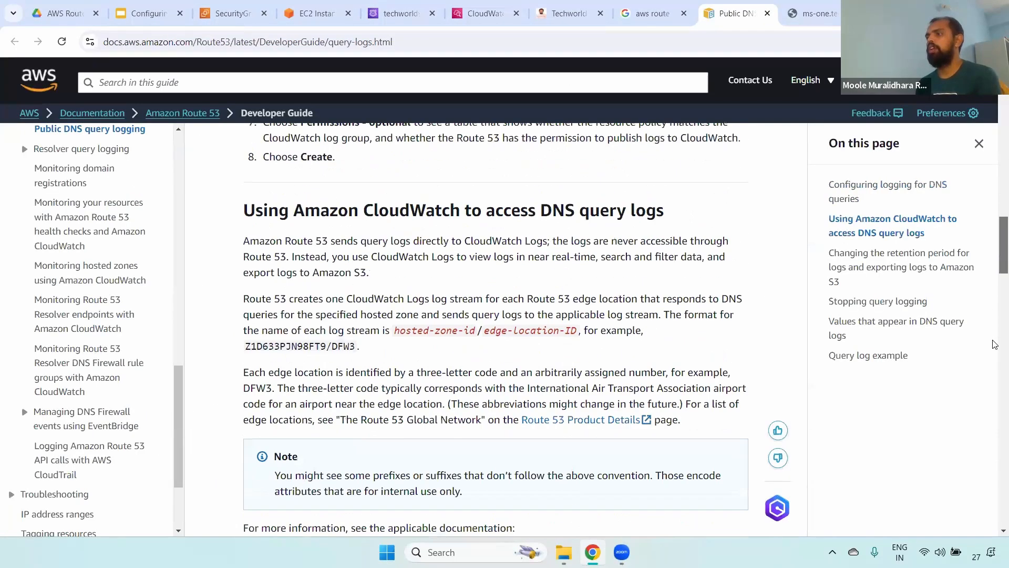
{"action": "scroll", "coordinate": [995, 374], "scroll_direction": "up", "scroll_amount": 3}
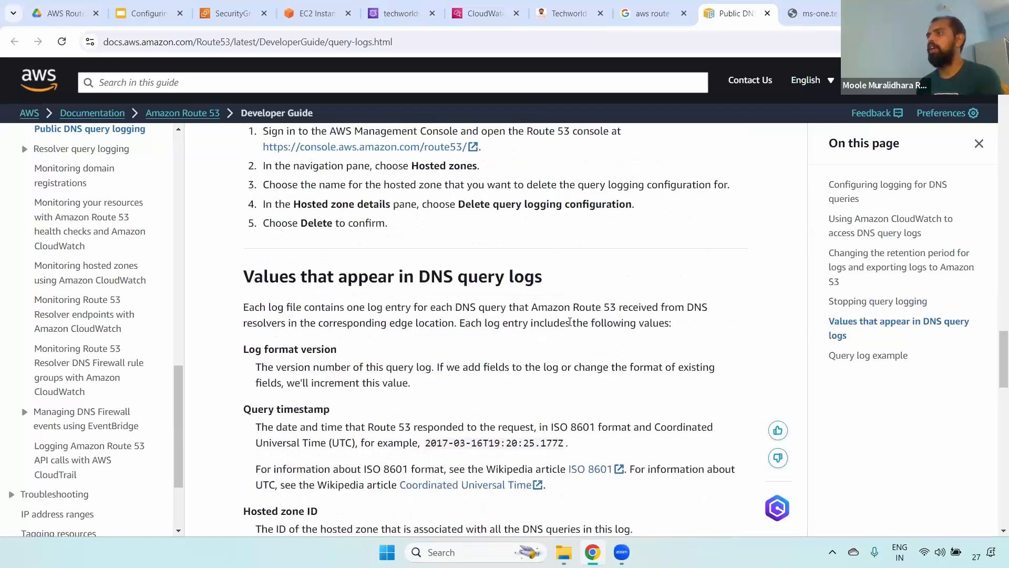
{"action": "left_click_drag", "start_coordinate": [253, 277], "coordinate": [603, 284]}
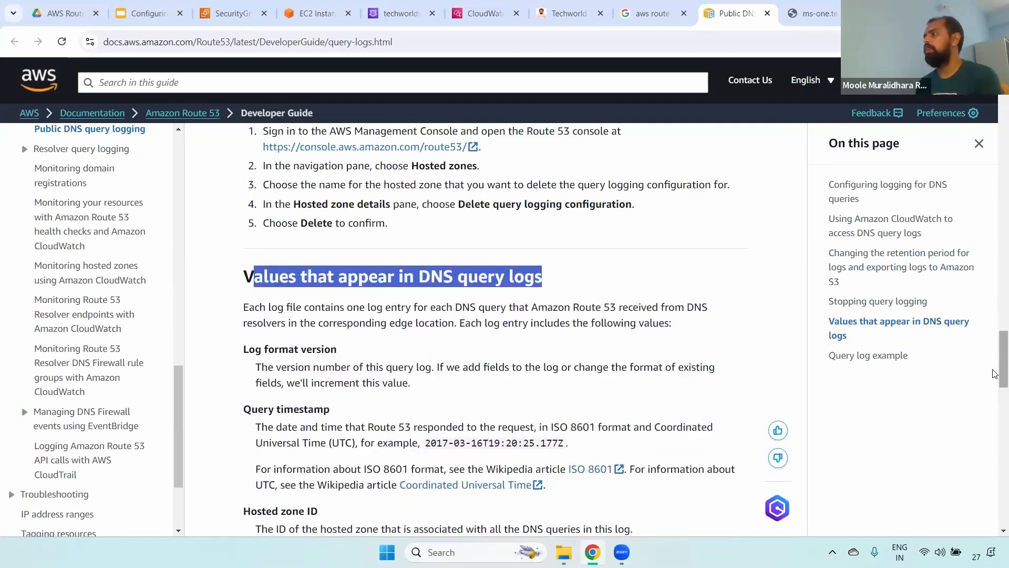
Highlight the "Log format version" entry in the documentation's list of DNS query log values
{"action": "scroll", "coordinate": [531, 294], "scroll_direction": "down", "scroll_amount": 5}
{"action": "scroll", "coordinate": [464, 302], "scroll_direction": "up", "scroll_amount": 3}
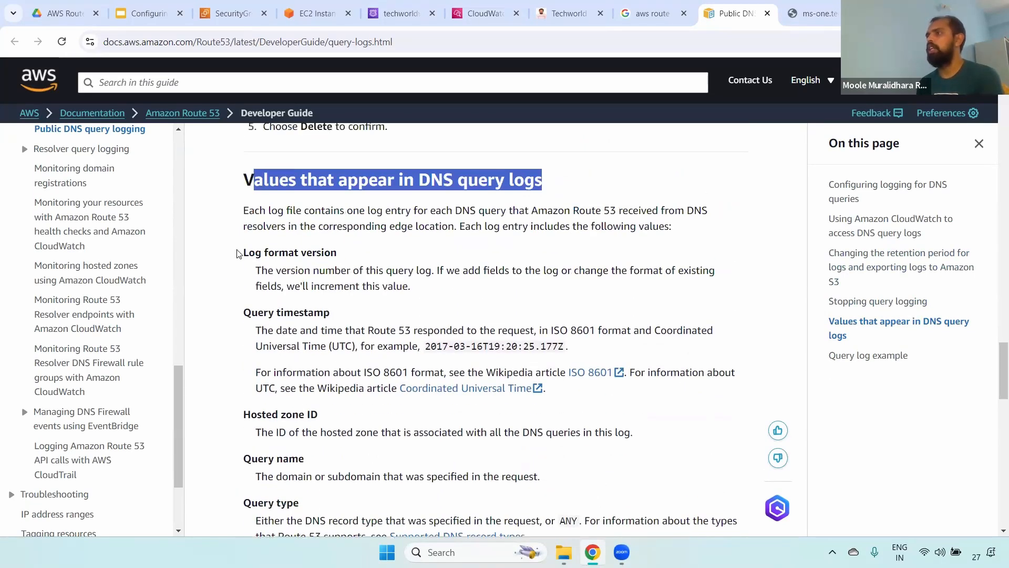
{"action": "left_click_drag", "start_coordinate": [238, 253], "coordinate": [428, 255]}
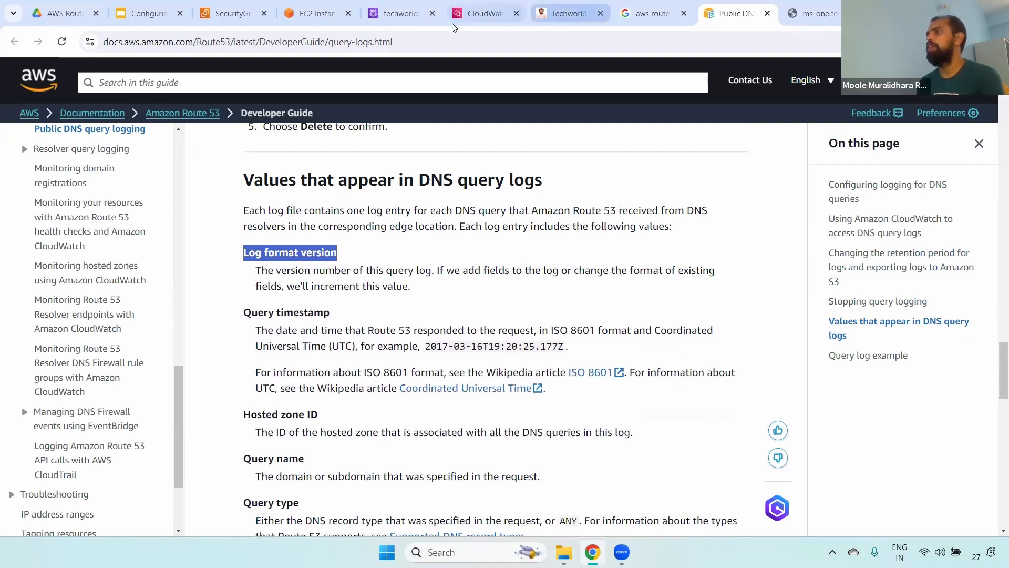
Open the BOM78-R1 log stream in CloudWatch, expand its first event and highlight the timestamp inside the message
{"action": "left_click", "coordinate": [484, 13]}
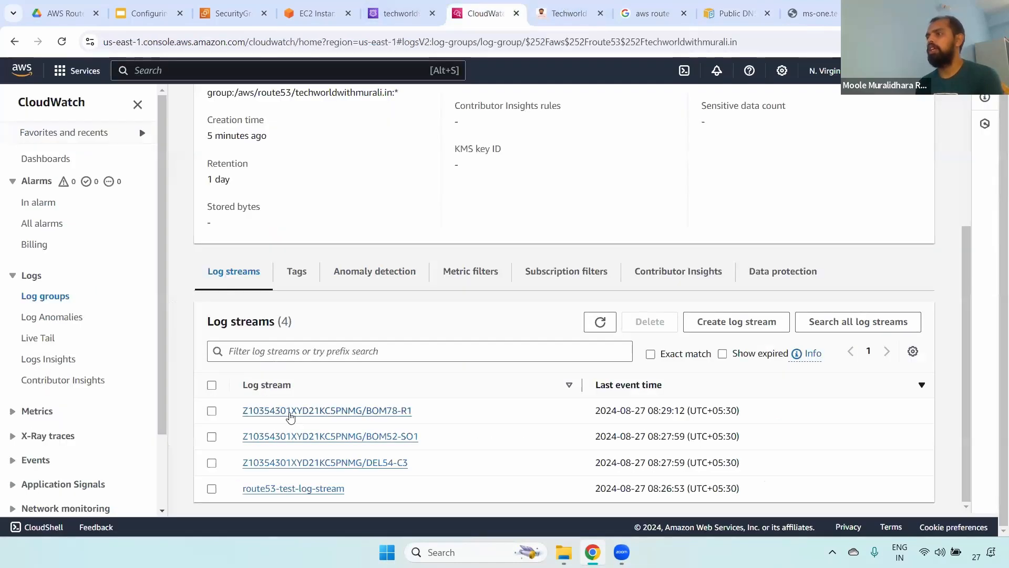
{"action": "left_click", "coordinate": [290, 411]}
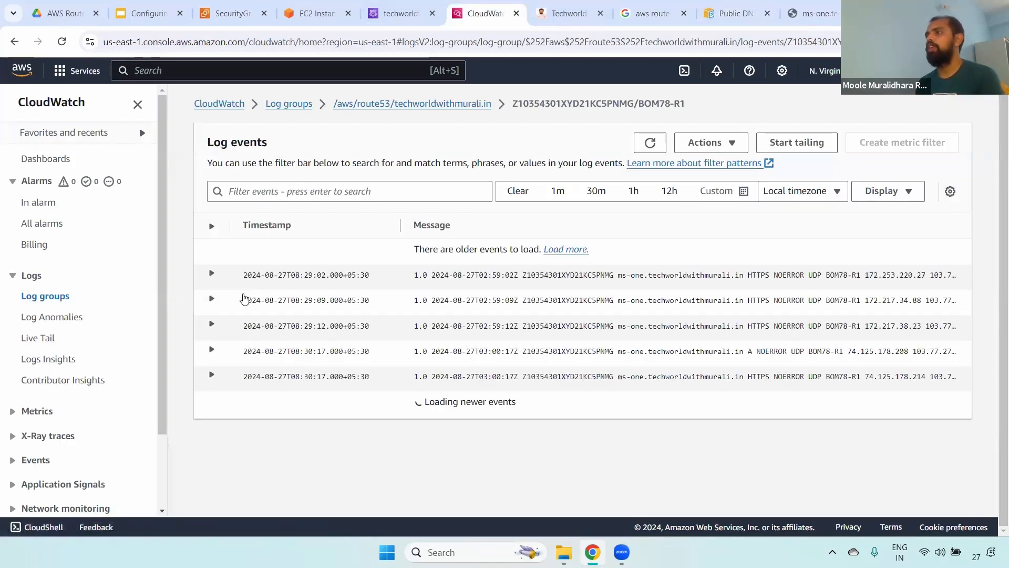
{"action": "left_click", "coordinate": [212, 273]}
{"action": "left_click_drag", "start_coordinate": [243, 305], "coordinate": [340, 303]}
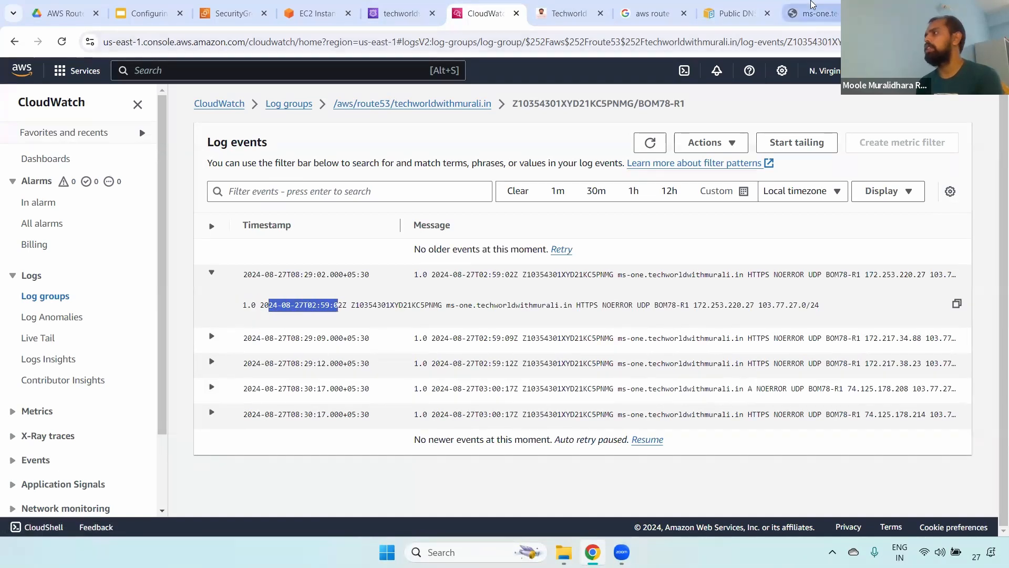
Return to the Route 53 Developer Guide and highlight the Query timestamp, Hosted zone ID, Query type and Response code entries
{"action": "left_click", "coordinate": [735, 13]}
{"action": "left_click_drag", "start_coordinate": [245, 312], "coordinate": [369, 317]}
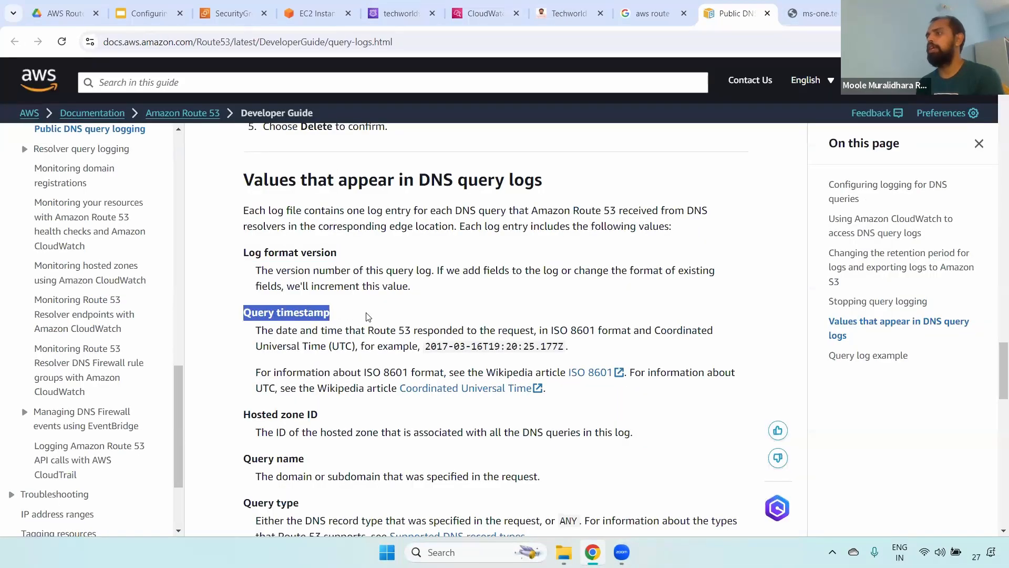
{"action": "left_click_drag", "start_coordinate": [252, 414], "coordinate": [362, 417]}
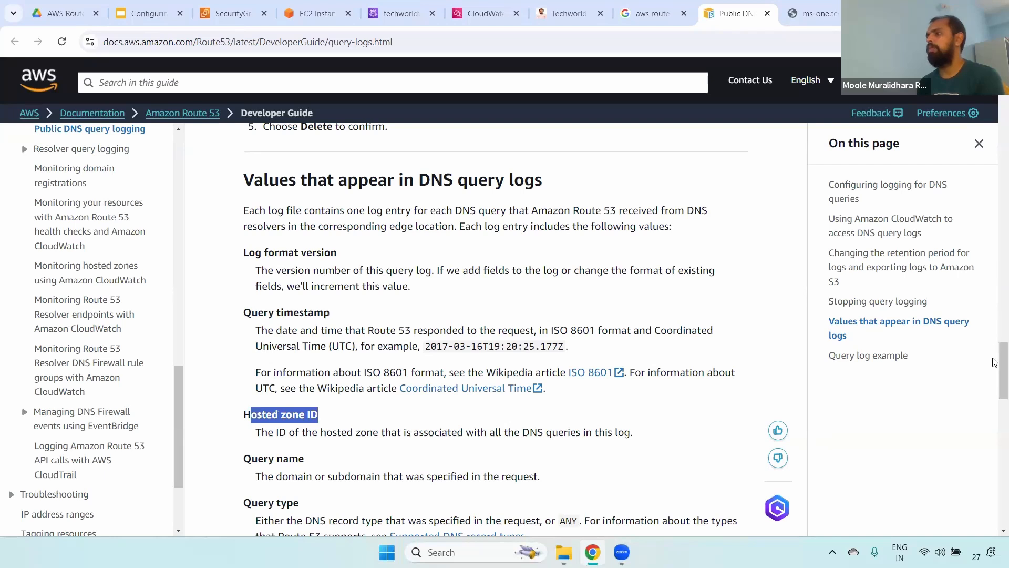
{"action": "scroll", "coordinate": [997, 361], "scroll_direction": "down", "scroll_amount": 5}
{"action": "left_click_drag", "start_coordinate": [246, 224], "coordinate": [336, 233]}
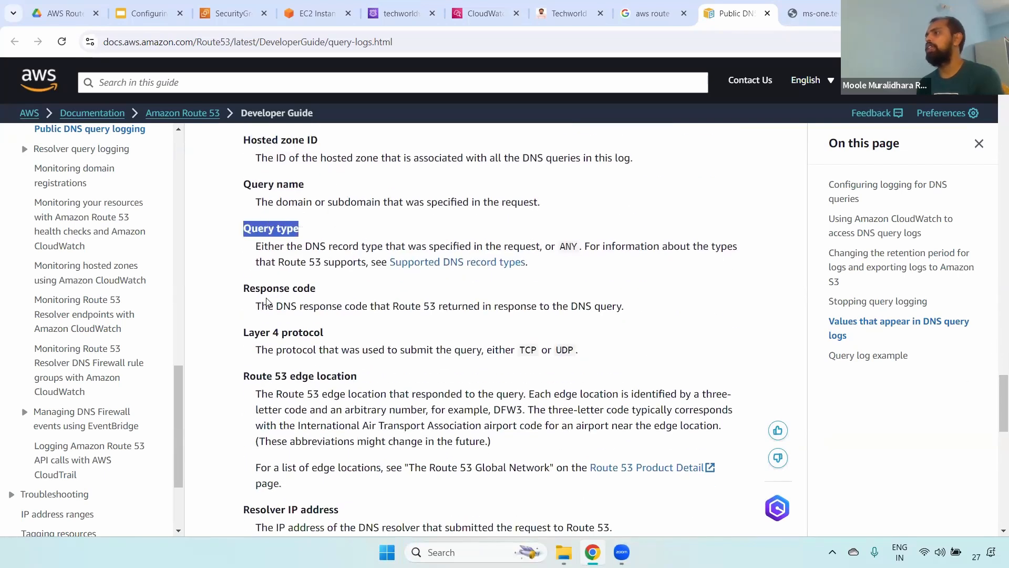
{"action": "left_click_drag", "start_coordinate": [245, 290], "coordinate": [322, 291]}
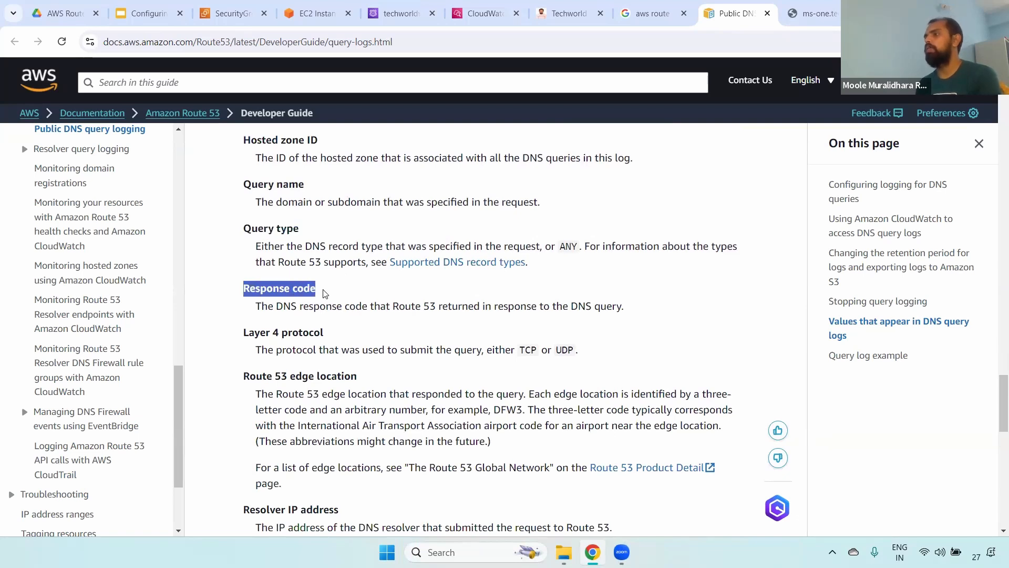
Examine the Layer 4 protocol, Route 53 edge location, Resolver IP address and EDNS client subnet entries in the guide
{"action": "triple_click", "coordinate": [350, 342]}
{"action": "double_click", "coordinate": [531, 353]}
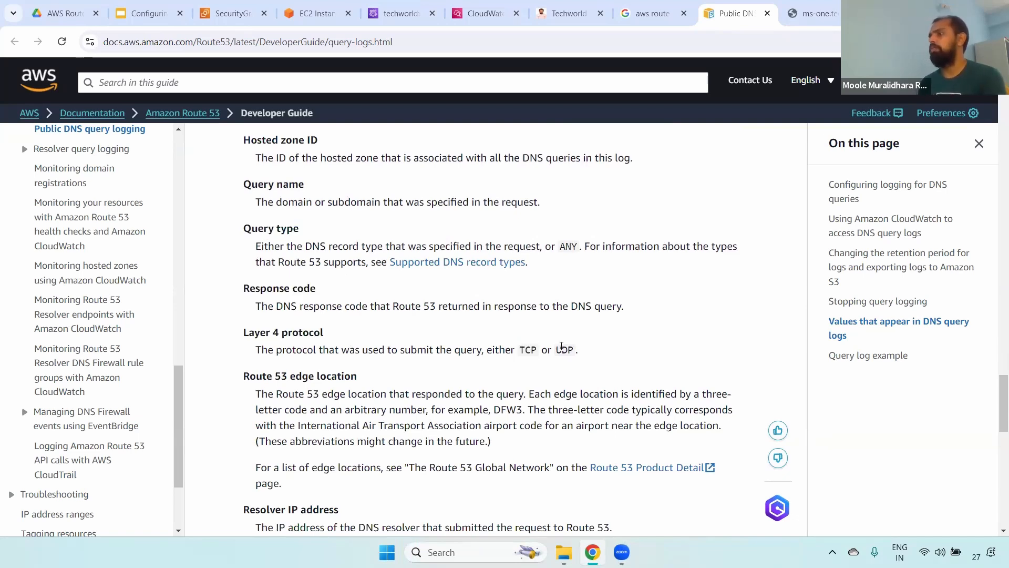
{"action": "double_click", "coordinate": [562, 350]}
{"action": "triple_click", "coordinate": [273, 377]}
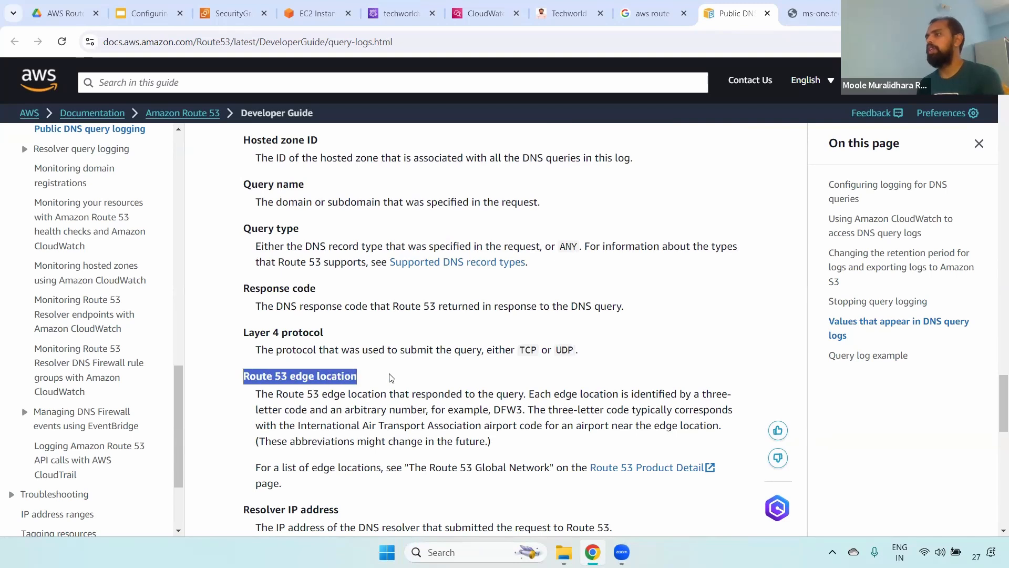
{"action": "scroll", "coordinate": [995, 407], "scroll_direction": "down", "scroll_amount": 1}
{"action": "scroll", "coordinate": [995, 407], "scroll_direction": "down", "scroll_amount": 4}
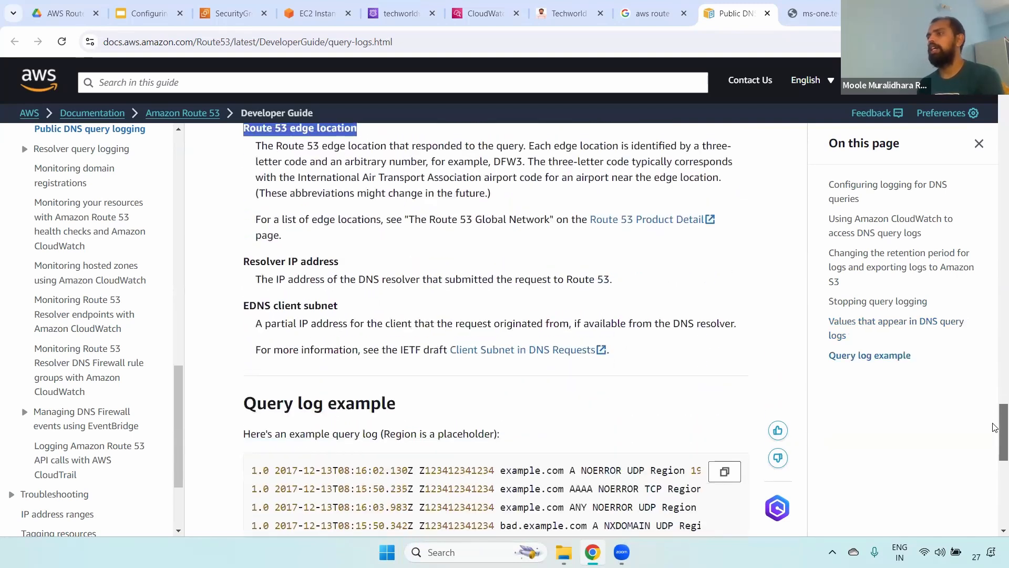
{"action": "left_click_drag", "start_coordinate": [252, 255], "coordinate": [381, 260]}
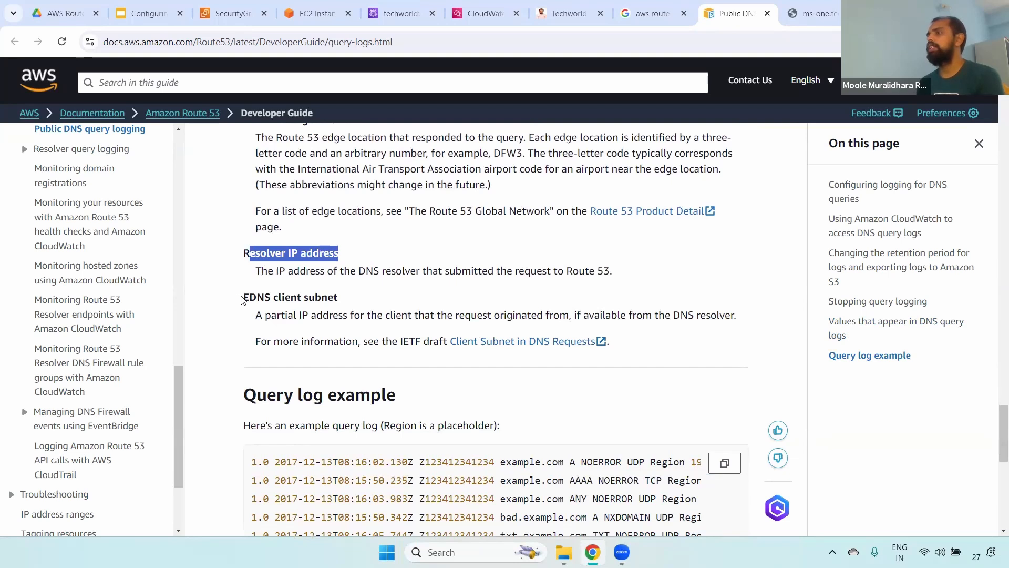
{"action": "left_click_drag", "start_coordinate": [242, 299], "coordinate": [387, 297]}
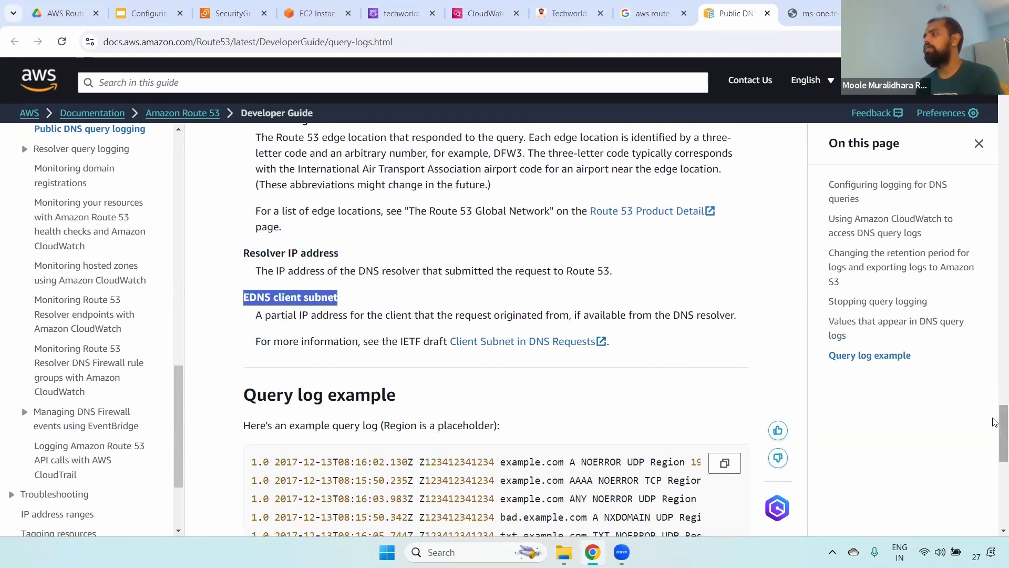
Find the "Query log example" section and highlight all the sample log lines
{"action": "left_click_drag", "start_coordinate": [1003, 420], "coordinate": [1003, 441]}
{"action": "left_click_drag", "start_coordinate": [254, 290], "coordinate": [707, 283]}
{"action": "left_click_drag", "start_coordinate": [648, 386], "coordinate": [397, 370]}
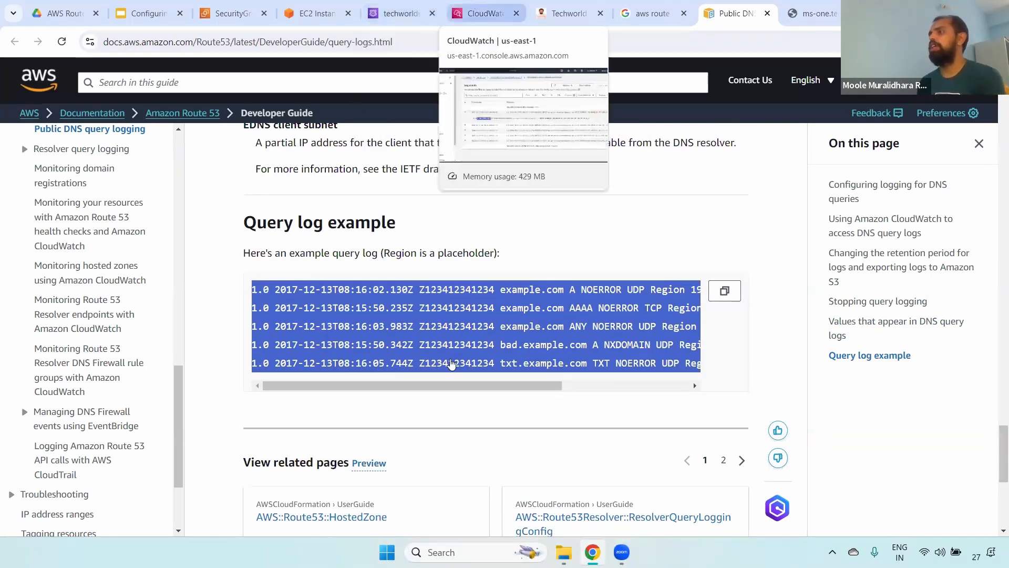
Go back to the /aws/route53/techworldwithmurali.in log group, examine its creation time and retention, and check the hosted zone page in Route 53
{"action": "left_click", "coordinate": [476, 13]}
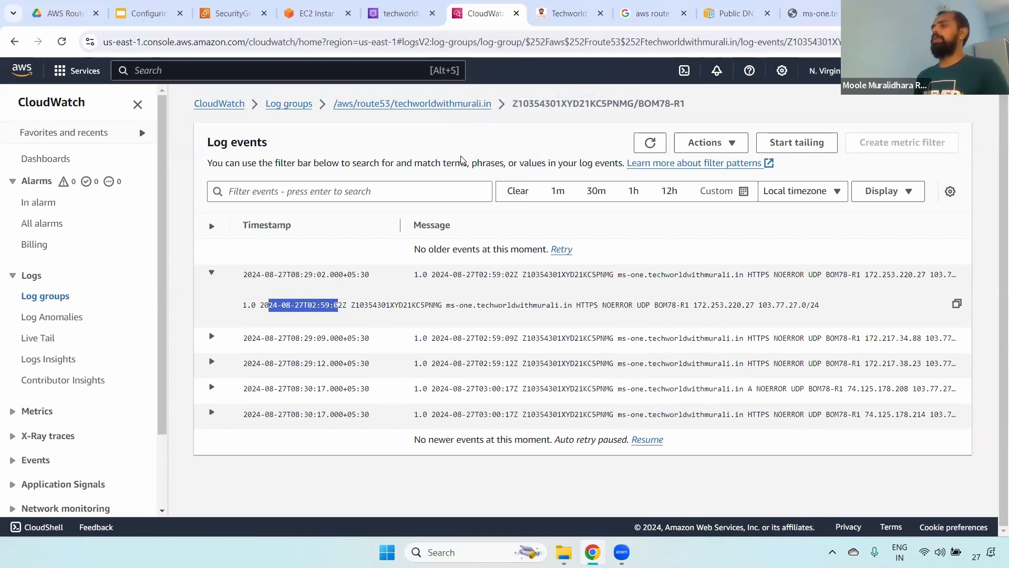
{"action": "left_click", "coordinate": [438, 105]}
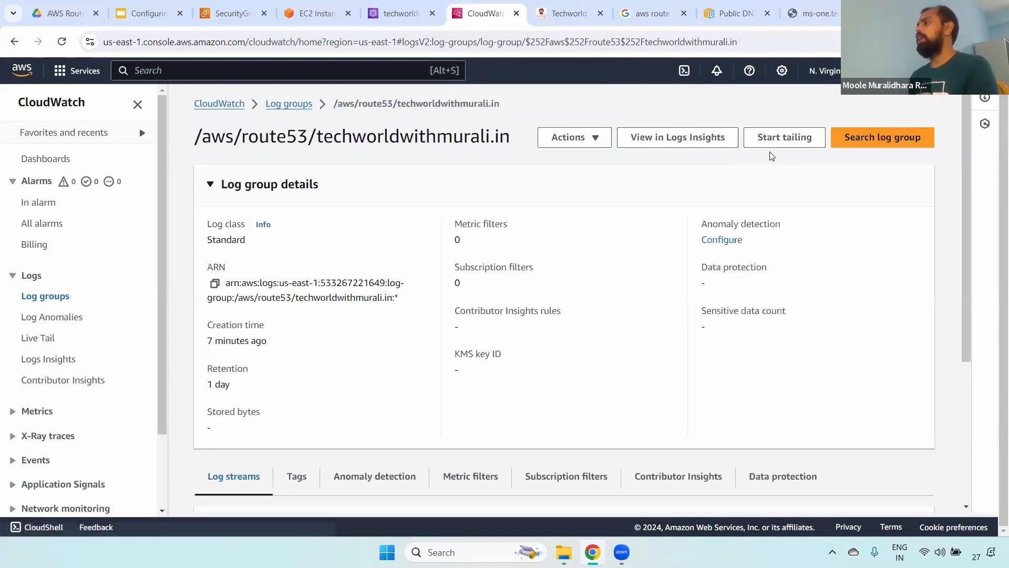
{"action": "left_click", "coordinate": [401, 14]}
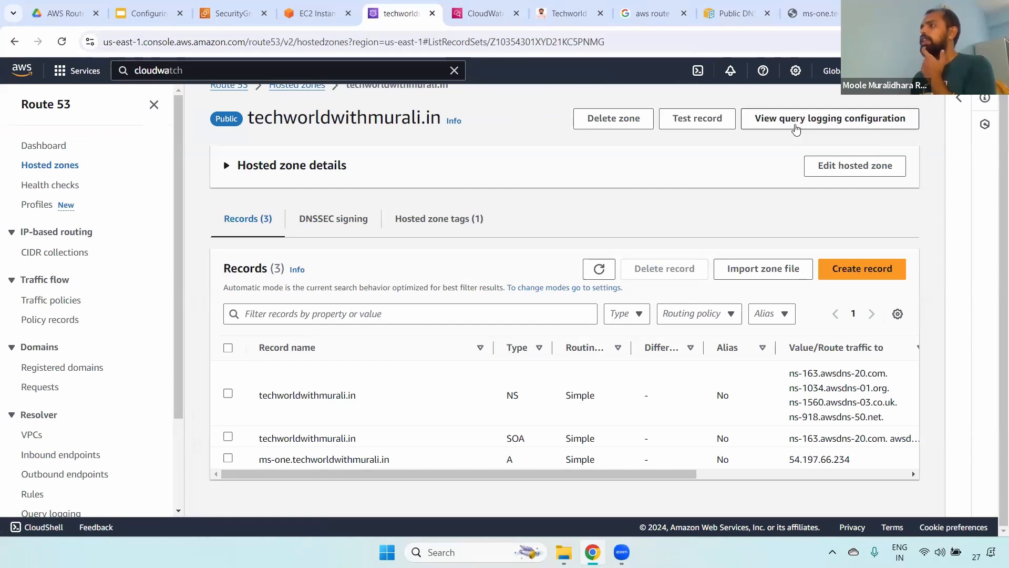
{"action": "key", "text": "ctrl+Tab"}
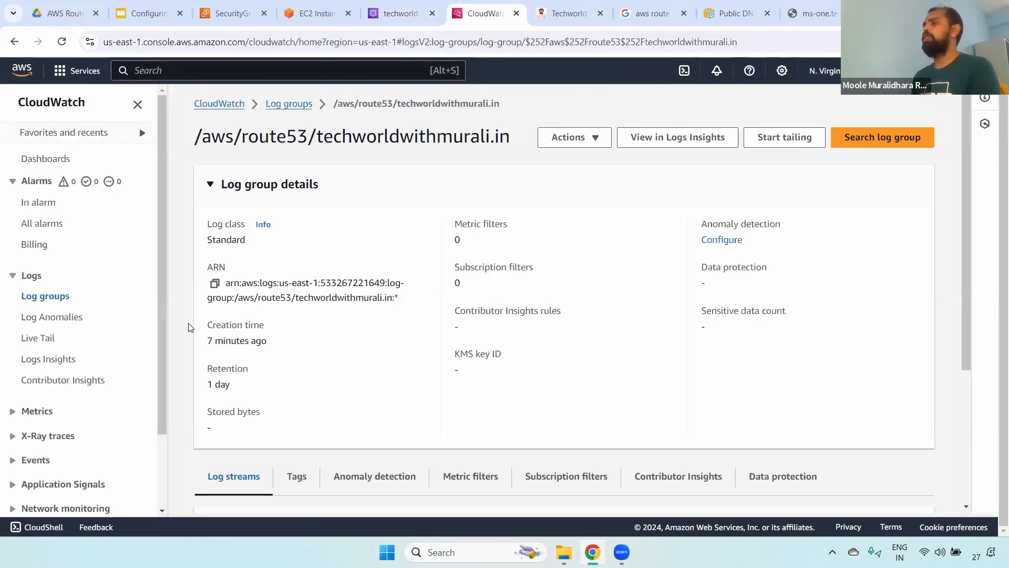
{"action": "left_click_drag", "start_coordinate": [204, 324], "coordinate": [364, 359]}
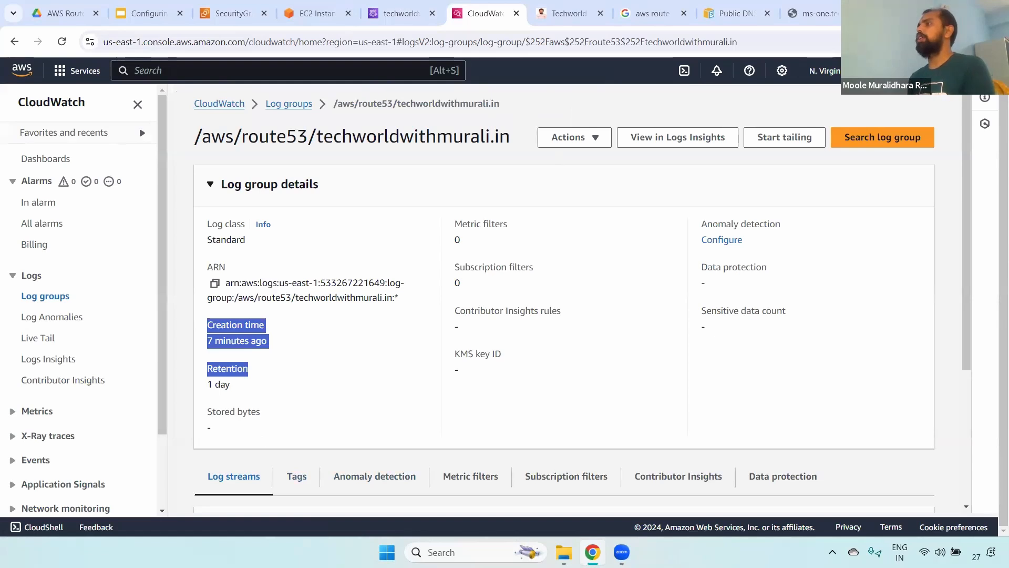
{"action": "left_click", "coordinate": [403, 13]}
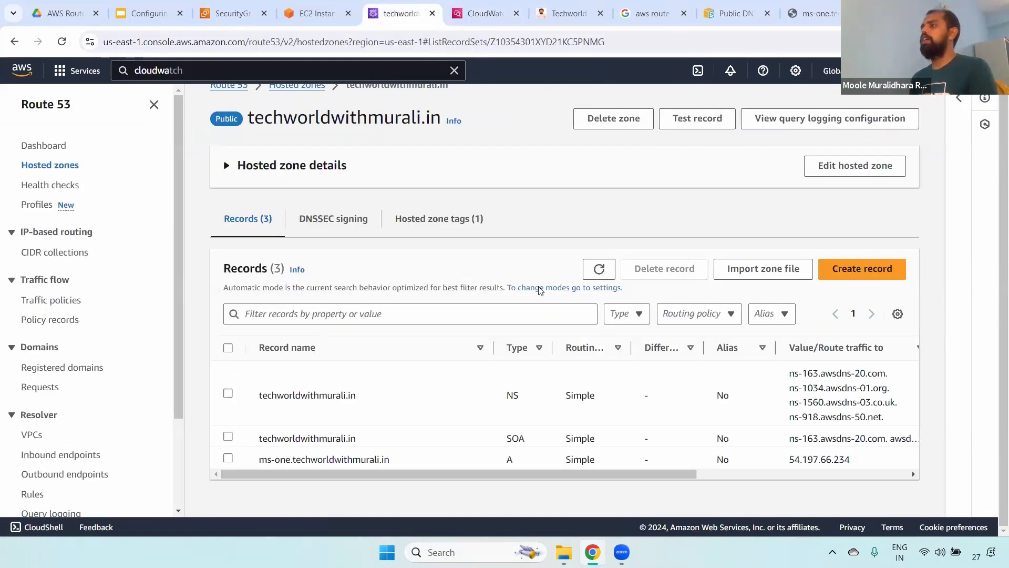
{"action": "left_click", "coordinate": [484, 13]}
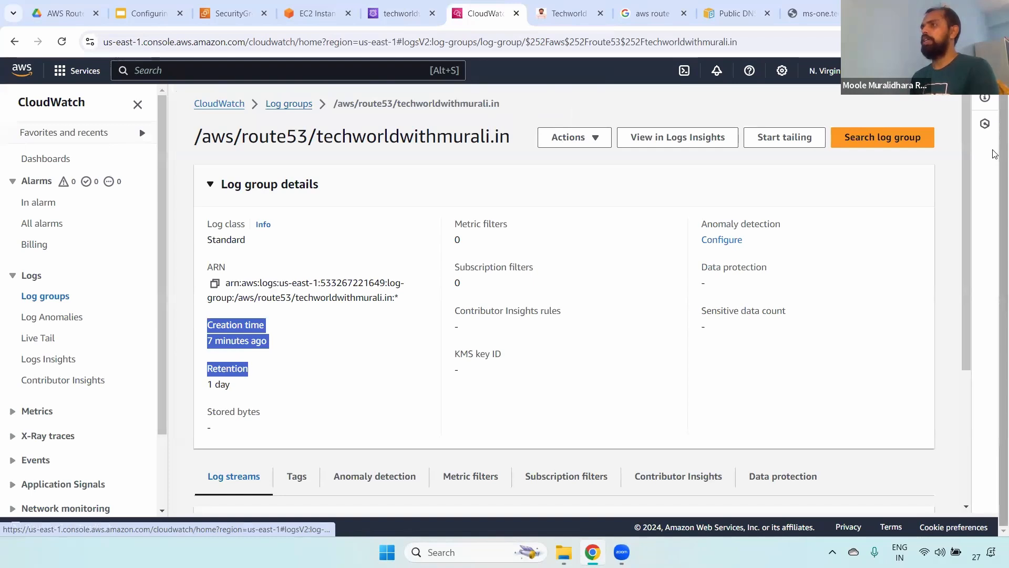
Reload the log group page, examine its creation time and retention, and return to the techworldwithmurali.in hosted zone in Route 53
{"action": "key", "text": "F5"}
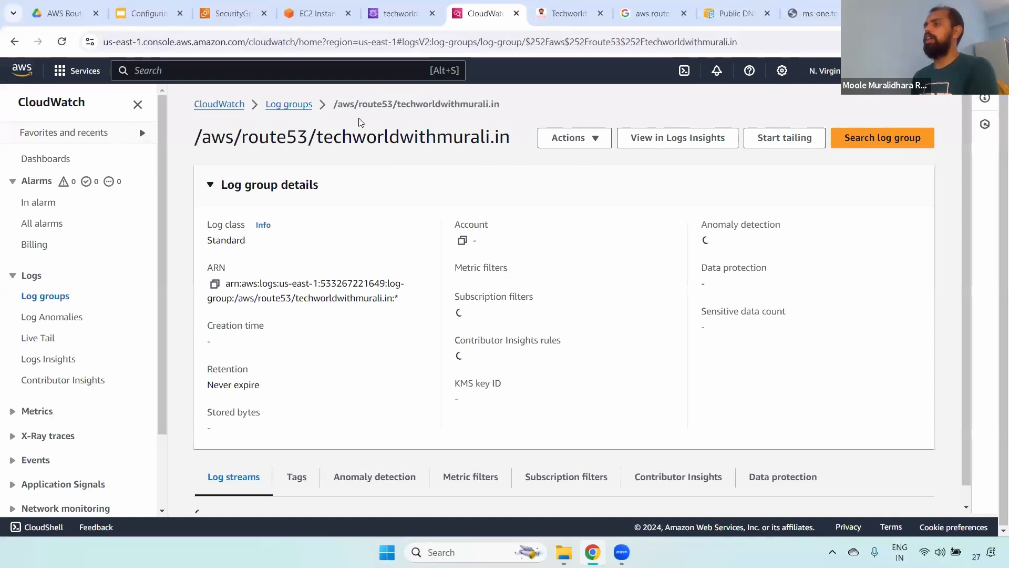
{"action": "left_click_drag", "start_coordinate": [207, 384], "coordinate": [245, 384]}
{"action": "left_click_drag", "start_coordinate": [270, 342], "coordinate": [242, 327]}
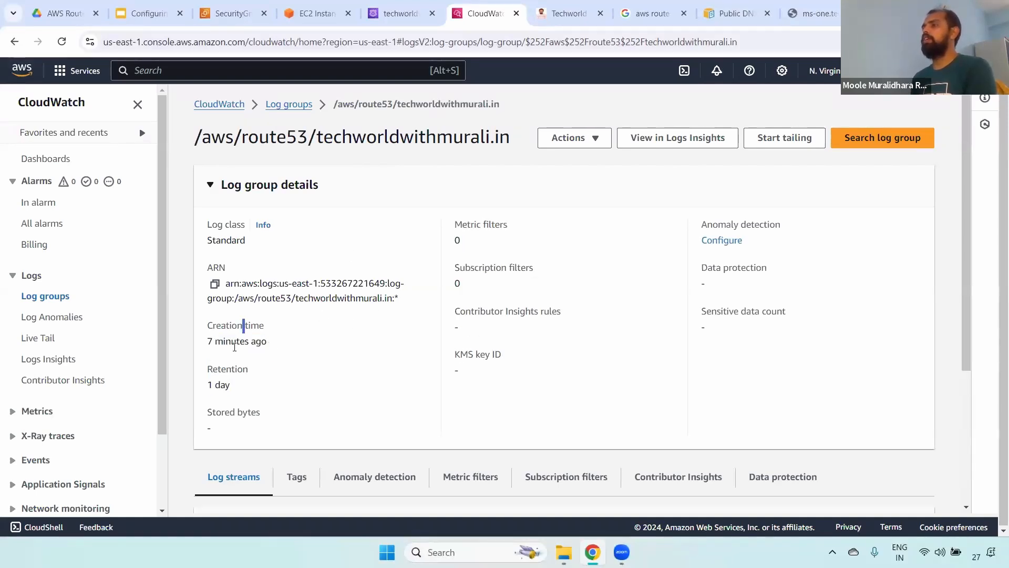
{"action": "left_click_drag", "start_coordinate": [208, 369], "coordinate": [259, 385]}
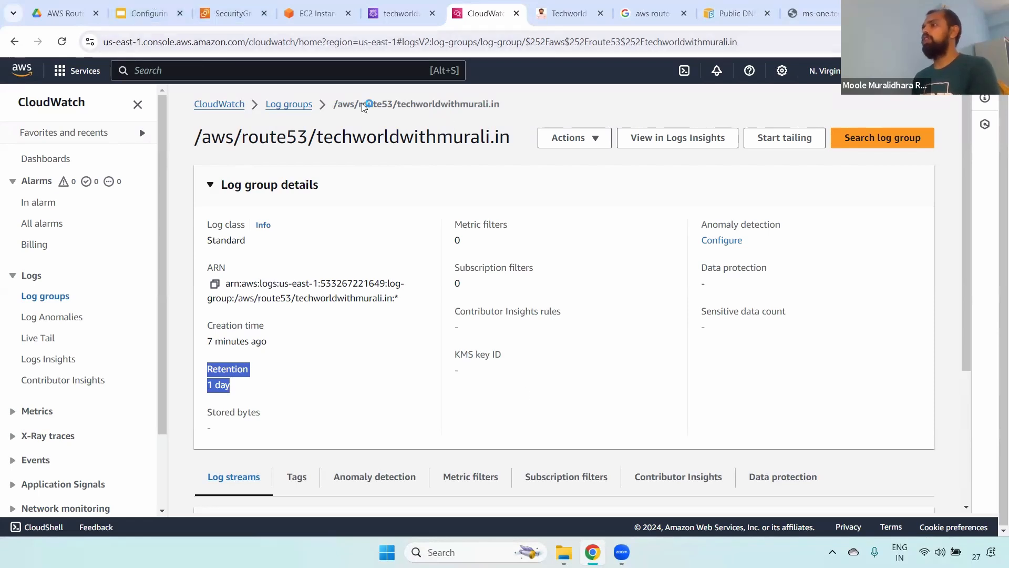
{"action": "left_click", "coordinate": [307, 105]}
{"action": "left_click", "coordinate": [421, 12]}
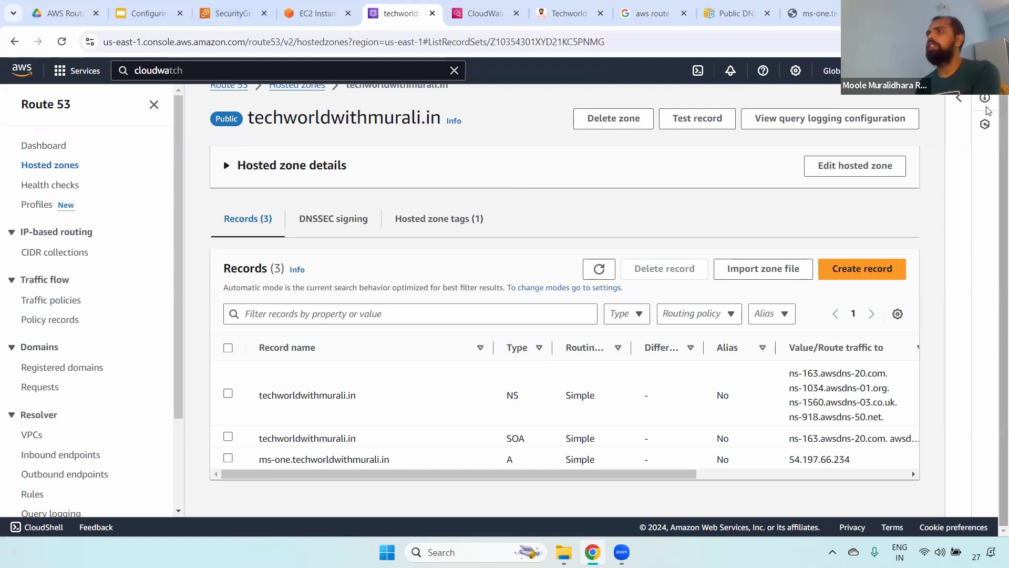
Present the "Deletion of a Hosted Zones in Route53" slides up to the DEMO slide and exit the slideshow
{"action": "key", "text": "ctrl+2"}
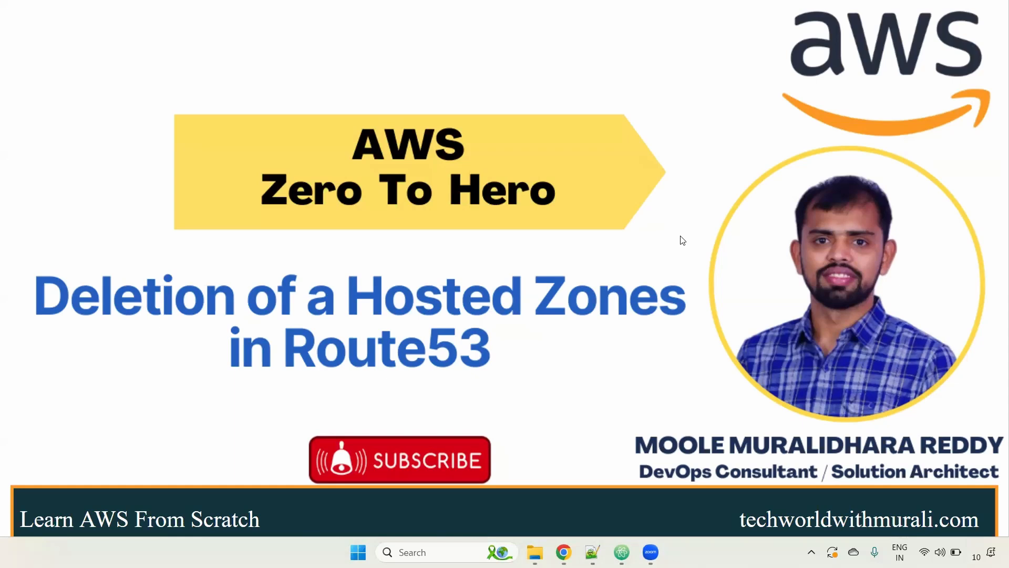
{"action": "left_click", "coordinate": [629, 375]}
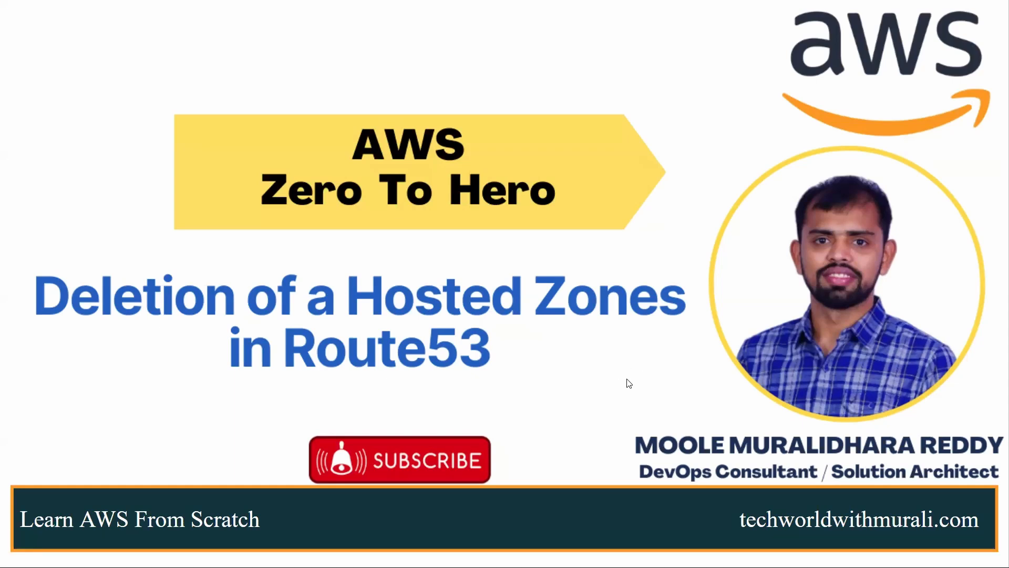
{"action": "left_click", "coordinate": [627, 378]}
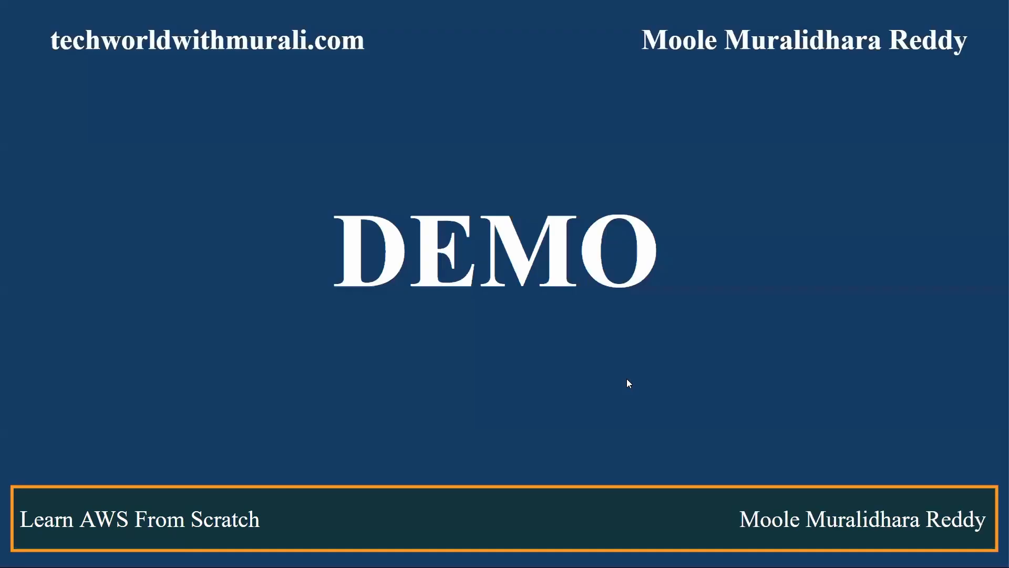
{"action": "key", "text": "Escape"}
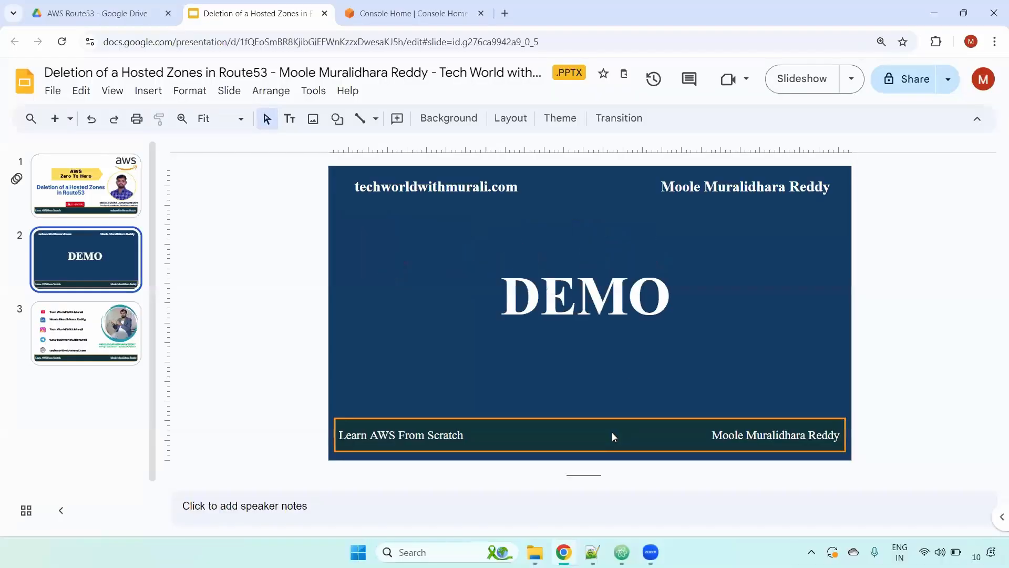
Switch to the AWS console, search for "route53" and open the Route 53 service
{"action": "key", "text": "ctrl+Tab"}
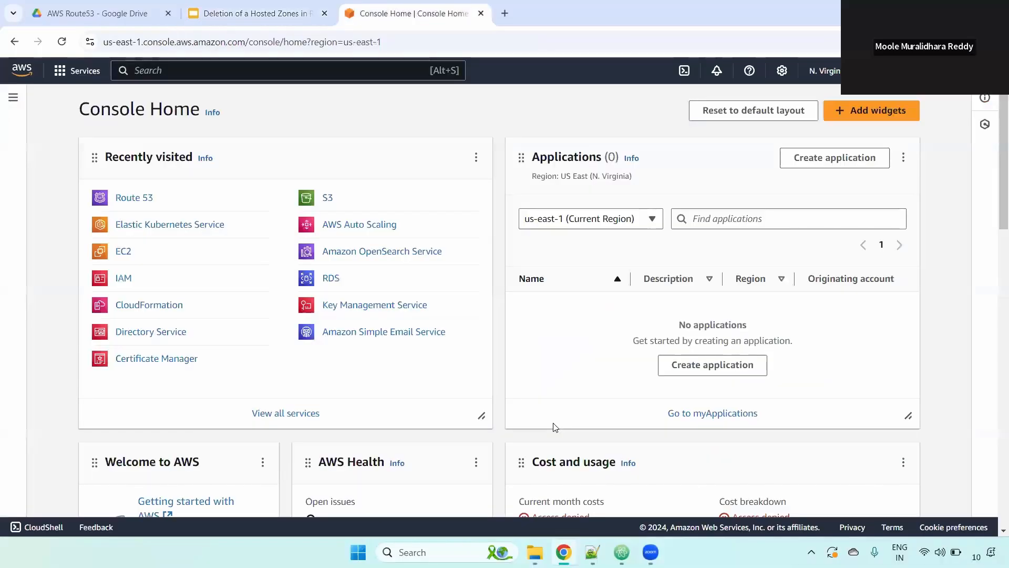
{"action": "left_click", "coordinate": [156, 70]}
{"action": "type", "text": "royu"}
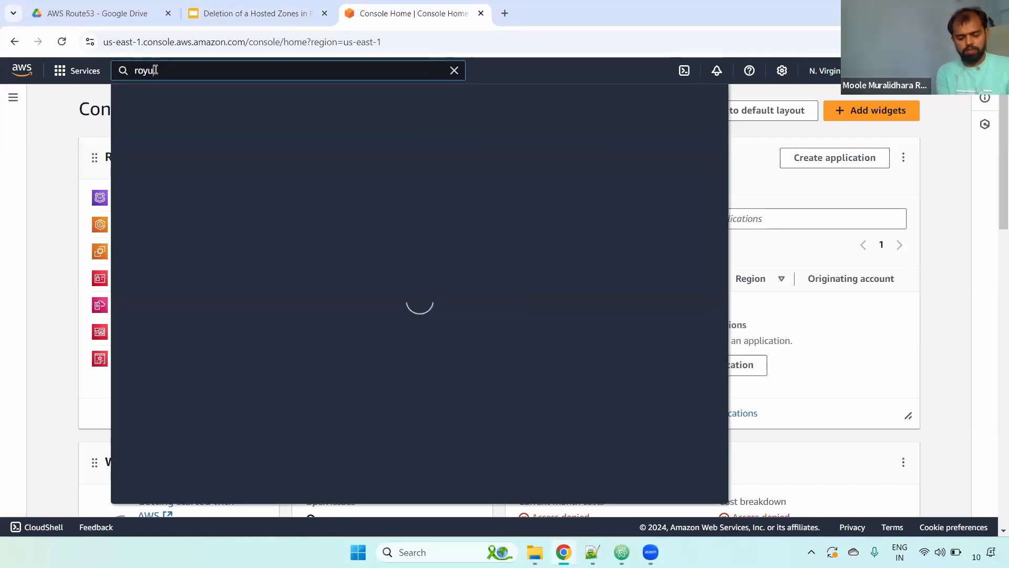
{"action": "key", "text": "BackSpace"}
{"action": "key", "text": "BackSpace"}
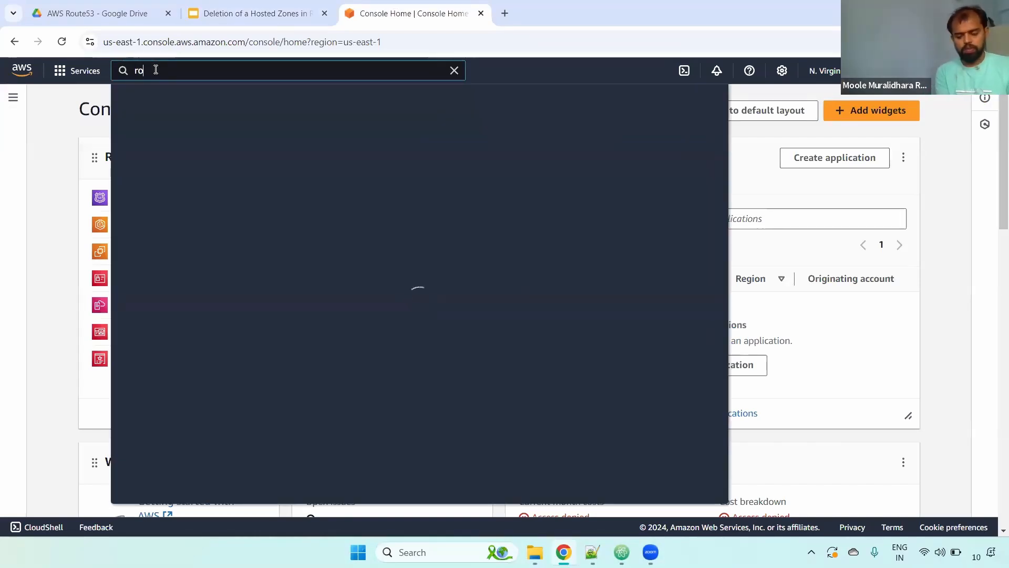
{"action": "type", "text": "ute53"}
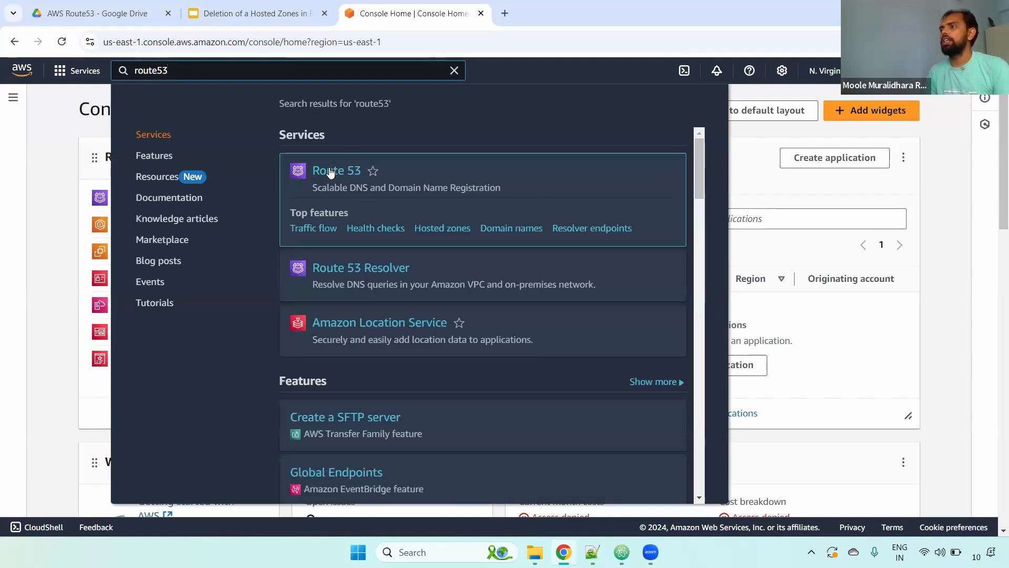
{"action": "left_click", "coordinate": [330, 170]}
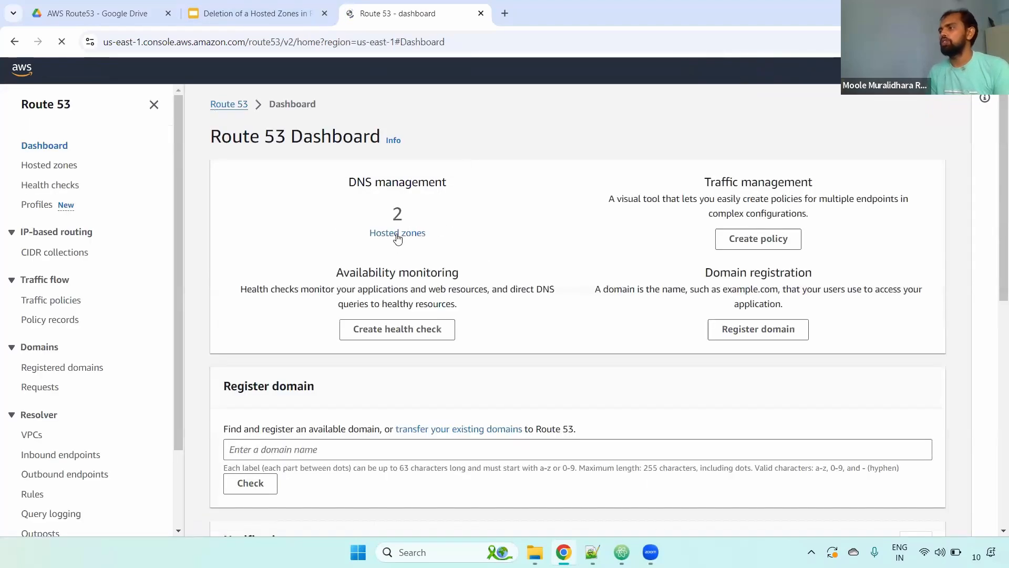
Open the hosted zones list and examine the public and private zone types, focusing on techworldwithmurali.org
{"action": "left_click", "coordinate": [389, 235]}
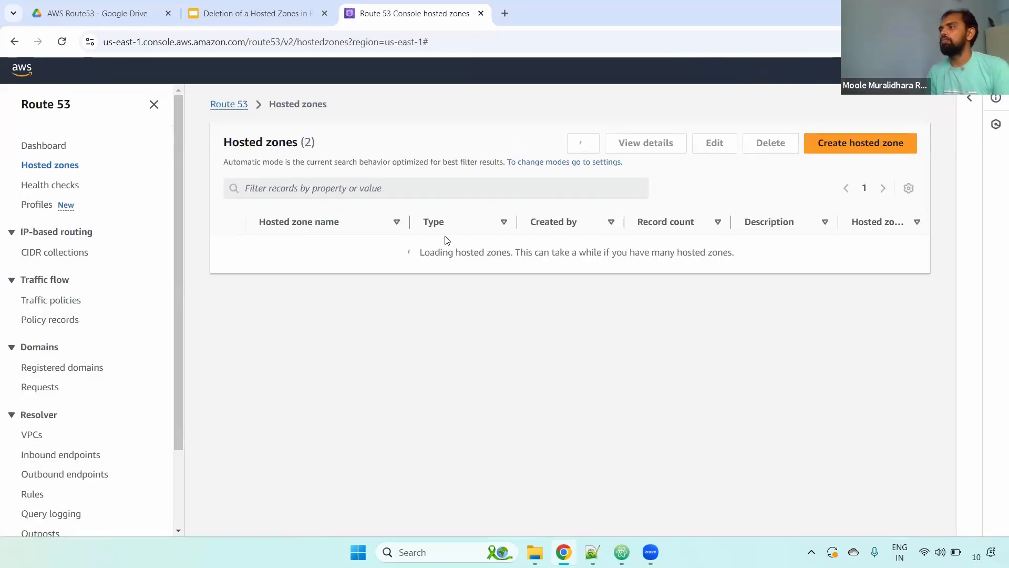
{"action": "left_click_drag", "start_coordinate": [423, 247], "coordinate": [490, 253]}
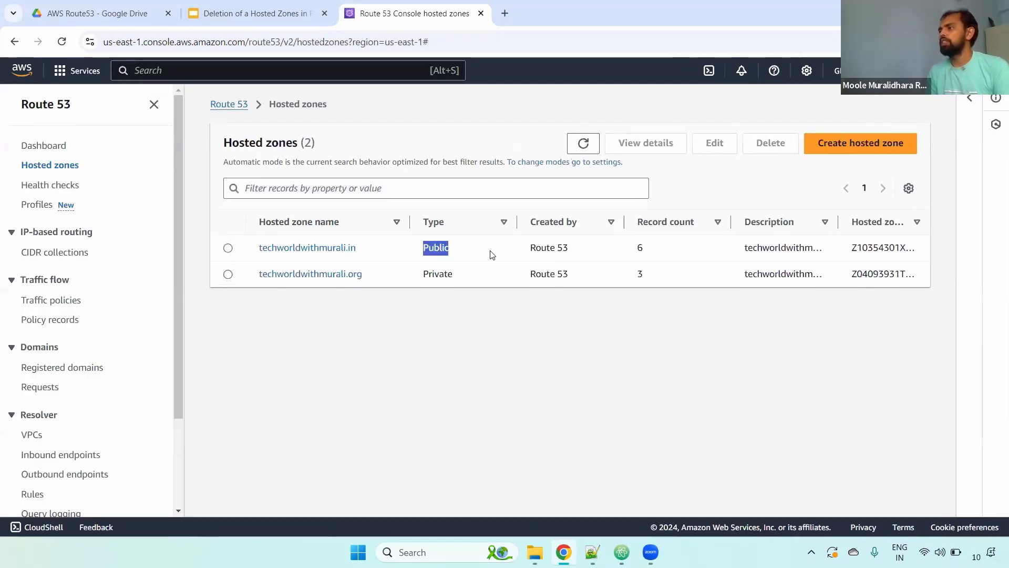
{"action": "left_click_drag", "start_coordinate": [423, 271], "coordinate": [474, 272]}
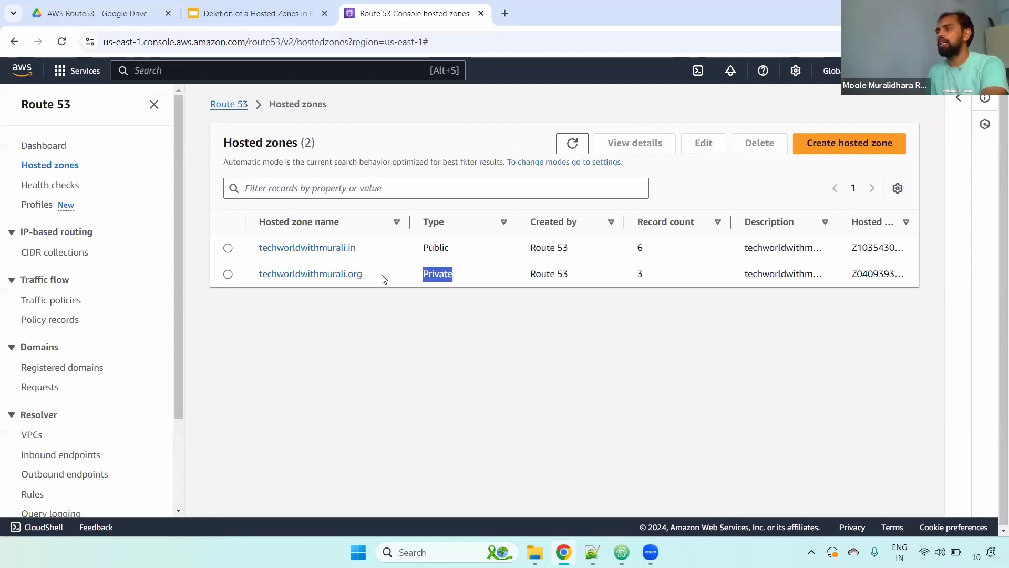
{"action": "left_click_drag", "start_coordinate": [368, 274], "coordinate": [256, 271]}
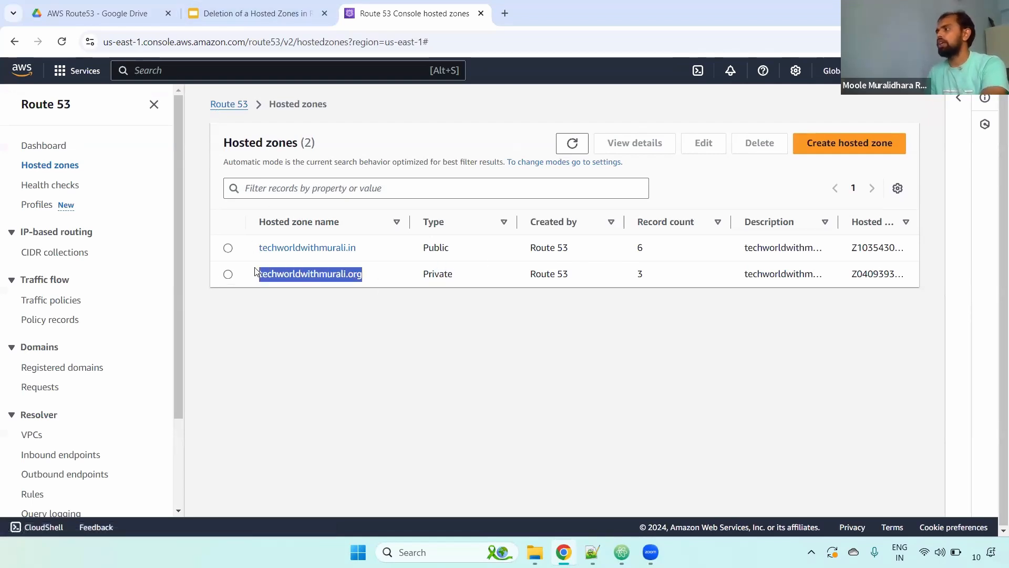
Open the deletion prompt for the private zone techworldwithmurali.org, read its record-removal requirements including the NS and SOA exception, and cancel
{"action": "left_click", "coordinate": [228, 274]}
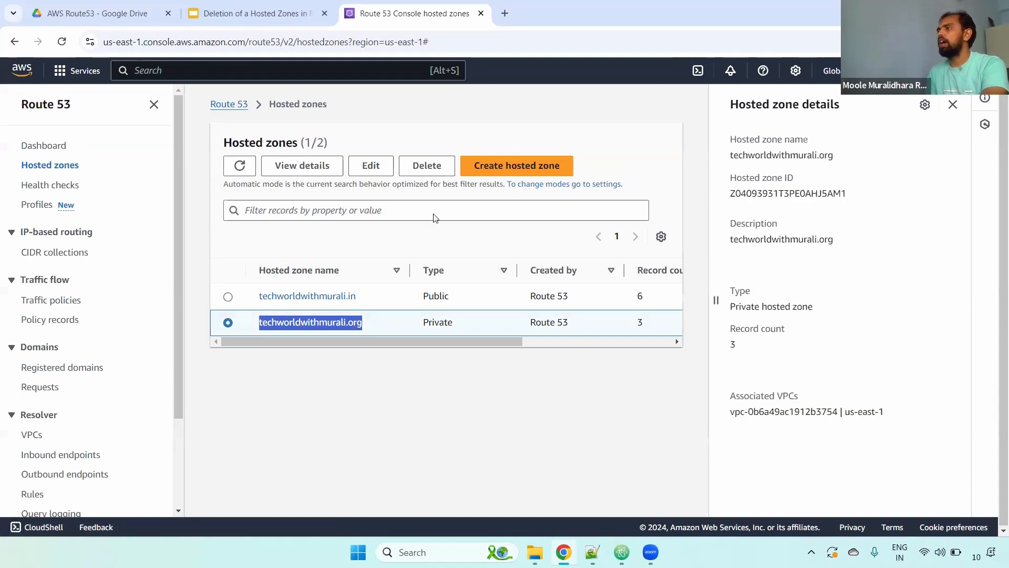
{"action": "left_click", "coordinate": [426, 166]}
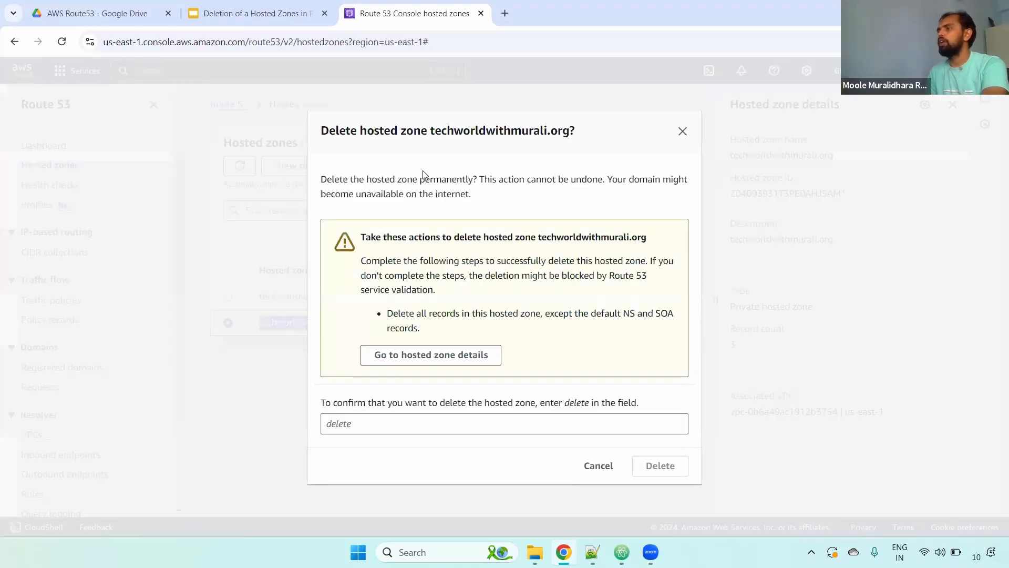
{"action": "left_click_drag", "start_coordinate": [360, 234], "coordinate": [533, 292]}
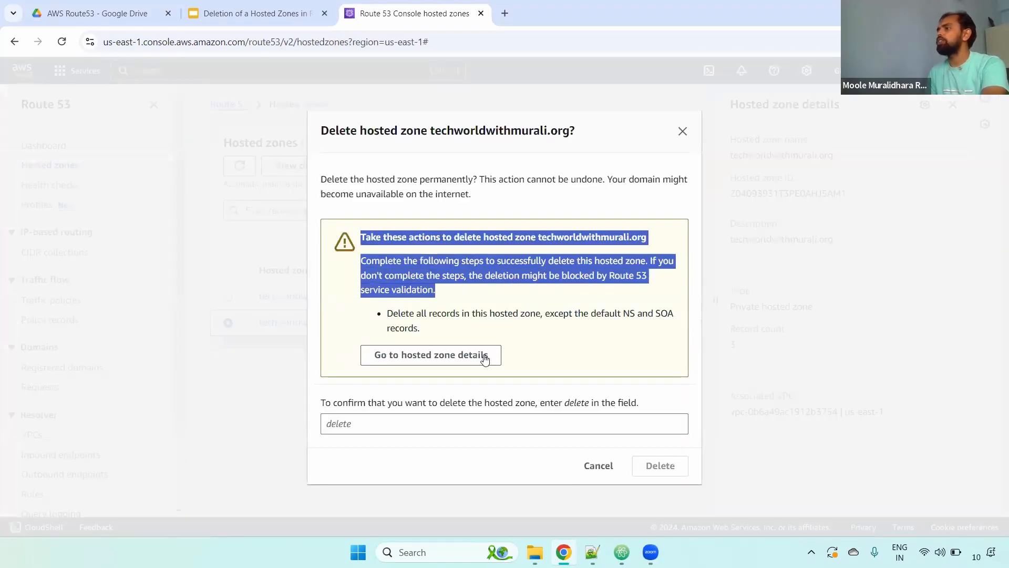
{"action": "left_click_drag", "start_coordinate": [388, 311], "coordinate": [627, 332]}
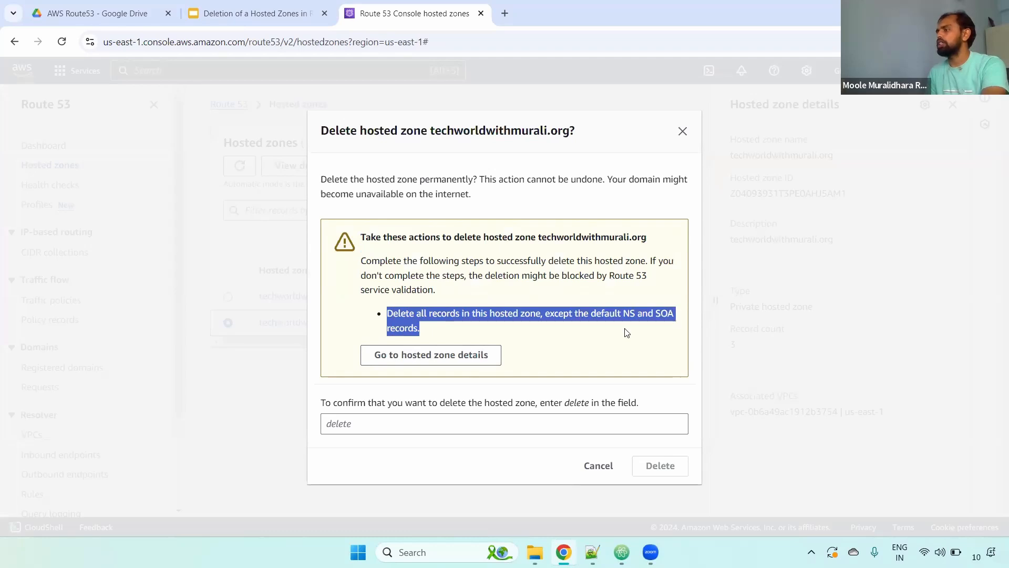
{"action": "double_click", "coordinate": [630, 313]}
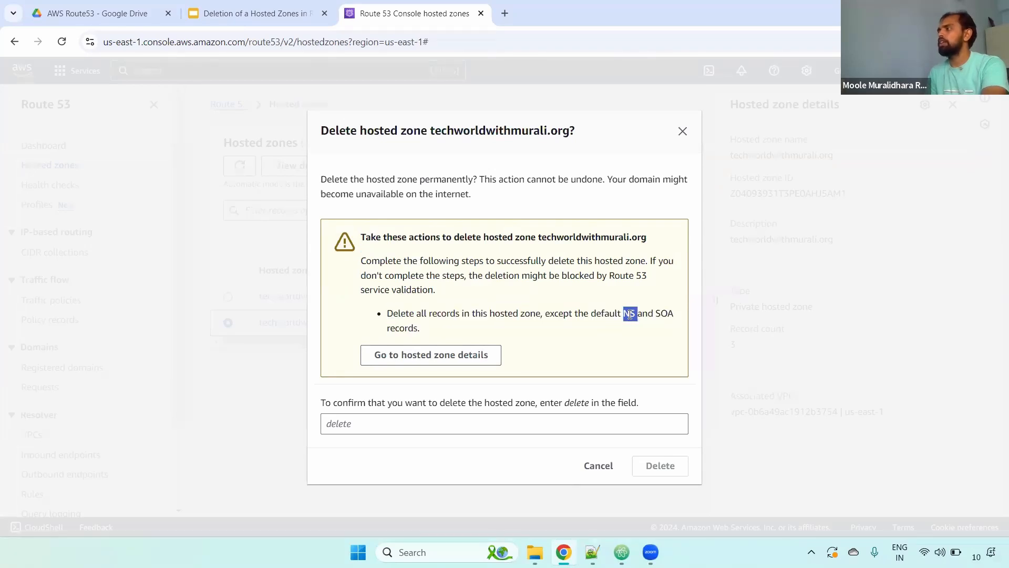
{"action": "double_click", "coordinate": [663, 313]}
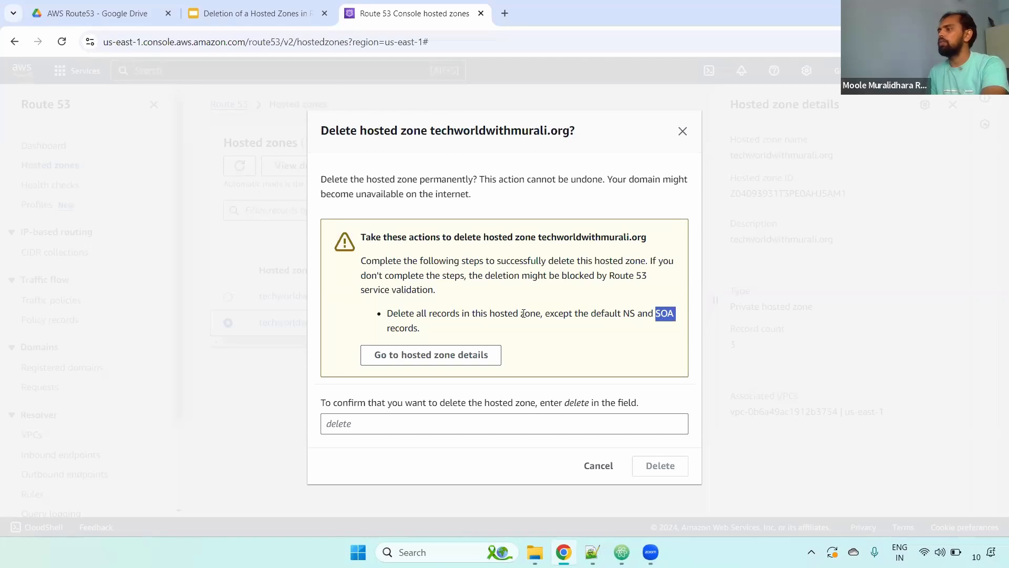
{"action": "left_click_drag", "start_coordinate": [636, 313], "coordinate": [677, 329]}
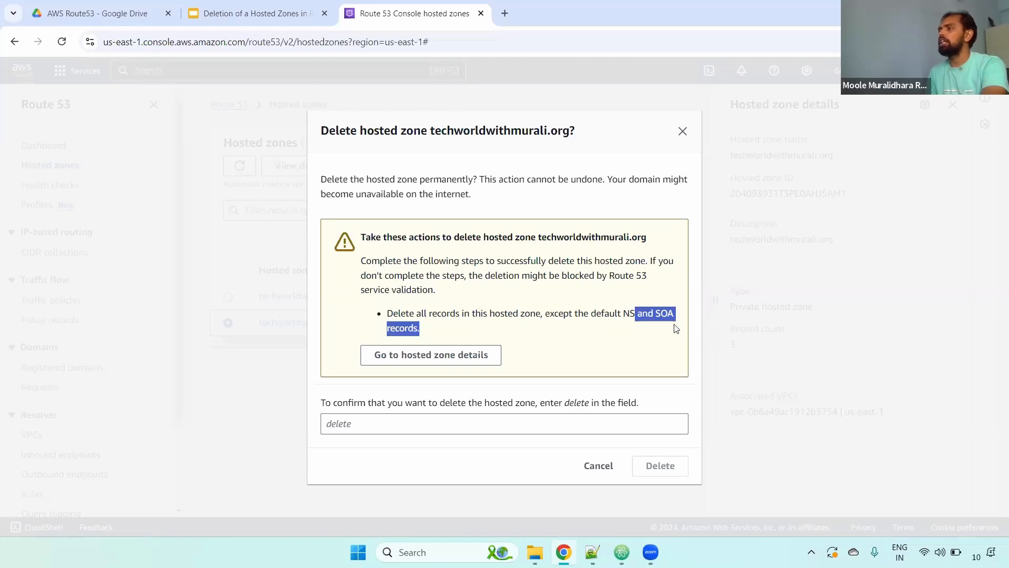
{"action": "left_click_drag", "start_coordinate": [387, 313], "coordinate": [520, 315]}
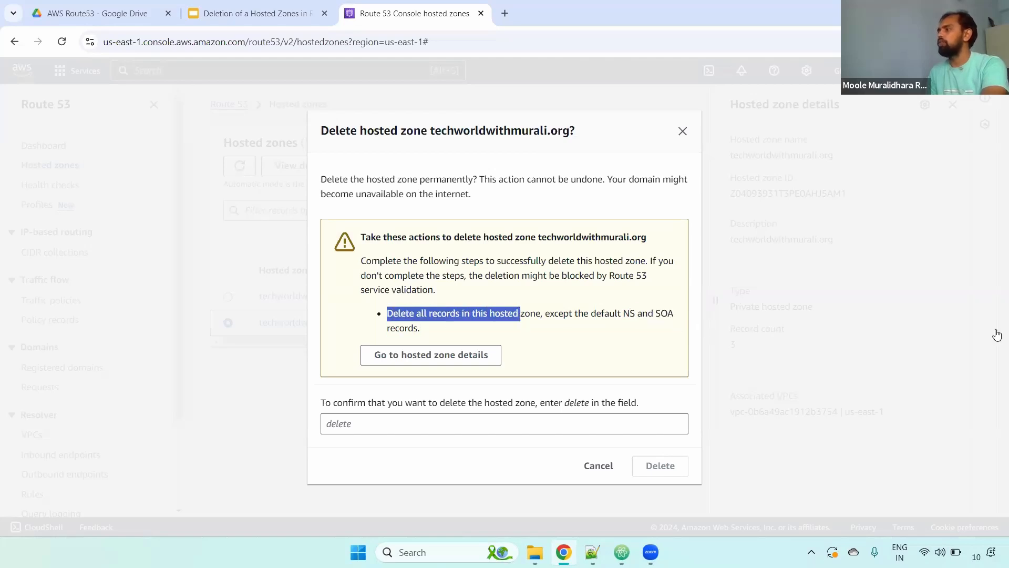
{"action": "left_click", "coordinate": [604, 466]}
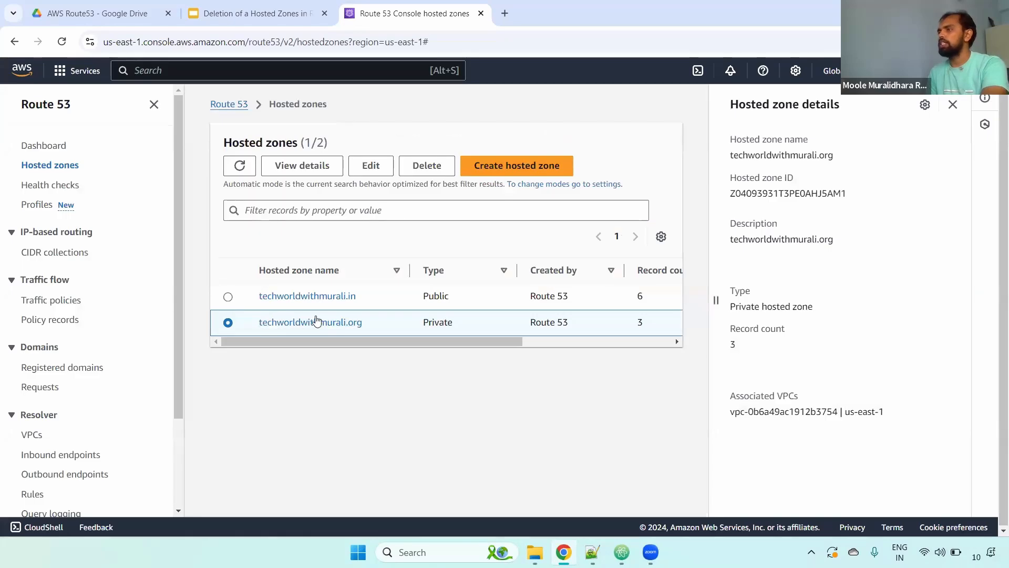
Delete the ms-one.techworldwithmurali.org A record from the techworldwithmurali.org zone and check the remaining record types
{"action": "left_click", "coordinate": [308, 323]}
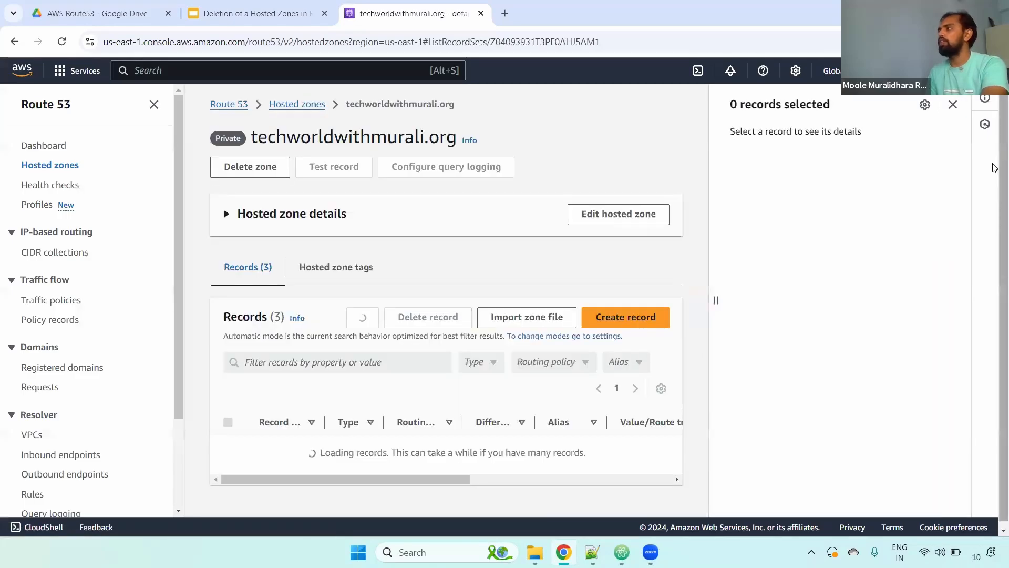
{"action": "scroll", "coordinate": [993, 255], "scroll_direction": "down", "scroll_amount": 2}
{"action": "scroll", "coordinate": [428, 412], "scroll_direction": "down", "scroll_amount": 1}
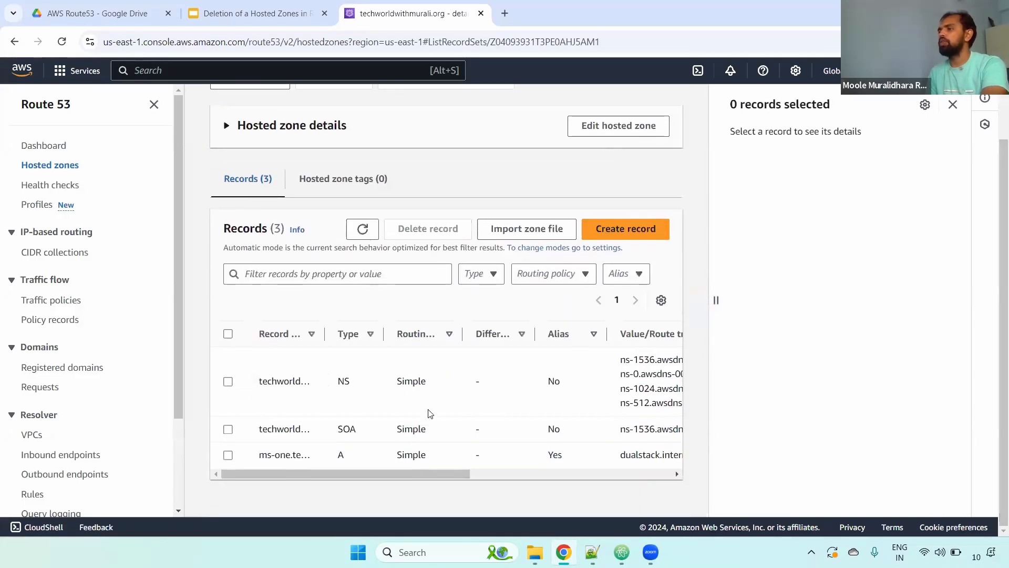
{"action": "left_click_drag", "start_coordinate": [329, 334], "coordinate": [466, 334]}
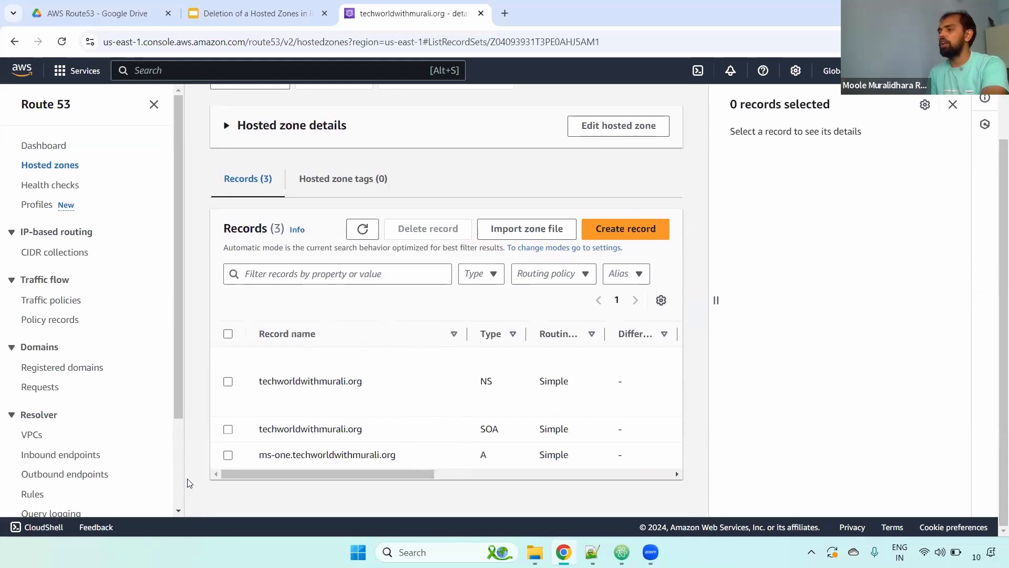
{"action": "left_click", "coordinate": [227, 455]}
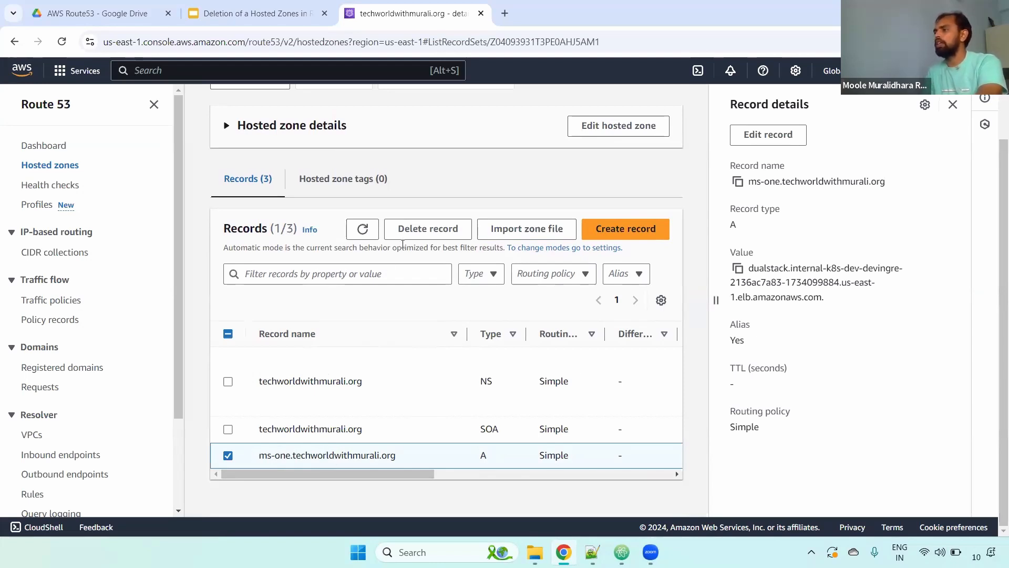
{"action": "left_click", "coordinate": [428, 228]}
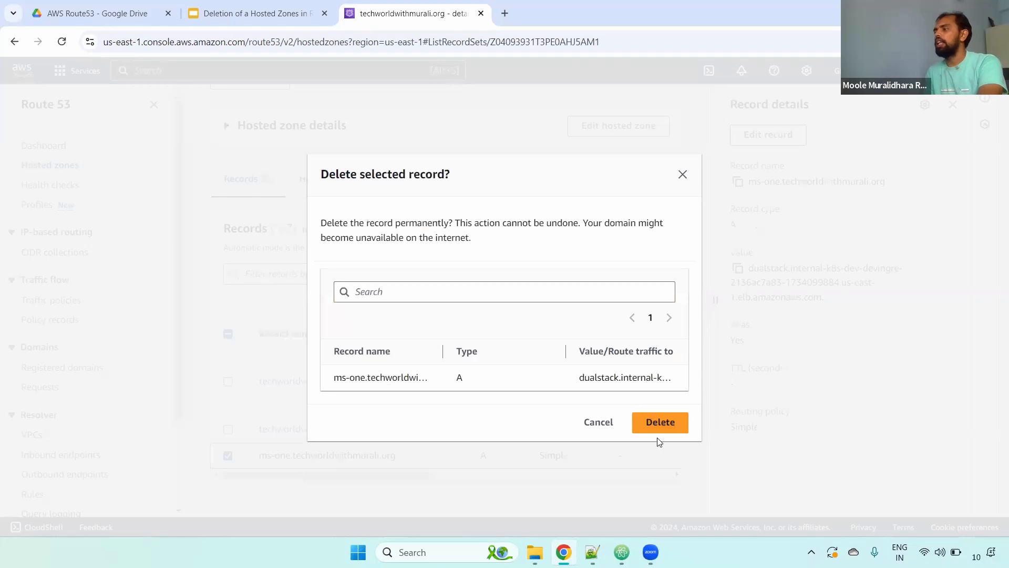
{"action": "left_click", "coordinate": [656, 423]}
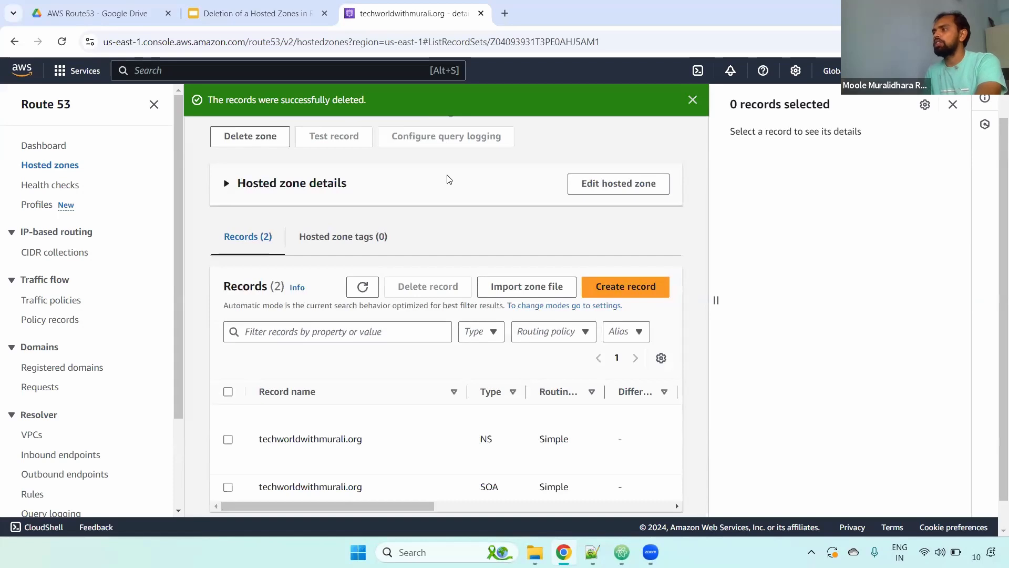
{"action": "scroll", "coordinate": [483, 461], "scroll_direction": "down", "scroll_amount": 1}
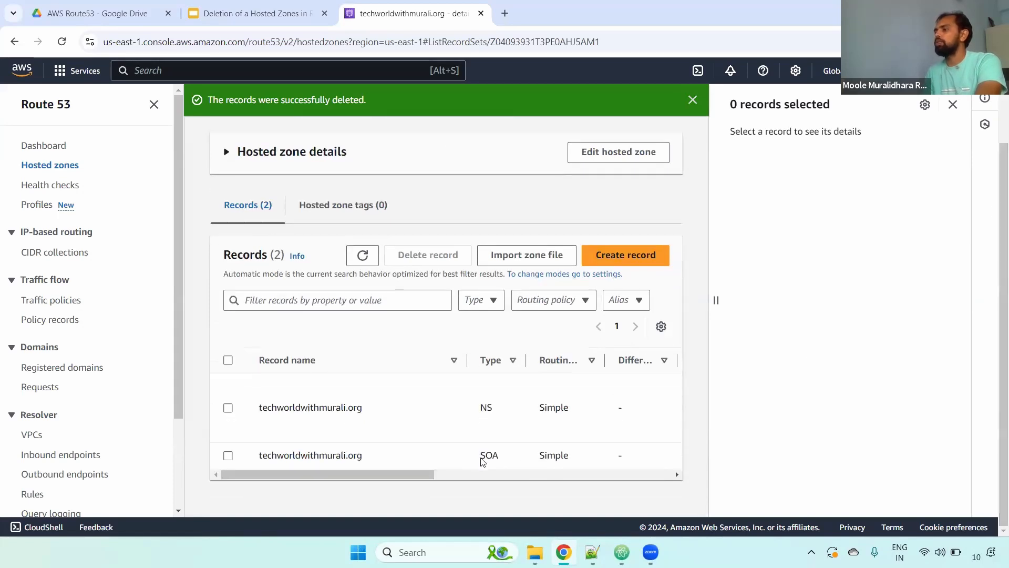
{"action": "double_click", "coordinate": [508, 461]}
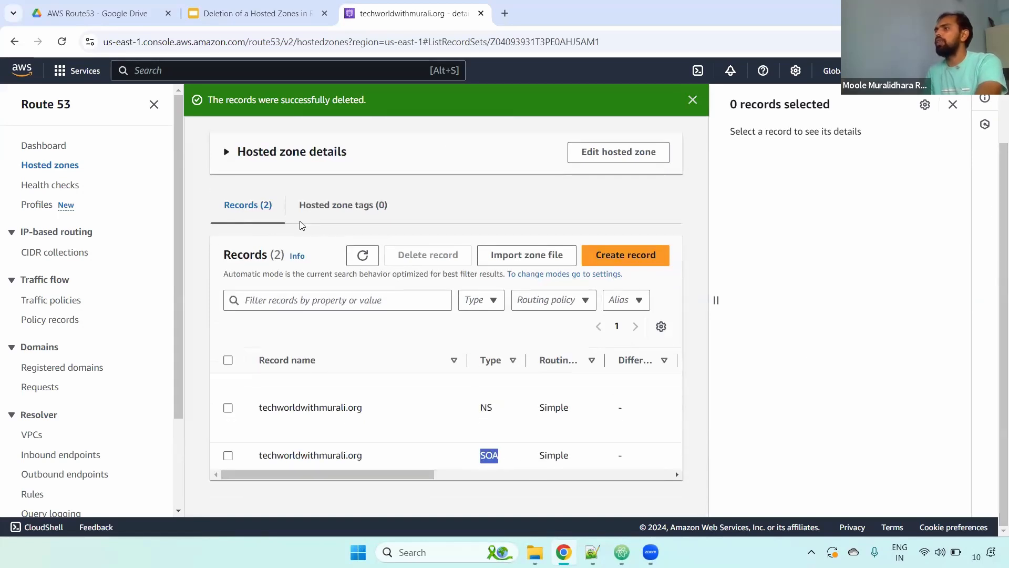
{"action": "double_click", "coordinate": [486, 407]}
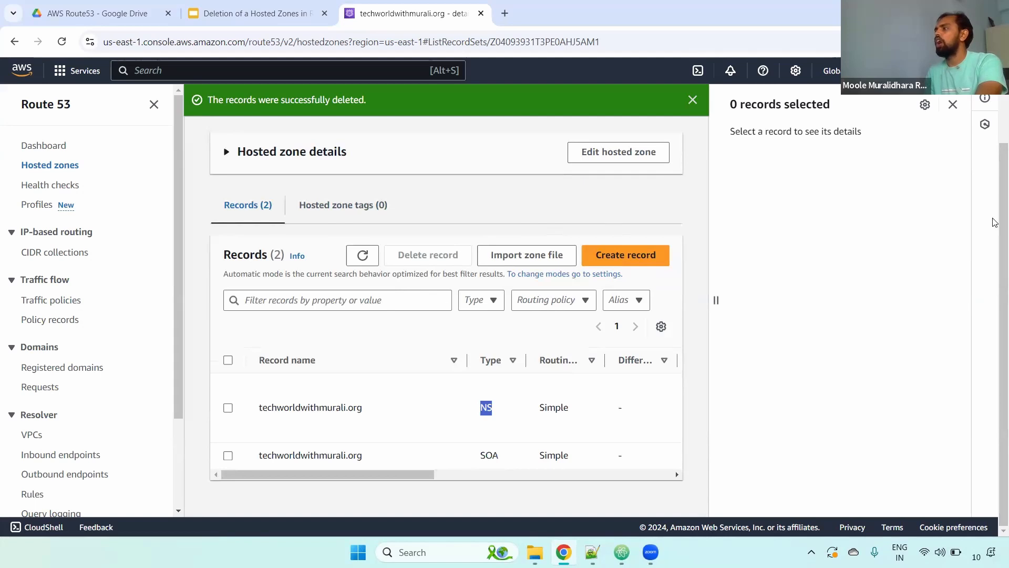
Delete the private hosted zone techworldwithmurali.org from the hosted zones list, confirming with "delete", and close the details pane
{"action": "scroll", "coordinate": [448, 162], "scroll_direction": "up", "scroll_amount": 3}
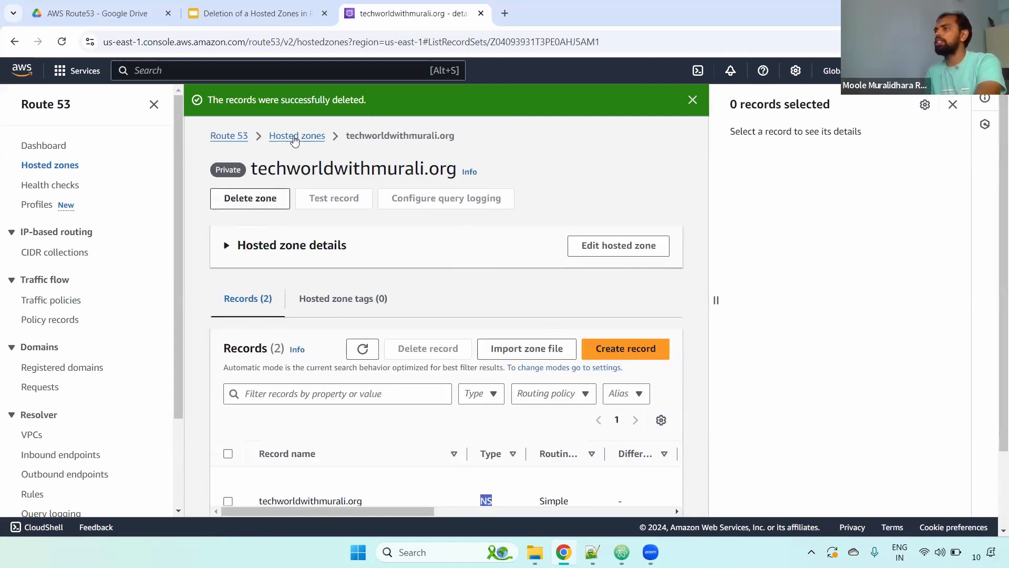
{"action": "left_click", "coordinate": [297, 136]}
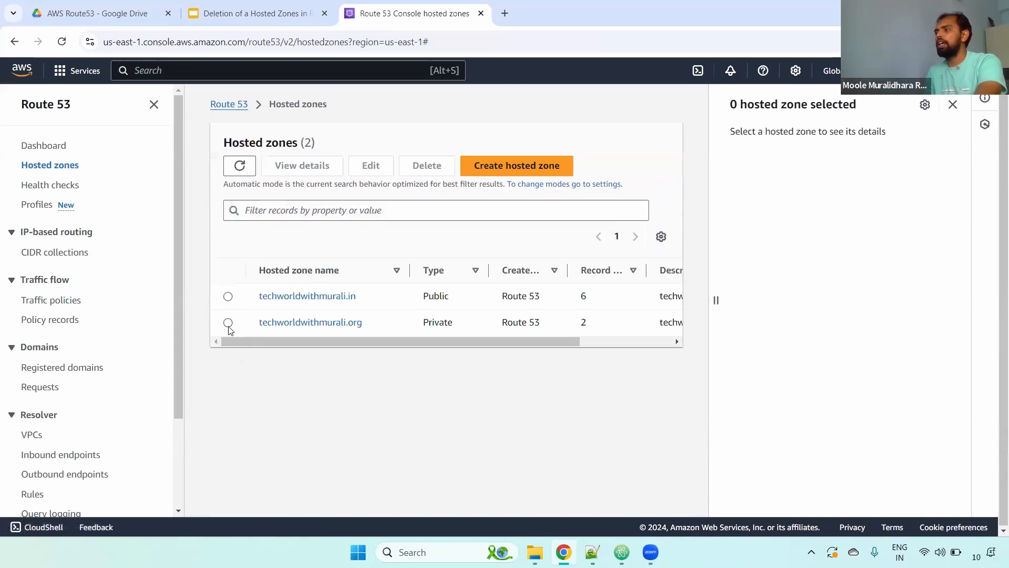
{"action": "left_click", "coordinate": [228, 322]}
{"action": "left_click", "coordinate": [426, 165]}
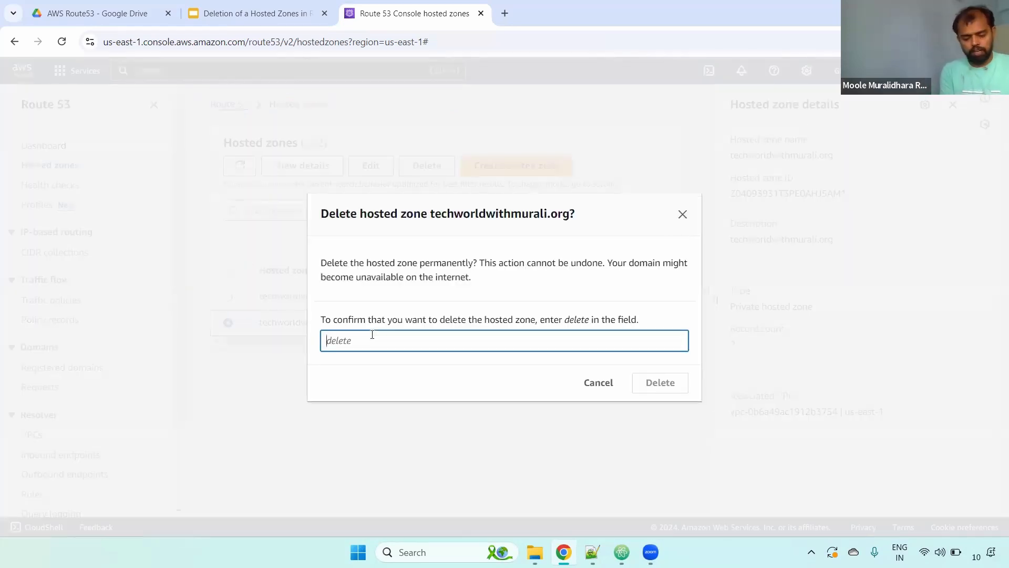
{"action": "type", "text": "delete"}
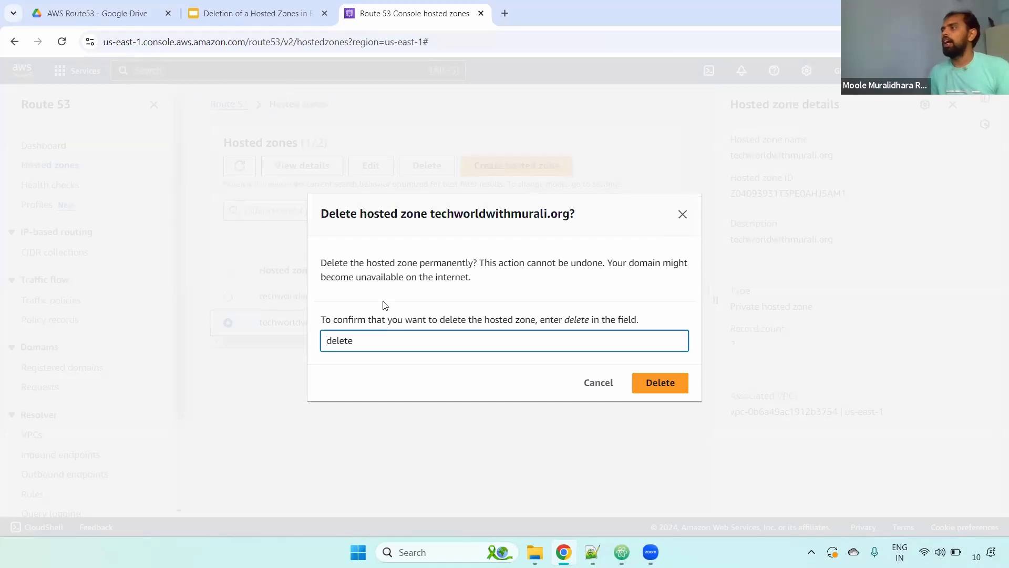
{"action": "left_click", "coordinate": [663, 384]}
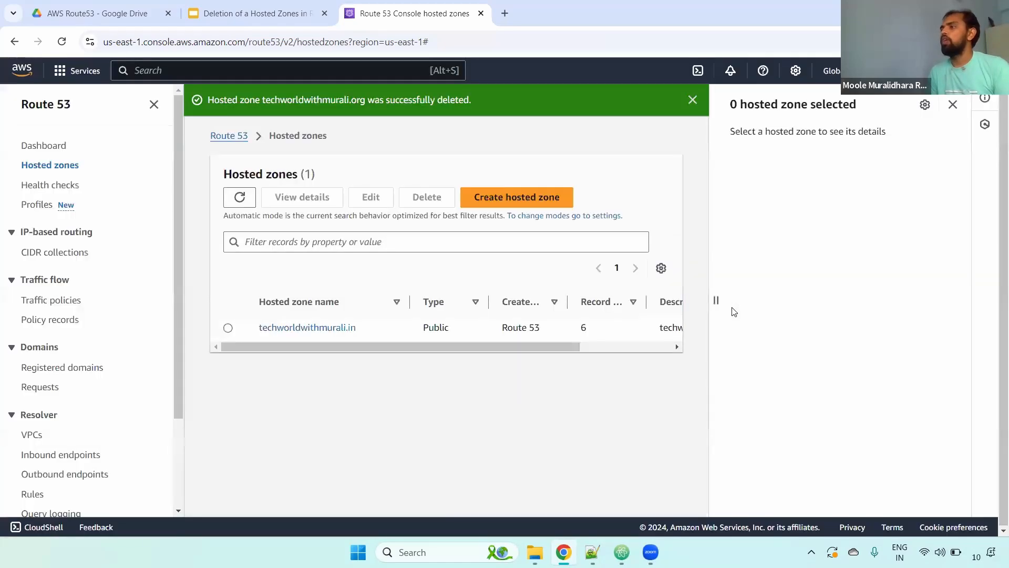
{"action": "left_click", "coordinate": [952, 105]}
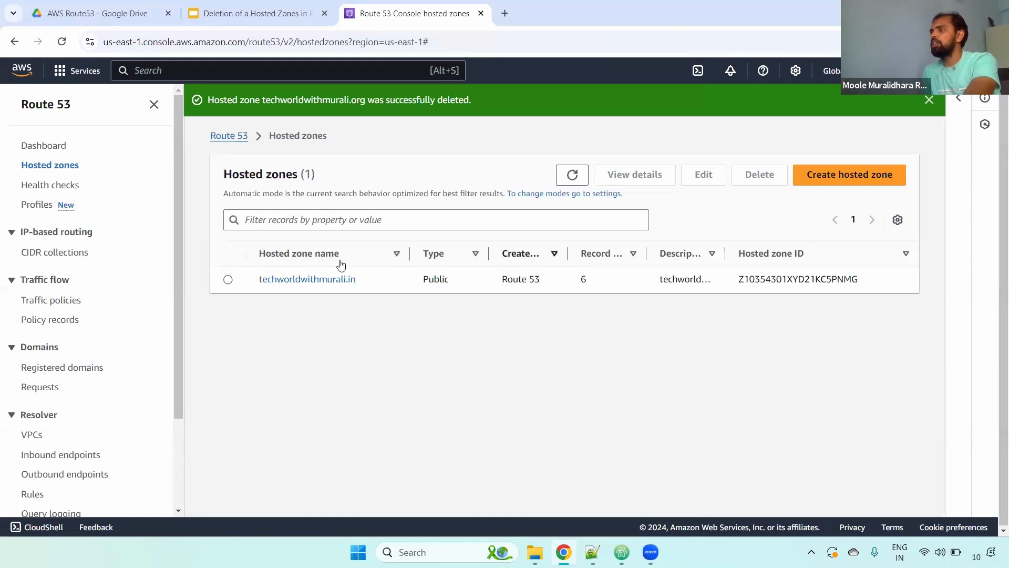
Examine the full record names in the public techworldwithmurali.in hosted zone, then return to the hosted zones list
{"action": "left_click", "coordinate": [300, 282]}
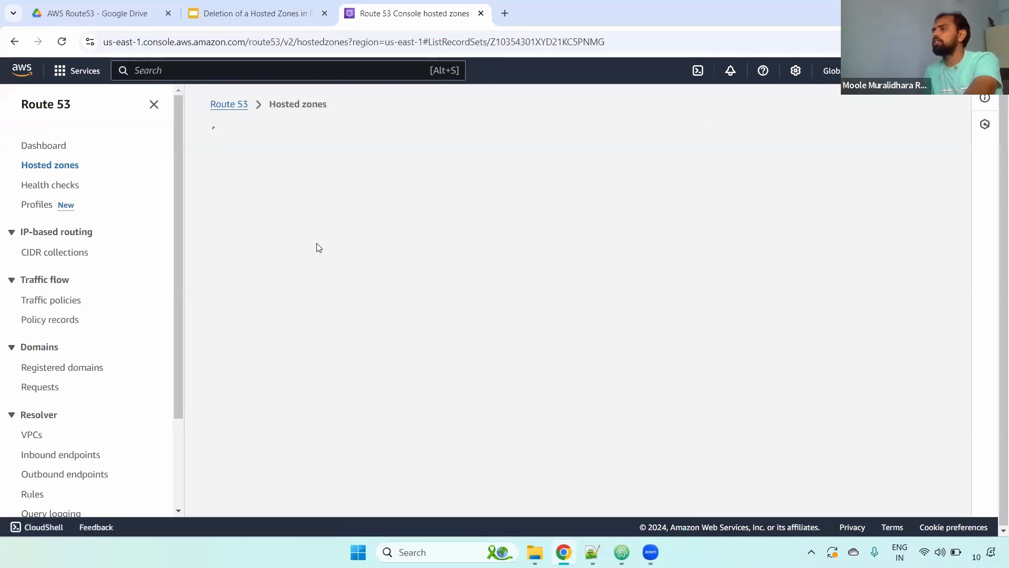
{"action": "left_click", "coordinate": [953, 105]}
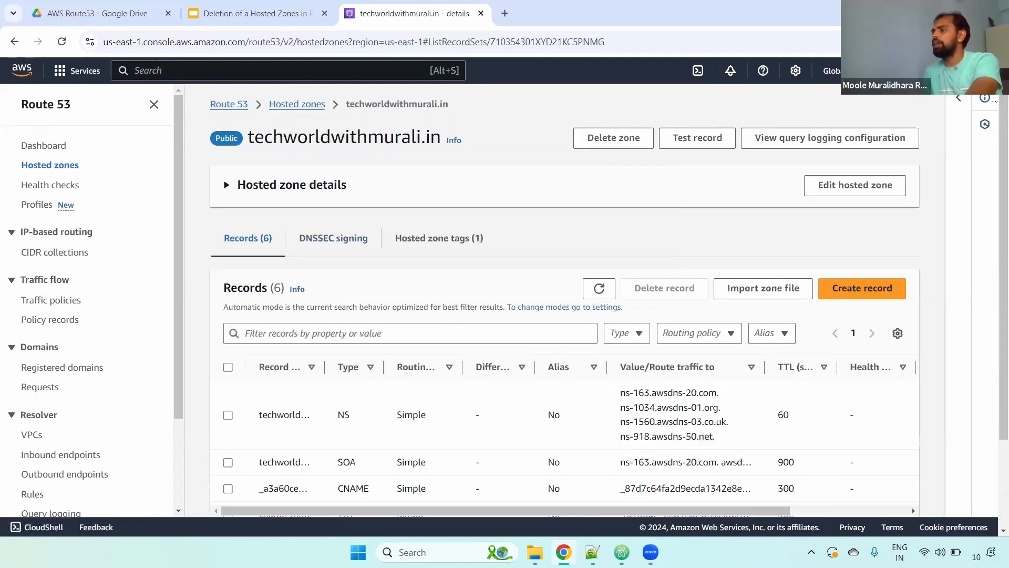
{"action": "scroll", "coordinate": [194, 415], "scroll_direction": "down", "scroll_amount": 3}
{"action": "left_click_drag", "start_coordinate": [322, 252], "coordinate": [530, 337]}
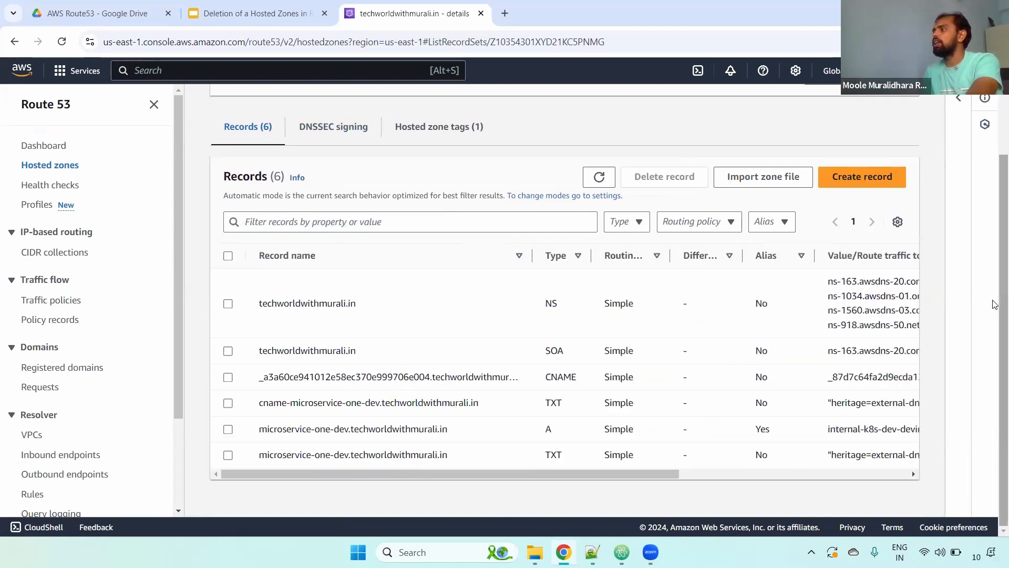
{"action": "scroll", "coordinate": [394, 281], "scroll_direction": "up", "scroll_amount": 3}
{"action": "left_click", "coordinate": [297, 104]}
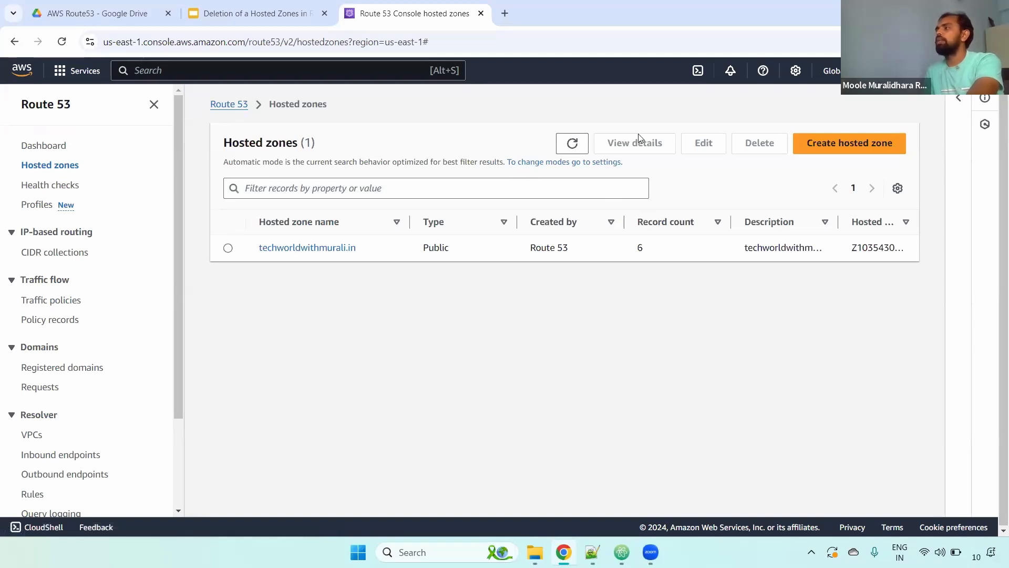
Switch to the "Deletion of a Hosted Zones in Route53" presentation in Google Slides
{"action": "left_click", "coordinate": [245, 16]}
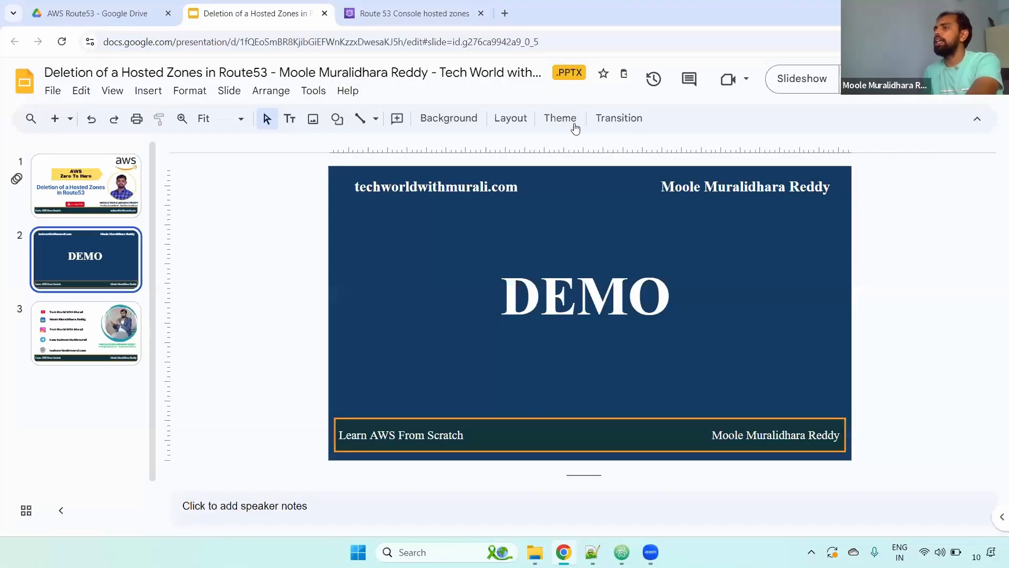